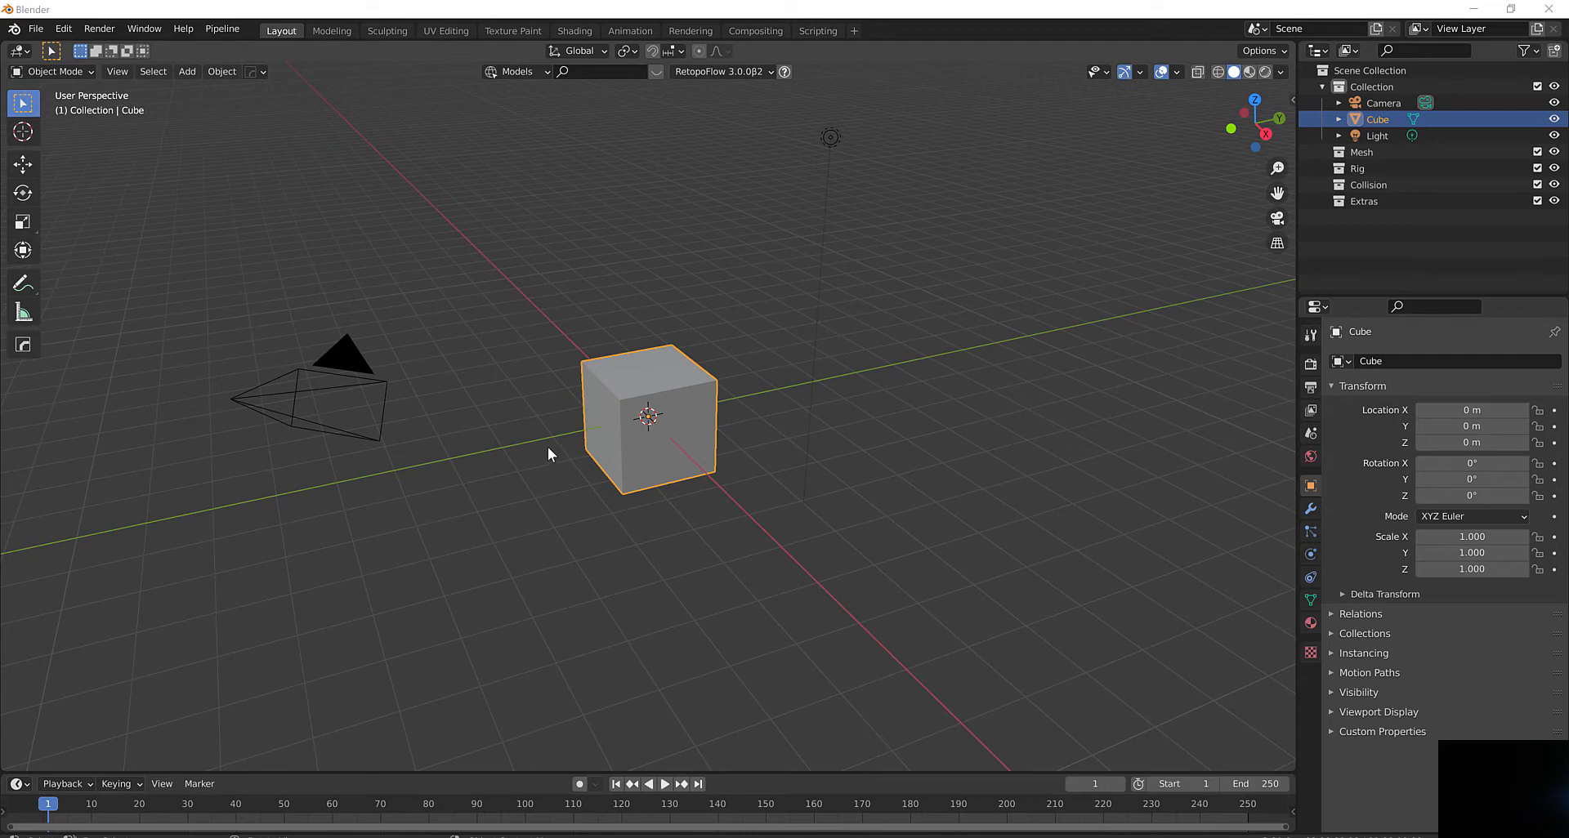
Scale the default cube into a thin wall, about 3.5 along X, 0.08 along Y and 1.18 along Z
{"action": "middle_click_drag", "start_coordinate": [547, 448], "coordinate": [398, 307]}
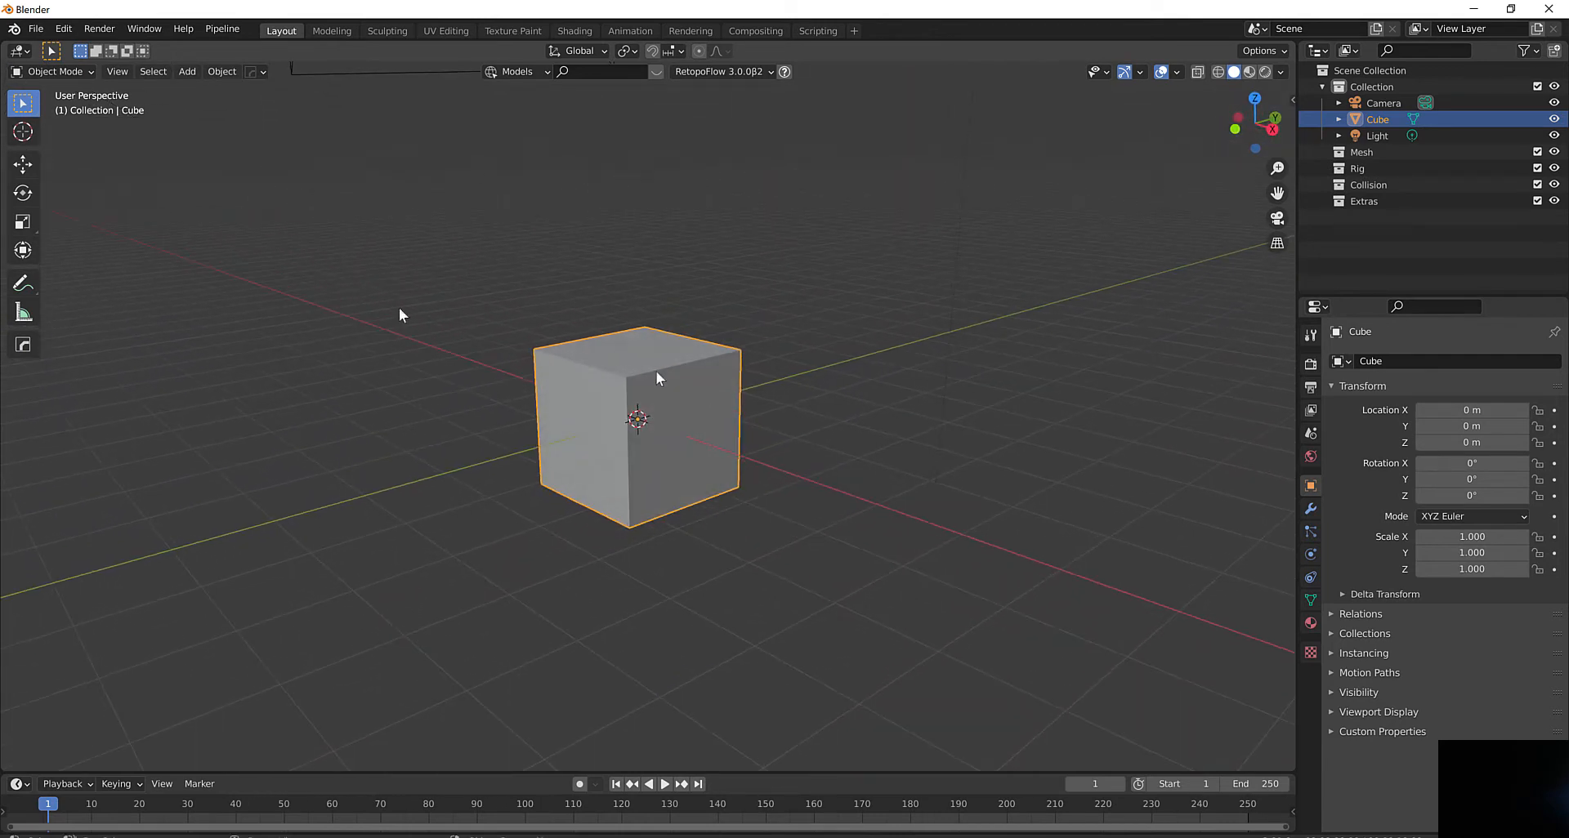
{"action": "left_click", "coordinate": [23, 223]}
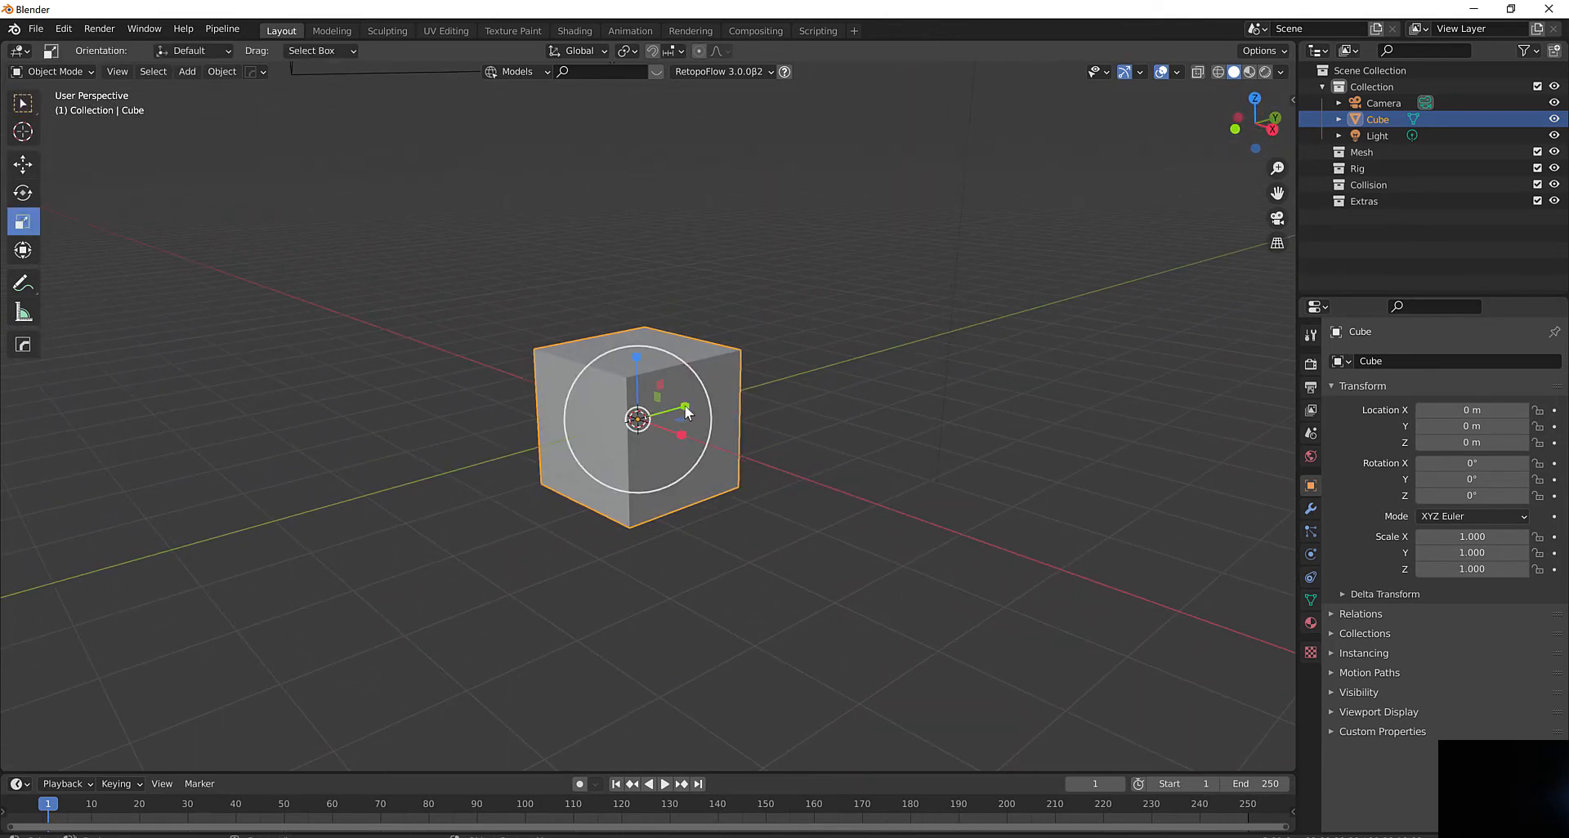
{"action": "left_click_drag", "start_coordinate": [685, 411], "coordinate": [742, 452]}
{"action": "left_click_drag", "start_coordinate": [637, 359], "coordinate": [640, 327]}
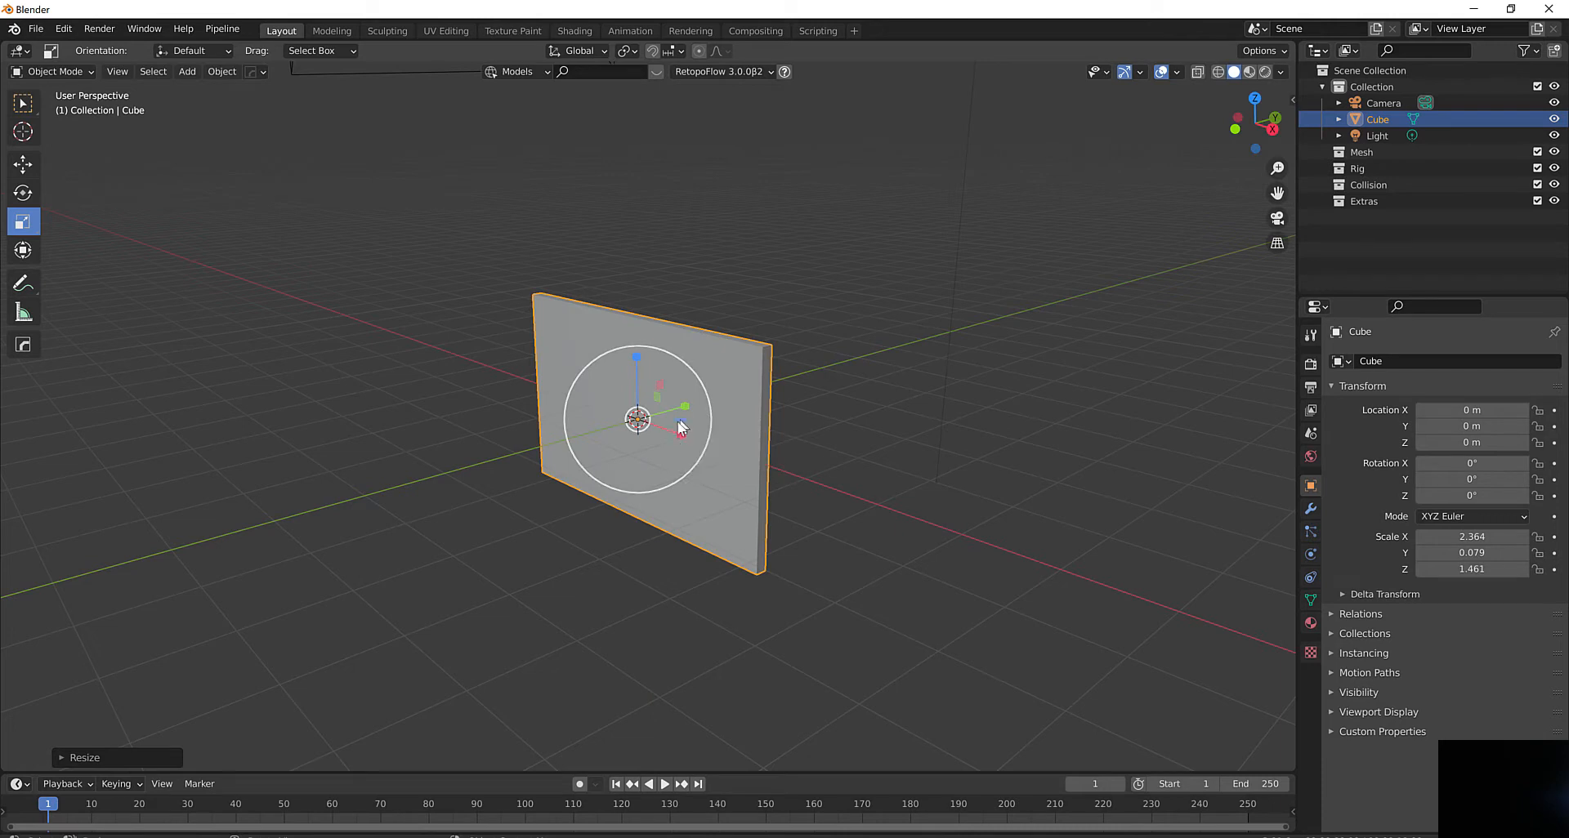
{"action": "left_click_drag", "start_coordinate": [681, 426], "coordinate": [716, 450]}
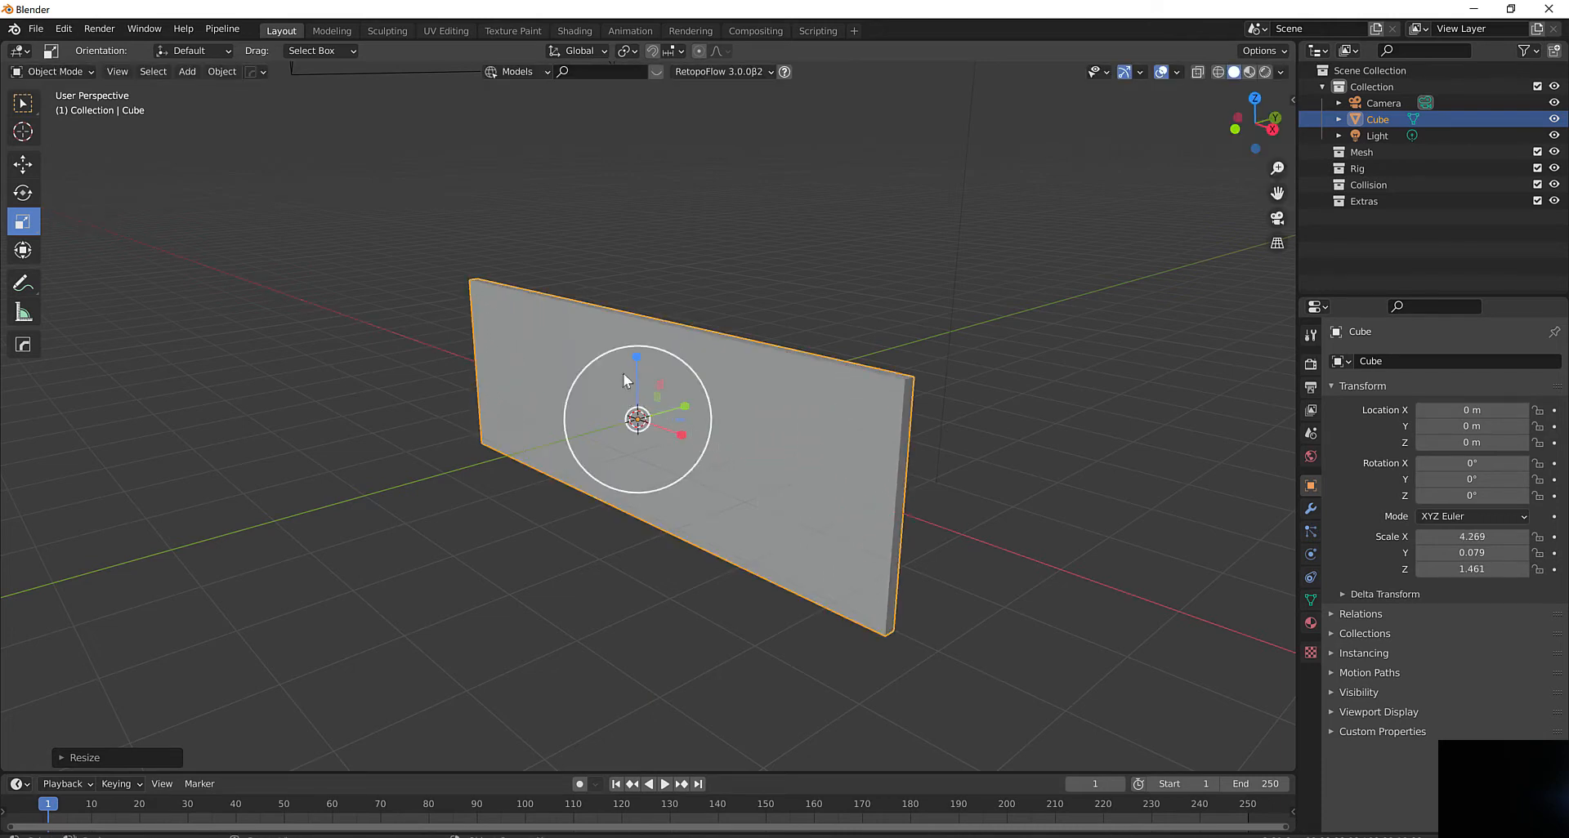
{"action": "left_click_drag", "start_coordinate": [637, 351], "coordinate": [639, 365]}
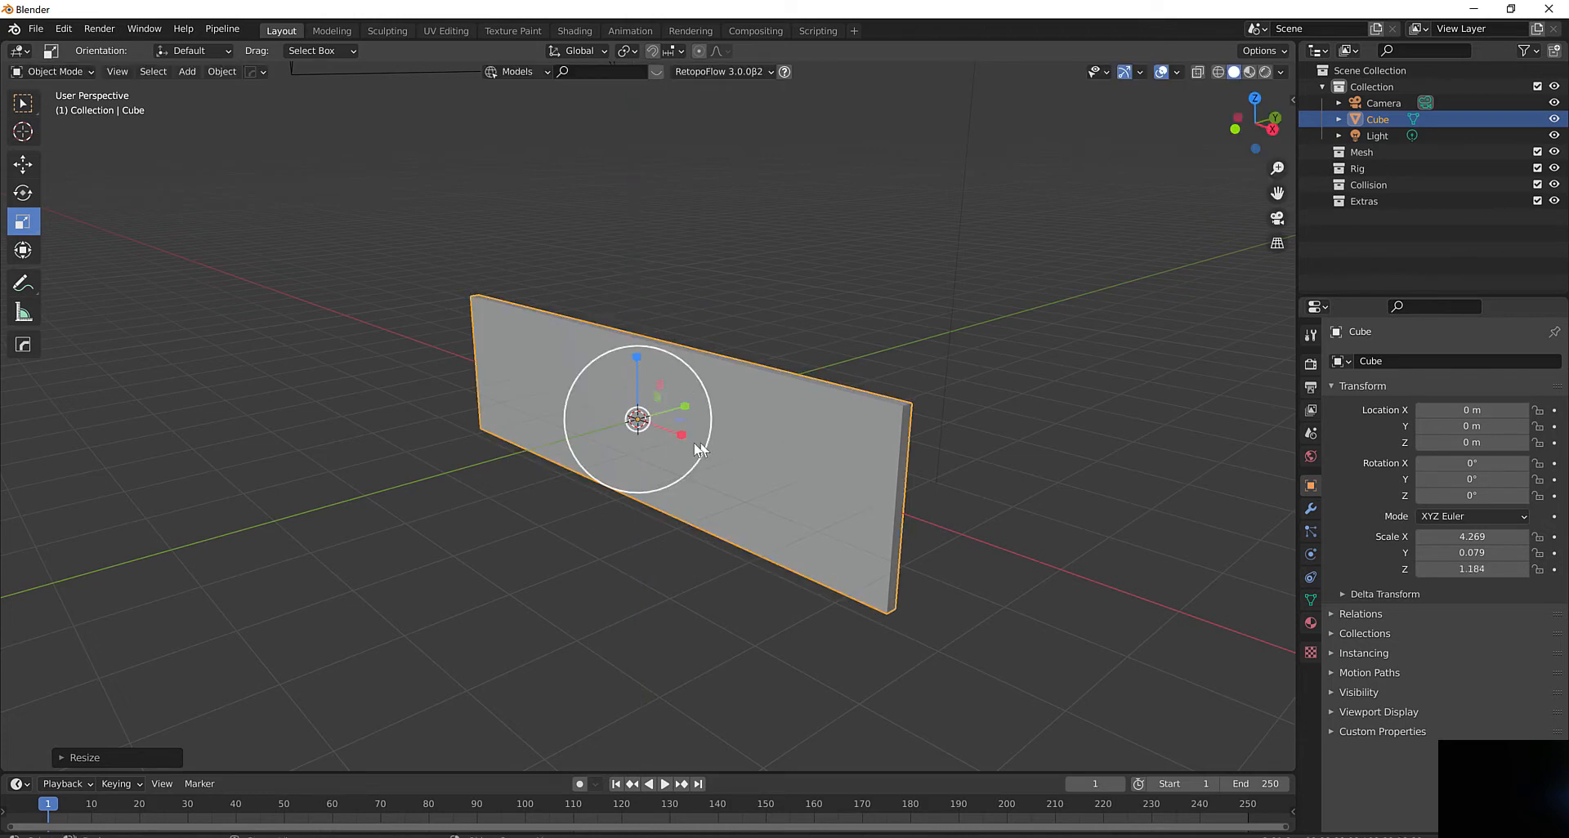
{"action": "left_click_drag", "start_coordinate": [683, 439], "coordinate": [669, 430]}
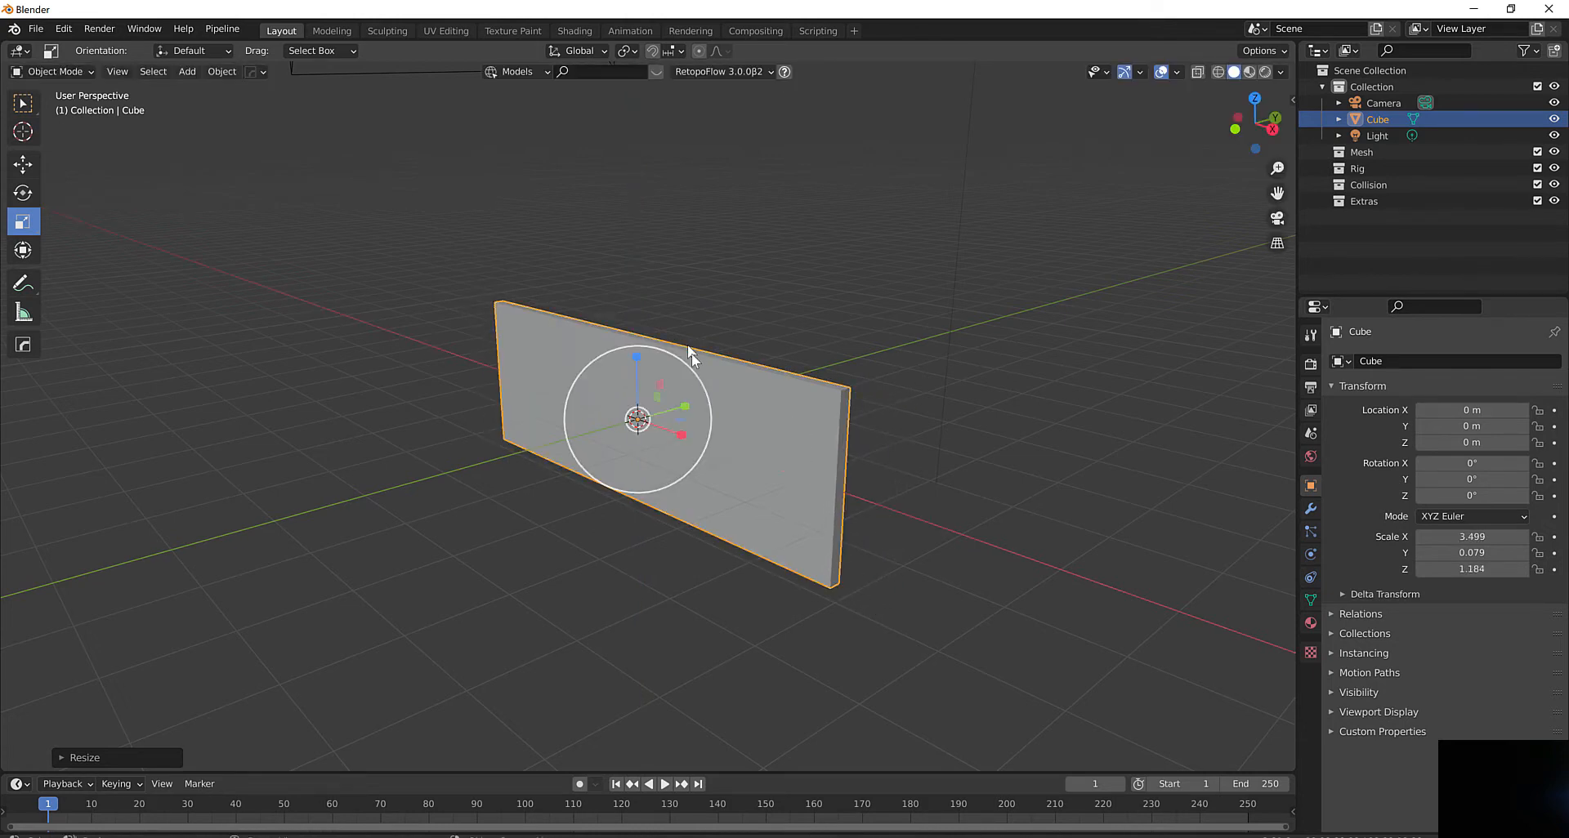
Apply the rotation and scale of the wall object
{"action": "mouse_move", "coordinate": [692, 353]}
{"action": "middle_mouse_down"}
{"action": "mouse_move", "coordinate": [631, 364]}
{"action": "mouse_move", "coordinate": [702, 367]}
{"action": "middle_mouse_up"}
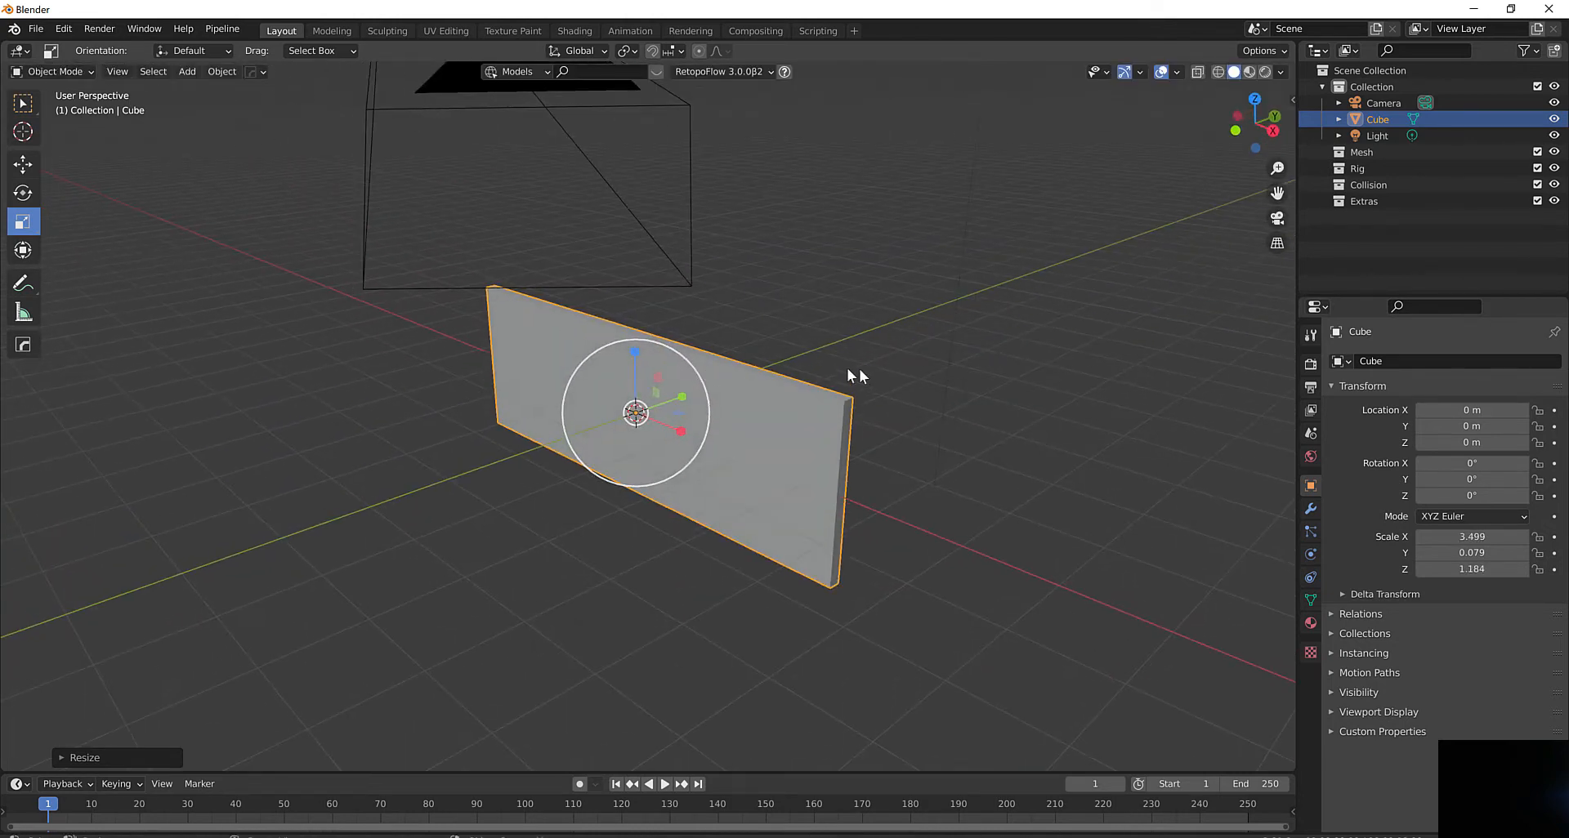
{"action": "middle_click_drag", "start_coordinate": [859, 369], "coordinate": [799, 384]}
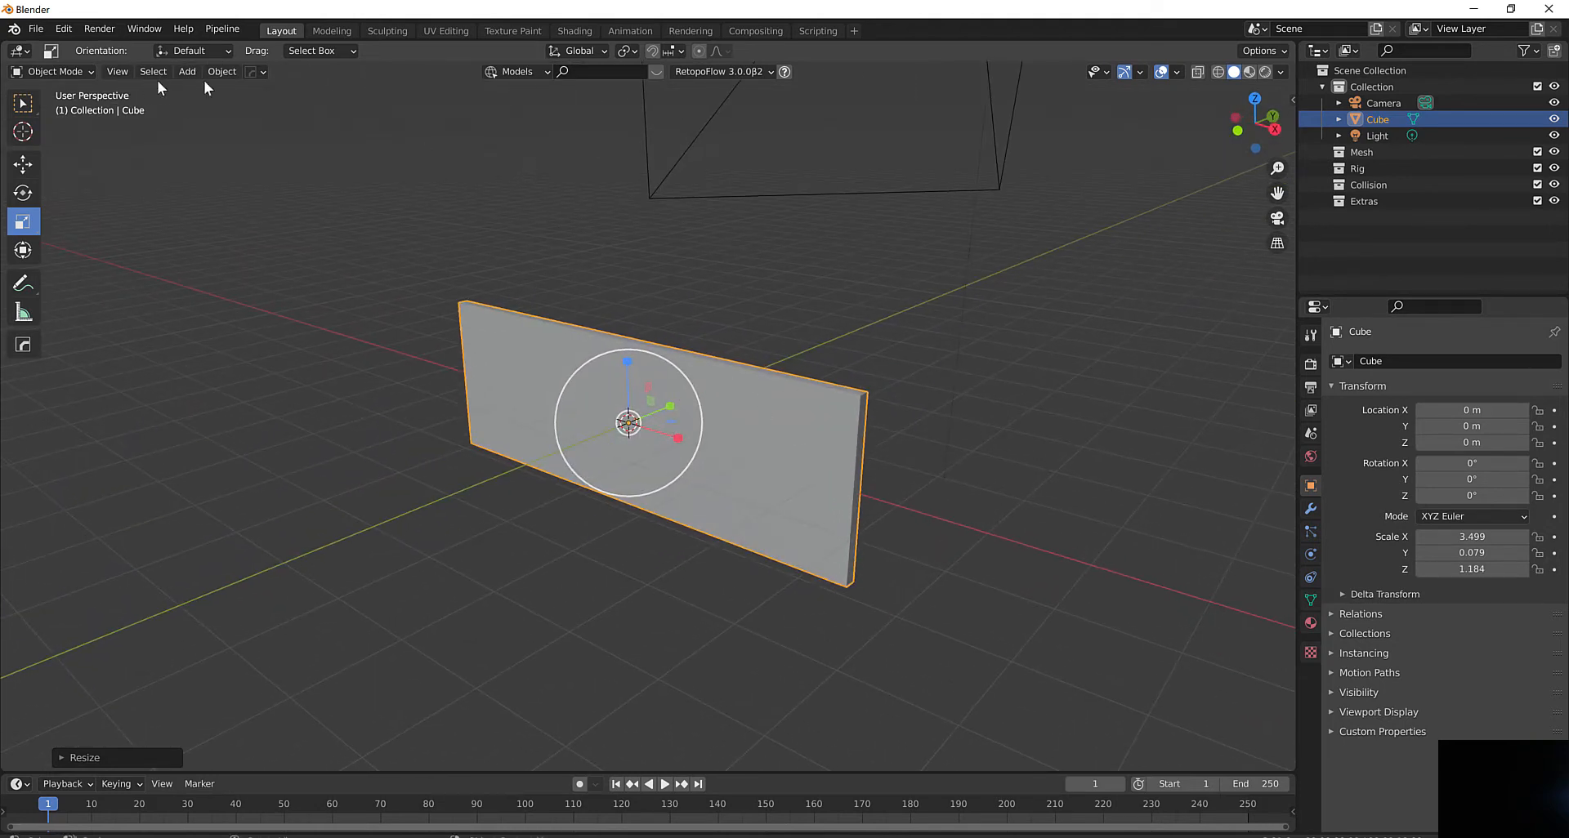
{"action": "left_click", "coordinate": [222, 71]}
{"action": "mouse_move", "coordinate": [235, 154]}
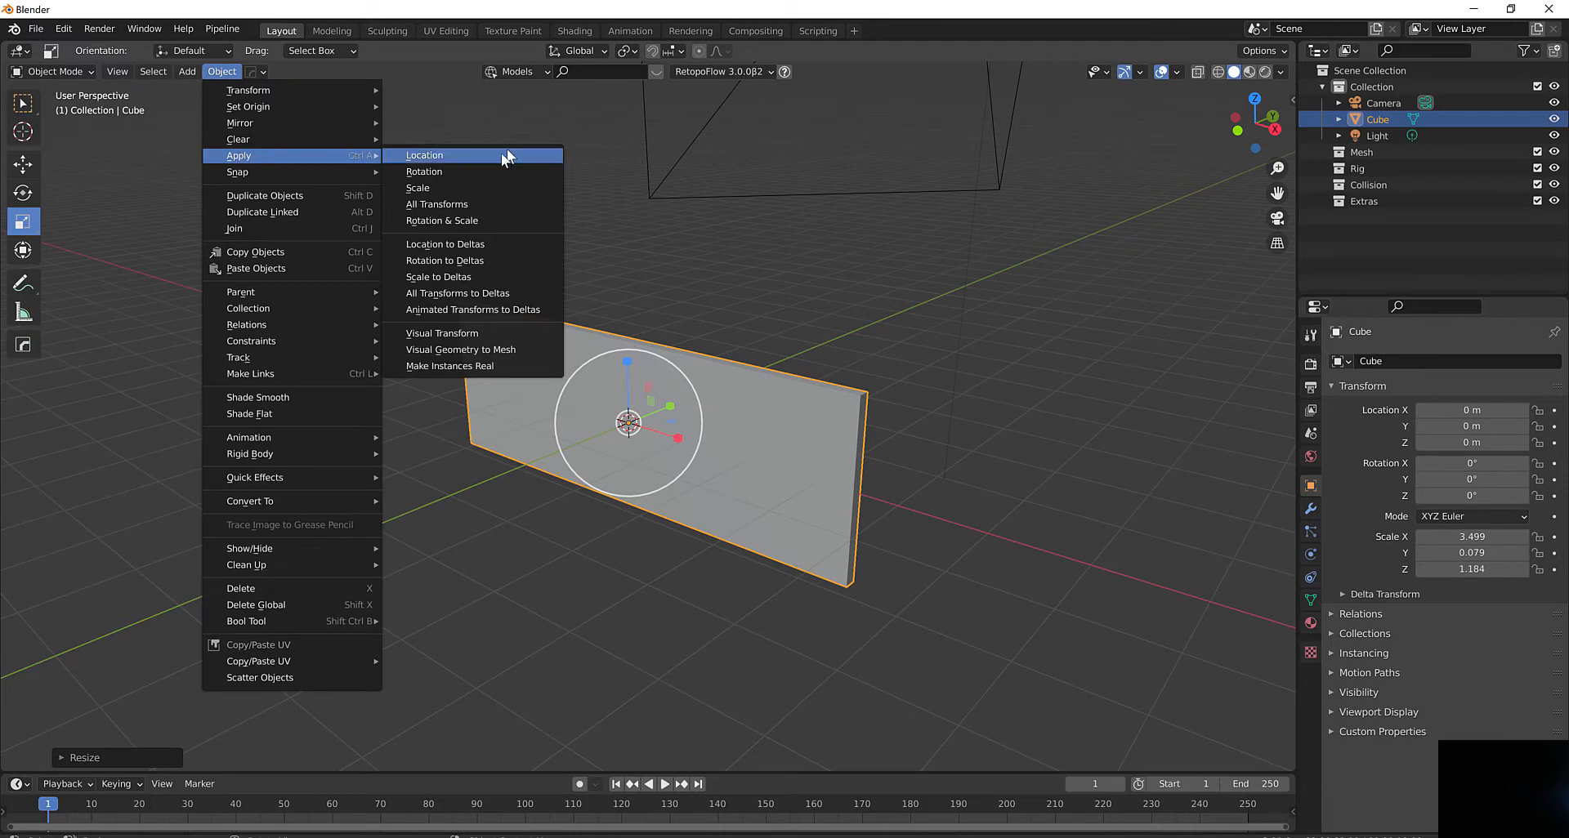
{"action": "left_click", "coordinate": [469, 220]}
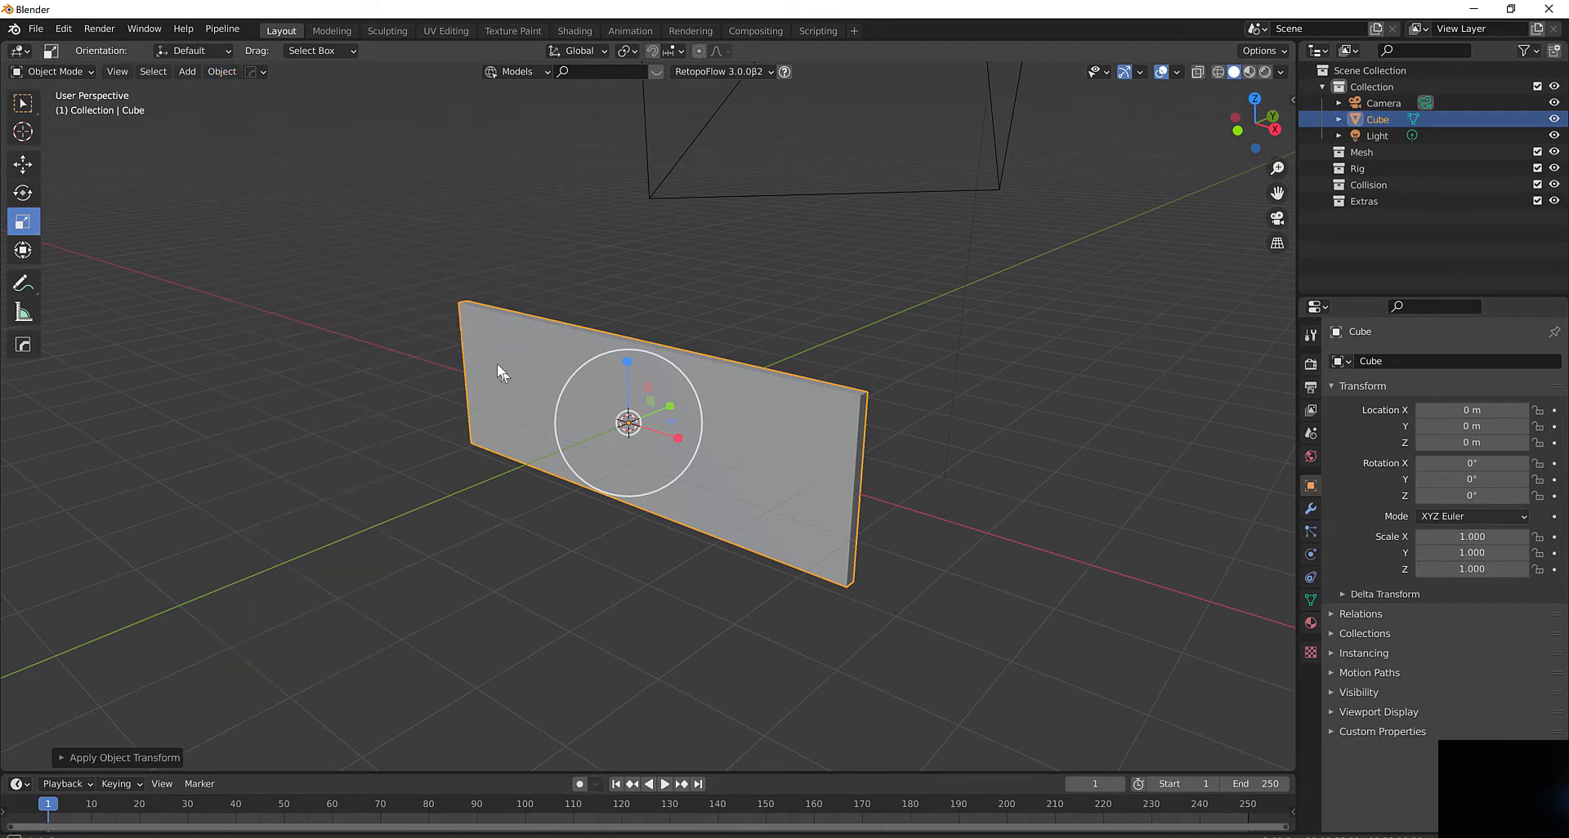
Delete the camera from the scene
{"action": "scroll", "coordinate": [497, 365], "scroll_direction": "up", "scroll_amount": 4}
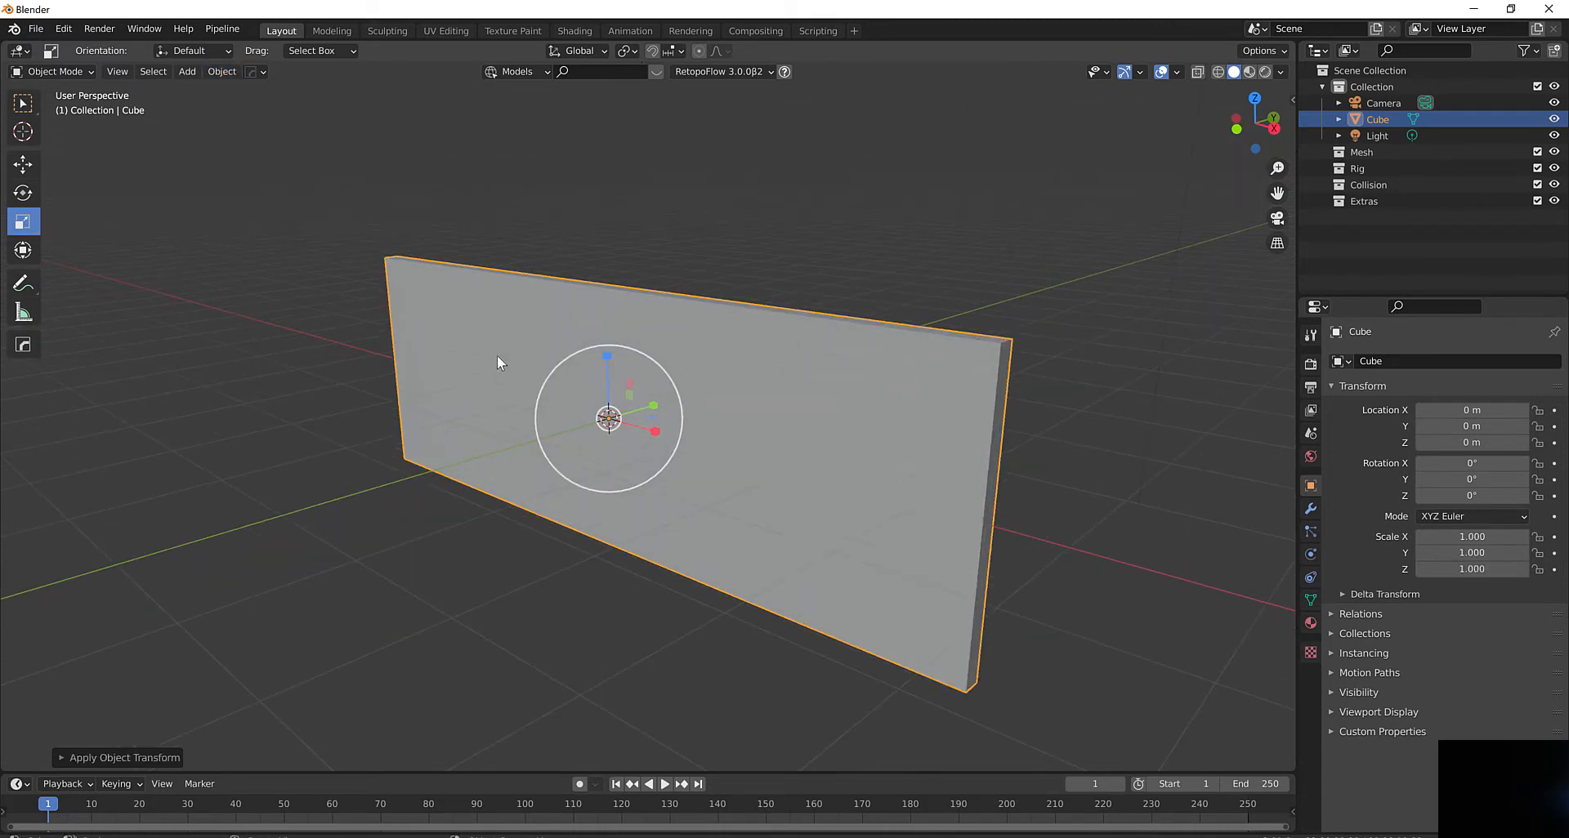
{"action": "scroll", "coordinate": [497, 357], "scroll_direction": "down", "scroll_amount": 6}
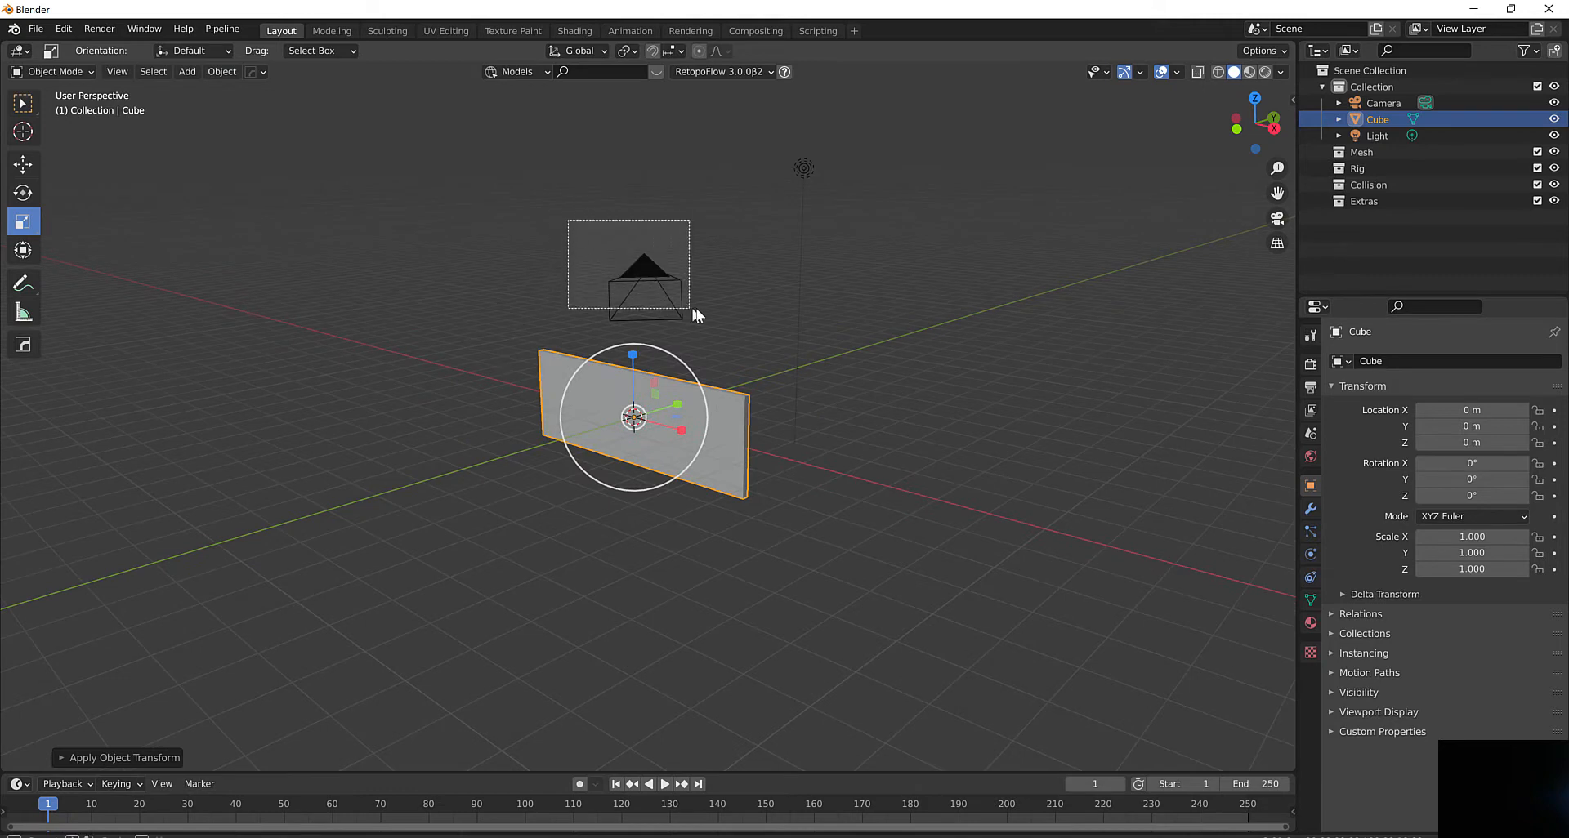
{"action": "left_click", "coordinate": [696, 307]}
{"action": "key", "text": "Delete"}
{"action": "scroll", "coordinate": [696, 312], "scroll_direction": "up", "scroll_amount": 5}
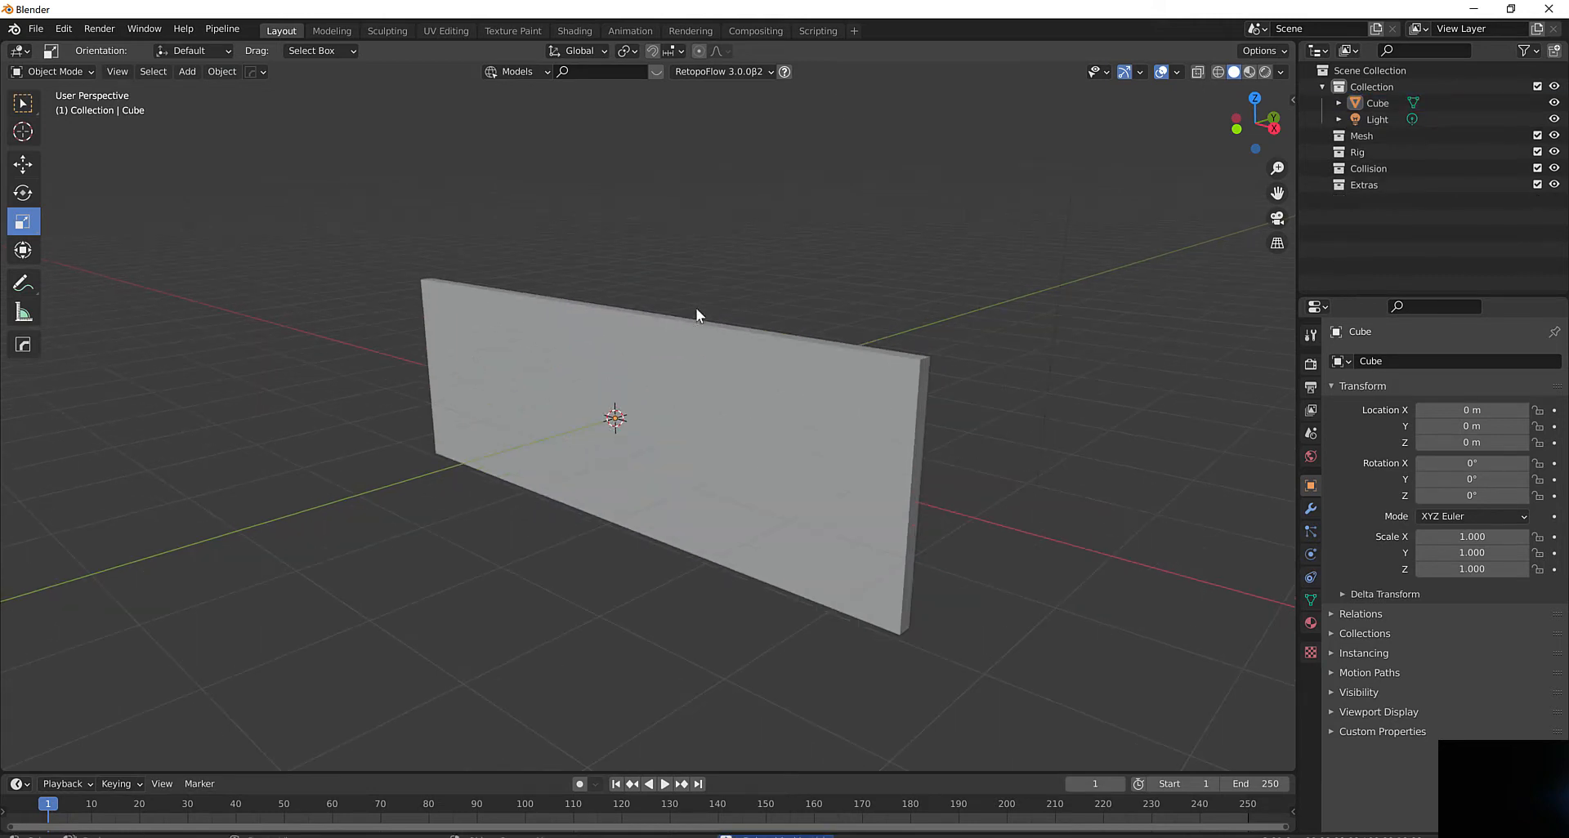
{"action": "scroll", "coordinate": [652, 326], "scroll_direction": "down", "scroll_amount": 2}
{"action": "scroll", "coordinate": [682, 330], "scroll_direction": "up", "scroll_amount": 2}
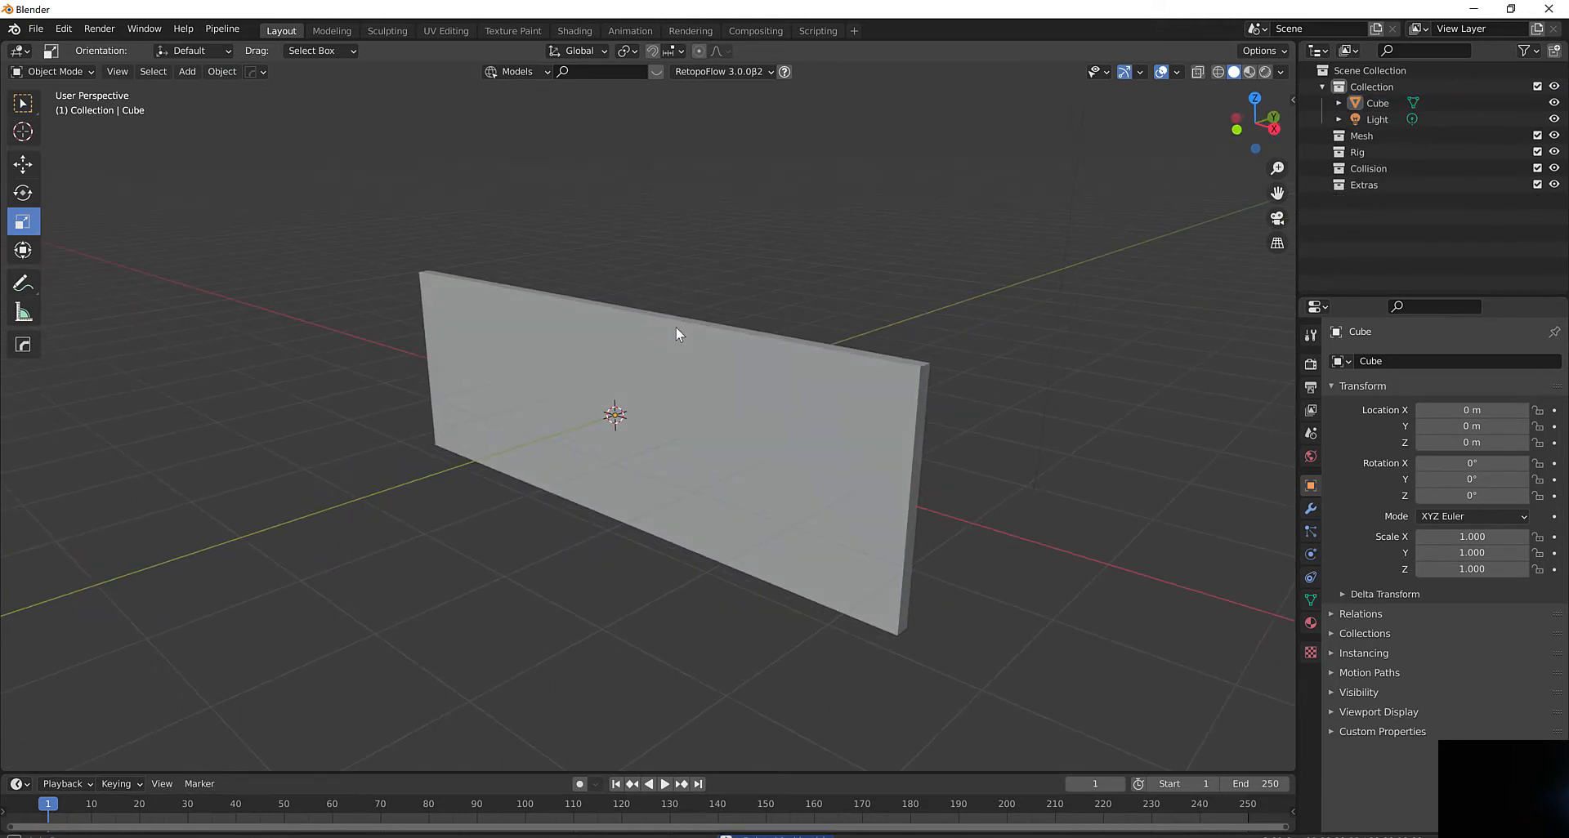
Add a cone mesh at the scene origin, intersecting the wall
{"action": "middle_click_drag", "start_coordinate": [672, 361], "coordinate": [806, 445]}
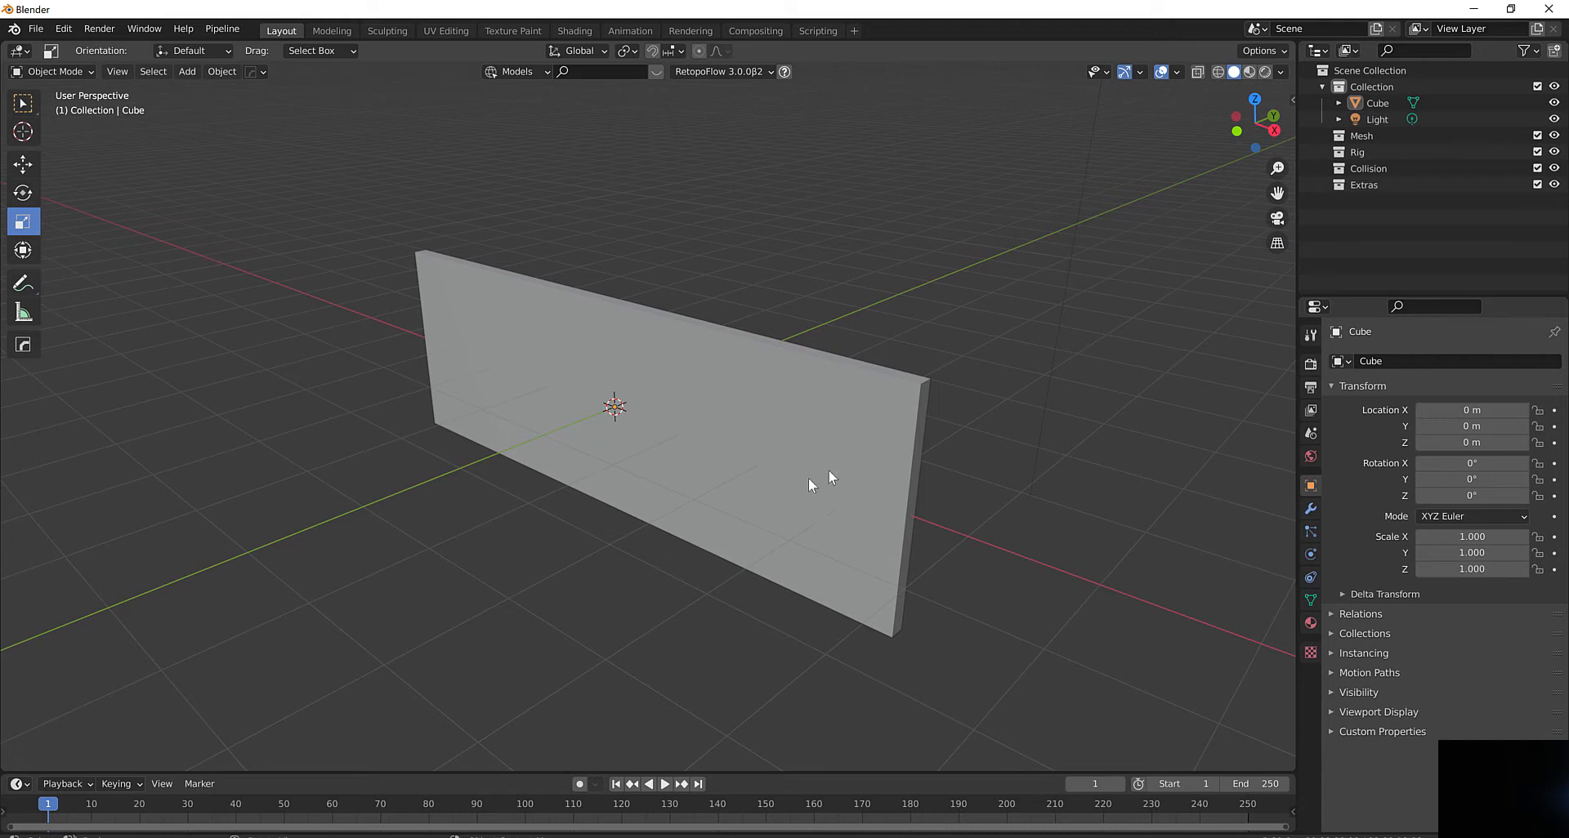
{"action": "middle_click_drag", "start_coordinate": [843, 457], "coordinate": [797, 453]}
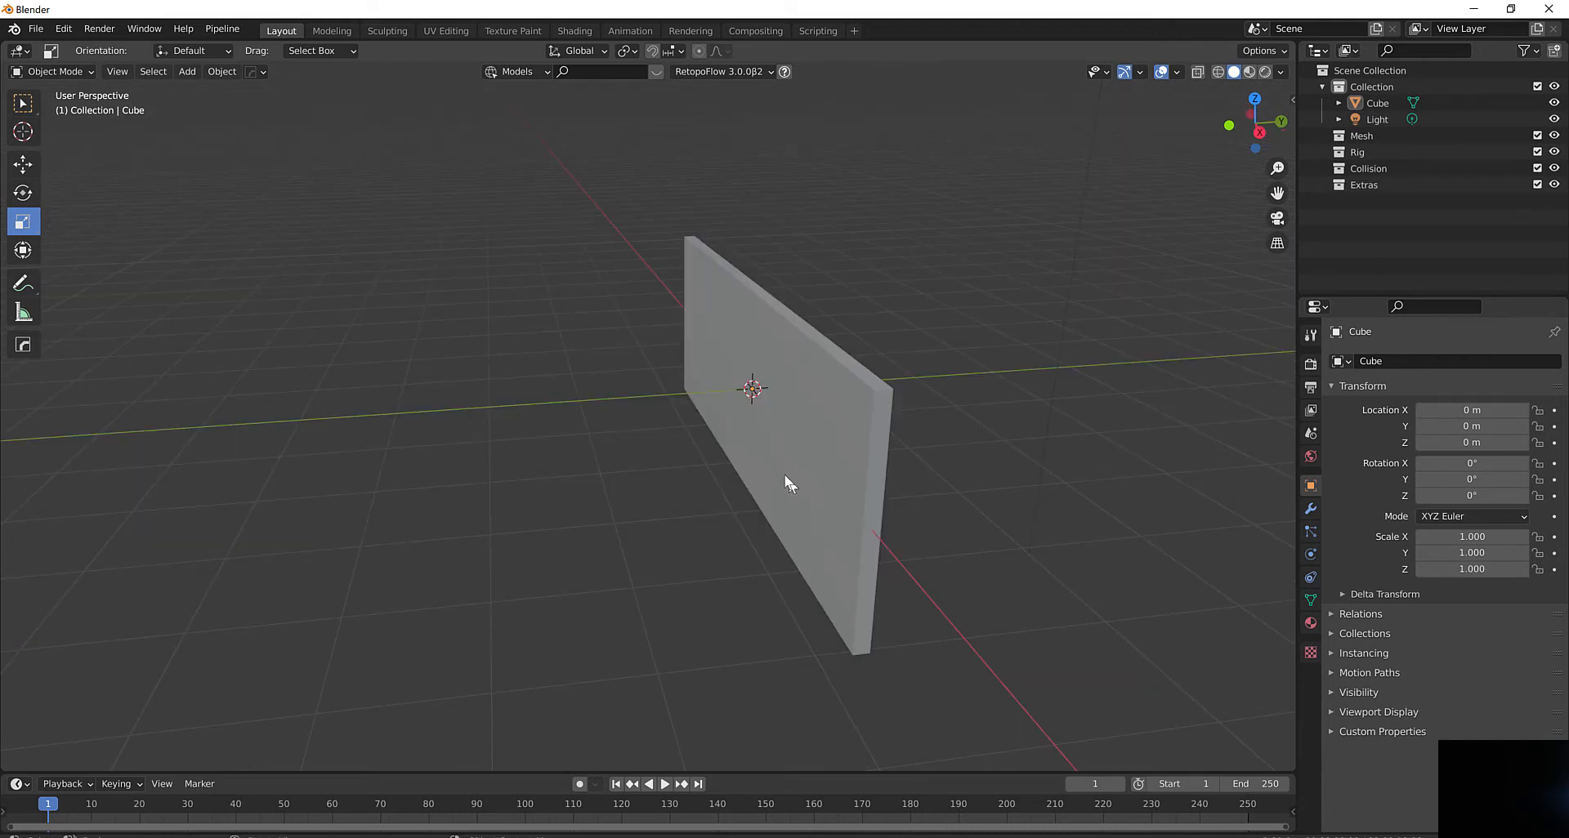
{"action": "middle_click_drag", "start_coordinate": [807, 472], "coordinate": [893, 448]}
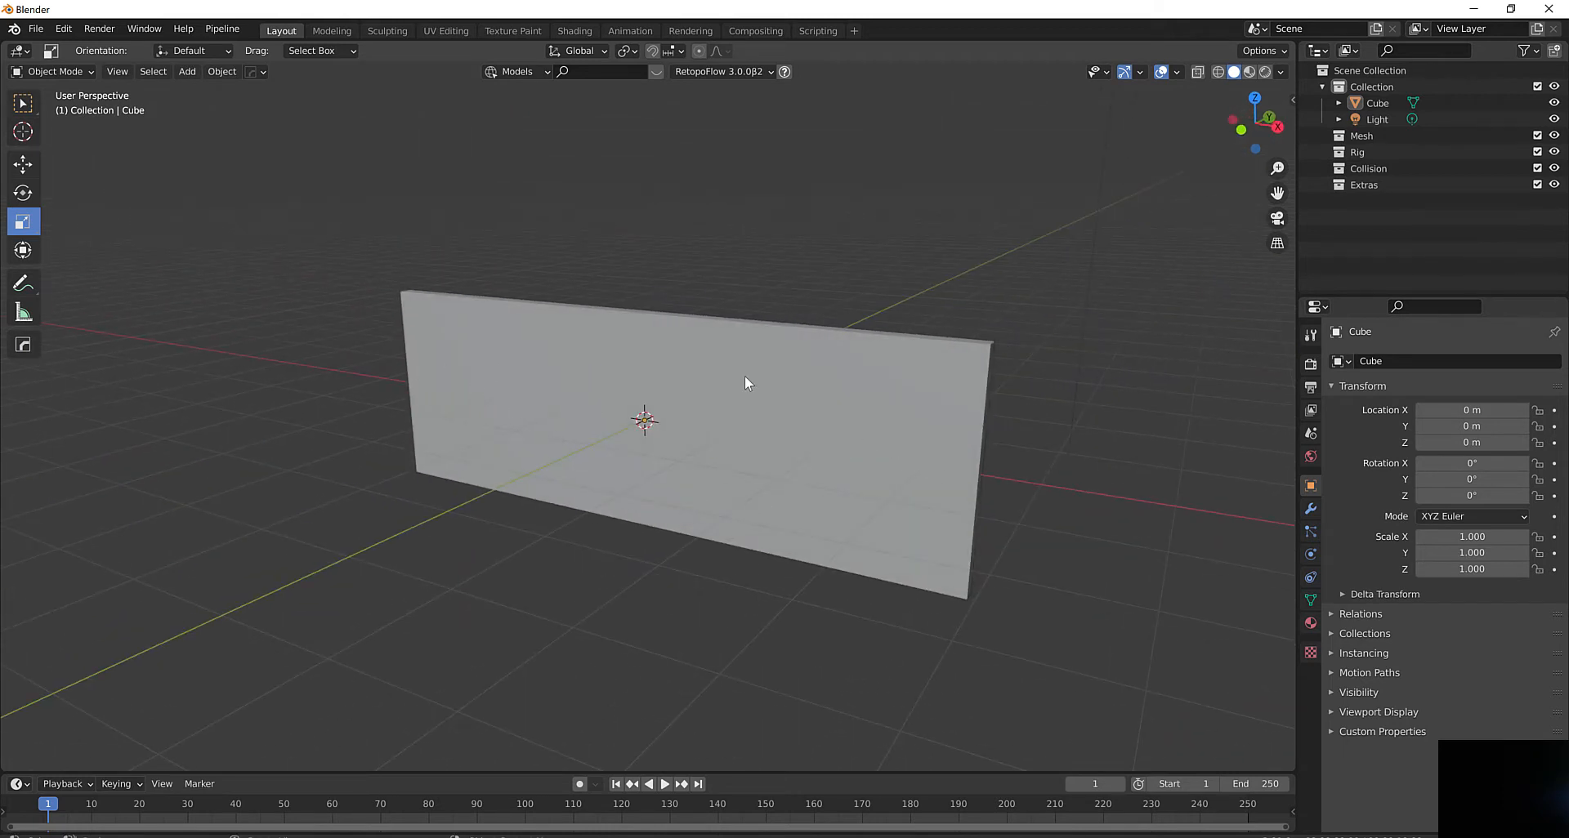
{"action": "middle_click_drag", "start_coordinate": [745, 382], "coordinate": [678, 376]}
{"action": "left_click", "coordinate": [187, 71]}
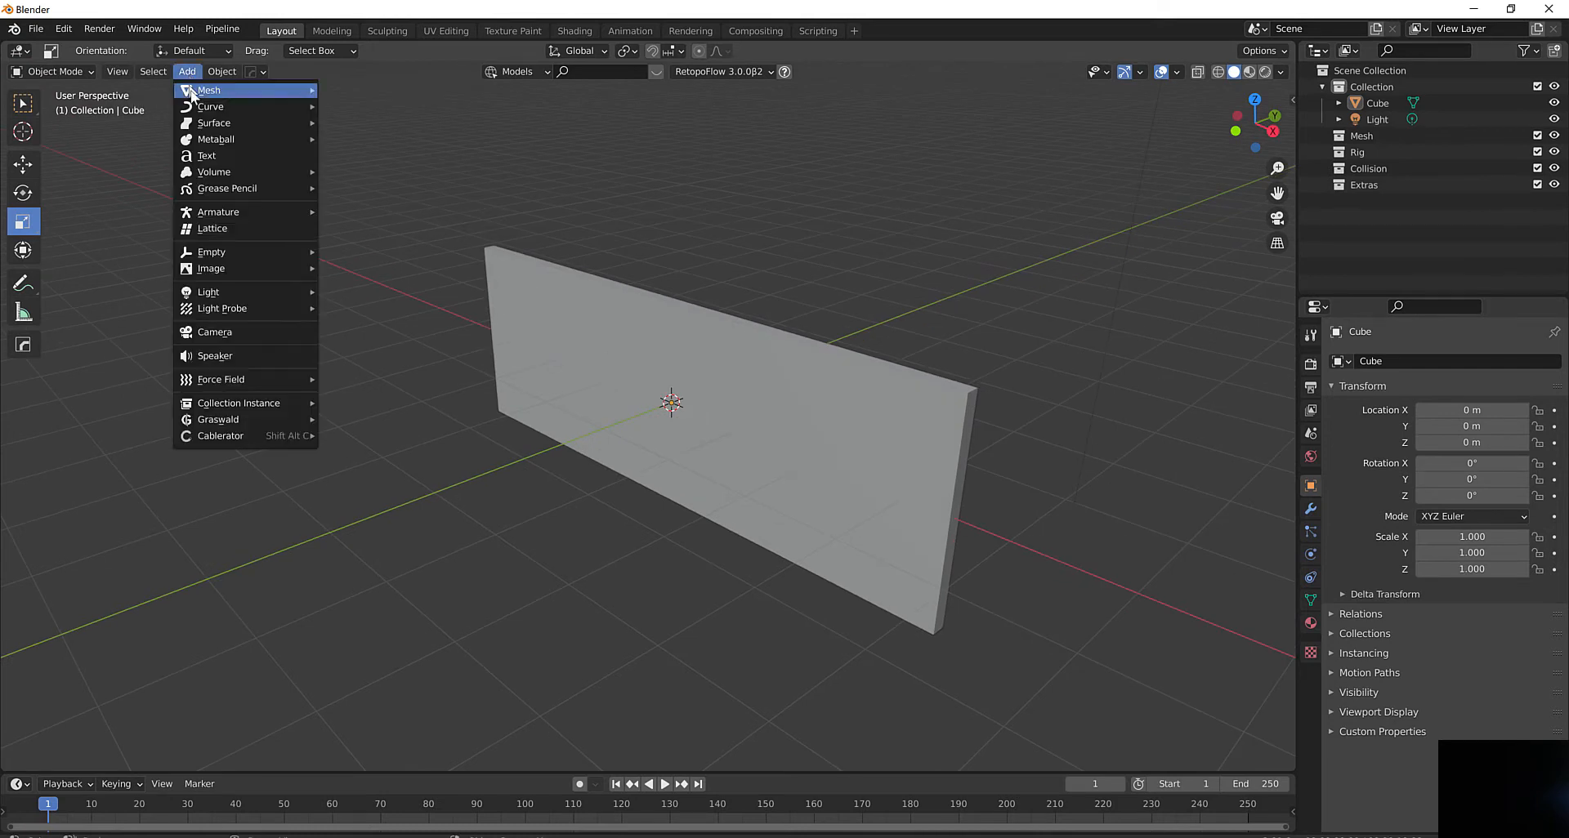
{"action": "mouse_move", "coordinate": [213, 88]}
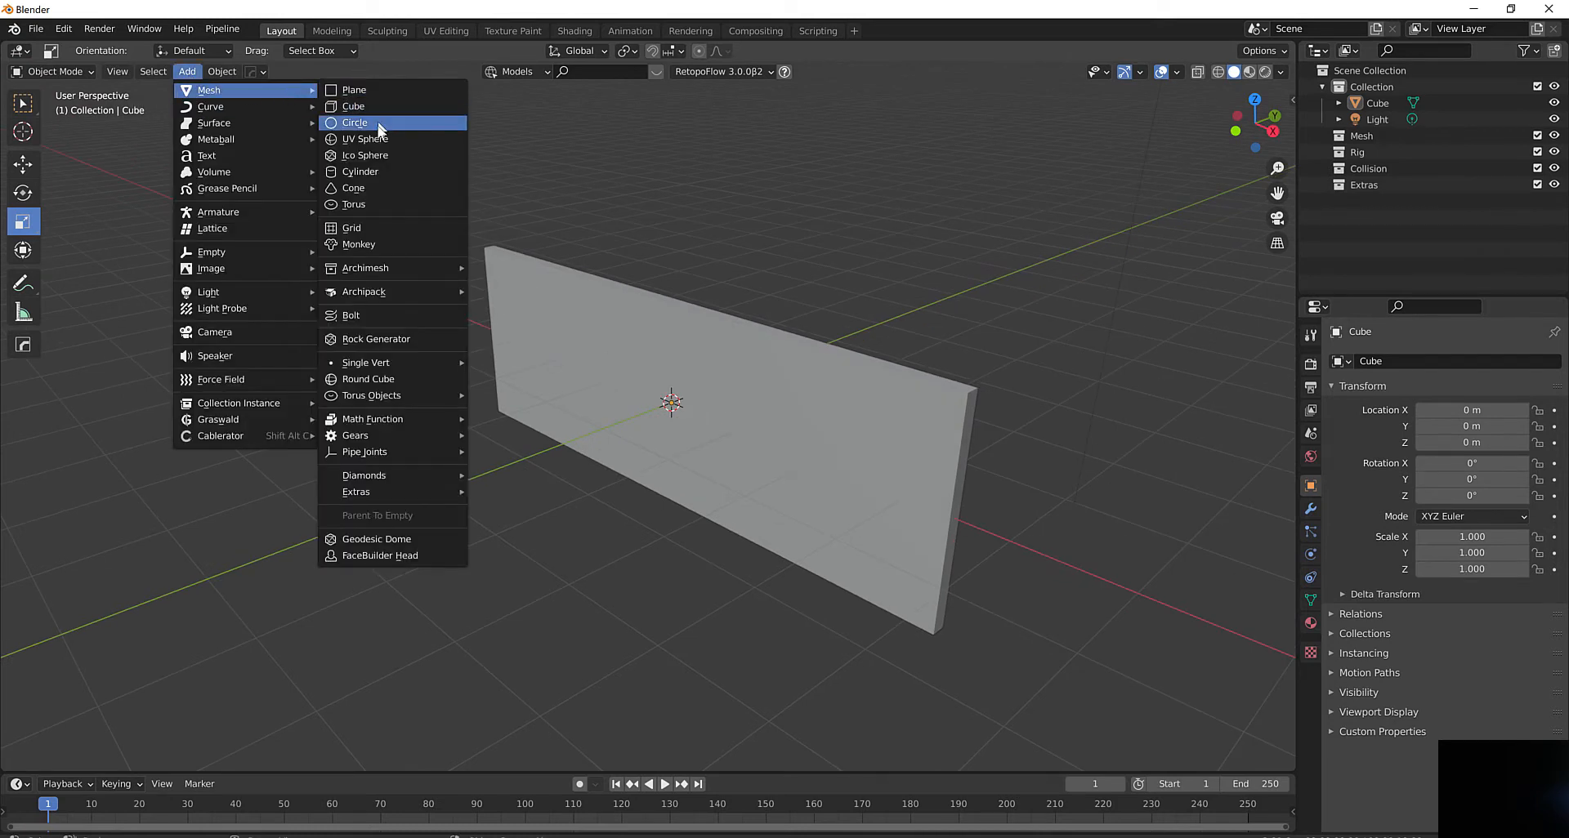
{"action": "left_click", "coordinate": [371, 187]}
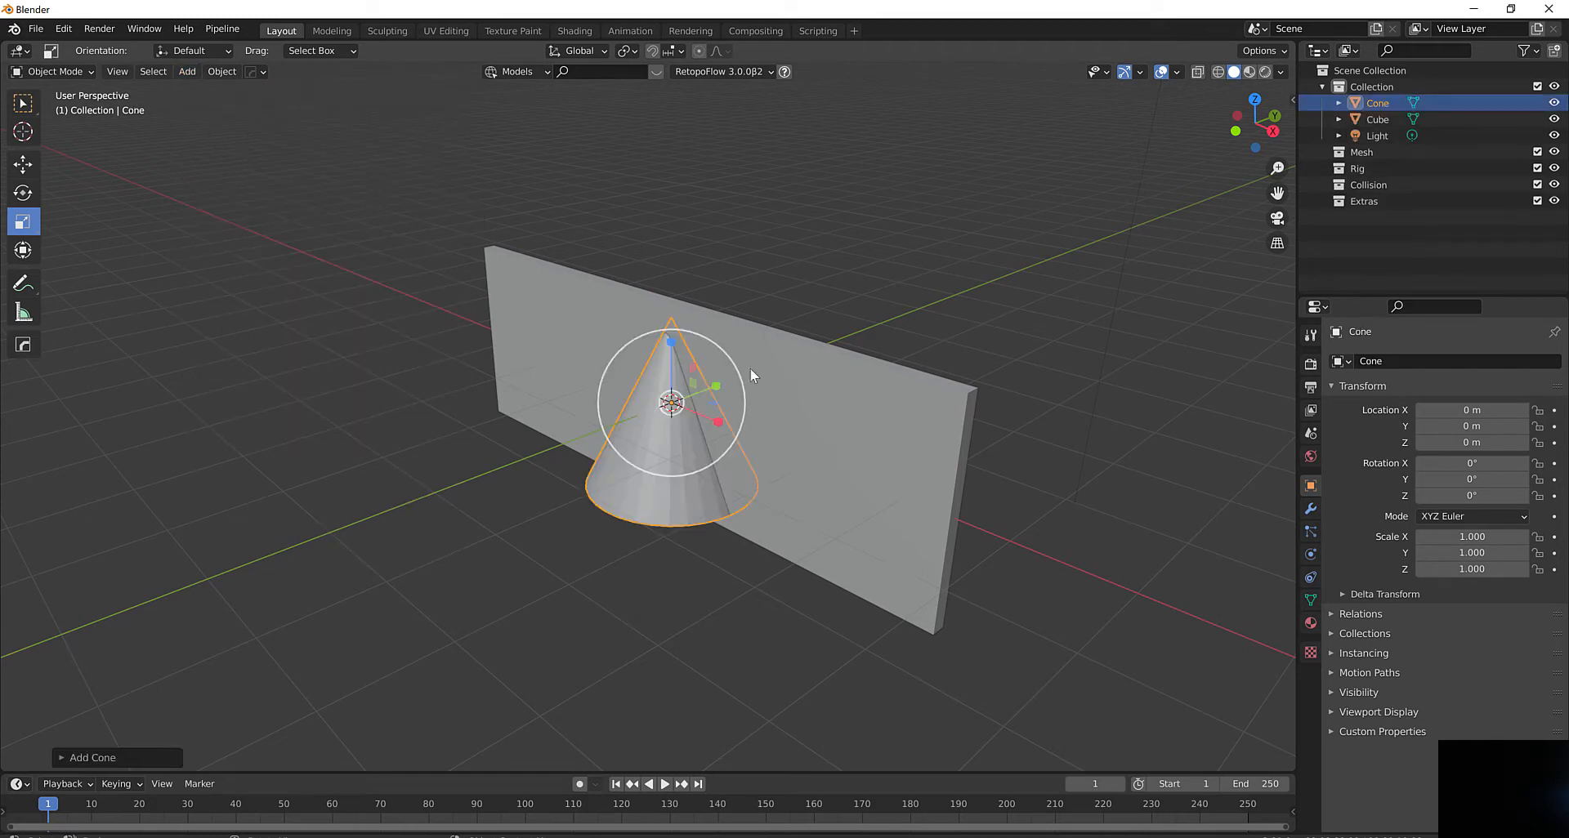
{"action": "mouse_move", "coordinate": [726, 345]}
{"action": "middle_mouse_down"}
{"action": "mouse_move", "coordinate": [768, 348]}
{"action": "mouse_move", "coordinate": [734, 348]}
{"action": "middle_mouse_up"}
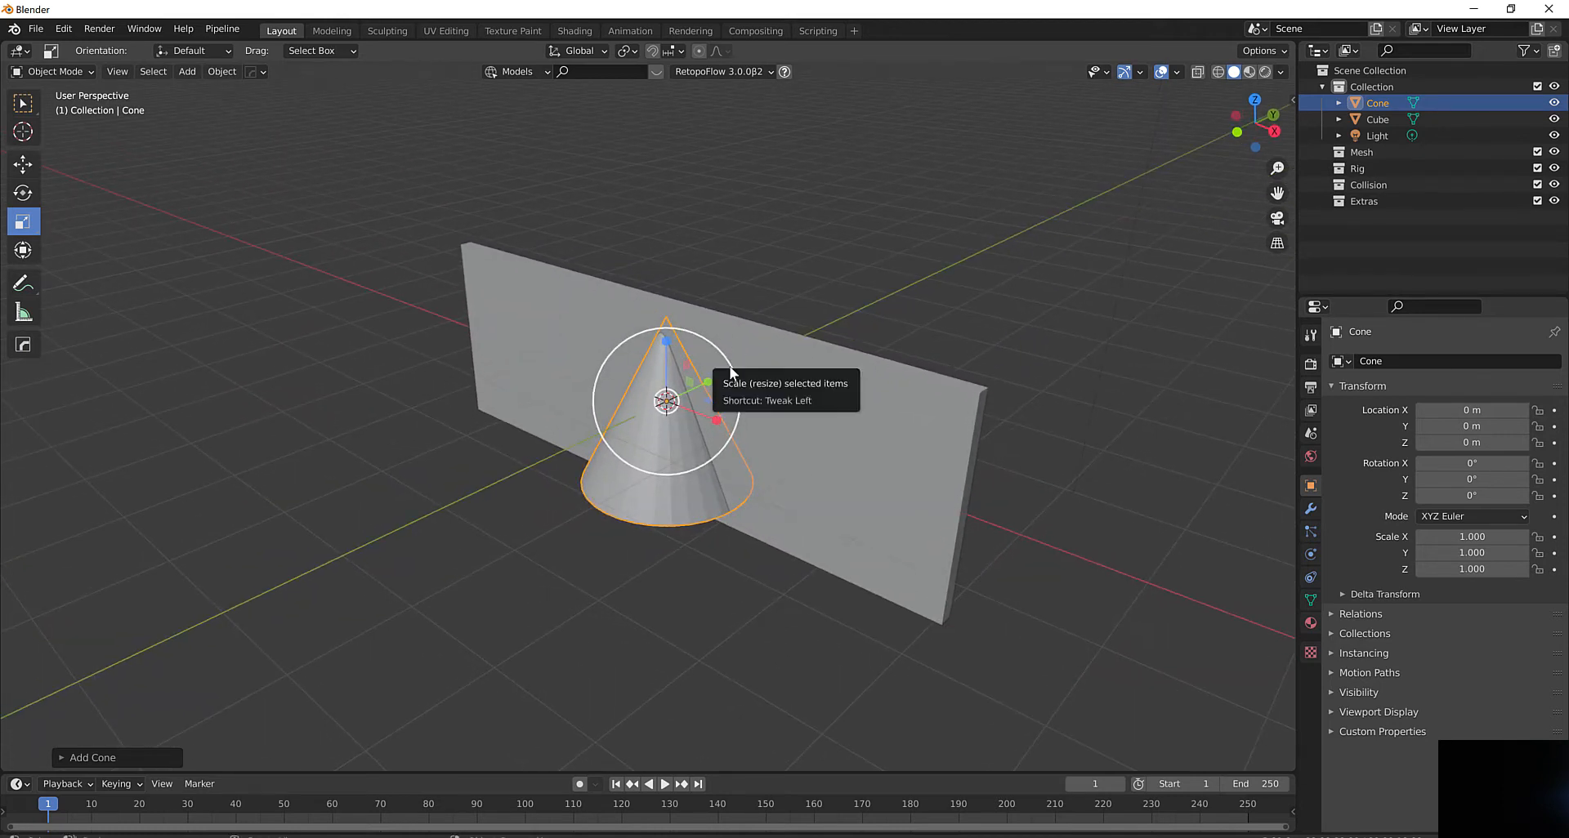
{"action": "key", "text": "r"}
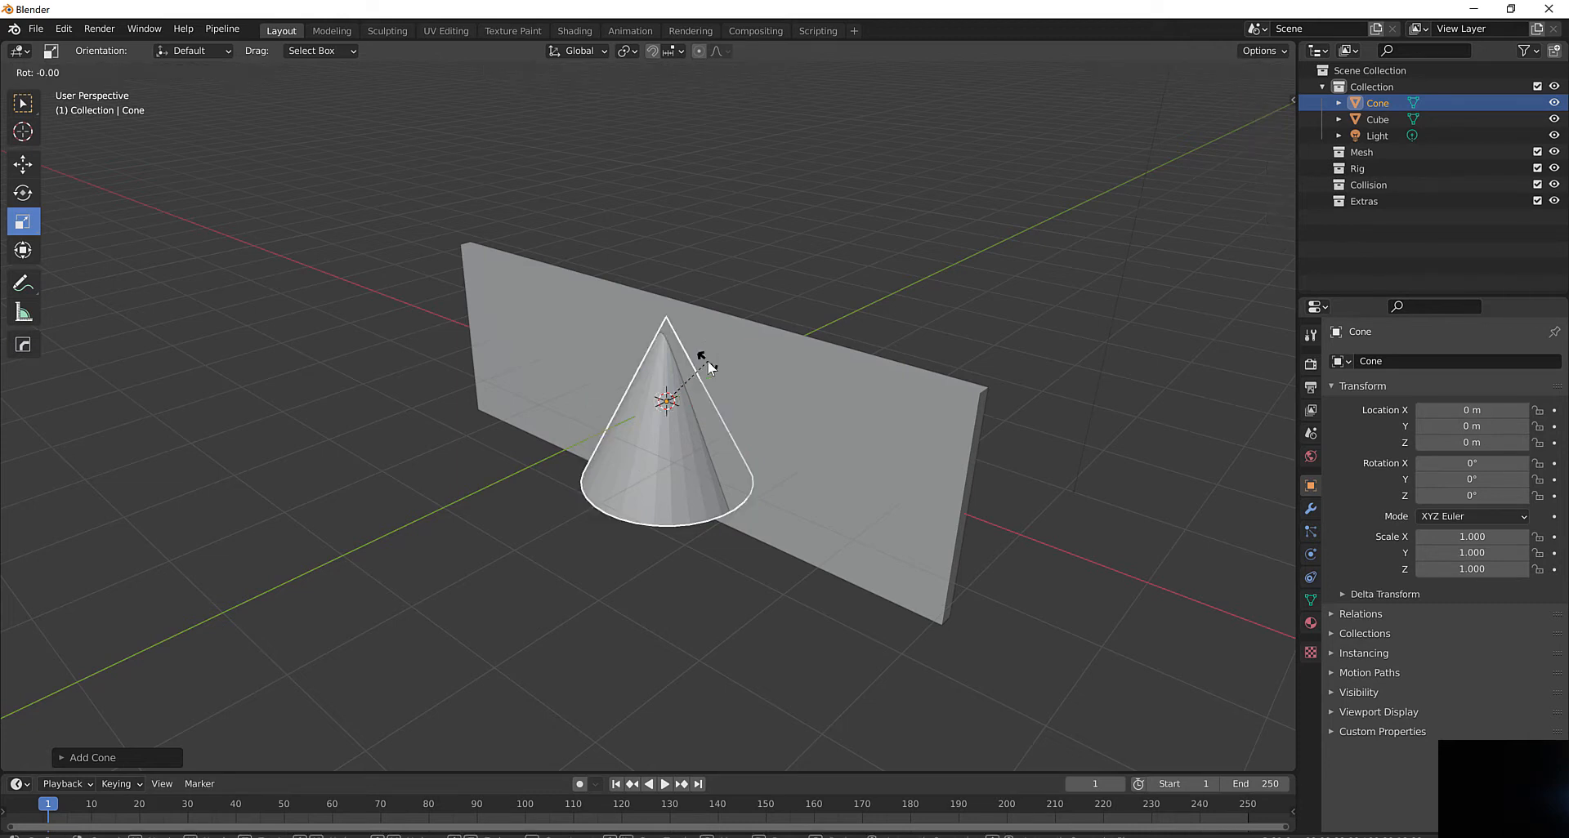
{"action": "key", "text": "x"}
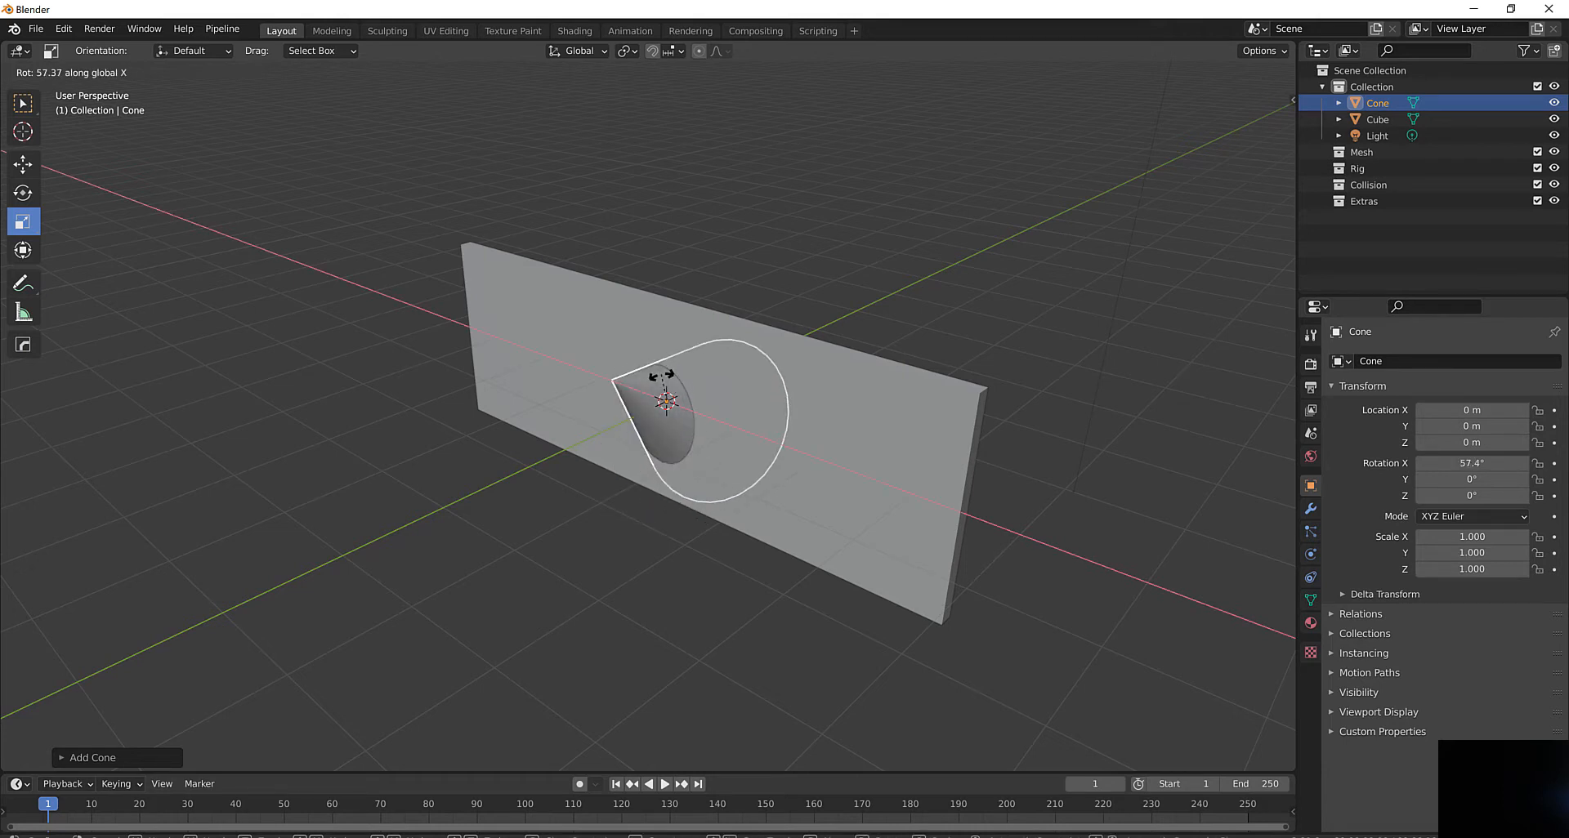
{"action": "key", "text": "Escape"}
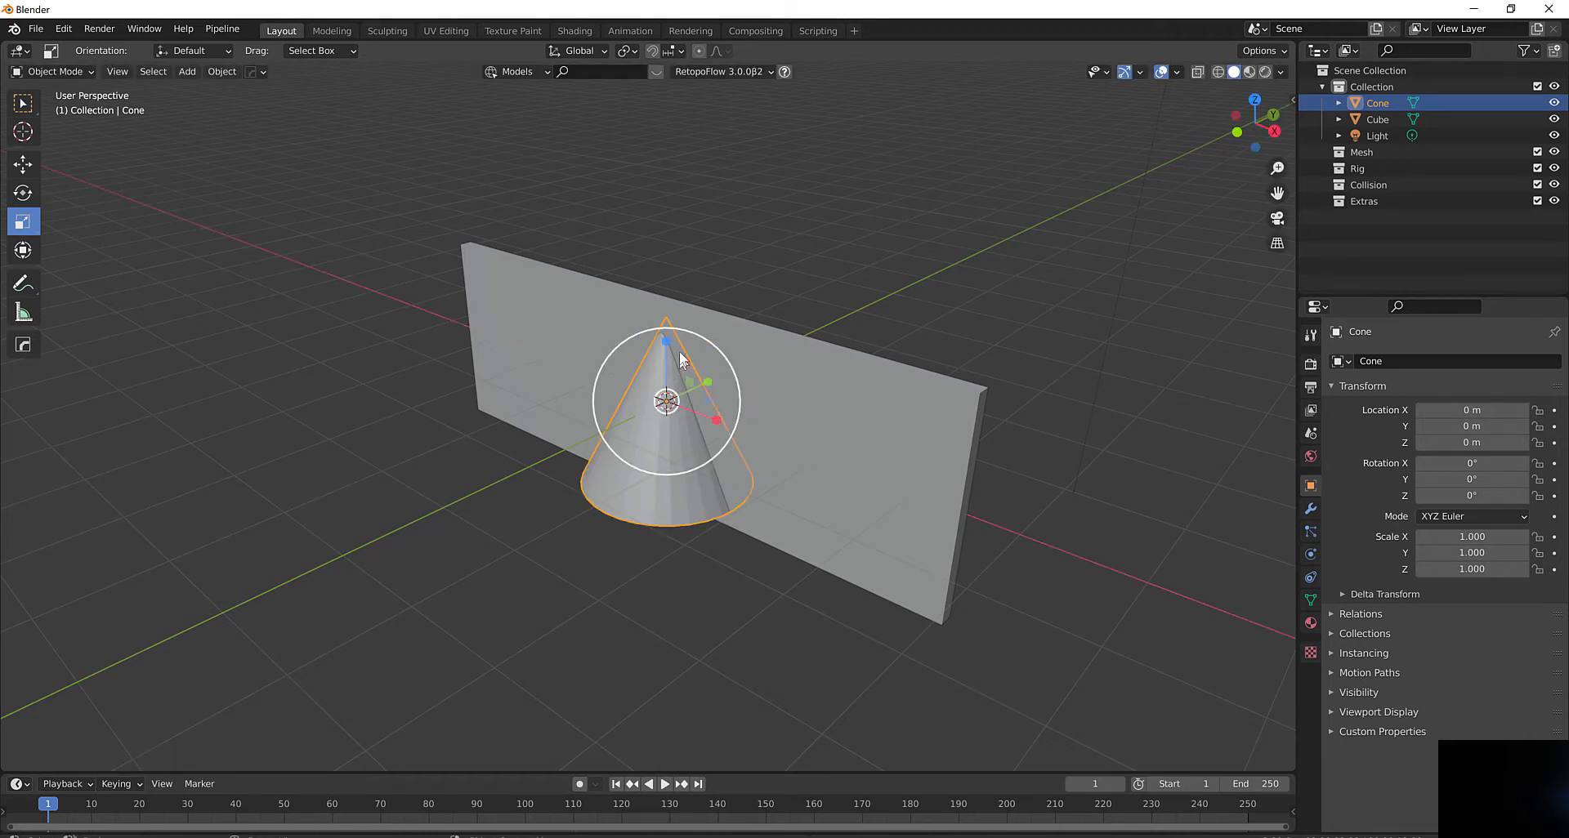
Rotate the cone 90° around the global X axis
{"action": "key", "text": "r"}
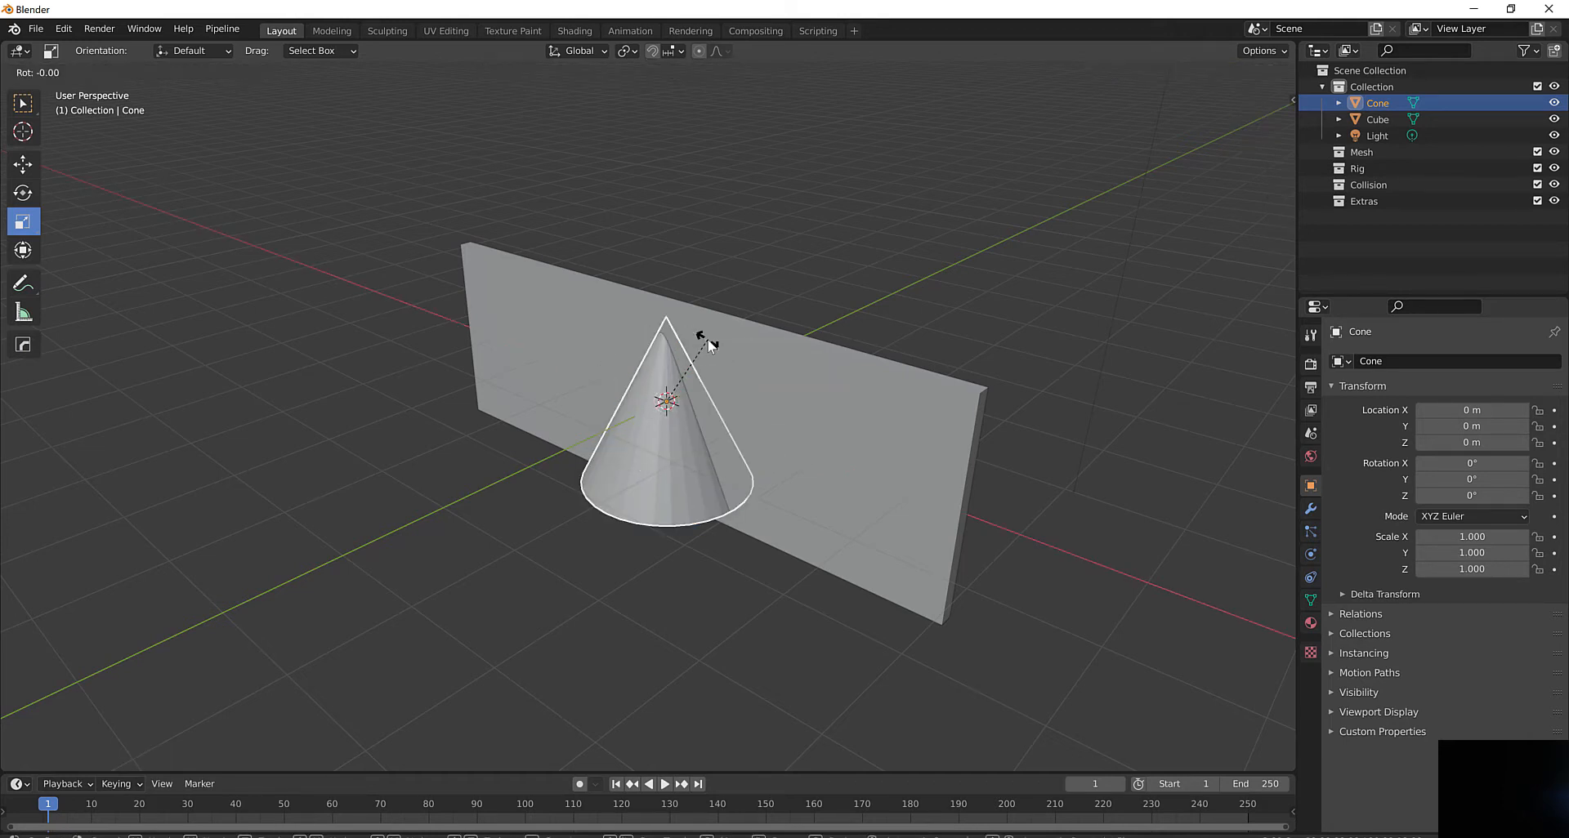
{"action": "type", "text": "x"}
{"action": "type", "text": "90"}
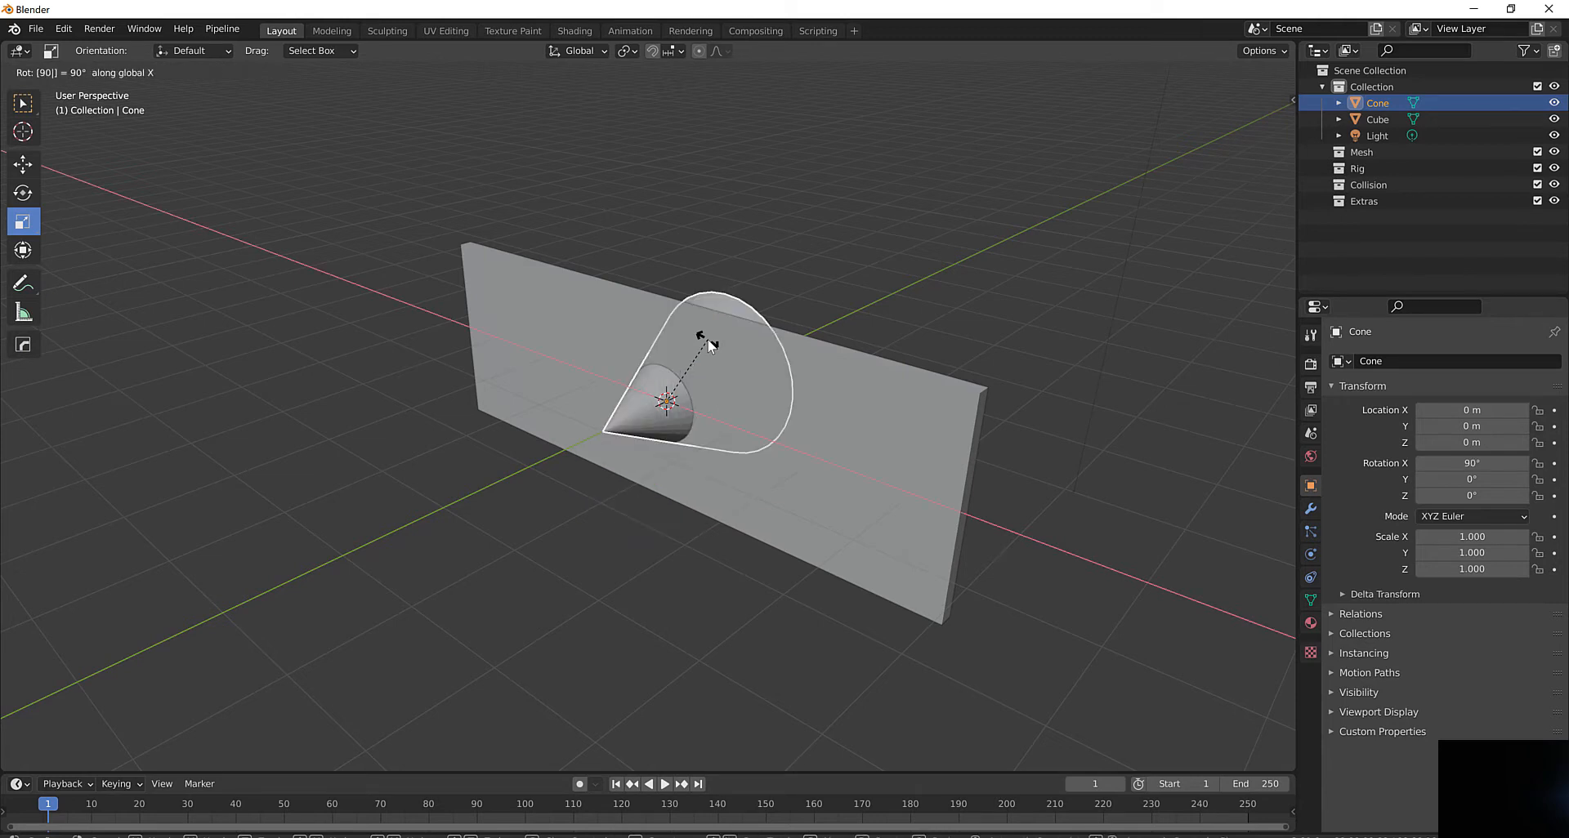
{"action": "key", "text": "Return"}
Scale the cone down uniformly to about 0.42
{"action": "middle_click_drag", "start_coordinate": [686, 345], "coordinate": [636, 342]}
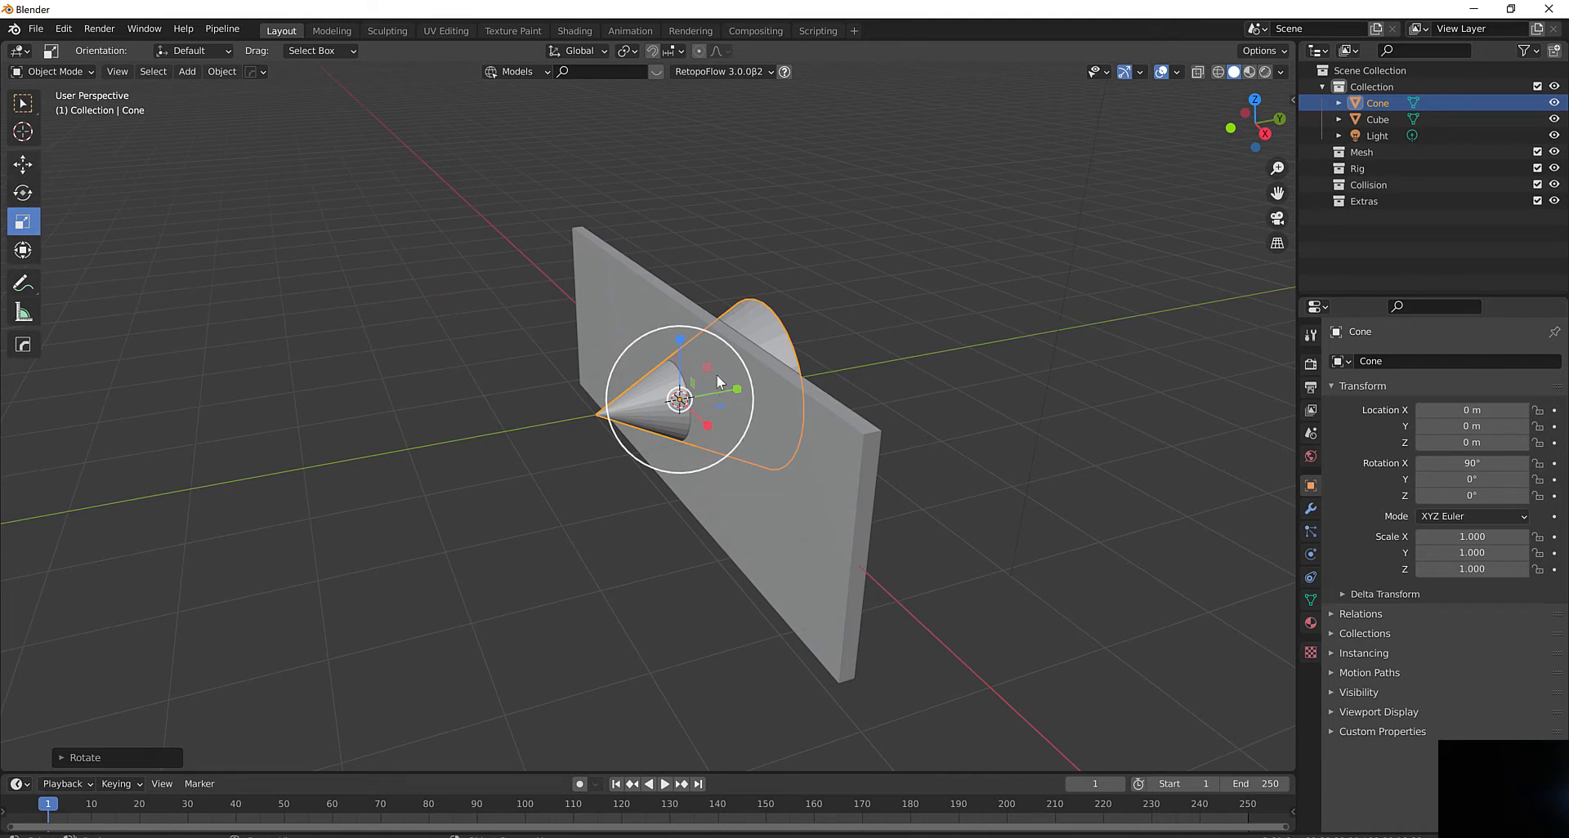
{"action": "key", "text": "s"}
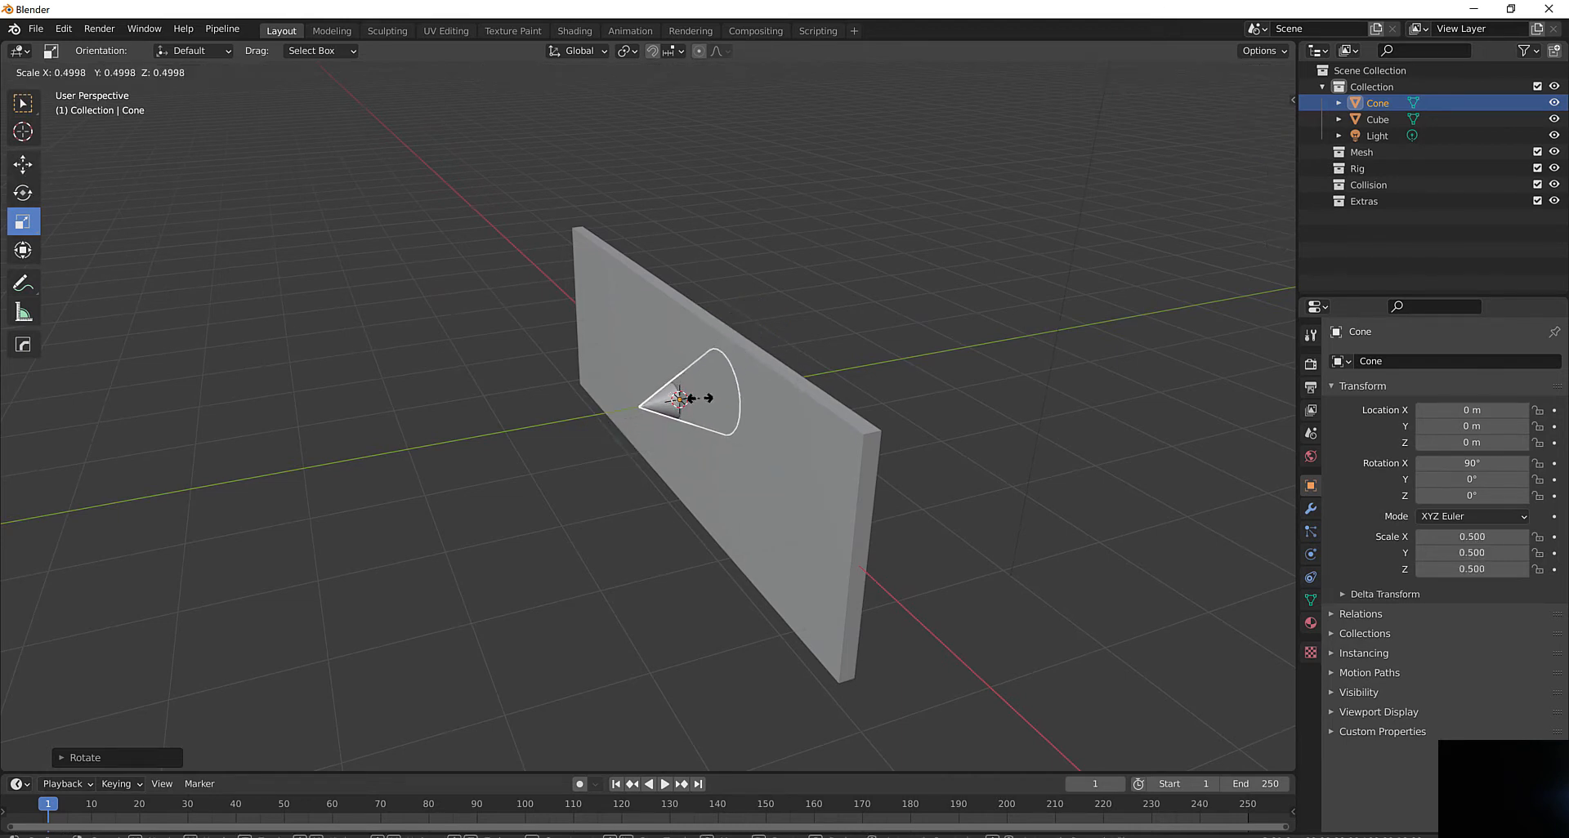
{"action": "left_click", "coordinate": [693, 398]}
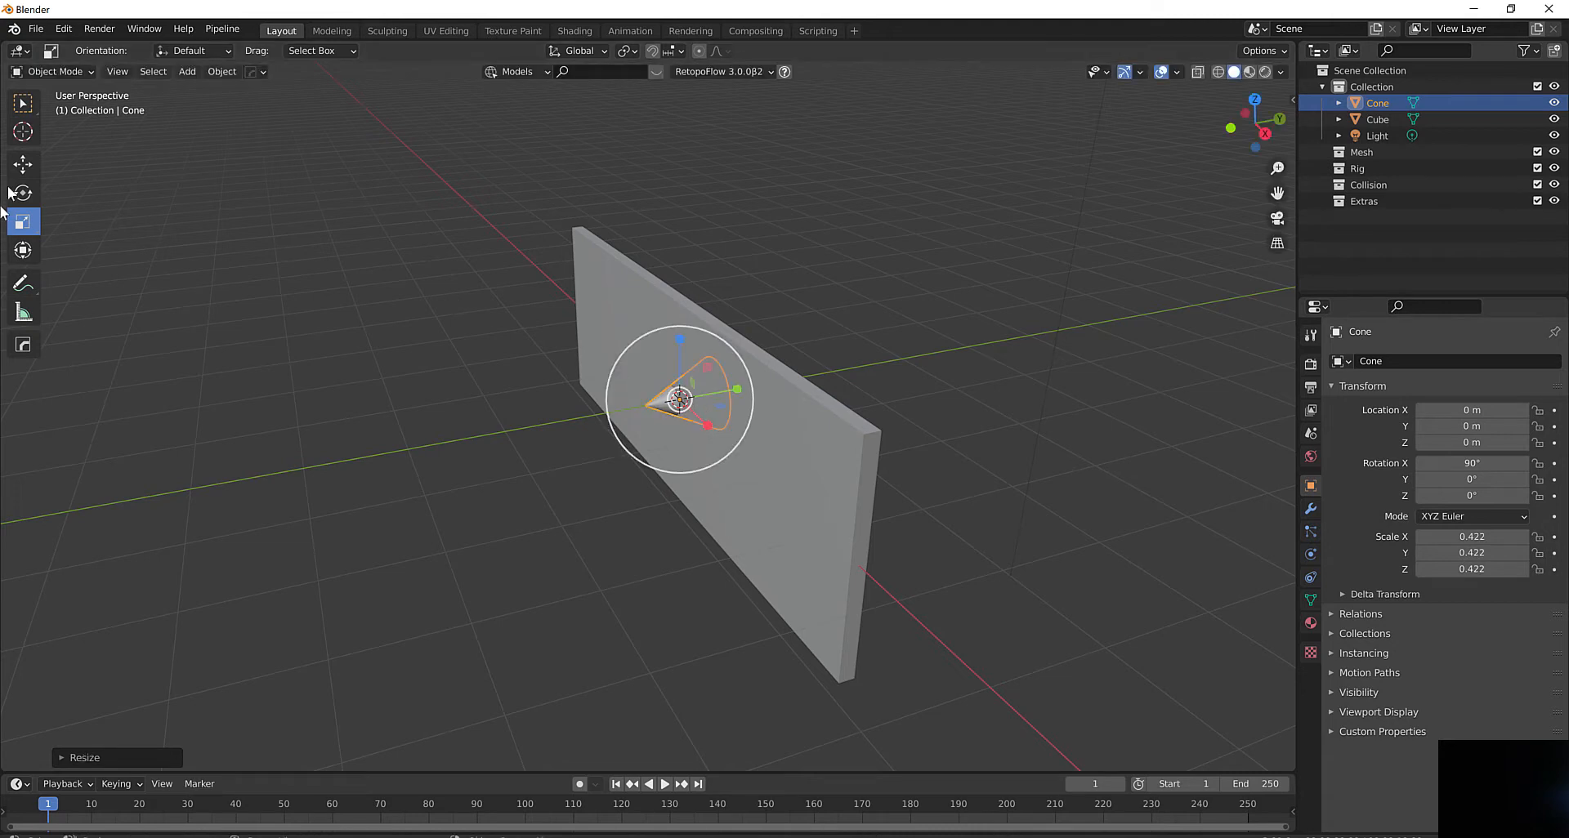
Move the cone along X to about 2.55 m, near one end of the wall, working in front view
{"action": "left_click", "coordinate": [24, 167]}
{"action": "middle_click_drag", "start_coordinate": [526, 356], "coordinate": [652, 336]}
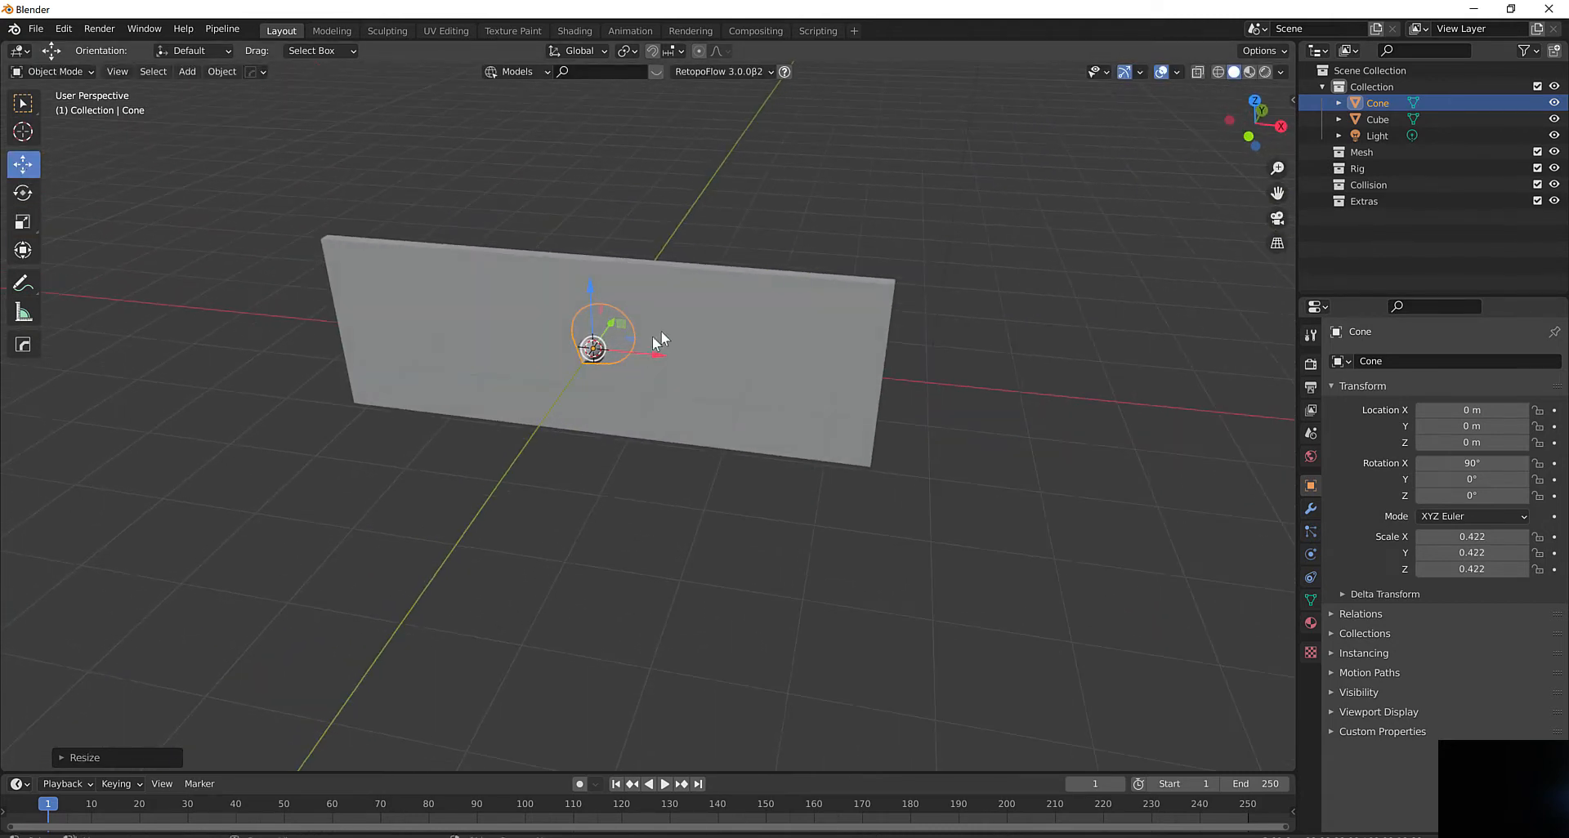
{"action": "left_click", "coordinate": [1247, 137]}
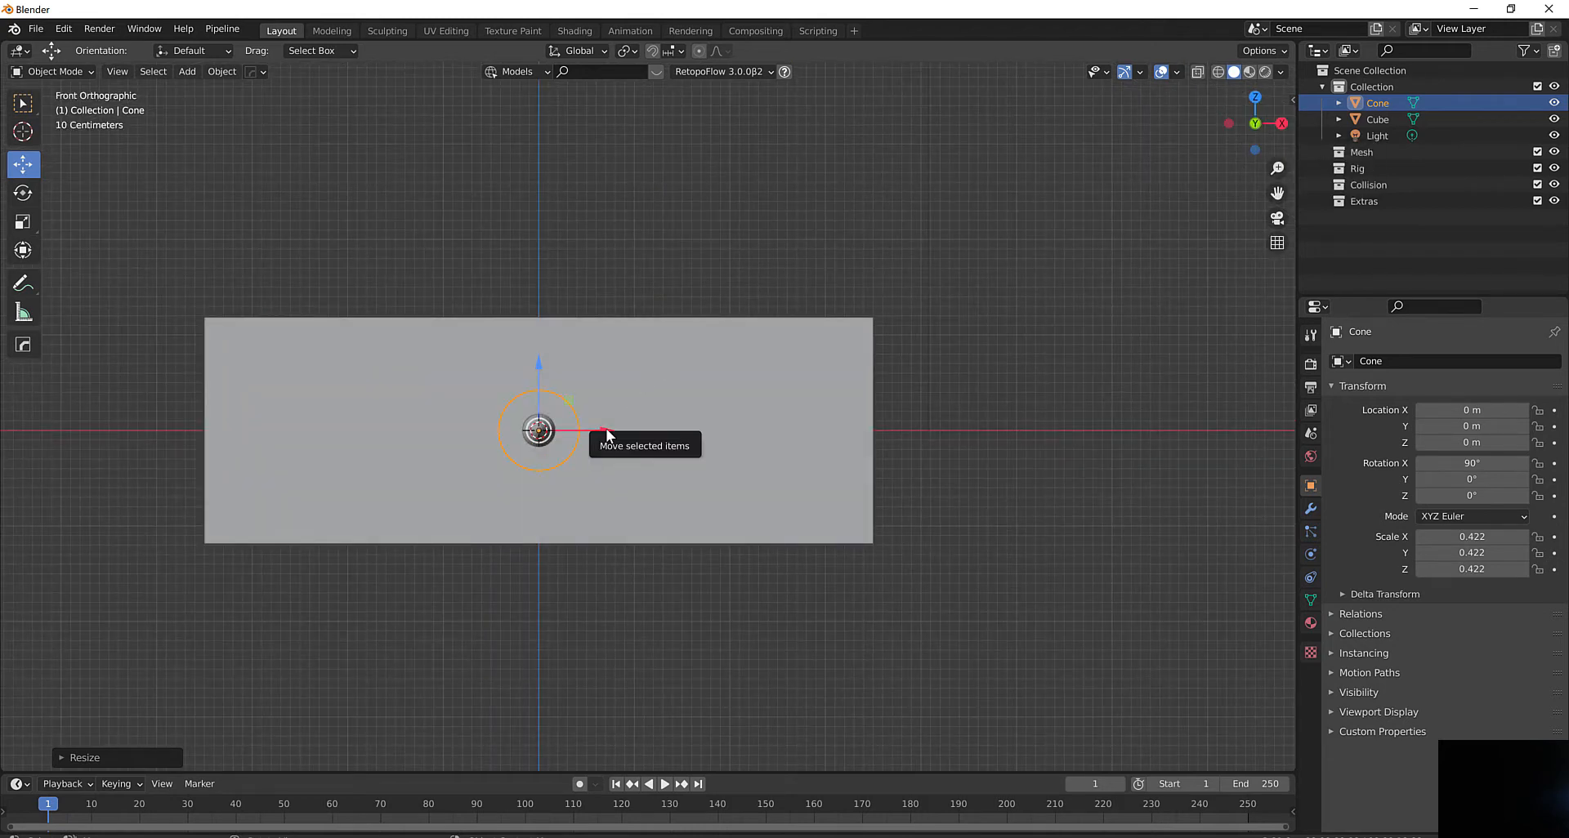
{"action": "left_click_drag", "start_coordinate": [606, 428], "coordinate": [854, 425]}
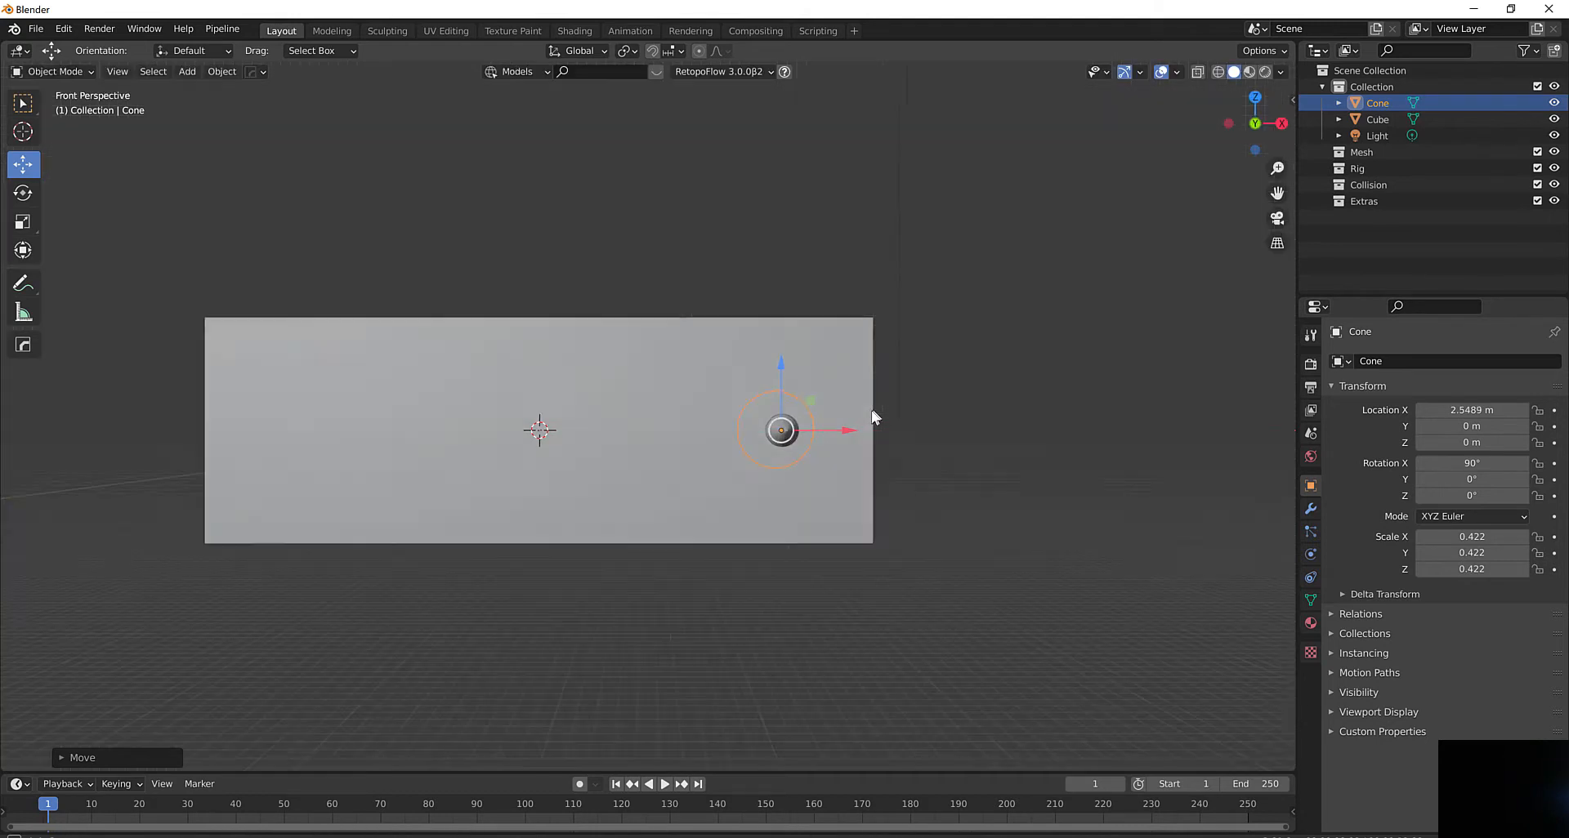
Move the cone along Y to about -0.51 m so its base sits against the wall's front face
{"action": "middle_click_drag", "start_coordinate": [868, 413], "coordinate": [917, 397]}
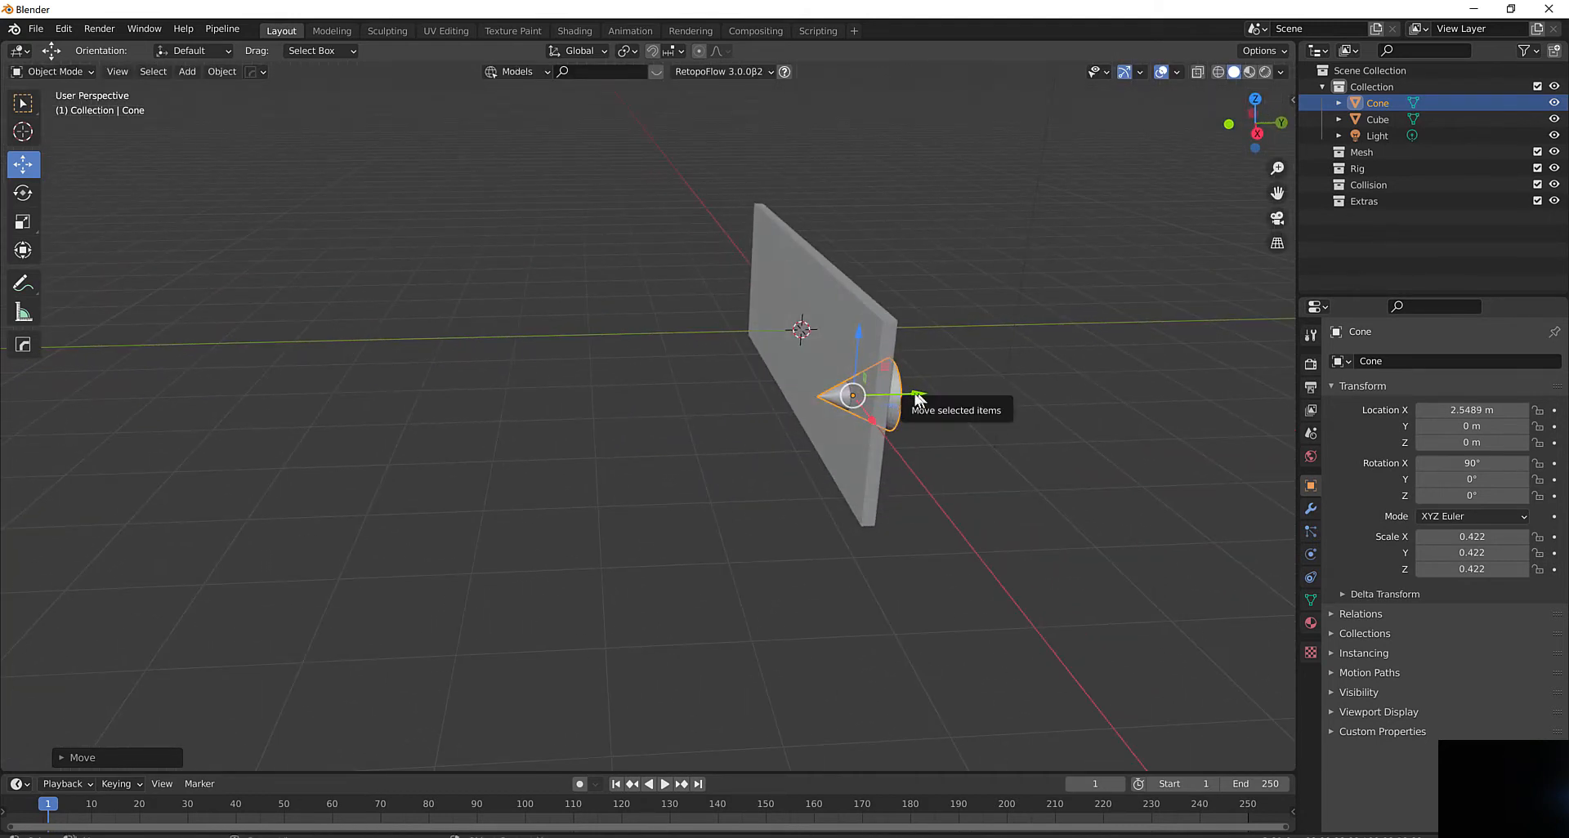
{"action": "left_click_drag", "start_coordinate": [918, 397], "coordinate": [871, 398]}
{"action": "middle_click_drag", "start_coordinate": [871, 399], "coordinate": [545, 389]}
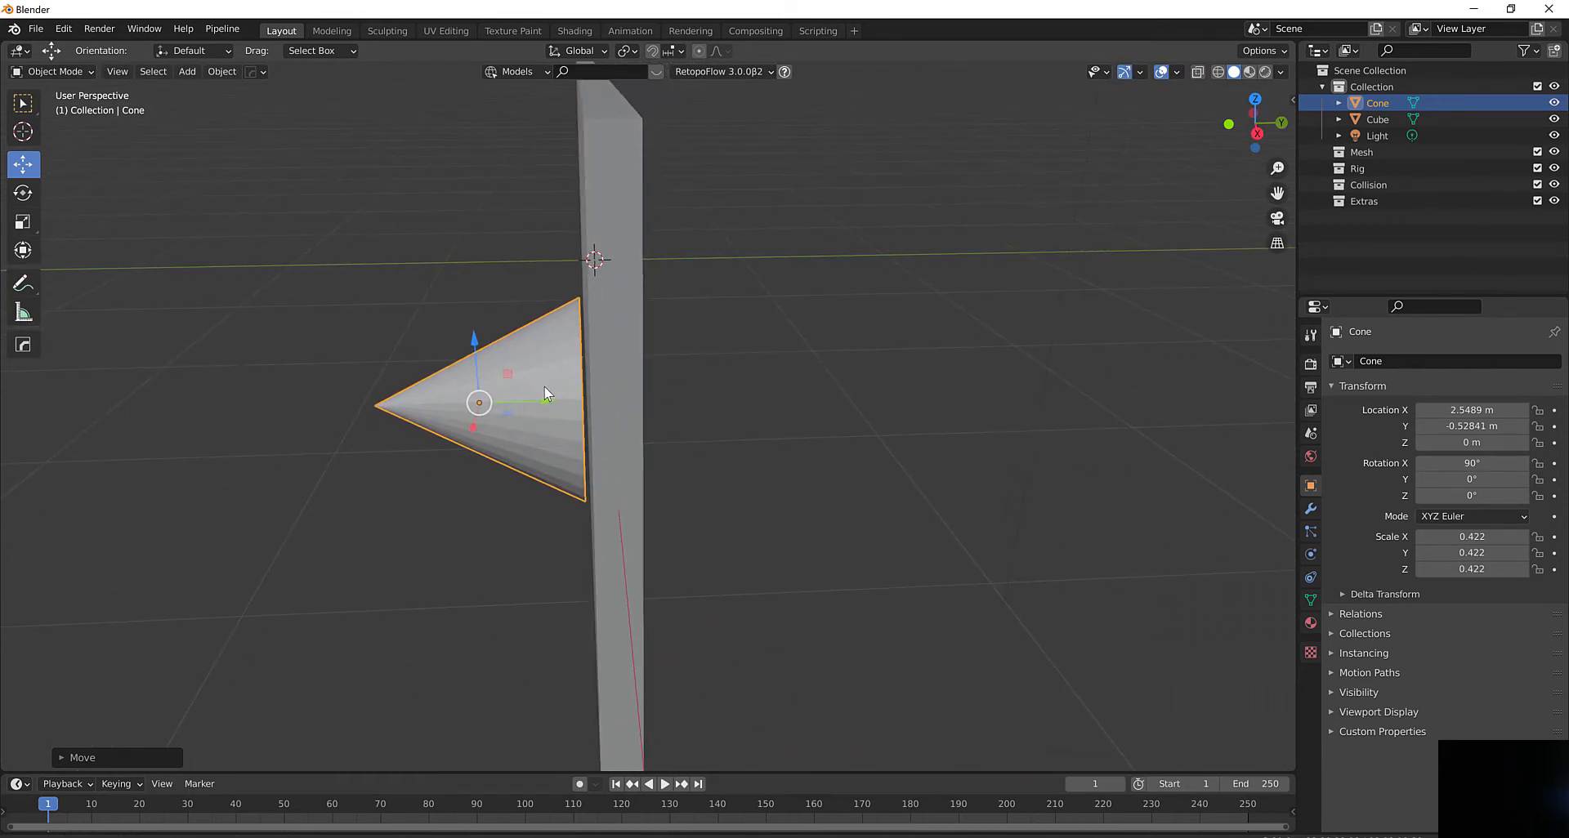
{"action": "left_click_drag", "start_coordinate": [549, 403], "coordinate": [557, 403]}
{"action": "middle_click_drag", "start_coordinate": [551, 393], "coordinate": [620, 377]}
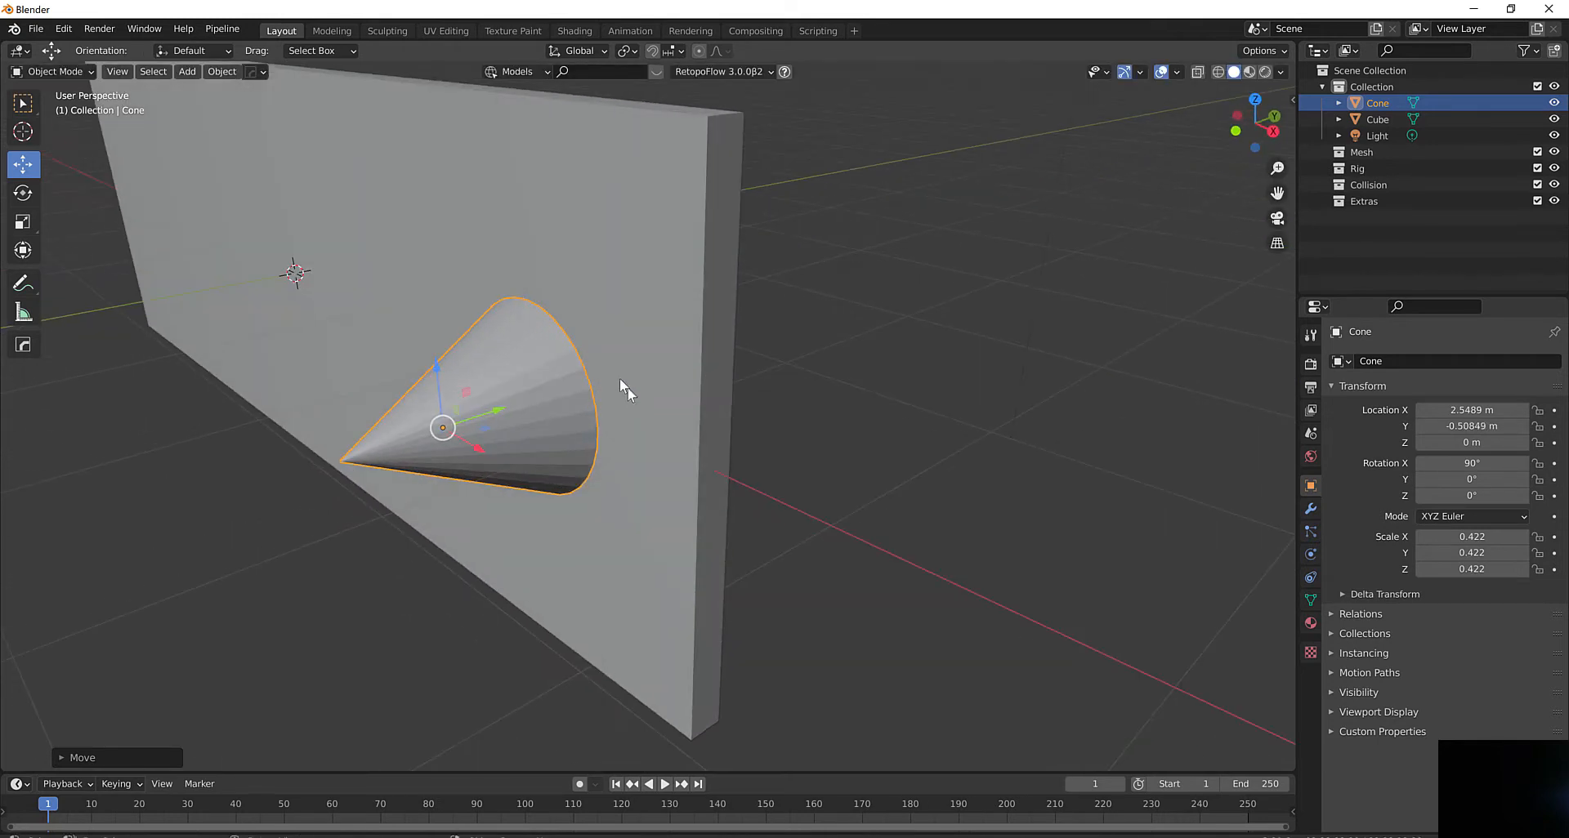
Nudge the cone along Y to about -0.50 m in right view and check its contact with the wall in wireframe
{"action": "middle_click_drag", "start_coordinate": [702, 344], "coordinate": [866, 352]}
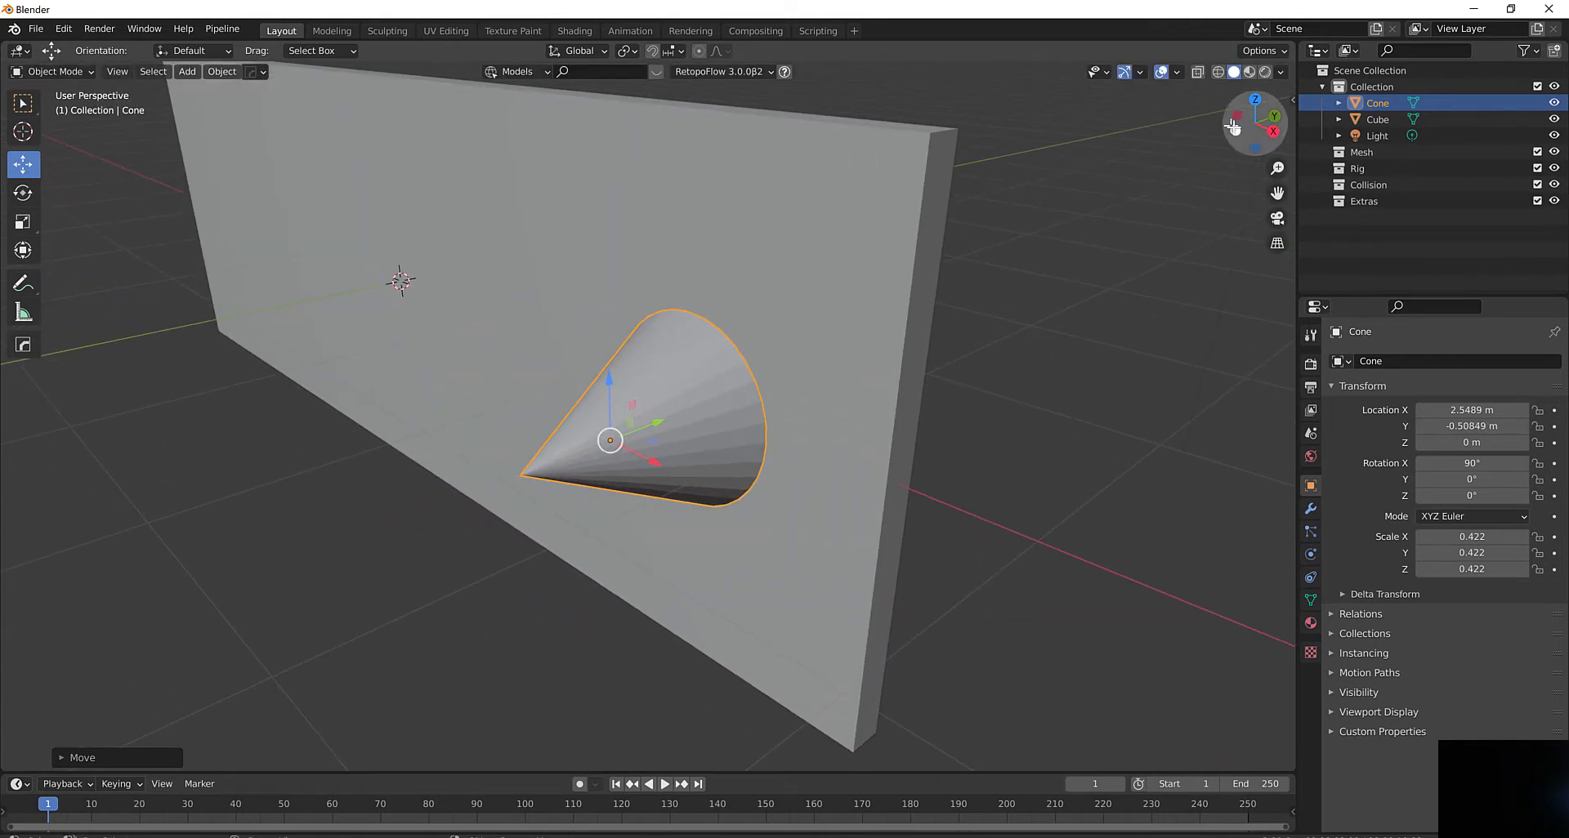
{"action": "left_click", "coordinate": [1281, 135]}
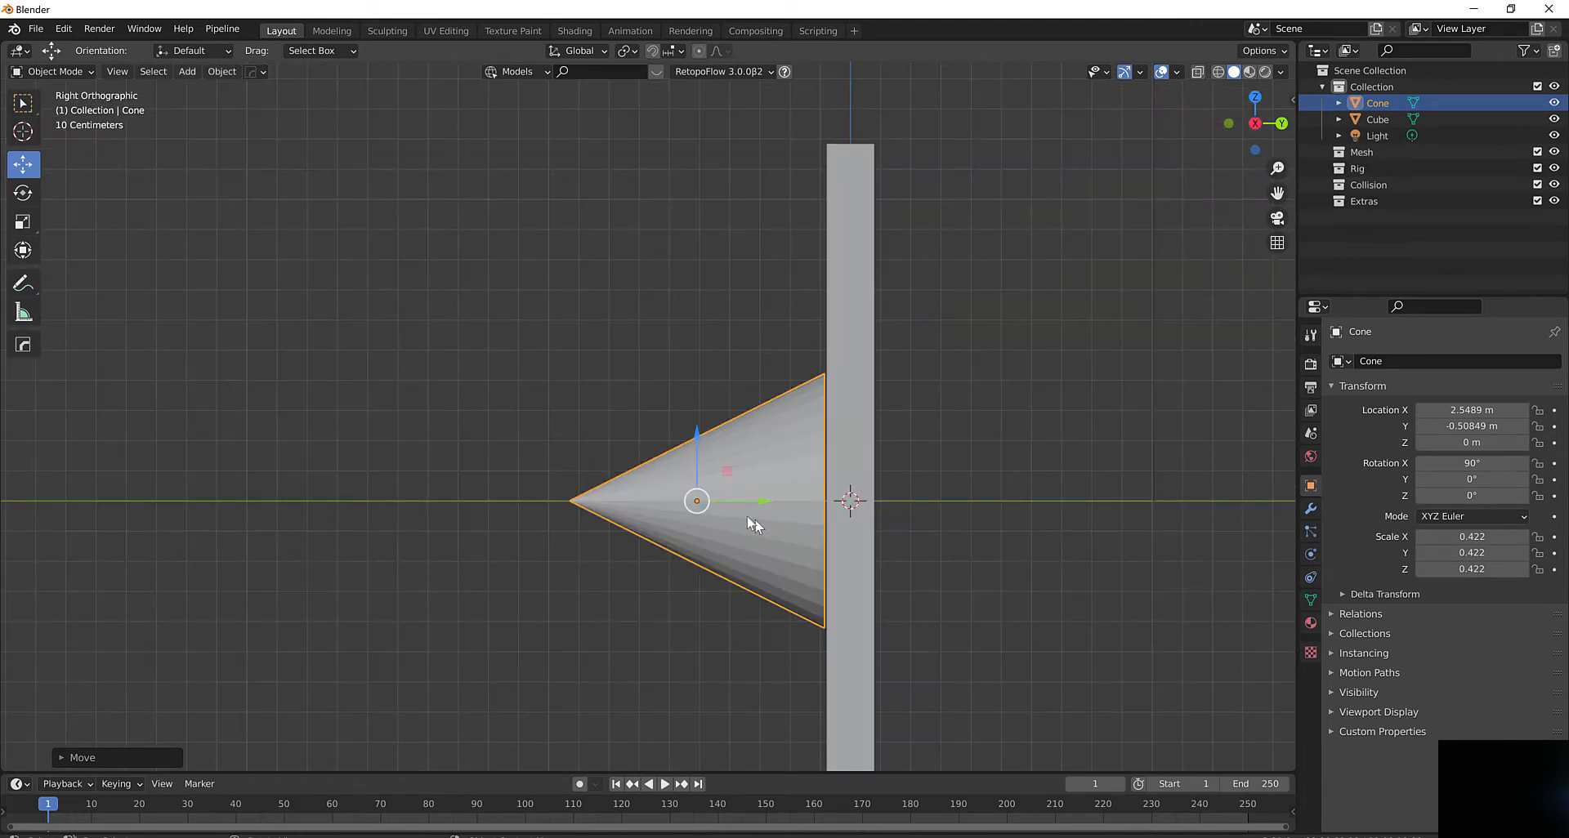
{"action": "mouse_move", "coordinate": [768, 507]}
{"action": "left_mouse_down"}
{"action": "mouse_move", "coordinate": [649, 501]}
{"action": "mouse_move", "coordinate": [763, 515]}
{"action": "left_mouse_up"}
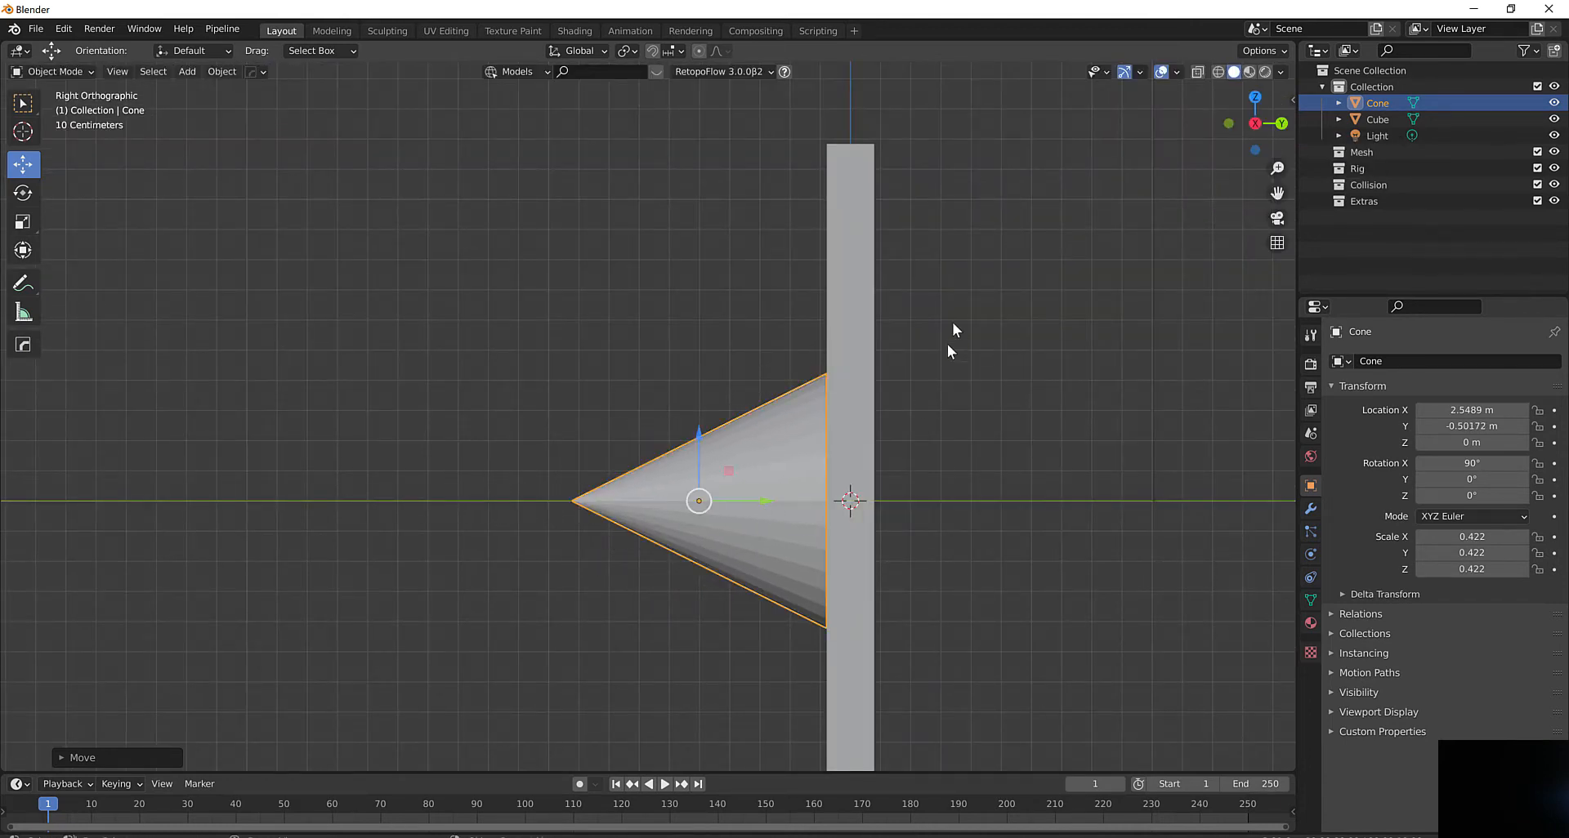
{"action": "left_click", "coordinate": [1217, 72]}
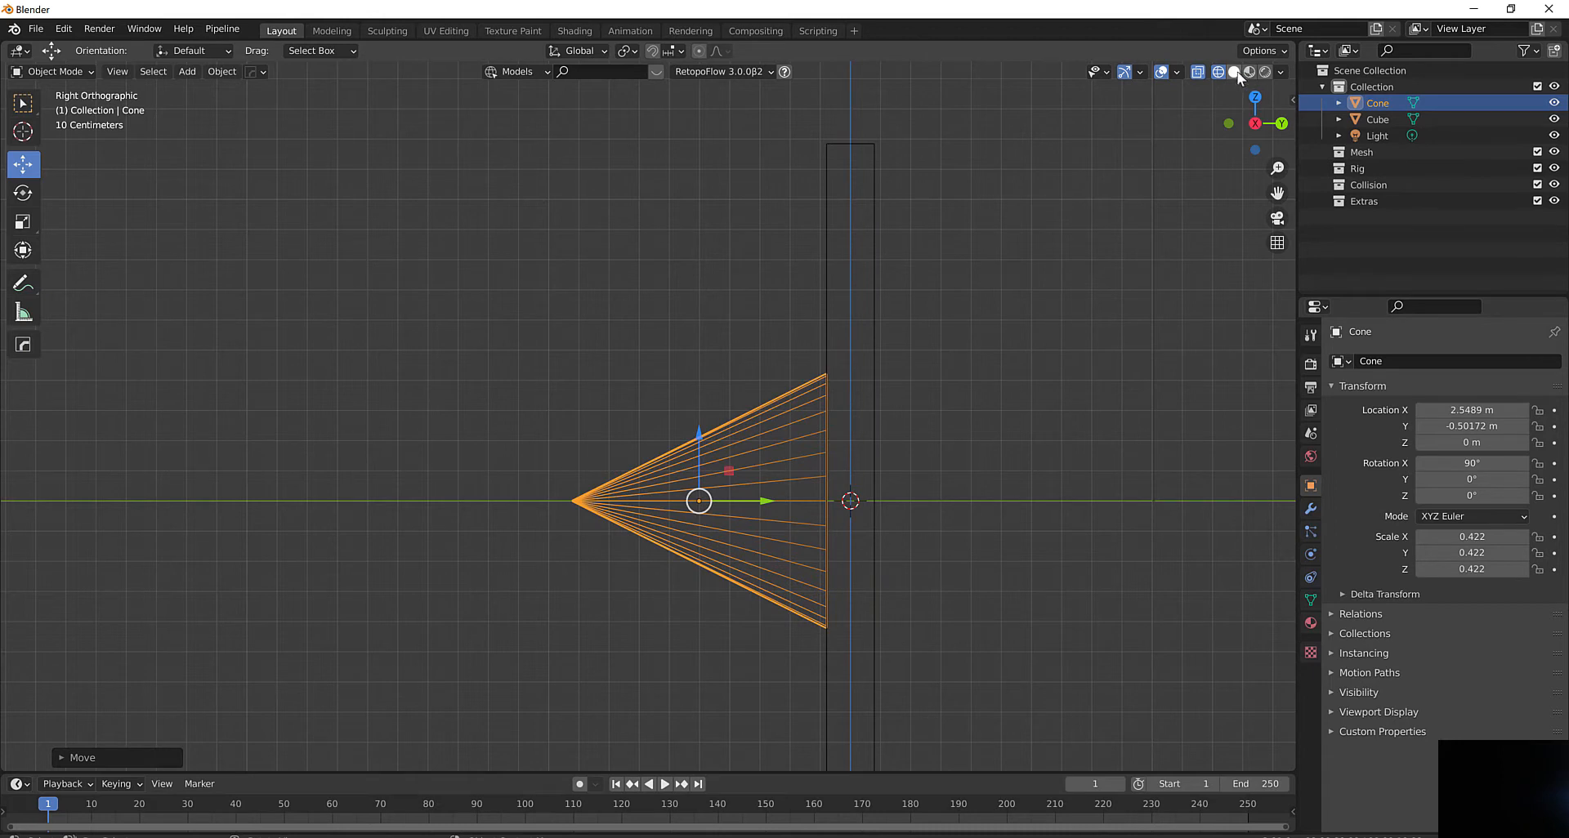
{"action": "left_click", "coordinate": [1236, 72]}
{"action": "middle_click_drag", "start_coordinate": [758, 410], "coordinate": [864, 465]}
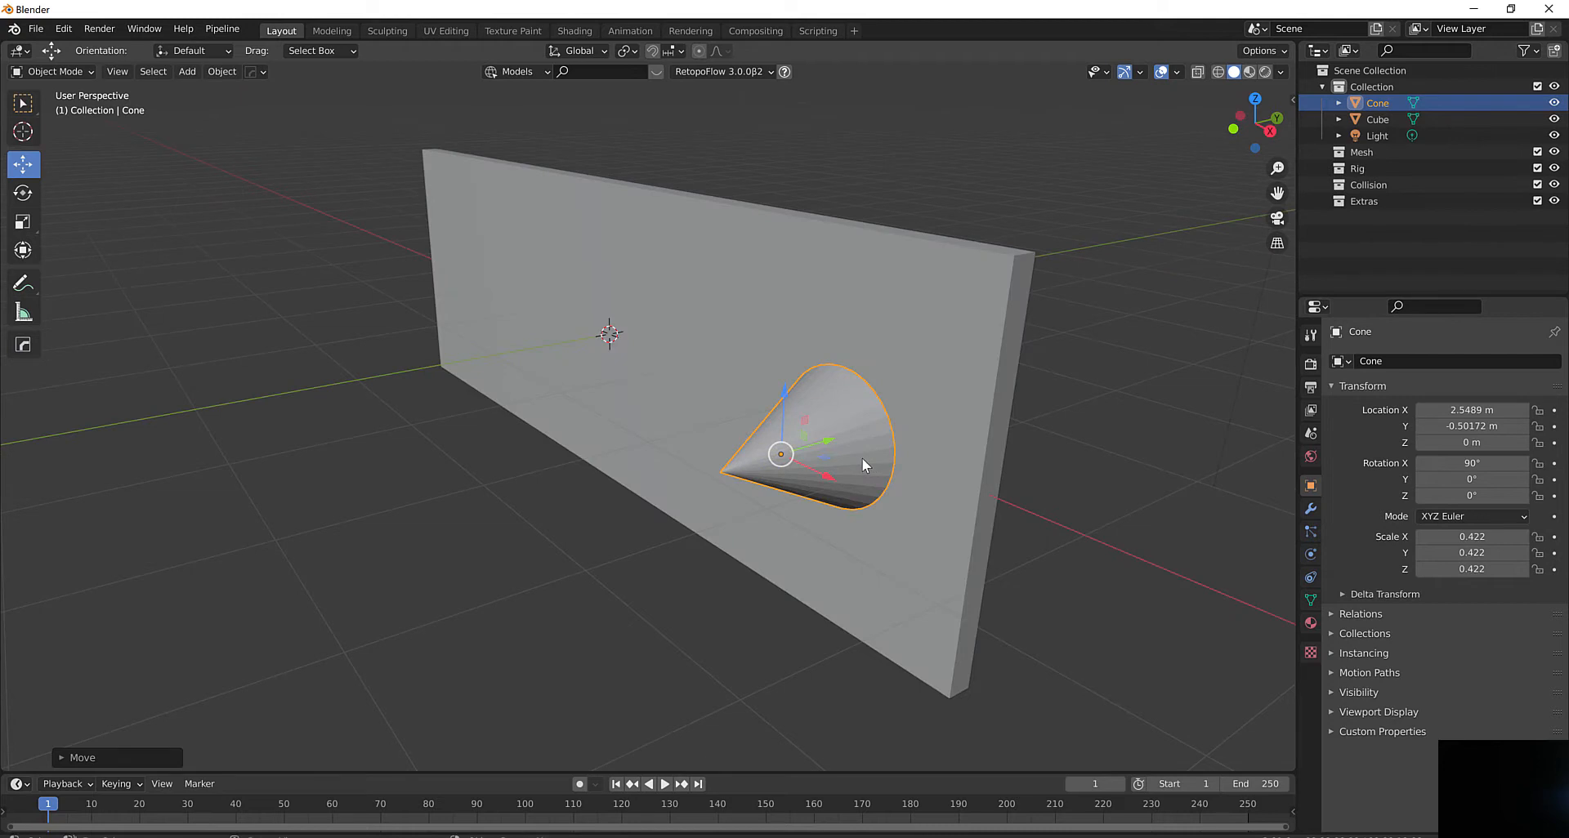
Add a UV sphere and move it along X to about 2.39 m, near the cone
{"action": "left_click", "coordinate": [87, 71]}
{"action": "left_click", "coordinate": [205, 73]}
{"action": "left_click", "coordinate": [187, 71]}
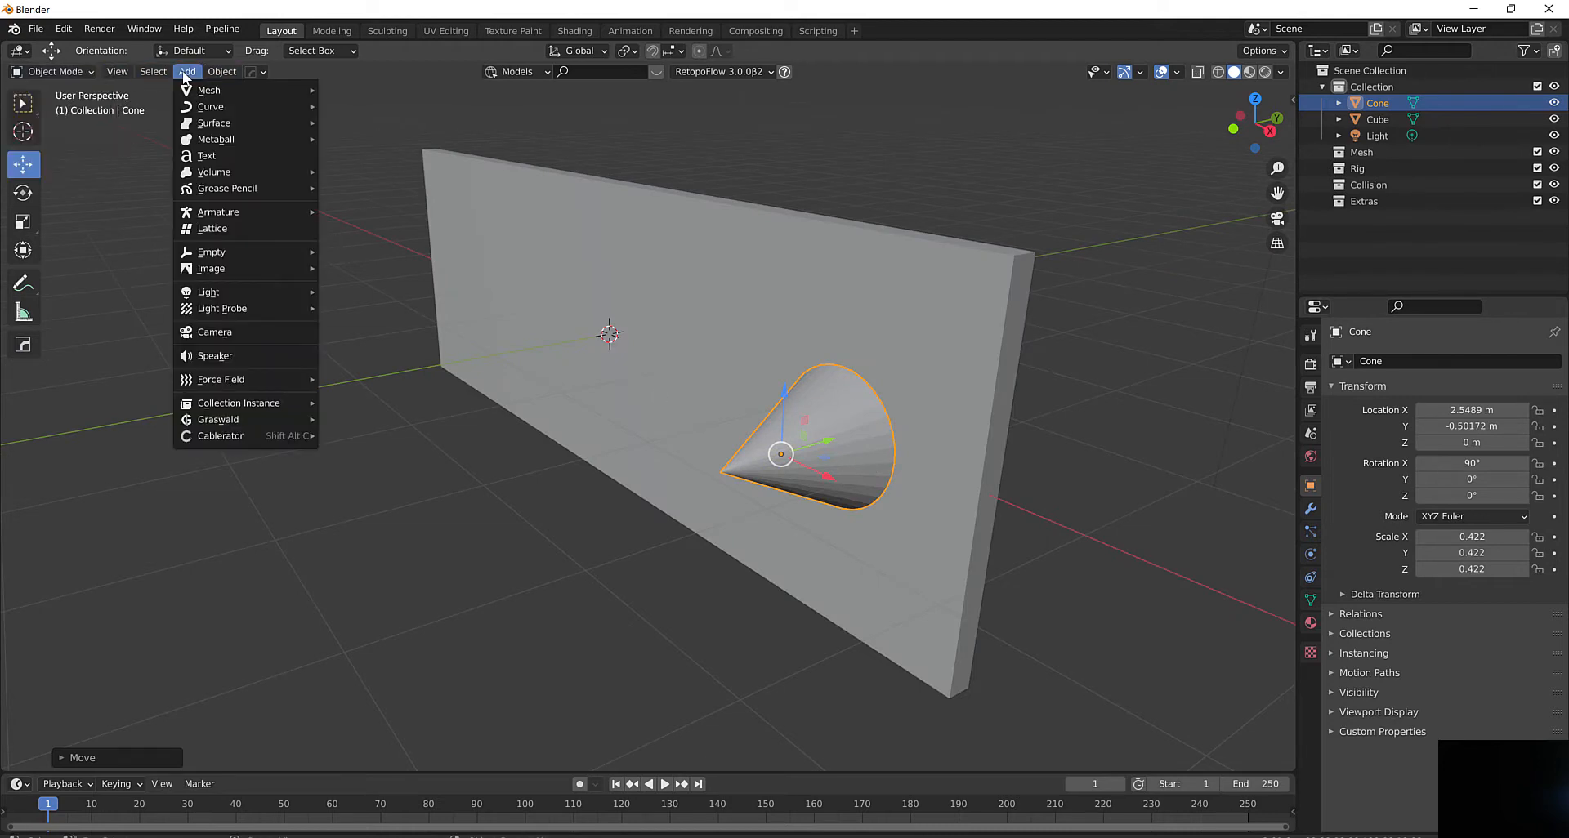
{"action": "mouse_move", "coordinate": [214, 91]}
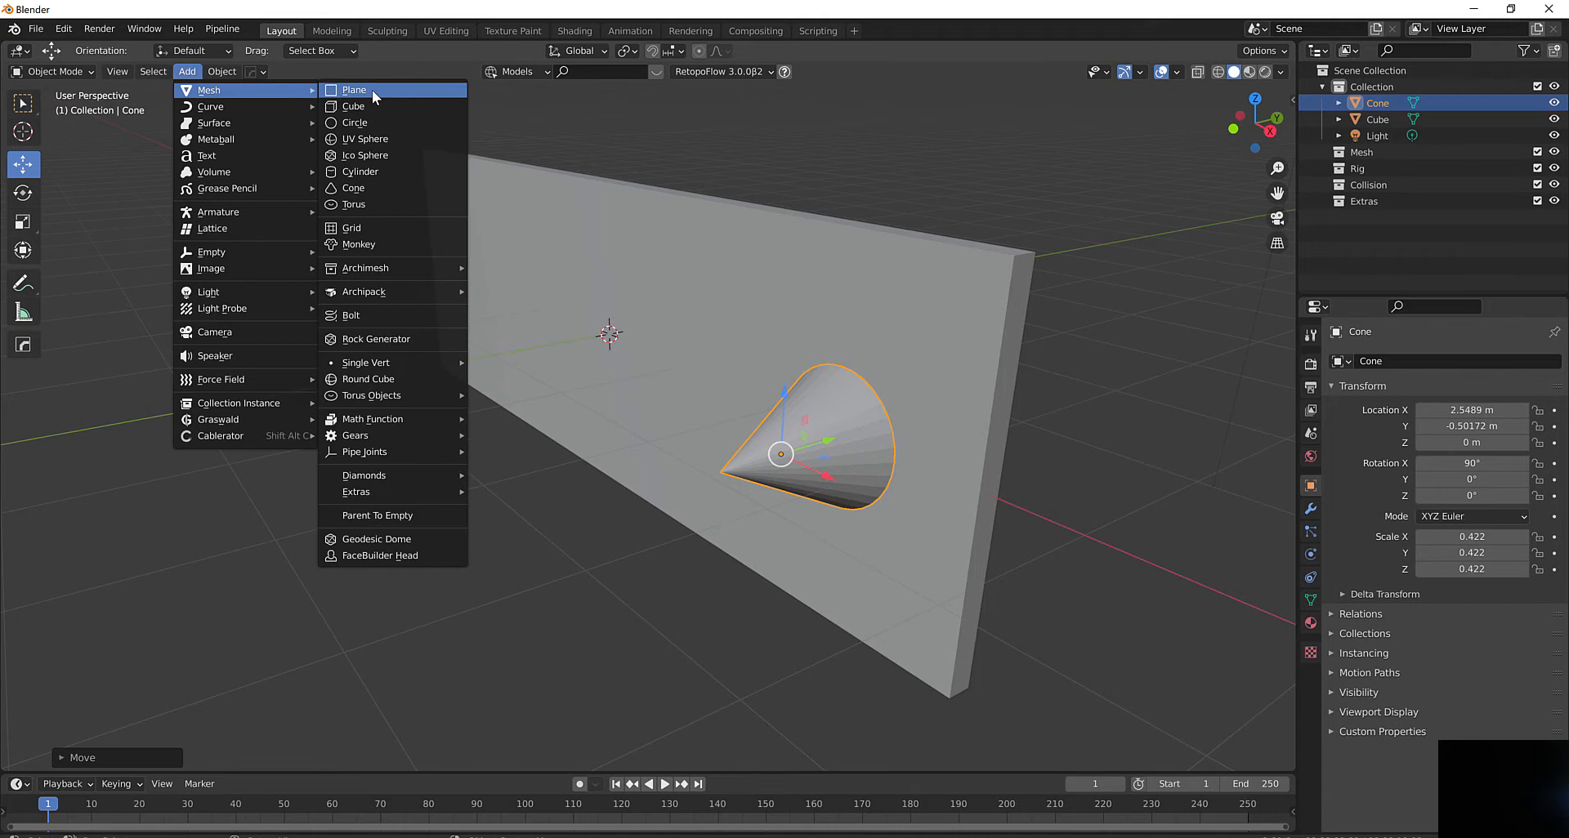
{"action": "left_click", "coordinate": [380, 139]}
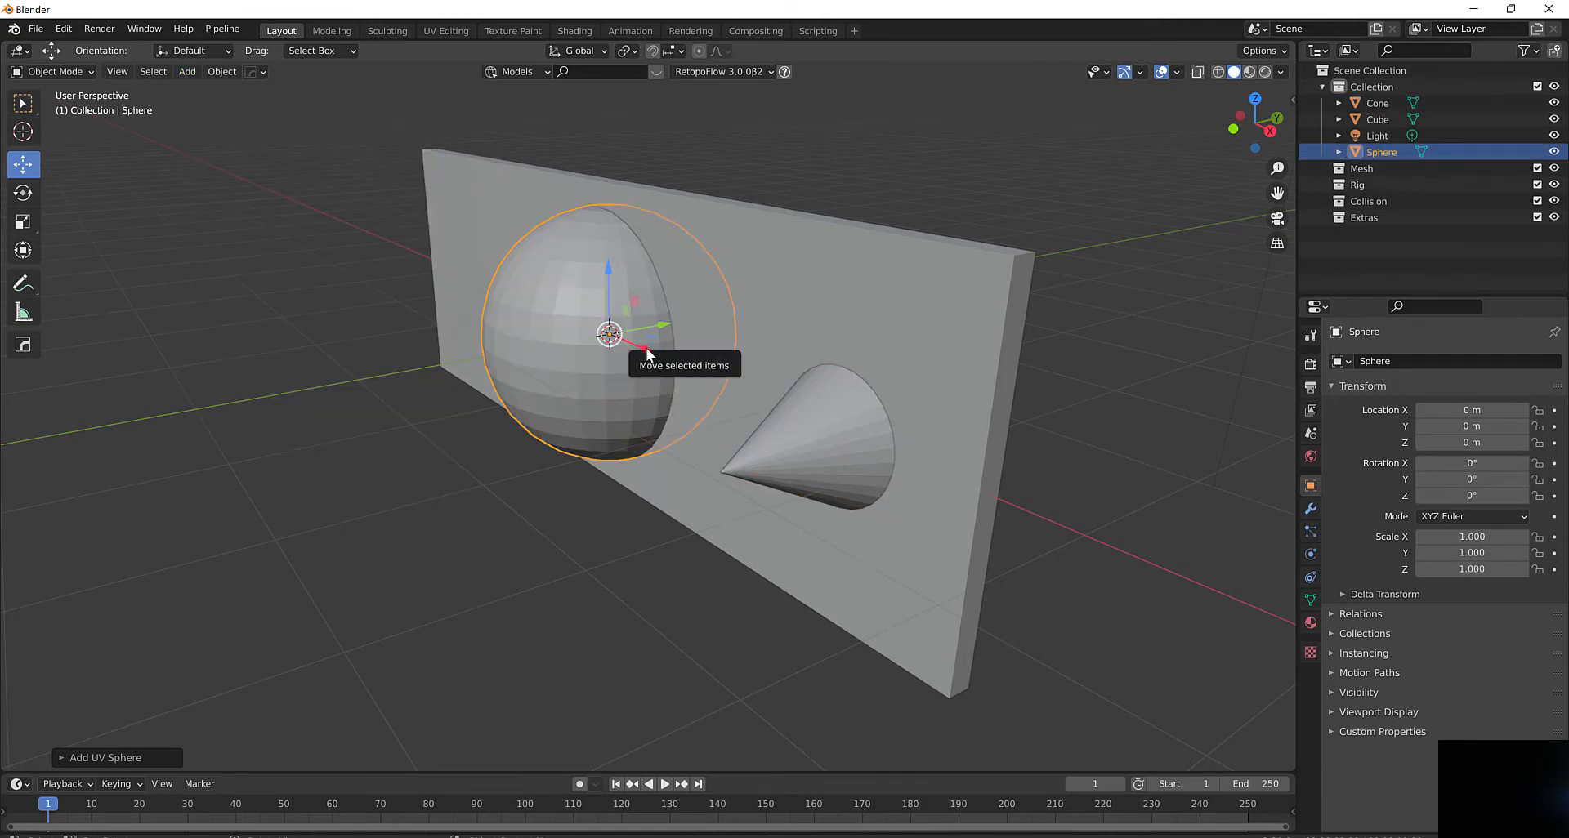
{"action": "left_click_drag", "start_coordinate": [636, 350], "coordinate": [878, 424]}
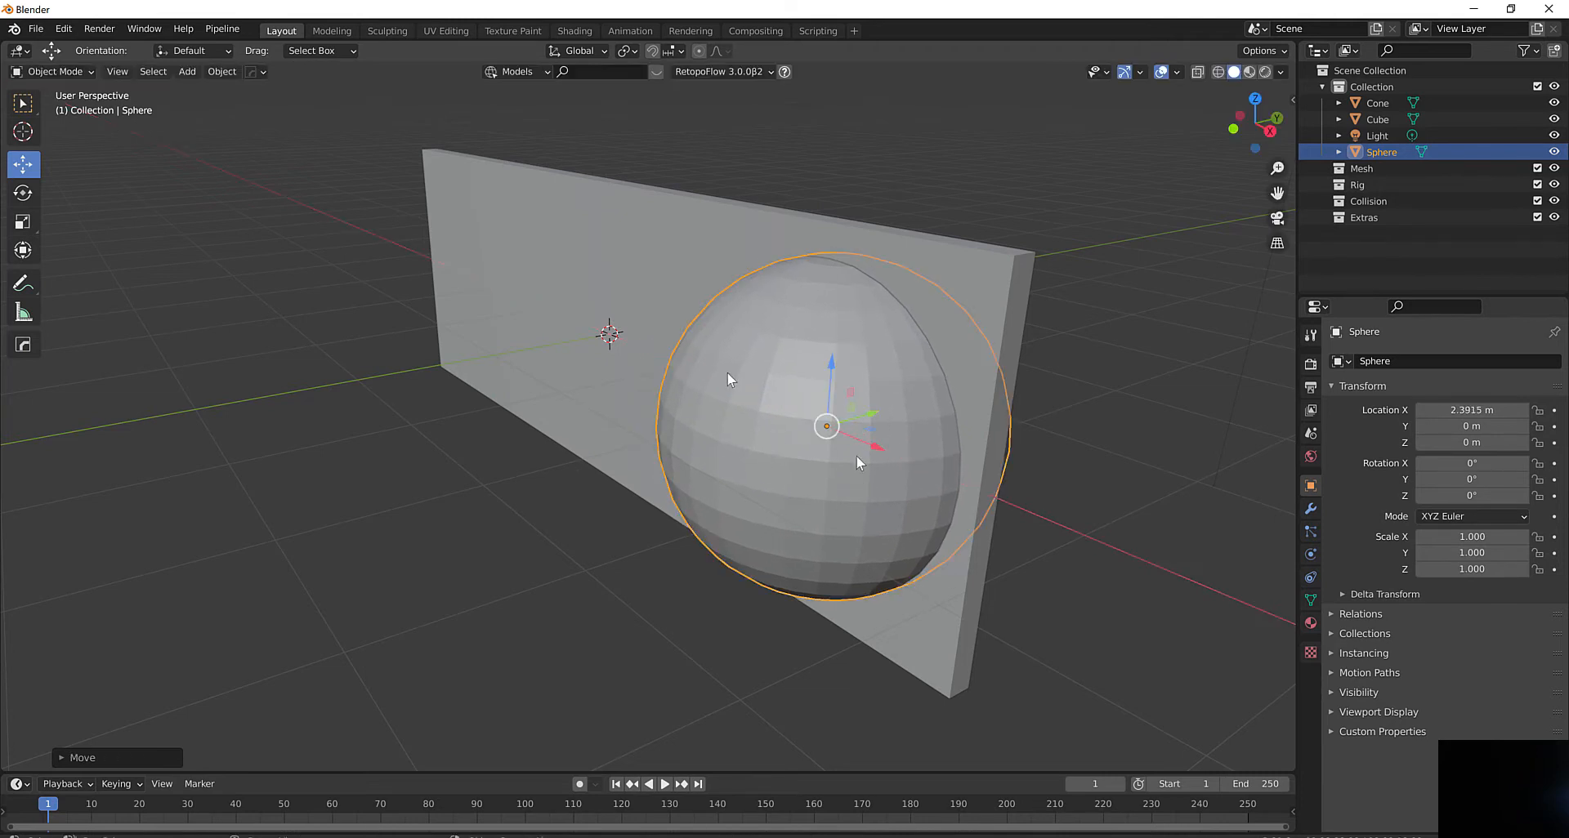
Align the sphere with the cone's centre by moving it along X to about 2.55 m, using wireframe front view
{"action": "left_click", "coordinate": [1233, 128]}
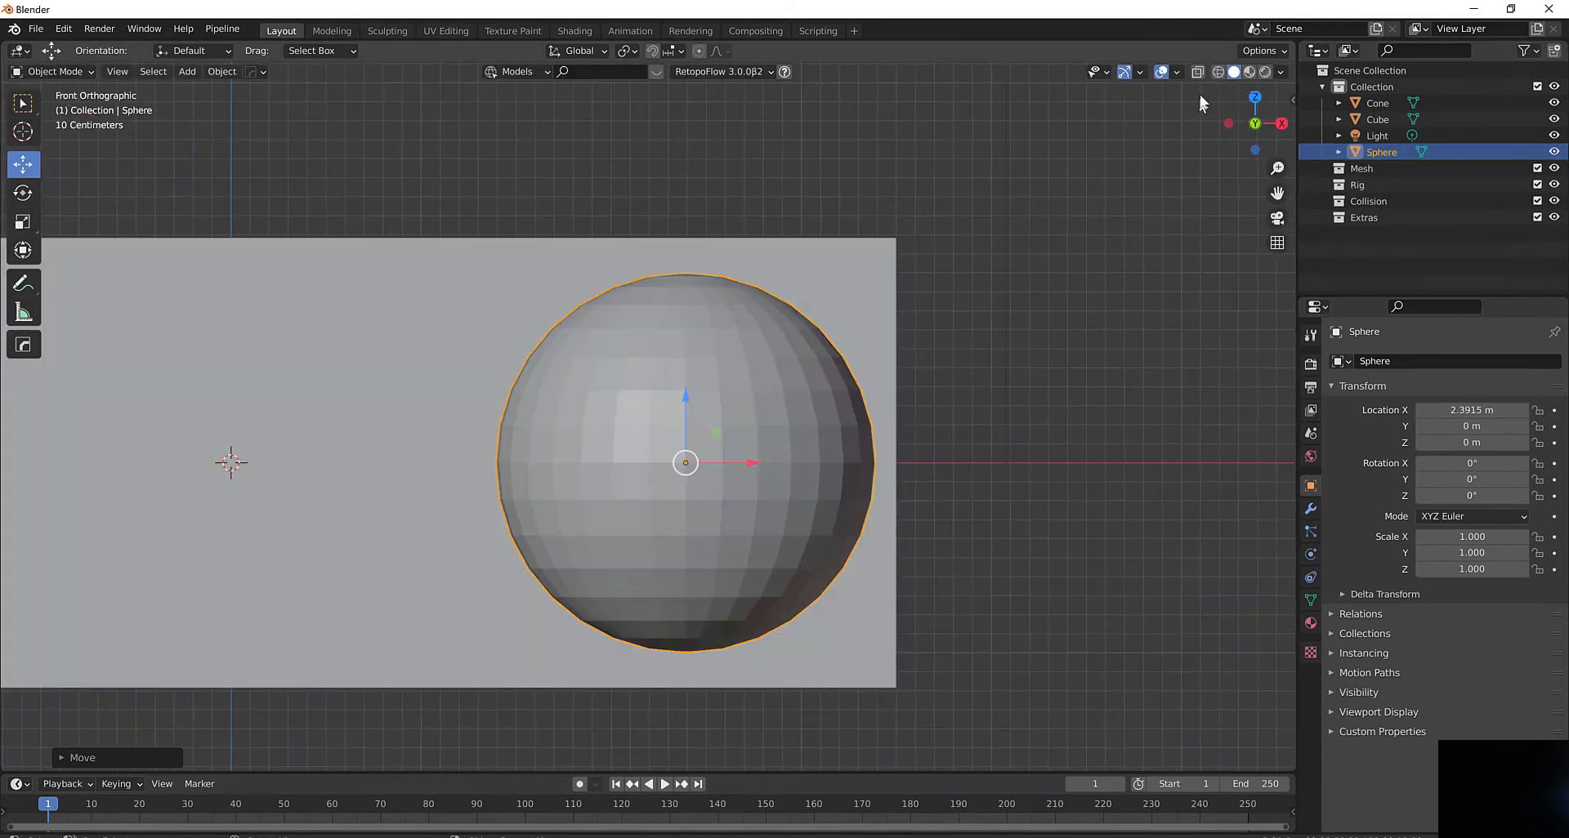
{"action": "left_click", "coordinate": [1217, 72]}
{"action": "scroll", "coordinate": [777, 420], "scroll_direction": "up", "scroll_amount": 2}
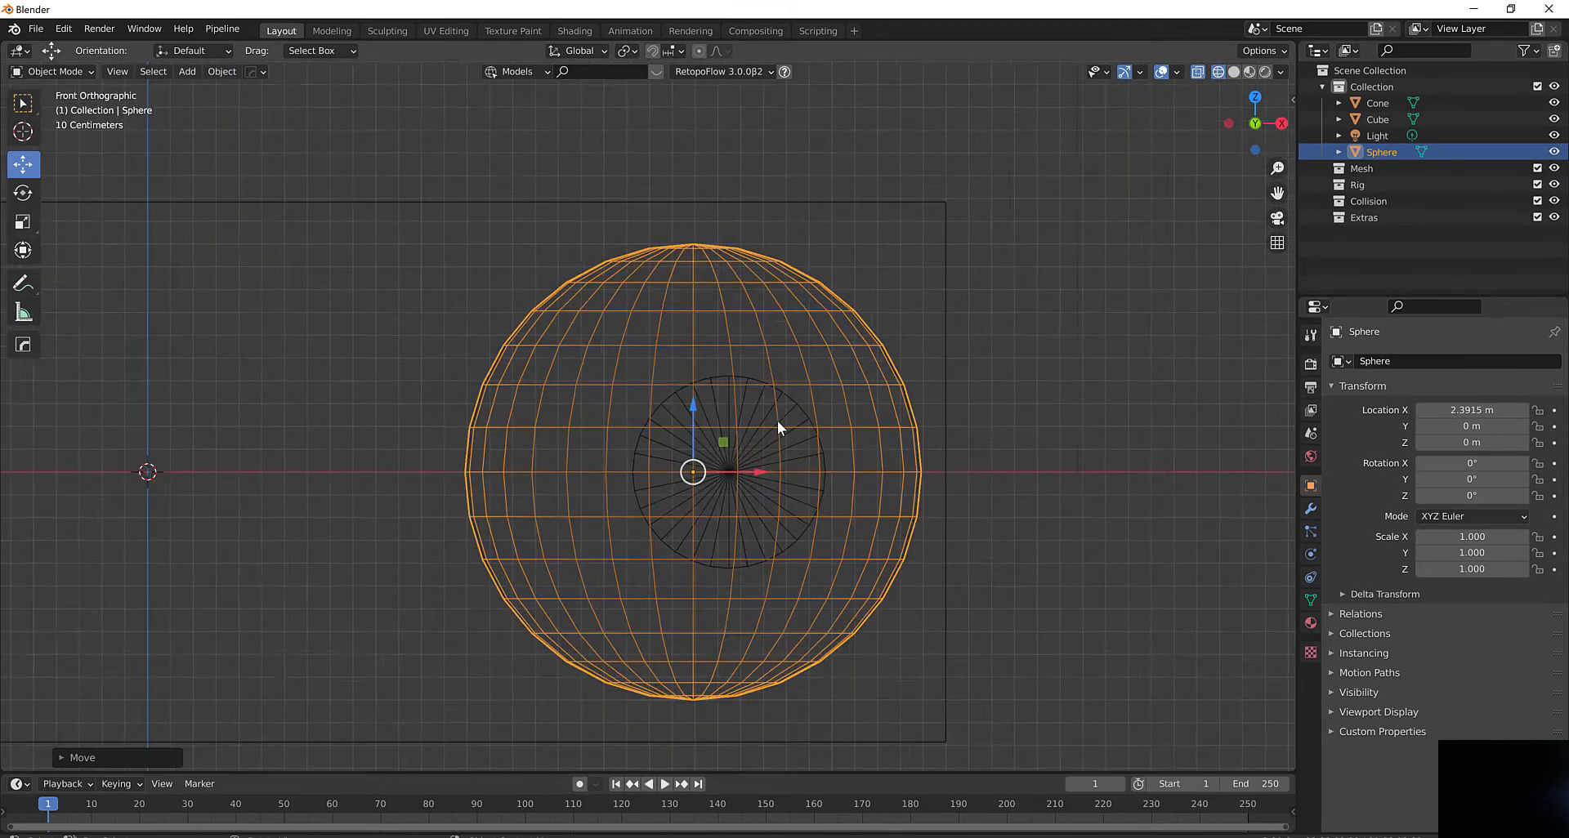
{"action": "scroll", "coordinate": [772, 481], "scroll_direction": "up", "scroll_amount": 5}
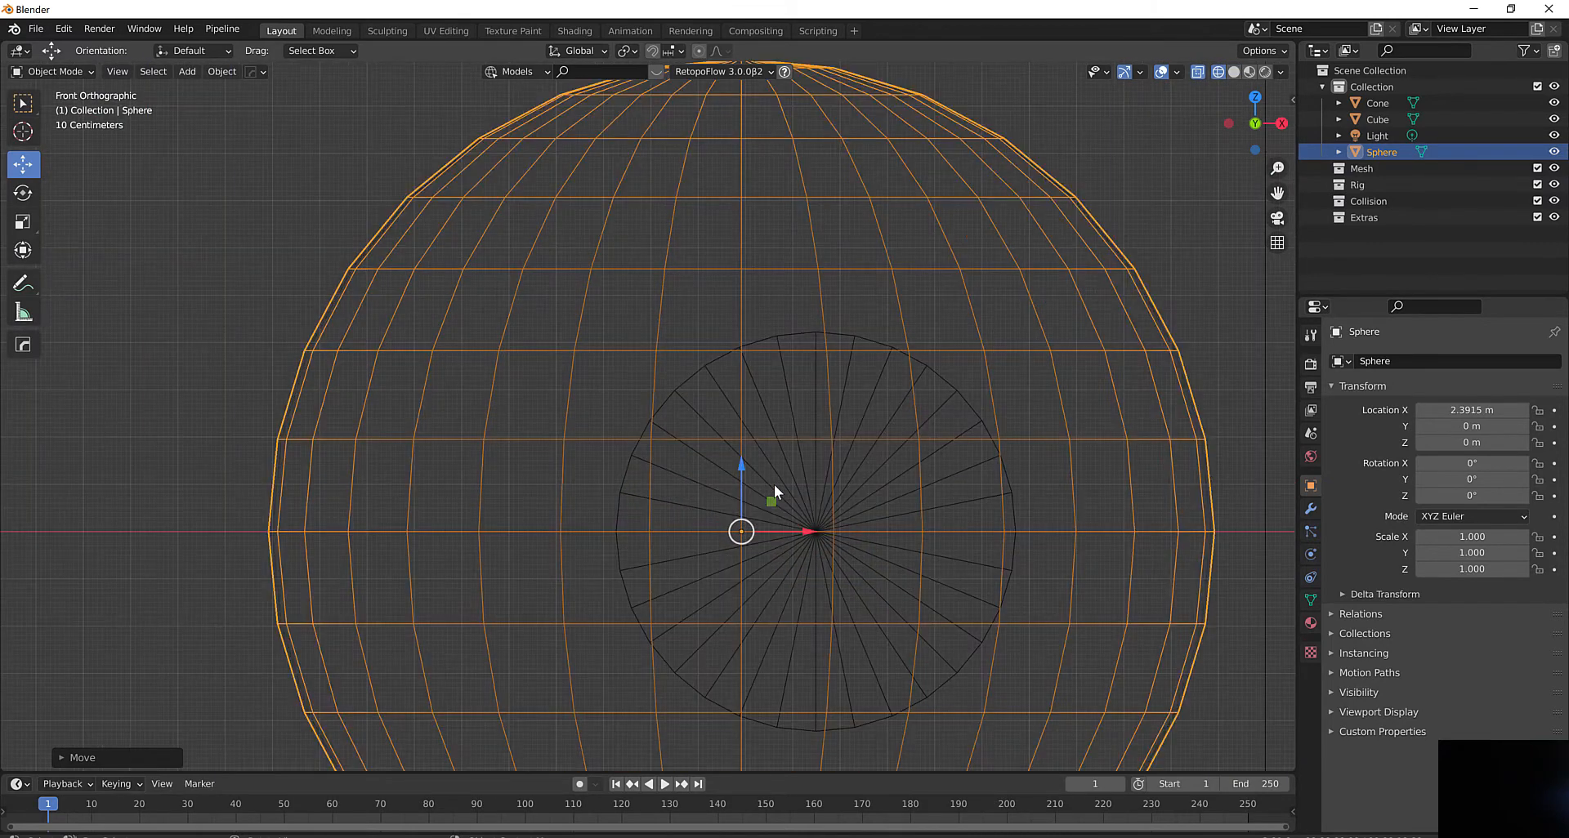
{"action": "middle_click_drag", "start_coordinate": [843, 535], "coordinate": [613, 374], "text": "shift"}
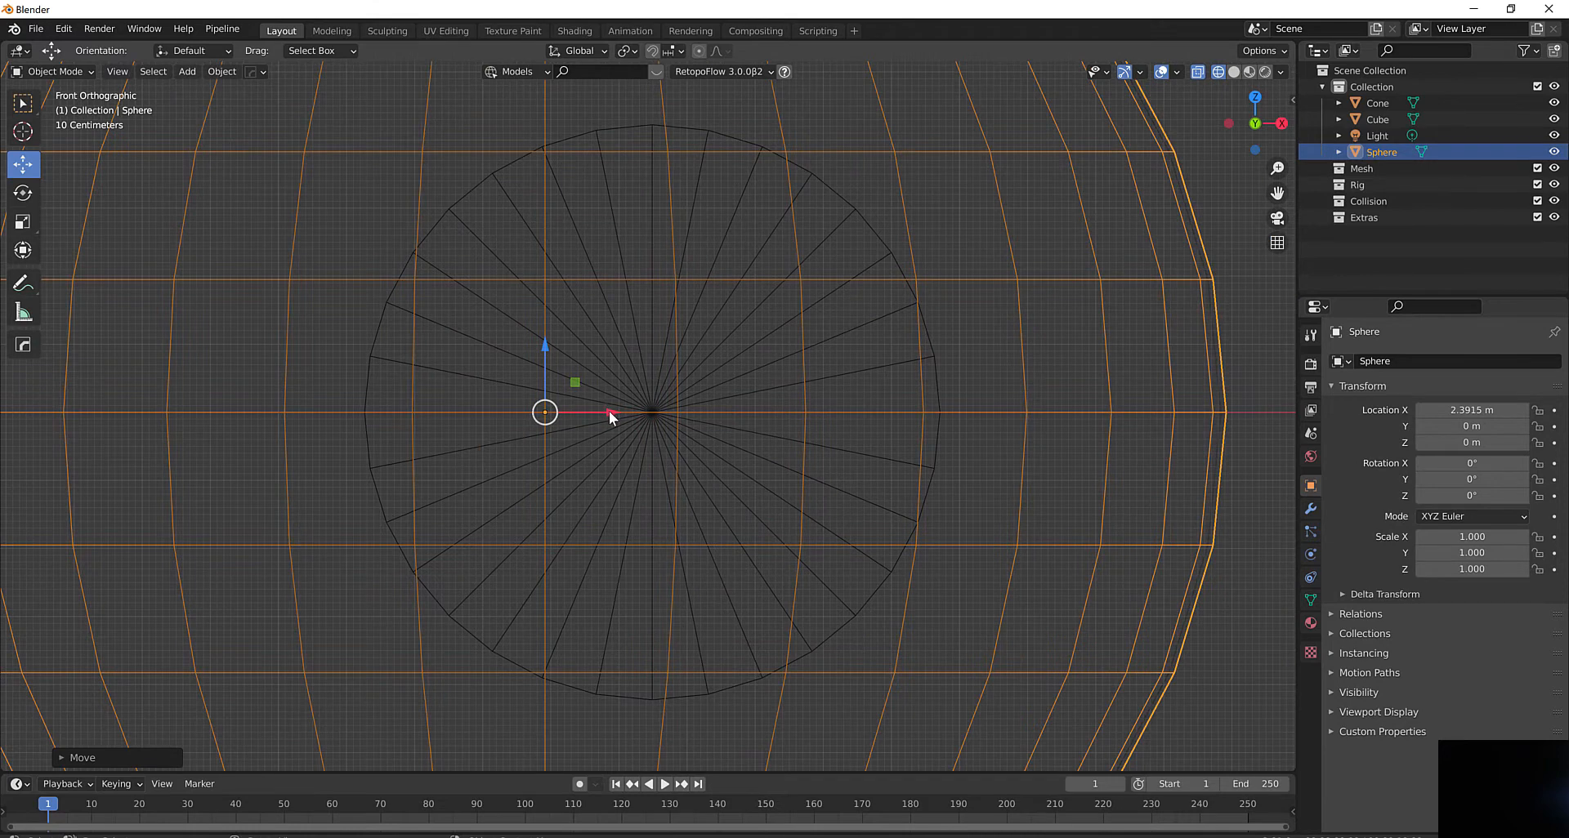
{"action": "left_click_drag", "start_coordinate": [610, 412], "coordinate": [720, 412]}
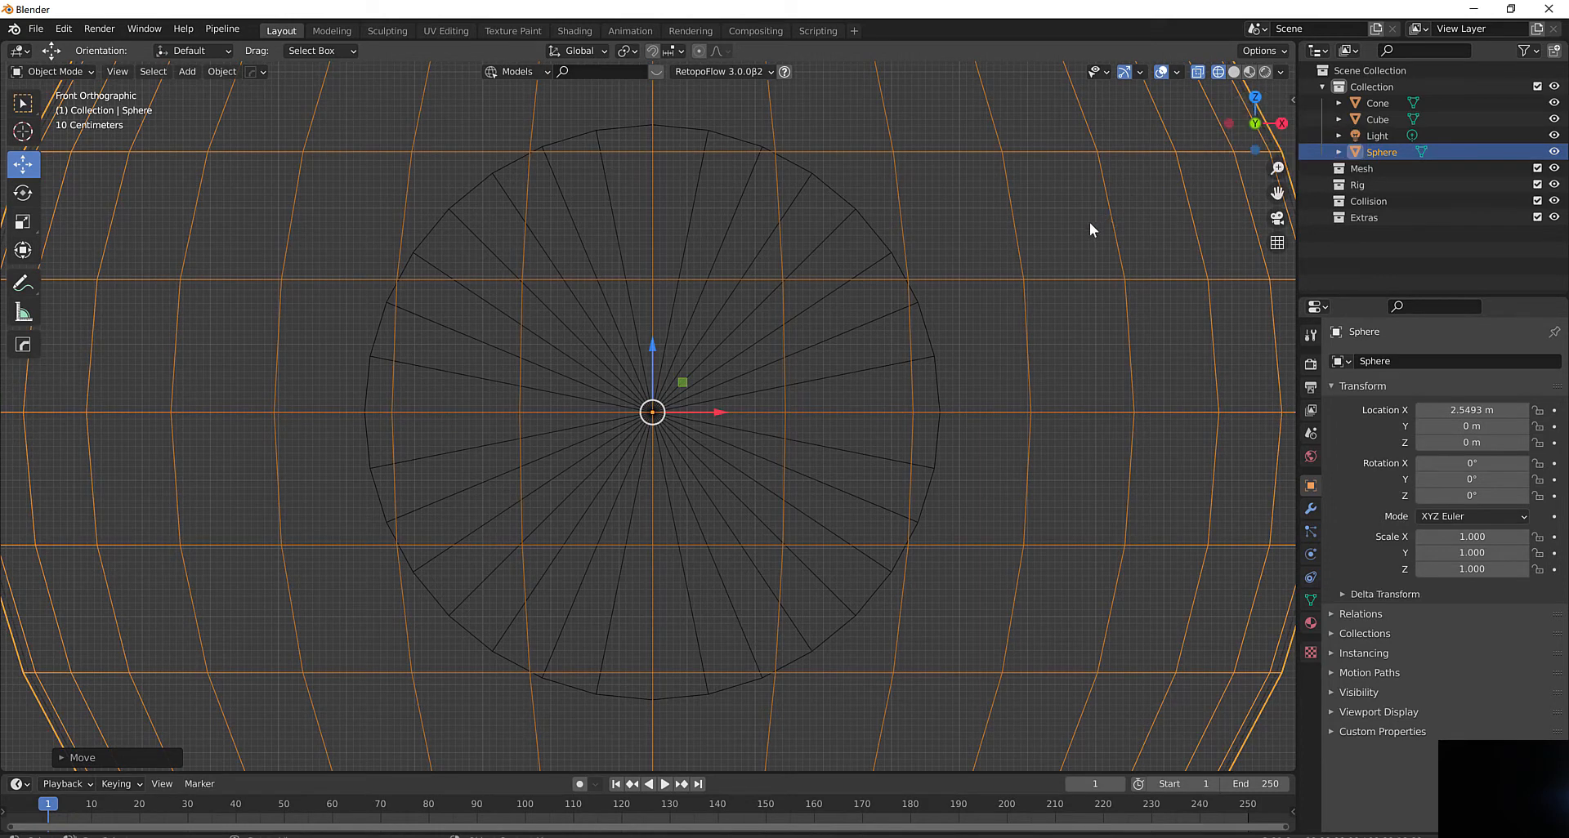
{"action": "scroll", "coordinate": [1090, 223], "scroll_direction": "down", "scroll_amount": 6}
{"action": "mouse_move", "coordinate": [1090, 222]}
{"action": "middle_mouse_down"}
{"action": "mouse_move", "coordinate": [909, 317]}
{"action": "mouse_move", "coordinate": [857, 320]}
{"action": "middle_mouse_up"}
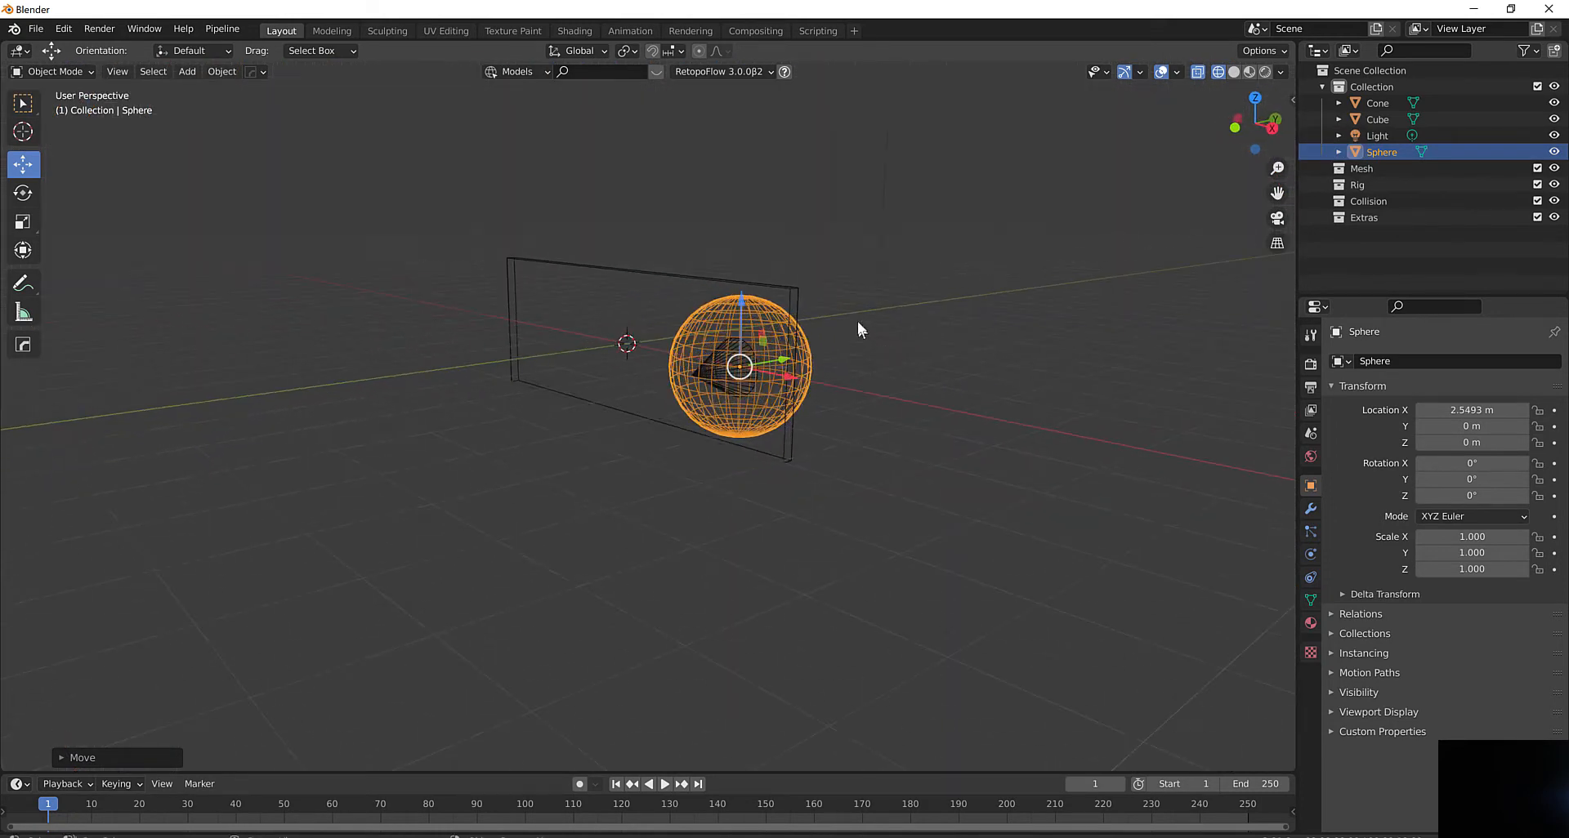
{"action": "left_click", "coordinate": [1233, 71]}
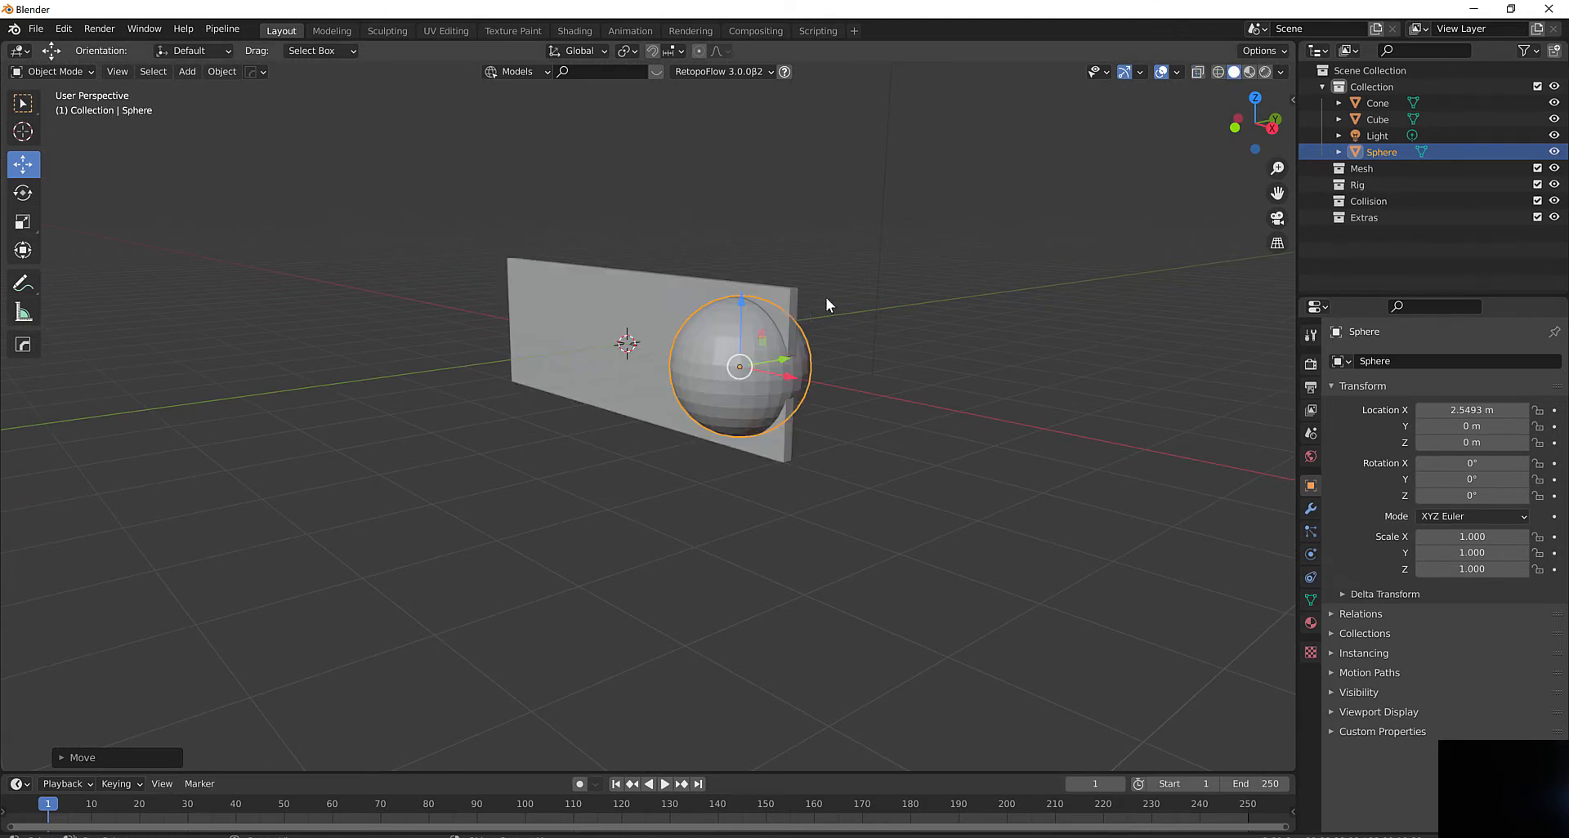
Scale the sphere down uniformly to about 0.42
{"action": "scroll", "coordinate": [825, 302], "scroll_direction": "up", "scroll_amount": 2}
{"action": "middle_click_drag", "start_coordinate": [825, 302], "coordinate": [718, 408]}
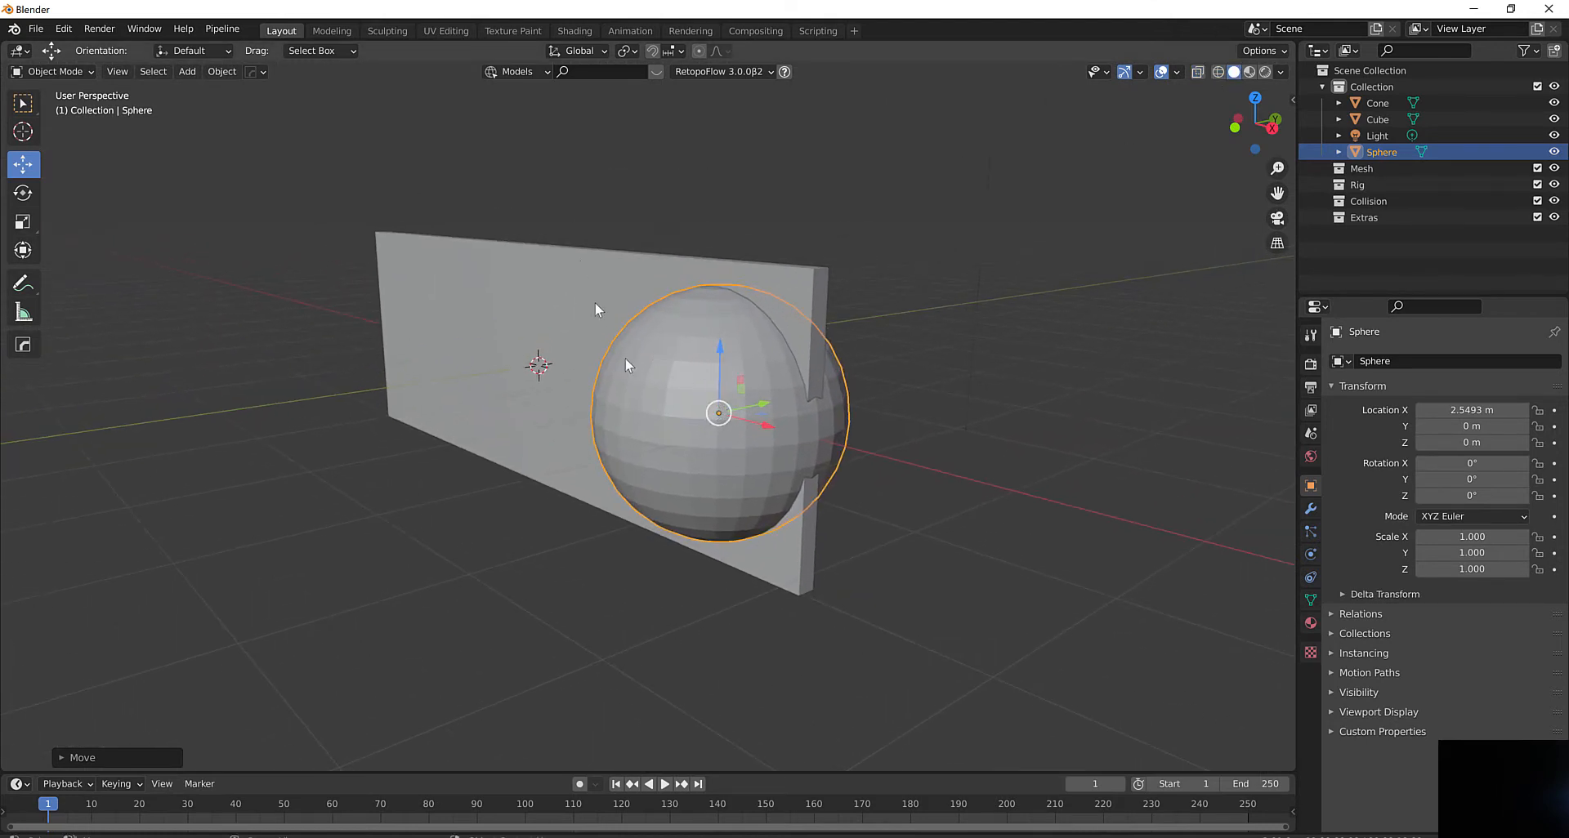
{"action": "middle_click_drag", "start_coordinate": [595, 302], "coordinate": [687, 395]}
{"action": "left_click", "coordinate": [22, 222]}
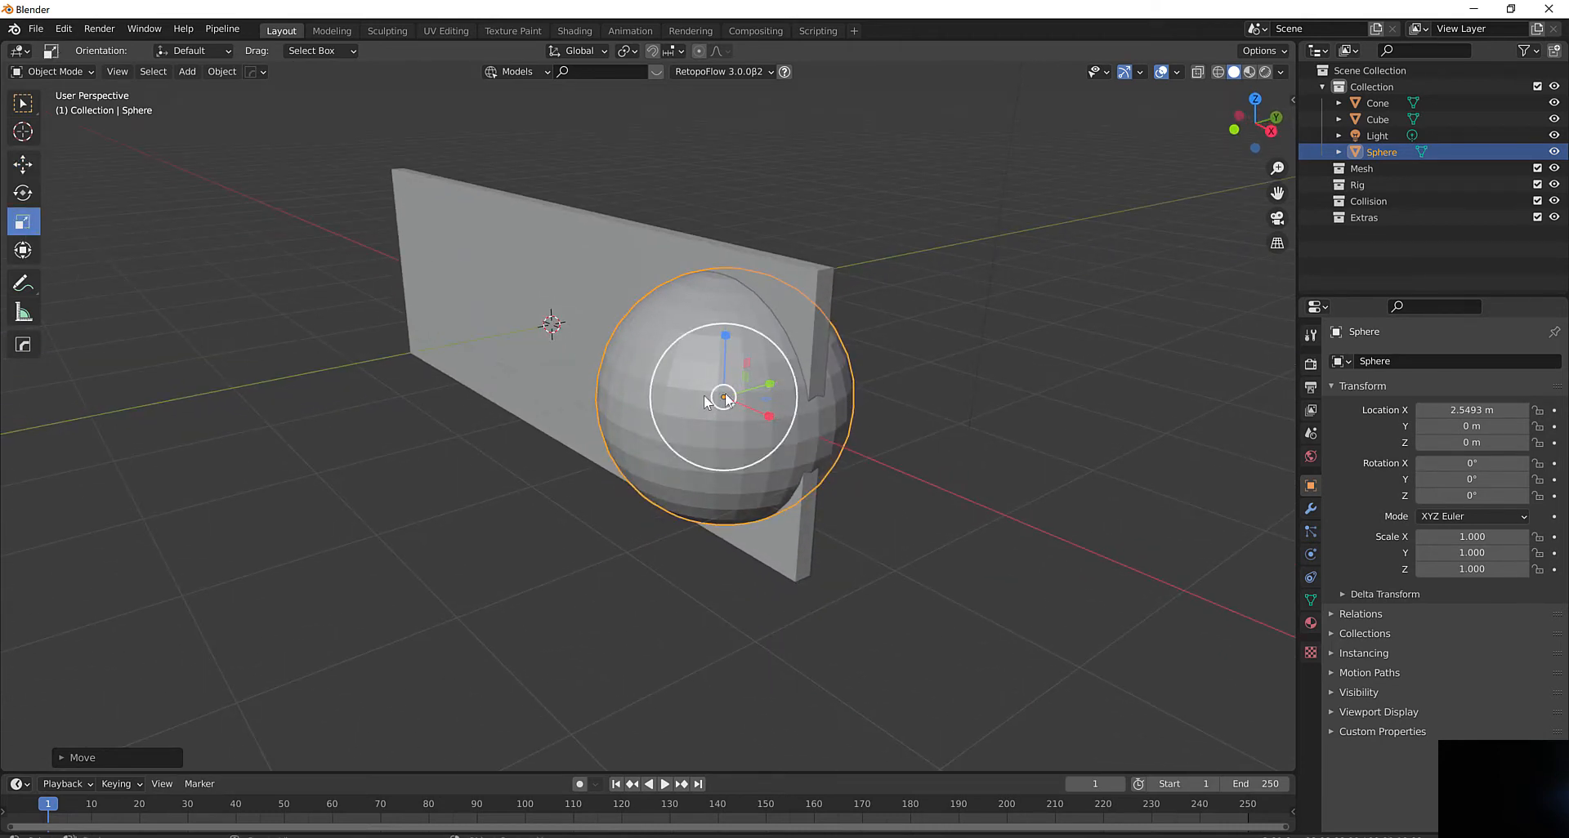
{"action": "left_click_drag", "start_coordinate": [765, 366], "coordinate": [731, 377]}
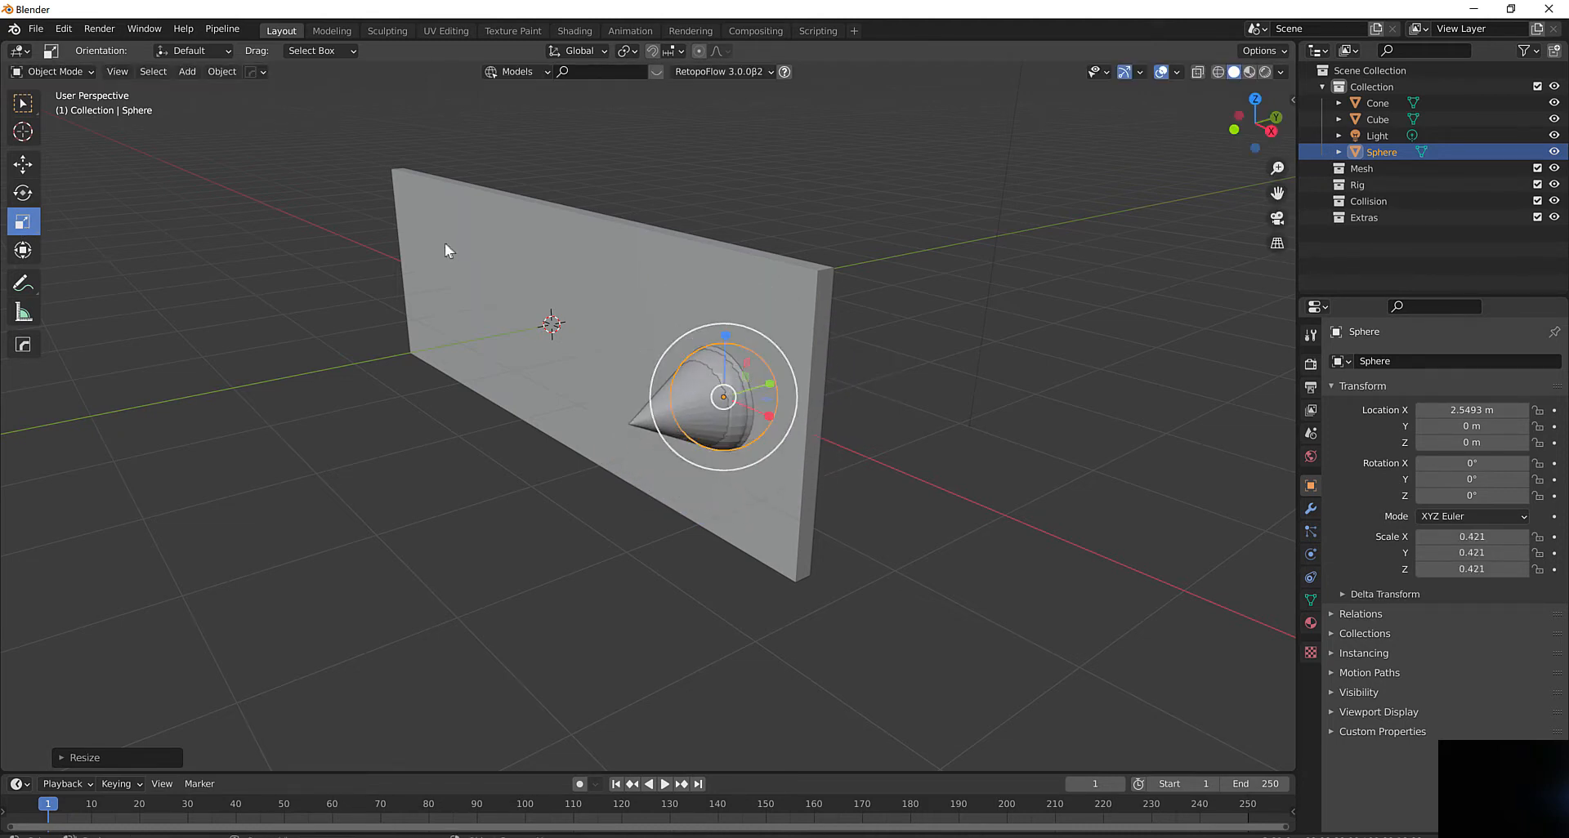
Move the sphere along Y to about -0.65 m so it covers the cone's tip
{"action": "left_click", "coordinate": [23, 167]}
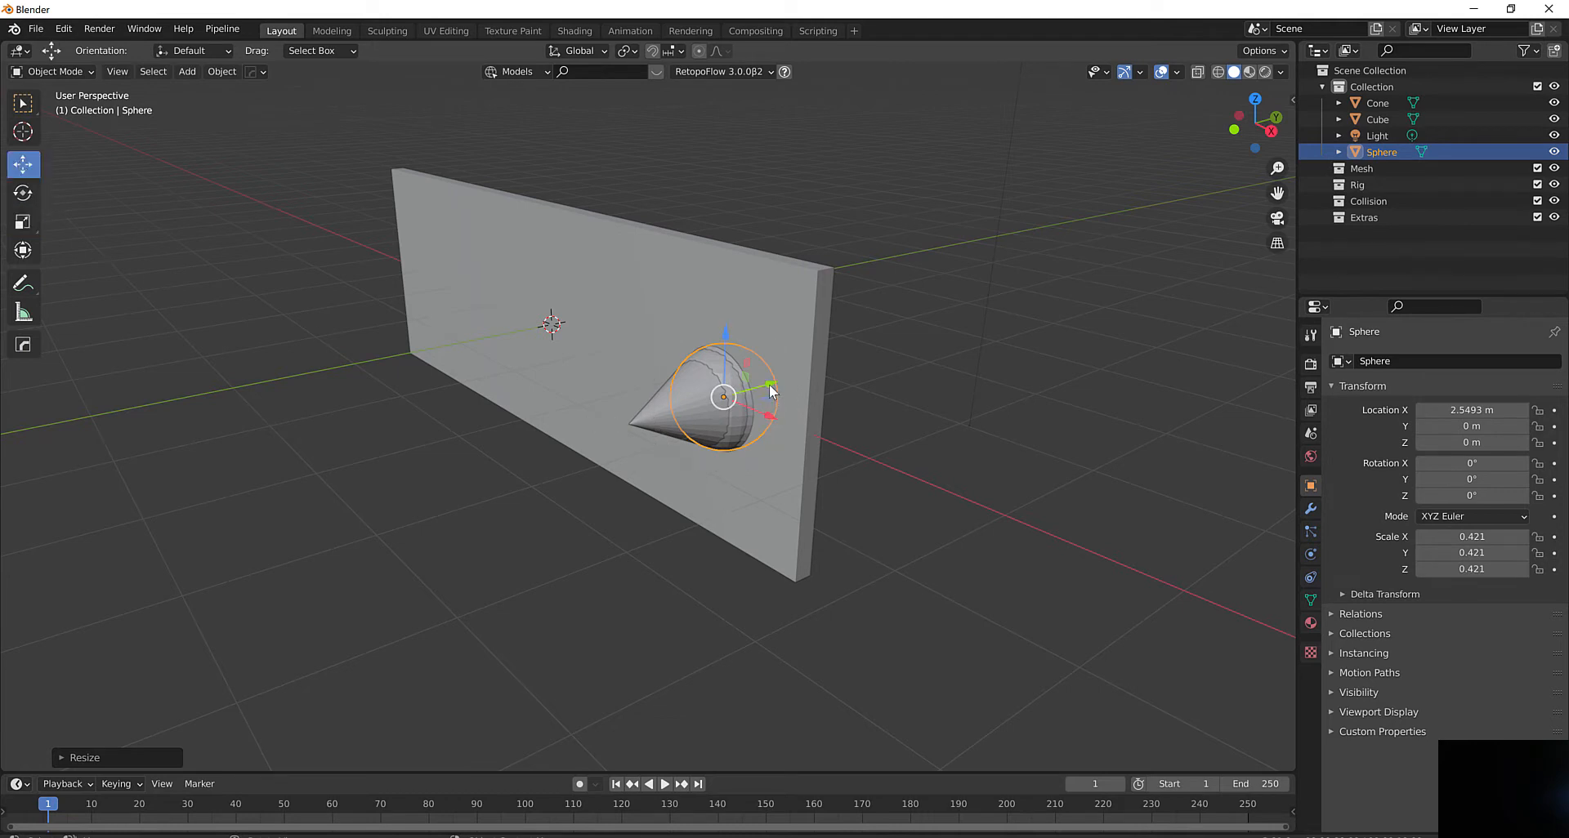
{"action": "left_click_drag", "start_coordinate": [768, 384], "coordinate": [699, 404]}
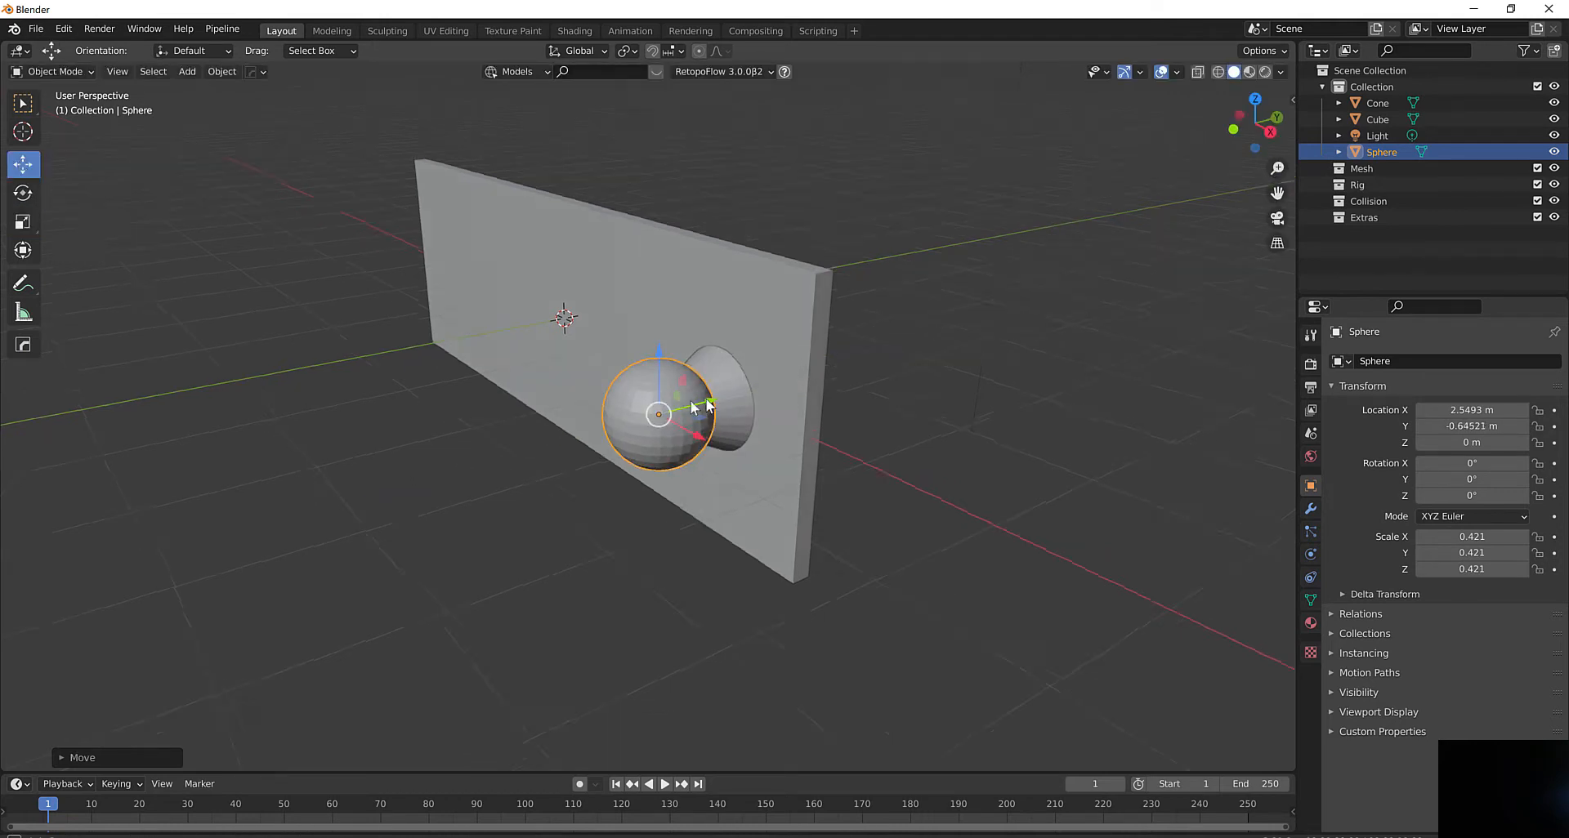
{"action": "middle_click_drag", "start_coordinate": [699, 404], "coordinate": [789, 345]}
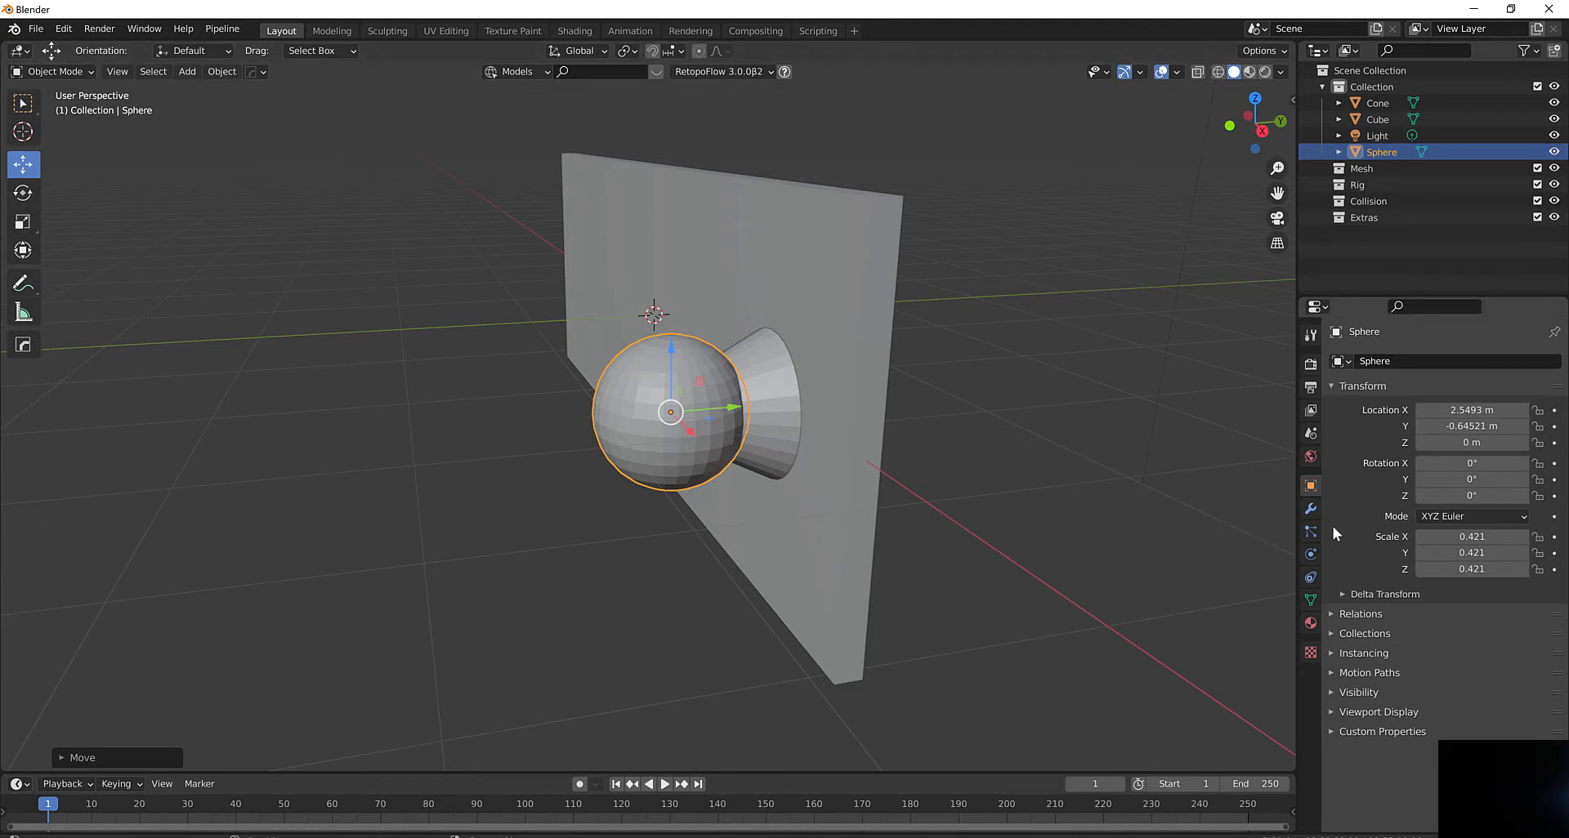
Add a Boolean modifier to the sphere, set to Union with the cone as its object
{"action": "left_click", "coordinate": [1312, 512]}
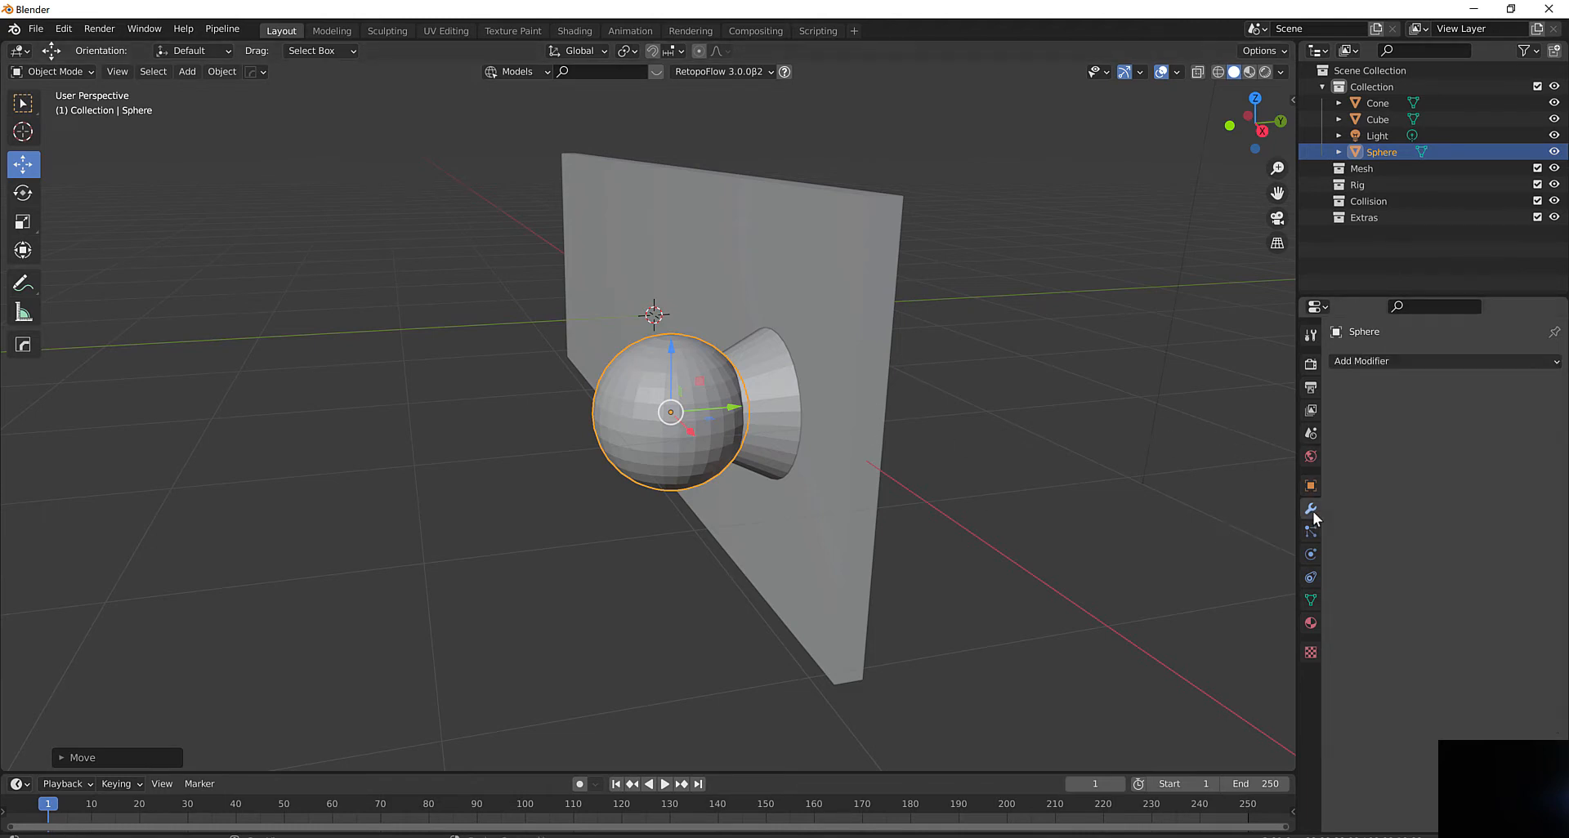
{"action": "left_click", "coordinate": [1413, 360]}
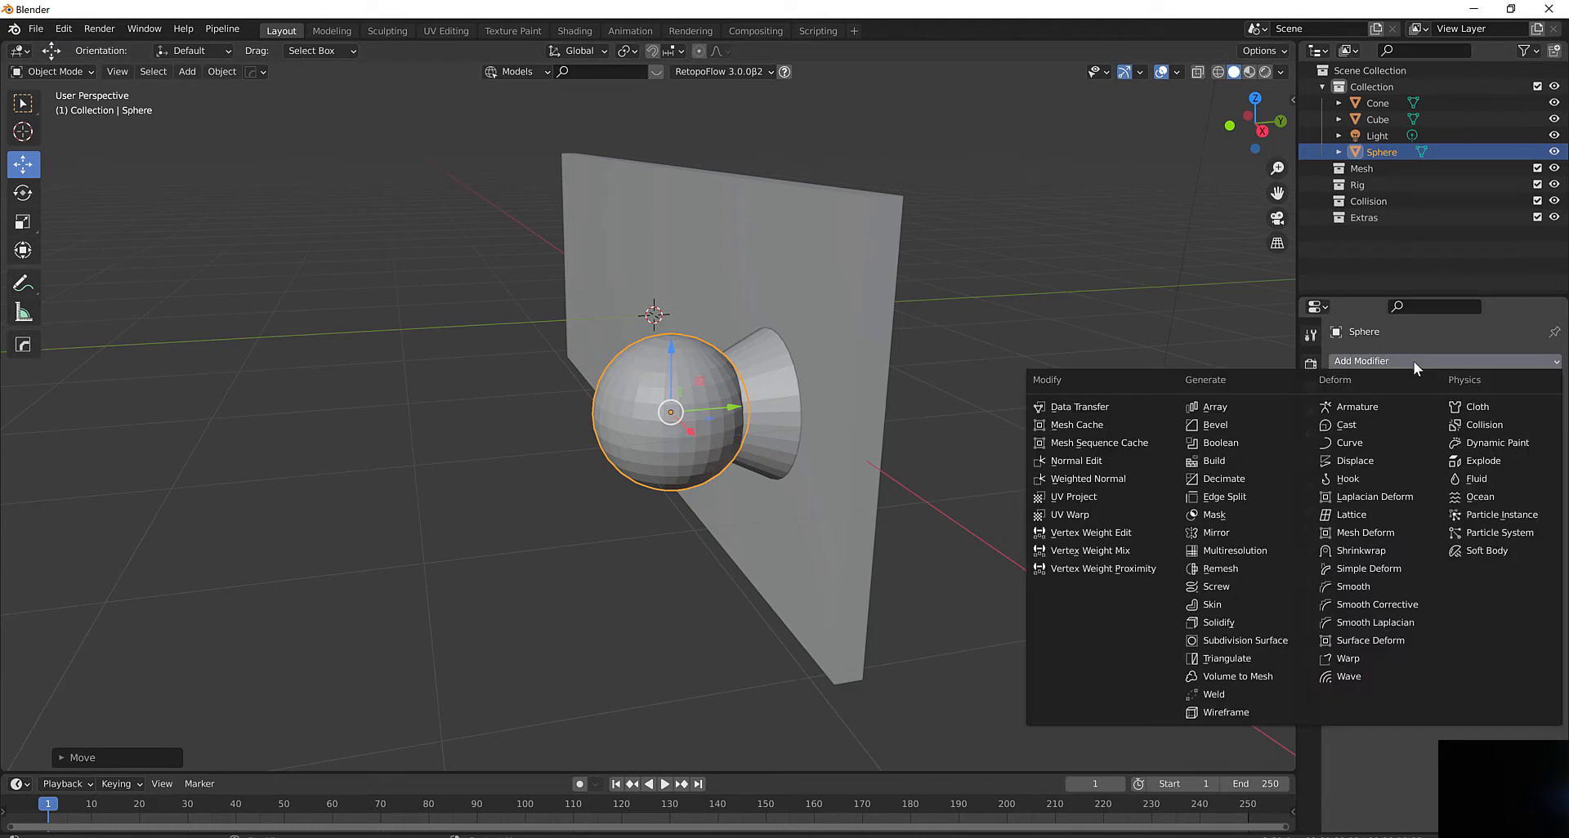
{"action": "left_click", "coordinate": [1223, 441]}
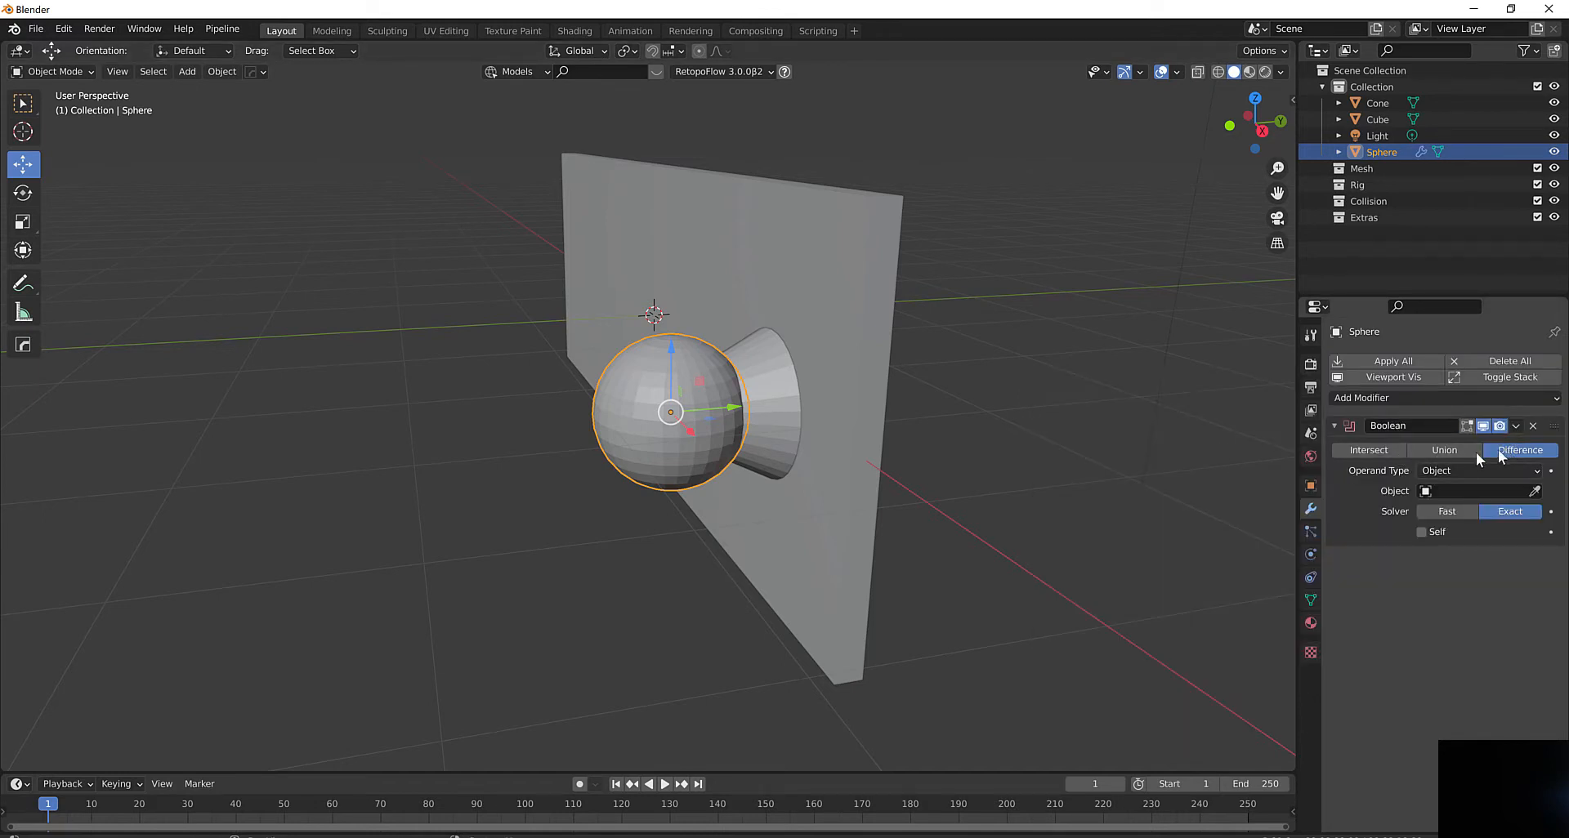
{"action": "left_click", "coordinate": [1450, 451]}
{"action": "left_click", "coordinate": [1535, 491]}
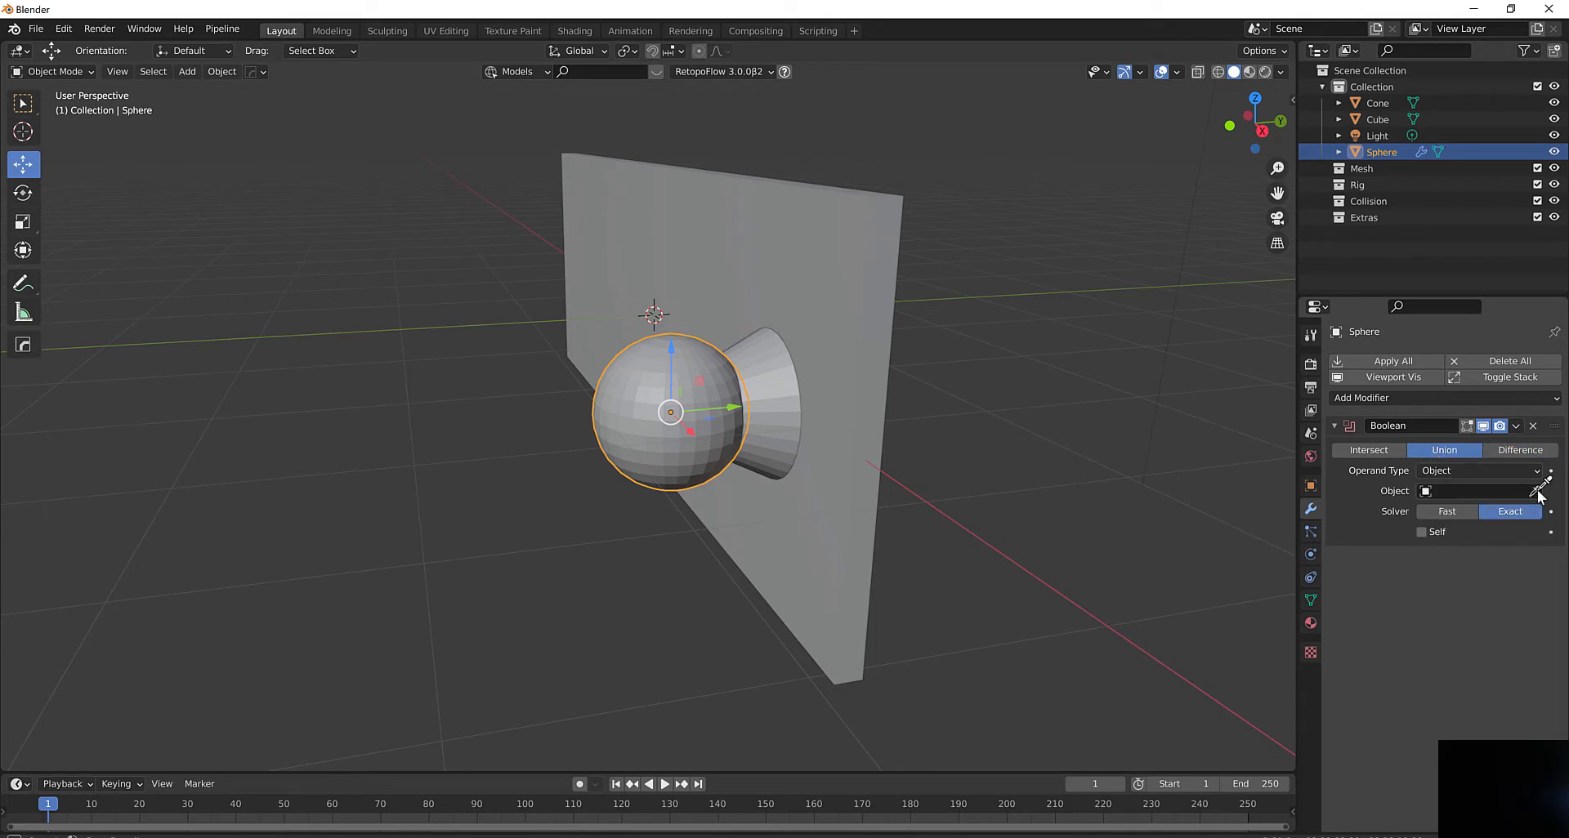
{"action": "left_click", "coordinate": [785, 386]}
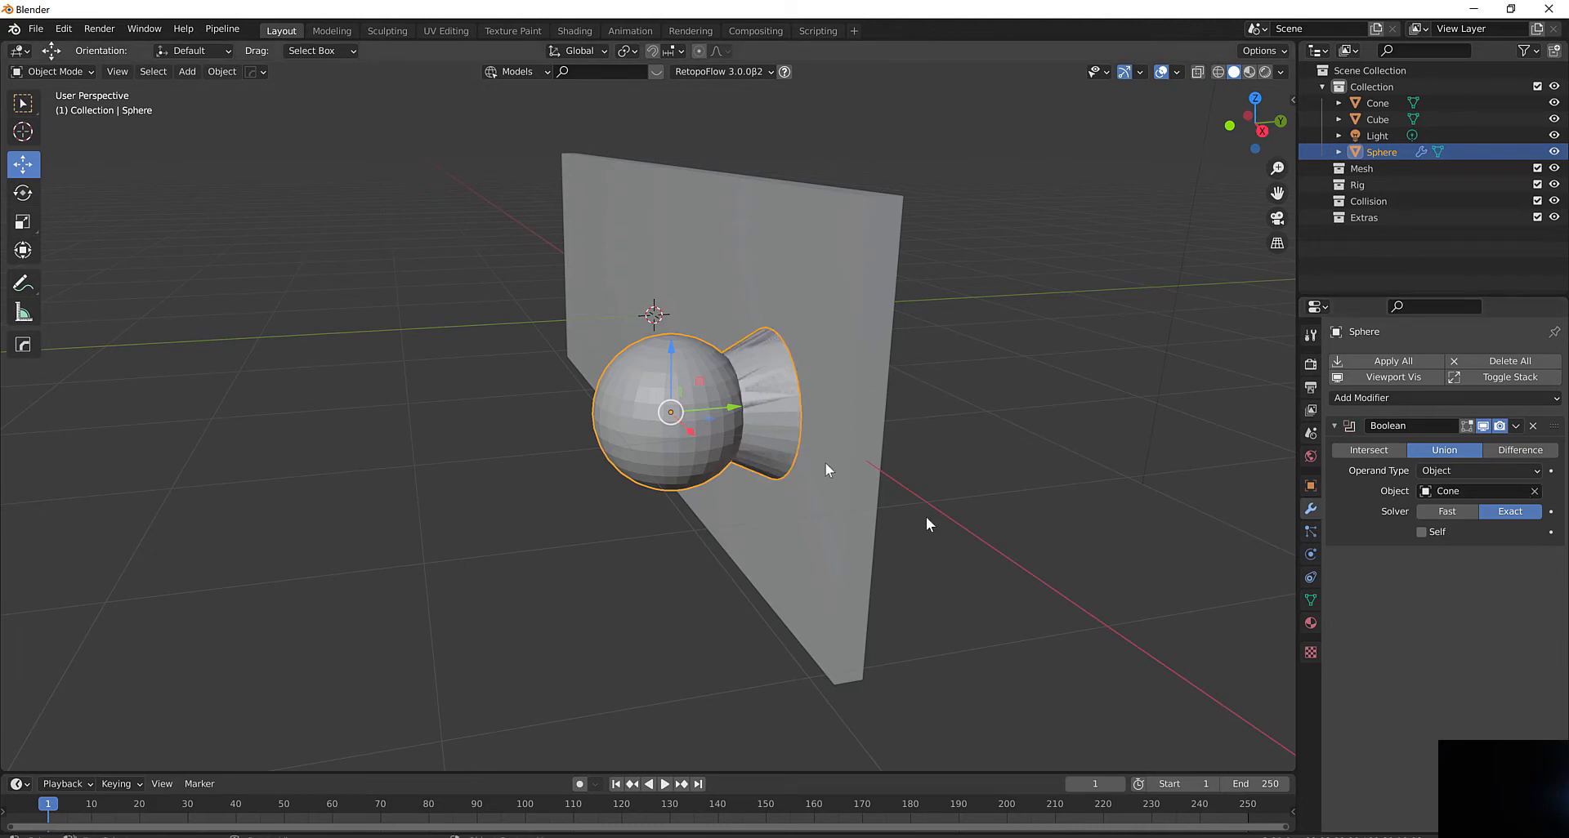
Apply the sphere's Boolean modifier and deselect the object
{"action": "left_click", "coordinate": [1514, 426]}
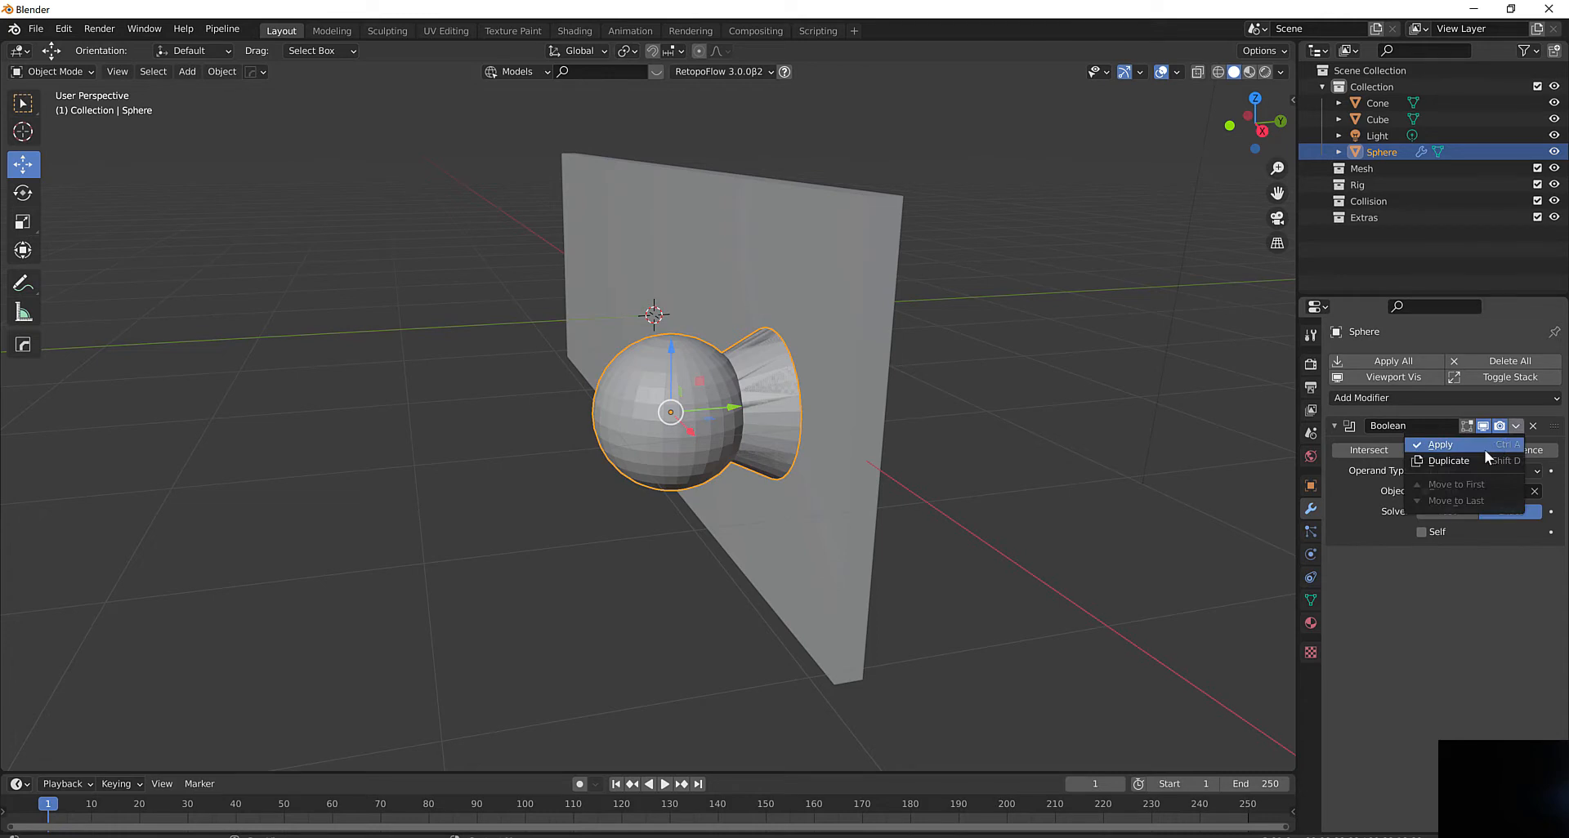
{"action": "left_click", "coordinate": [1484, 449]}
{"action": "left_click", "coordinate": [1060, 437]}
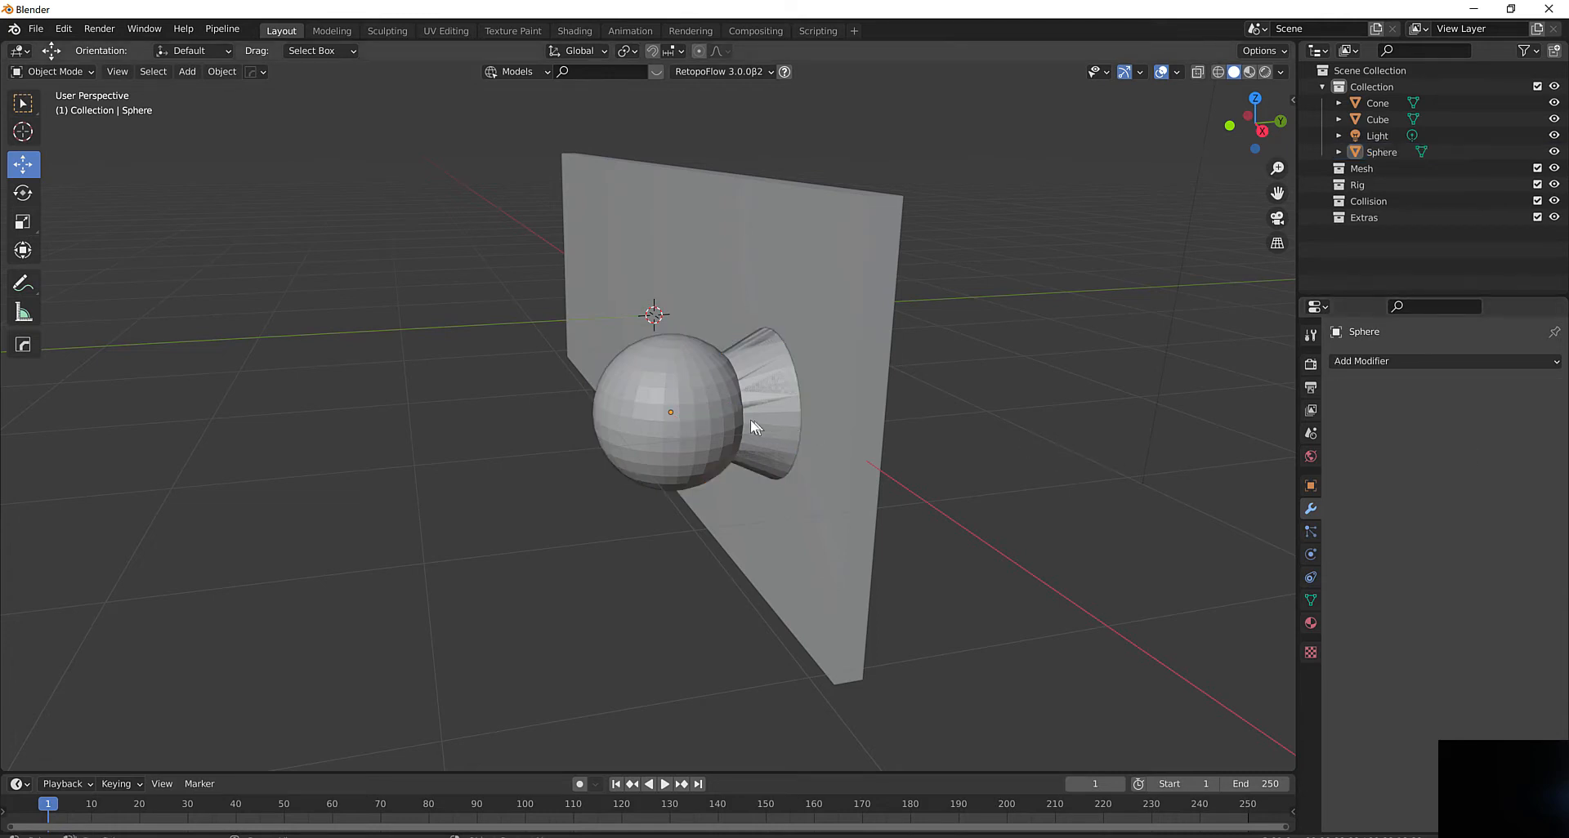
Try moving the merged sphere along Y away from the original cone, and undo the move
{"action": "left_click", "coordinate": [750, 419]}
{"action": "middle_click_drag", "start_coordinate": [750, 419], "coordinate": [701, 409]}
{"action": "scroll", "coordinate": [701, 409], "scroll_direction": "up", "scroll_amount": 3}
{"action": "left_click", "coordinate": [704, 410]}
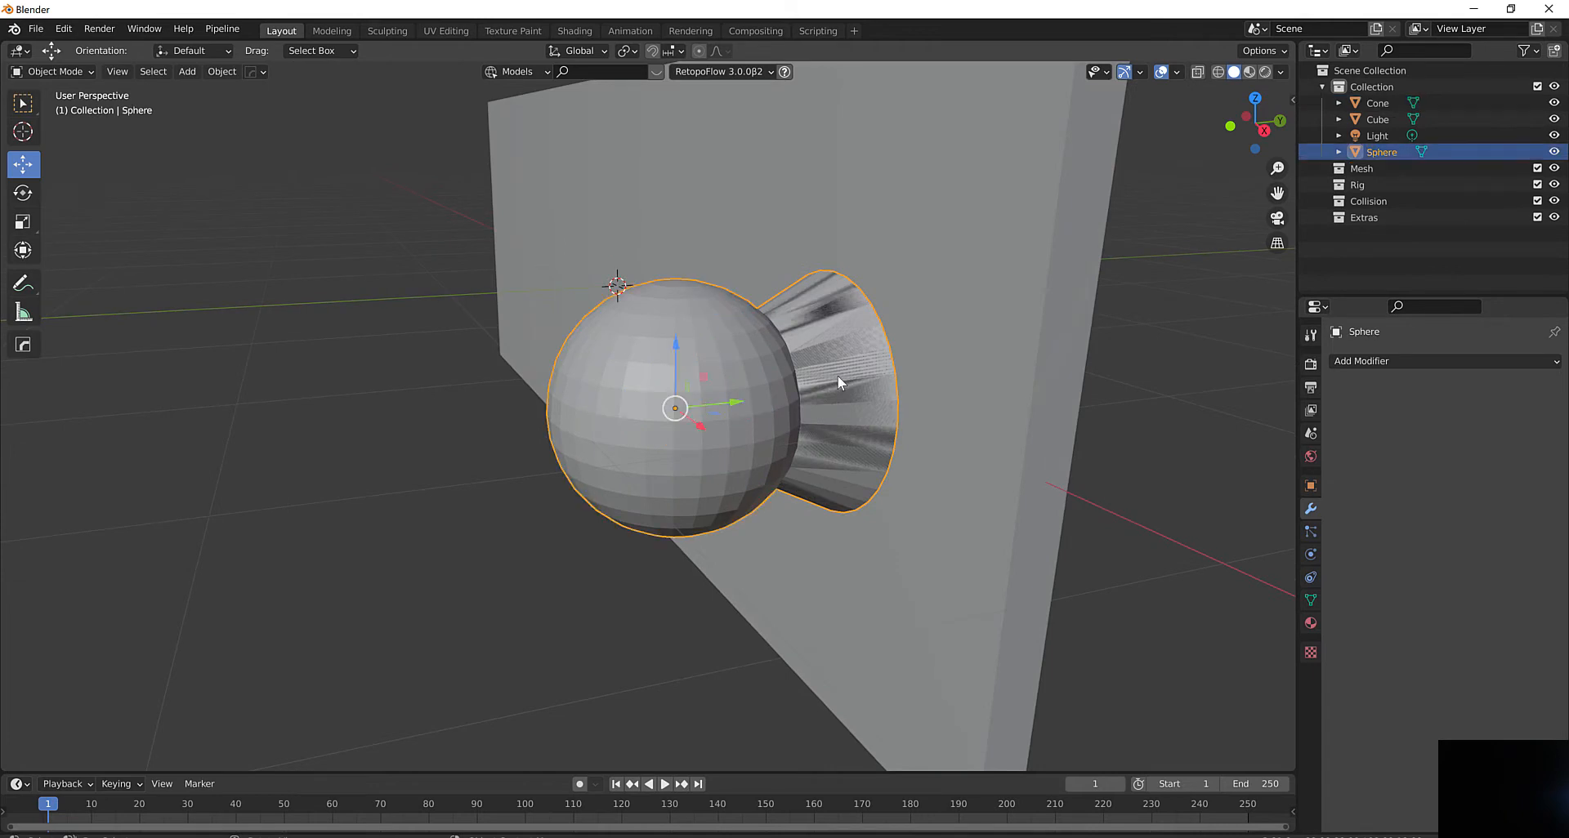
{"action": "left_click", "coordinate": [704, 411]}
{"action": "left_click", "coordinate": [704, 411]}
{"action": "left_click_drag", "start_coordinate": [719, 413], "coordinate": [708, 324]}
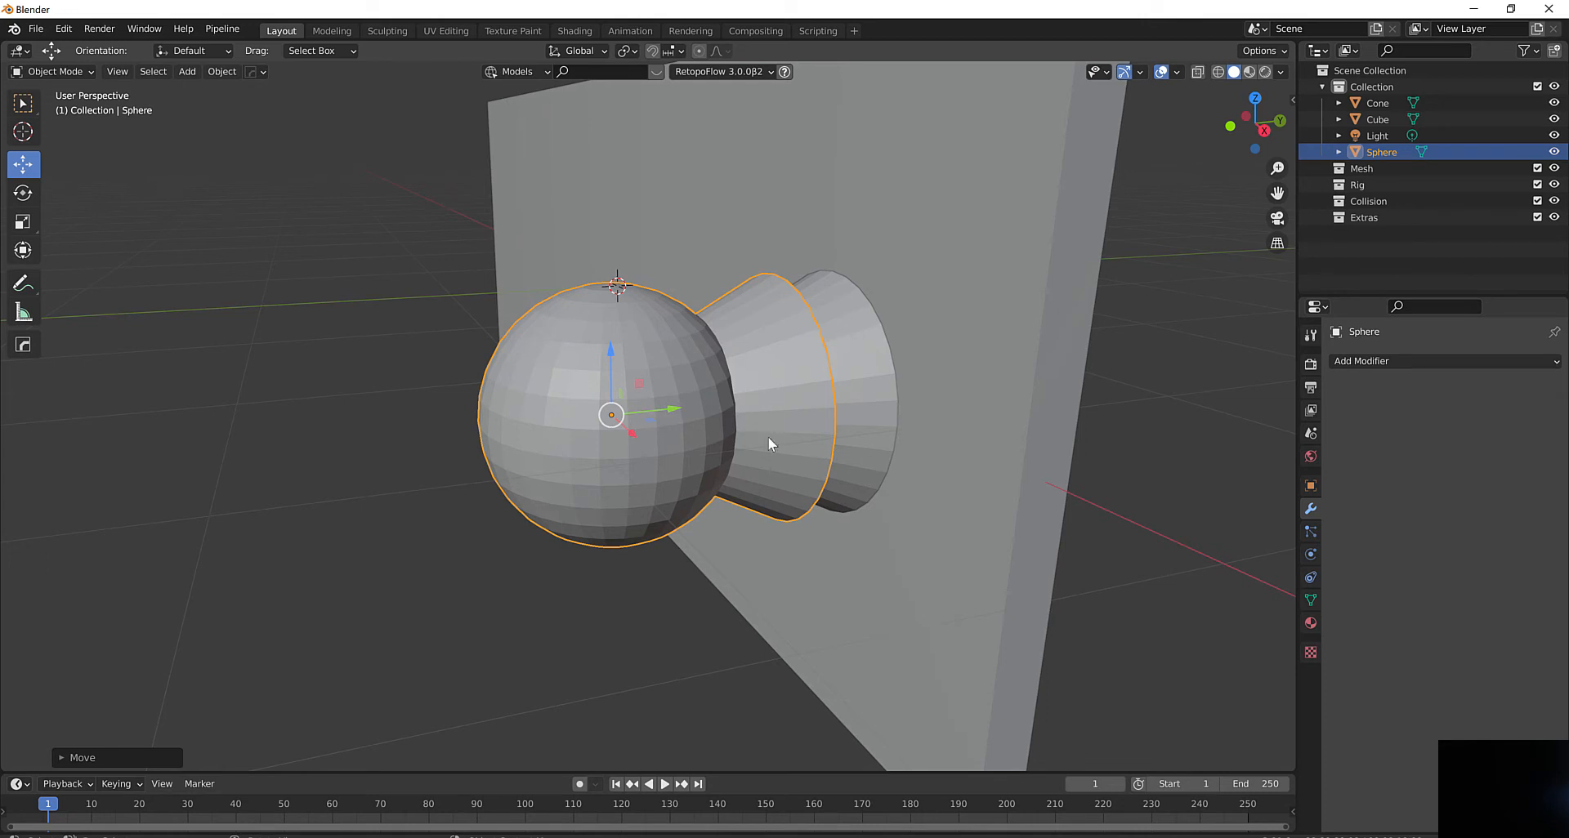
{"action": "key", "text": "ctrl+z"}
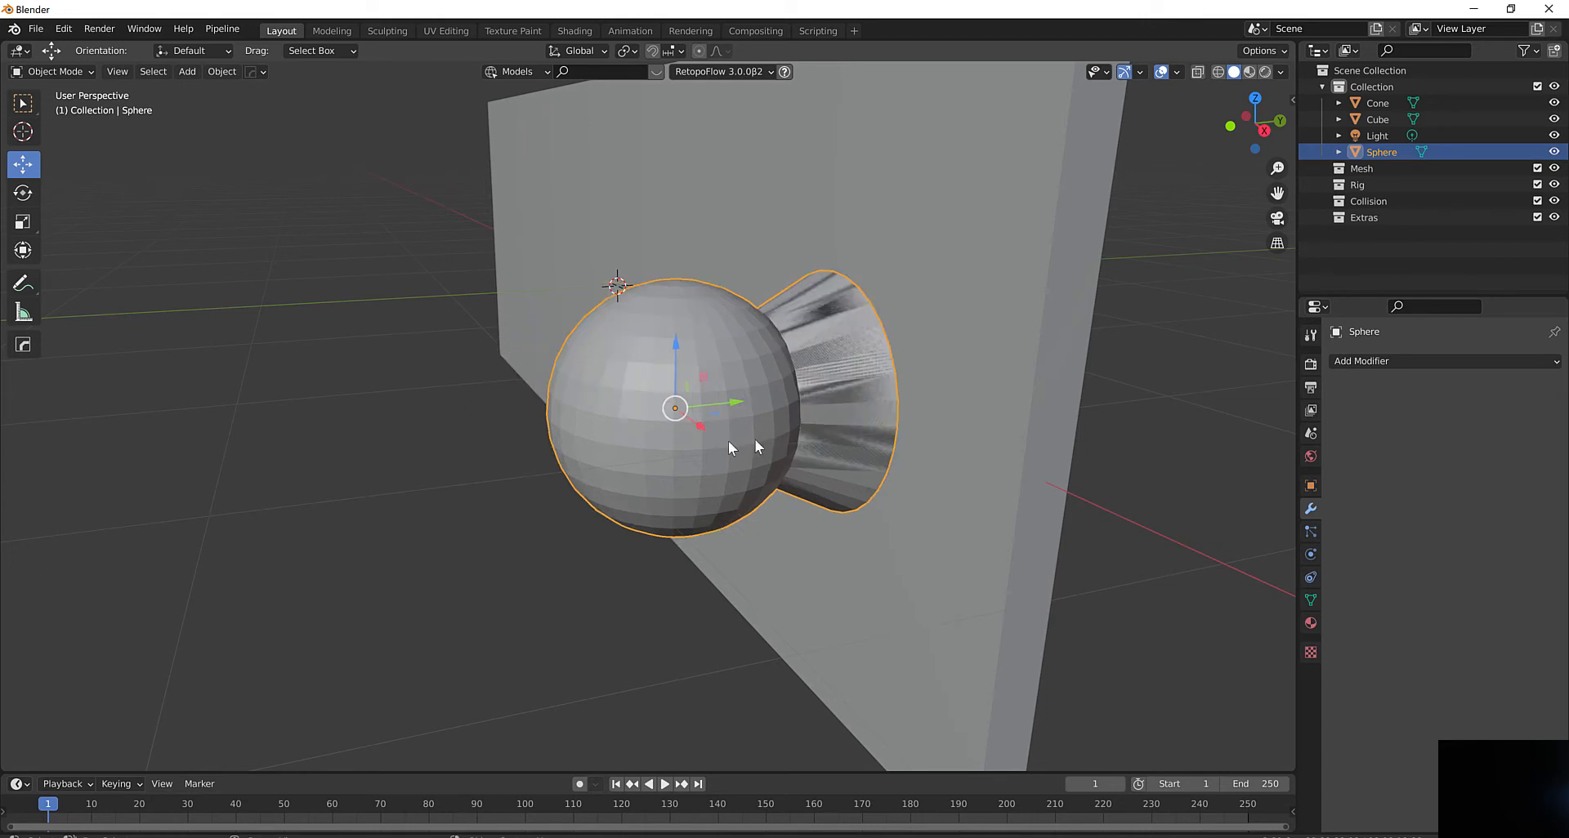
Delete the original cone overlapping the merged mesh and select the merged sphere object
{"action": "left_click", "coordinate": [846, 356]}
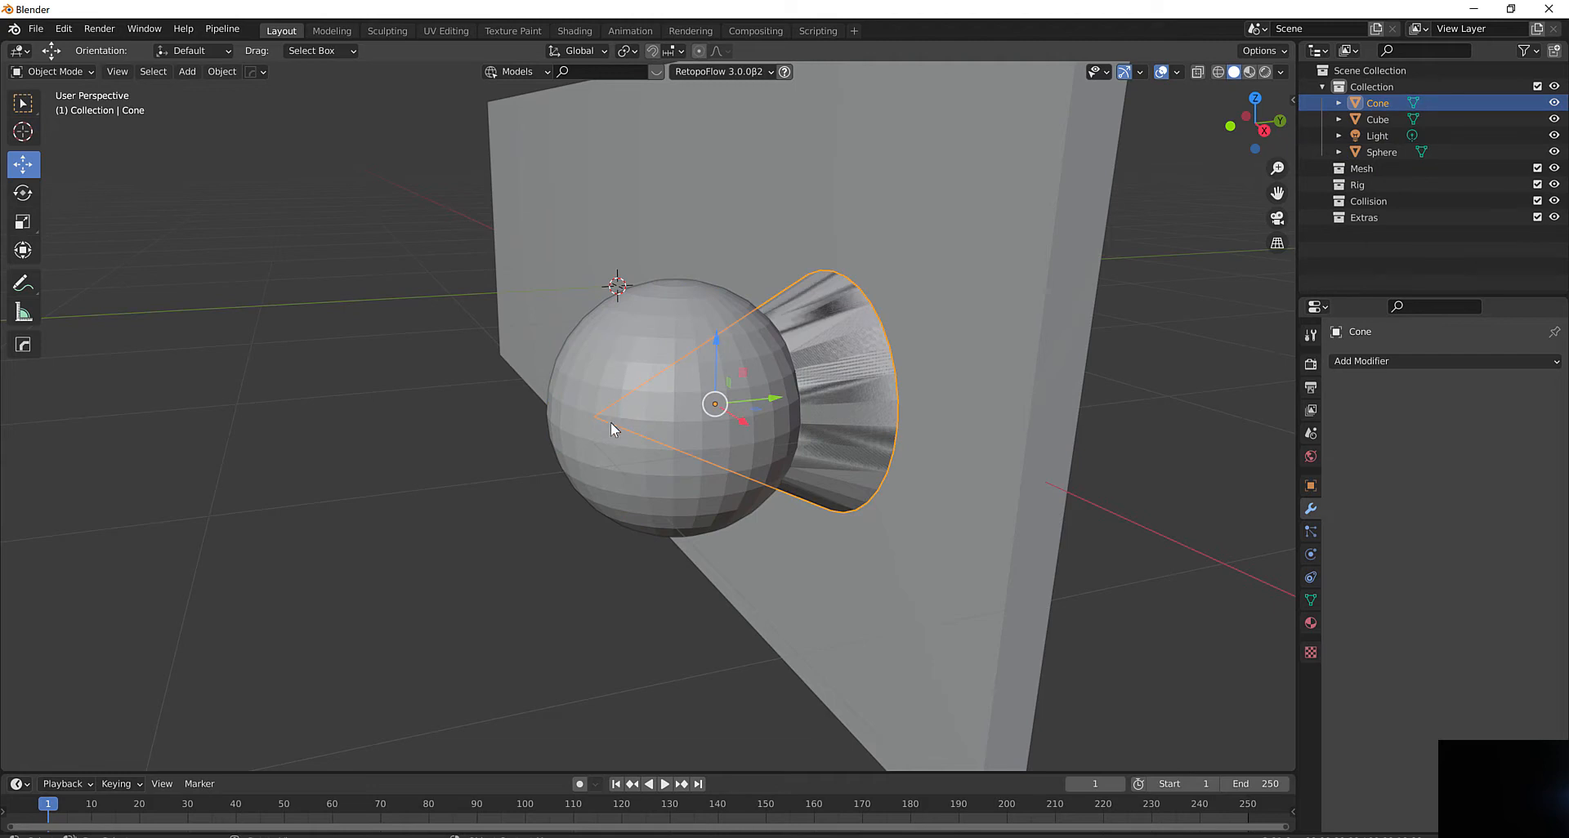
{"action": "key", "text": "Delete"}
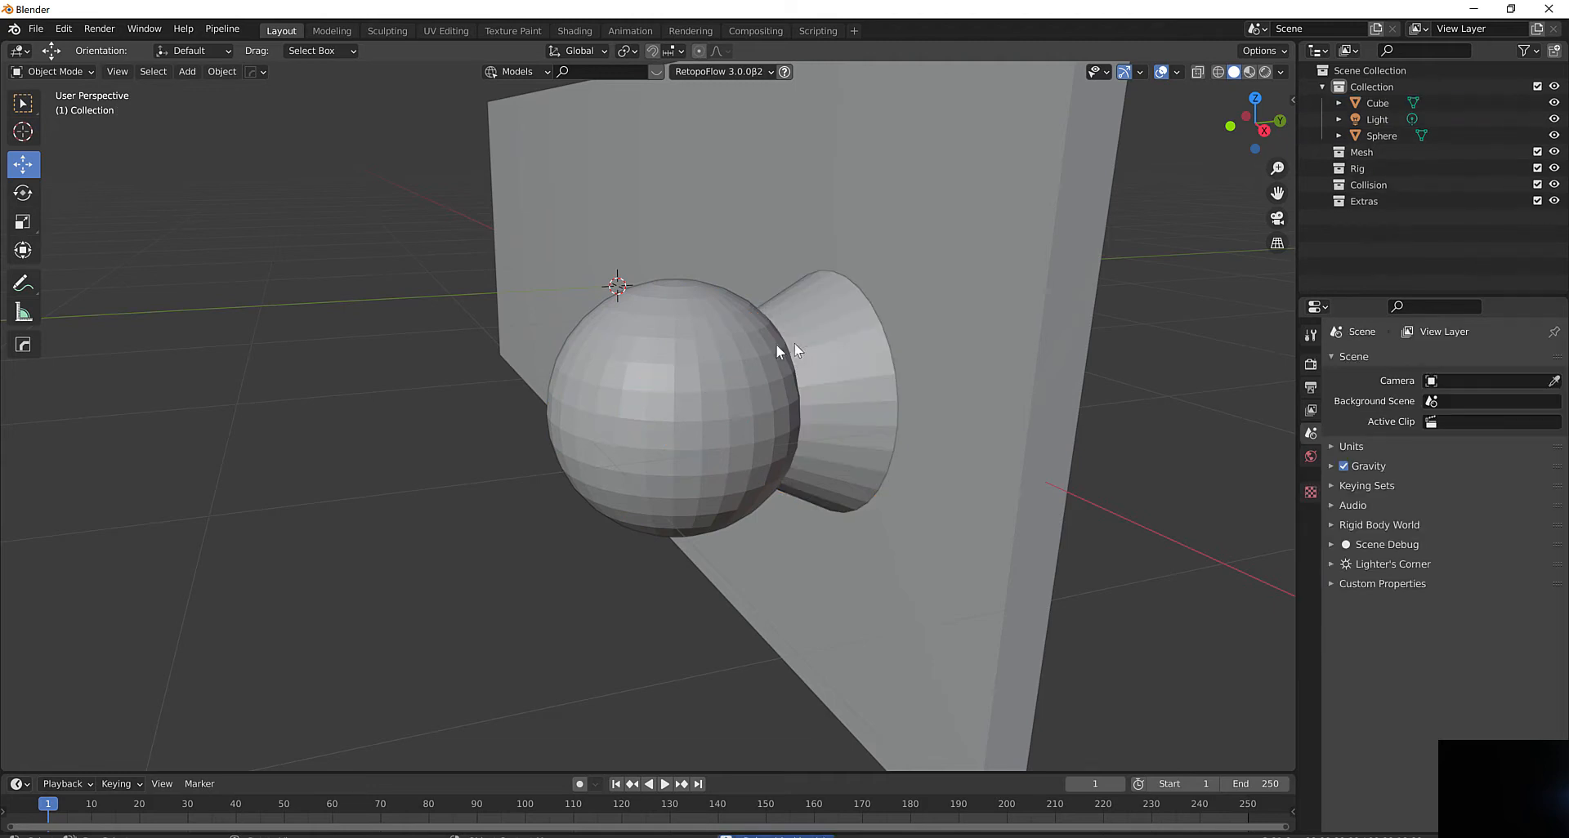
{"action": "mouse_move", "coordinate": [776, 345]}
{"action": "middle_mouse_down"}
{"action": "mouse_move", "coordinate": [718, 340]}
{"action": "mouse_move", "coordinate": [758, 358]}
{"action": "middle_mouse_up"}
{"action": "left_click", "coordinate": [755, 372]}
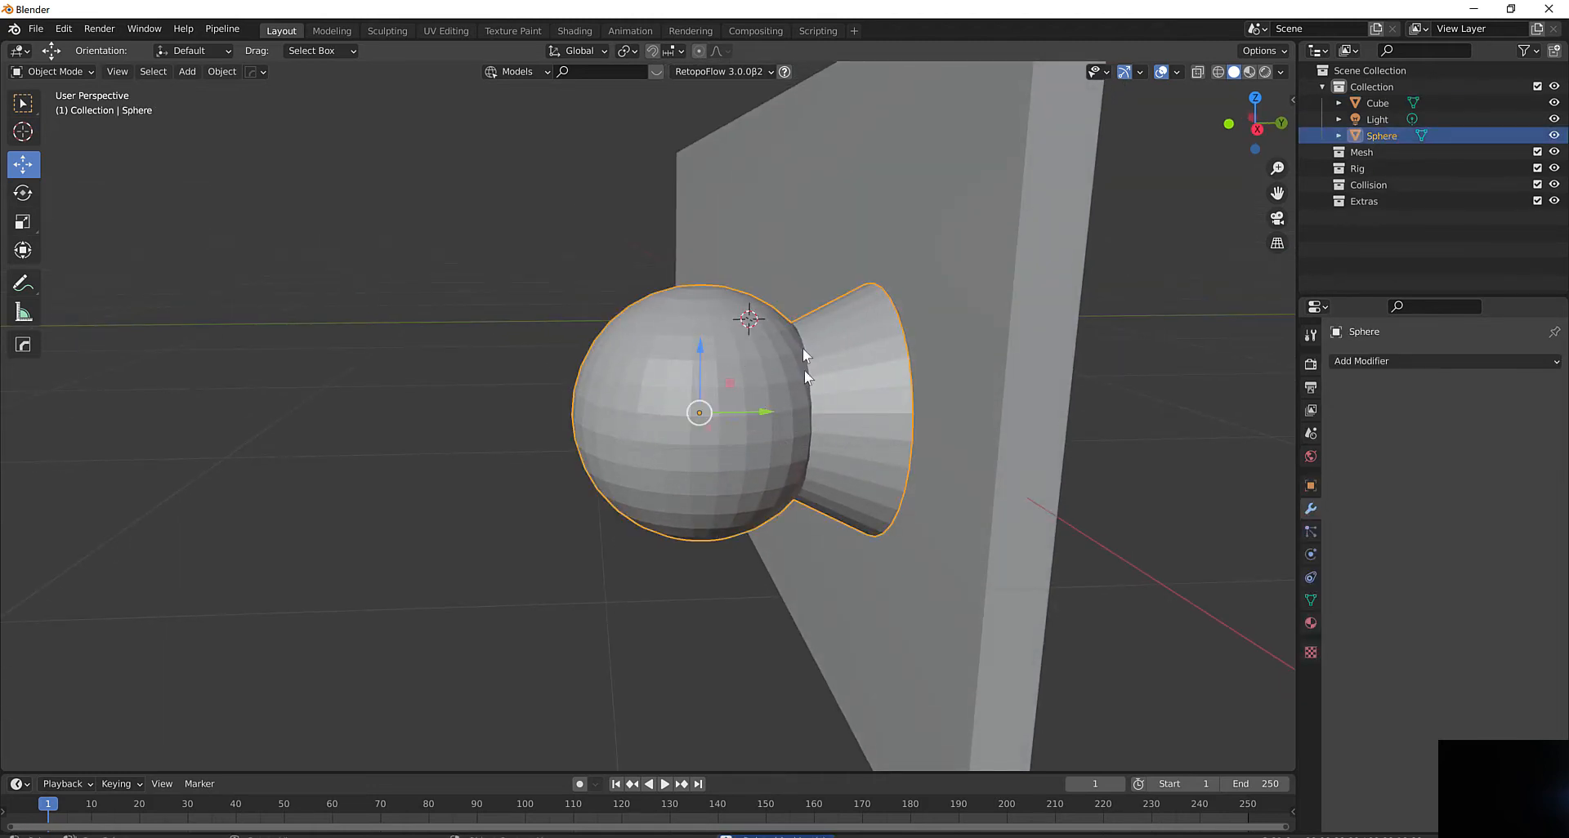
Add a cylinder mesh at the 3D cursor in the middle of the wall
{"action": "scroll", "coordinate": [780, 400], "scroll_direction": "up", "scroll_amount": 3}
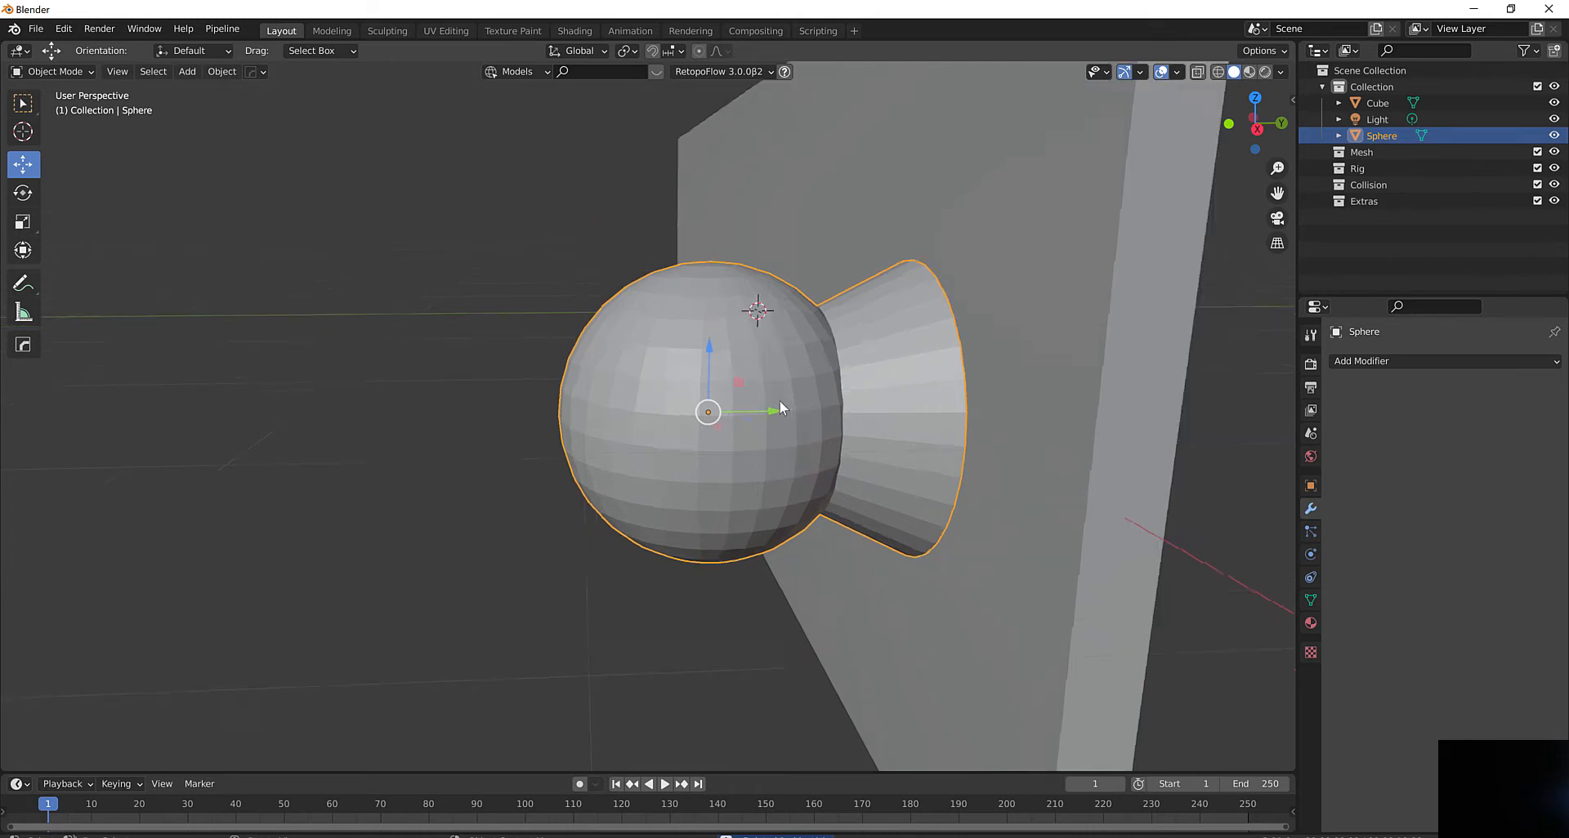
{"action": "scroll", "coordinate": [914, 404], "scroll_direction": "down", "scroll_amount": 4}
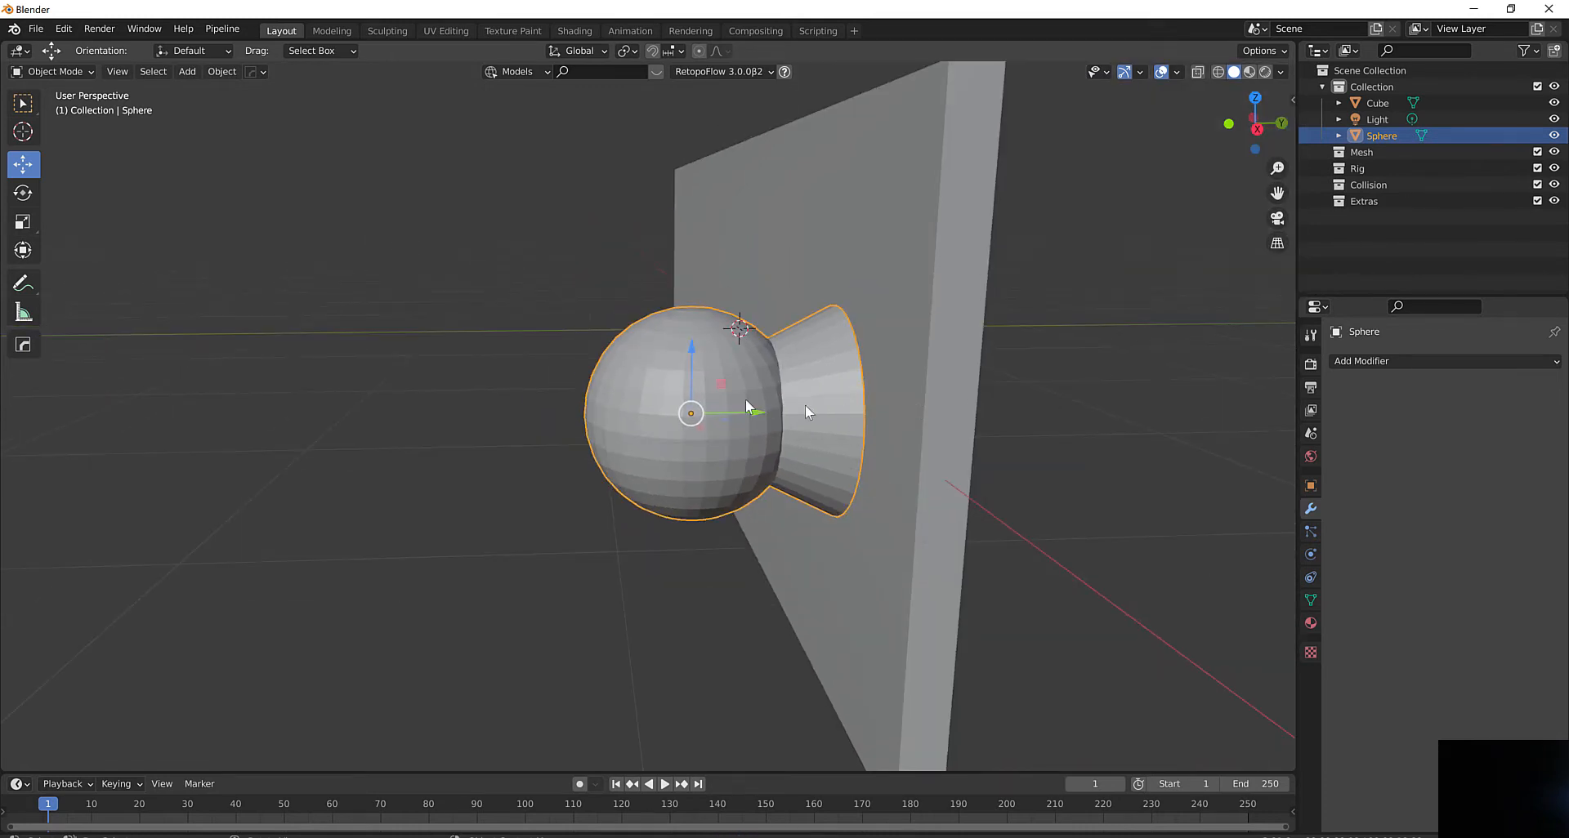
{"action": "middle_click_drag", "start_coordinate": [806, 404], "coordinate": [757, 402]}
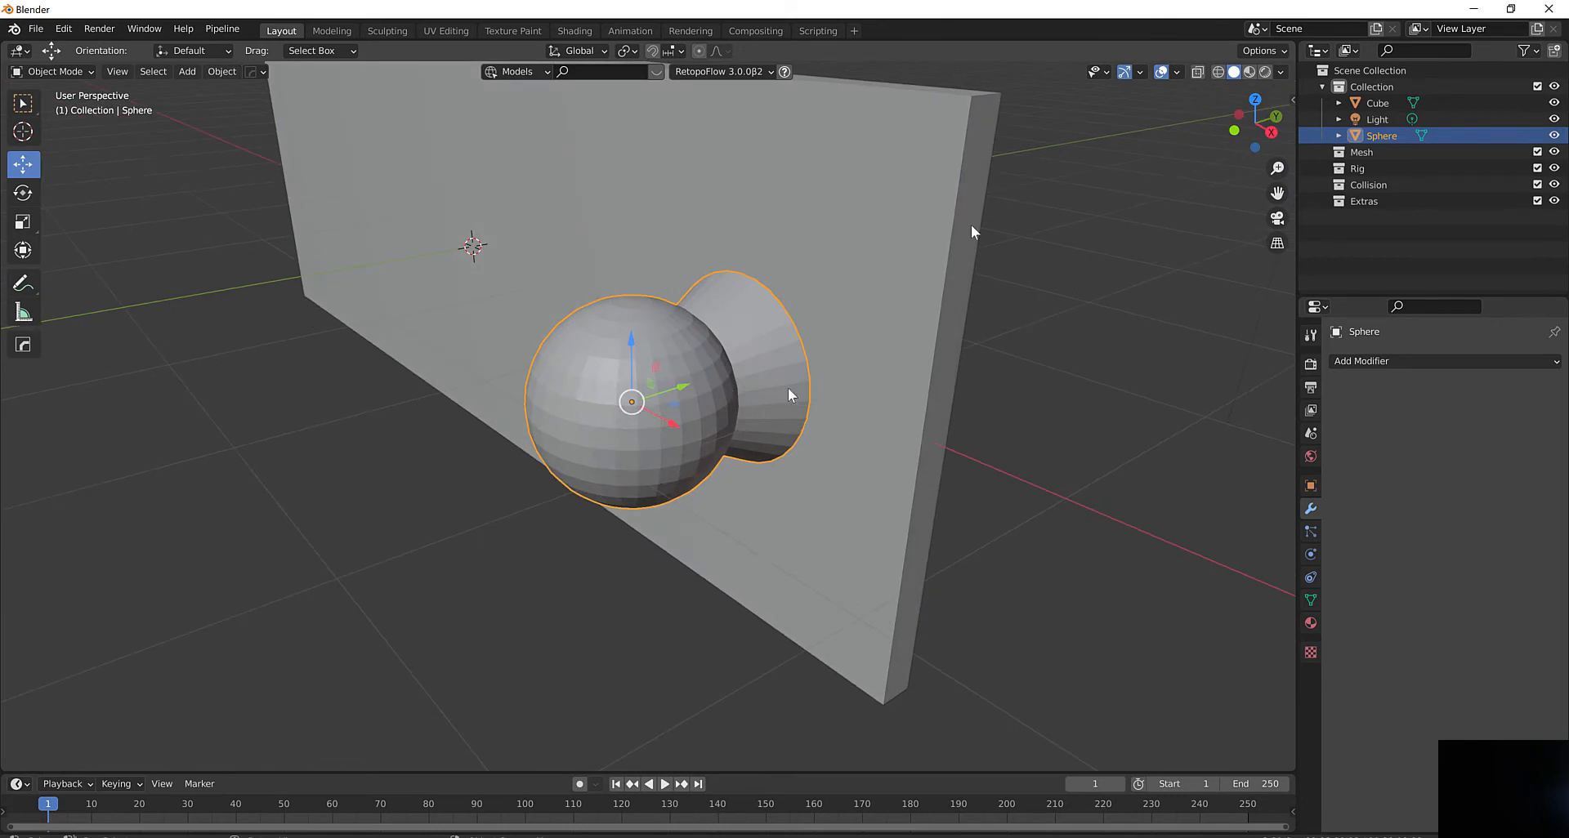
{"action": "left_click", "coordinate": [1272, 133]}
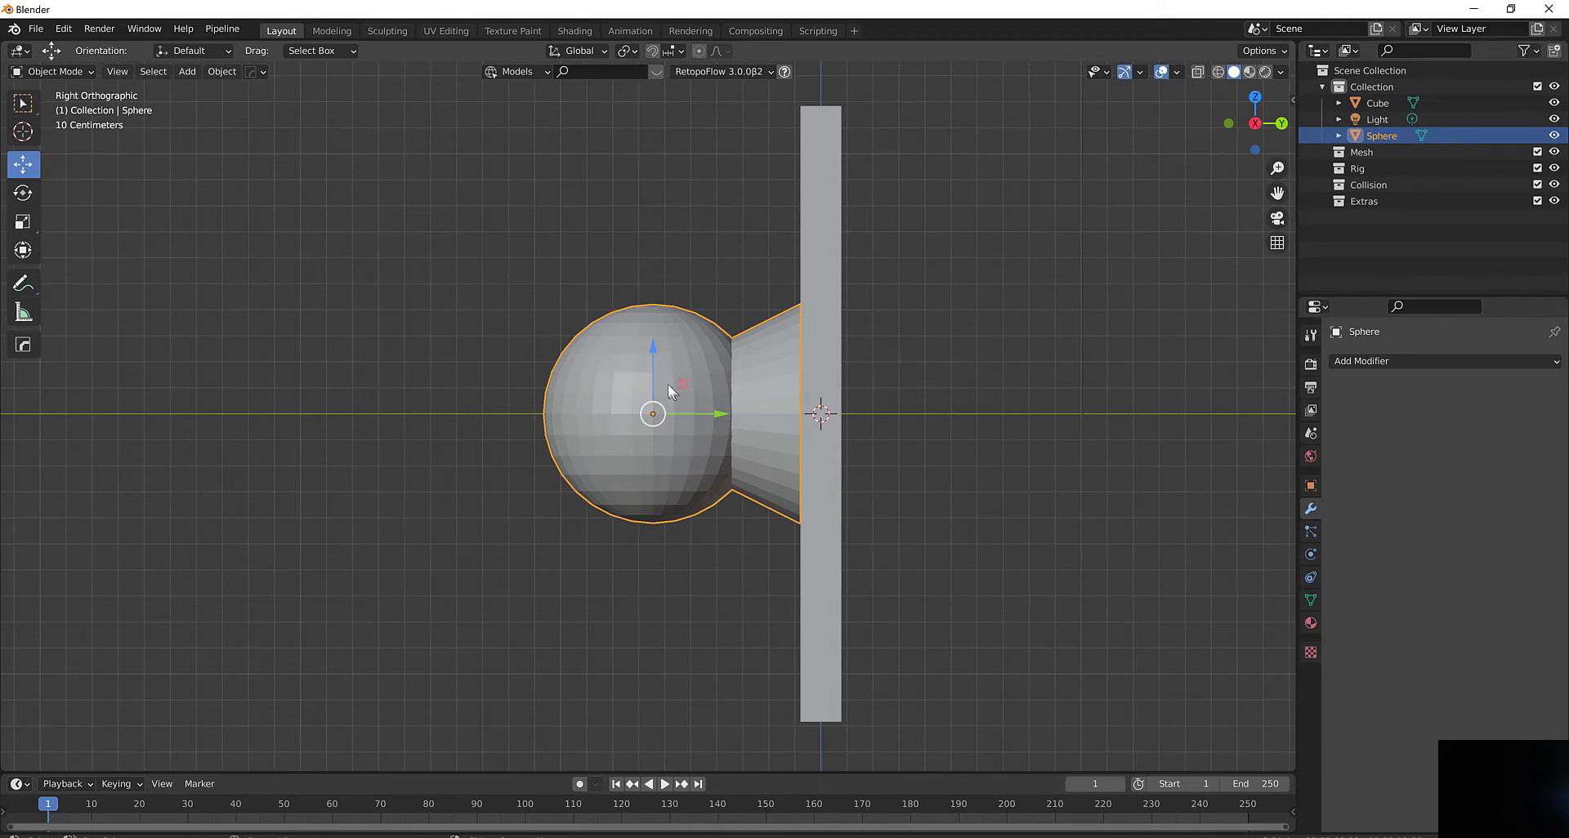
{"action": "left_click", "coordinate": [187, 71]}
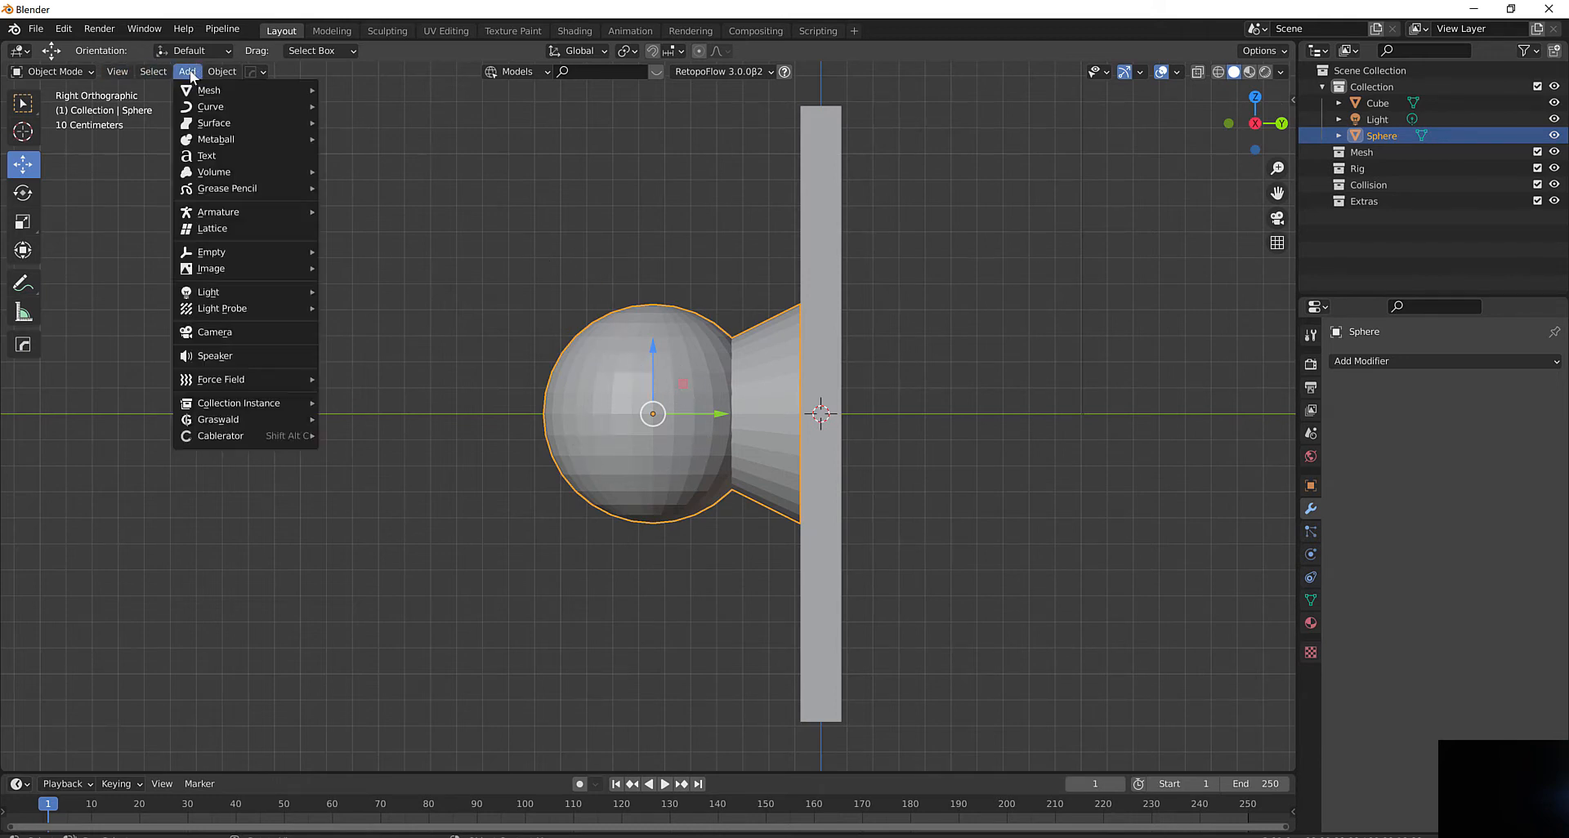
{"action": "mouse_move", "coordinate": [221, 90]}
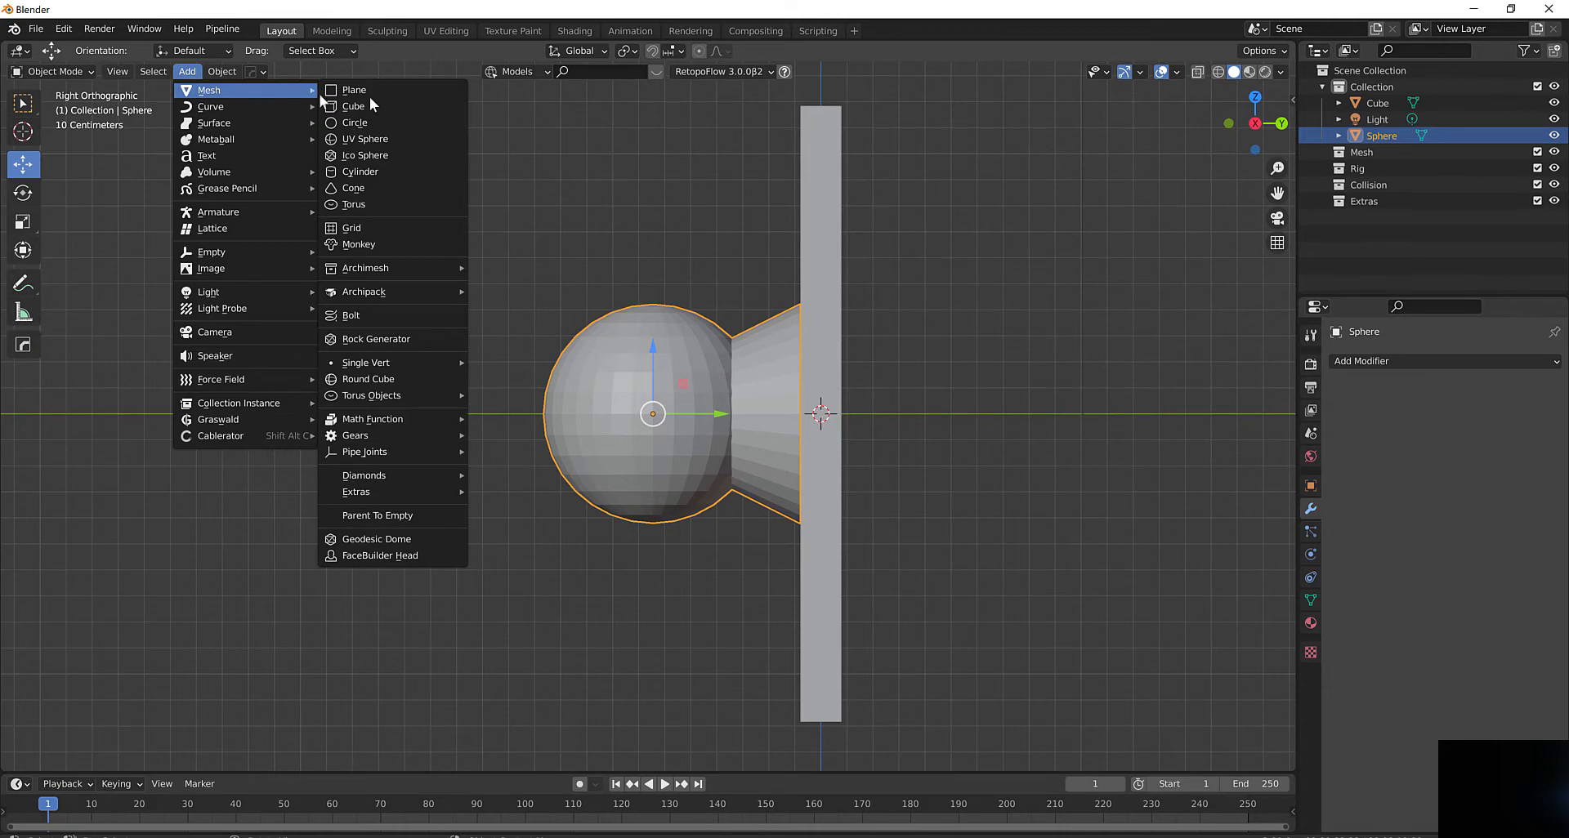
{"action": "left_click", "coordinate": [371, 172]}
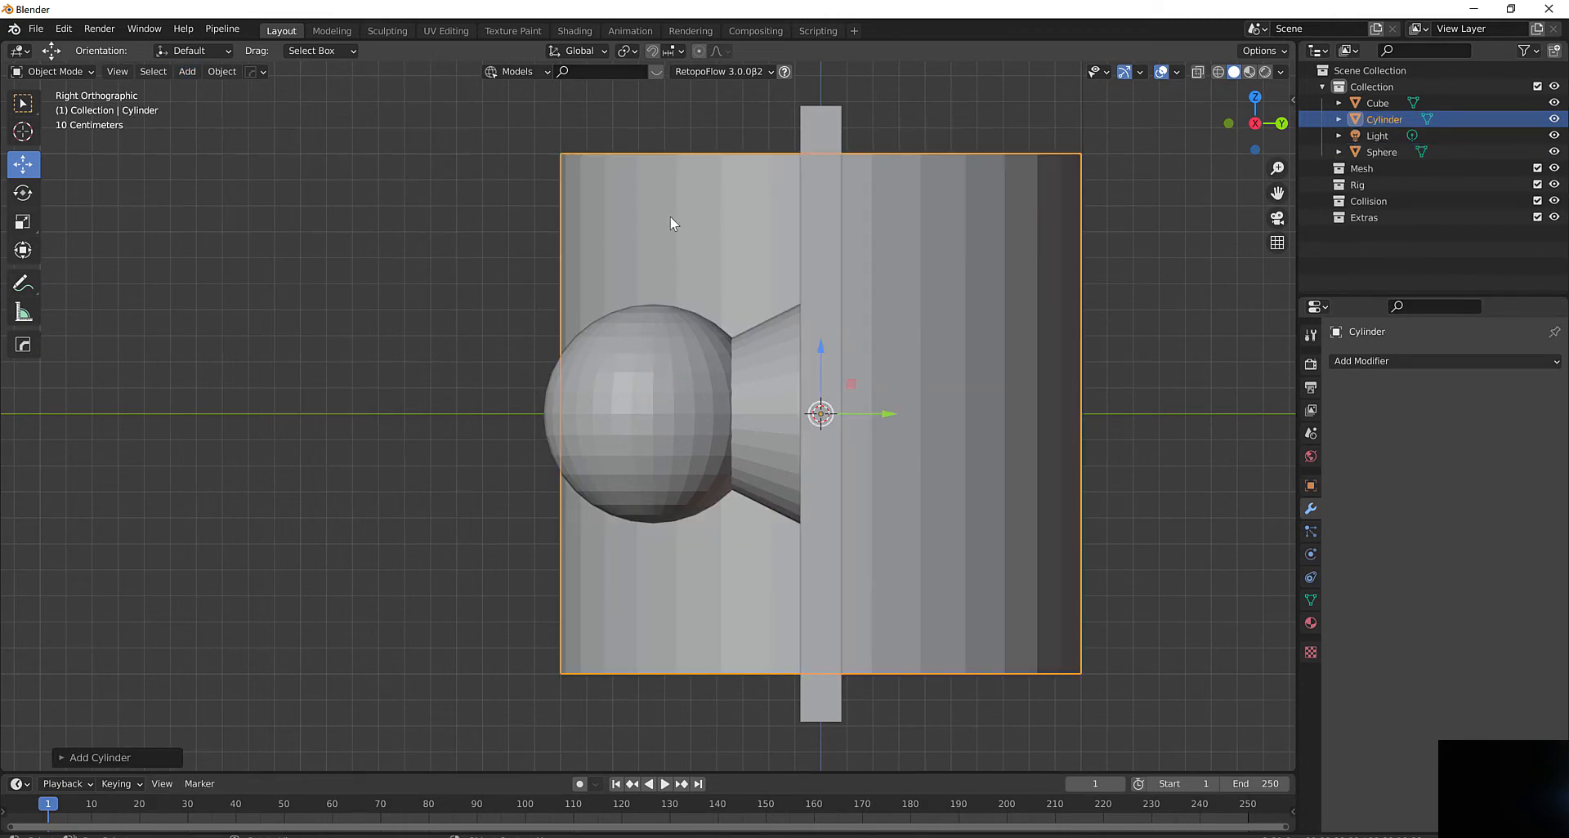
Rotate the cylinder 90° around the global X axis
{"action": "middle_click_drag", "start_coordinate": [672, 223], "coordinate": [752, 334]}
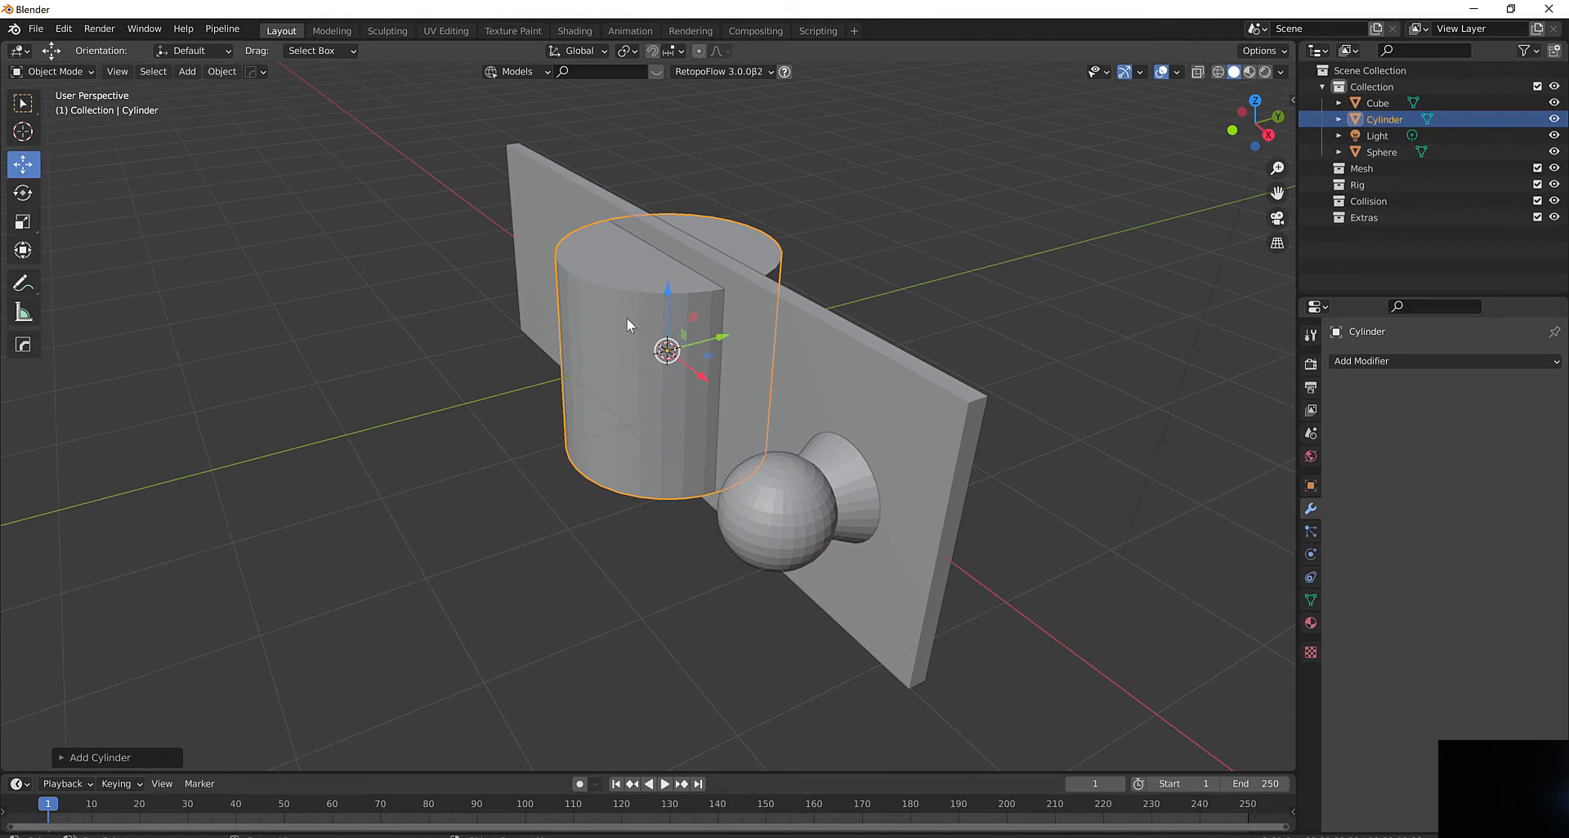
{"action": "type", "text": "r"}
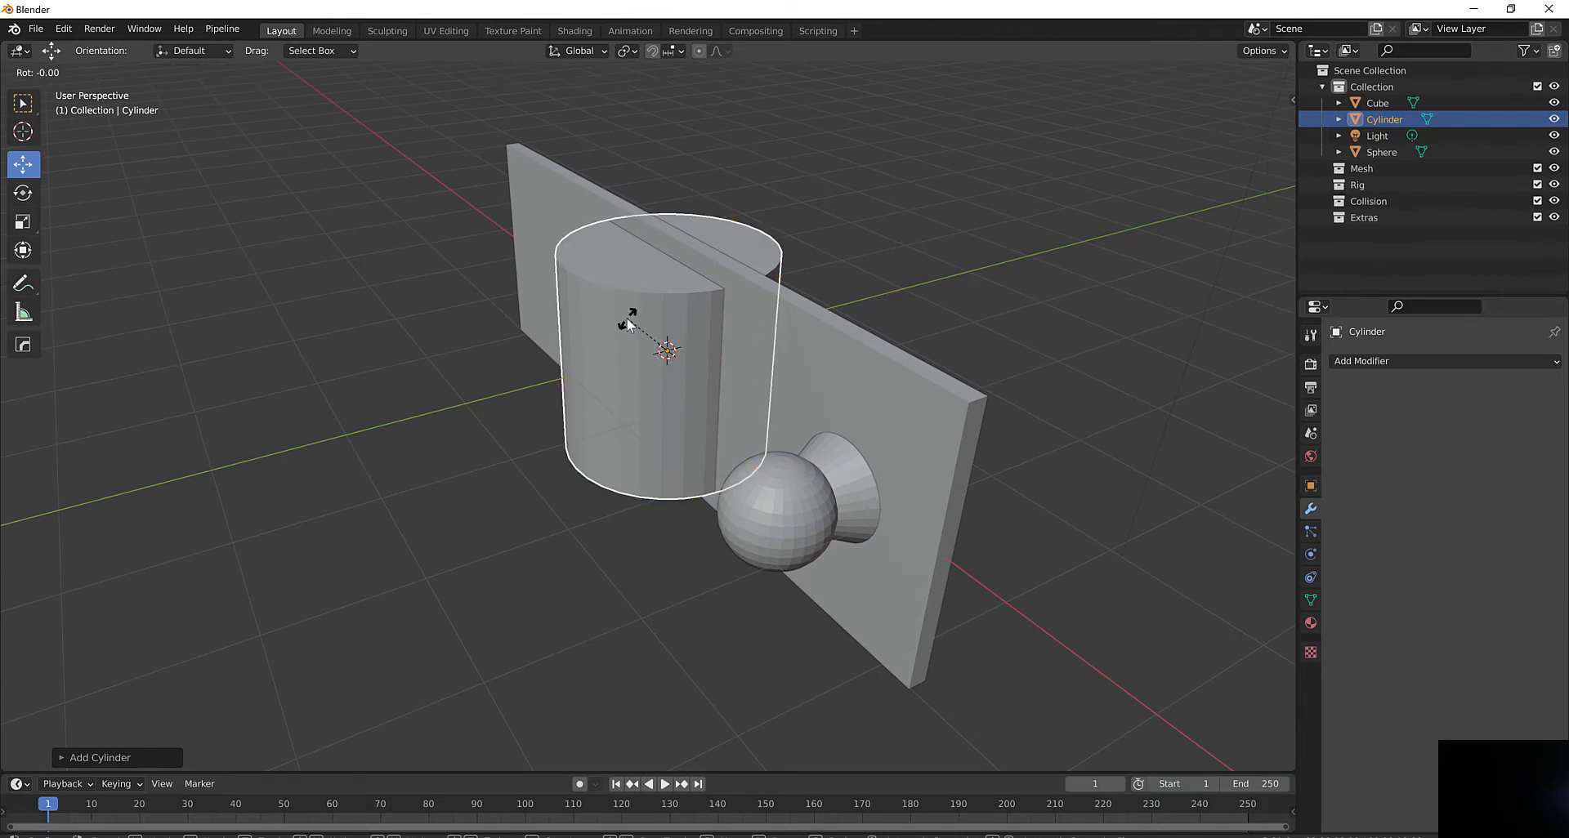
{"action": "type", "text": "x90"}
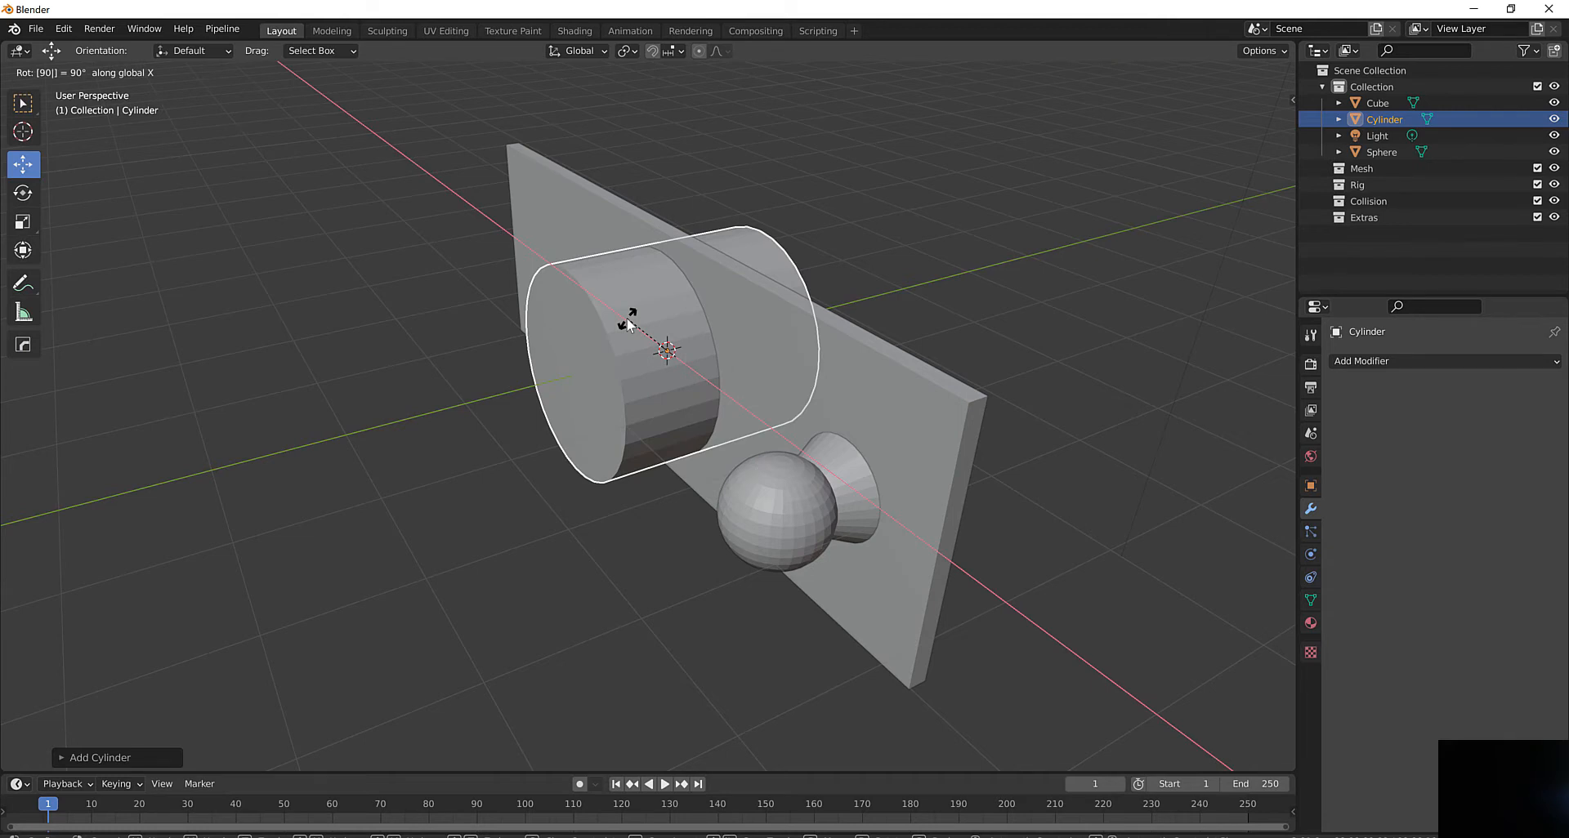
{"action": "key", "text": "Return"}
Rotate the cylinder 90° around the global Z axis so it runs parallel to the wall
{"action": "middle_click_drag", "start_coordinate": [625, 317], "coordinate": [646, 360]}
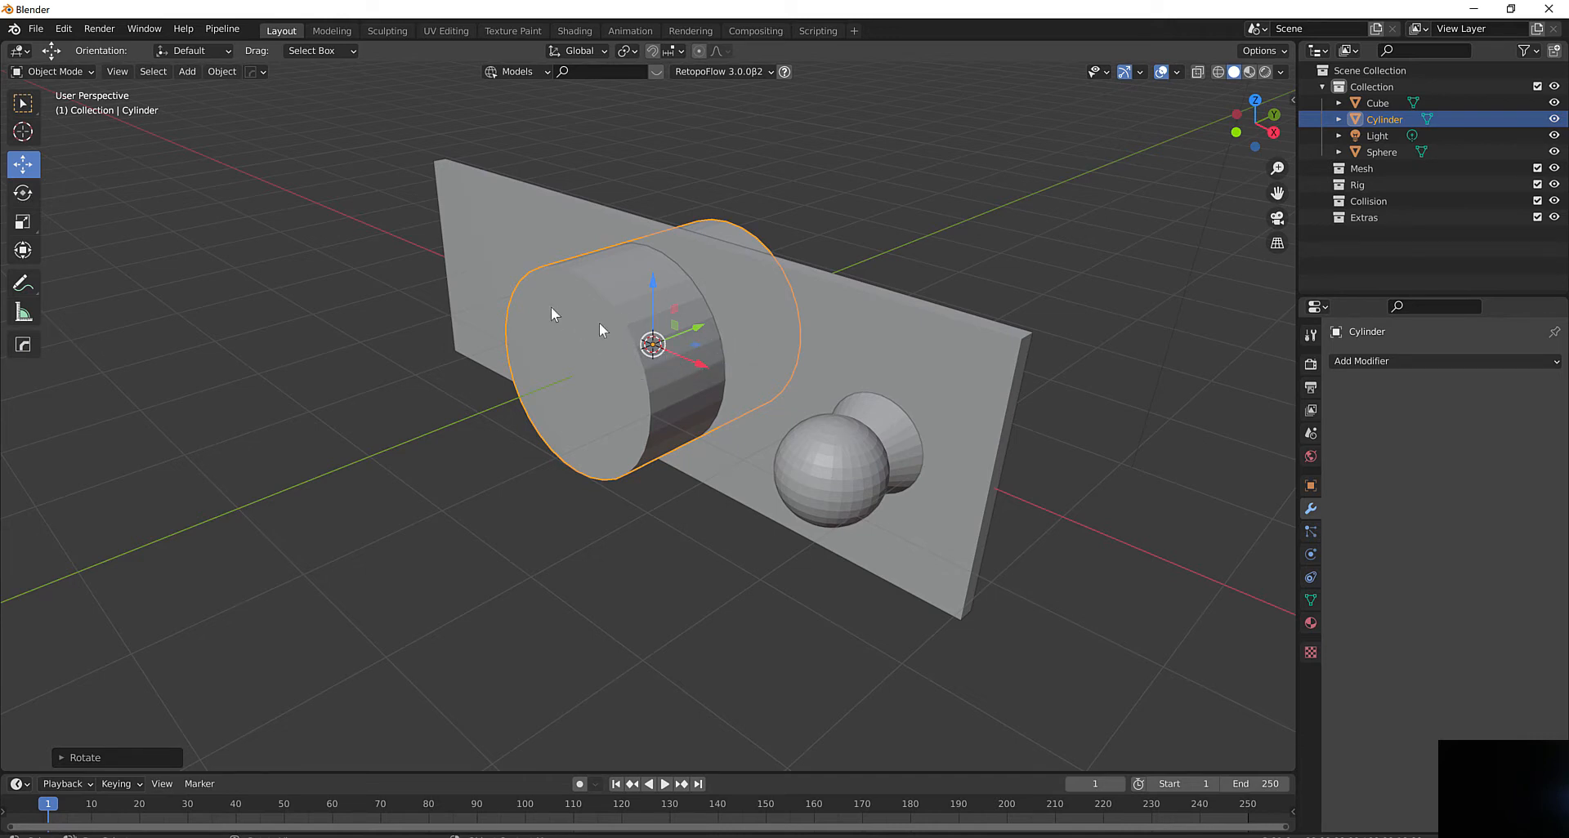
{"action": "left_click", "coordinate": [642, 369]}
{"action": "left_click", "coordinate": [642, 369]}
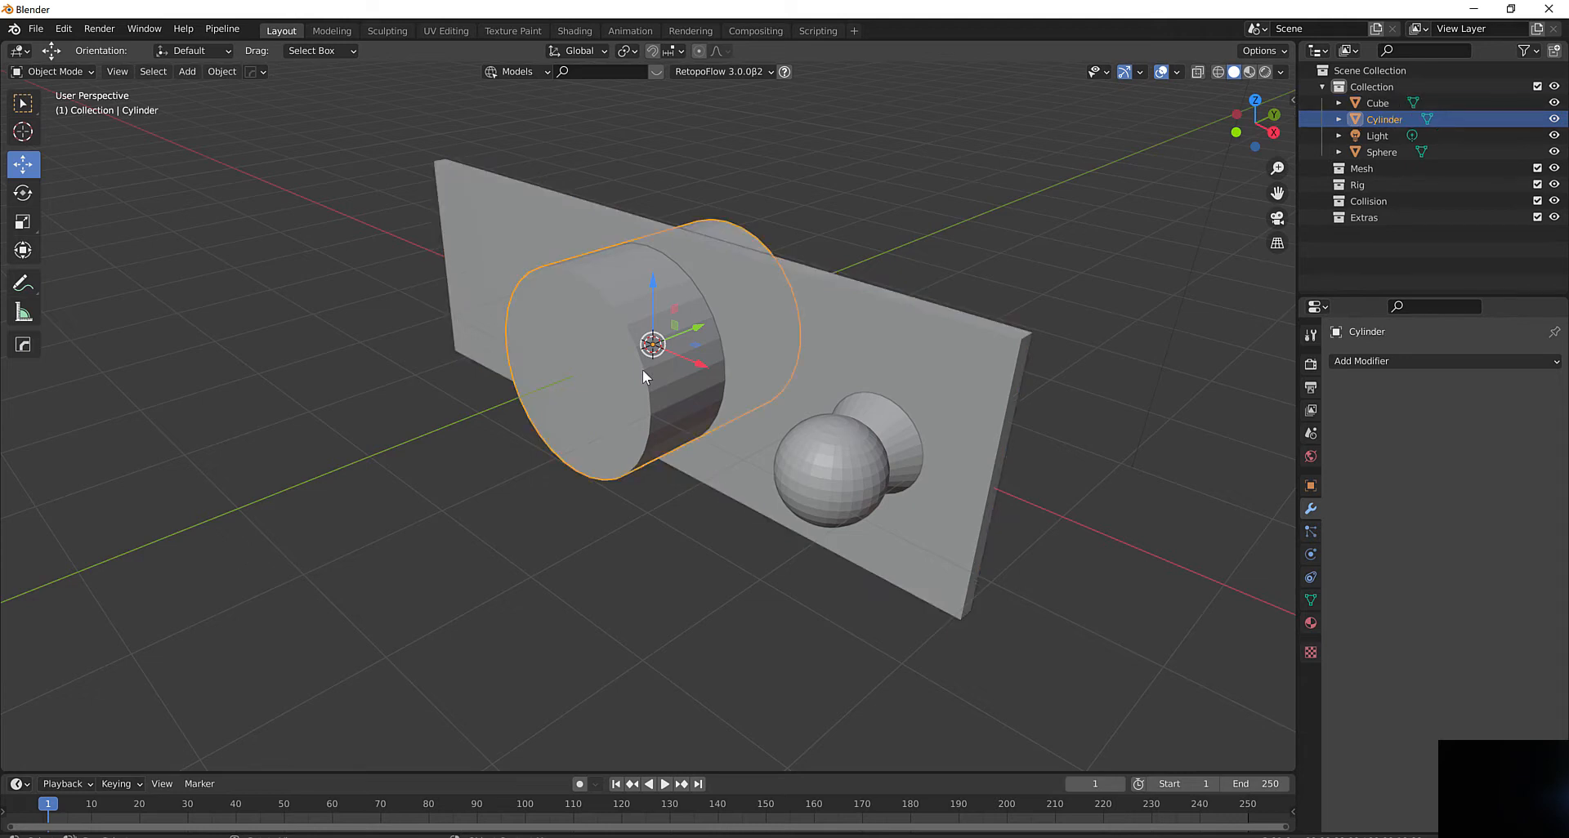
{"action": "key", "text": "r"}
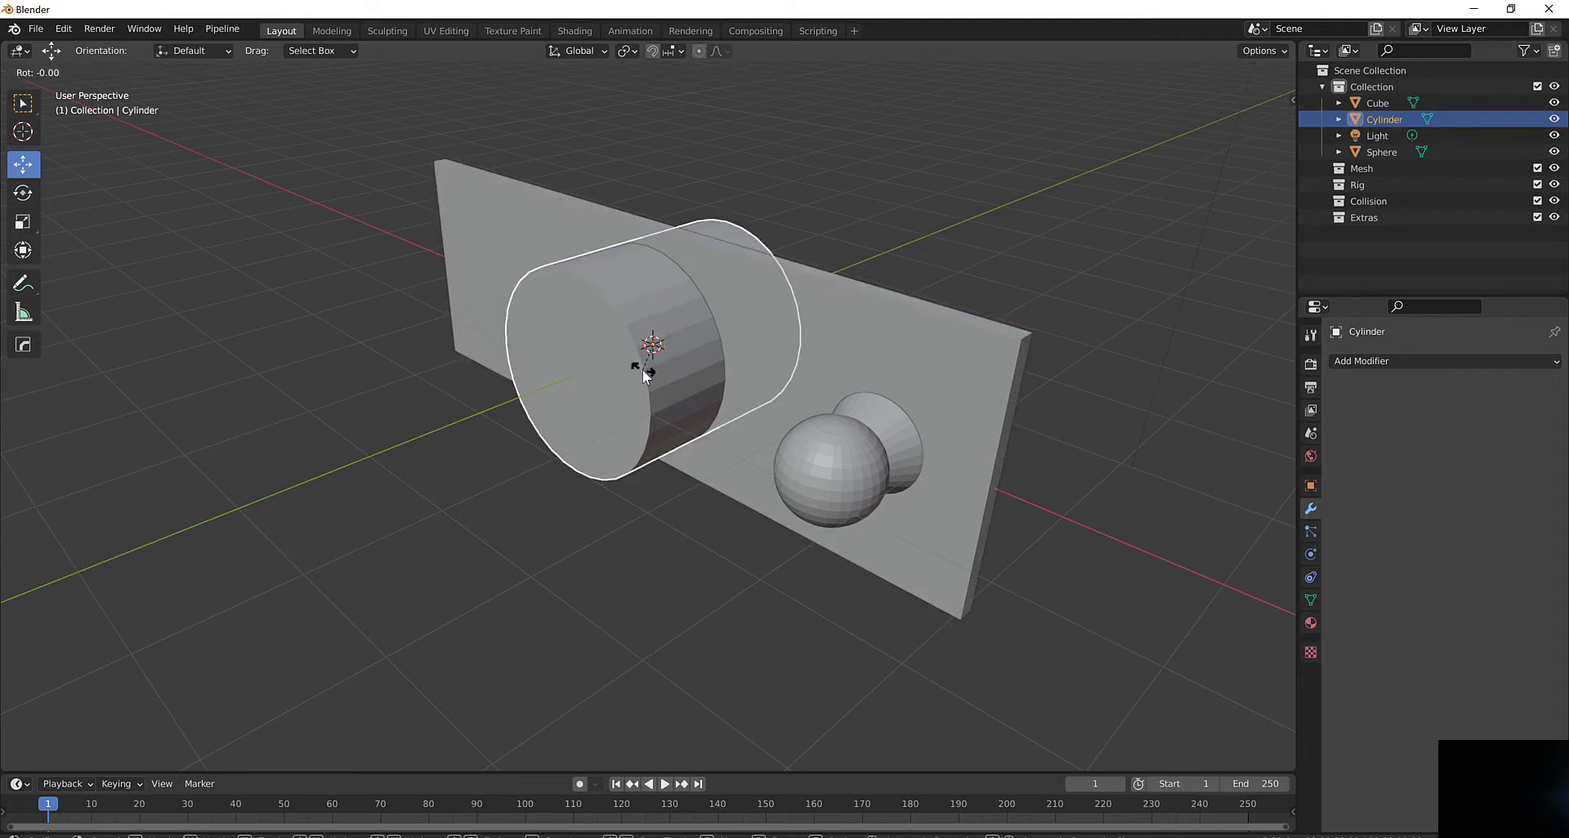
{"action": "type", "text": "z"}
{"action": "type", "text": "90"}
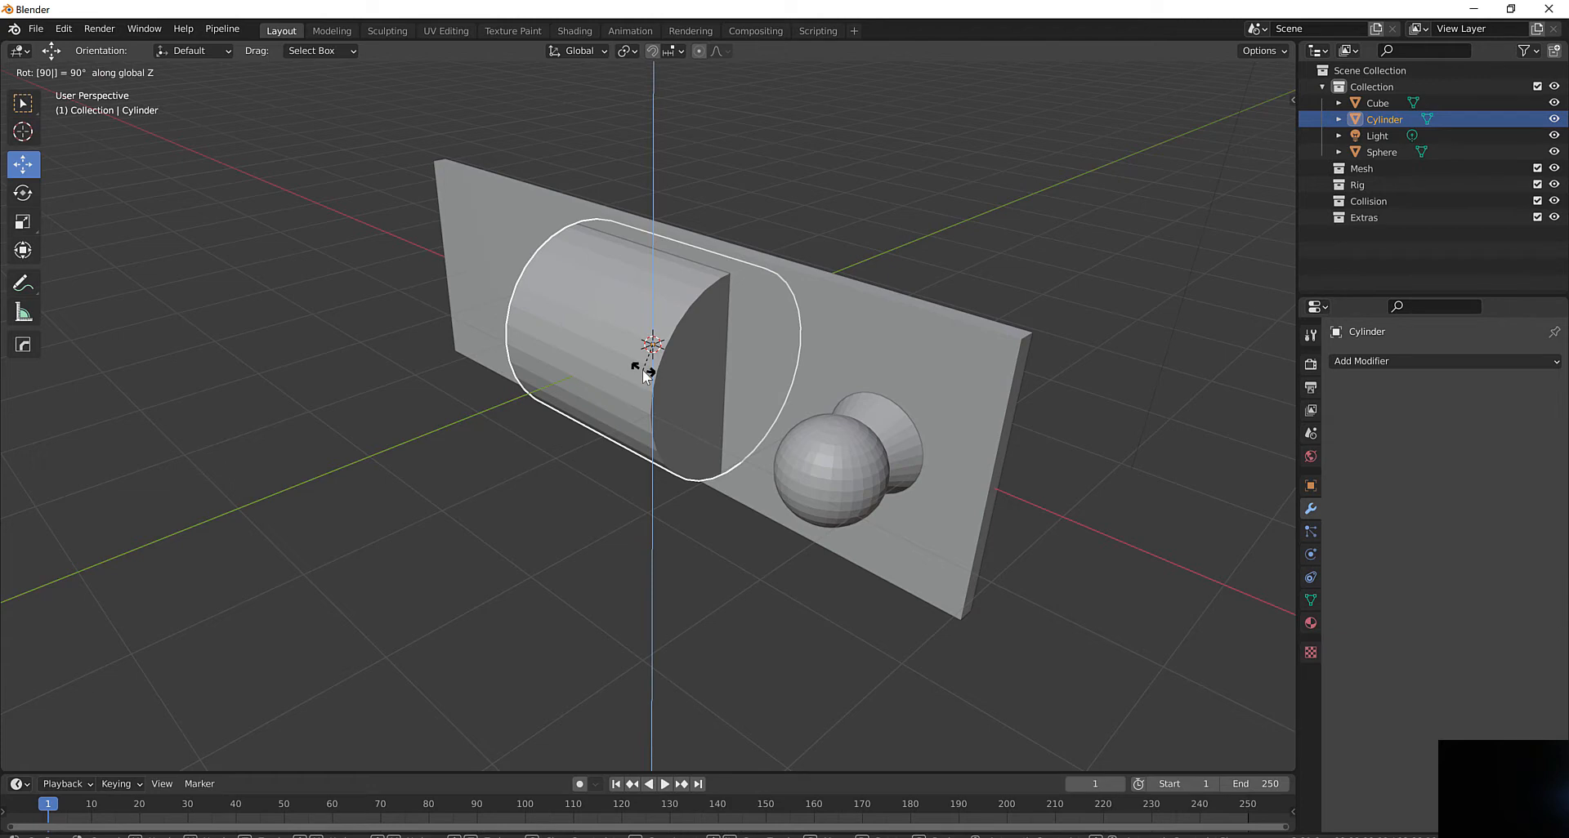
{"action": "key", "text": "Return"}
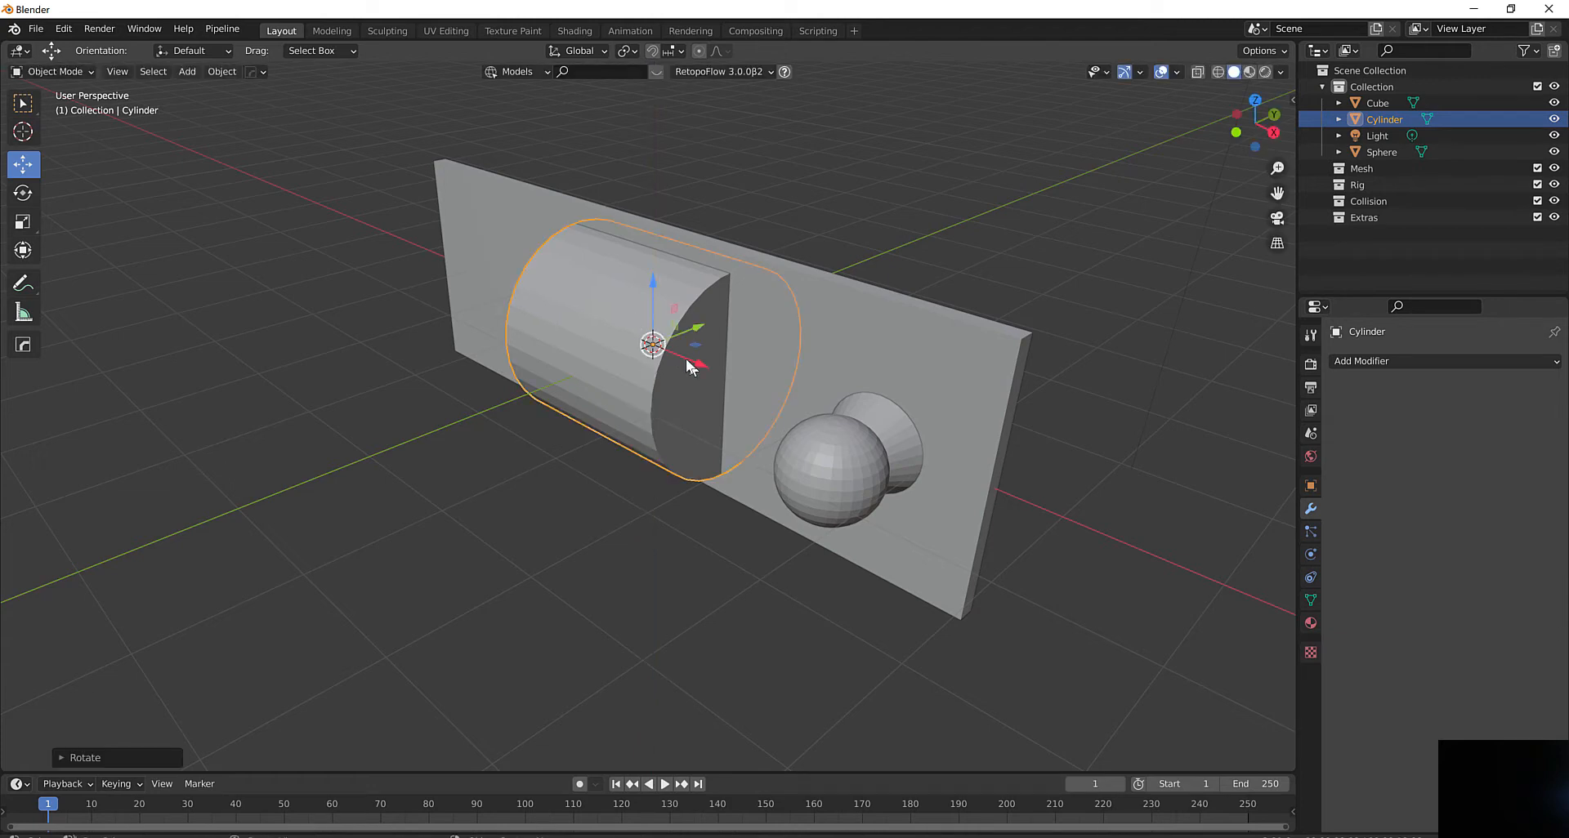
Scale the cylinder uniformly to under half its size and lengthen it along X into a bar
{"action": "left_click", "coordinate": [22, 222]}
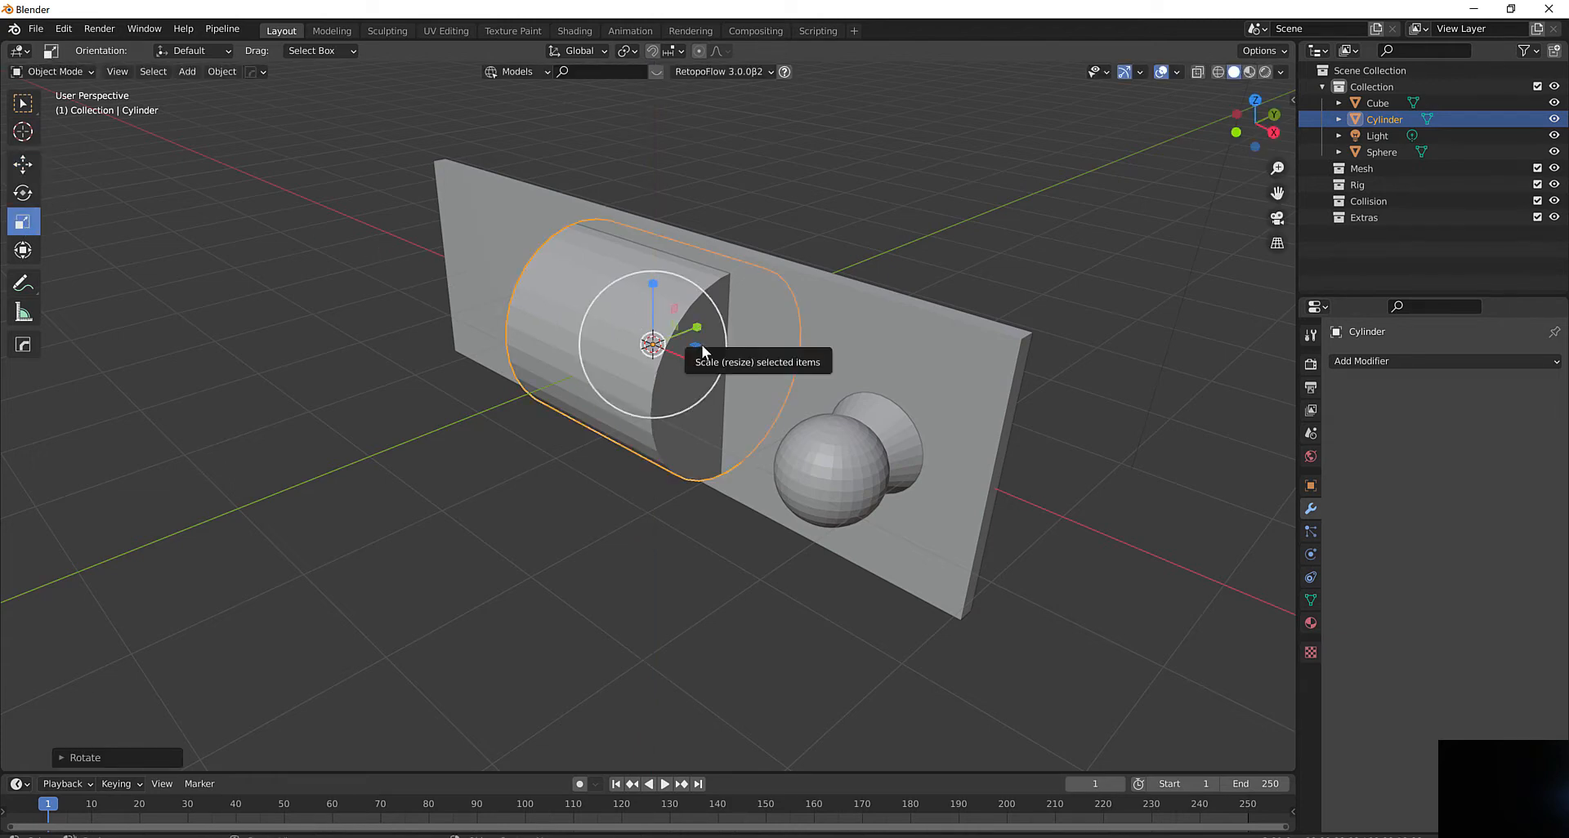
{"action": "left_click_drag", "start_coordinate": [700, 362], "coordinate": [680, 362]}
{"action": "key", "text": "ctrl+z"}
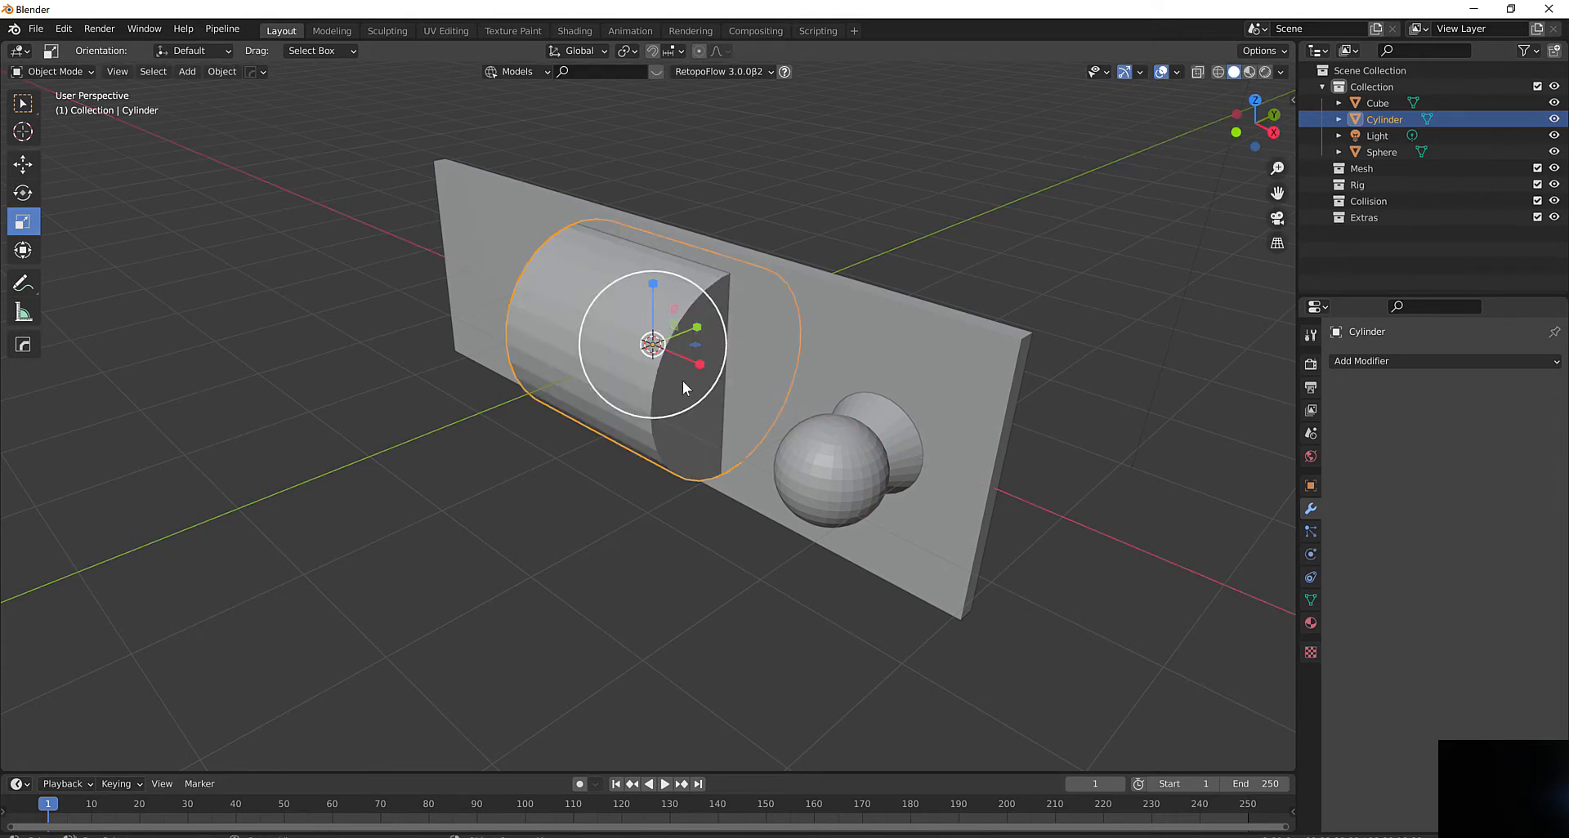
{"action": "key", "text": "s"}
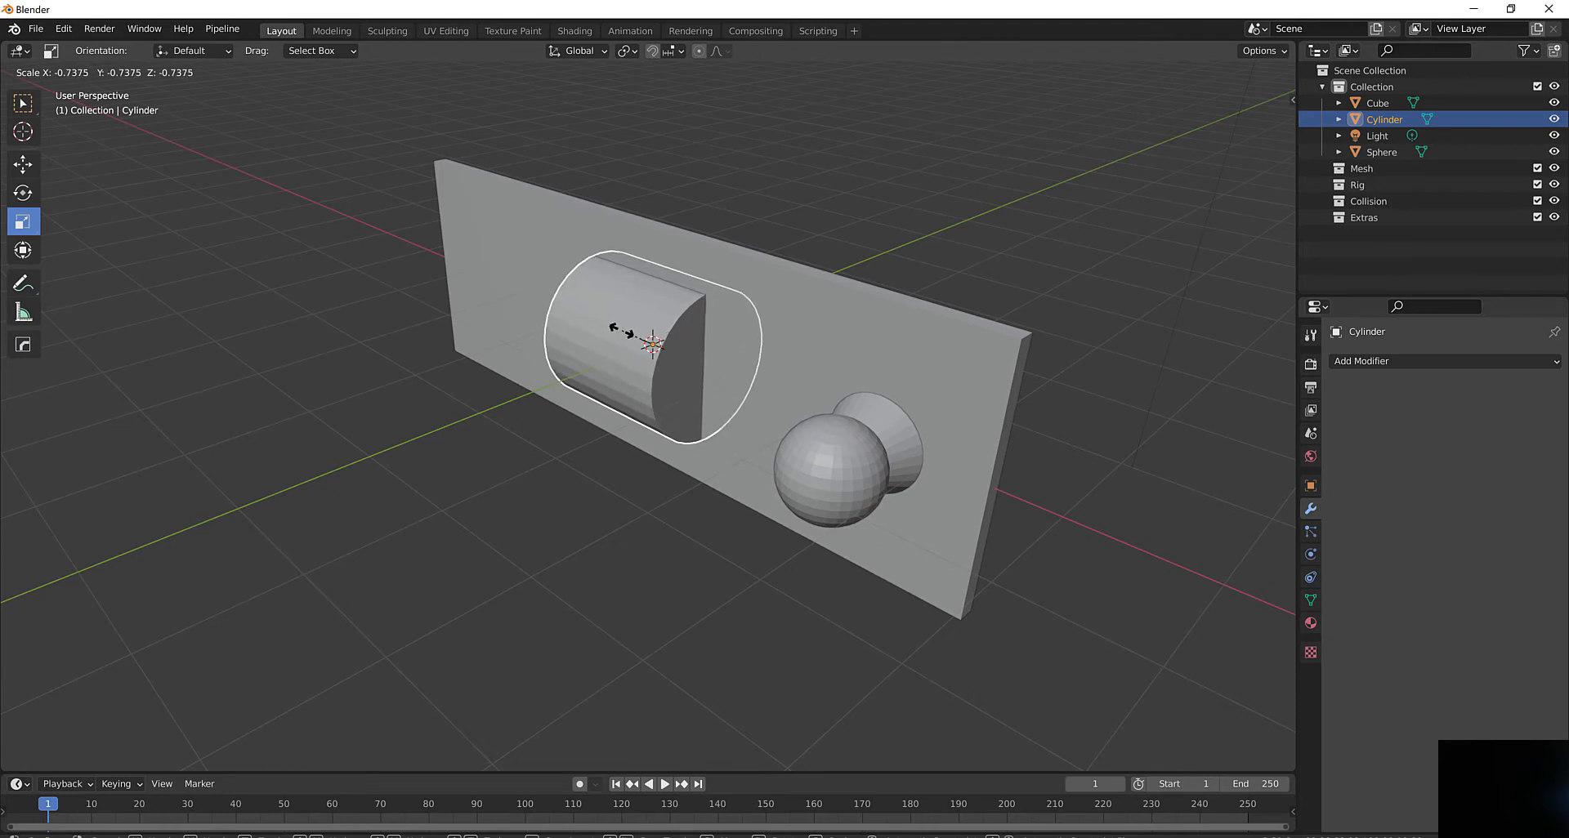
{"action": "left_click", "coordinate": [634, 335]}
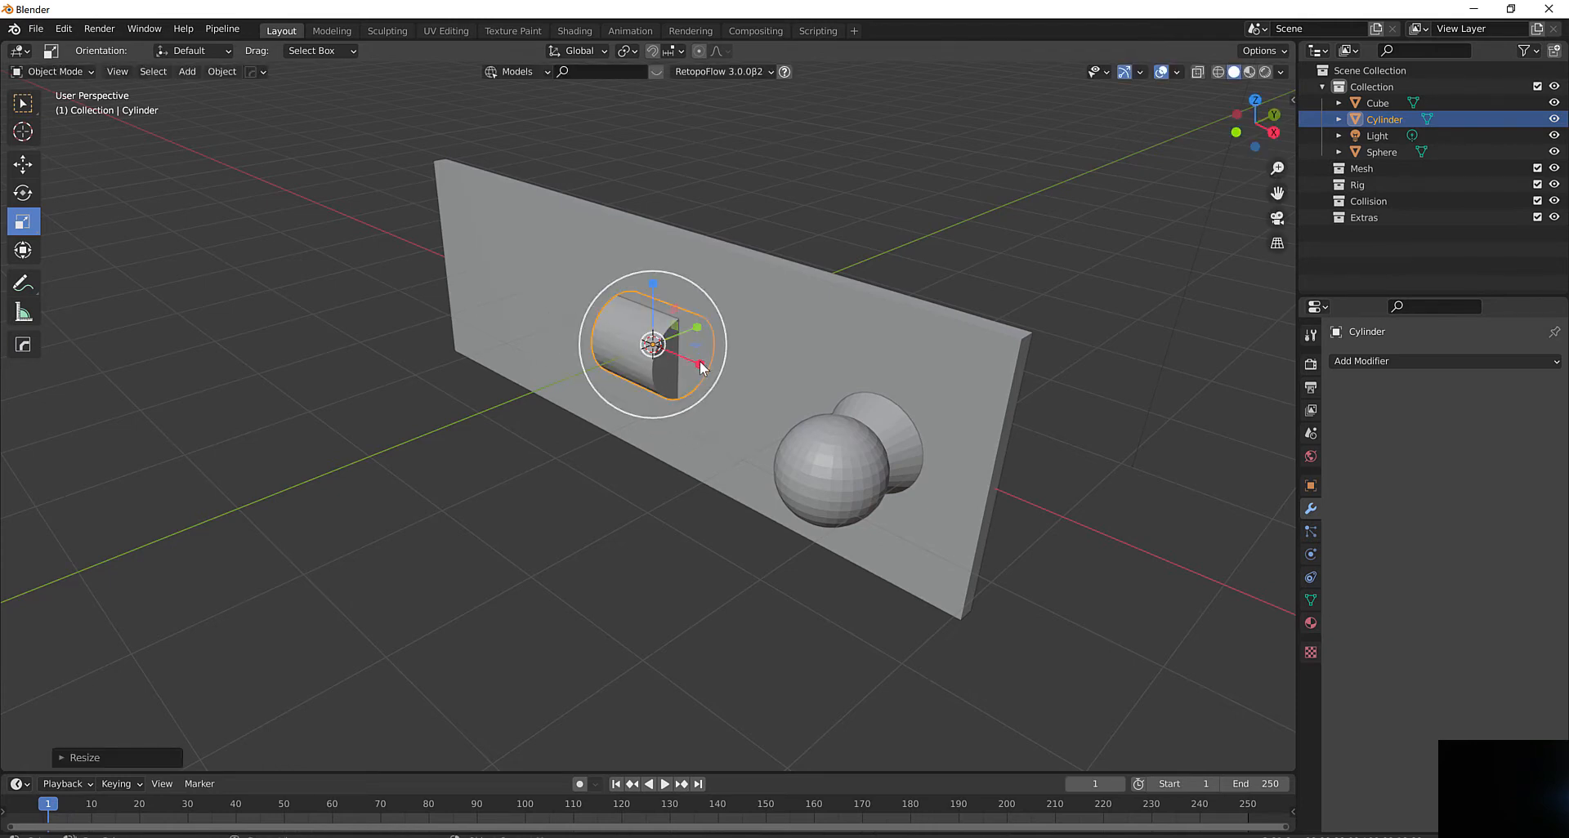
{"action": "left_click_drag", "start_coordinate": [703, 363], "coordinate": [805, 404]}
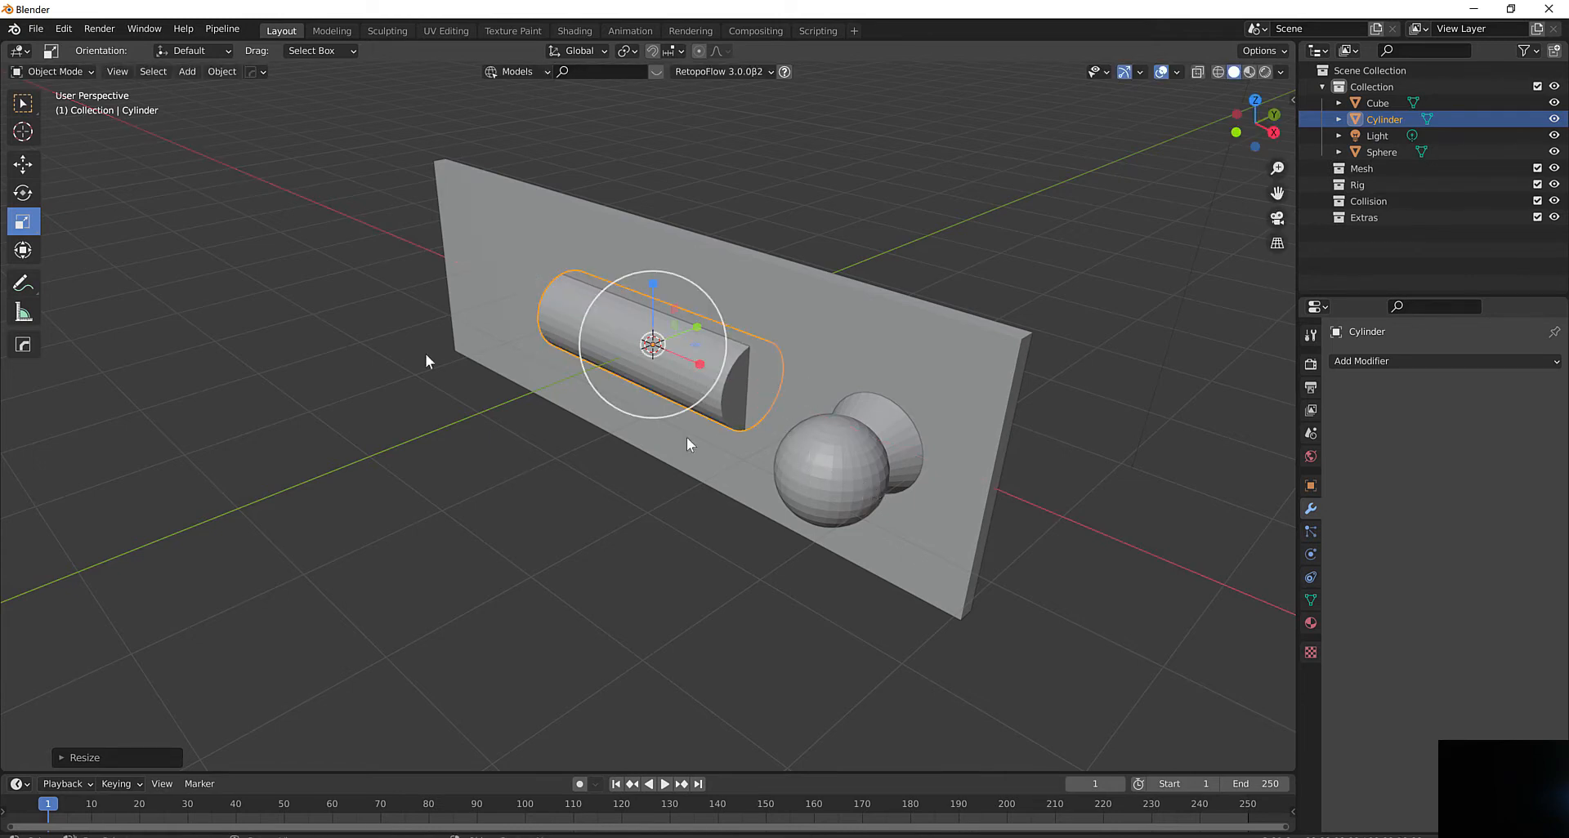
Shrink the cylinder uniformly so its circular cross-section fits inside the knob's sphere outline
{"action": "left_click", "coordinate": [1273, 132]}
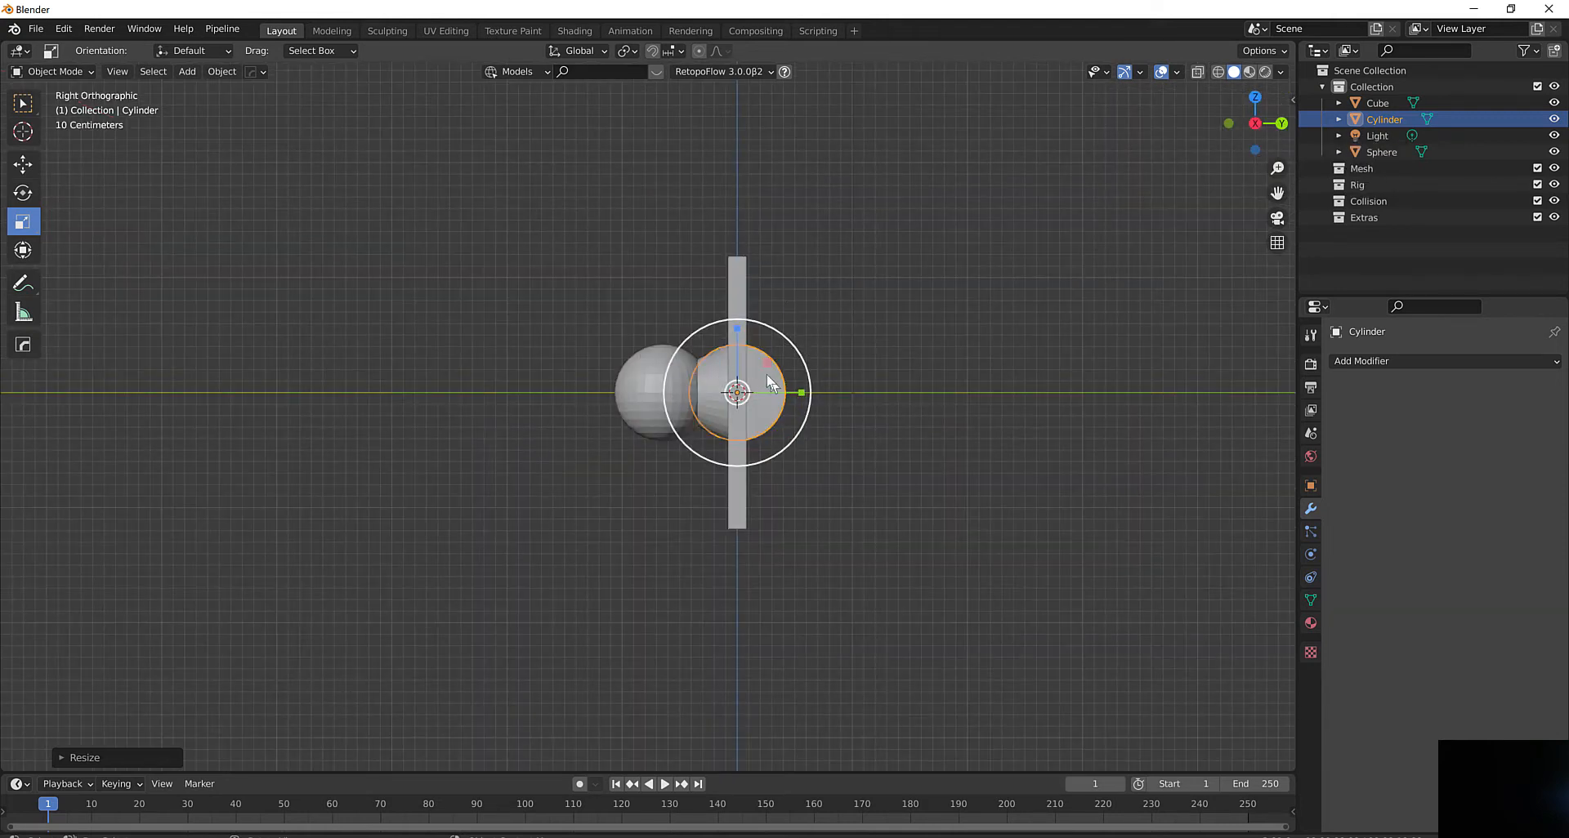
{"action": "key", "text": "s"}
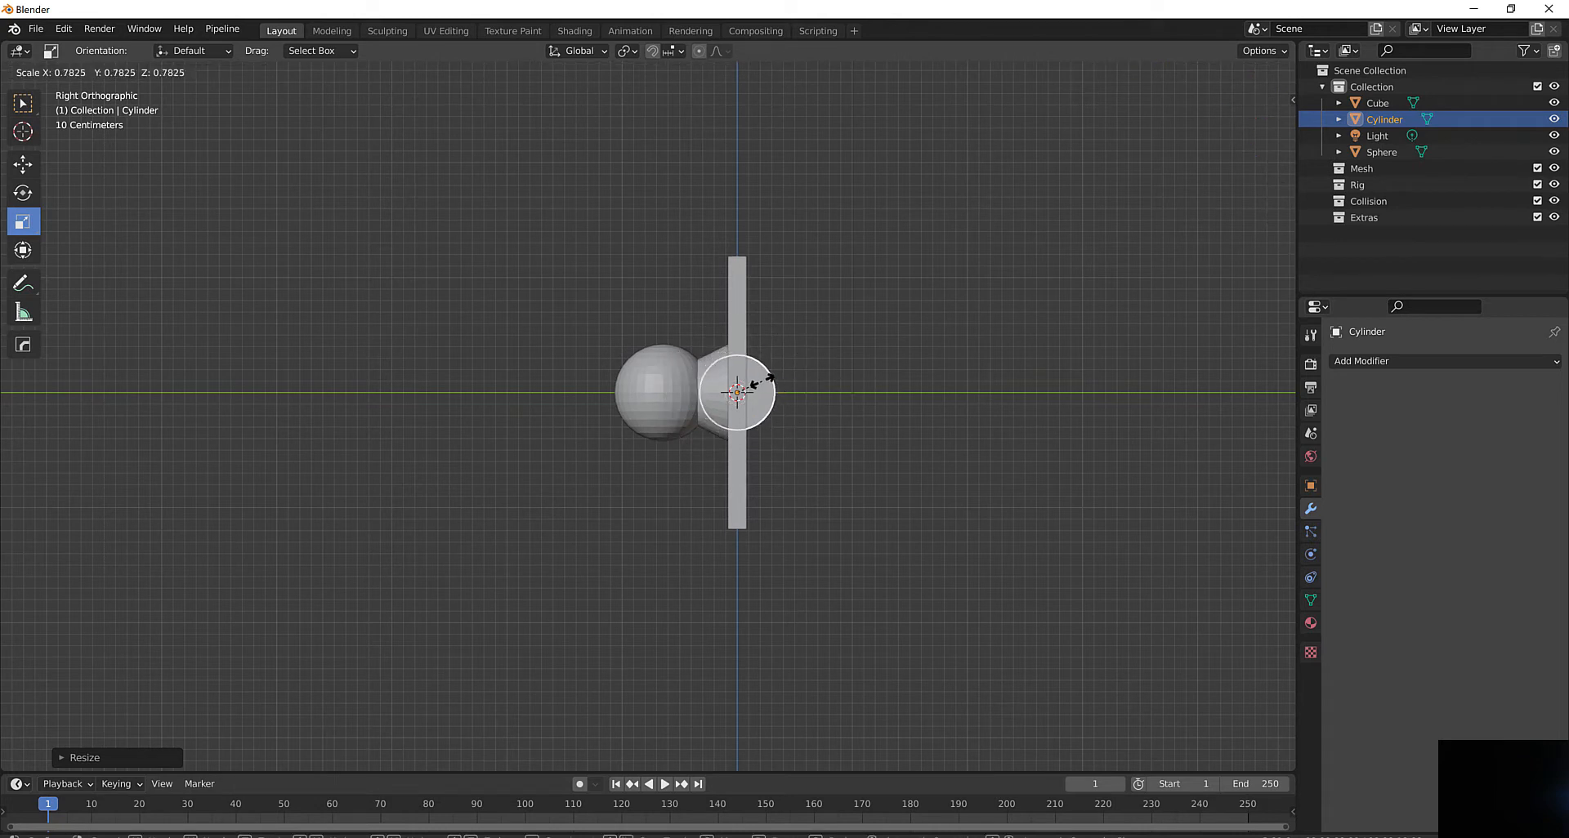
{"action": "left_click", "coordinate": [759, 389]}
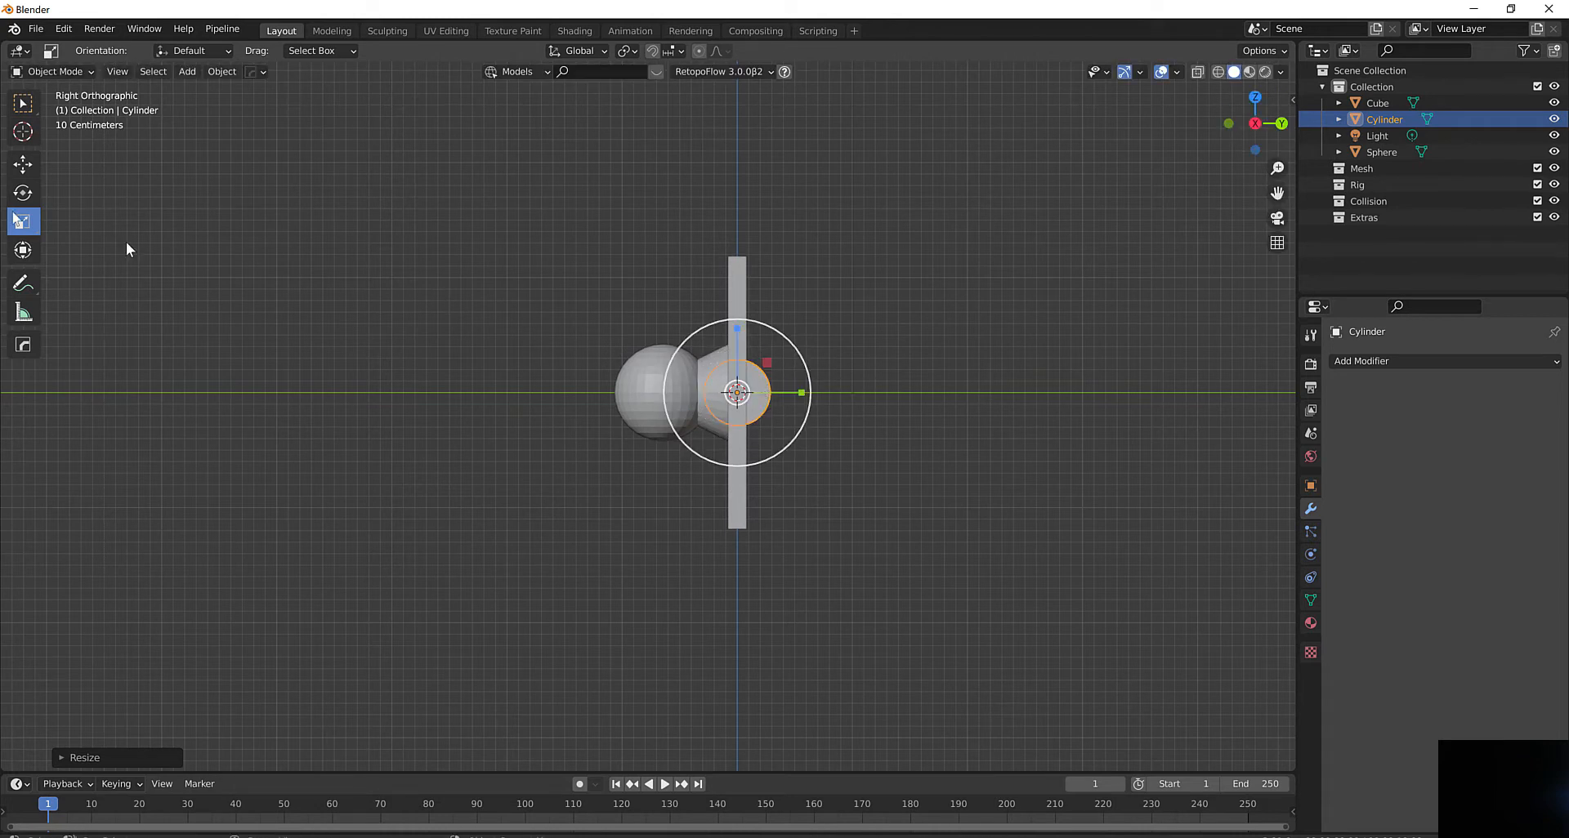
Move the cylinder along Y out of the wall so it lines up with the centre of the knob's sphere
{"action": "left_click", "coordinate": [23, 164]}
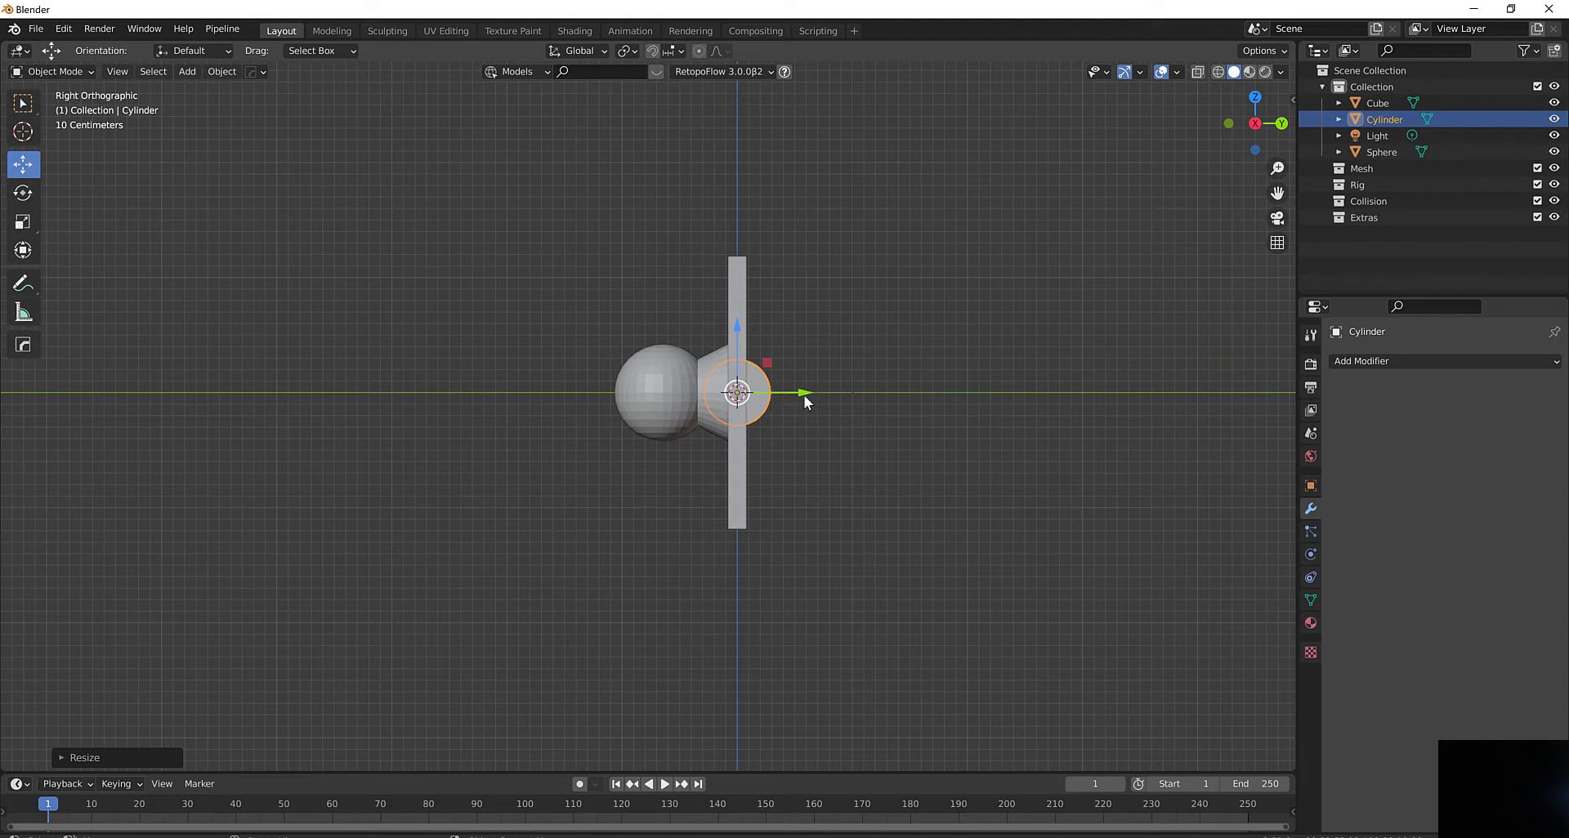
{"action": "left_click_drag", "start_coordinate": [804, 392], "coordinate": [726, 393]}
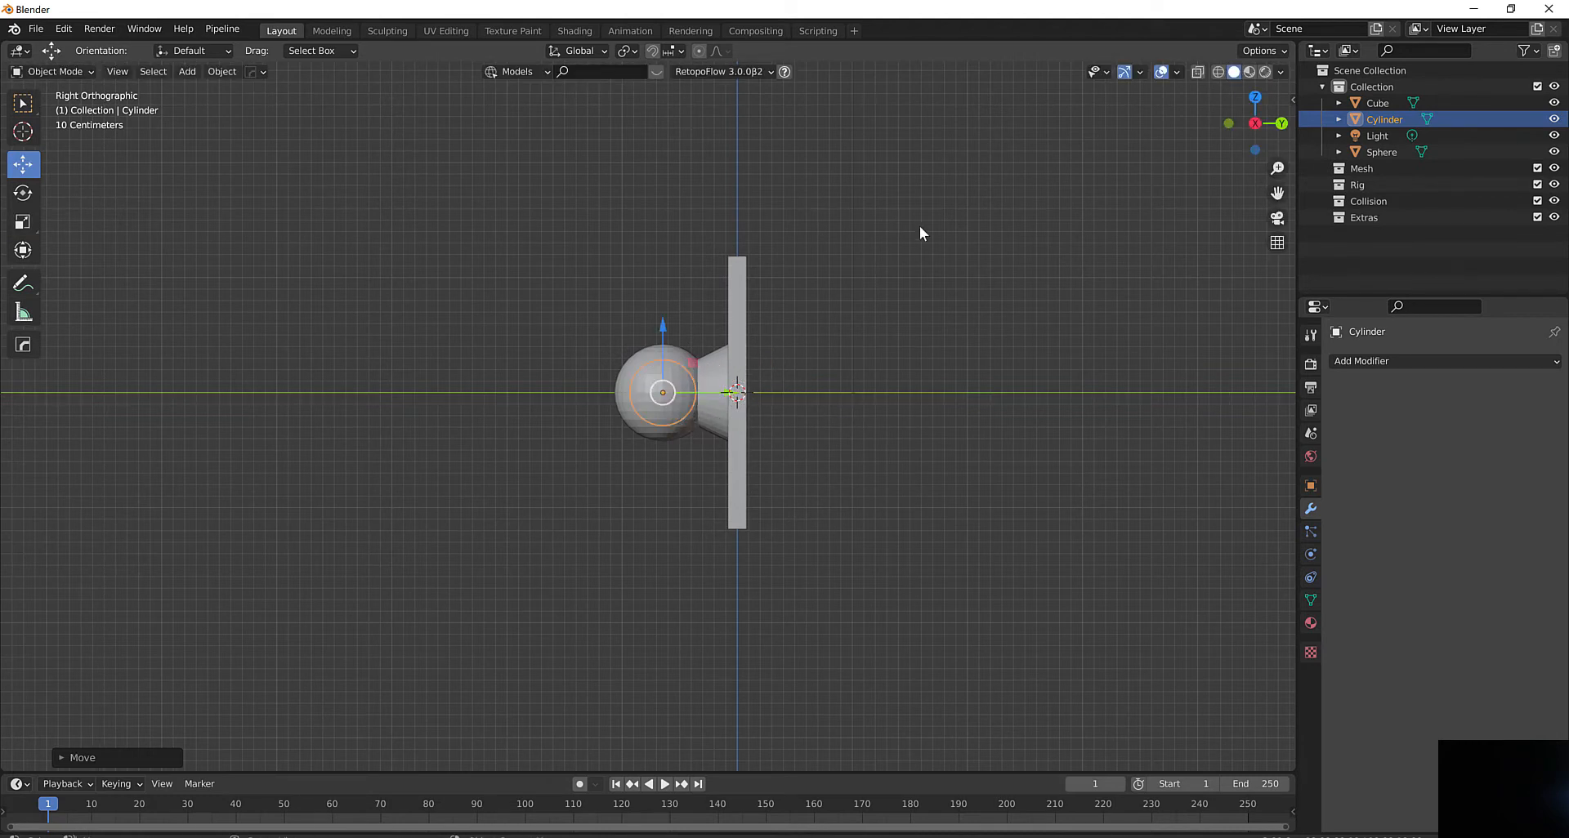
{"action": "scroll", "coordinate": [821, 222], "scroll_direction": "up", "scroll_amount": 7}
{"action": "scroll", "coordinate": [781, 228], "scroll_direction": "up", "scroll_amount": 2}
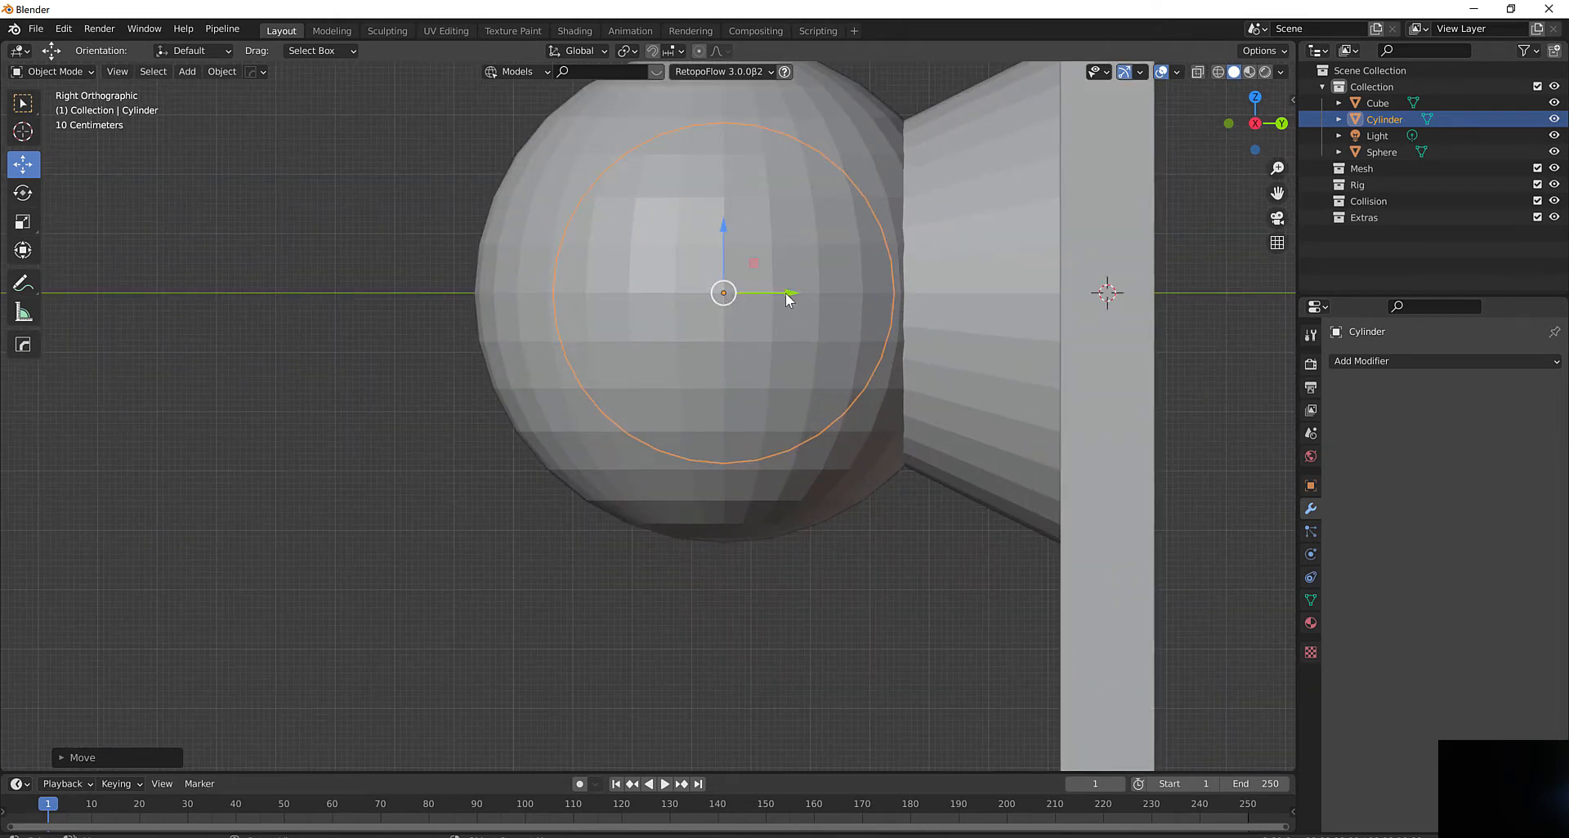
{"action": "left_click_drag", "start_coordinate": [788, 296], "coordinate": [776, 299]}
Move the cylinder along X until it passes centrally through the knob's sphere
{"action": "middle_click_drag", "start_coordinate": [344, 371], "coordinate": [456, 460]}
{"action": "key", "text": "g"}
{"action": "key", "text": "x"}
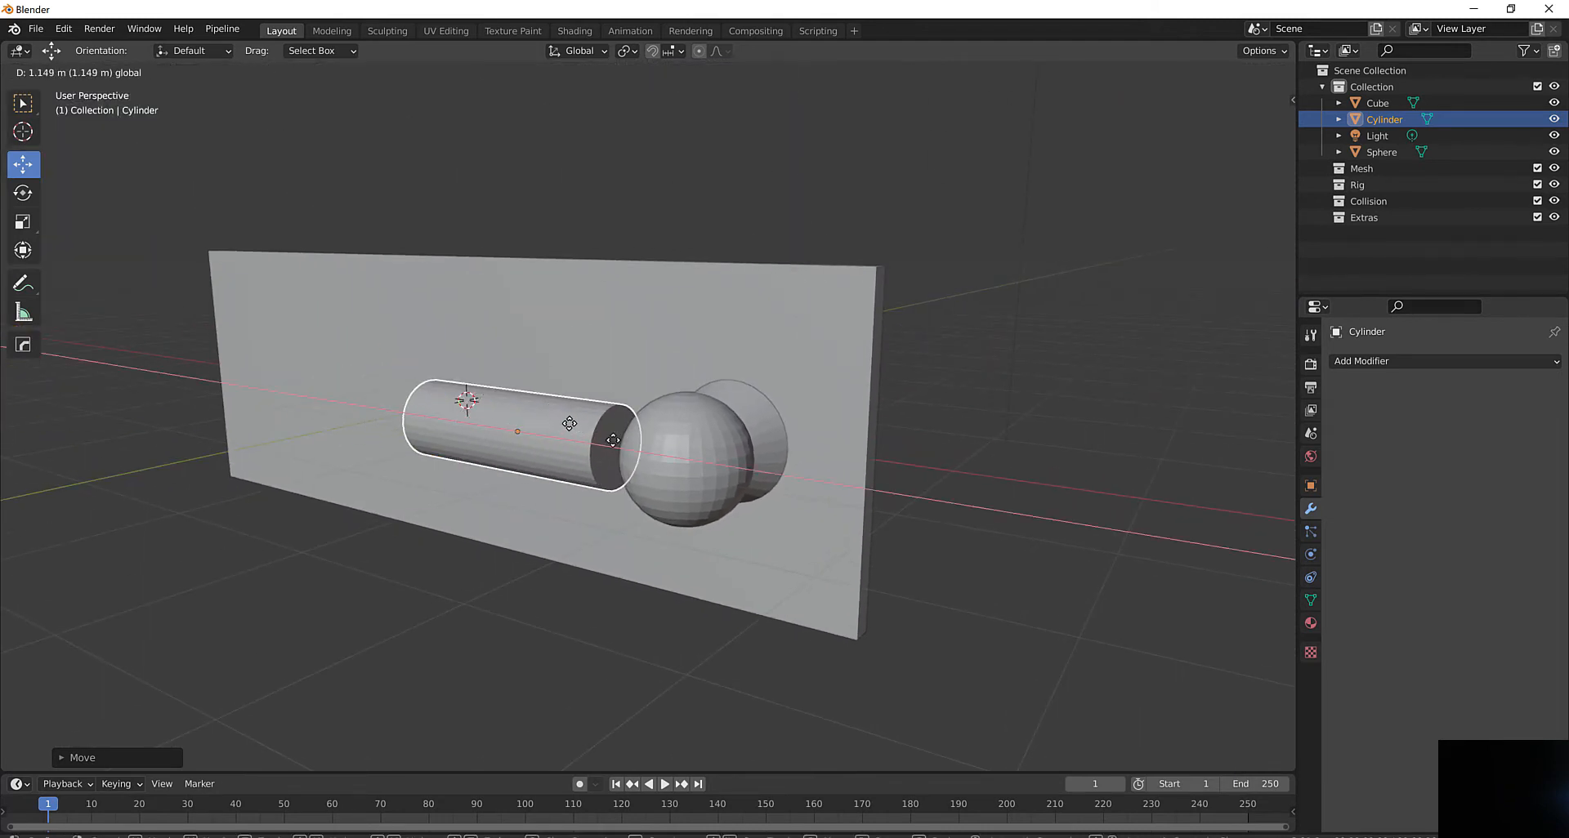
{"action": "left_click", "coordinate": [735, 460]}
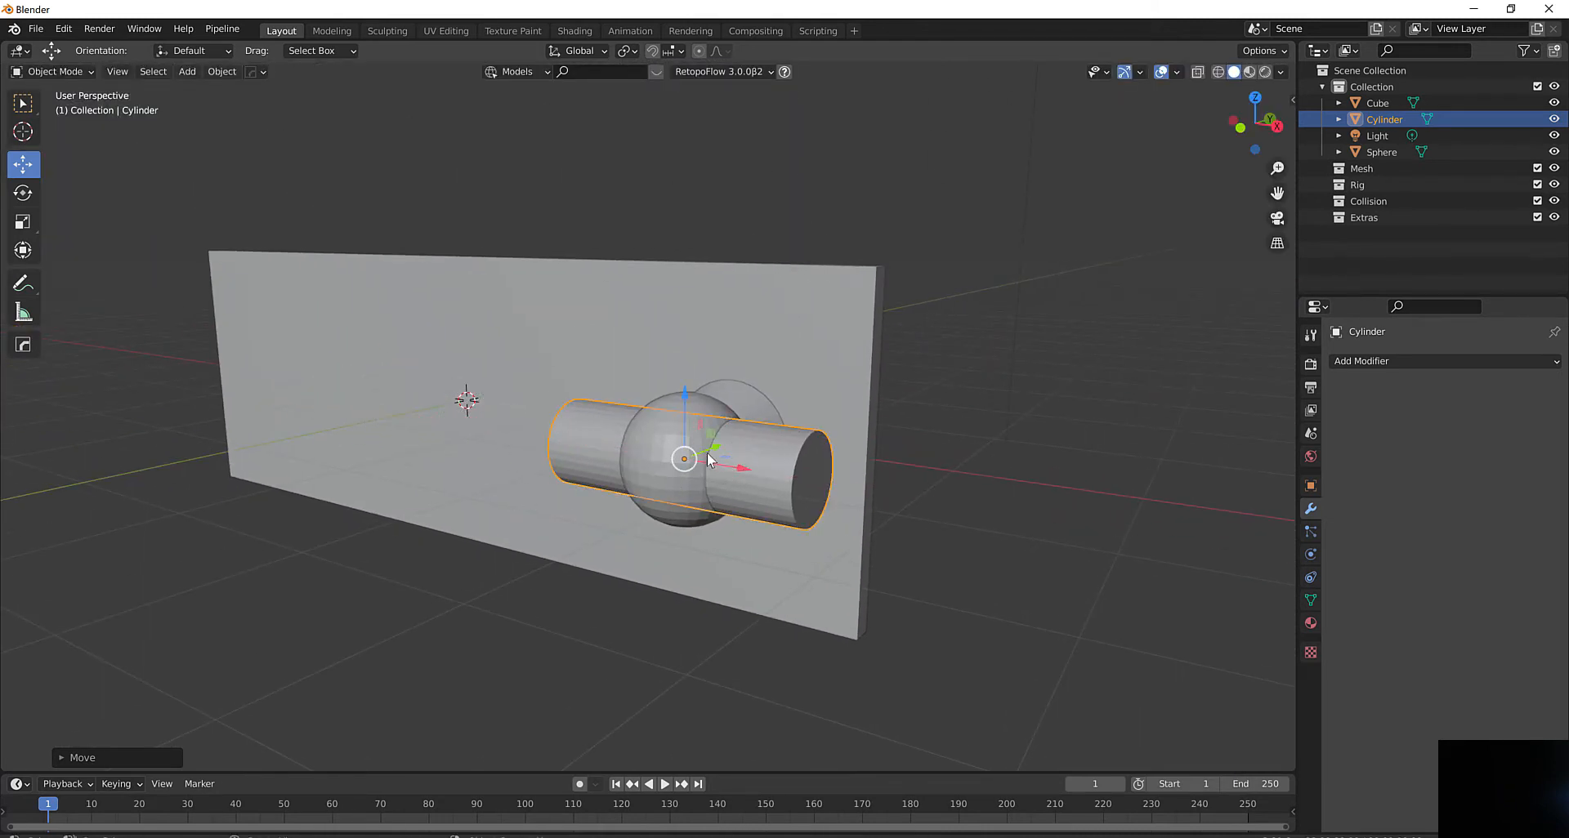
Duplicate the knob in place and move the copy along X to the opposite end of the wall
{"action": "middle_click_drag", "start_coordinate": [707, 459], "coordinate": [830, 484]}
{"action": "scroll", "coordinate": [707, 452], "scroll_direction": "up", "scroll_amount": 2}
{"action": "scroll", "coordinate": [658, 467], "scroll_direction": "down", "scroll_amount": 2}
{"action": "scroll", "coordinate": [768, 493], "scroll_direction": "up", "scroll_amount": 1}
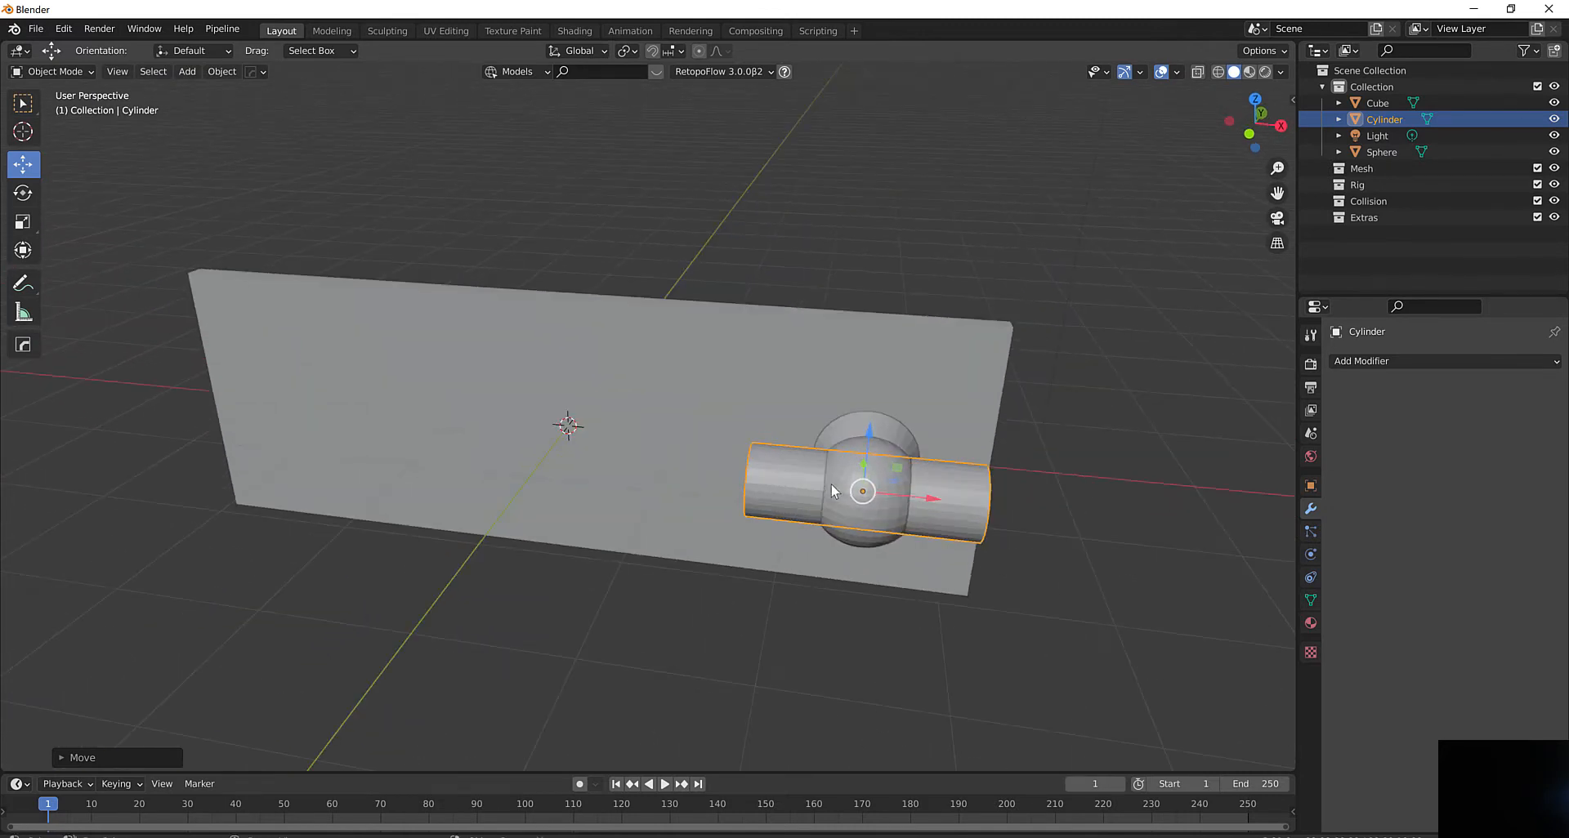
{"action": "left_click", "coordinate": [890, 441]}
{"action": "mouse_move", "coordinate": [884, 451]}
{"action": "middle_mouse_down"}
{"action": "mouse_move", "coordinate": [846, 453]}
{"action": "mouse_move", "coordinate": [907, 454]}
{"action": "middle_mouse_up"}
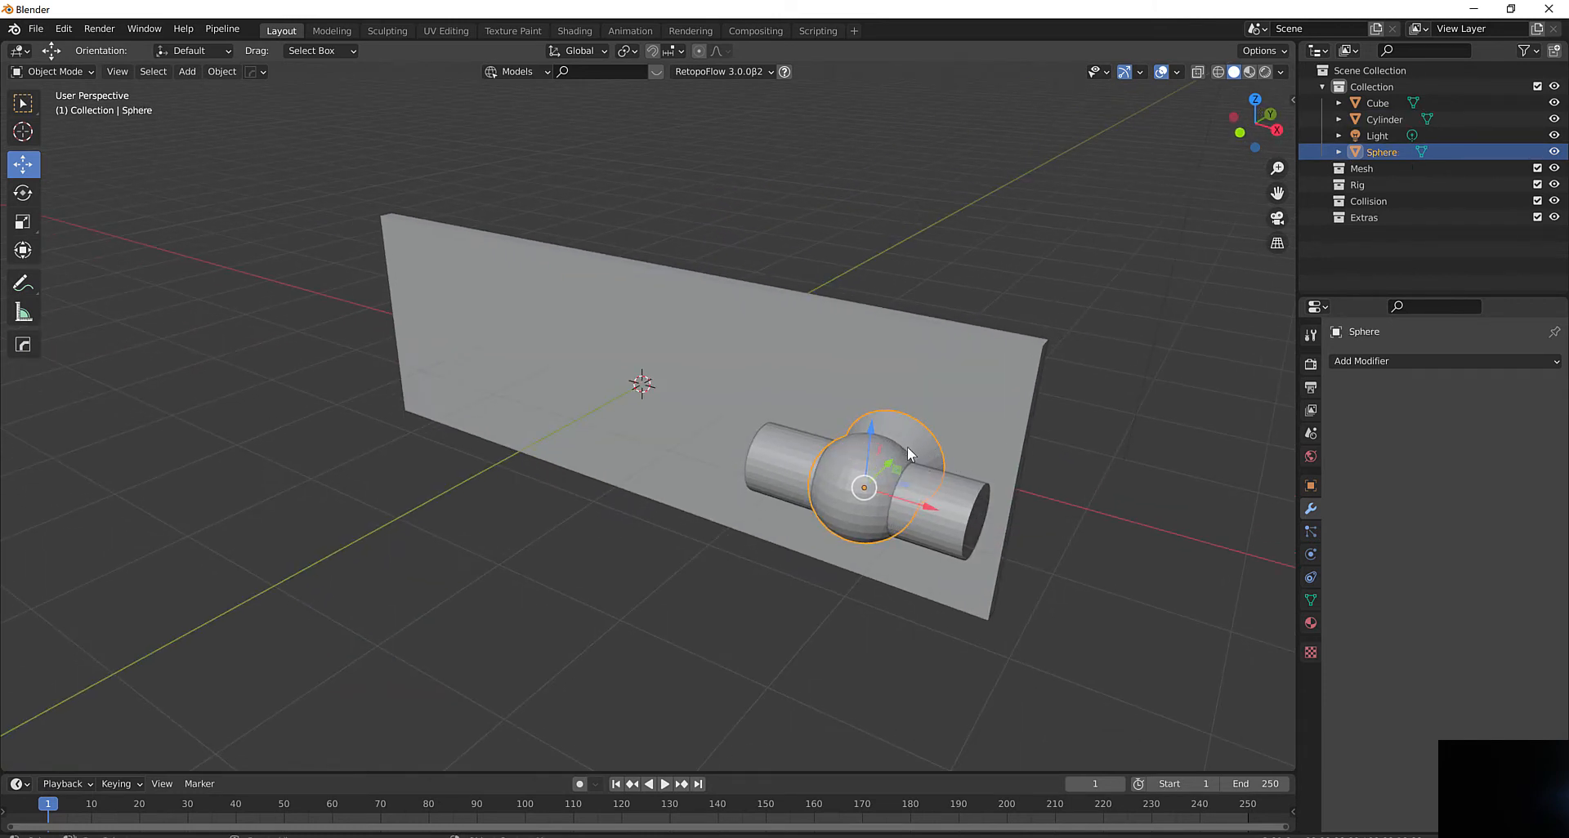
{"action": "key", "text": "shift+d"}
{"action": "right_click", "coordinate": [906, 450]}
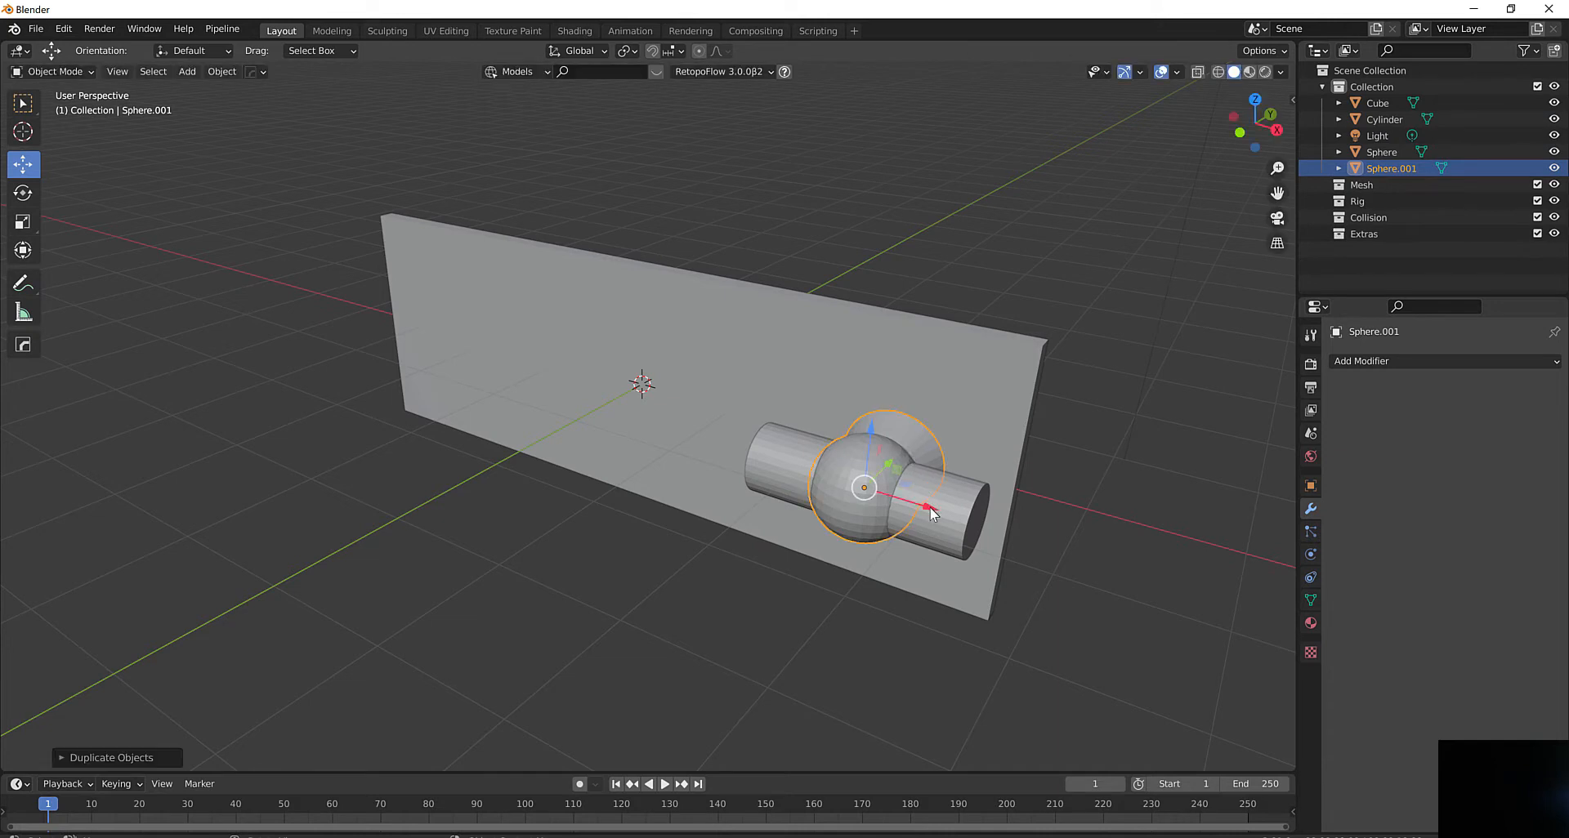
{"action": "left_click_drag", "start_coordinate": [931, 514], "coordinate": [491, 464]}
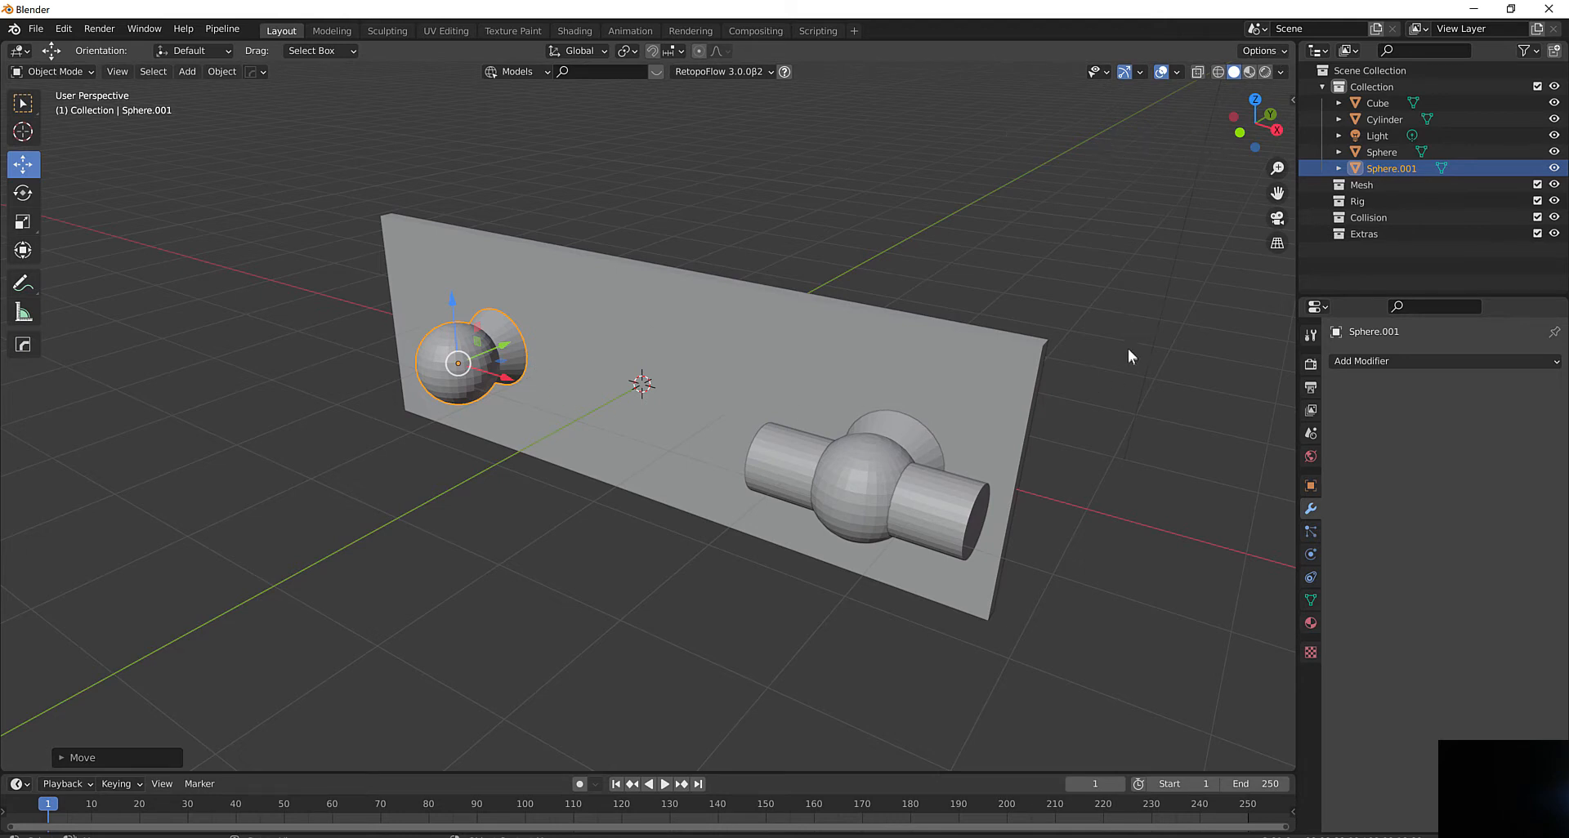
Shift the duplicate knob further along X toward the wall's far end and select the cylinder
{"action": "left_click", "coordinate": [1240, 132]}
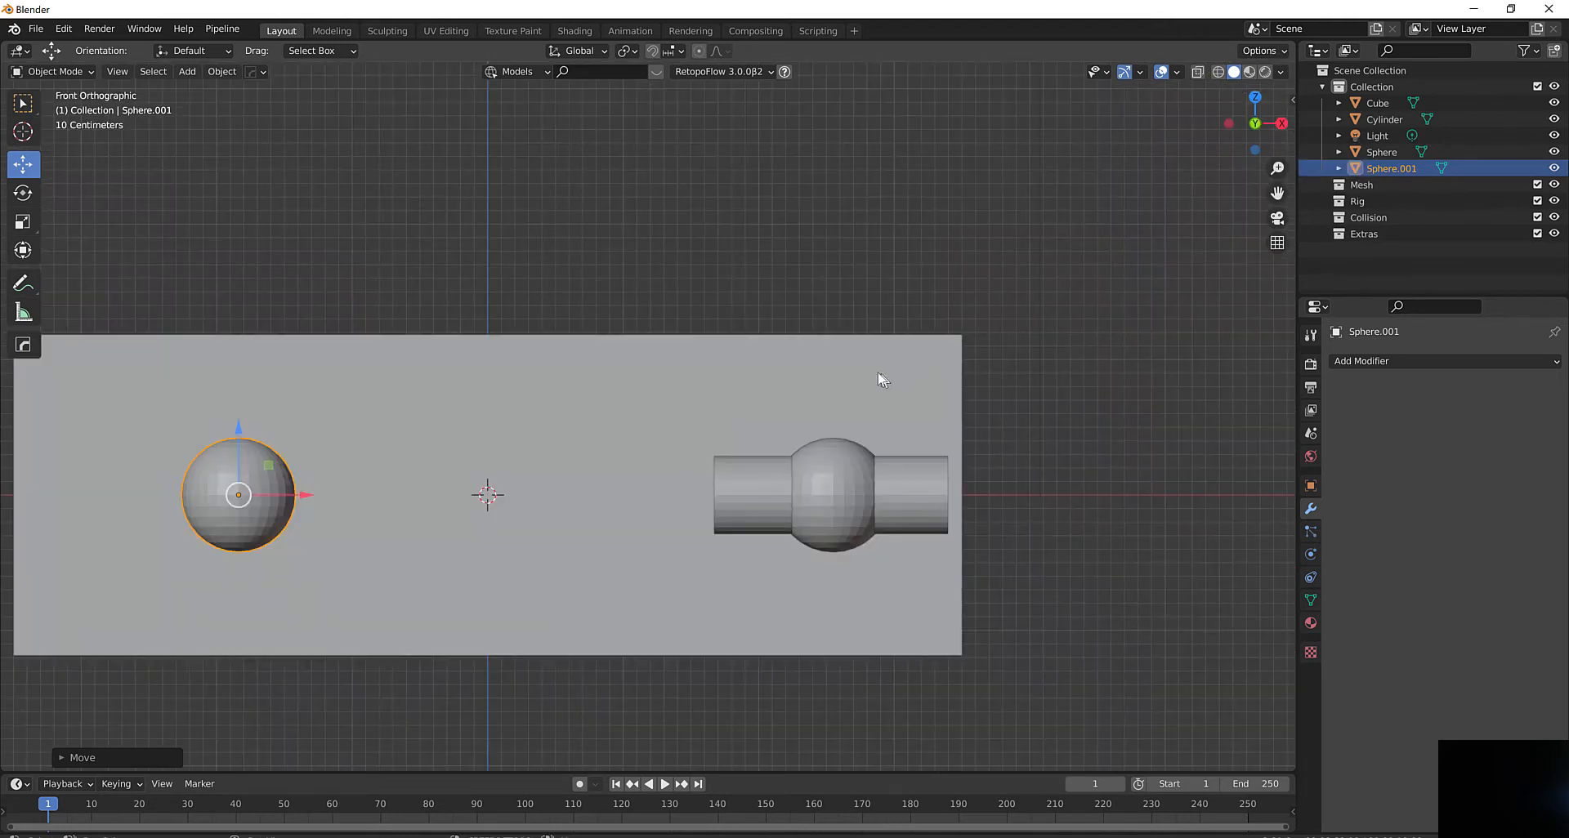
{"action": "middle_click_drag", "start_coordinate": [879, 372], "coordinate": [1134, 258], "text": "shift"}
{"action": "middle_click_drag", "start_coordinate": [1094, 279], "coordinate": [1049, 269], "text": "shift"}
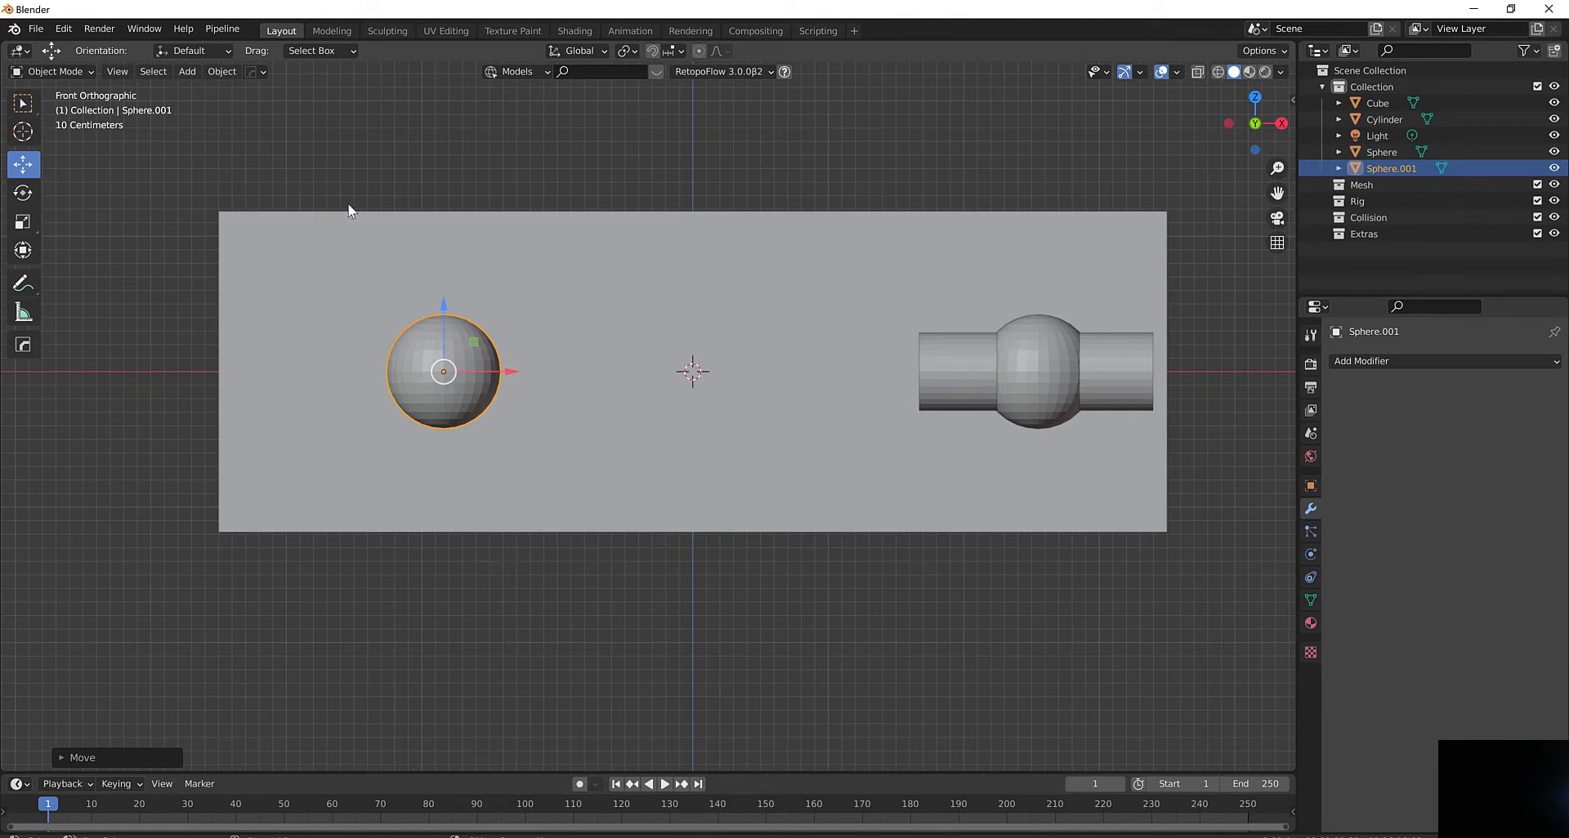
{"action": "left_click_drag", "start_coordinate": [509, 377], "coordinate": [424, 370]}
{"action": "left_click", "coordinate": [923, 376]}
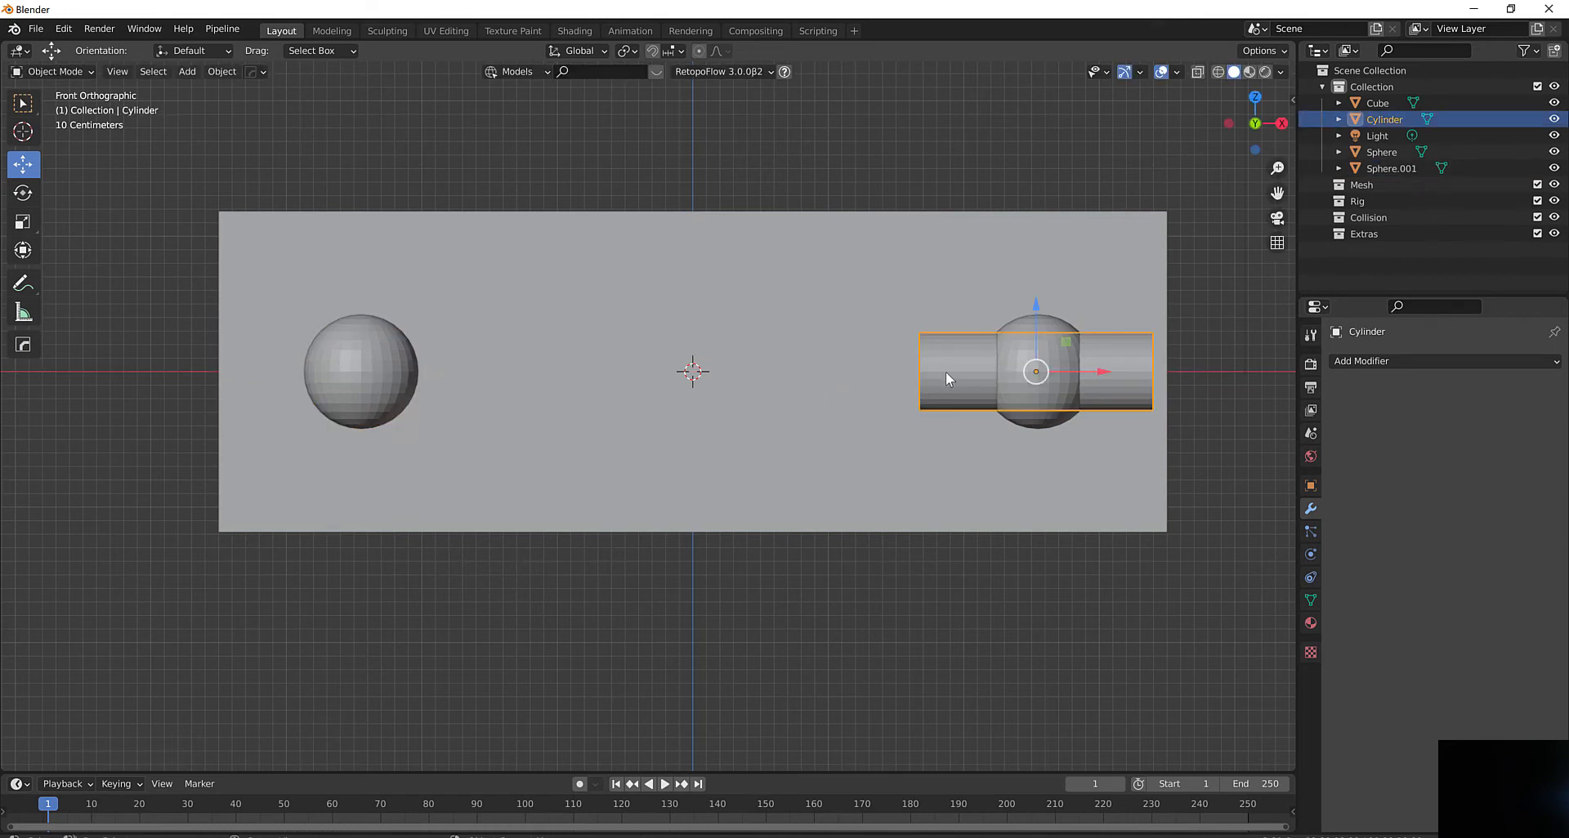
Move the cylinder's inner end ring along X until the bar runs through the second knob and sticks out past it
{"action": "scroll", "coordinate": [944, 371], "scroll_direction": "down", "scroll_amount": 1}
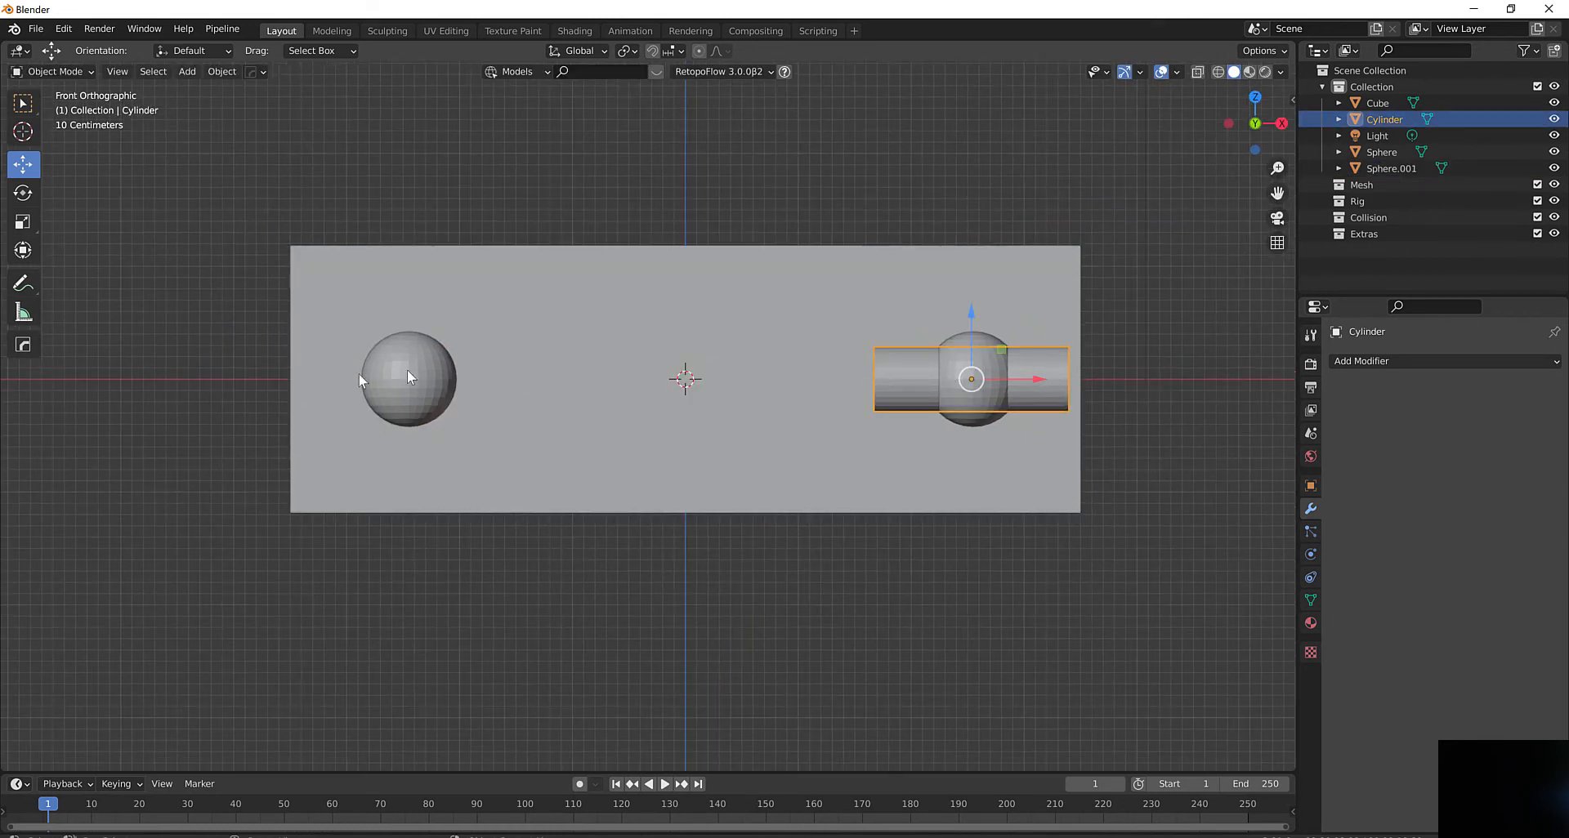
{"action": "middle_click_drag", "start_coordinate": [645, 352], "coordinate": [605, 369]}
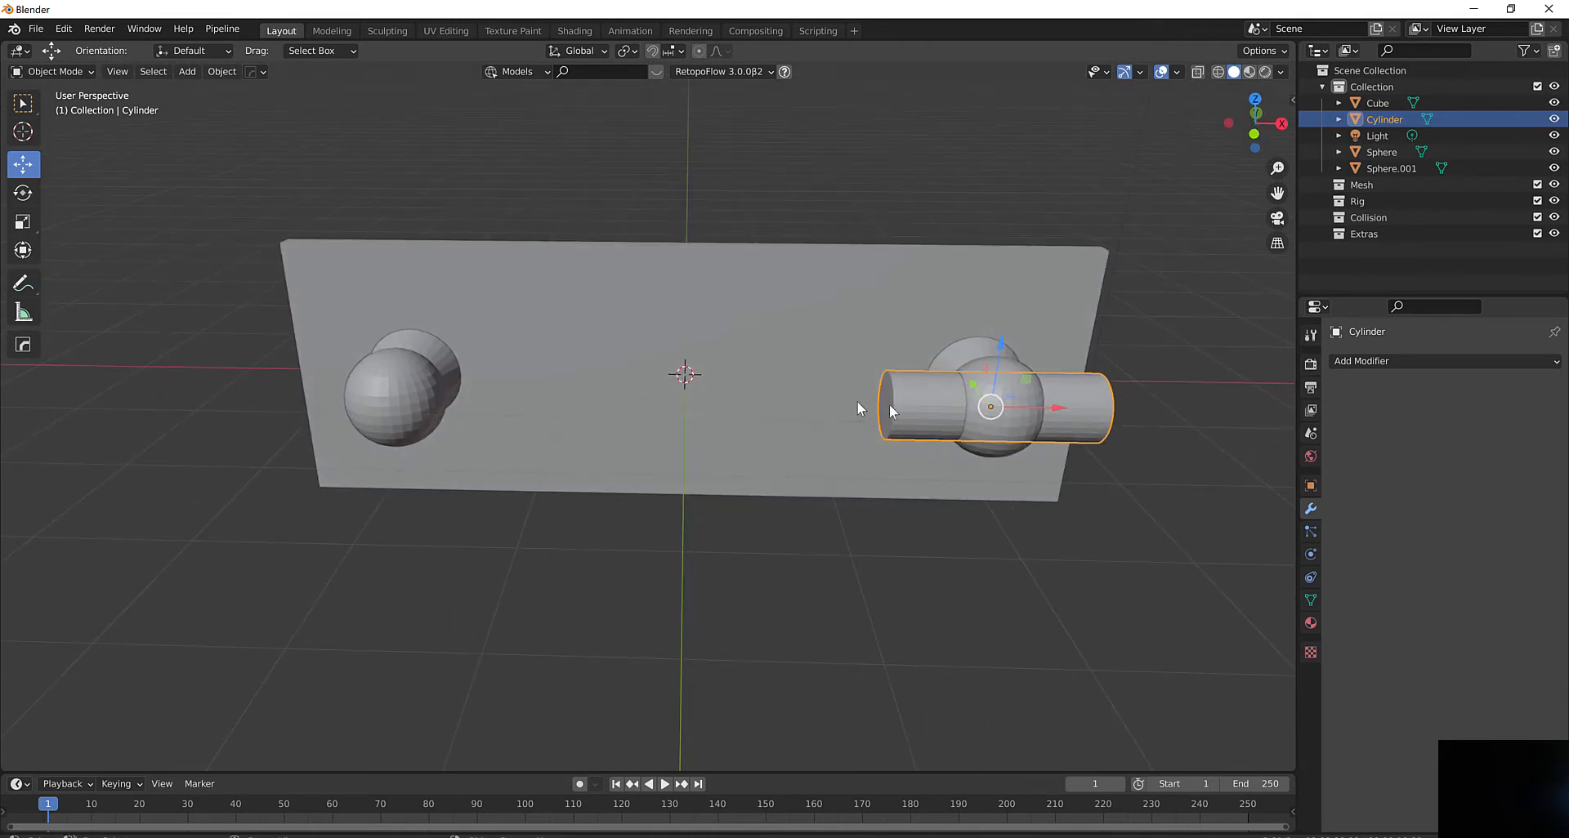
{"action": "left_click", "coordinate": [85, 72]}
{"action": "left_click", "coordinate": [49, 107]}
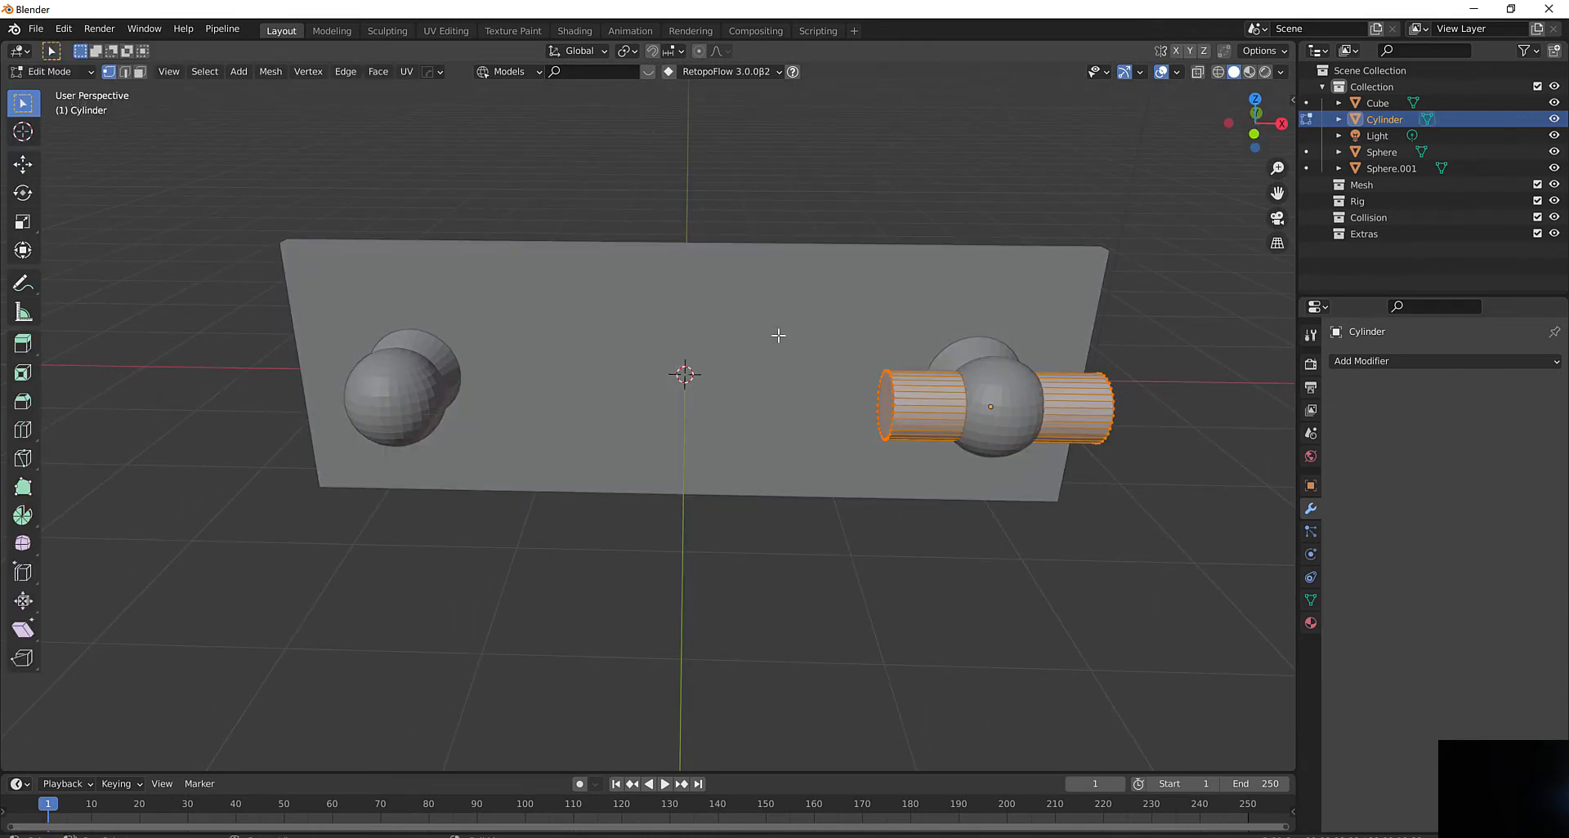
{"action": "left_click_drag", "start_coordinate": [778, 335], "coordinate": [921, 474]}
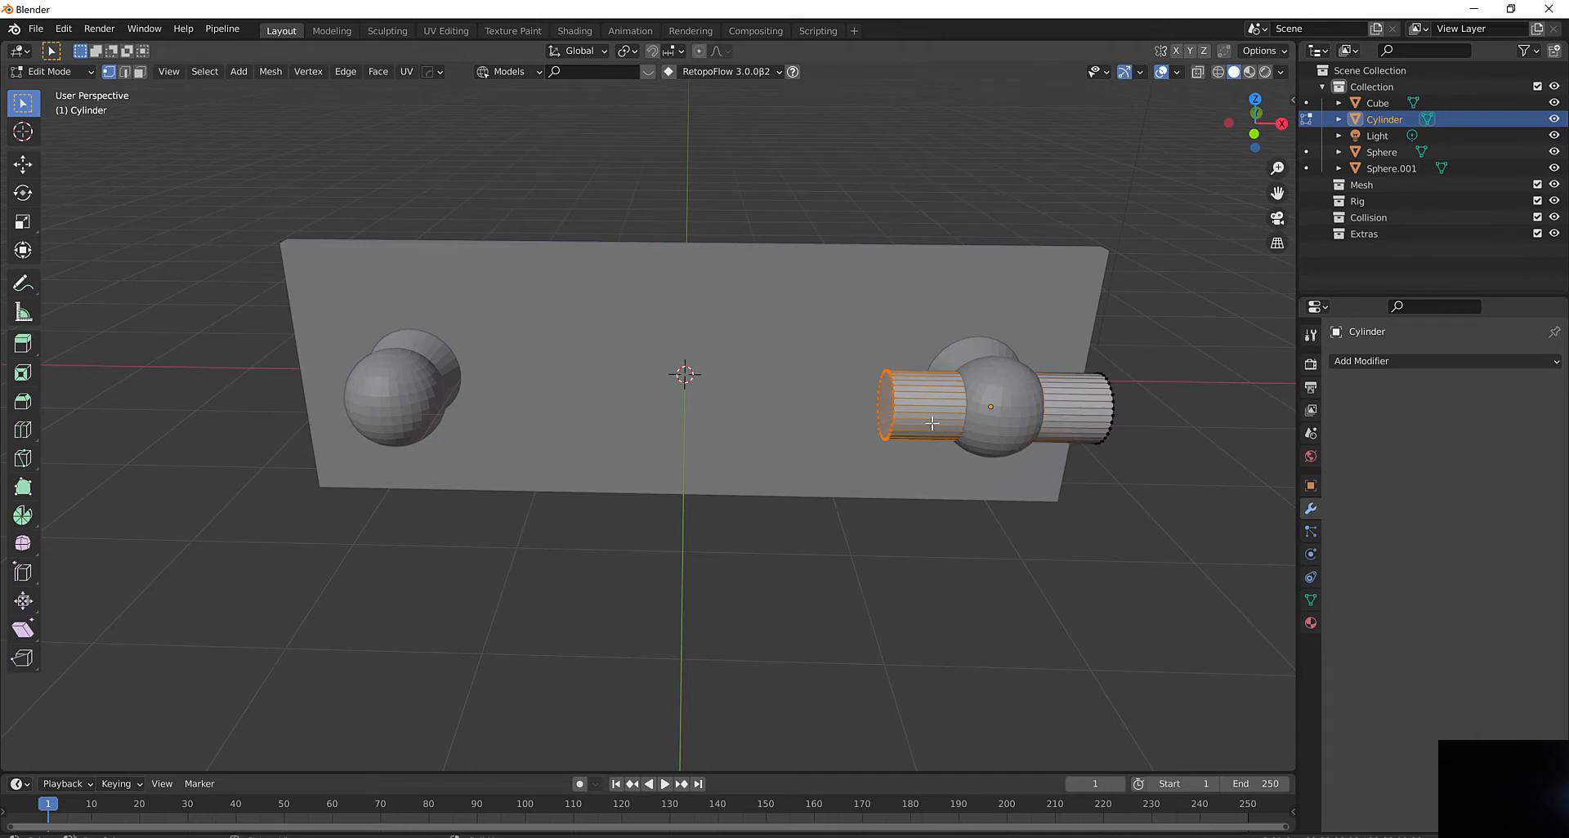
{"action": "key", "text": "g"}
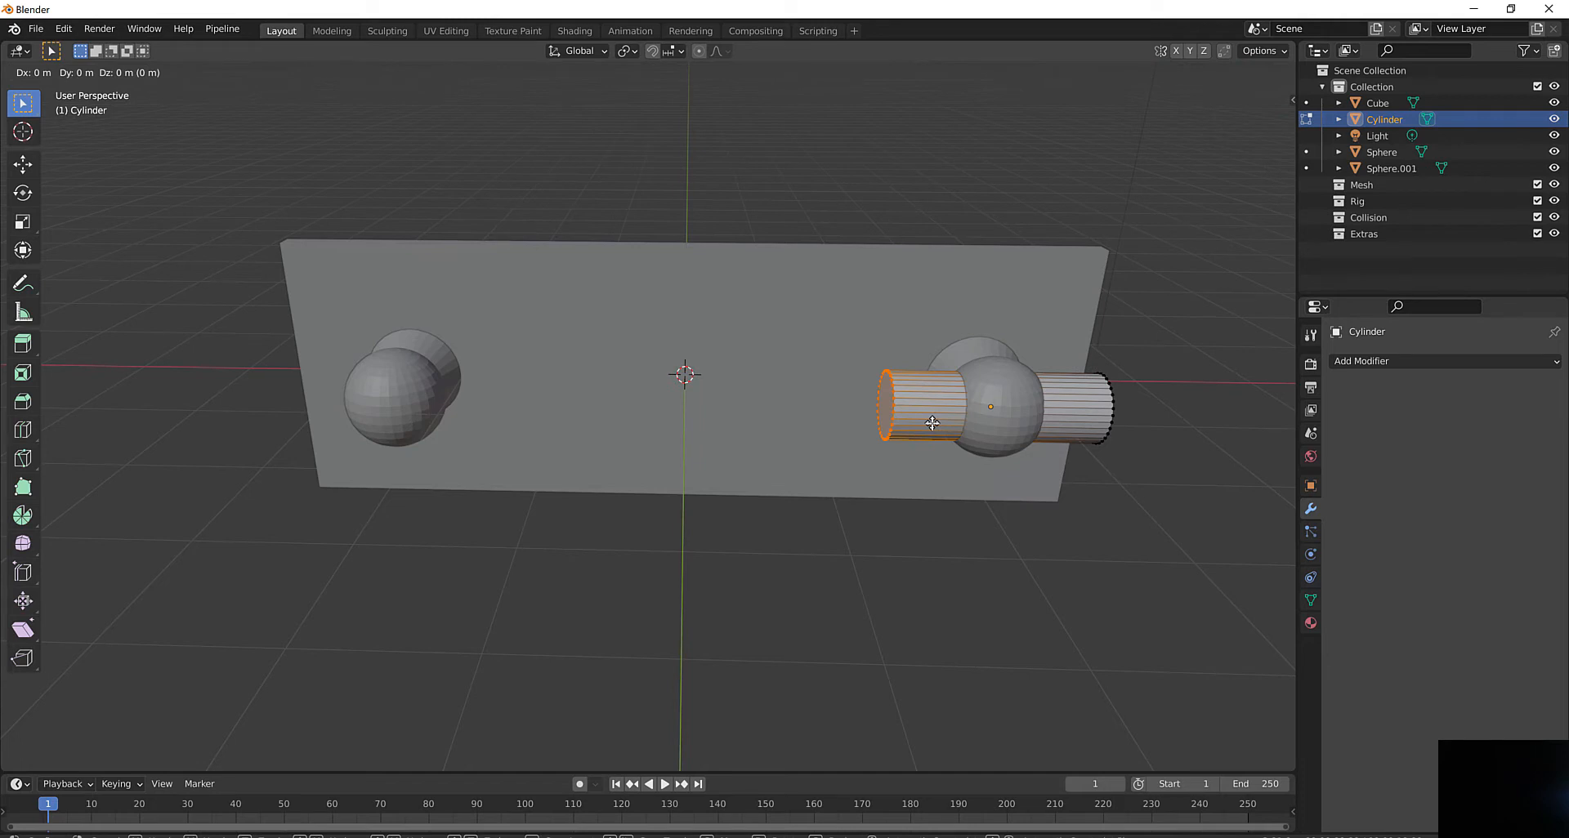
{"action": "key", "text": "x"}
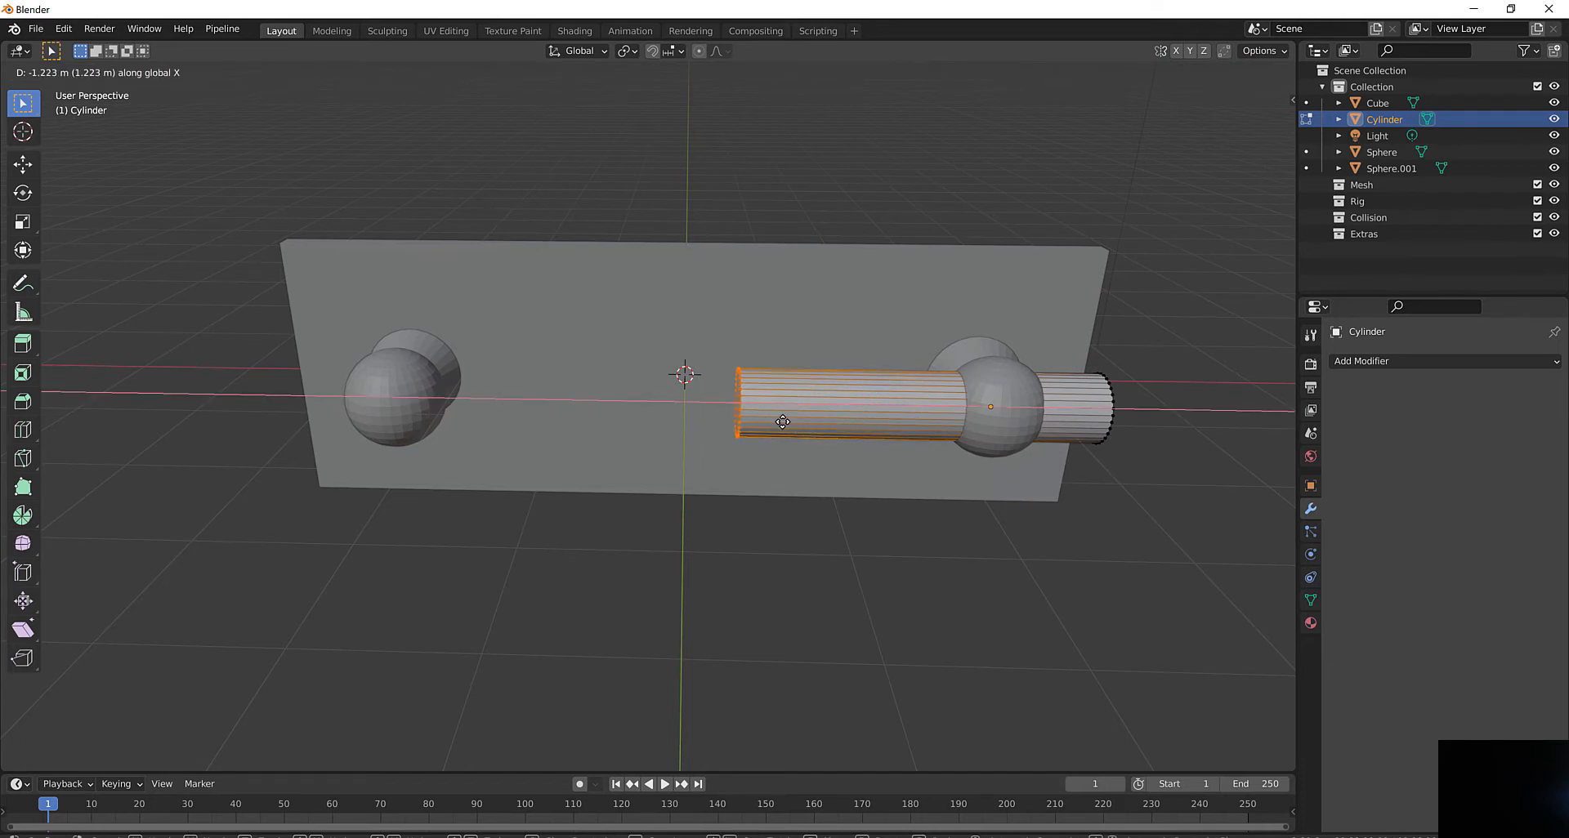
{"action": "left_click", "coordinate": [366, 444]}
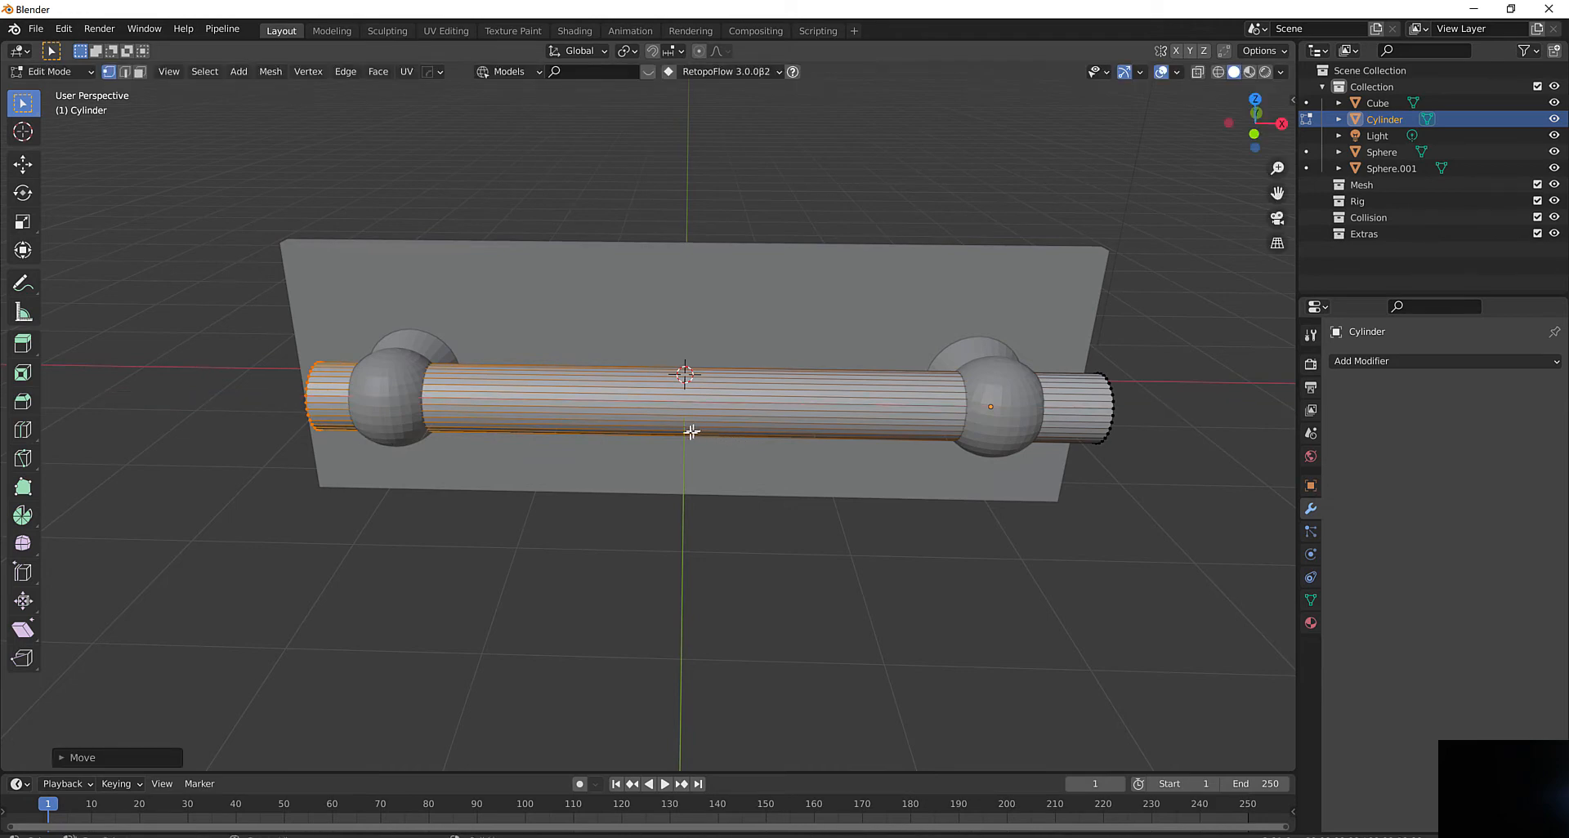
Nudge the stretched end of the bar slightly further outward along X in the front view
{"action": "mouse_move", "coordinate": [690, 431]}
{"action": "middle_mouse_down"}
{"action": "mouse_move", "coordinate": [550, 424]}
{"action": "mouse_move", "coordinate": [735, 360]}
{"action": "mouse_move", "coordinate": [784, 375]}
{"action": "mouse_move", "coordinate": [662, 404]}
{"action": "mouse_move", "coordinate": [690, 403]}
{"action": "middle_mouse_up"}
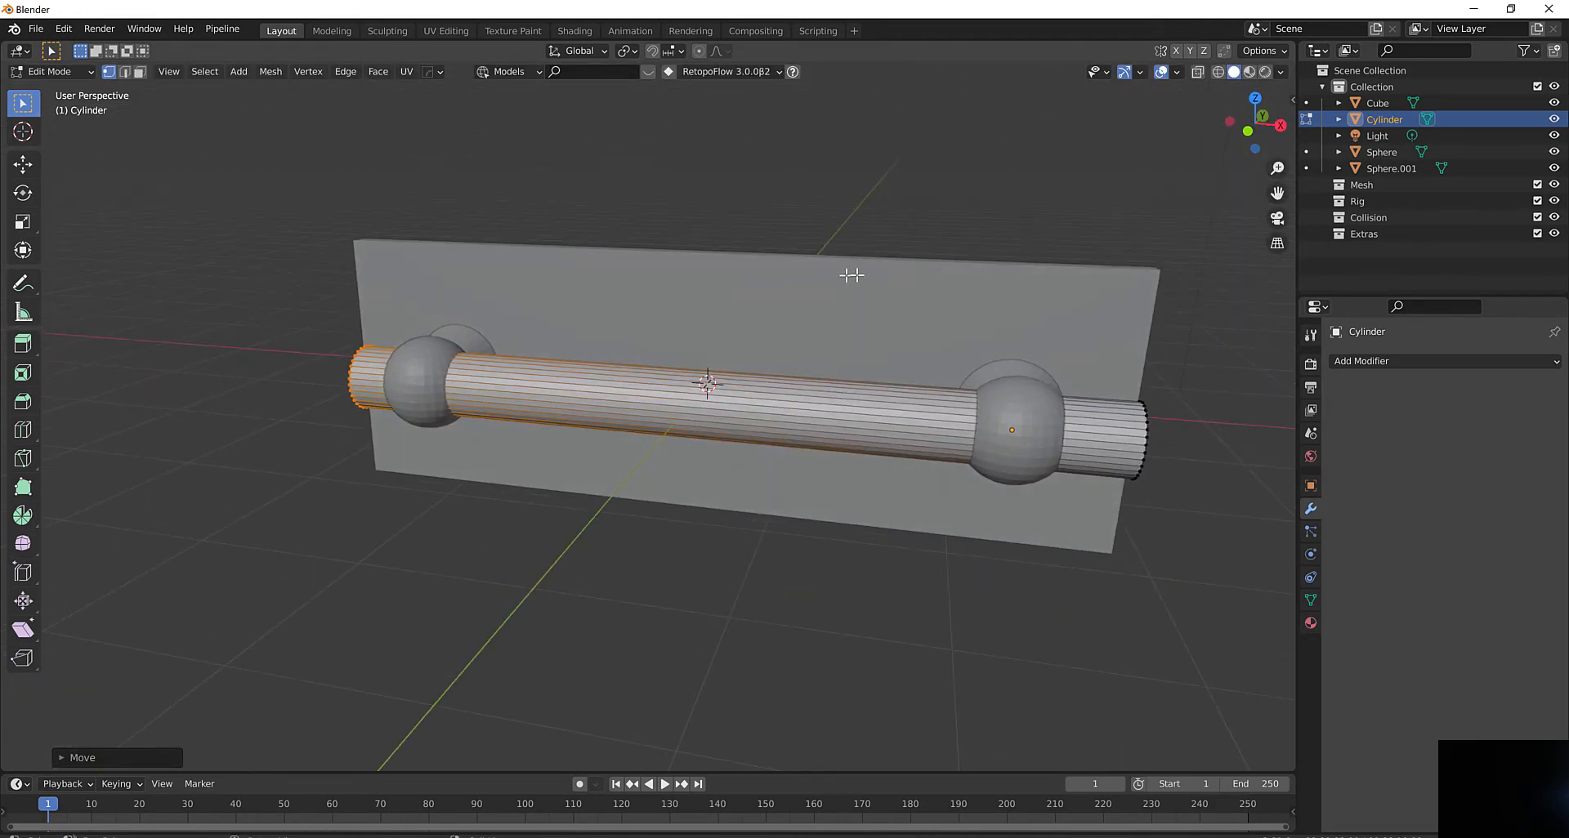
{"action": "left_click", "coordinate": [1248, 133]}
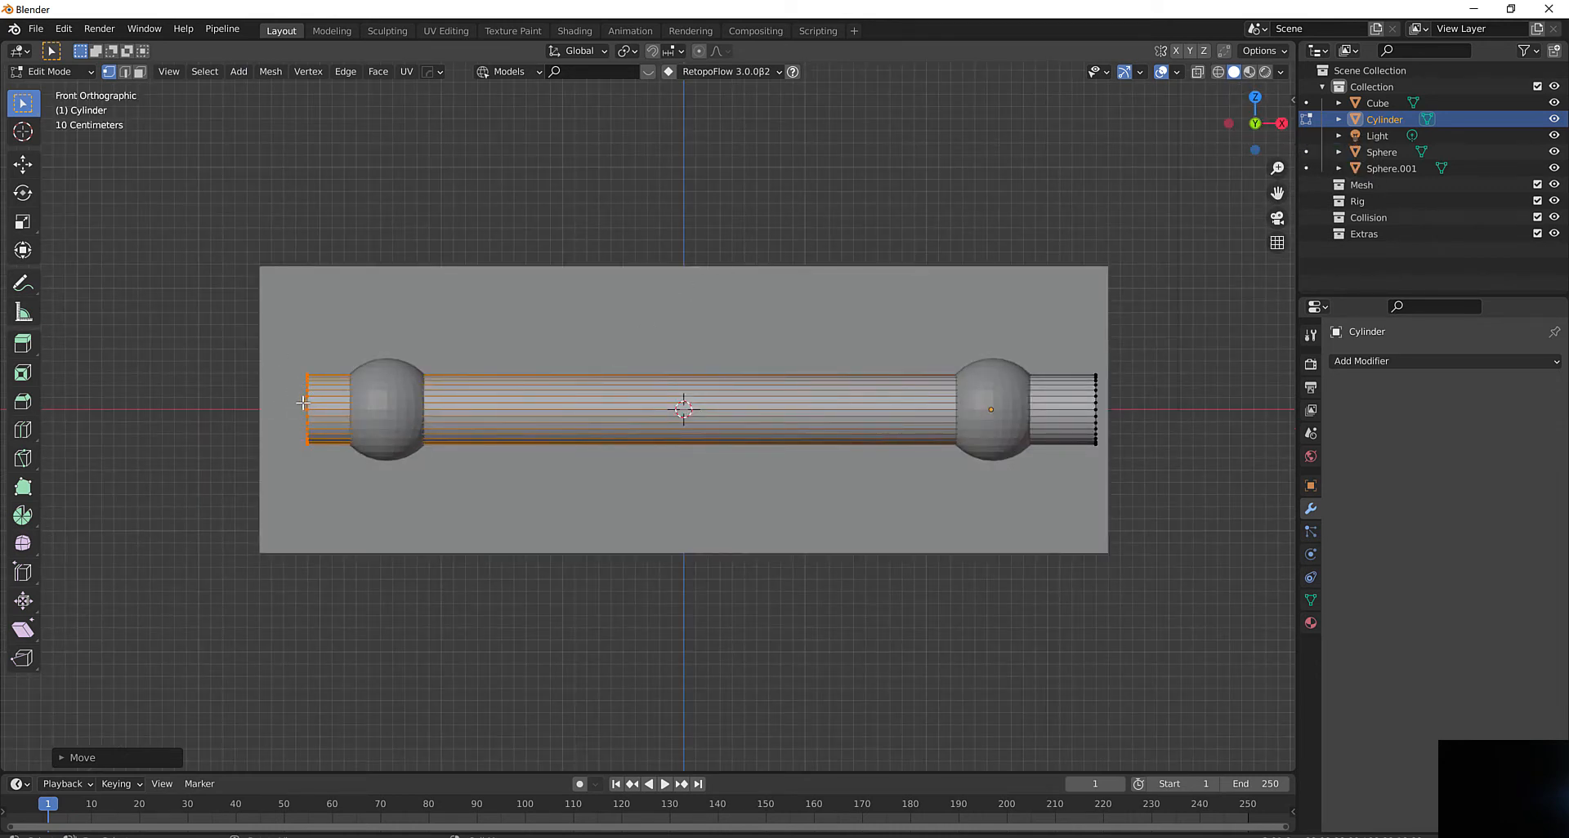
{"action": "left_click", "coordinate": [22, 166]}
{"action": "left_click_drag", "start_coordinate": [374, 408], "coordinate": [341, 412]}
{"action": "middle_click_drag", "start_coordinate": [374, 270], "coordinate": [417, 337]}
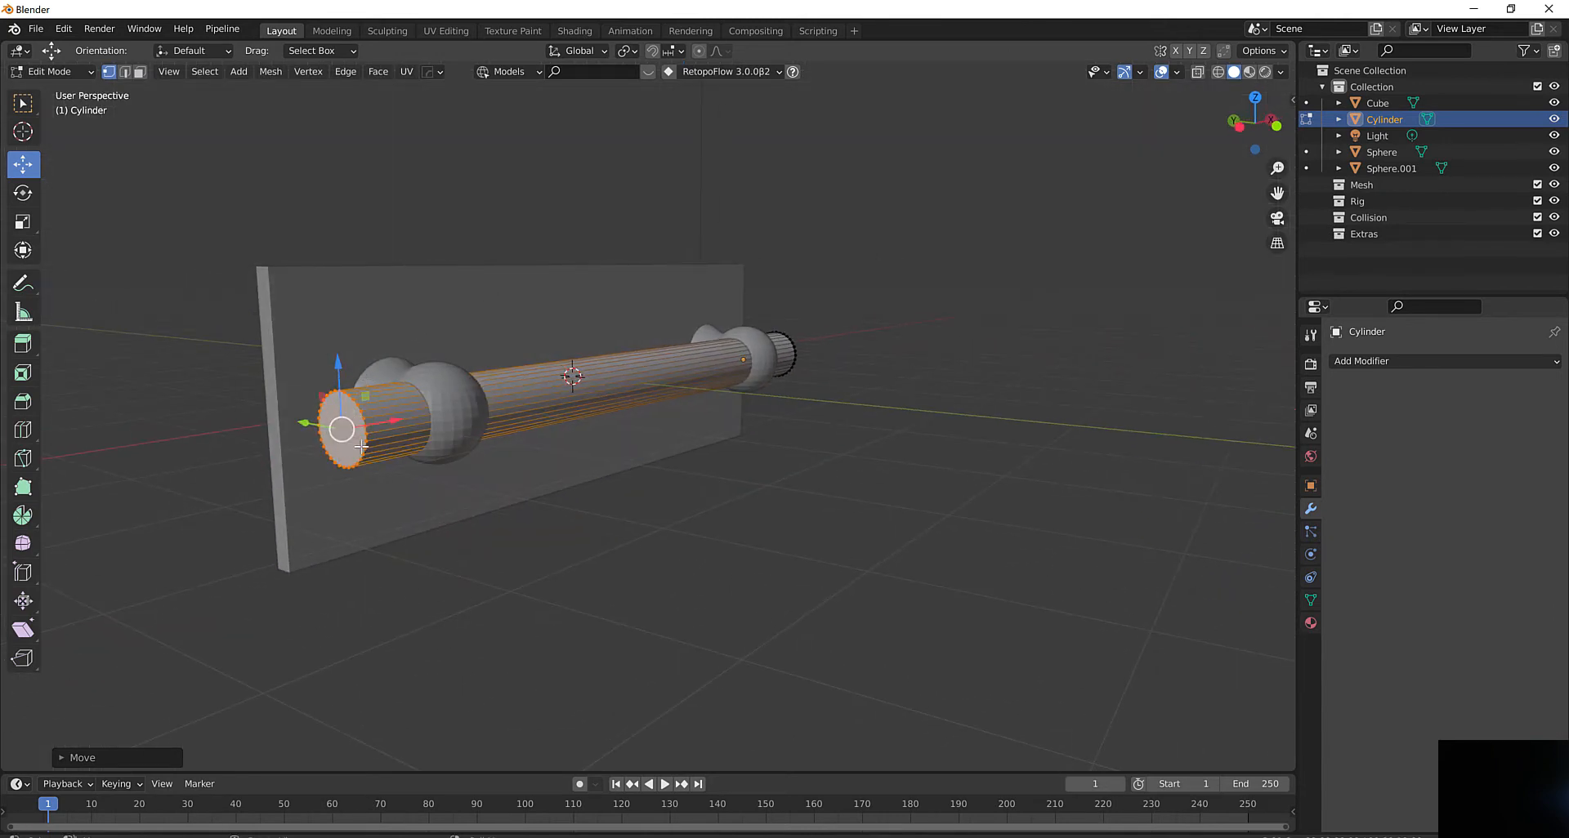
{"action": "middle_click_drag", "start_coordinate": [342, 406], "coordinate": [416, 425], "text": "shift"}
{"action": "scroll", "coordinate": [416, 425], "scroll_direction": "up", "scroll_amount": 1}
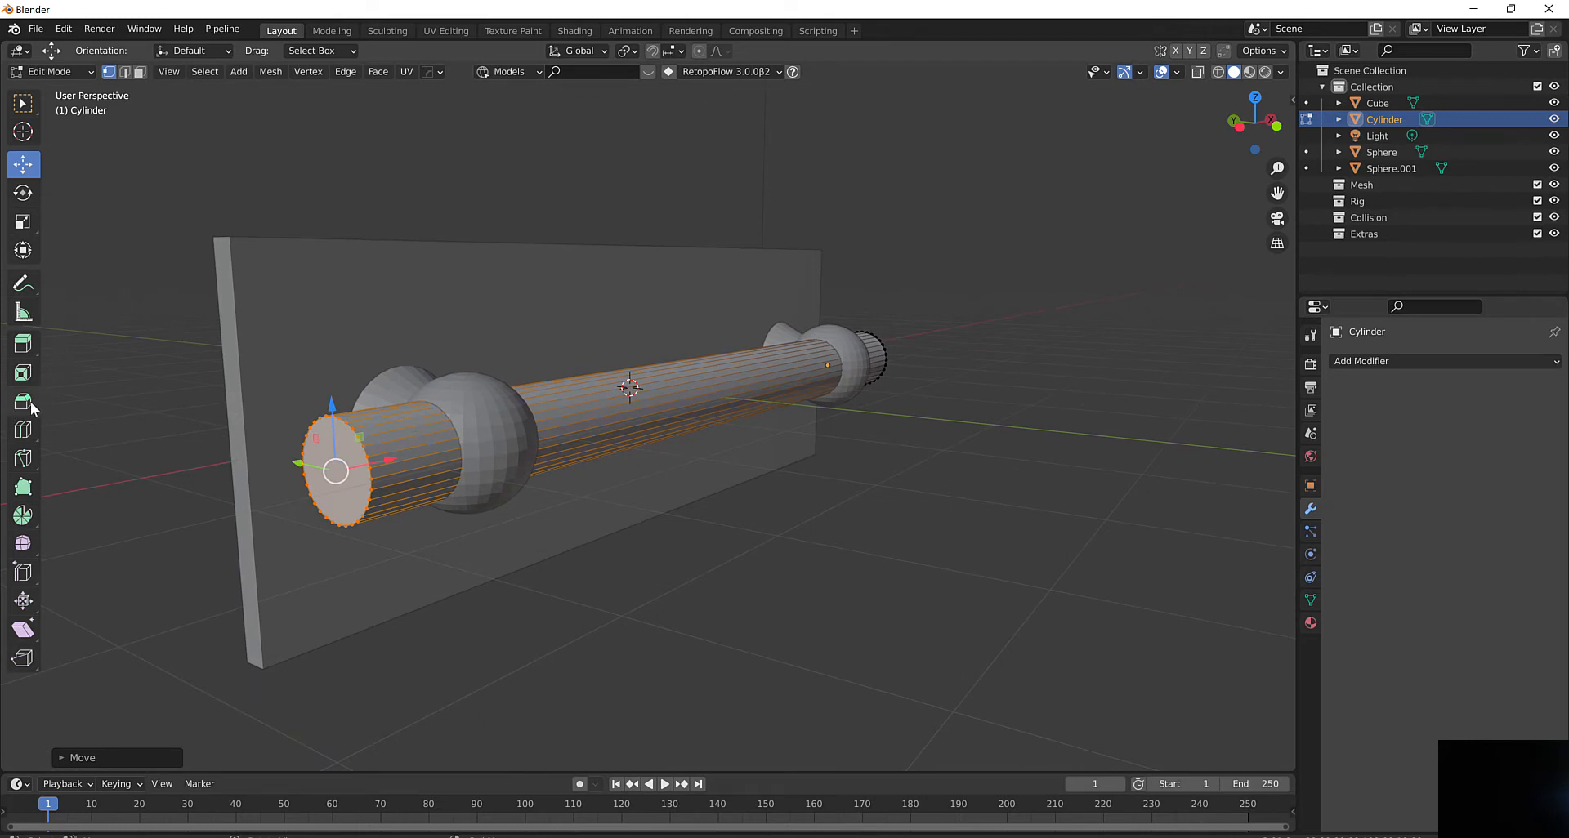
Turn on X-ray and add the bar's opposite end ring to the vertex selection
{"action": "middle_click_drag", "start_coordinate": [724, 406], "coordinate": [776, 345]}
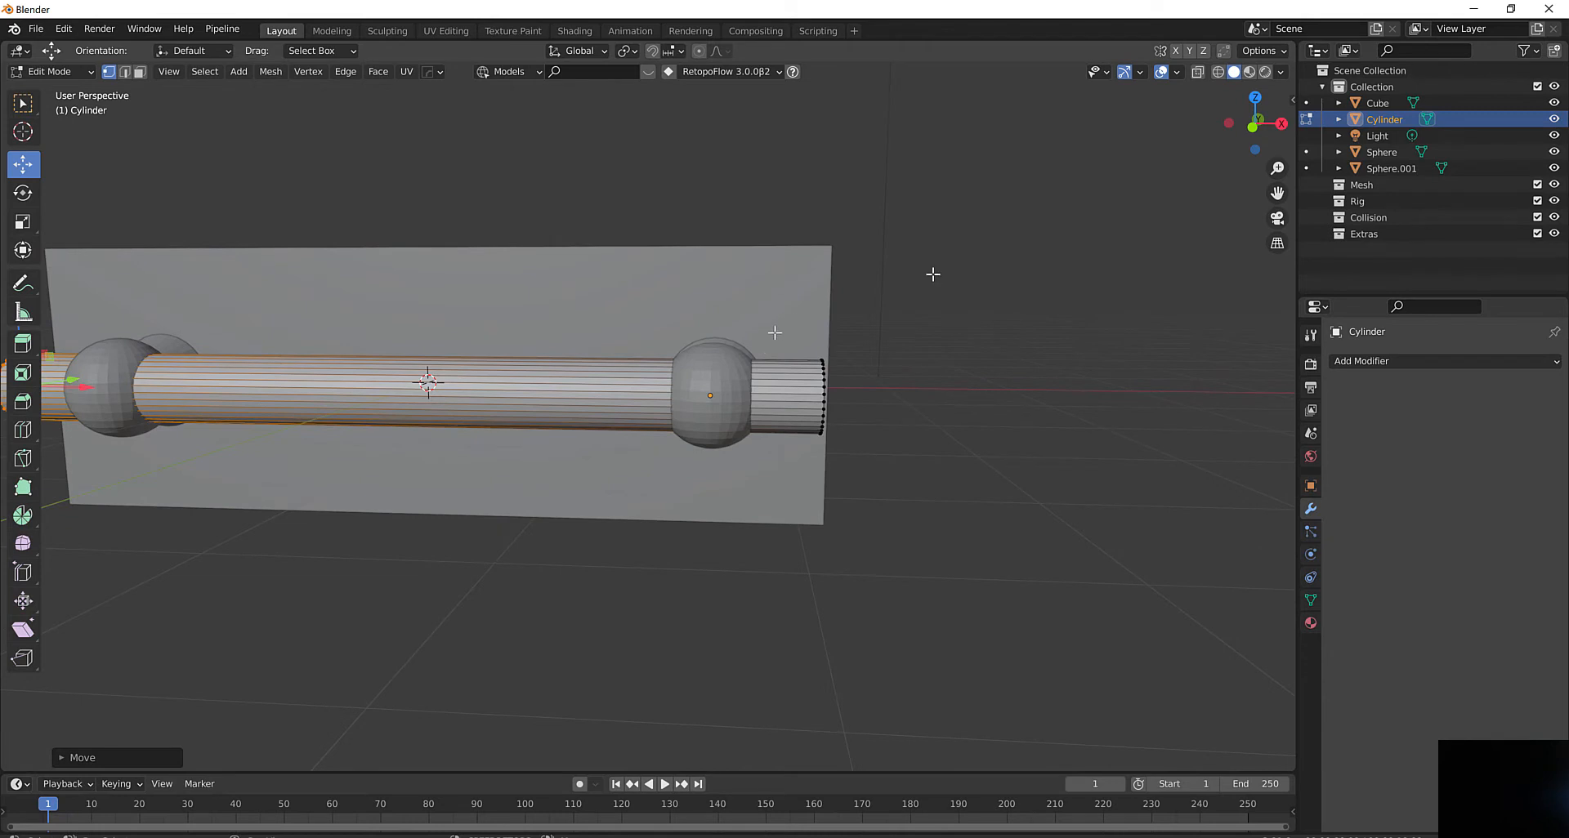
{"action": "left_click", "coordinate": [1196, 72]}
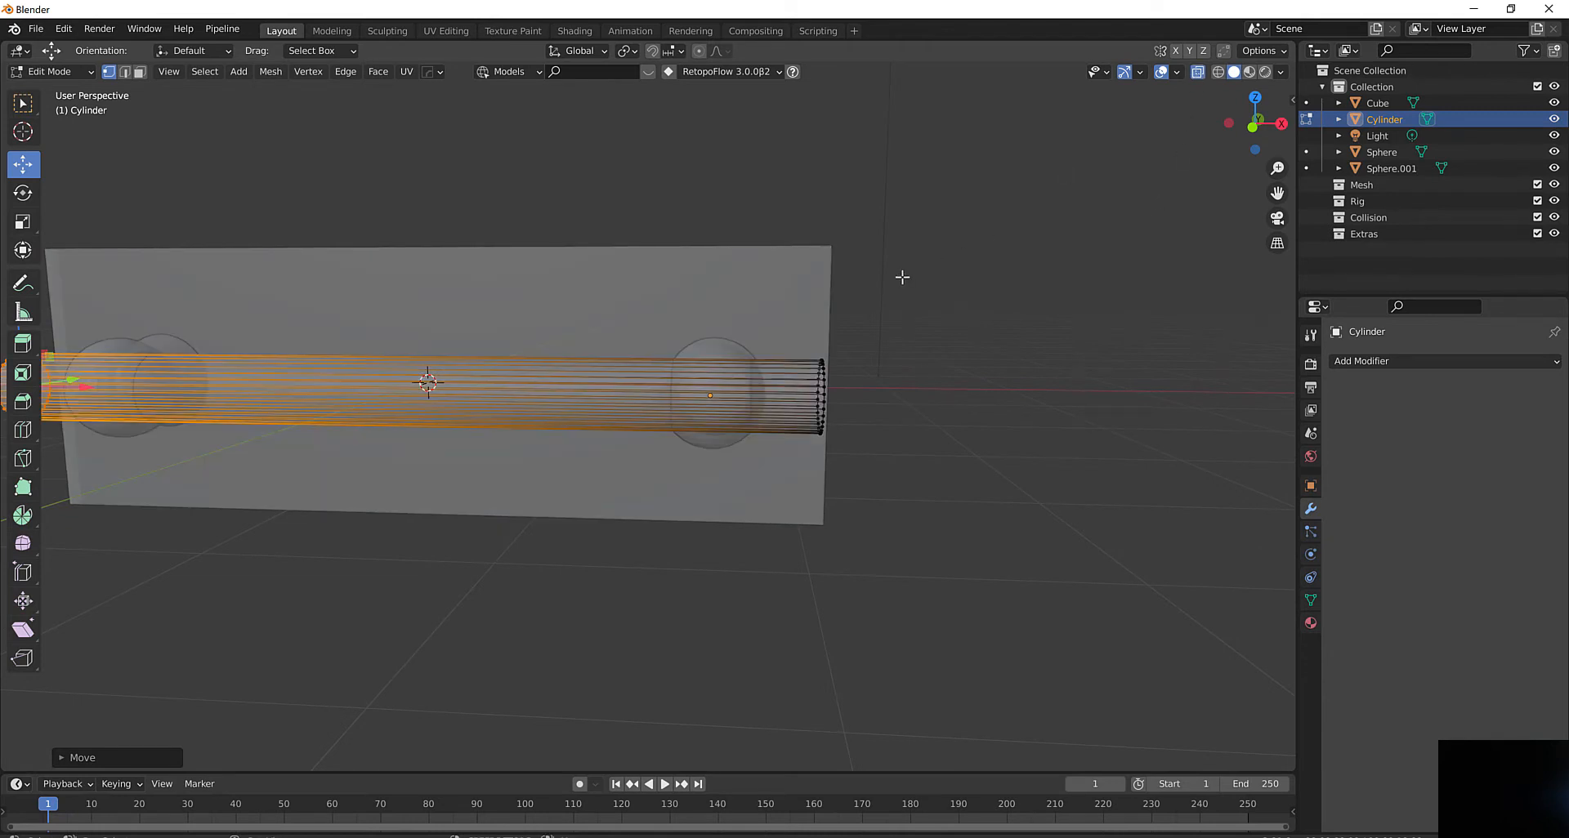
{"action": "middle_click_drag", "start_coordinate": [904, 273], "coordinate": [1008, 267]}
{"action": "left_click_drag", "start_coordinate": [891, 317], "coordinate": [972, 469], "text": "shift"}
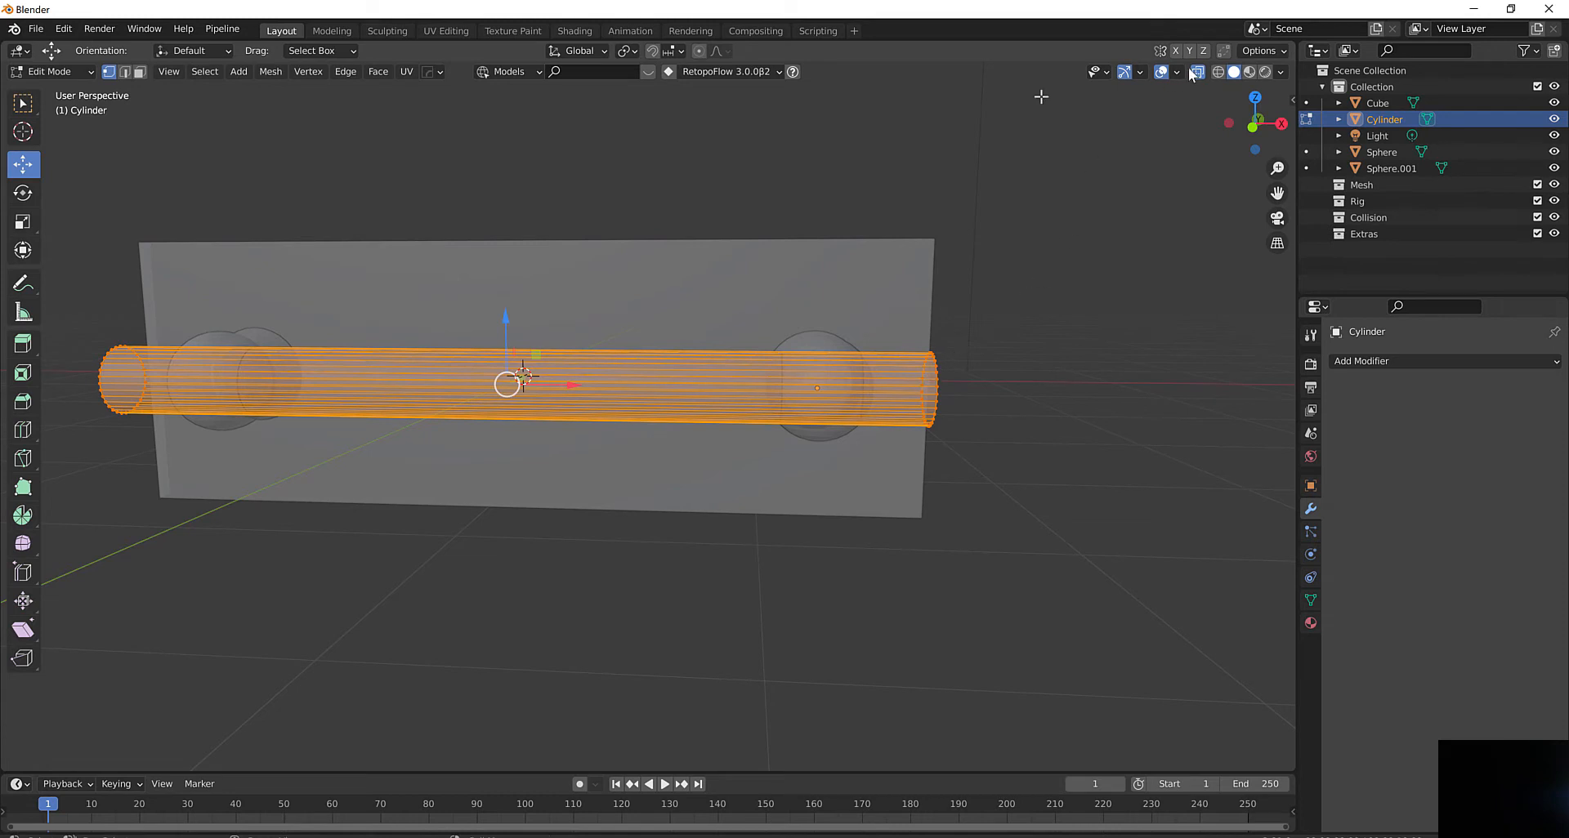
Try to bevel the bar with the vertices of both ends selected
{"action": "left_click", "coordinate": [22, 403]}
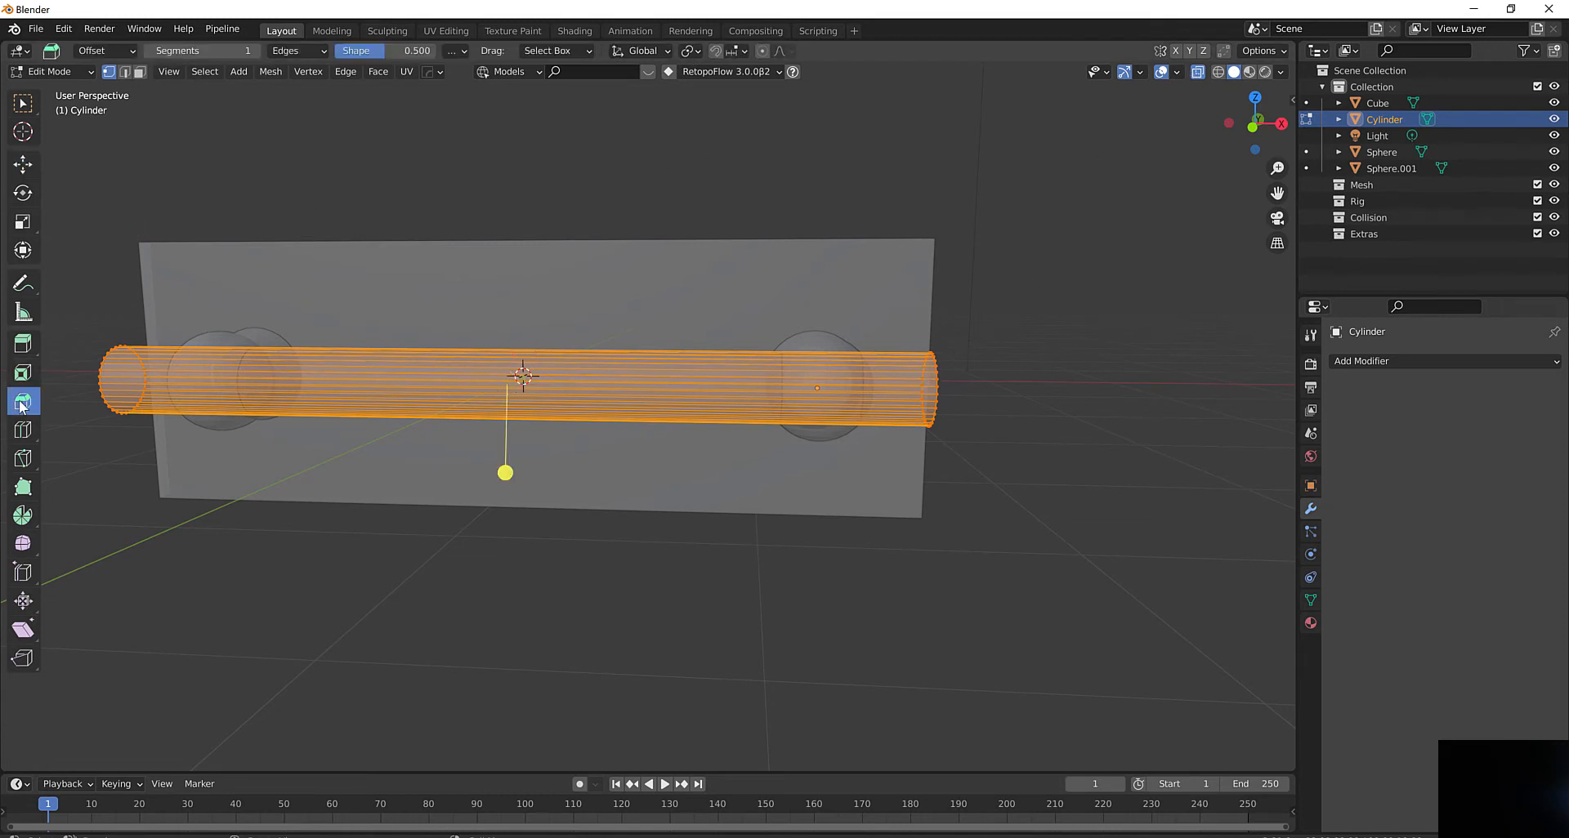
{"action": "middle_click_drag", "start_coordinate": [424, 396], "coordinate": [580, 389]}
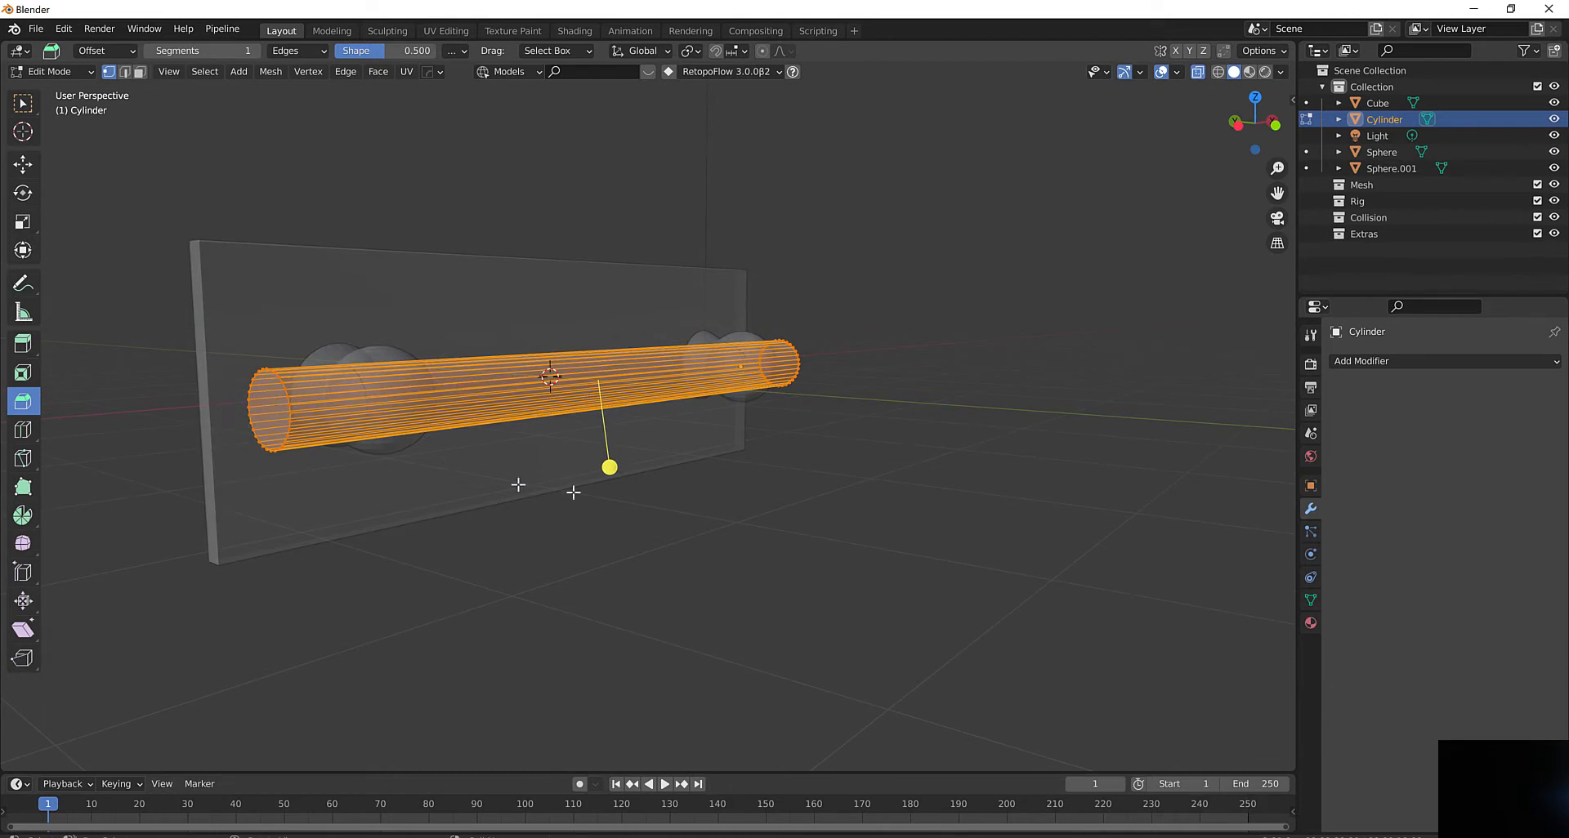
{"action": "mouse_move", "coordinate": [609, 467]}
{"action": "left_mouse_down"}
{"action": "mouse_move", "coordinate": [610, 416]}
{"action": "mouse_move", "coordinate": [637, 467]}
{"action": "mouse_move", "coordinate": [602, 455]}
{"action": "left_mouse_up"}
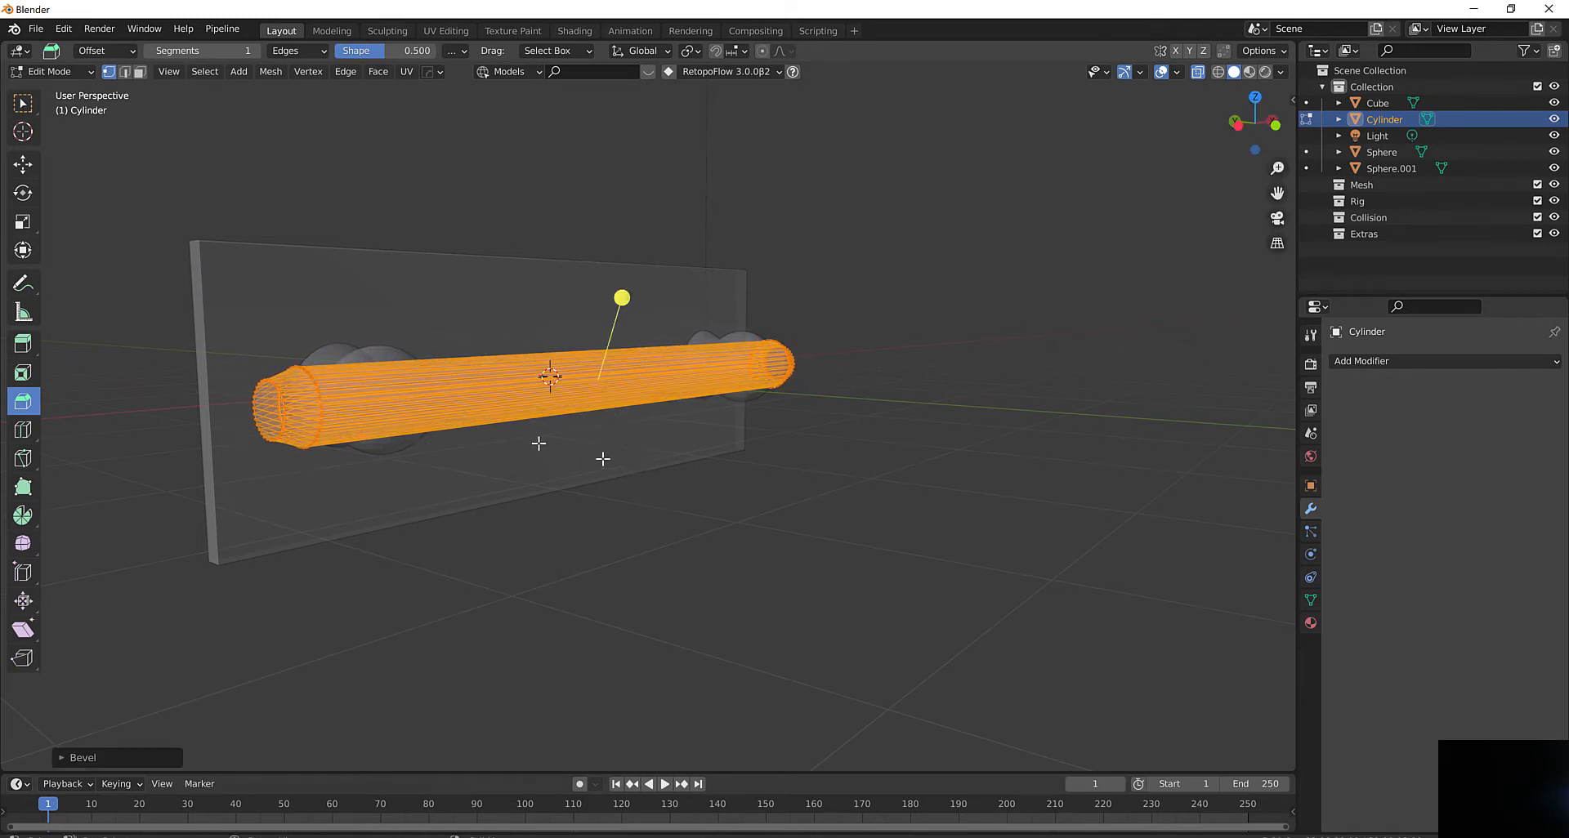
{"action": "scroll", "coordinate": [572, 441], "scroll_direction": "up", "scroll_amount": 5}
{"action": "middle_click_drag", "start_coordinate": [508, 430], "coordinate": [570, 449], "text": "shift"}
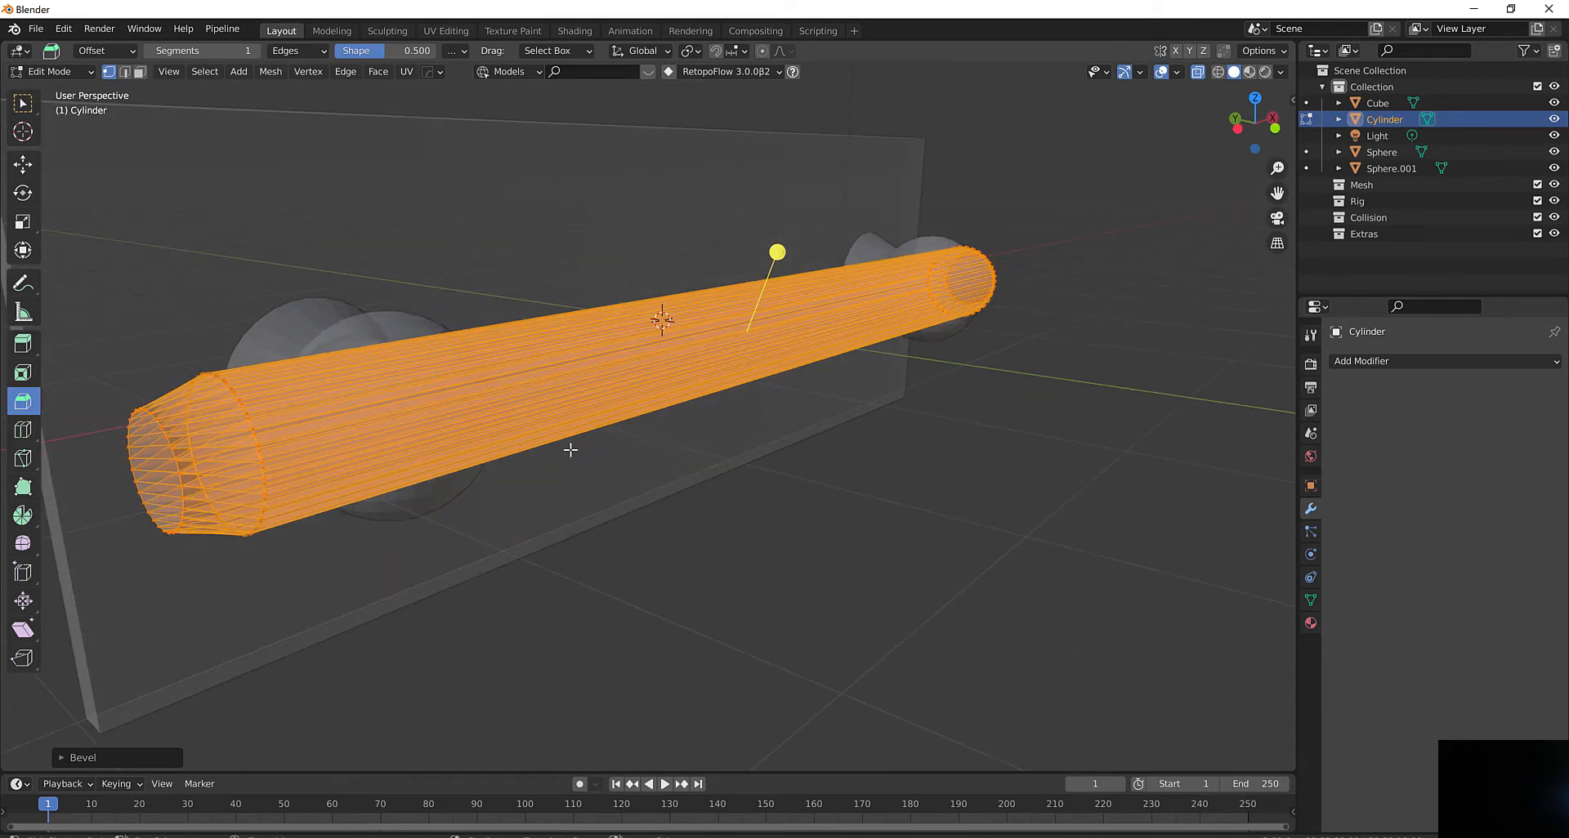
Undo the bevel and the vertex selection on the bar
{"action": "key", "text": "ctrl+z"}
{"action": "key", "text": "ctrl+z"}
{"action": "key", "text": "ctrl+z"}
{"action": "middle_click_drag", "start_coordinate": [637, 518], "coordinate": [566, 579]}
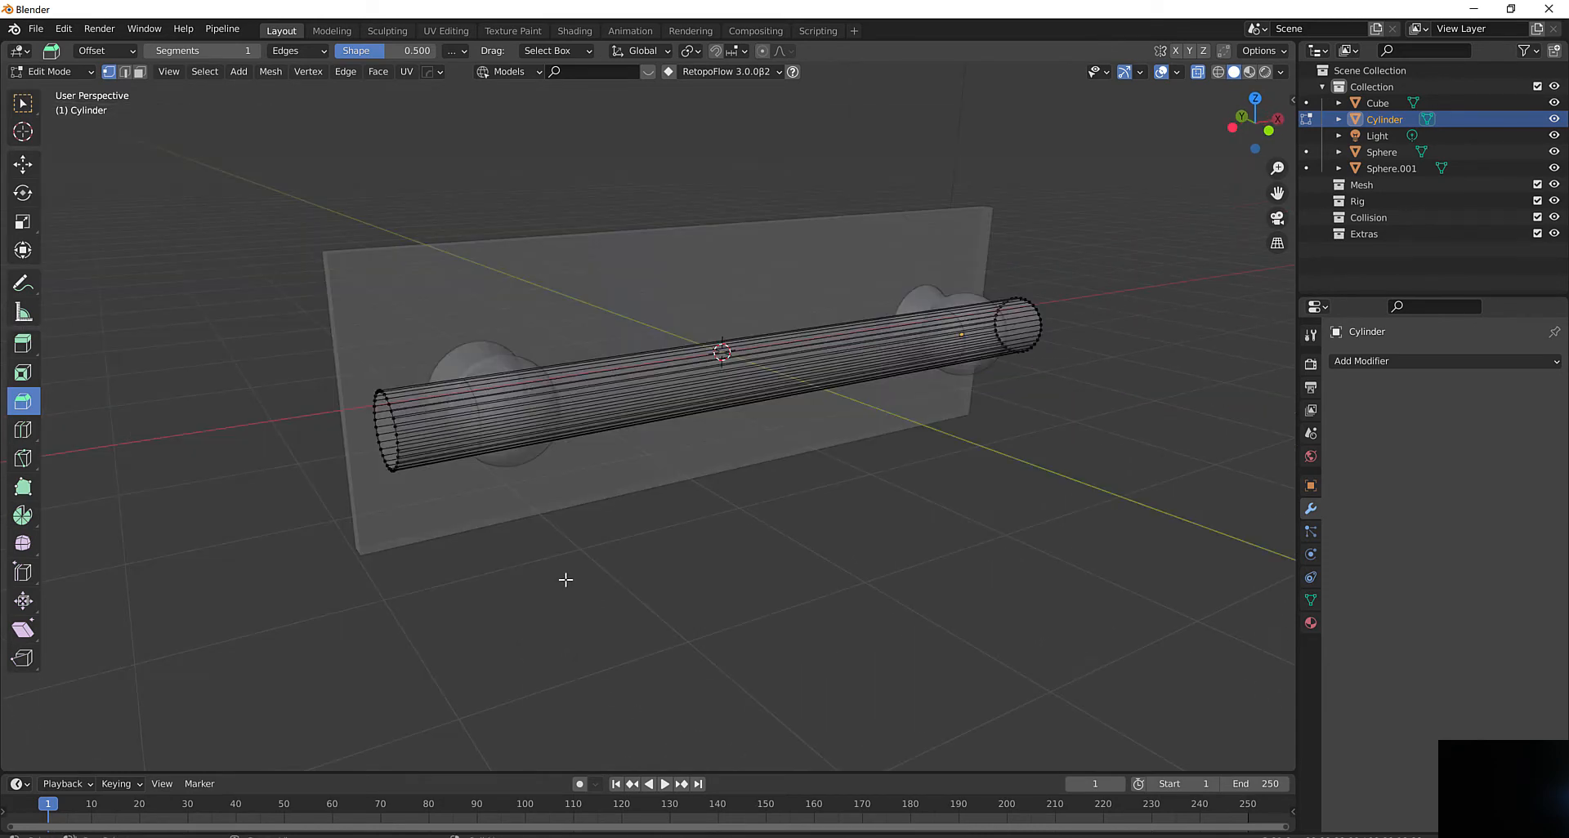
Switch to edge selection and select the circular rim edges at both ends of the bar
{"action": "left_click", "coordinate": [125, 71]}
{"action": "left_click_drag", "start_coordinate": [343, 359], "coordinate": [409, 490]}
{"action": "middle_click_drag", "start_coordinate": [560, 423], "coordinate": [465, 420]}
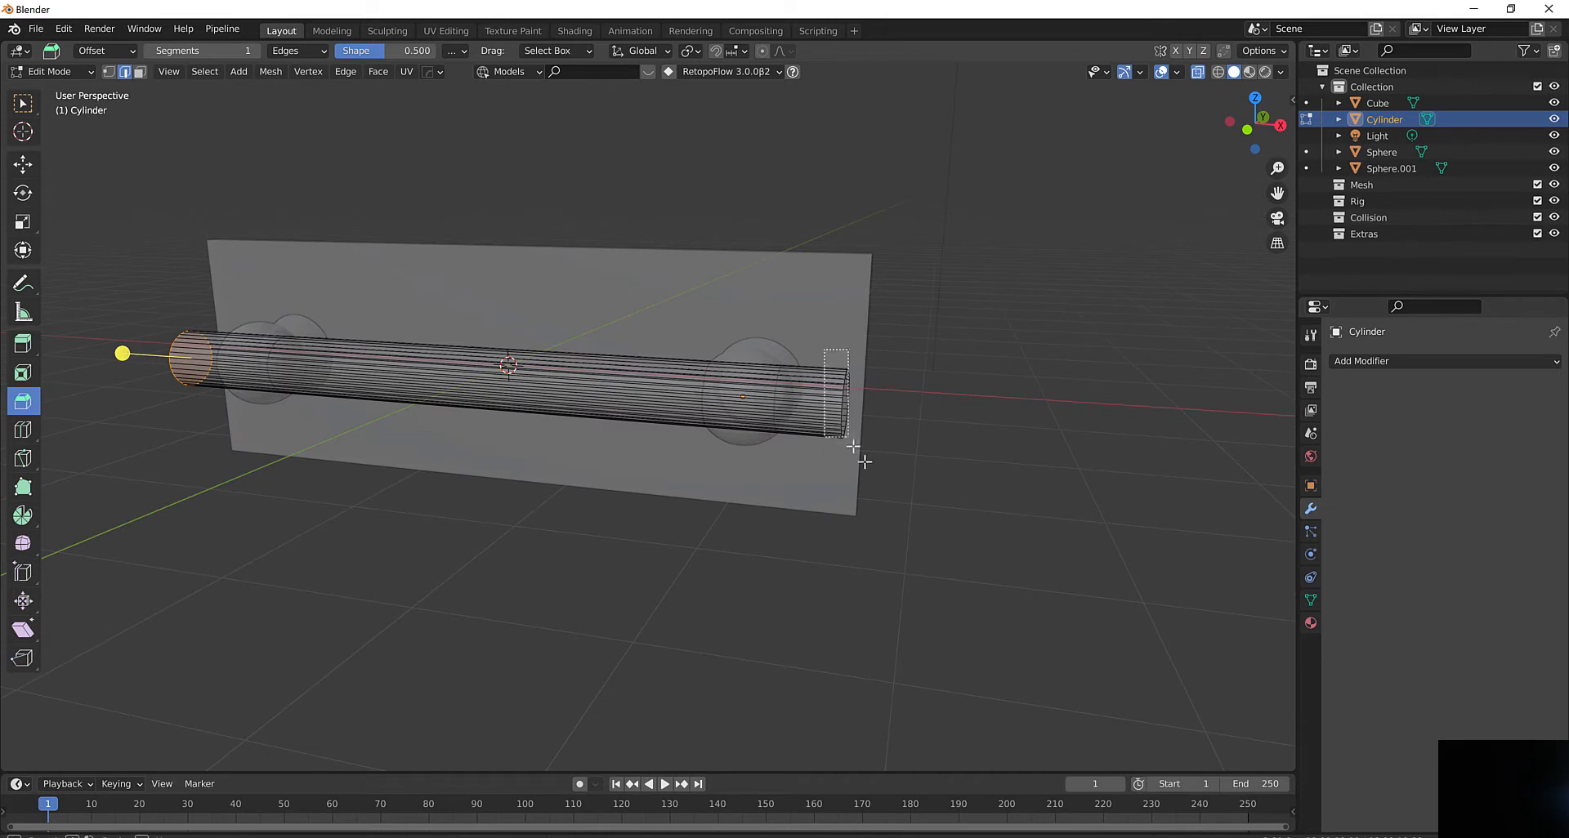
{"action": "left_click", "coordinate": [846, 384], "text": "alt+shift"}
{"action": "middle_click_drag", "start_coordinate": [846, 384], "coordinate": [543, 330]}
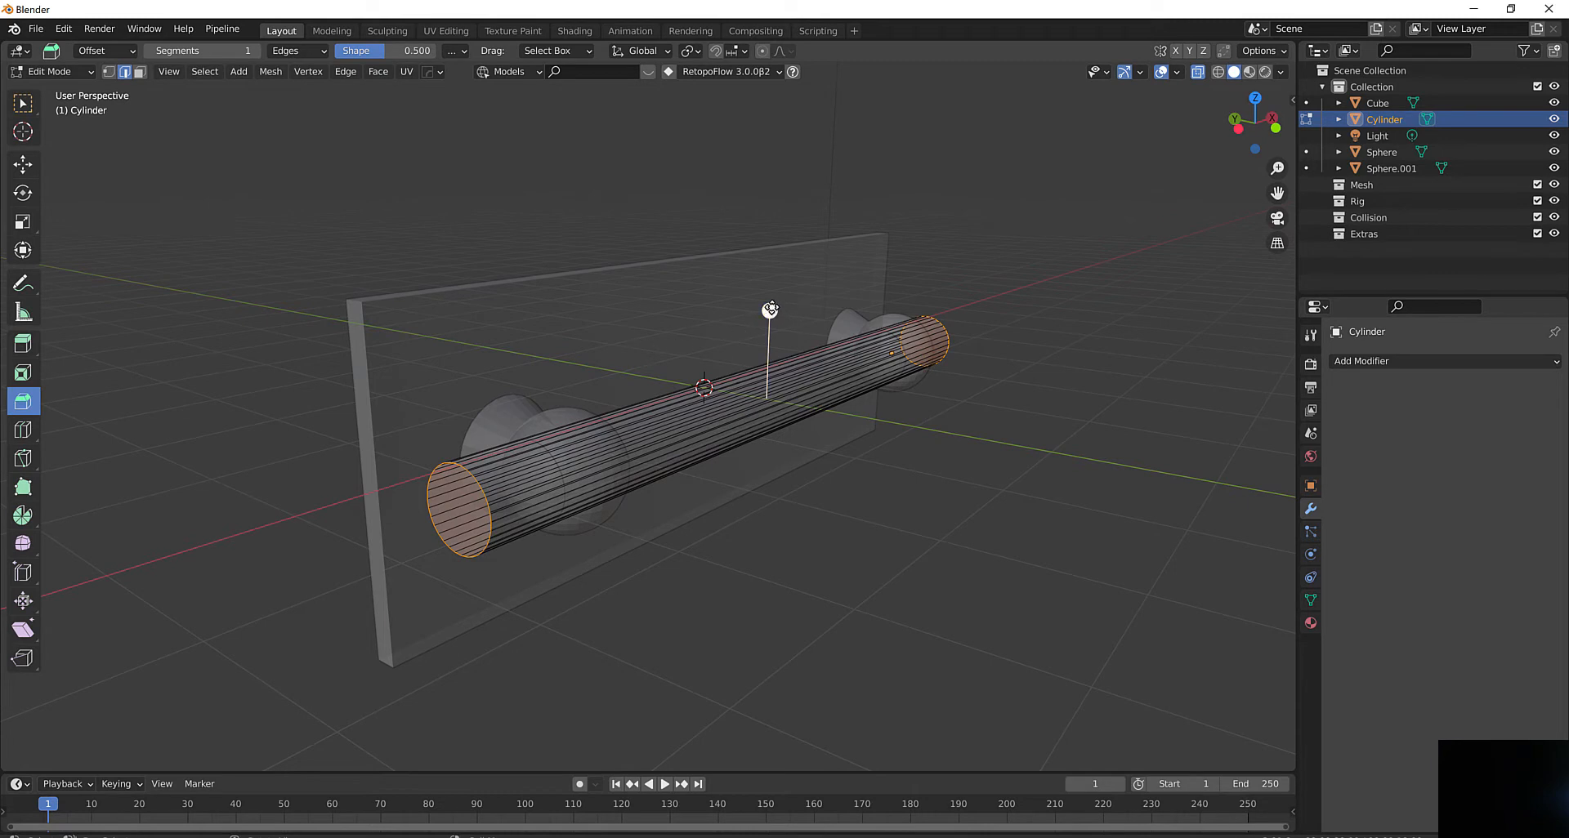
Bevel both end rims of the bar with a narrow one-segment bevel
{"action": "left_click_drag", "start_coordinate": [770, 310], "coordinate": [771, 305]}
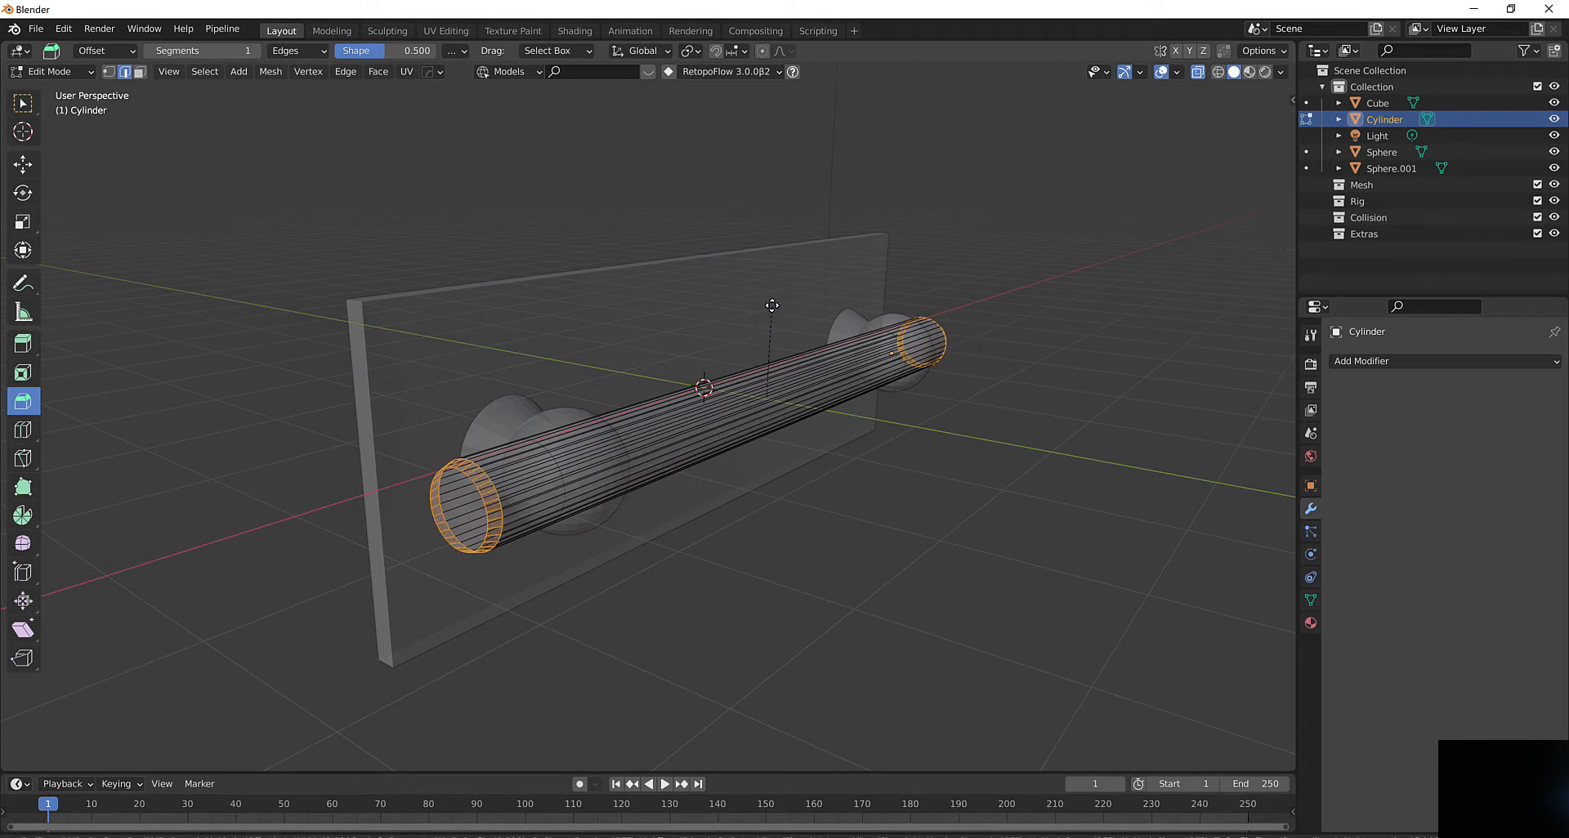
{"action": "left_click_drag", "start_coordinate": [771, 306], "coordinate": [746, 329]}
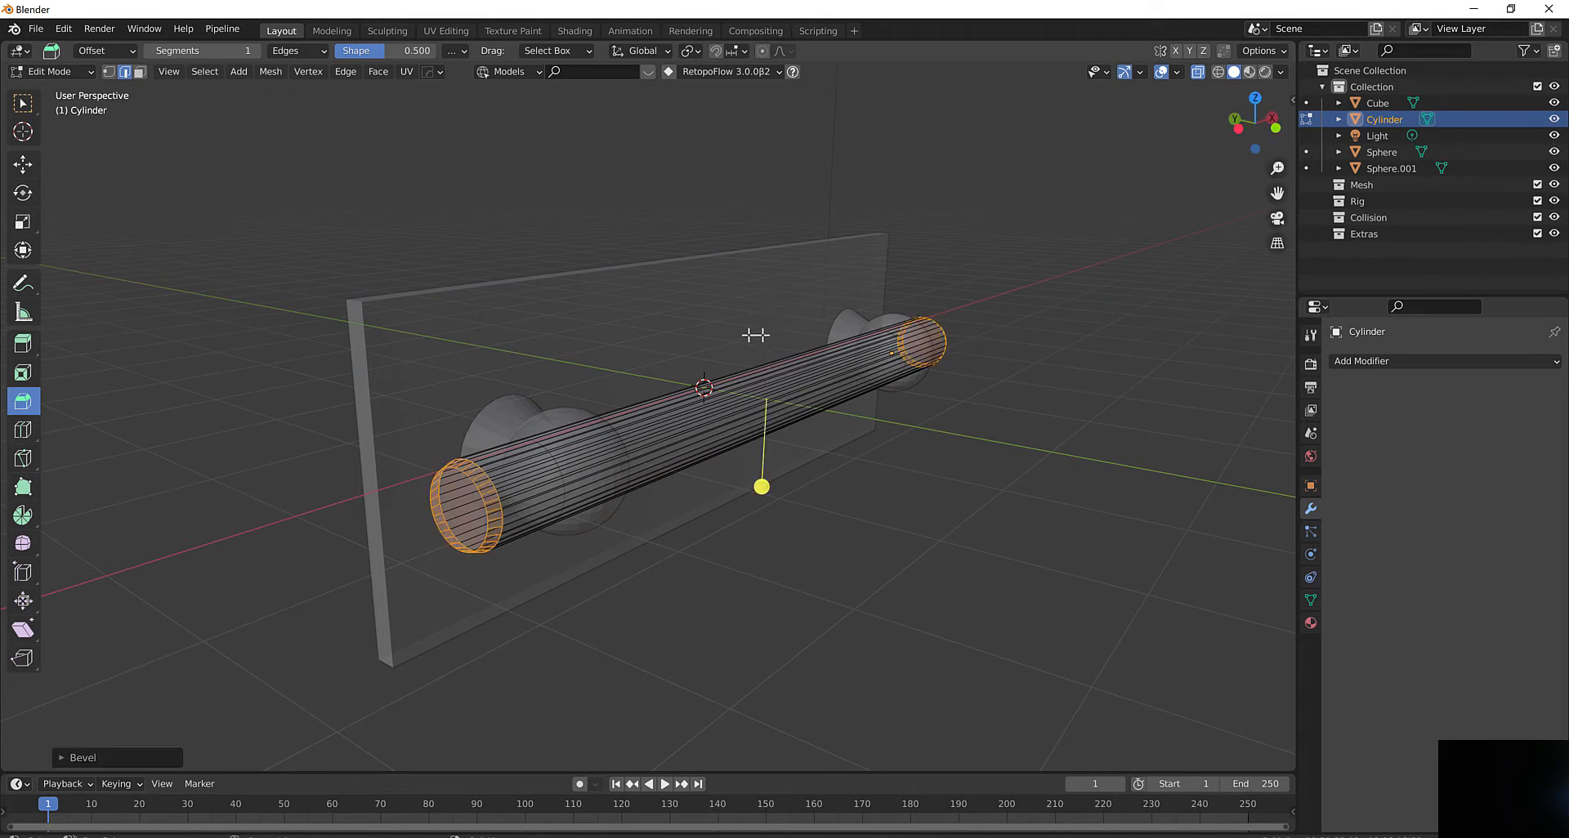
{"action": "middle_click_drag", "start_coordinate": [746, 329], "coordinate": [766, 305]}
{"action": "scroll", "coordinate": [741, 301], "scroll_direction": "up", "scroll_amount": 4}
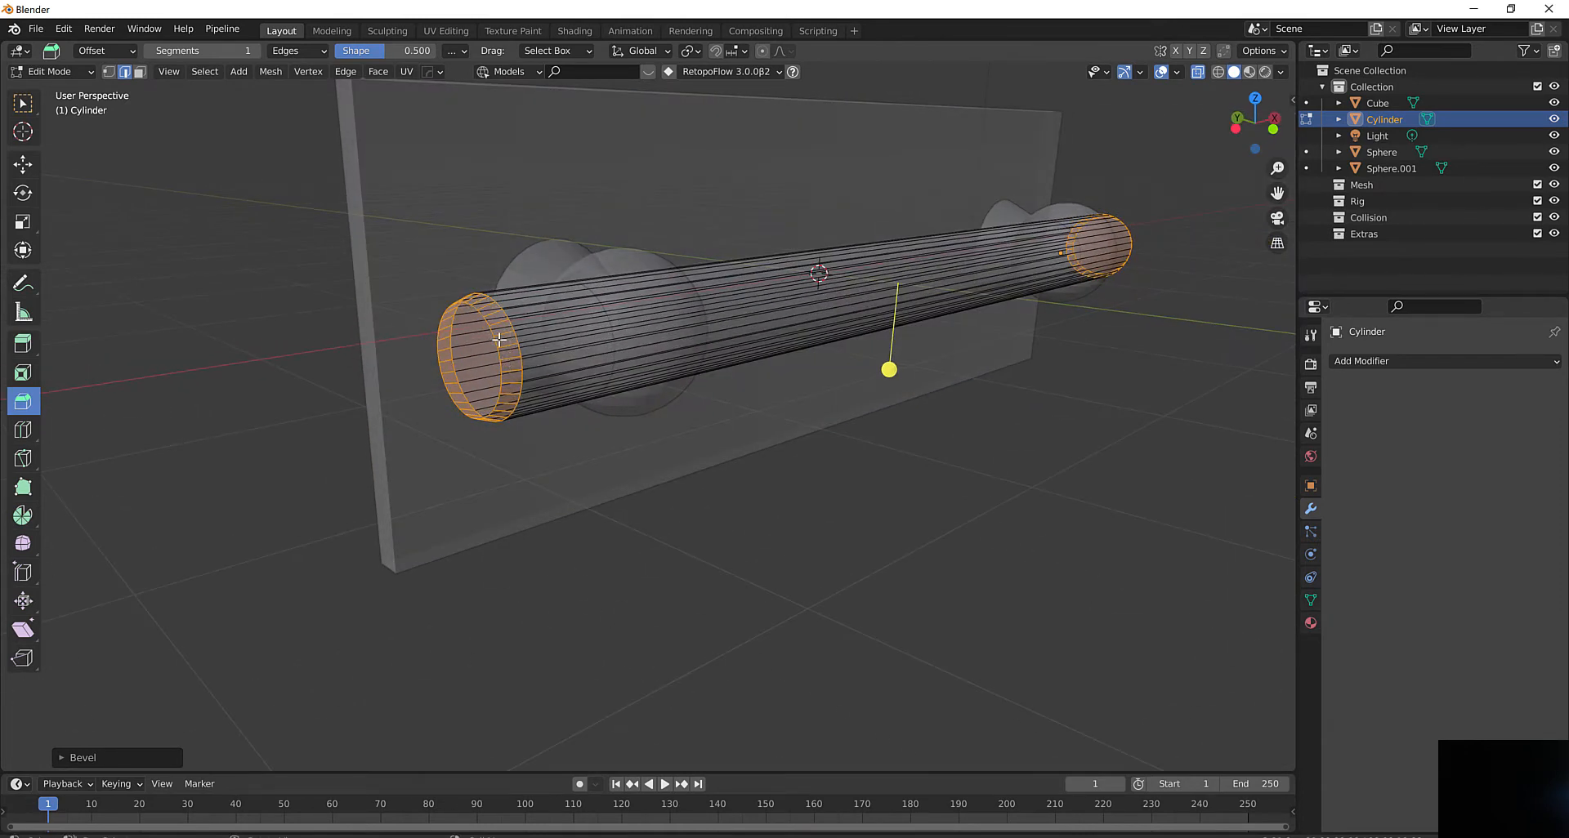
Switch to face selection and select the cap face at one end of the bar
{"action": "left_click", "coordinate": [23, 105]}
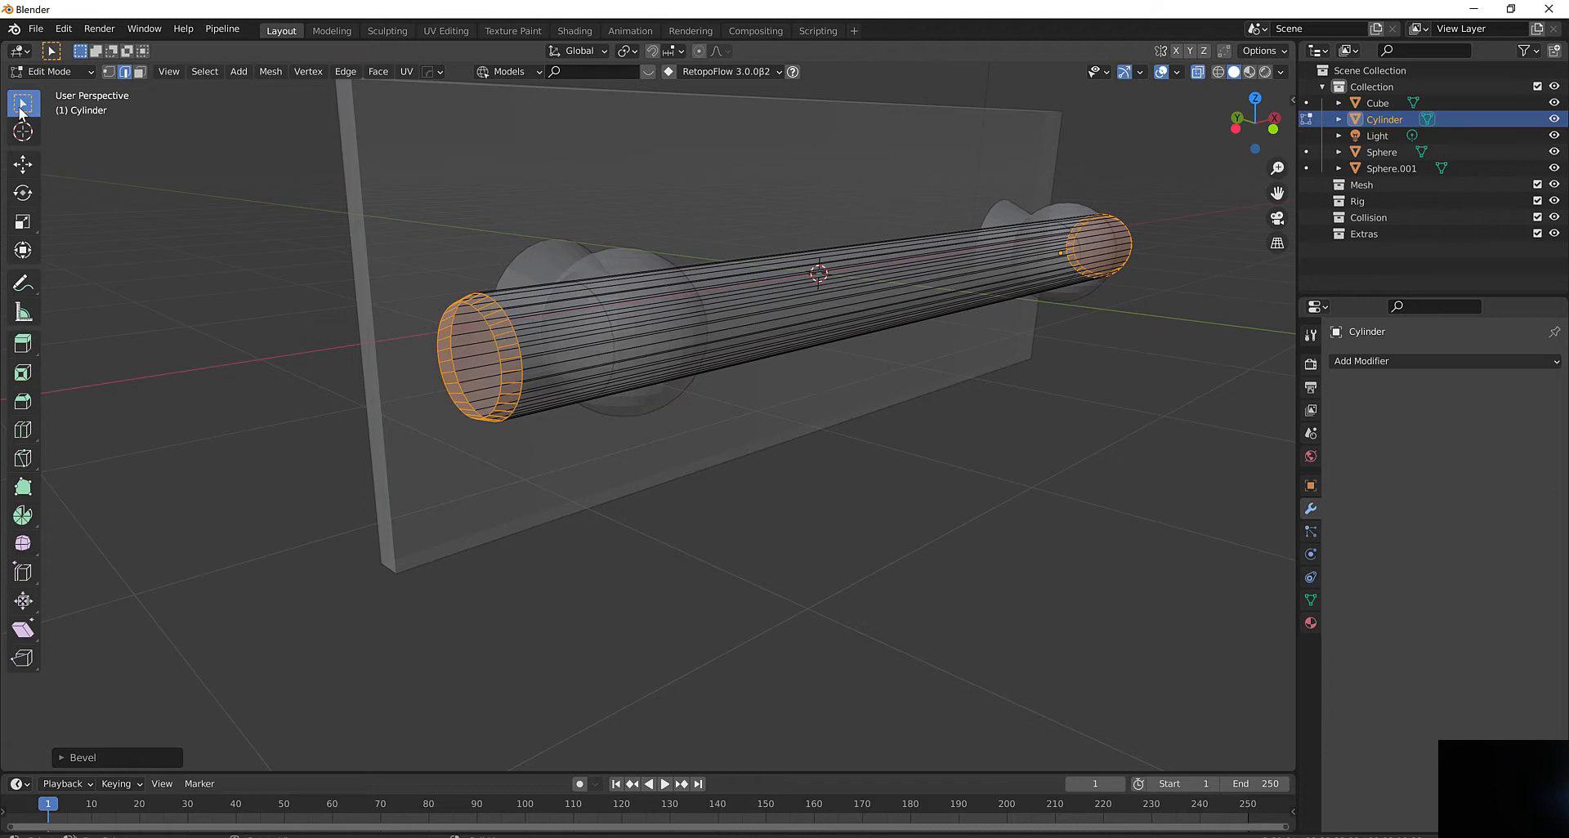
{"action": "left_click", "coordinate": [463, 357]}
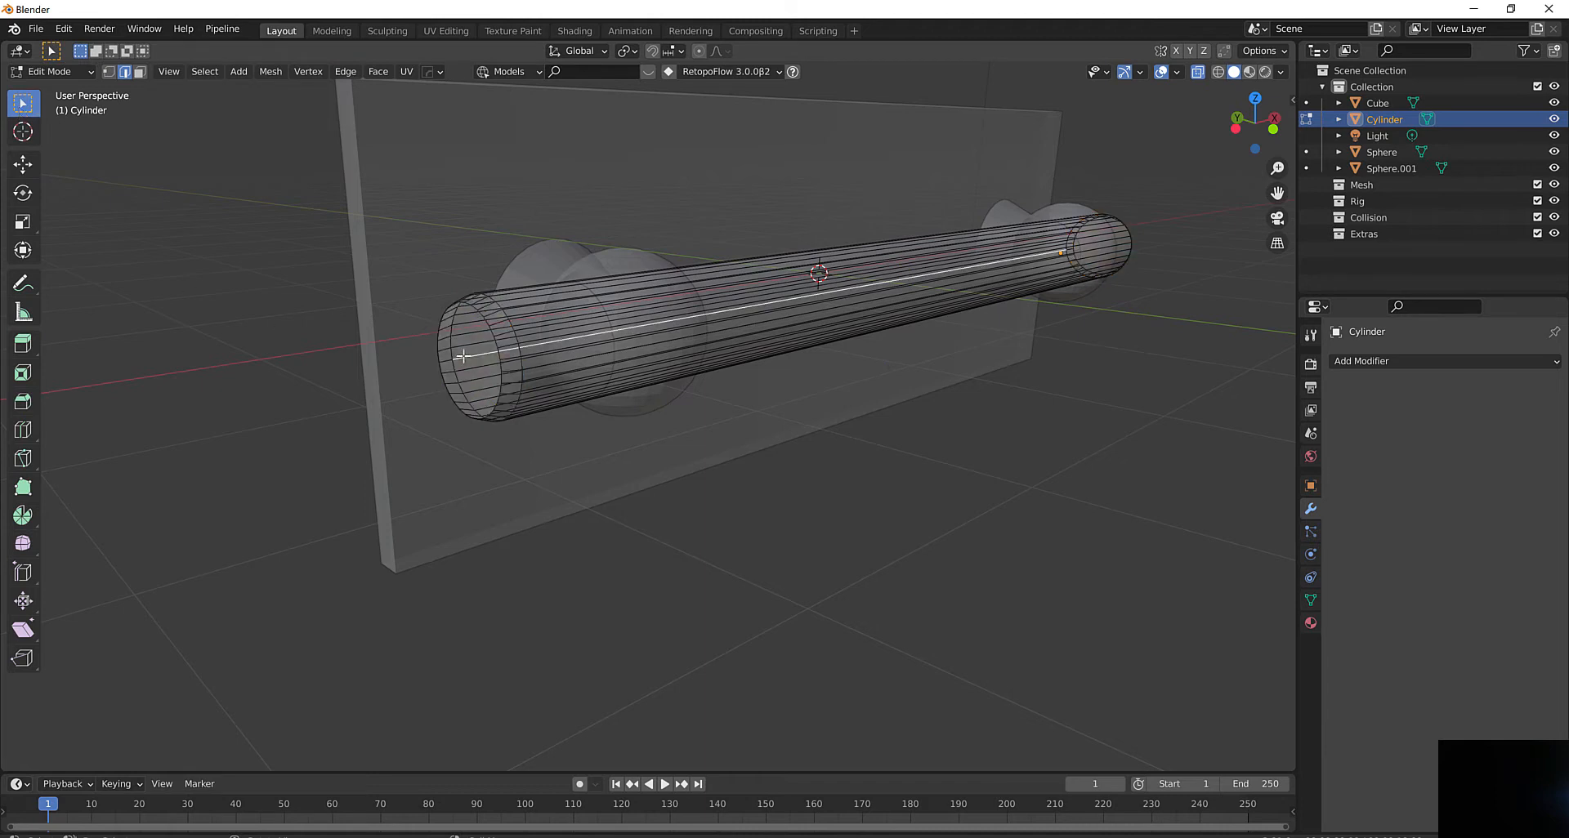
{"action": "left_click", "coordinate": [139, 73]}
{"action": "left_click", "coordinate": [471, 361]}
{"action": "middle_click_drag", "start_coordinate": [470, 361], "coordinate": [851, 416]}
{"action": "scroll", "coordinate": [365, 338], "scroll_direction": "down", "scroll_amount": 5}
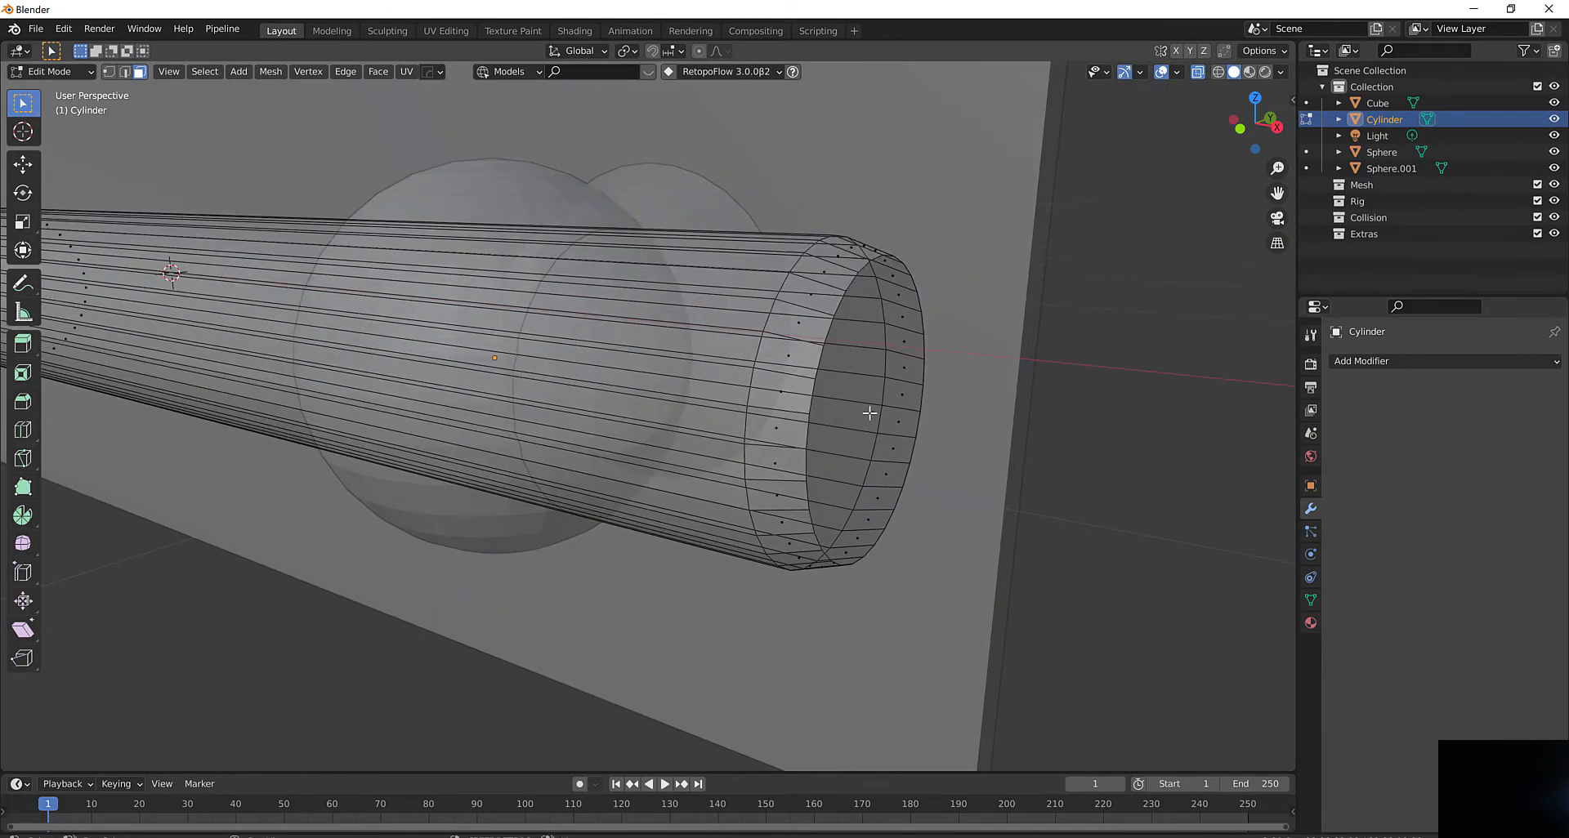
Select the cap face at the opposite end of the bar
{"action": "left_click", "coordinate": [869, 414]}
{"action": "scroll", "coordinate": [709, 394], "scroll_direction": "down", "scroll_amount": 4}
{"action": "middle_click_drag", "start_coordinate": [579, 383], "coordinate": [866, 375]}
{"action": "scroll", "coordinate": [896, 373], "scroll_direction": "down", "scroll_amount": 2}
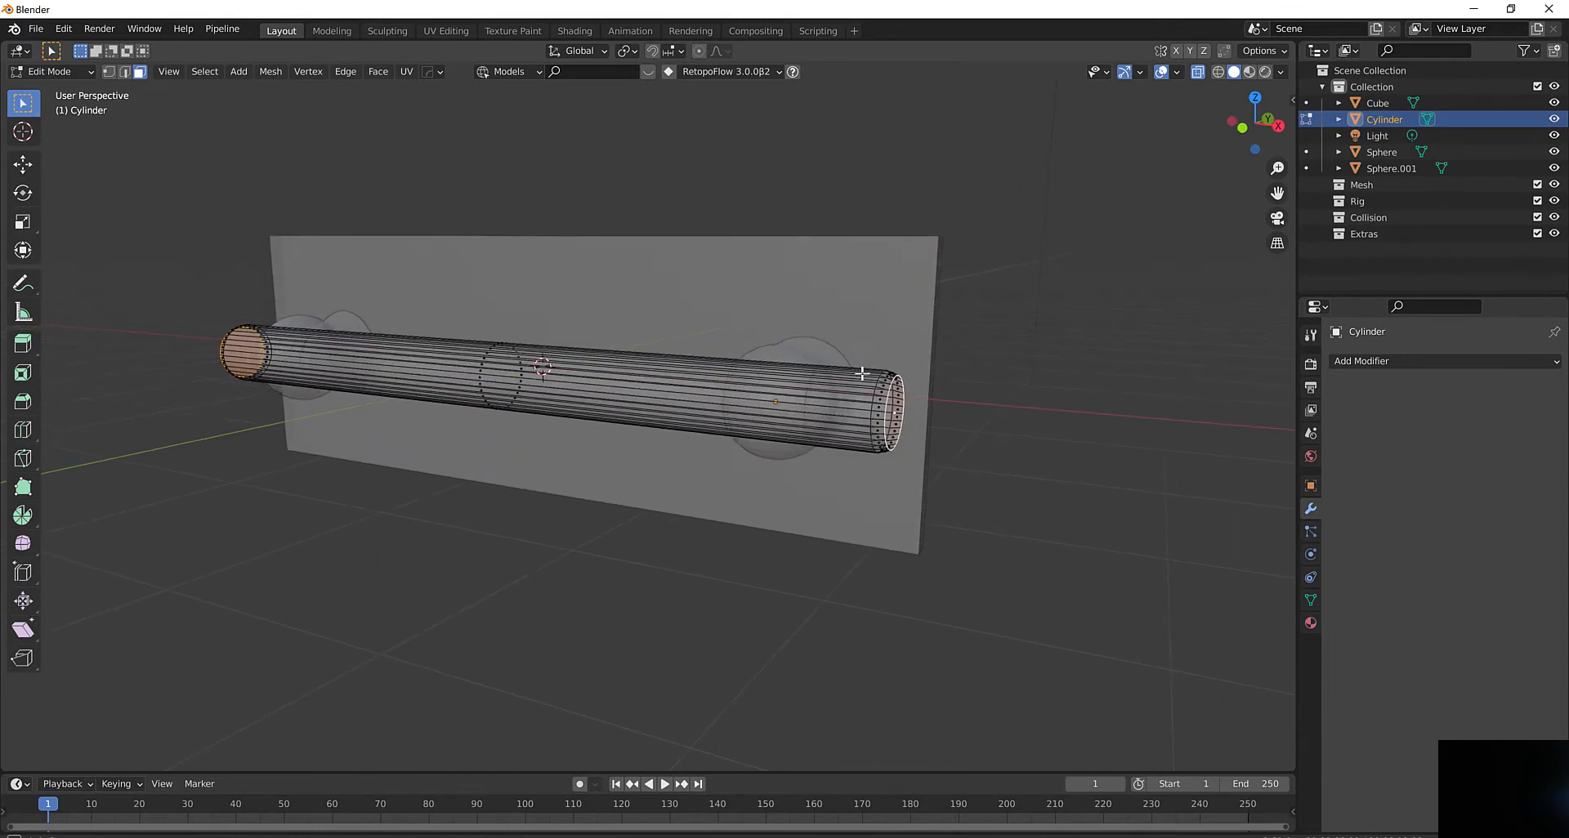
{"action": "scroll", "coordinate": [866, 375], "scroll_direction": "up", "scroll_amount": 2}
{"action": "left_click", "coordinate": [999, 413]}
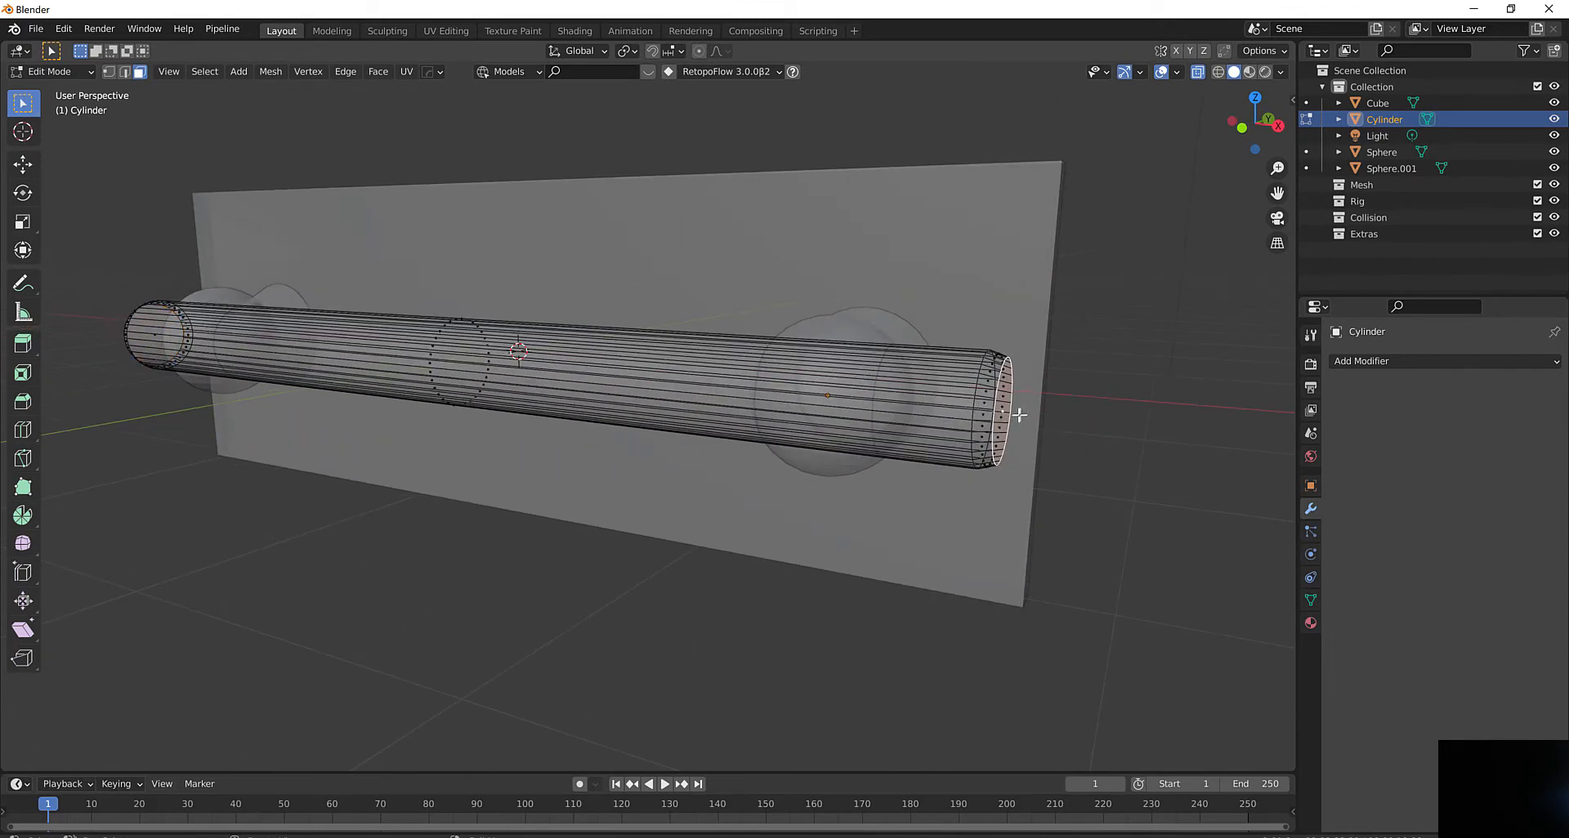
Select the cap faces at both ends of the bar together and scale them down so the ends taper
{"action": "middle_click_drag", "start_coordinate": [657, 368], "coordinate": [810, 331]}
{"action": "scroll", "coordinate": [663, 380], "scroll_direction": "down", "scroll_amount": 2}
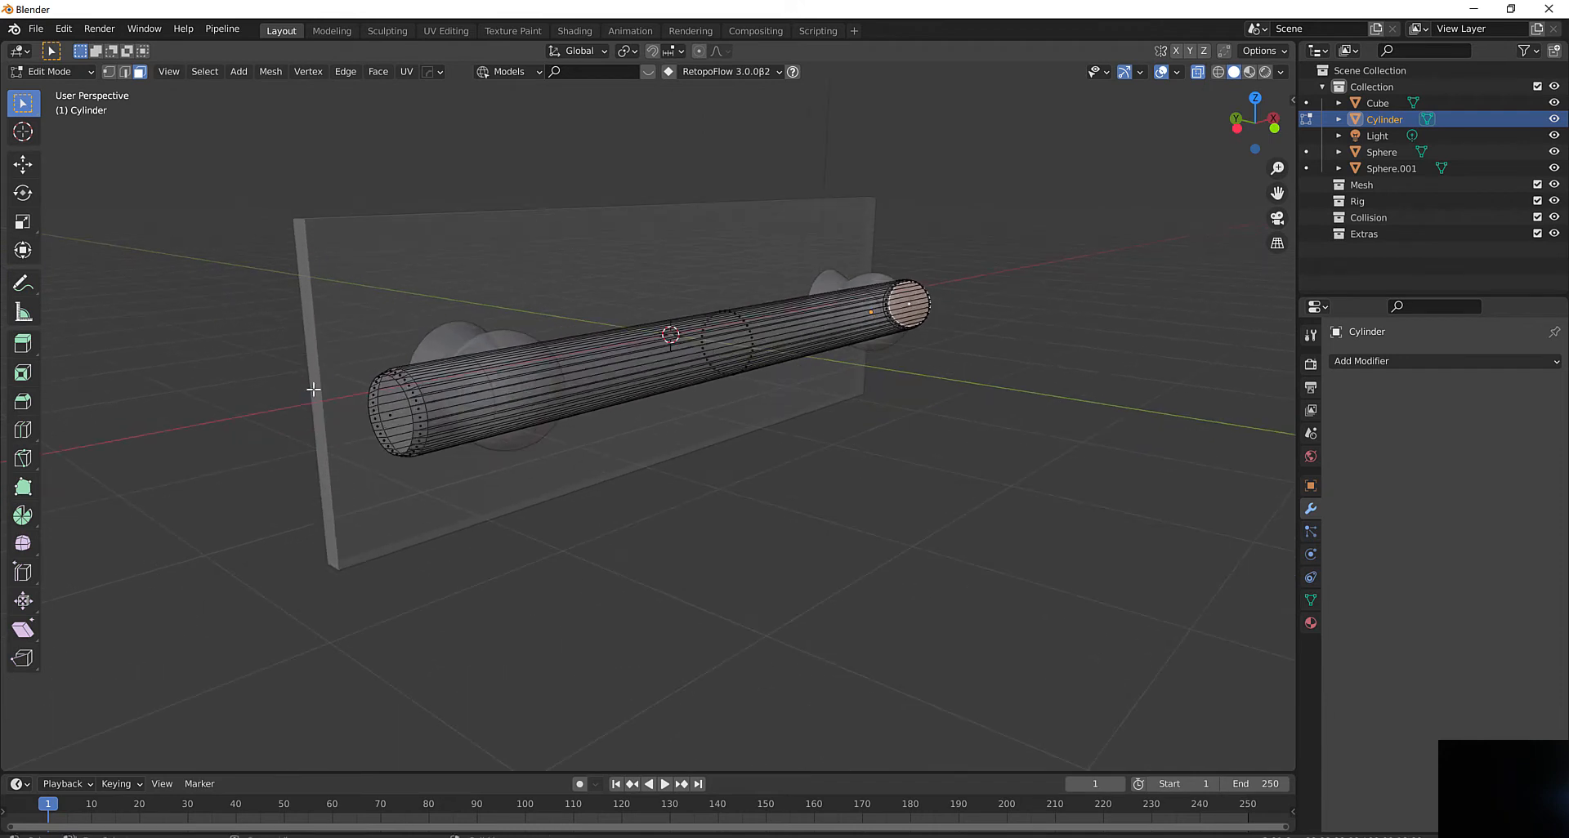
{"action": "left_click", "coordinate": [390, 418]}
{"action": "scroll", "coordinate": [396, 414], "scroll_direction": "up", "scroll_amount": 3}
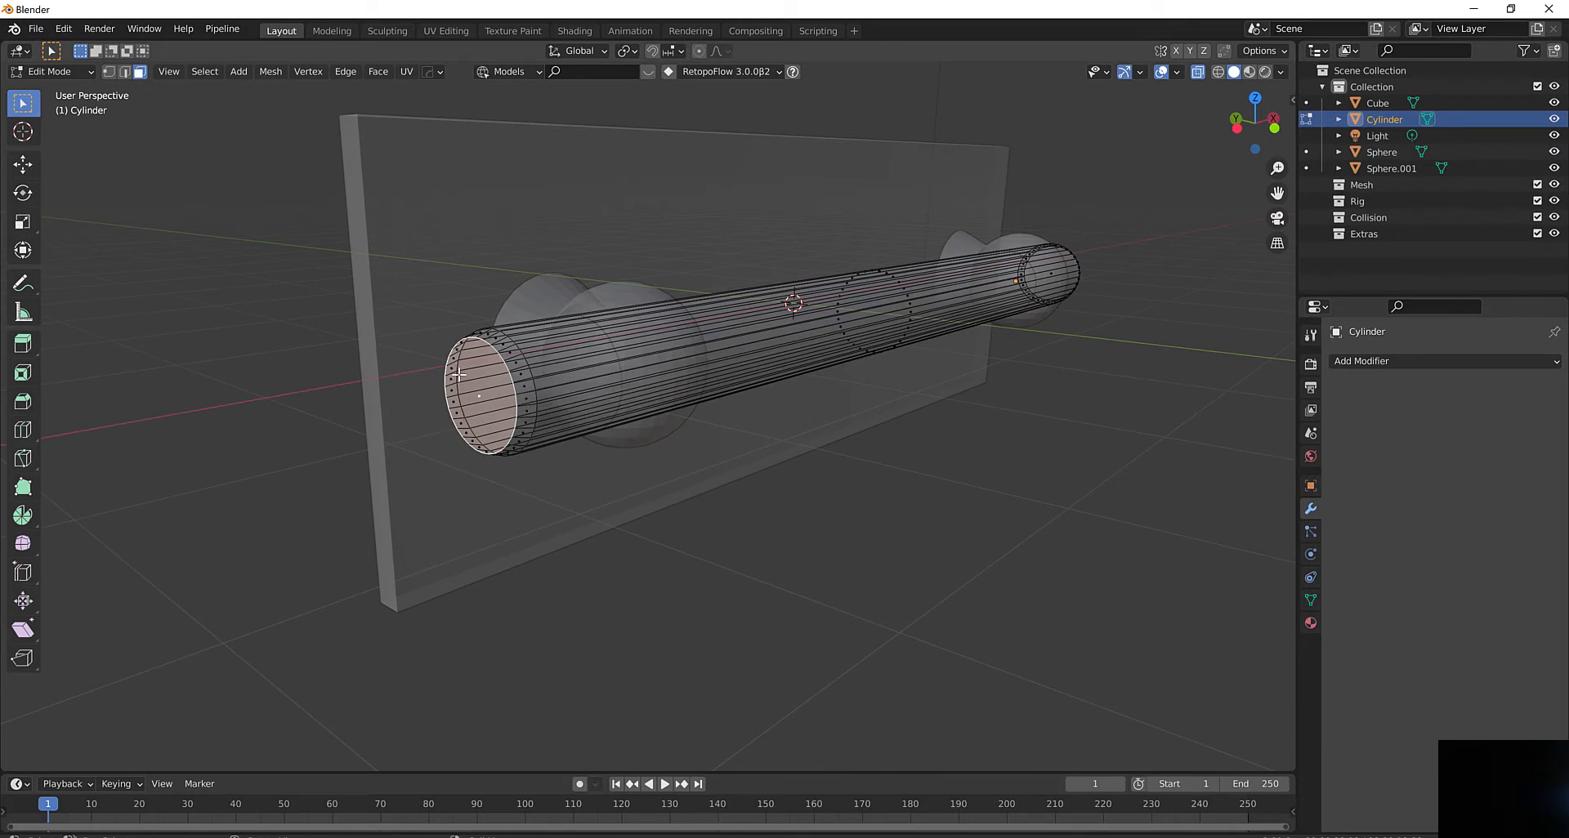
{"action": "left_click", "coordinate": [1049, 272], "text": "shift"}
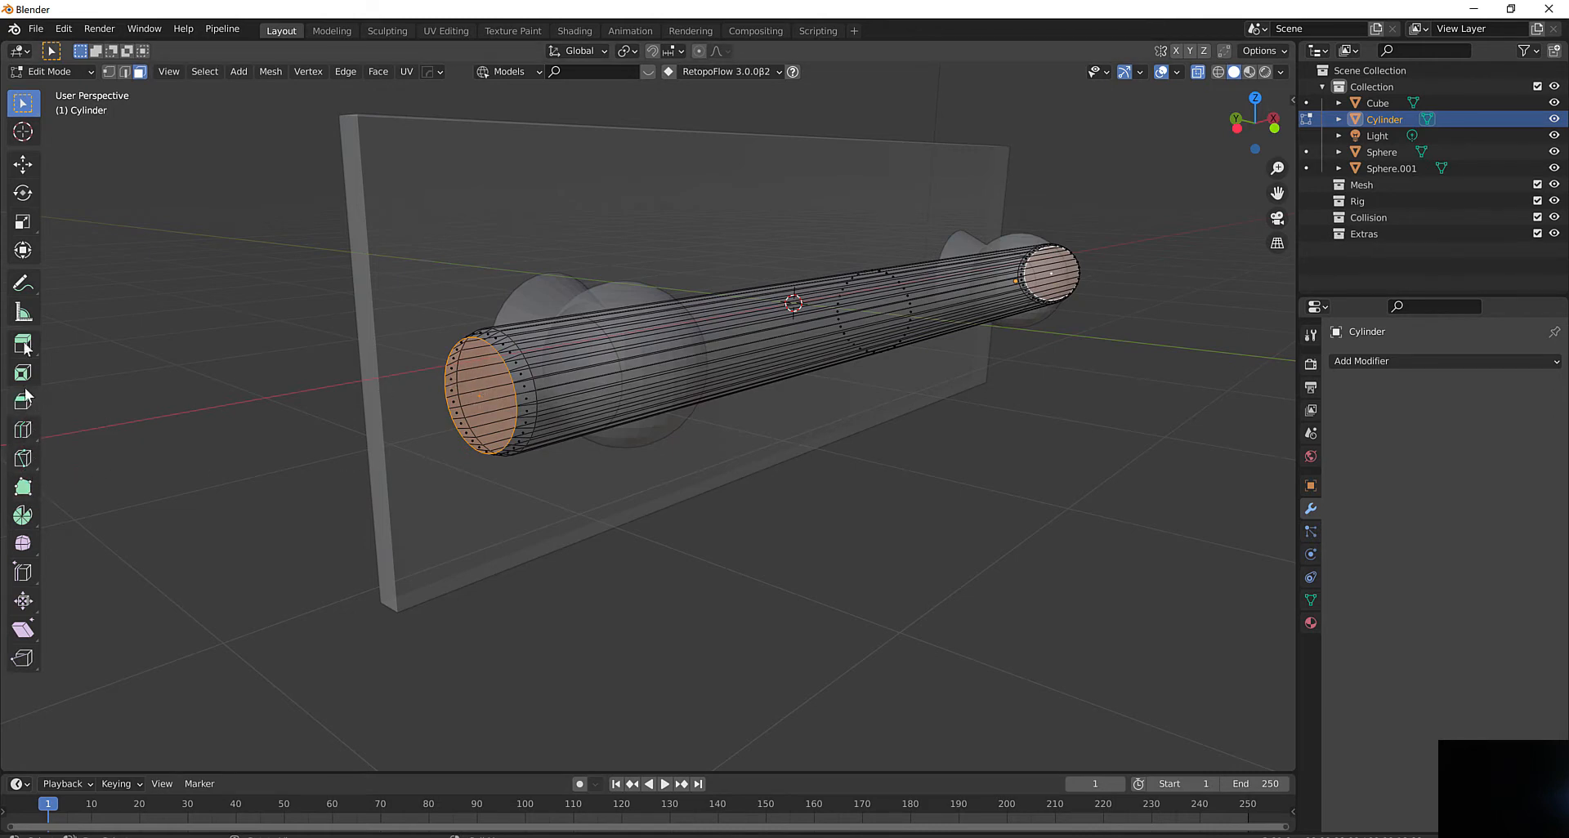
{"action": "left_click", "coordinate": [22, 224]}
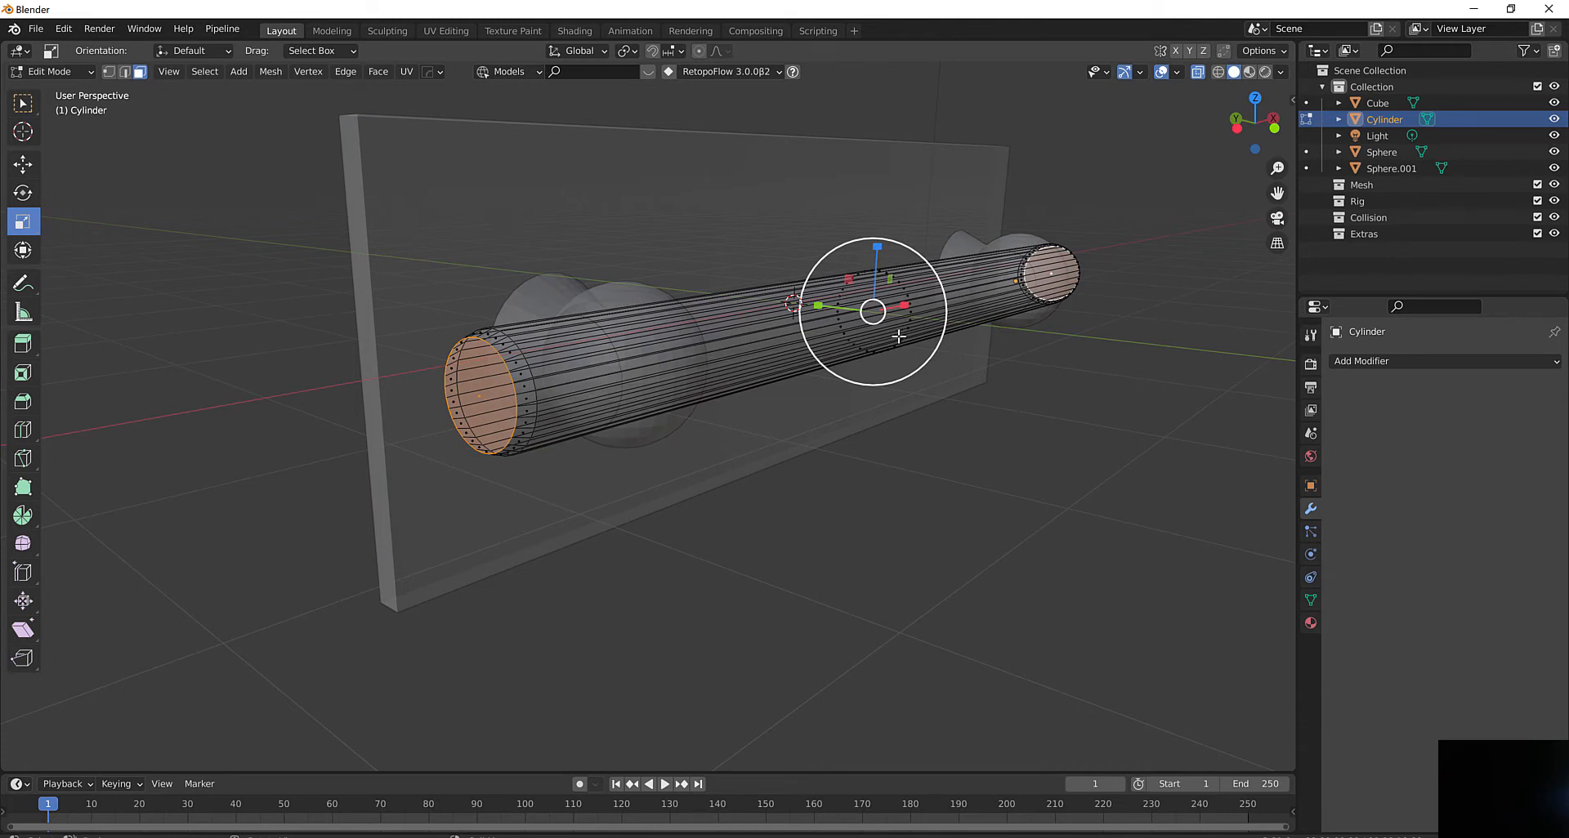
{"action": "left_click_drag", "start_coordinate": [904, 334], "coordinate": [920, 299]}
{"action": "middle_click_drag", "start_coordinate": [920, 299], "coordinate": [838, 292]}
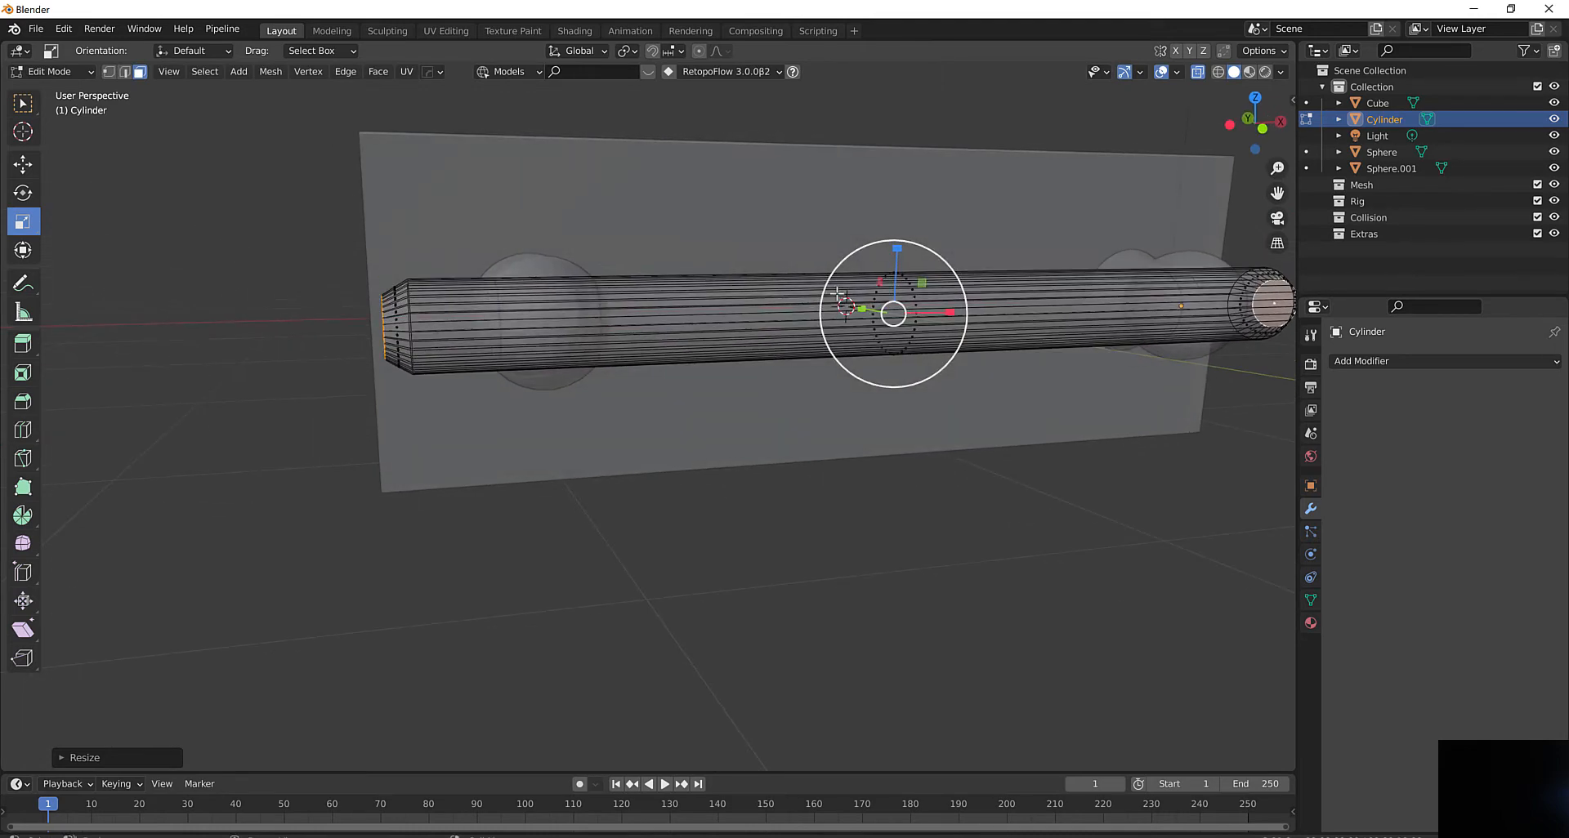
{"action": "middle_click_drag", "start_coordinate": [360, 316], "coordinate": [401, 319]}
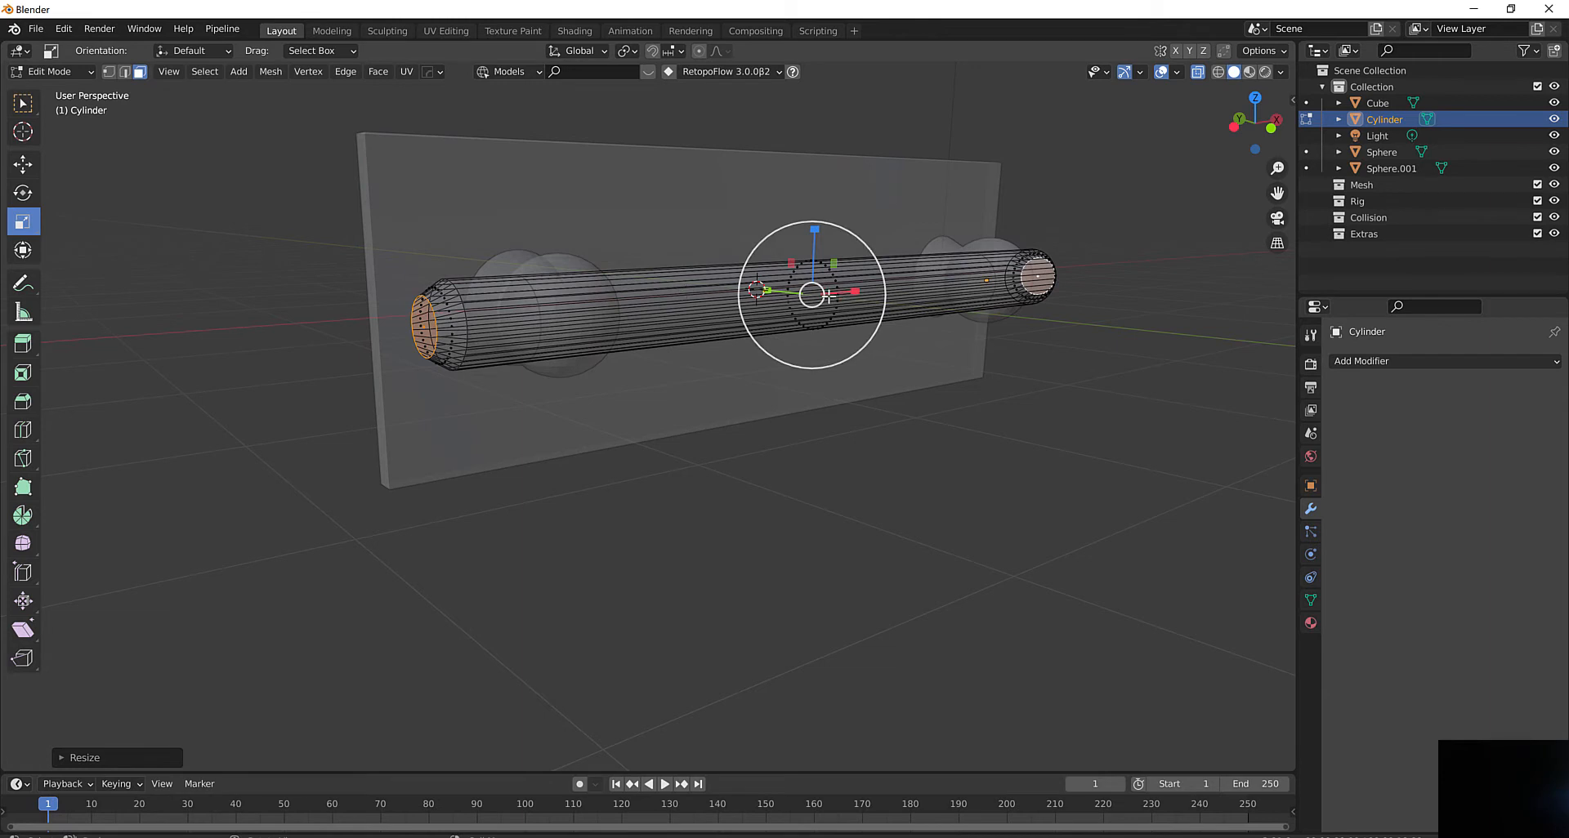
Examine the tapered ends of the bar from several angles and clear the face selection
{"action": "left_click_drag", "start_coordinate": [855, 292], "coordinate": [855, 292]}
{"action": "middle_click_drag", "start_coordinate": [855, 292], "coordinate": [580, 368]}
{"action": "scroll", "coordinate": [770, 304], "scroll_direction": "up", "scroll_amount": 1}
{"action": "middle_click_drag", "start_coordinate": [763, 347], "coordinate": [564, 404], "text": "shift"}
{"action": "scroll", "coordinate": [658, 351], "scroll_direction": "down", "scroll_amount": 2}
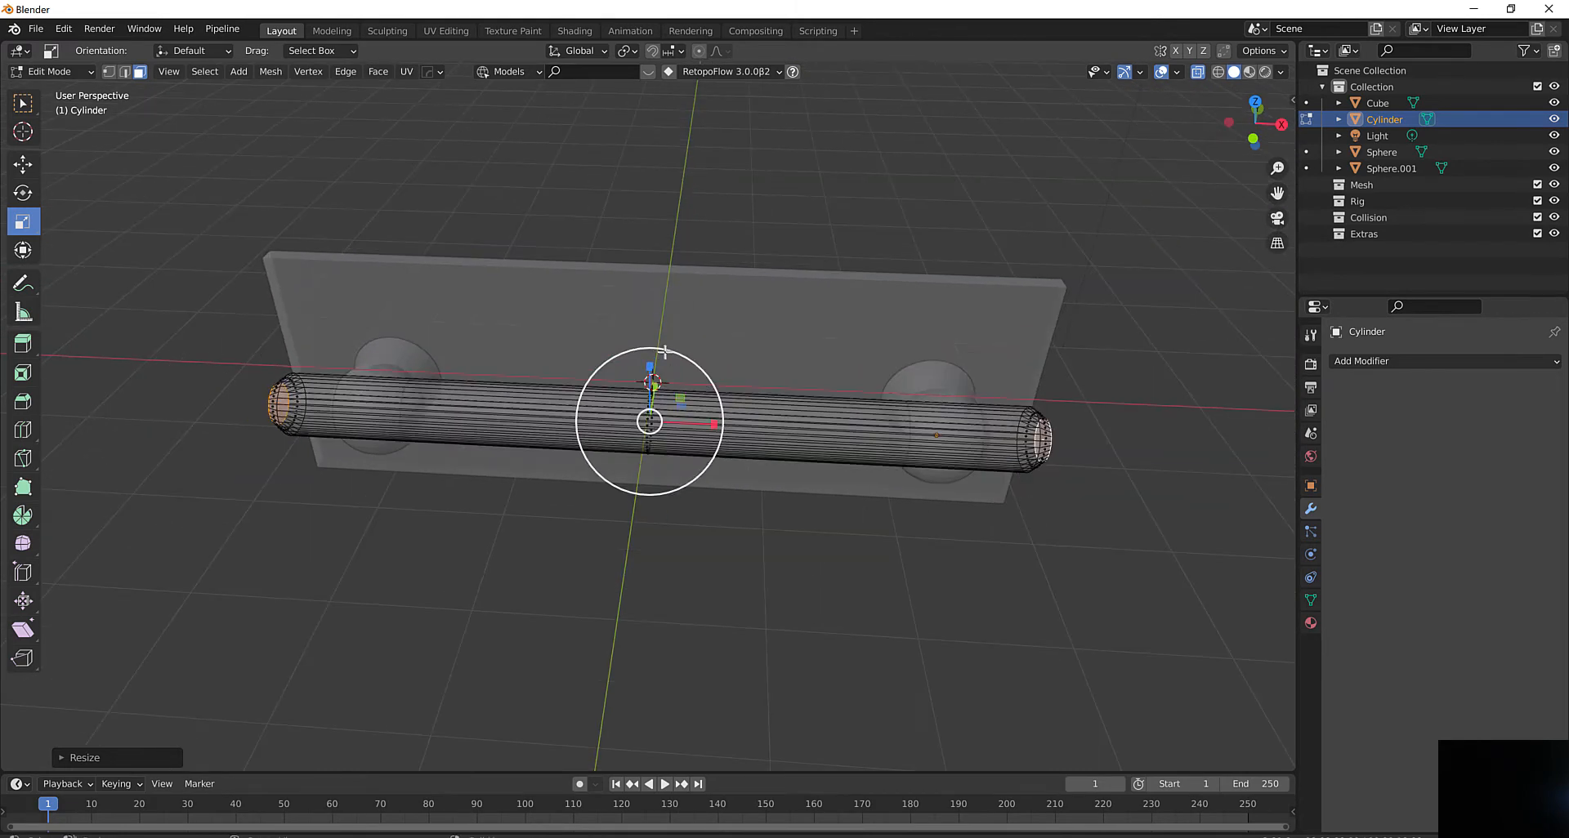
{"action": "middle_click_drag", "start_coordinate": [658, 353], "coordinate": [660, 312]}
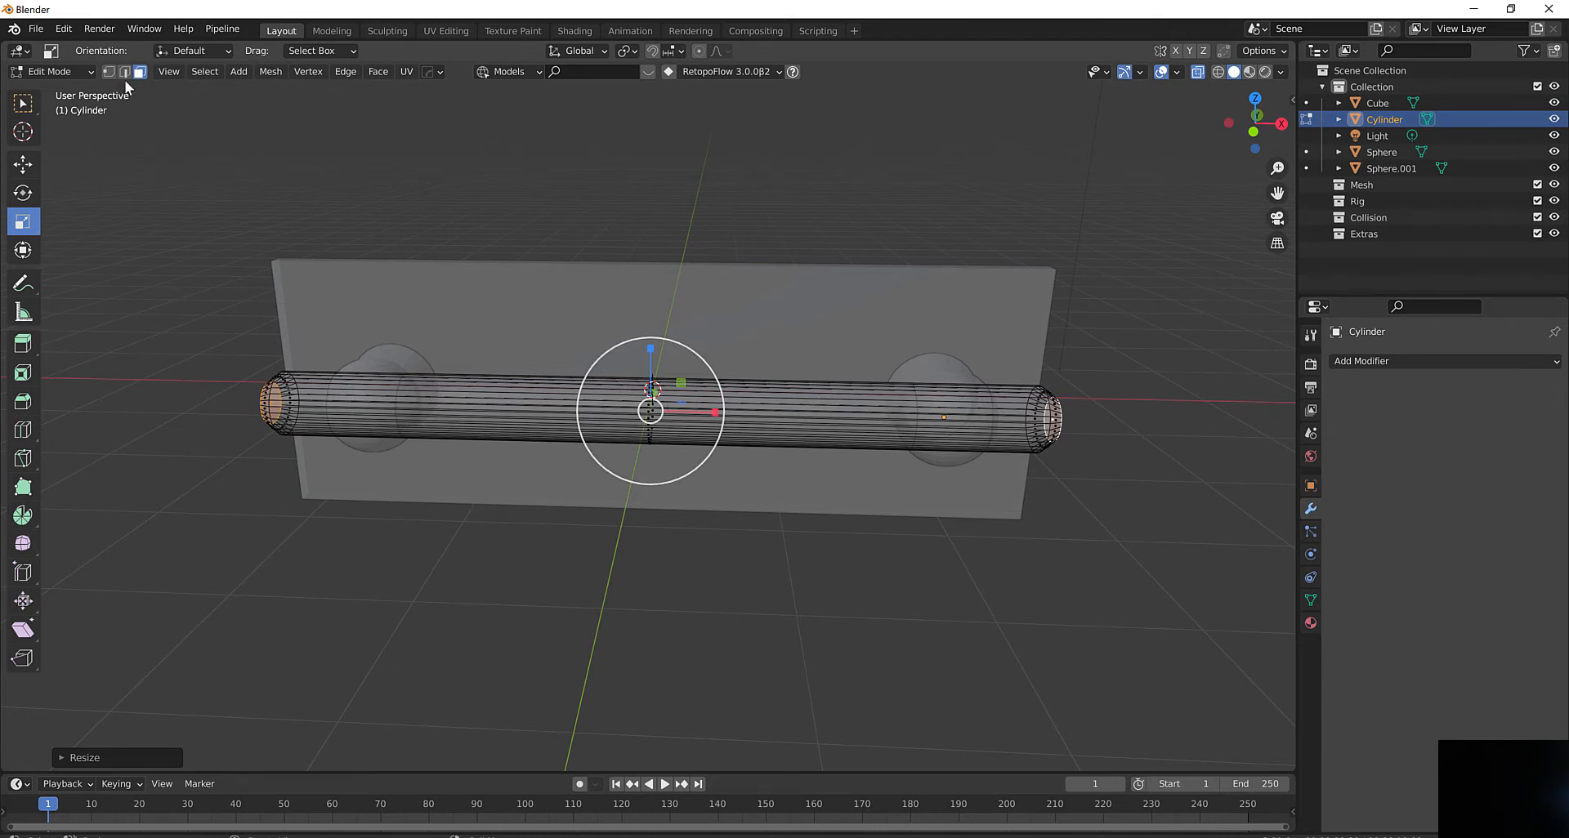
{"action": "left_click", "coordinate": [324, 169]}
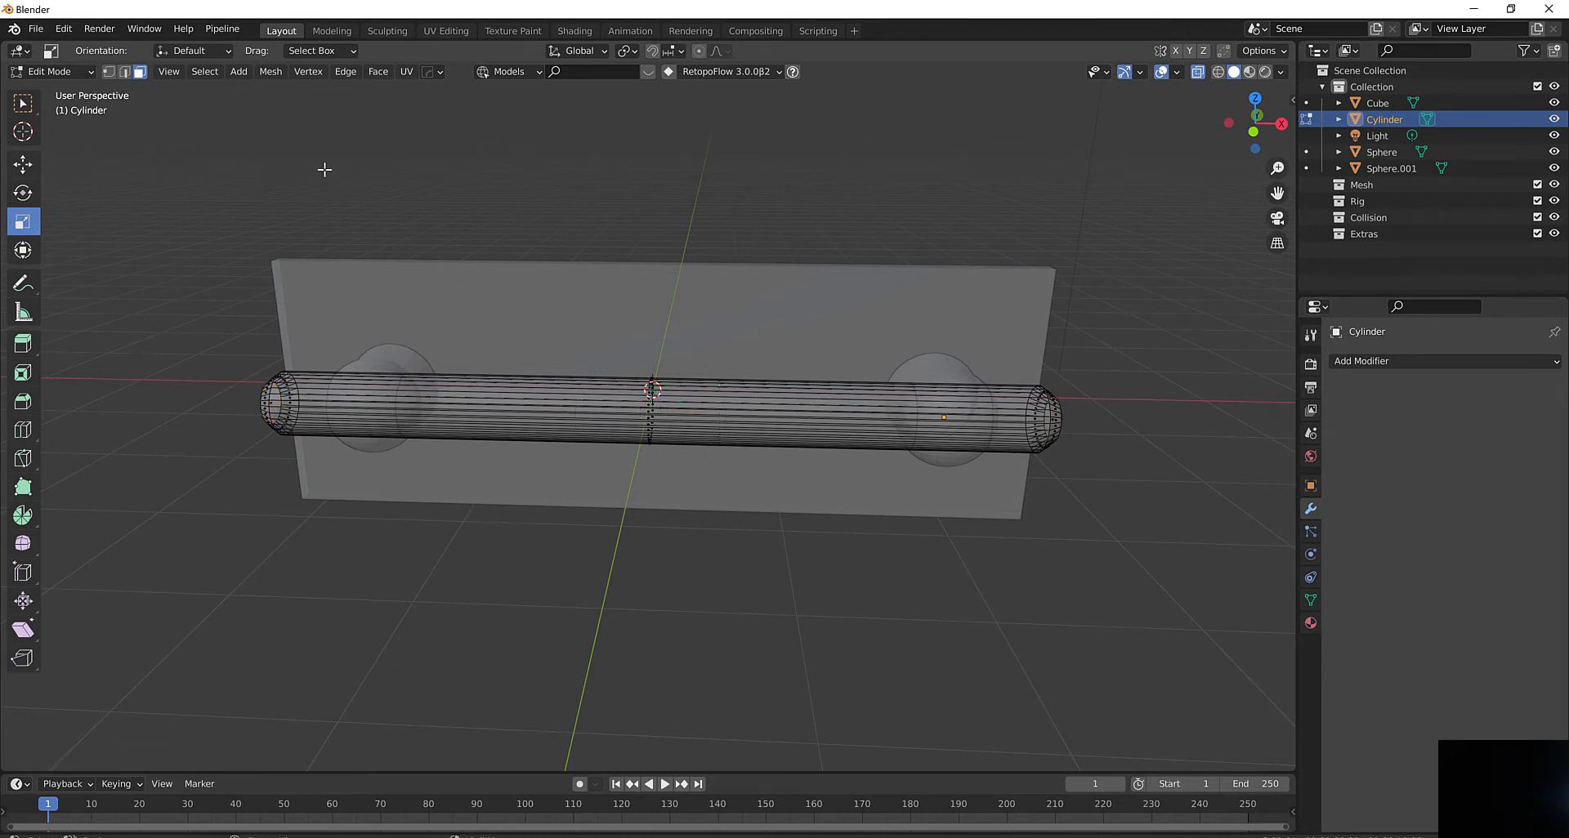
Cut five edge loops around the bar between the brackets: one at the centre and two on each side
{"action": "left_click", "coordinate": [20, 436]}
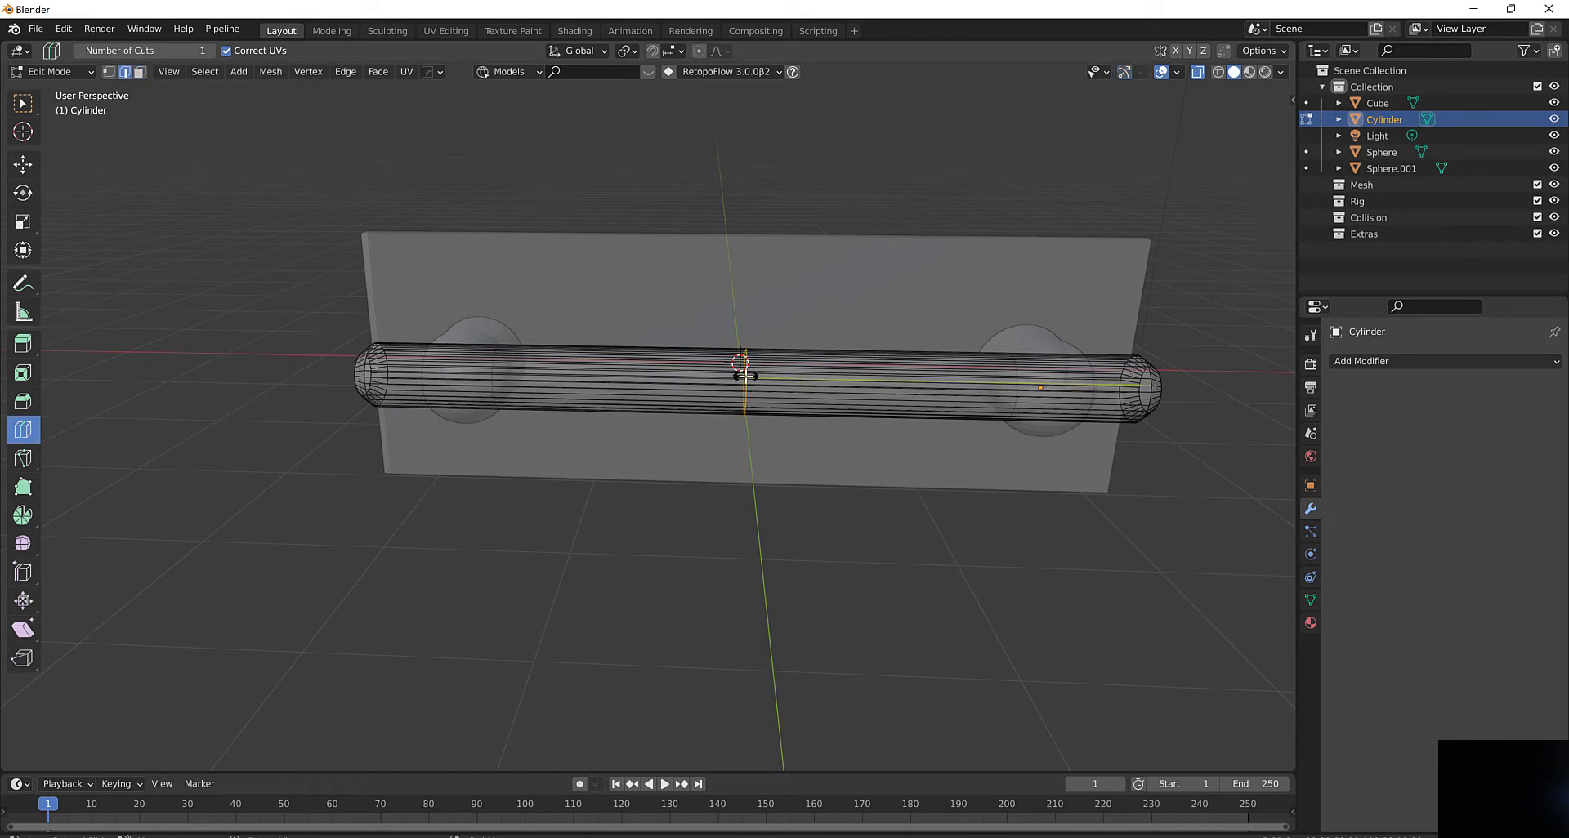
{"action": "left_click_drag", "start_coordinate": [745, 375], "coordinate": [720, 375]}
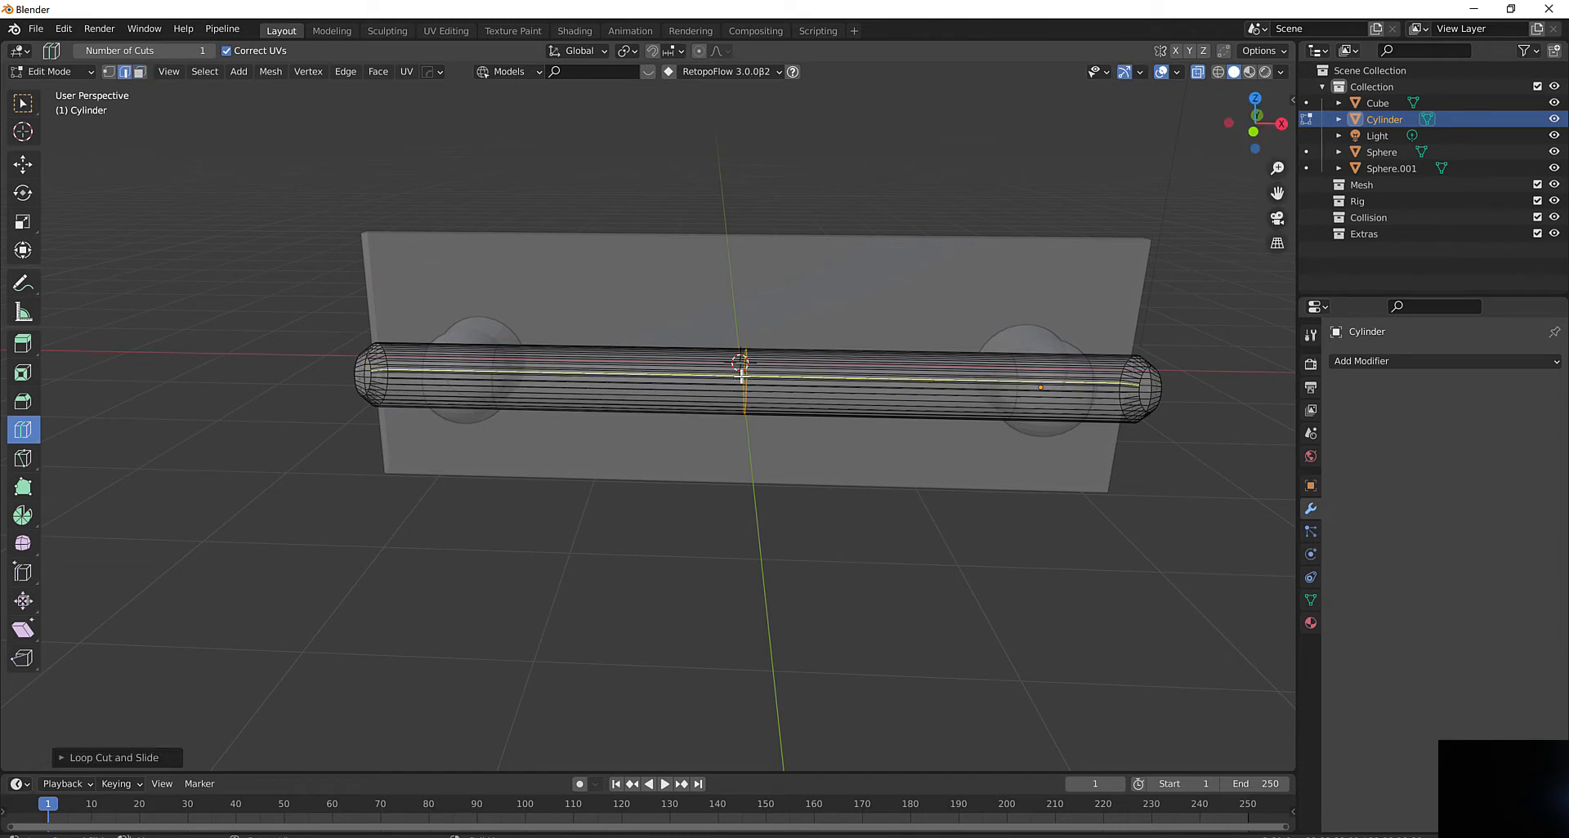
{"action": "left_click", "coordinate": [560, 369]}
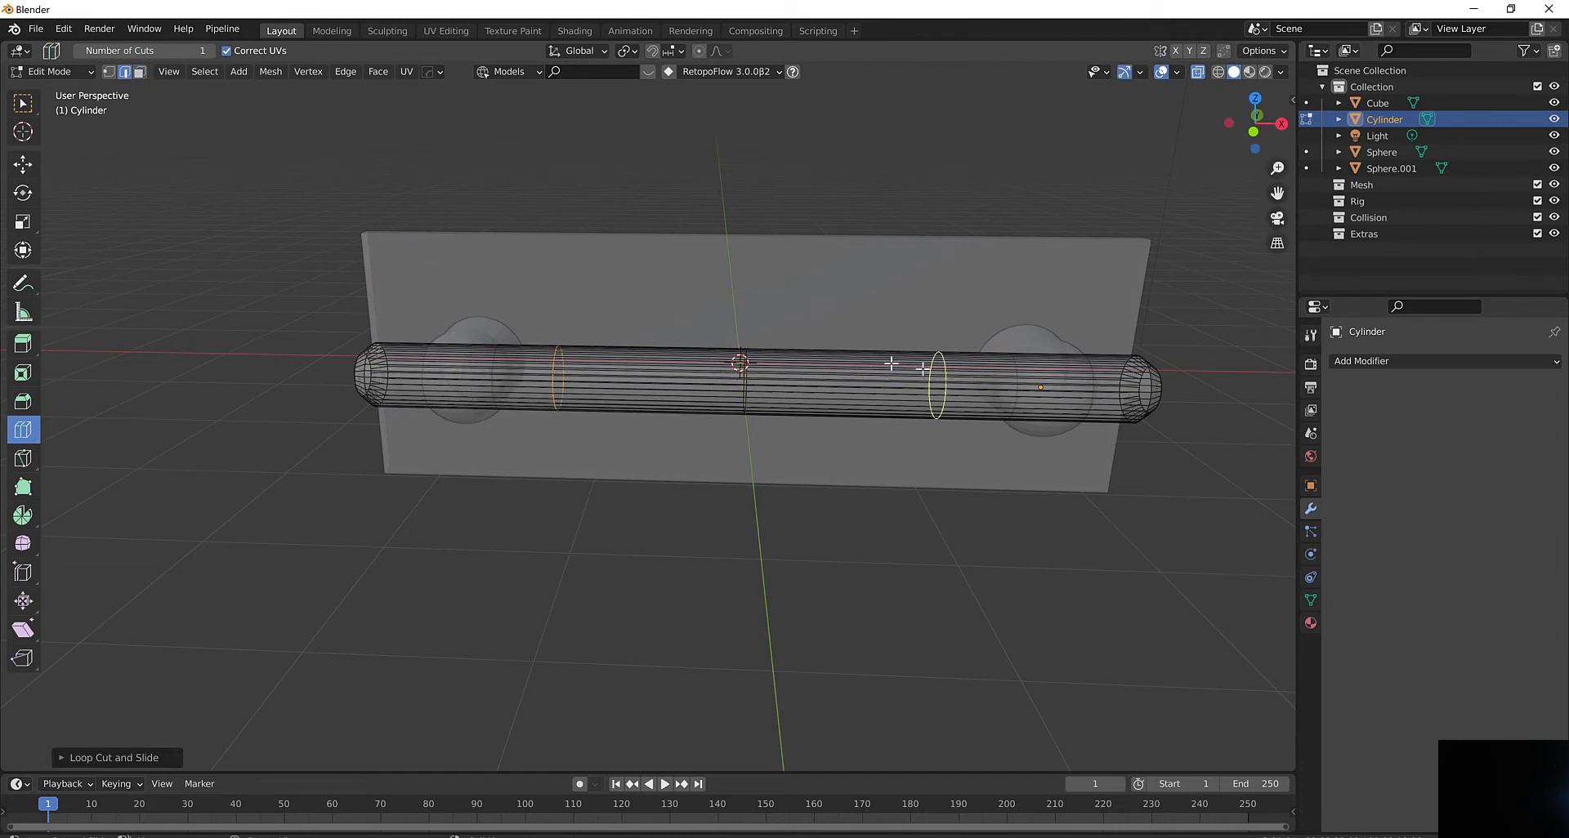
{"action": "left_click", "coordinate": [948, 370]}
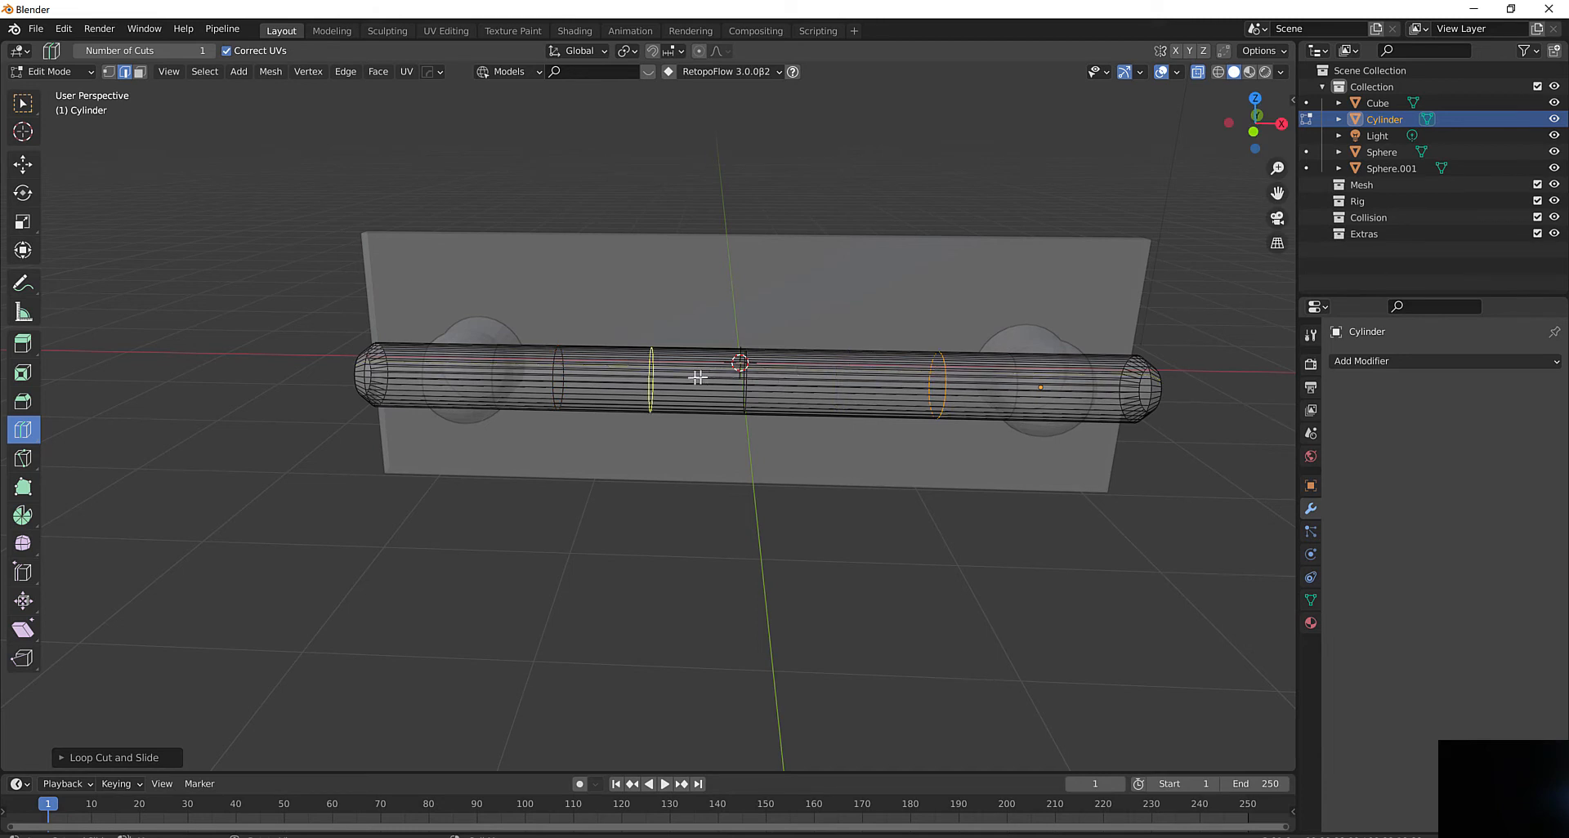
{"action": "left_click", "coordinate": [668, 377]}
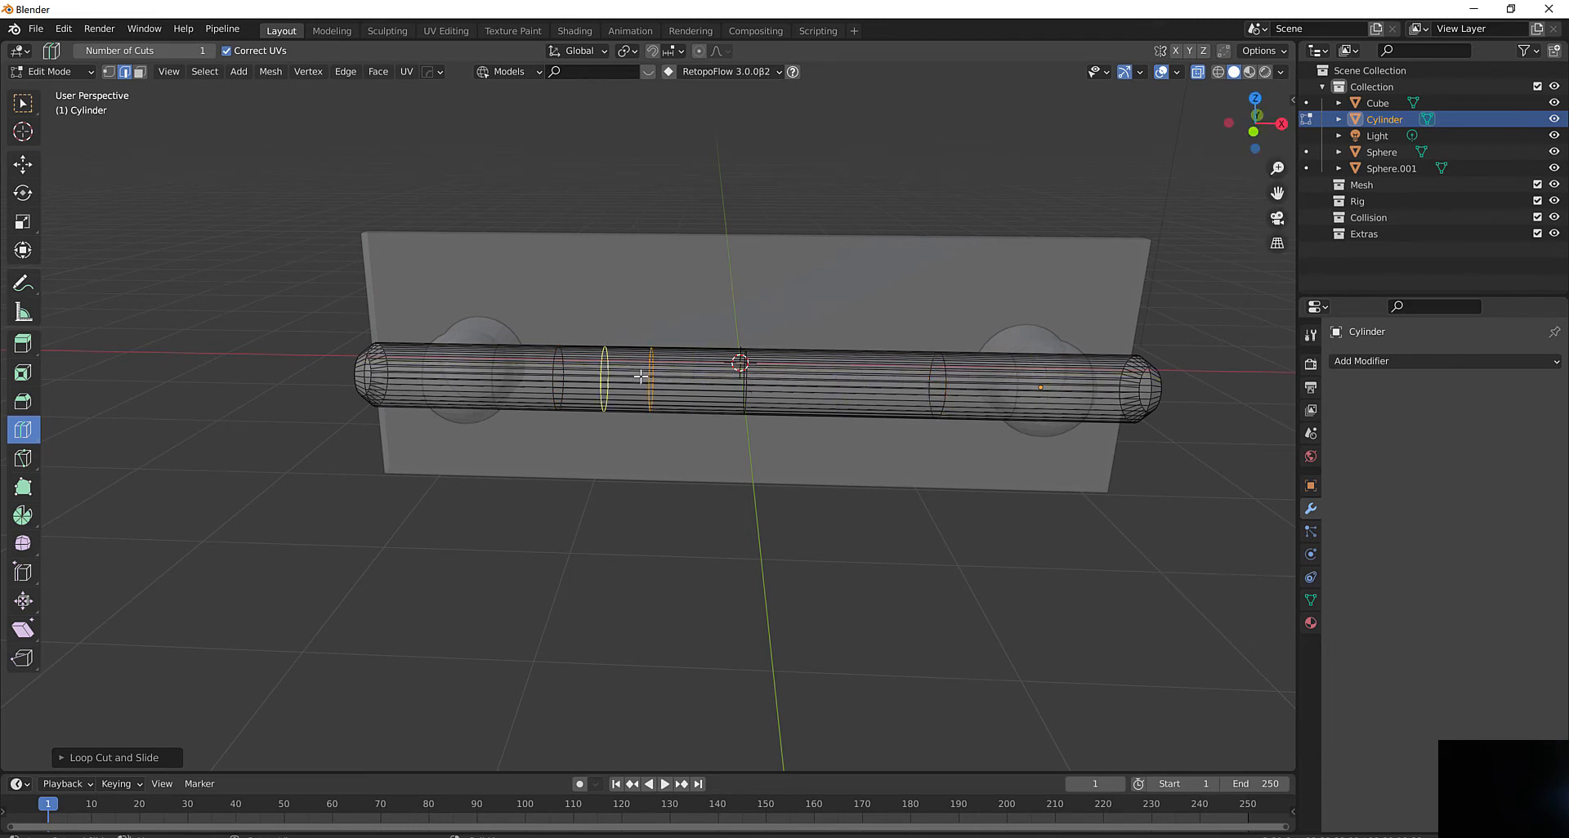
{"action": "left_click", "coordinate": [844, 389]}
Select the bar's middle edge loop and move it down about 0.51 m along Z with smooth proportional editing, size 1.61
{"action": "left_click", "coordinate": [24, 106]}
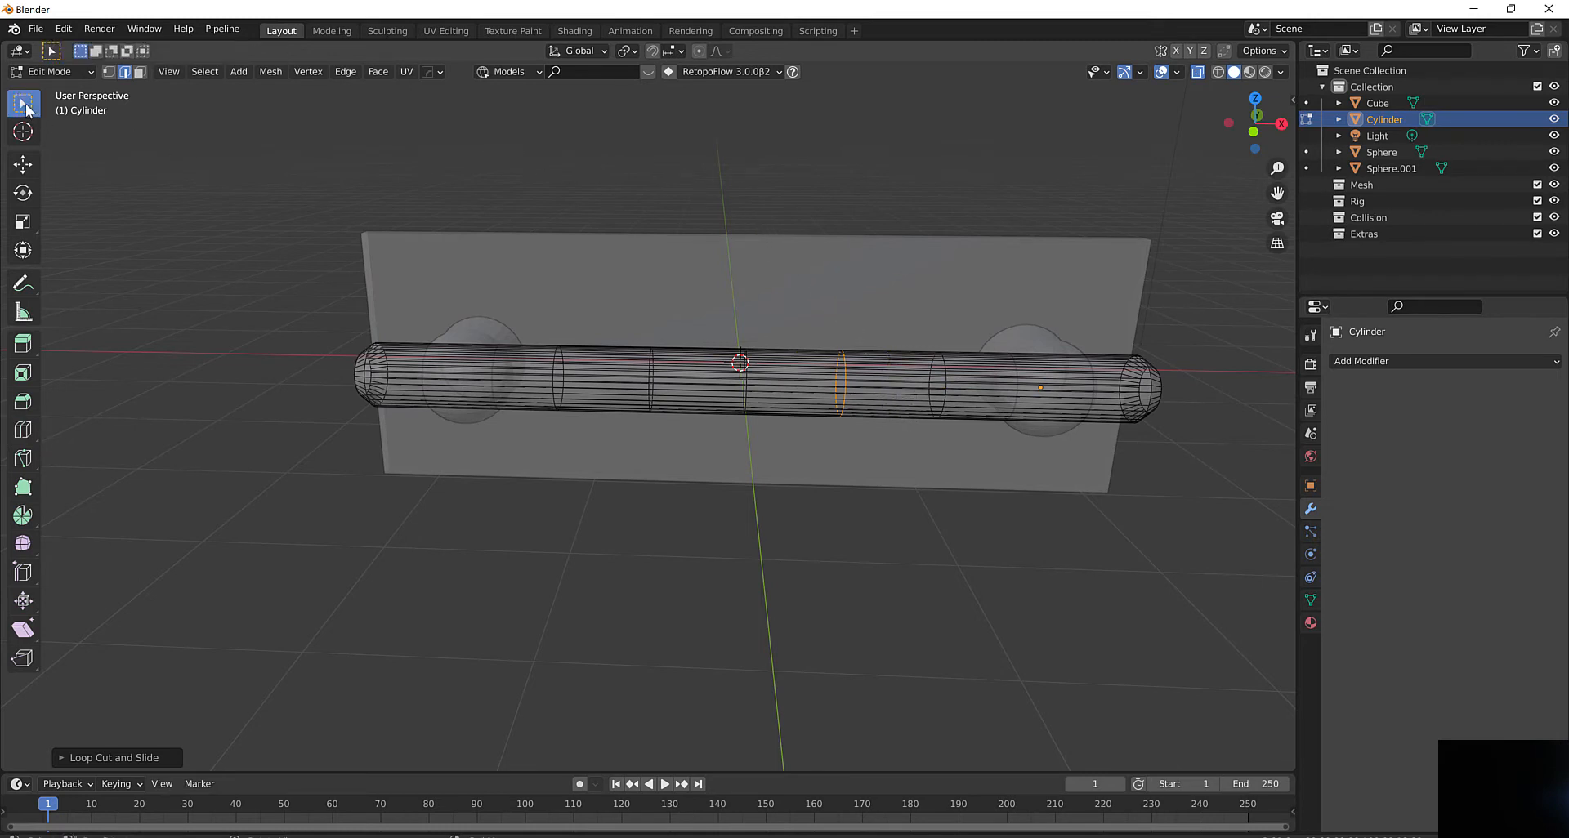
{"action": "left_click_drag", "start_coordinate": [716, 324], "coordinate": [773, 466]}
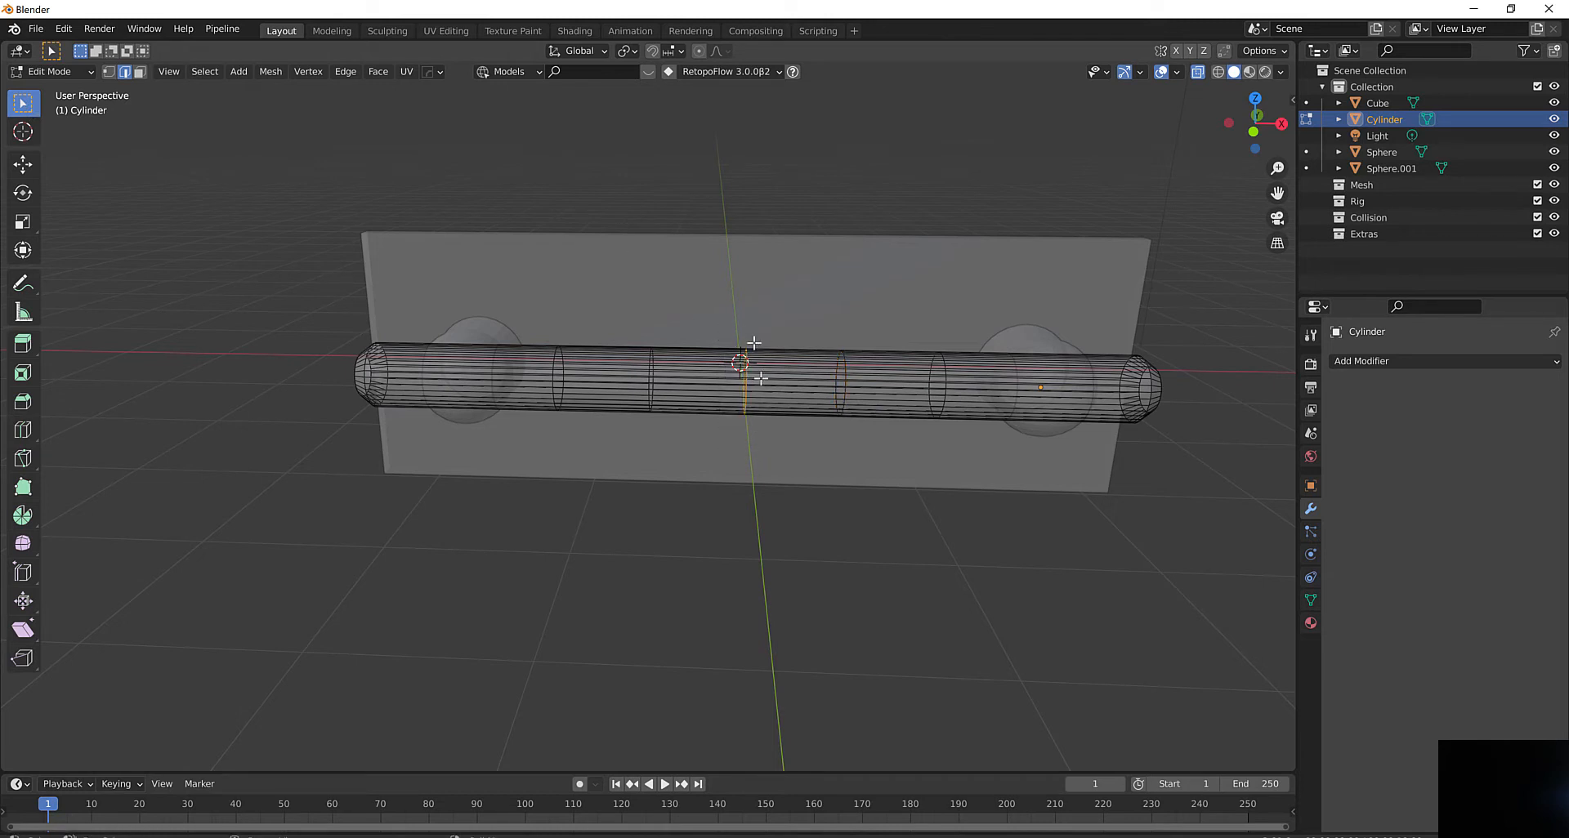
{"action": "left_click", "coordinate": [699, 50]}
{"action": "key", "text": "g"}
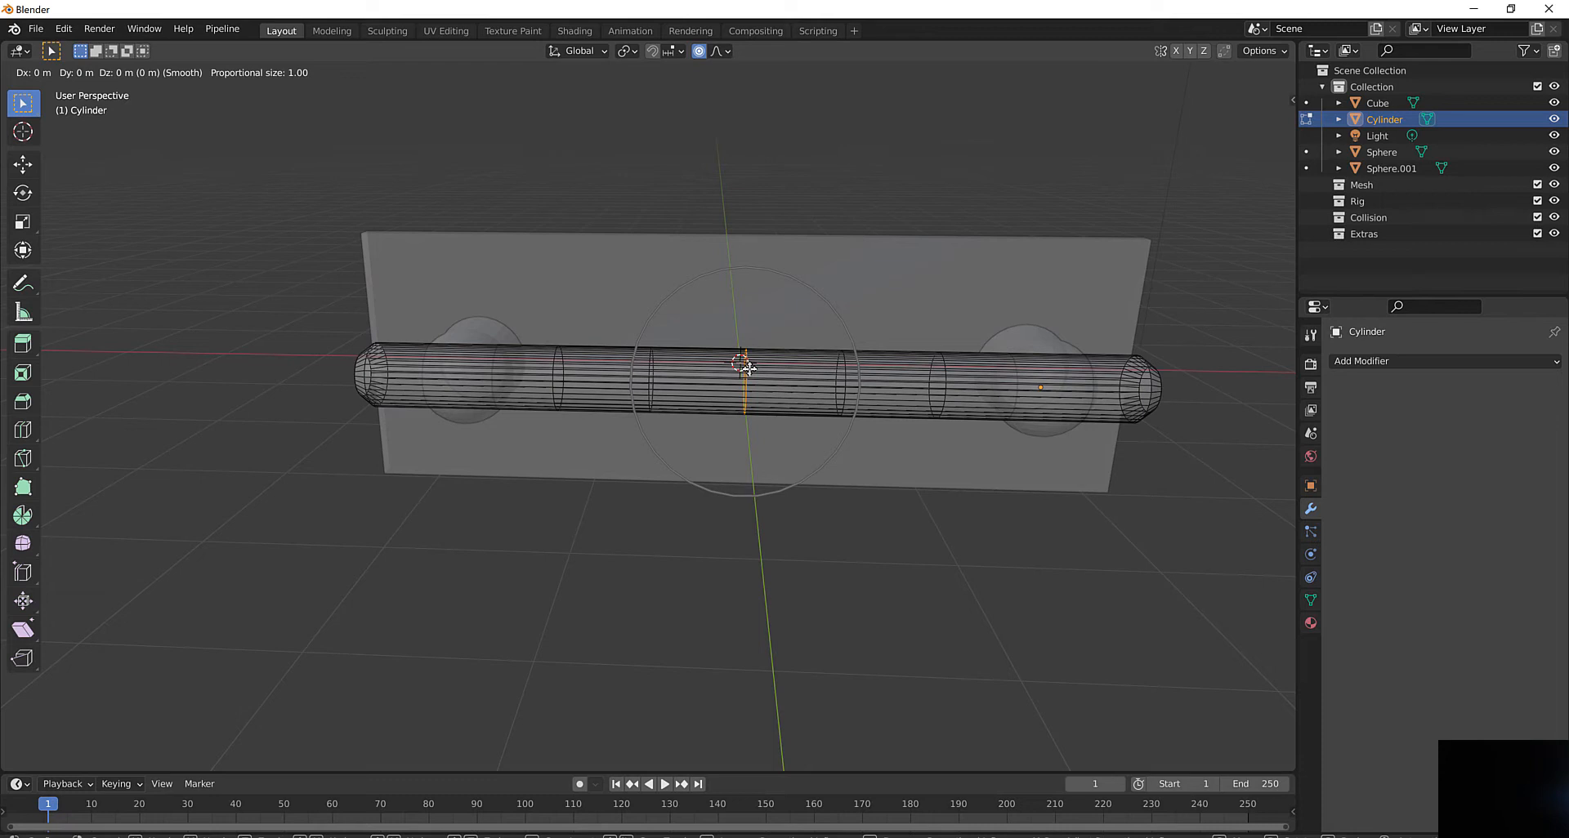
{"action": "key", "text": "z"}
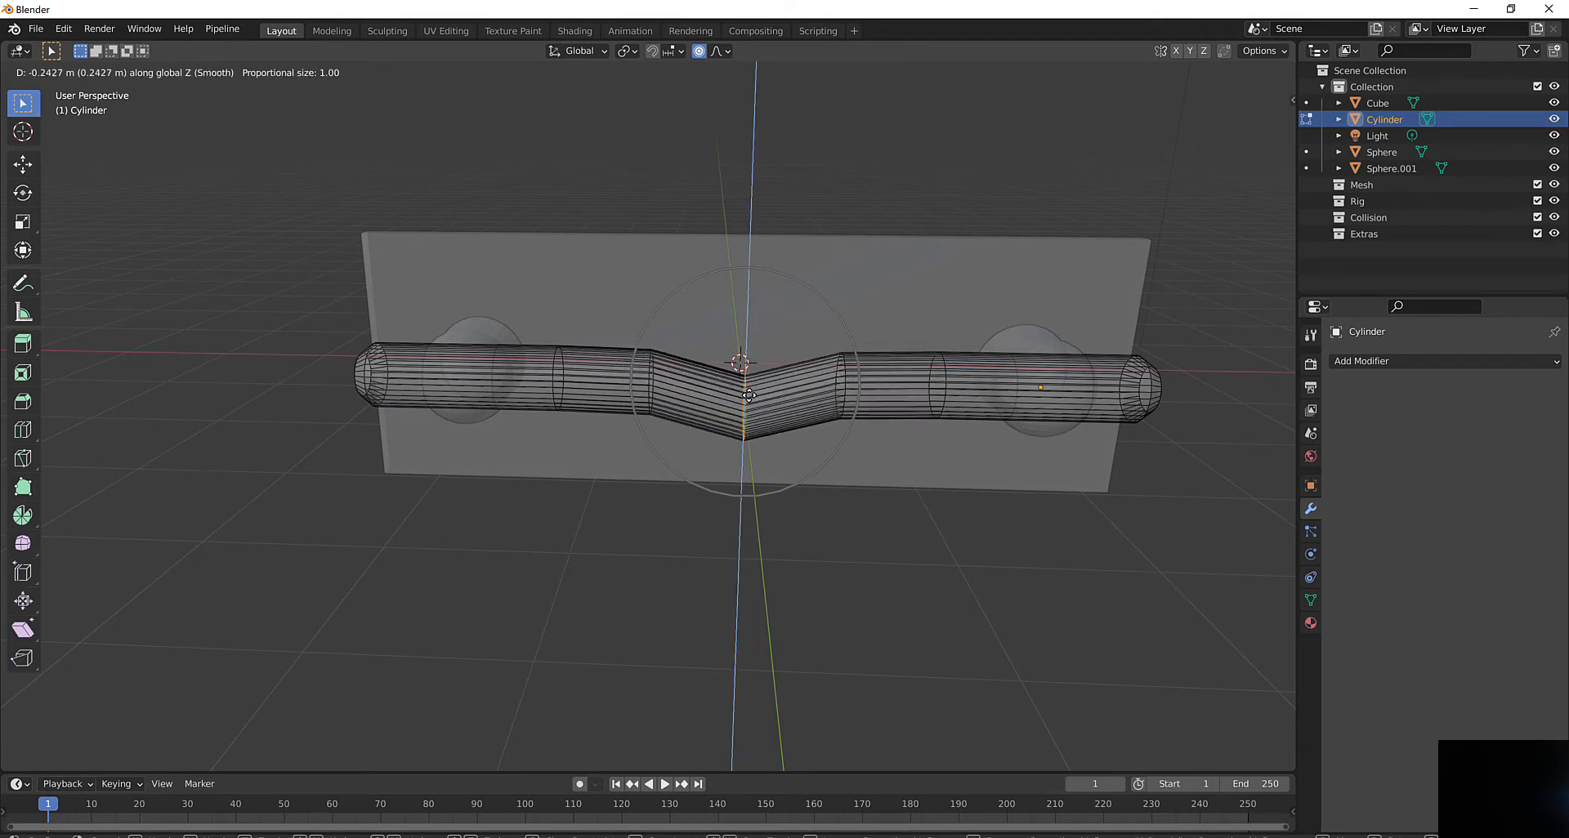
{"action": "scroll", "coordinate": [748, 399], "scroll_direction": "down", "scroll_amount": 4}
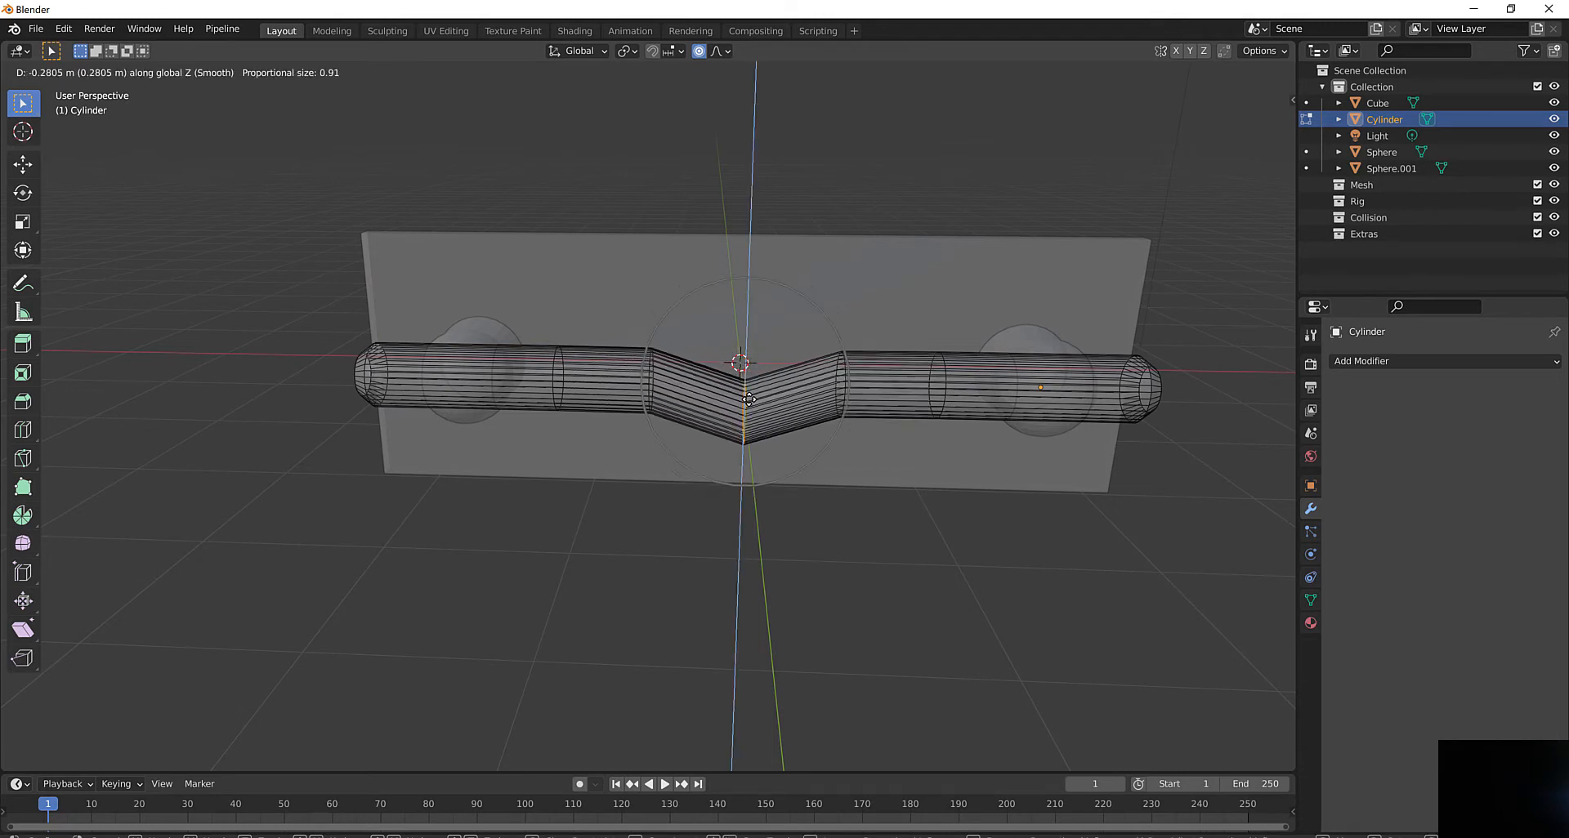
{"action": "scroll", "coordinate": [748, 399], "scroll_direction": "up", "scroll_amount": 2}
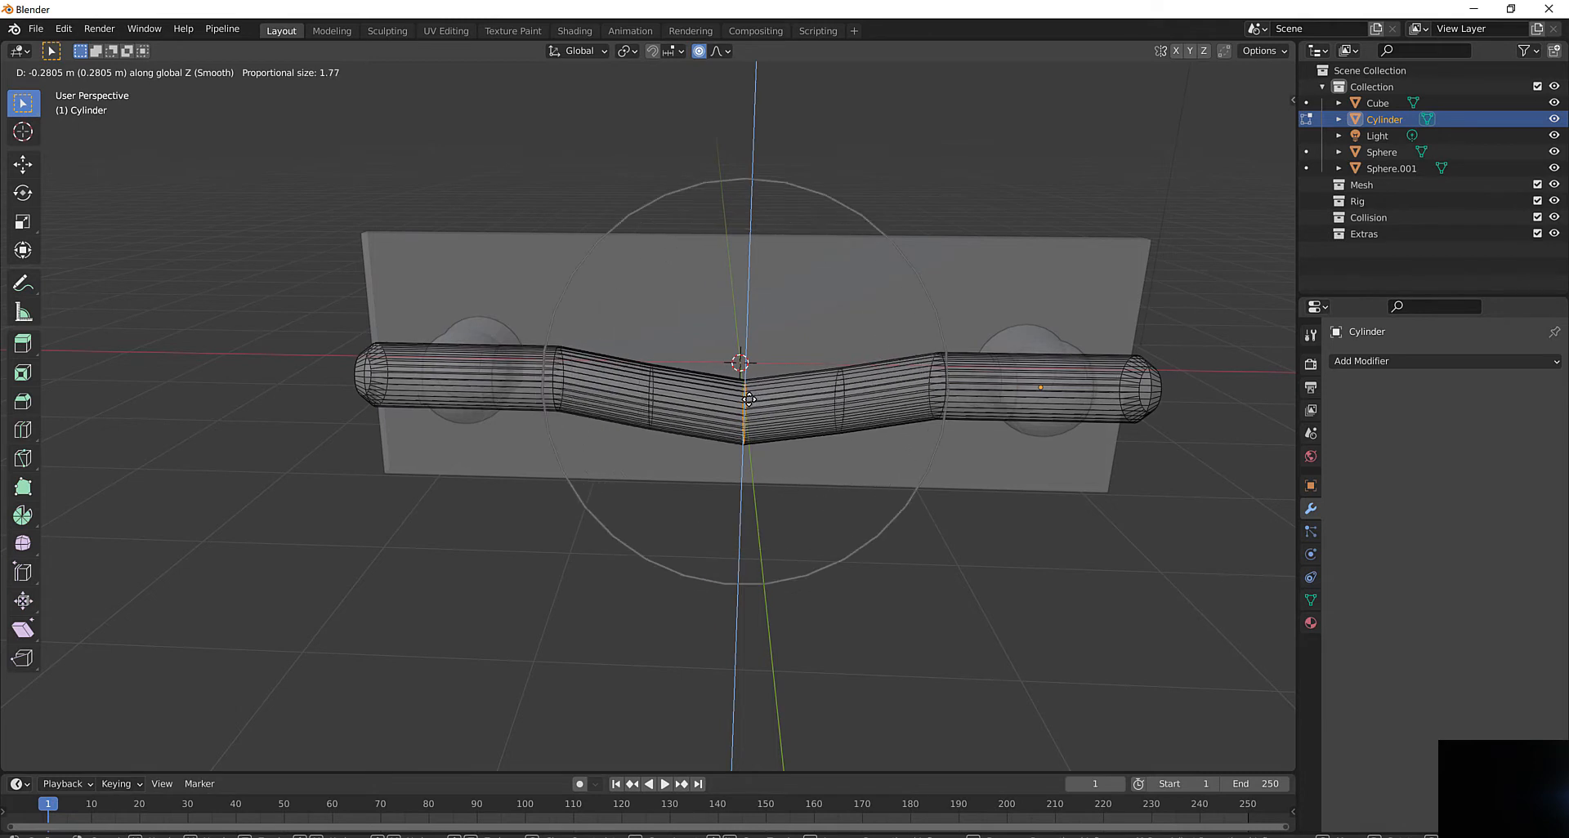
{"action": "scroll", "coordinate": [748, 399], "scroll_direction": "down", "scroll_amount": 3}
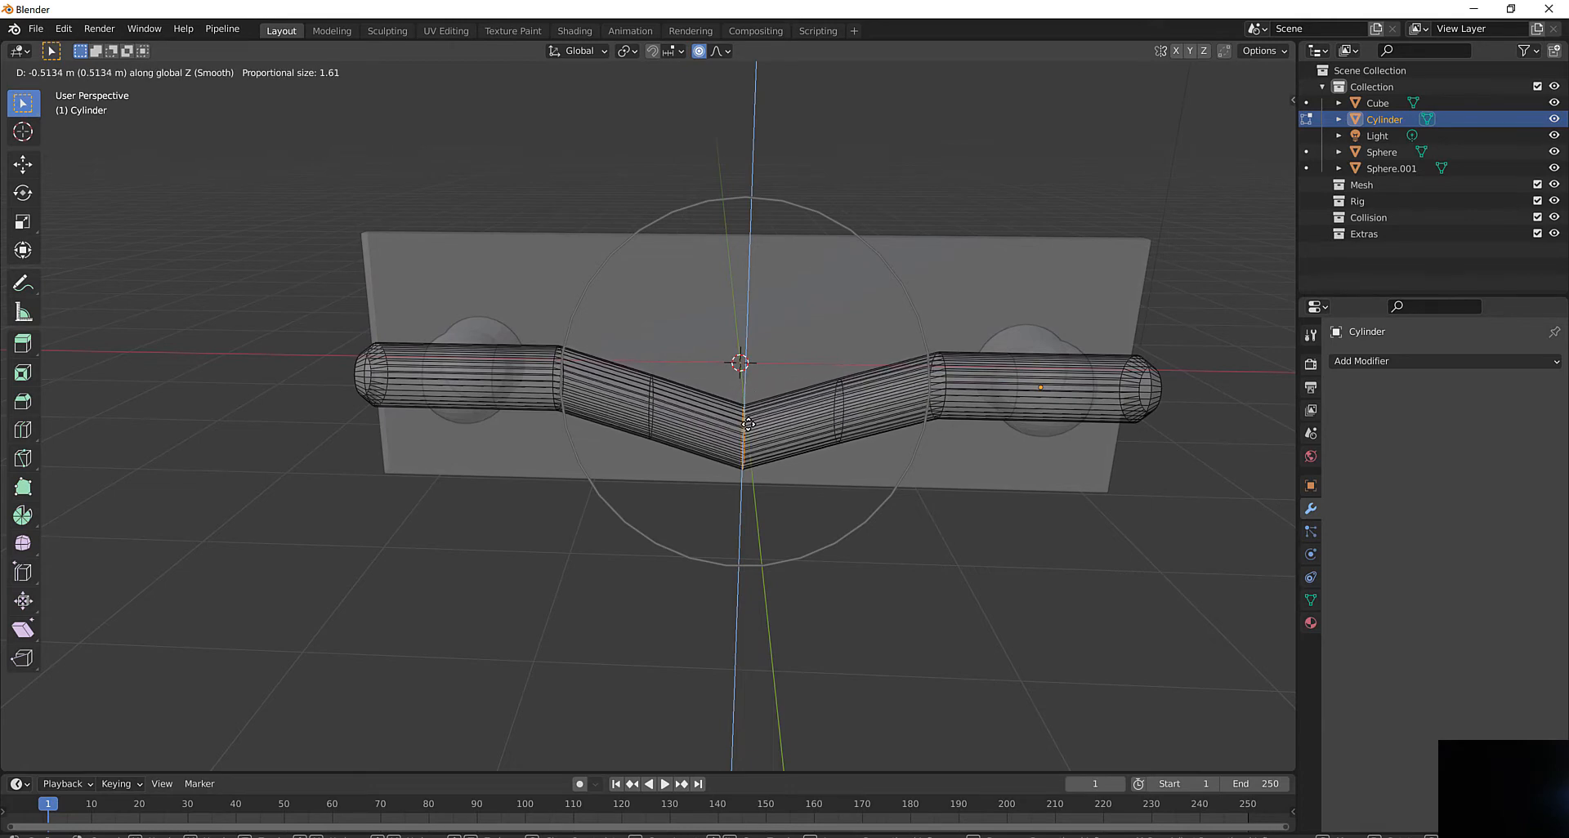
{"action": "left_click", "coordinate": [748, 424]}
Return to Object Mode and add a Subdivision Surface modifier to the bar with its viewport level set to 2
{"action": "middle_click_drag", "start_coordinate": [776, 404], "coordinate": [719, 443]}
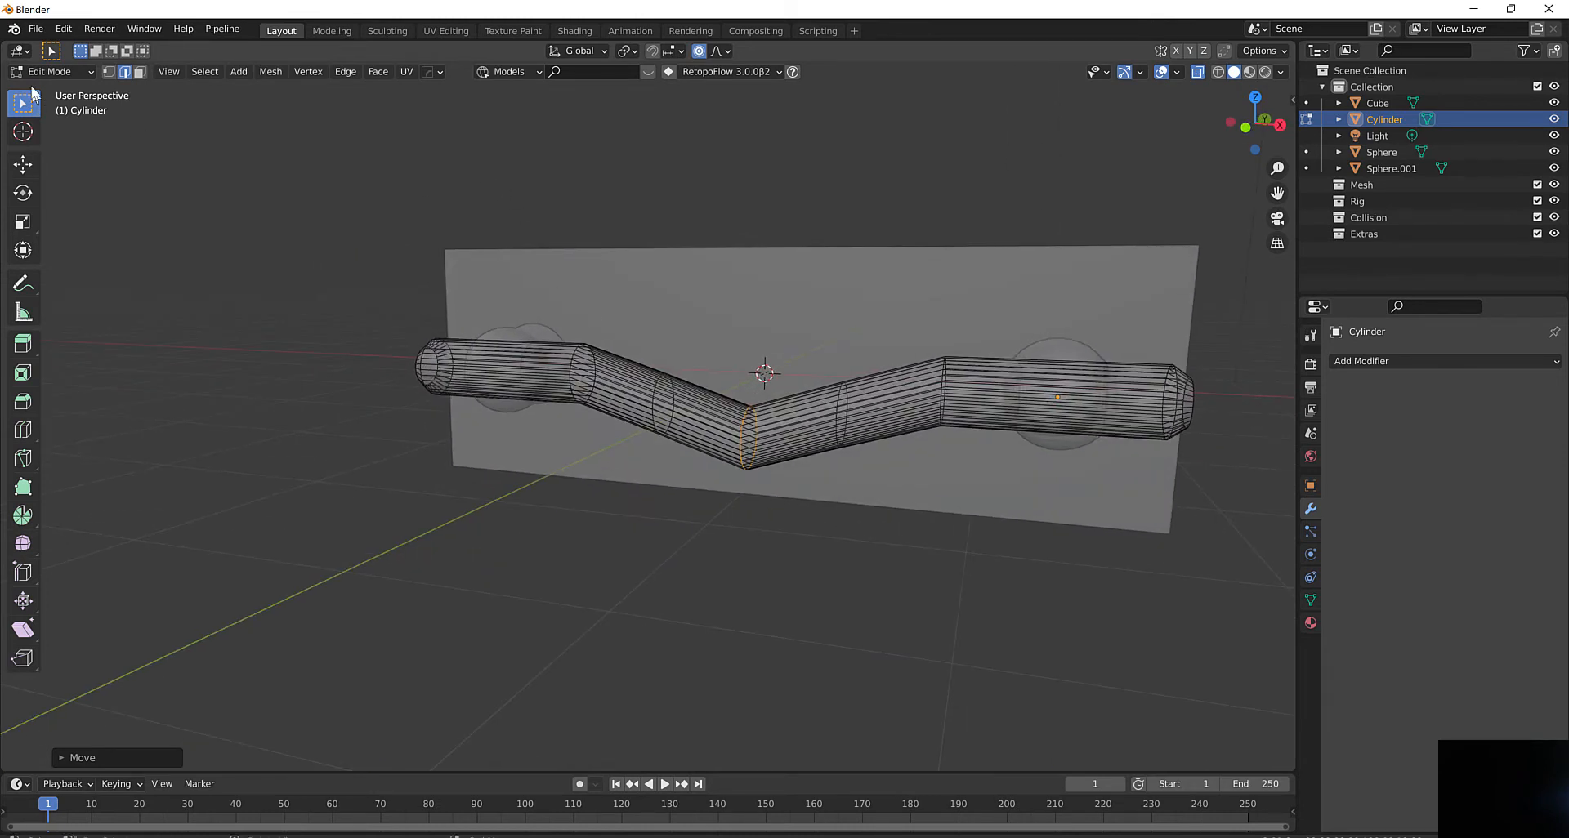
{"action": "left_click", "coordinate": [76, 71]}
{"action": "left_click", "coordinate": [71, 86]}
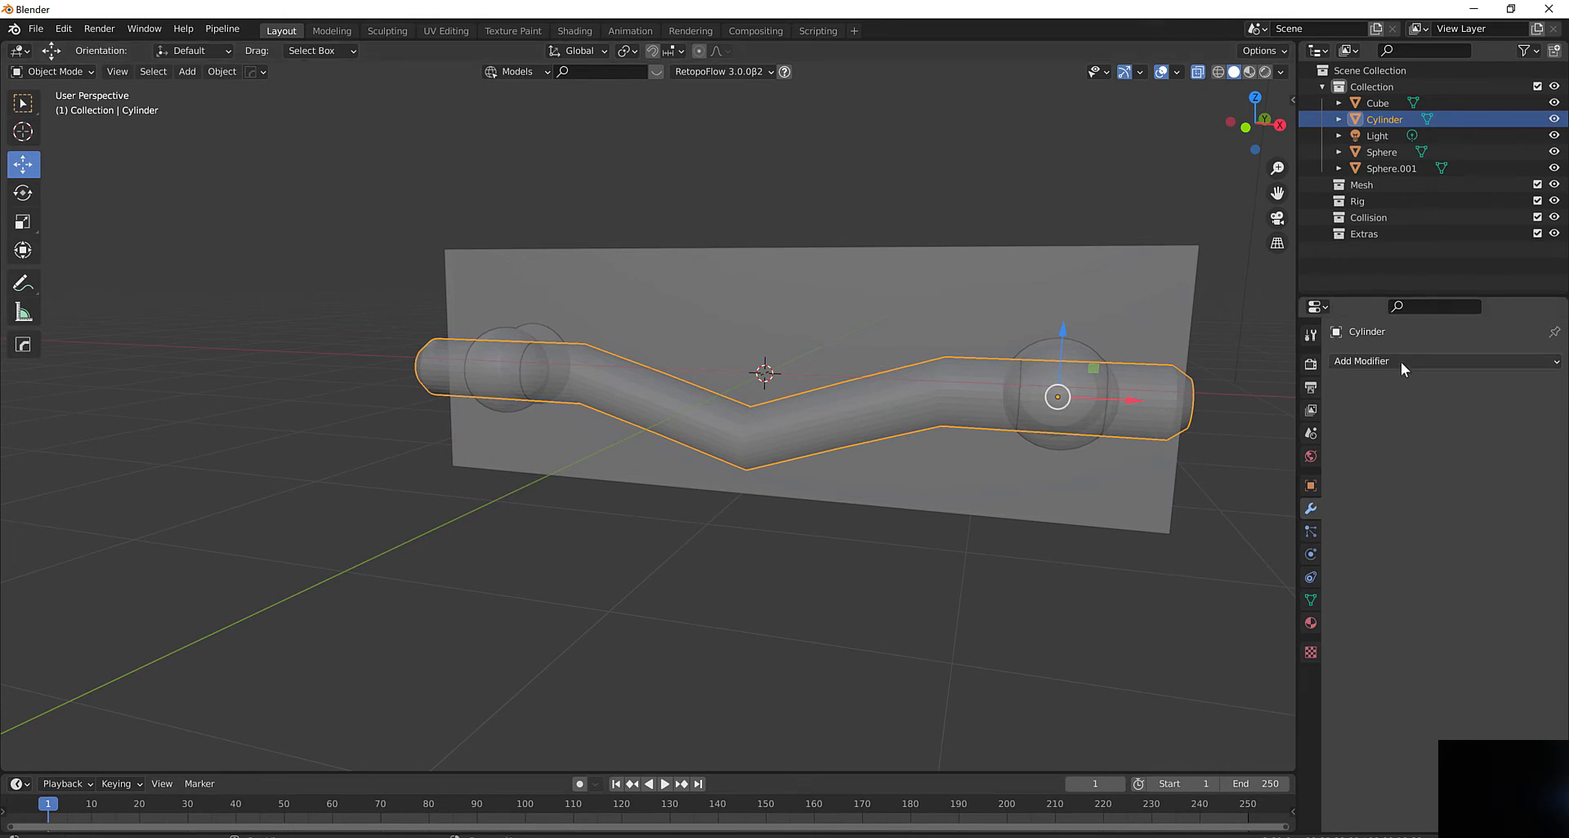
{"action": "left_click", "coordinate": [1422, 362]}
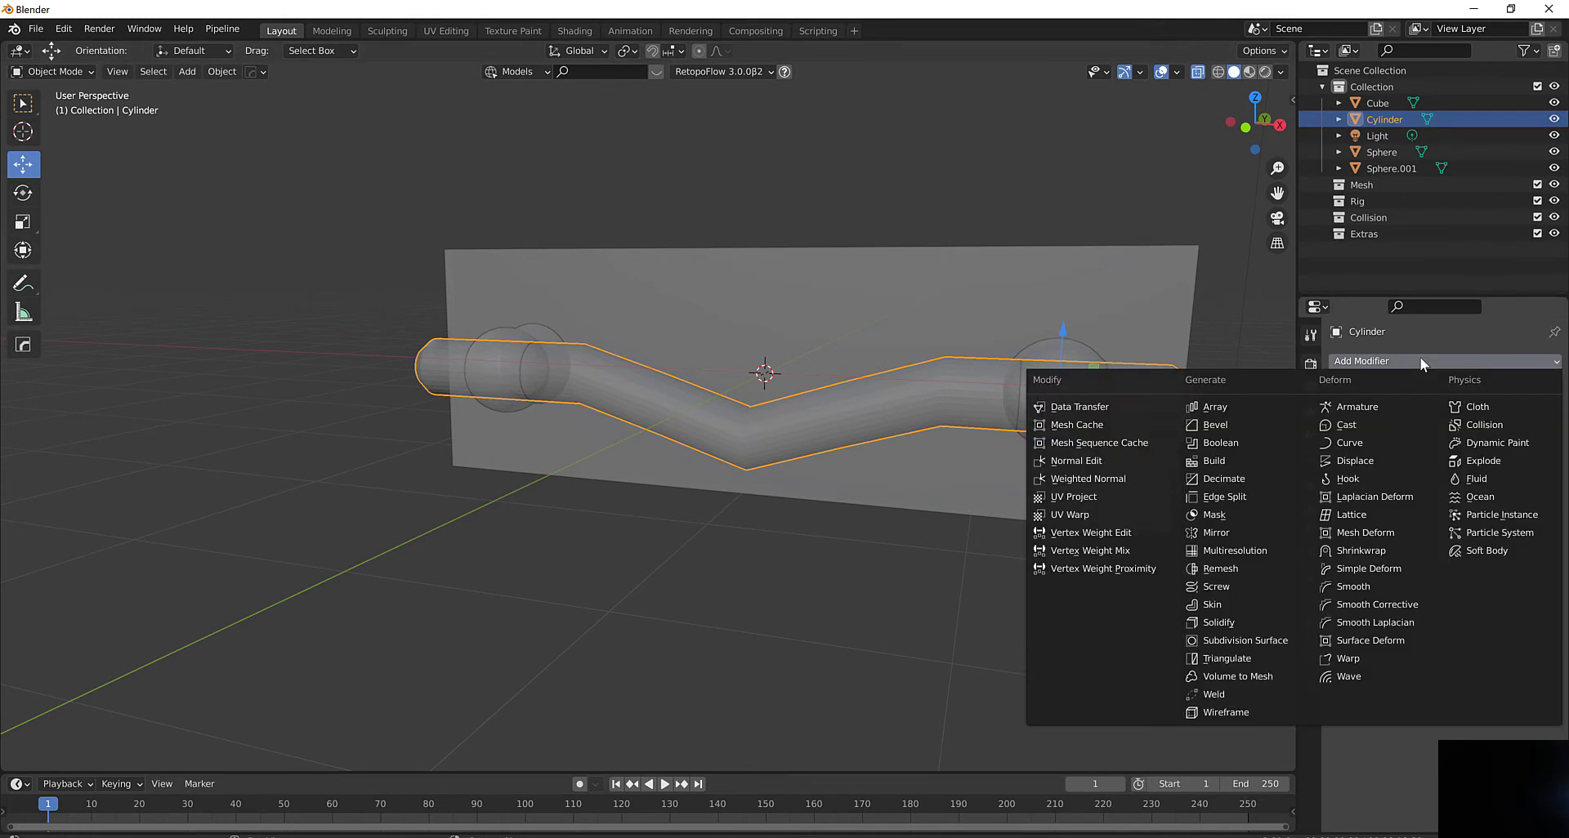
{"action": "left_click", "coordinate": [1252, 642]}
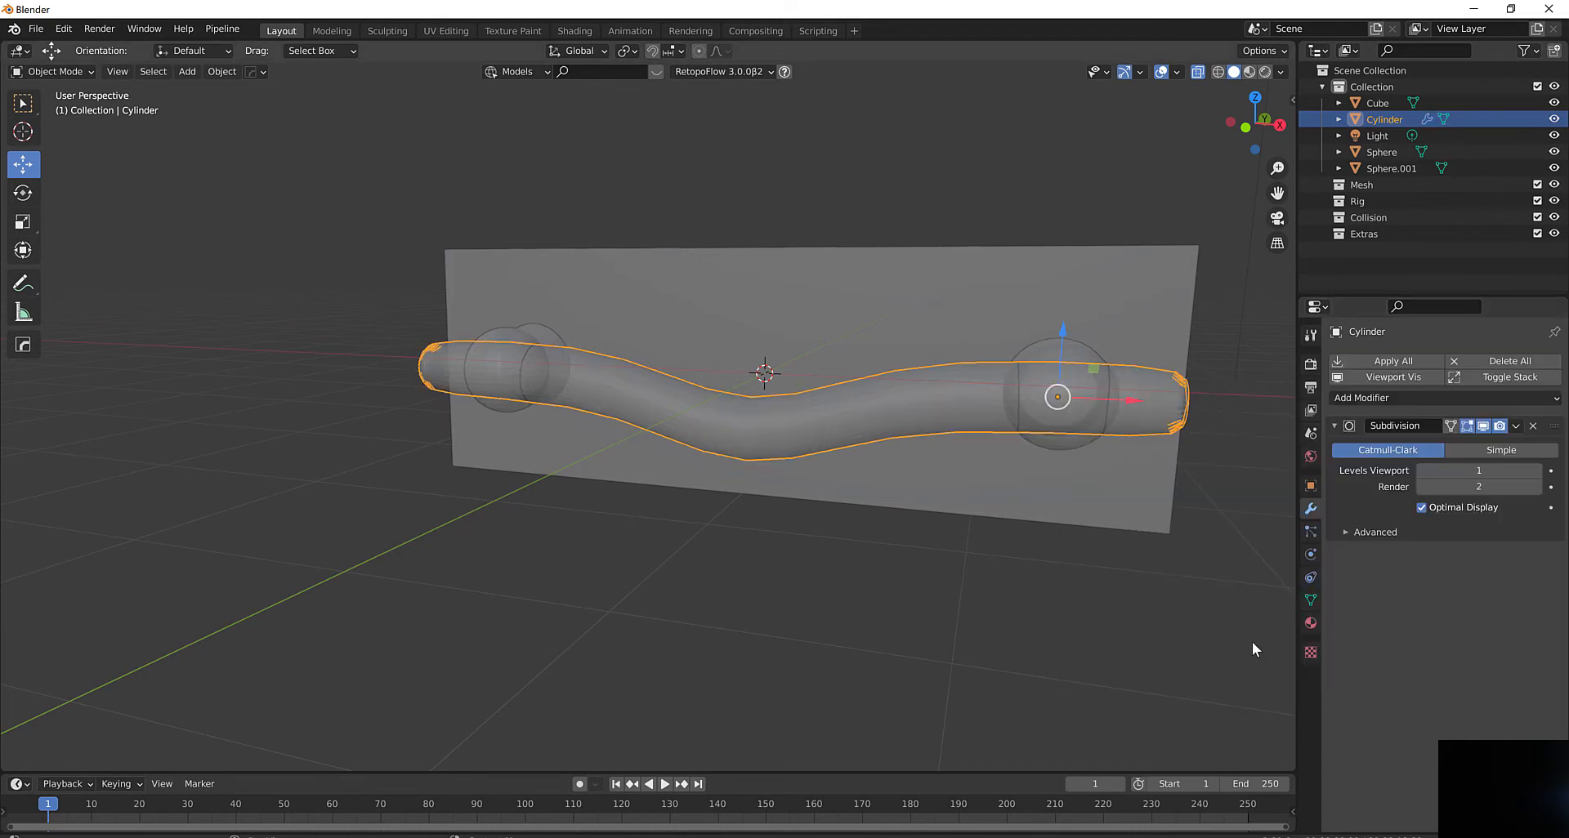
{"action": "mouse_move", "coordinate": [787, 450]}
{"action": "middle_mouse_down"}
{"action": "mouse_move", "coordinate": [841, 477]}
{"action": "mouse_move", "coordinate": [920, 459]}
{"action": "mouse_move", "coordinate": [789, 462]}
{"action": "middle_mouse_up"}
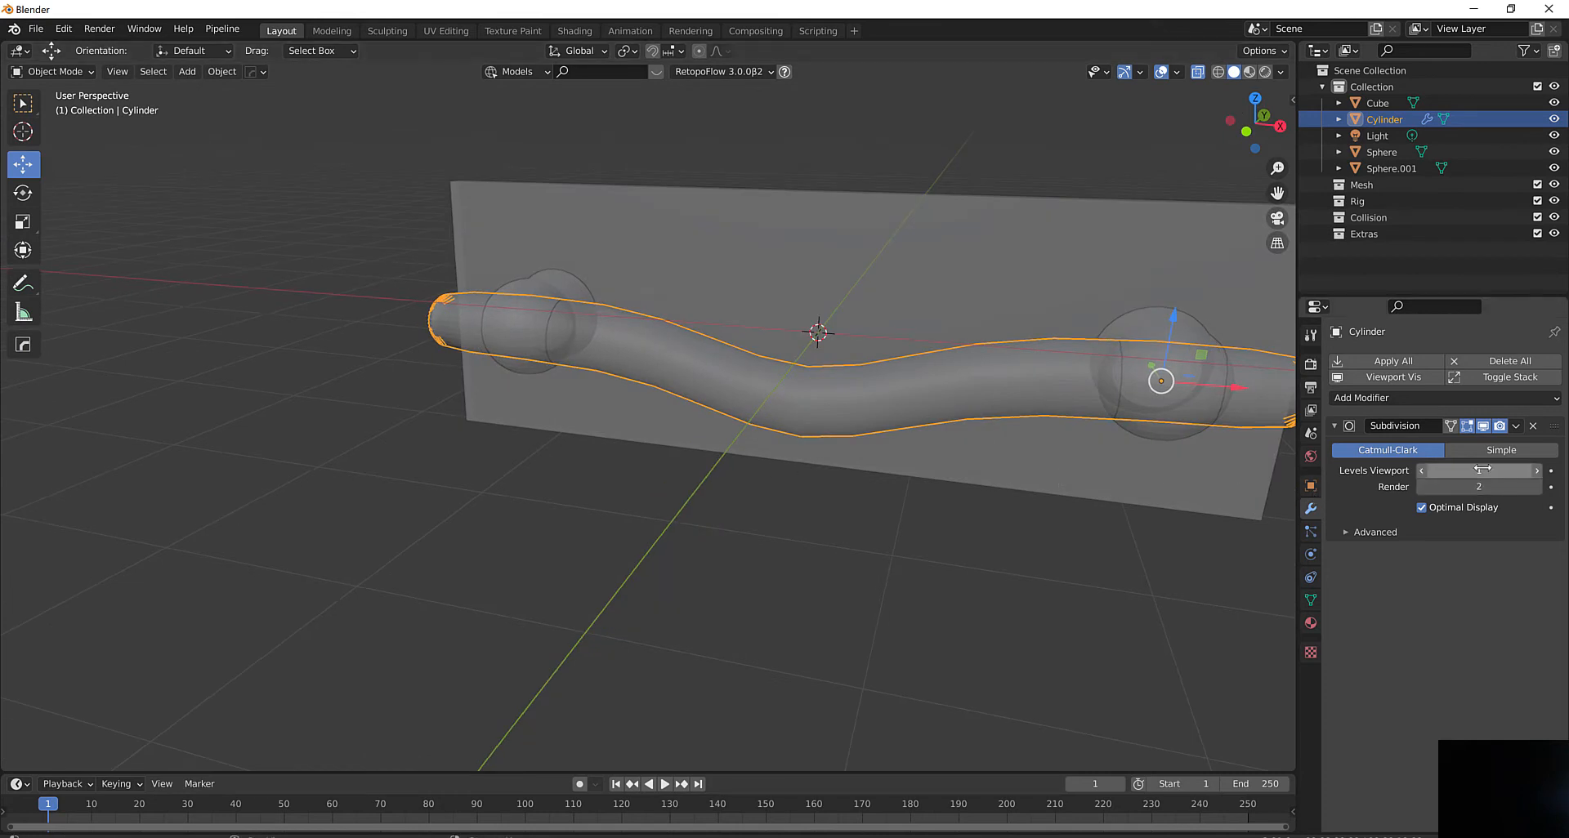
{"action": "left_click", "coordinate": [1539, 472]}
{"action": "middle_click_drag", "start_coordinate": [1175, 458], "coordinate": [747, 446]}
{"action": "scroll", "coordinate": [759, 434], "scroll_direction": "up", "scroll_amount": 2}
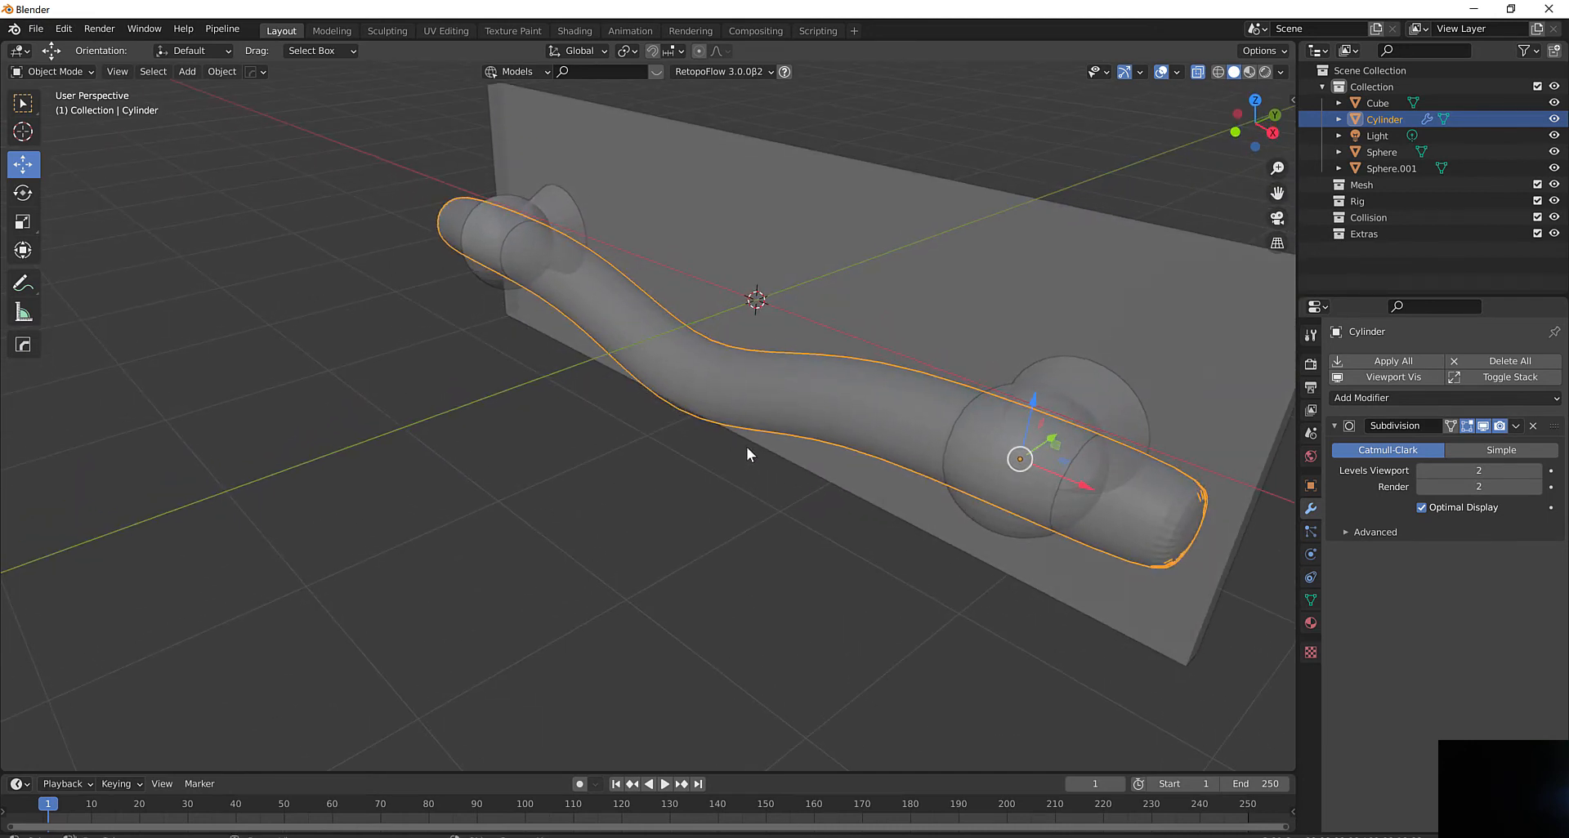
Turn off the Subdivision modifier's viewport display and put the bar back into Edit Mode
{"action": "left_click", "coordinate": [1483, 427]}
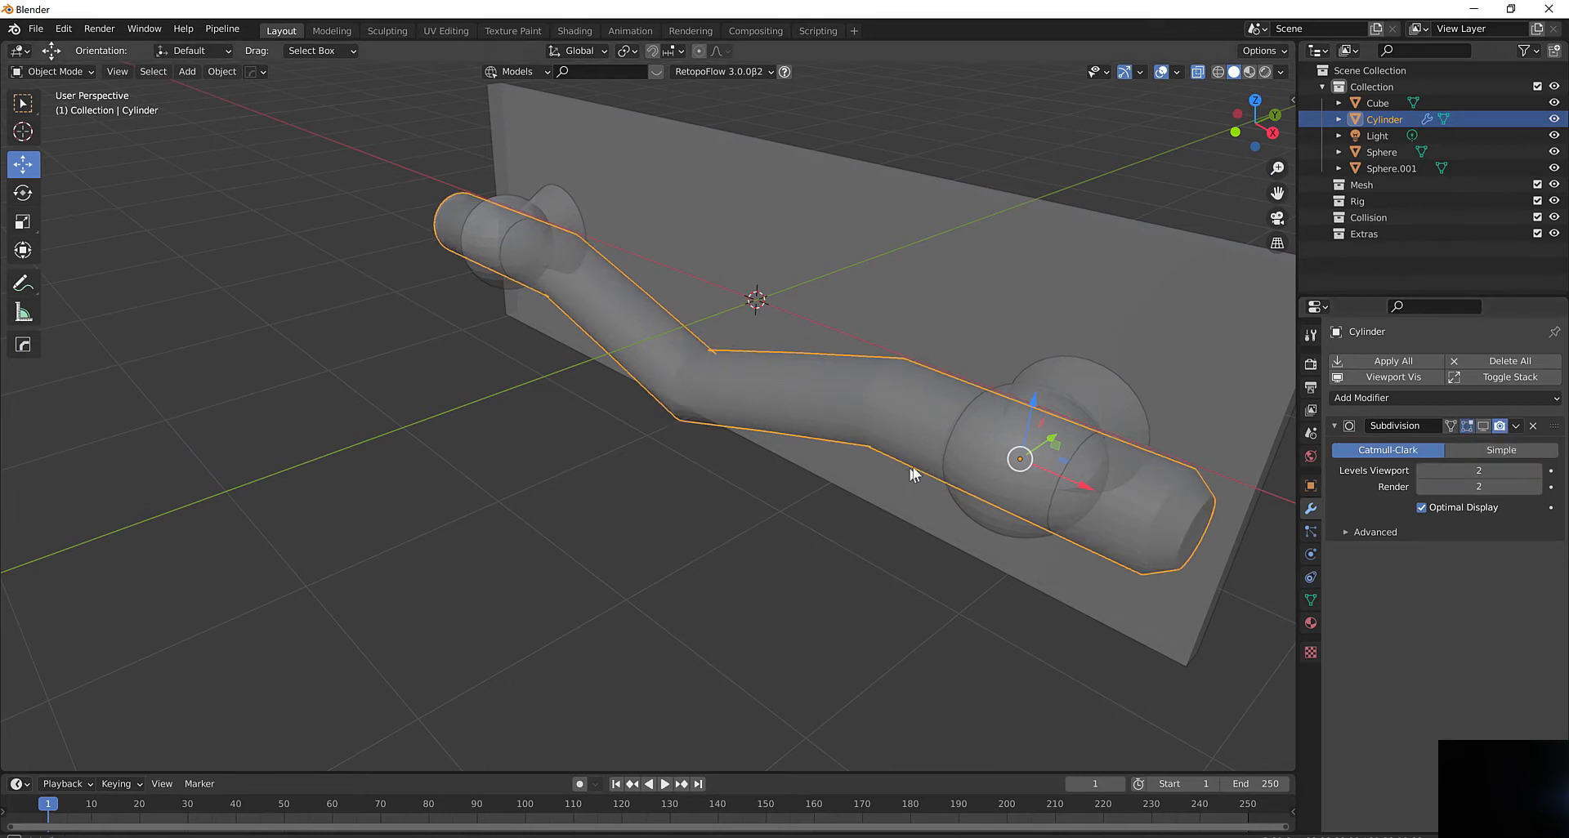
{"action": "middle_click_drag", "start_coordinate": [913, 467], "coordinate": [679, 352]}
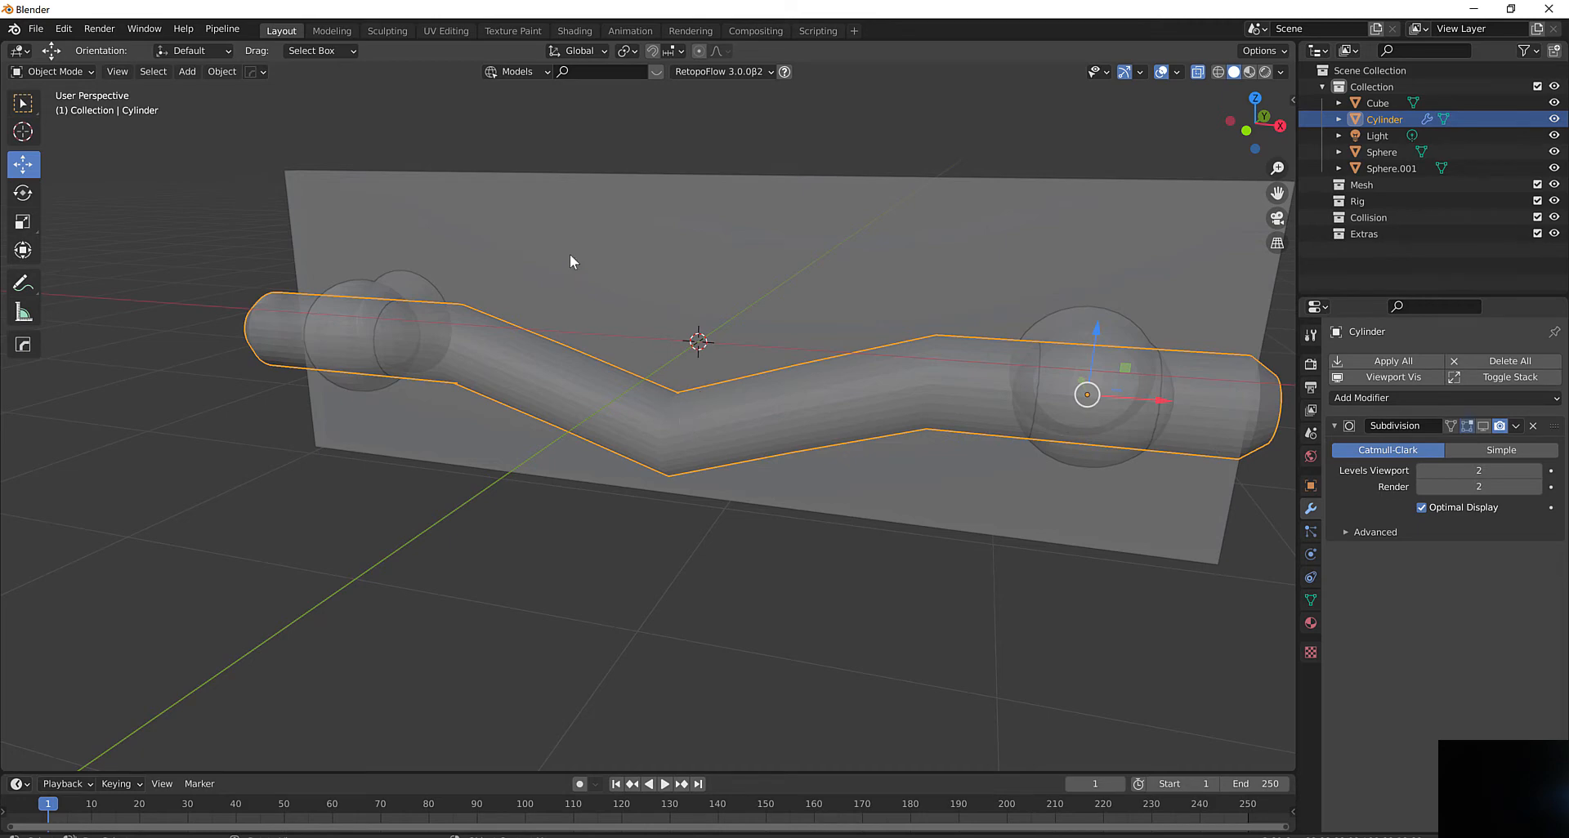
{"action": "left_click", "coordinate": [49, 72]}
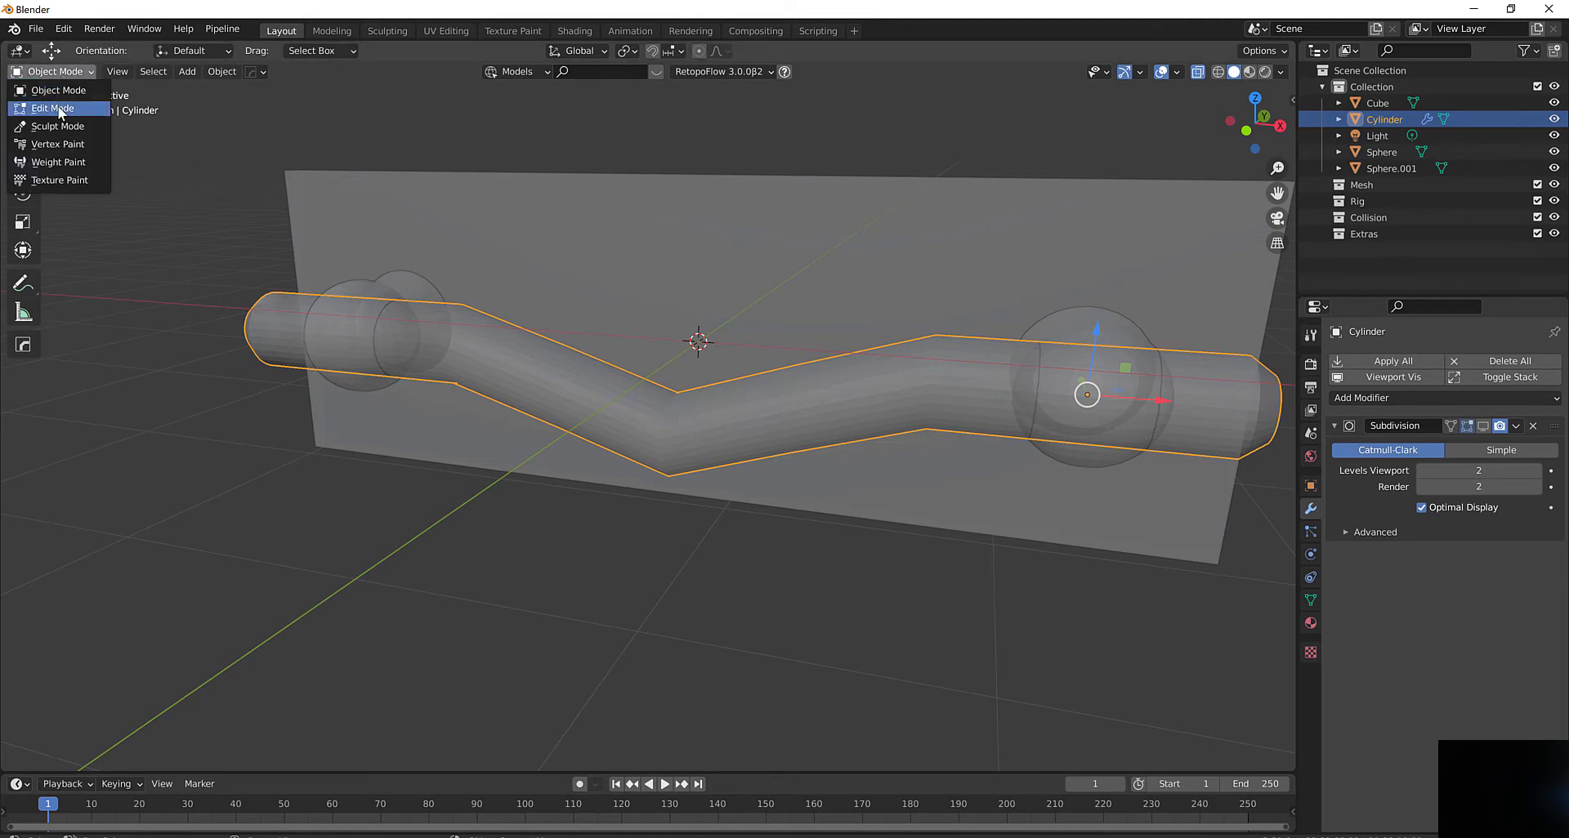
{"action": "left_click", "coordinate": [59, 109]}
{"action": "middle_click_drag", "start_coordinate": [478, 361], "coordinate": [510, 354]}
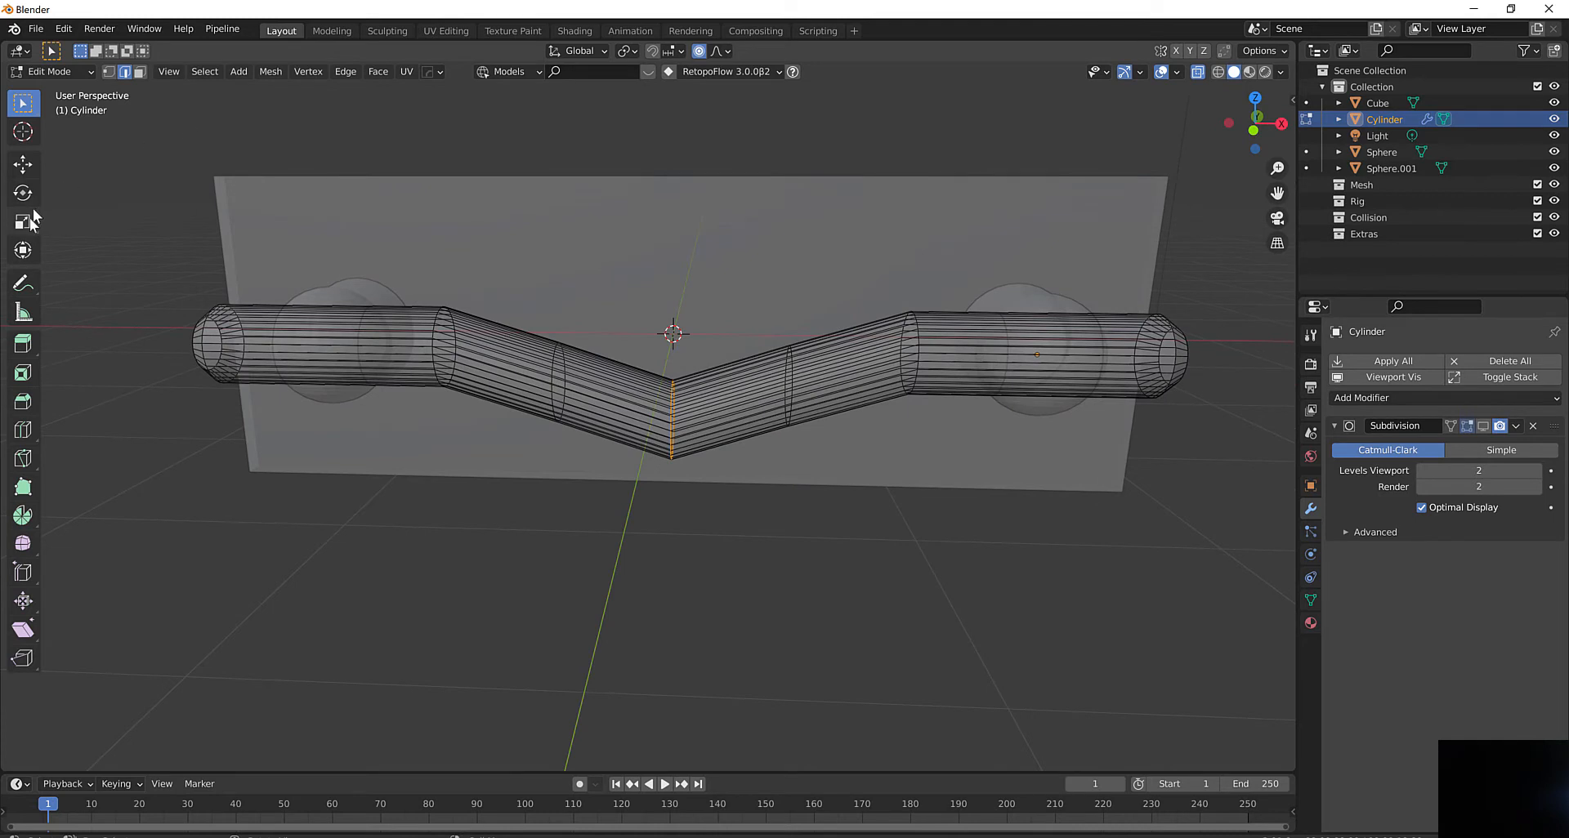
{"action": "left_click", "coordinate": [24, 429]}
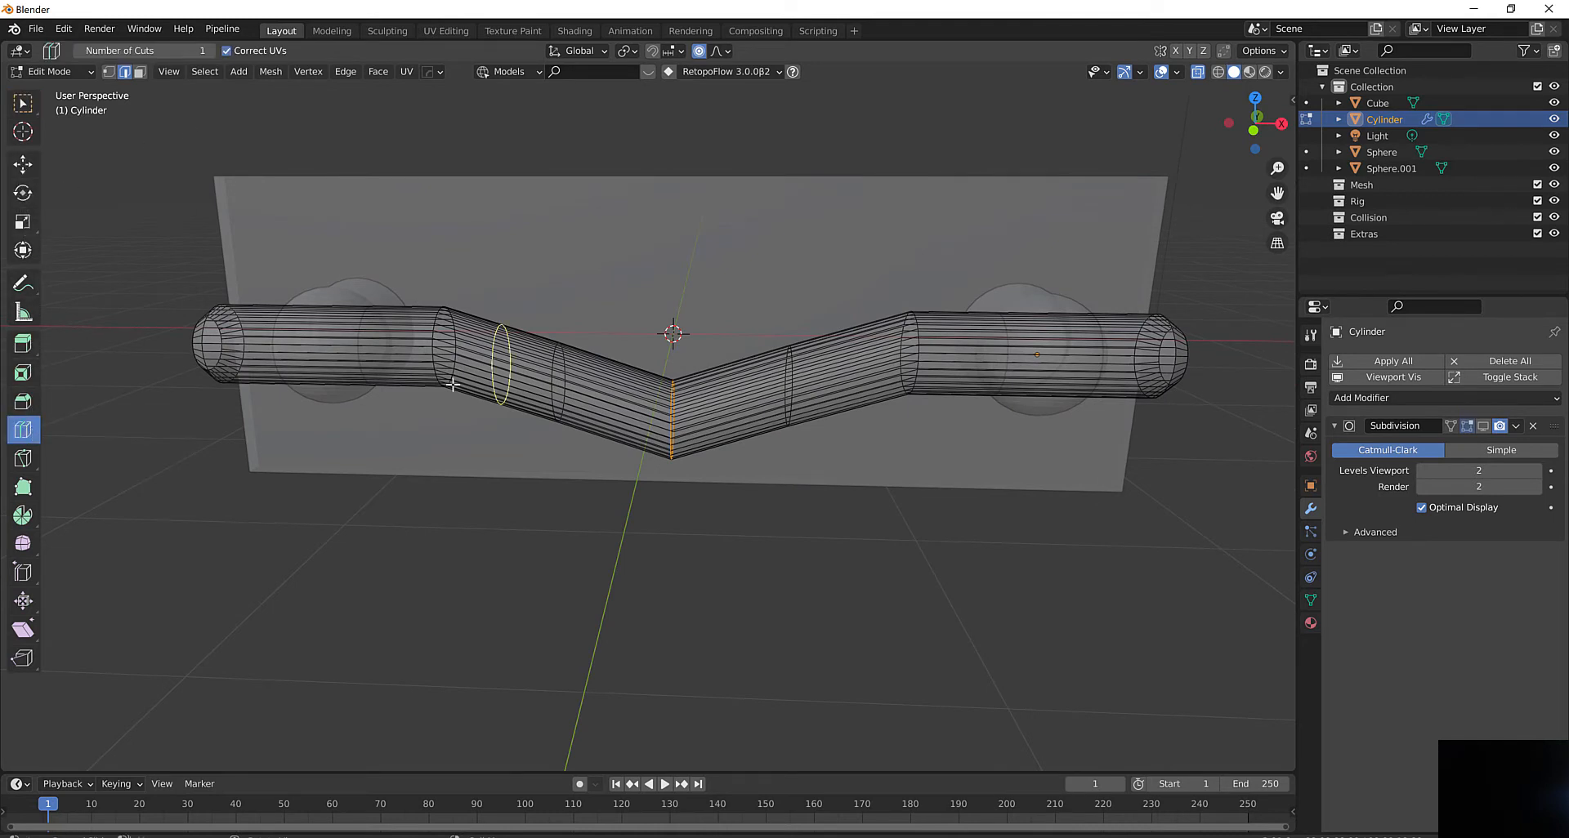
{"action": "left_click", "coordinate": [639, 399]}
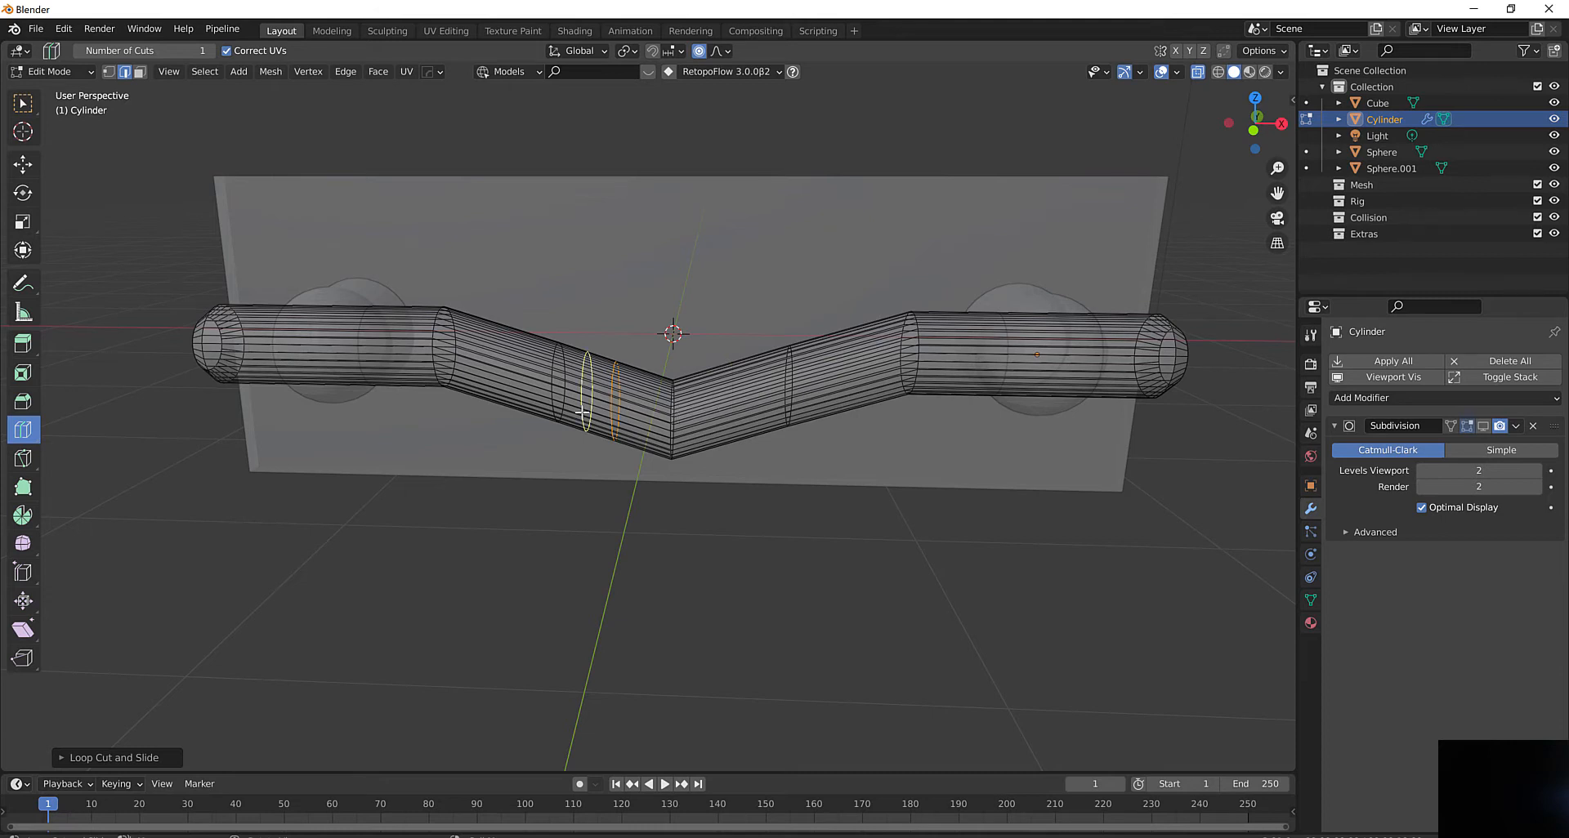
{"action": "key", "text": "ctrl+z"}
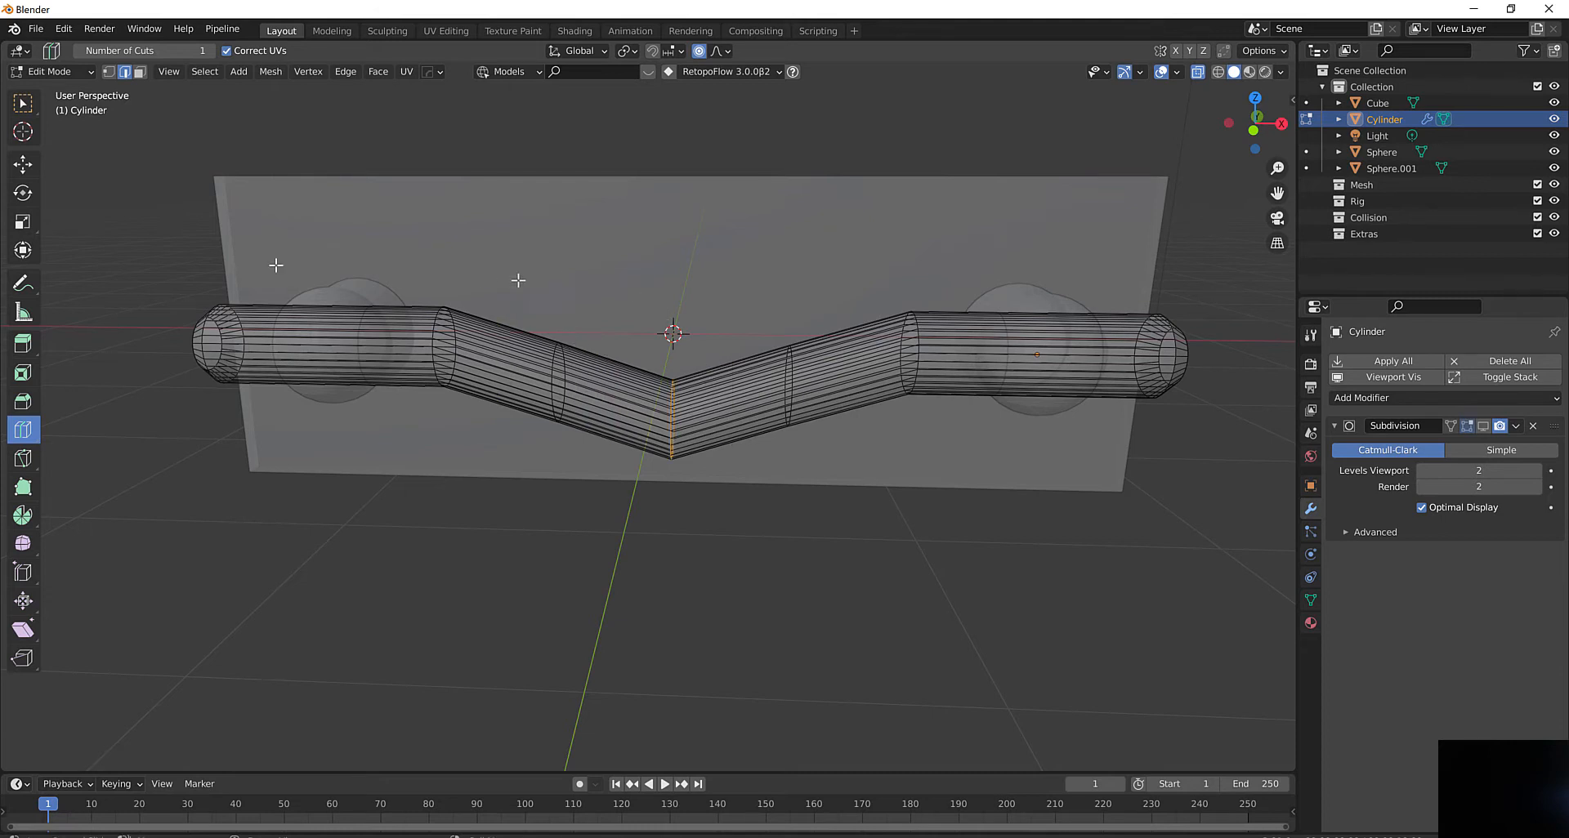
Select the edge loops on either side of the bar's middle and lower them about 0.26 m along Z with proportional size 0.39
{"action": "left_click", "coordinate": [22, 103]}
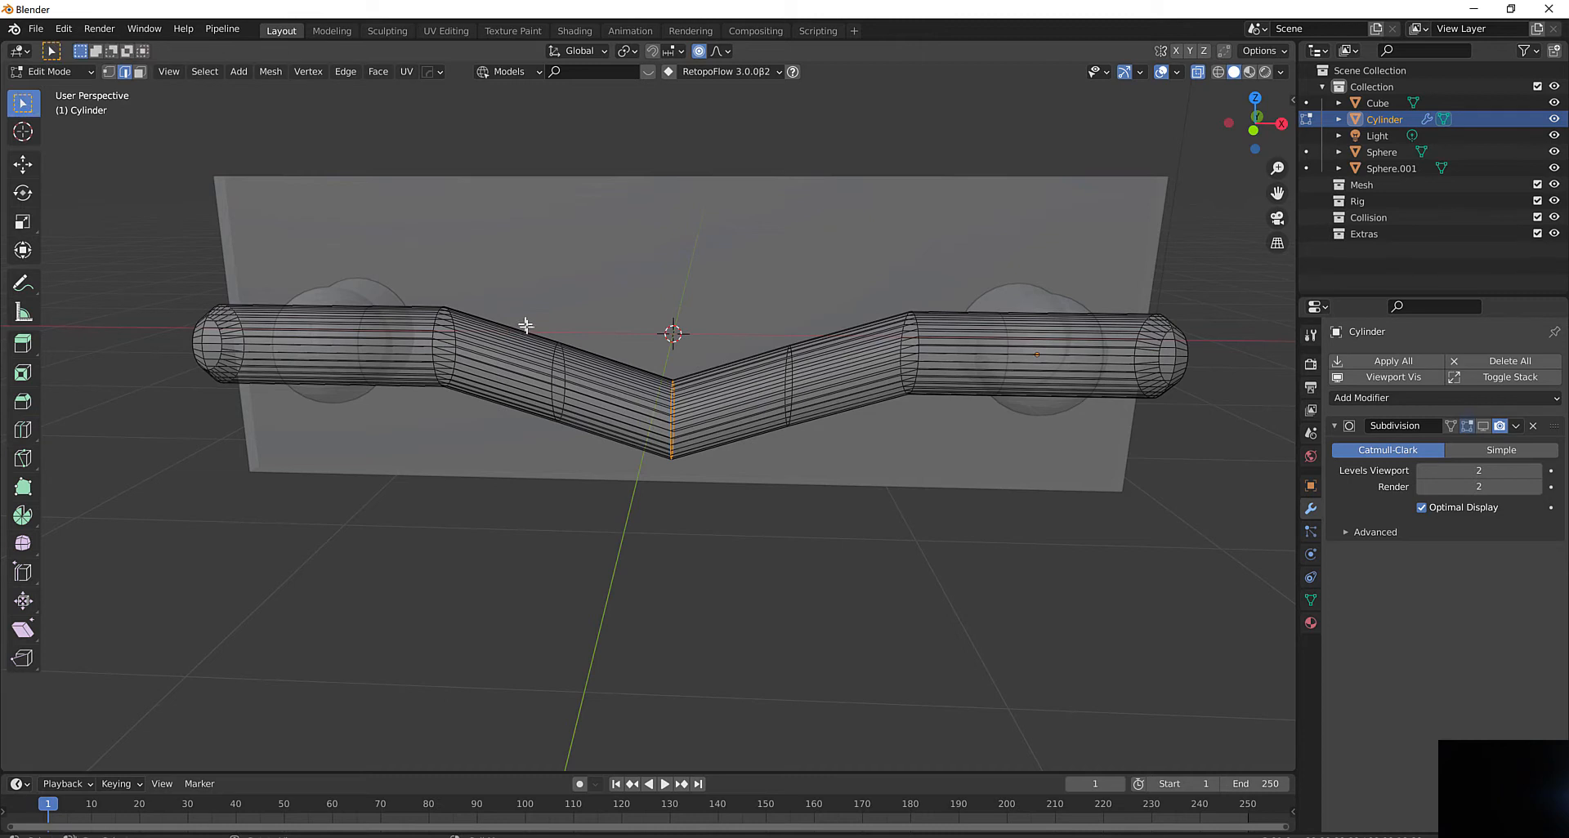
{"action": "left_click_drag", "start_coordinate": [525, 325], "coordinate": [581, 446]}
{"action": "left_click_drag", "start_coordinate": [748, 333], "coordinate": [824, 438], "text": "shift"}
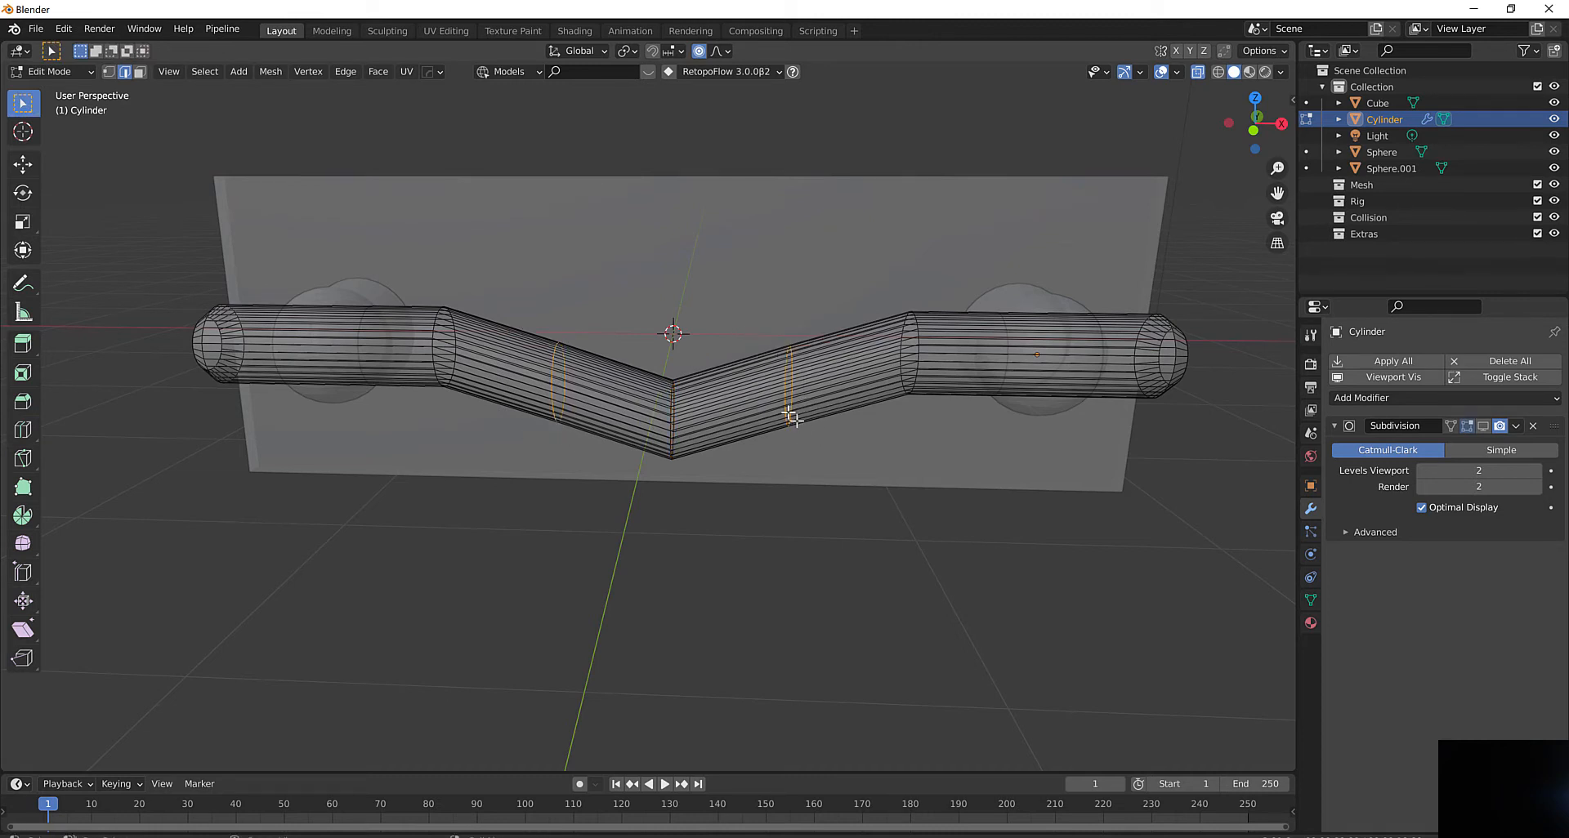
{"action": "key", "text": "g"}
{"action": "key", "text": "z"}
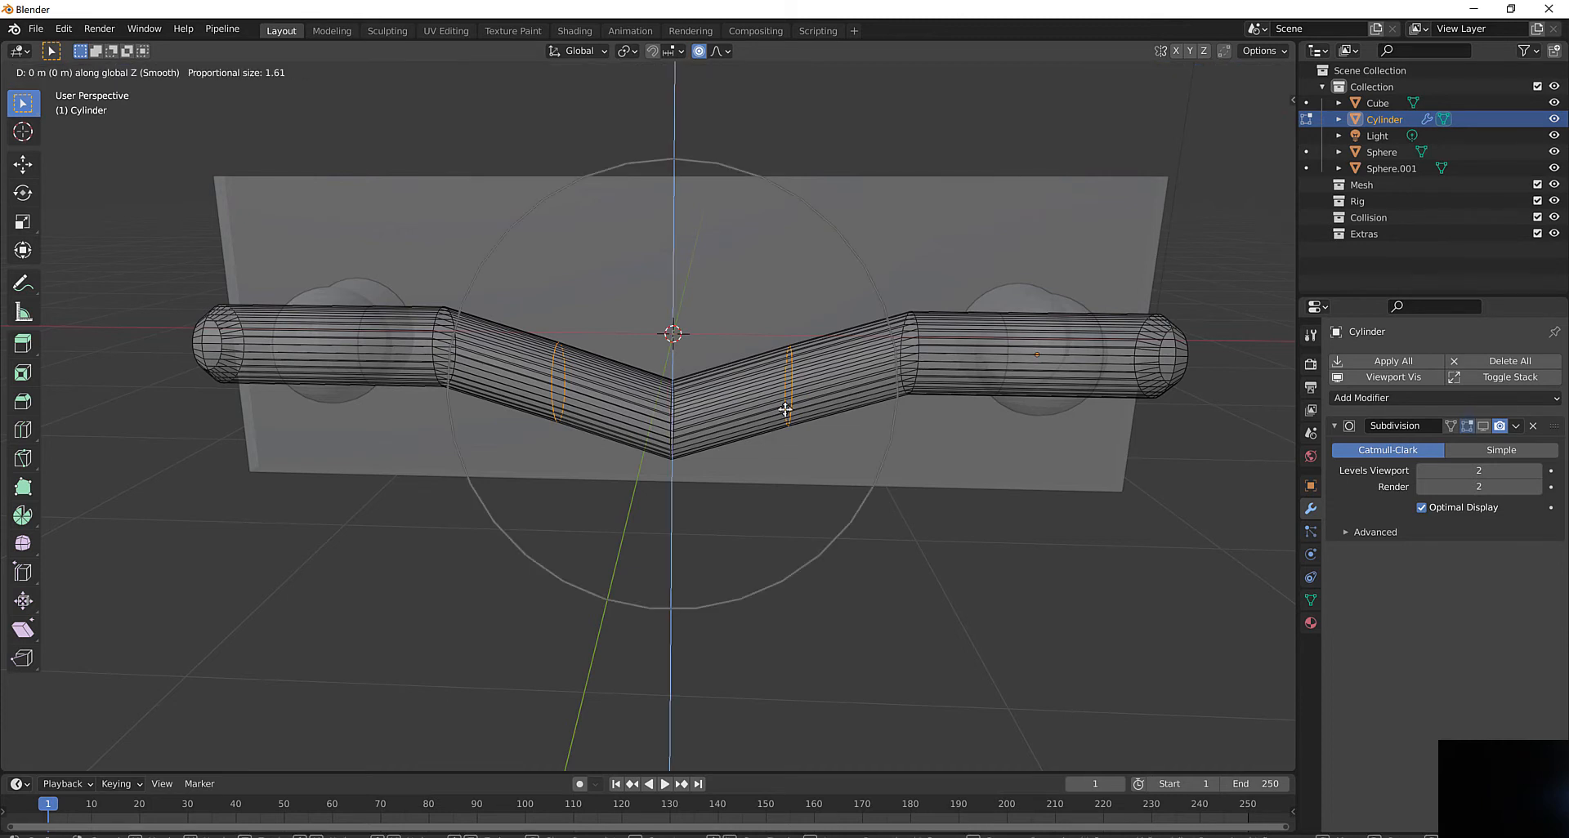
{"action": "scroll", "coordinate": [785, 418], "scroll_direction": "down", "scroll_amount": 2}
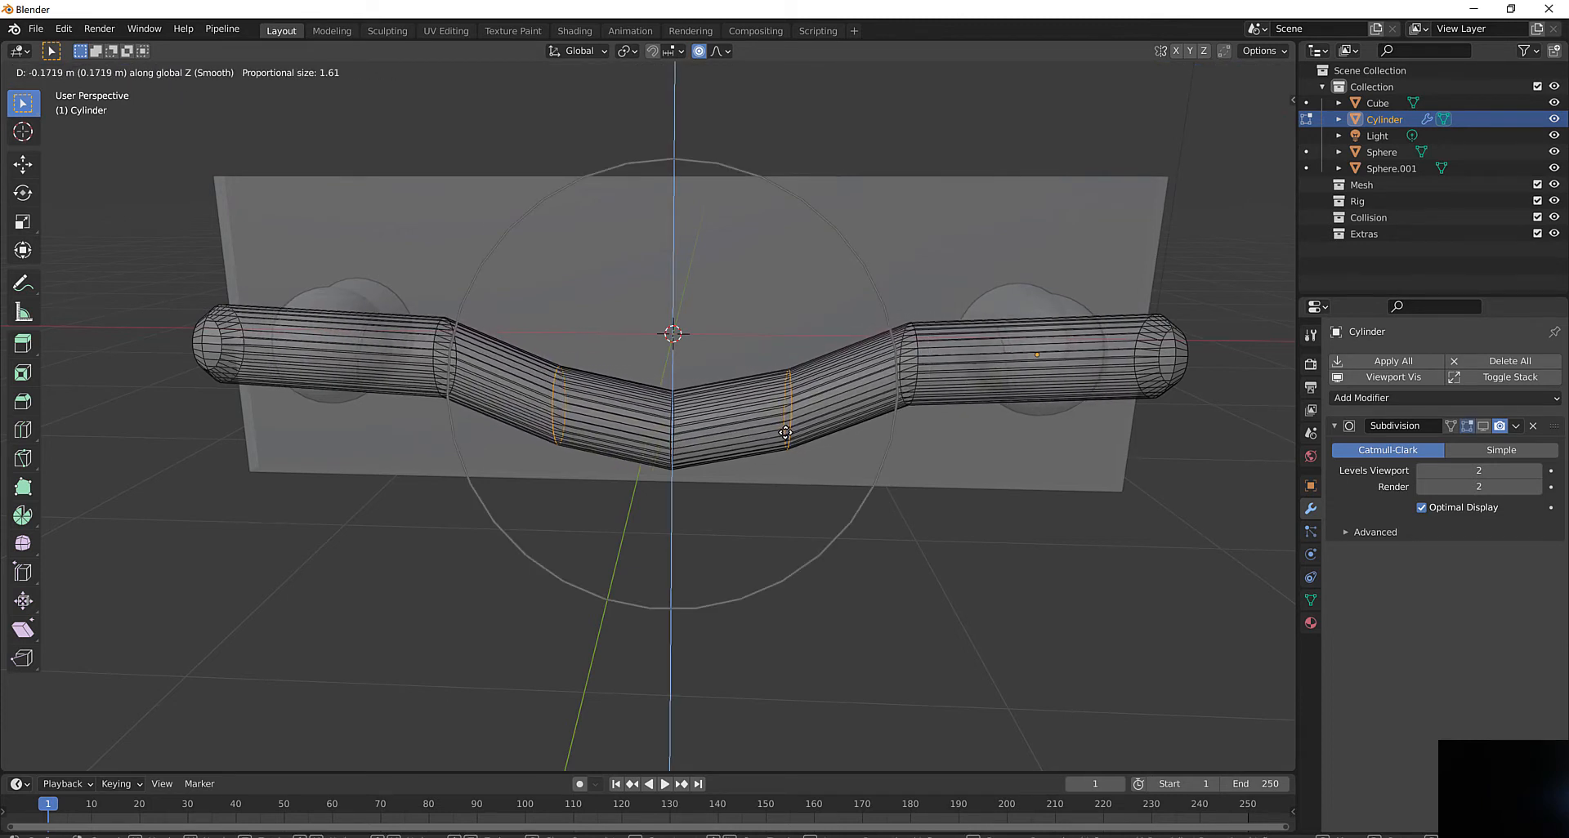
{"action": "scroll", "coordinate": [785, 430], "scroll_direction": "up", "scroll_amount": 11}
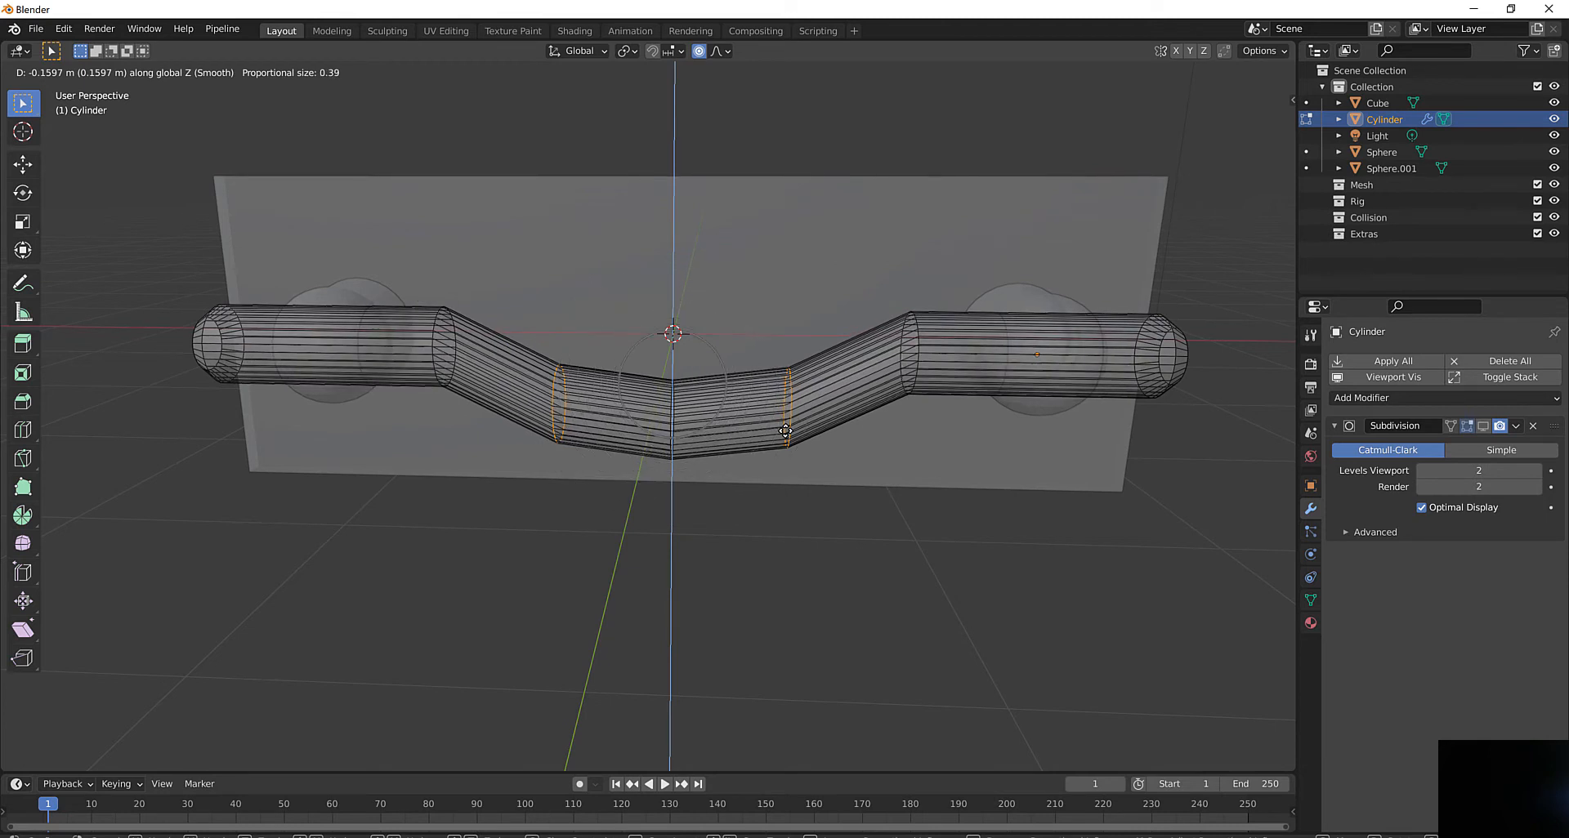
{"action": "scroll", "coordinate": [785, 437], "scroll_direction": "up", "scroll_amount": 3}
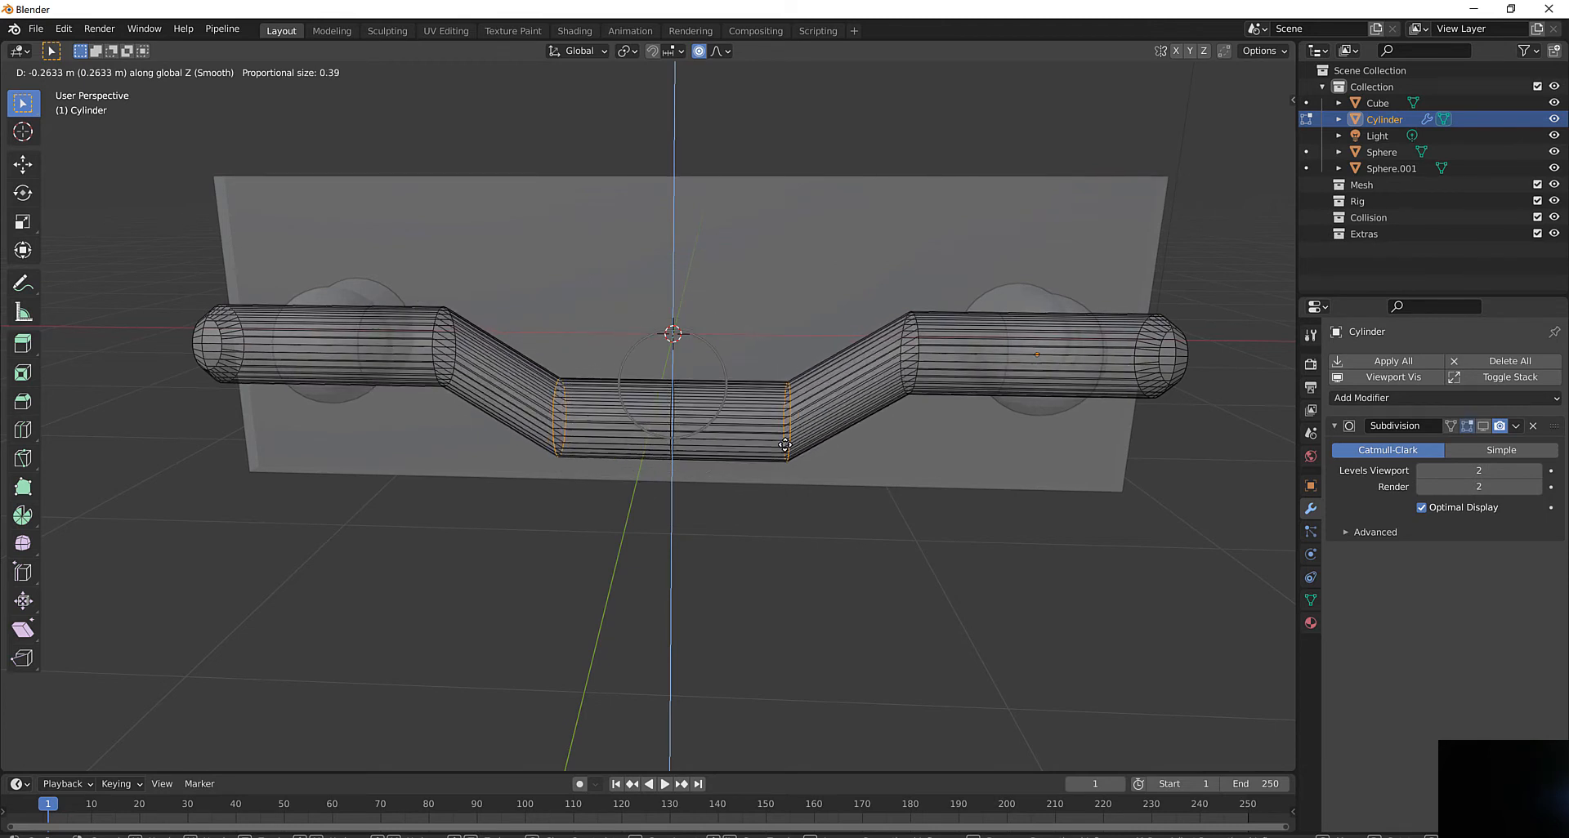
{"action": "left_click", "coordinate": [785, 445]}
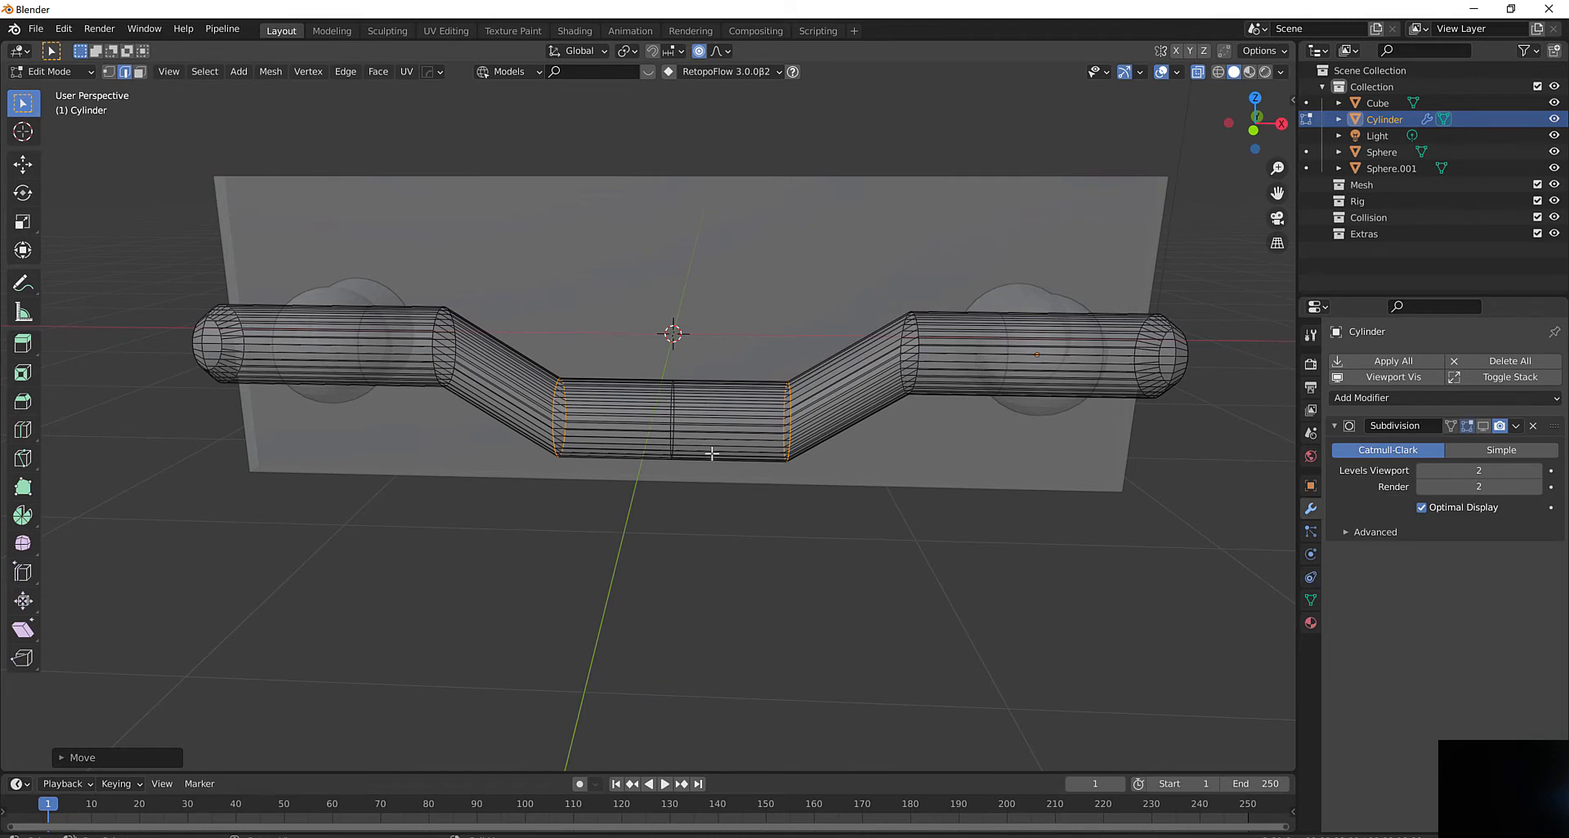
Add a loop cut midway along each of the bar's two sloped sections
{"action": "middle_click_drag", "start_coordinate": [718, 430], "coordinate": [697, 424]}
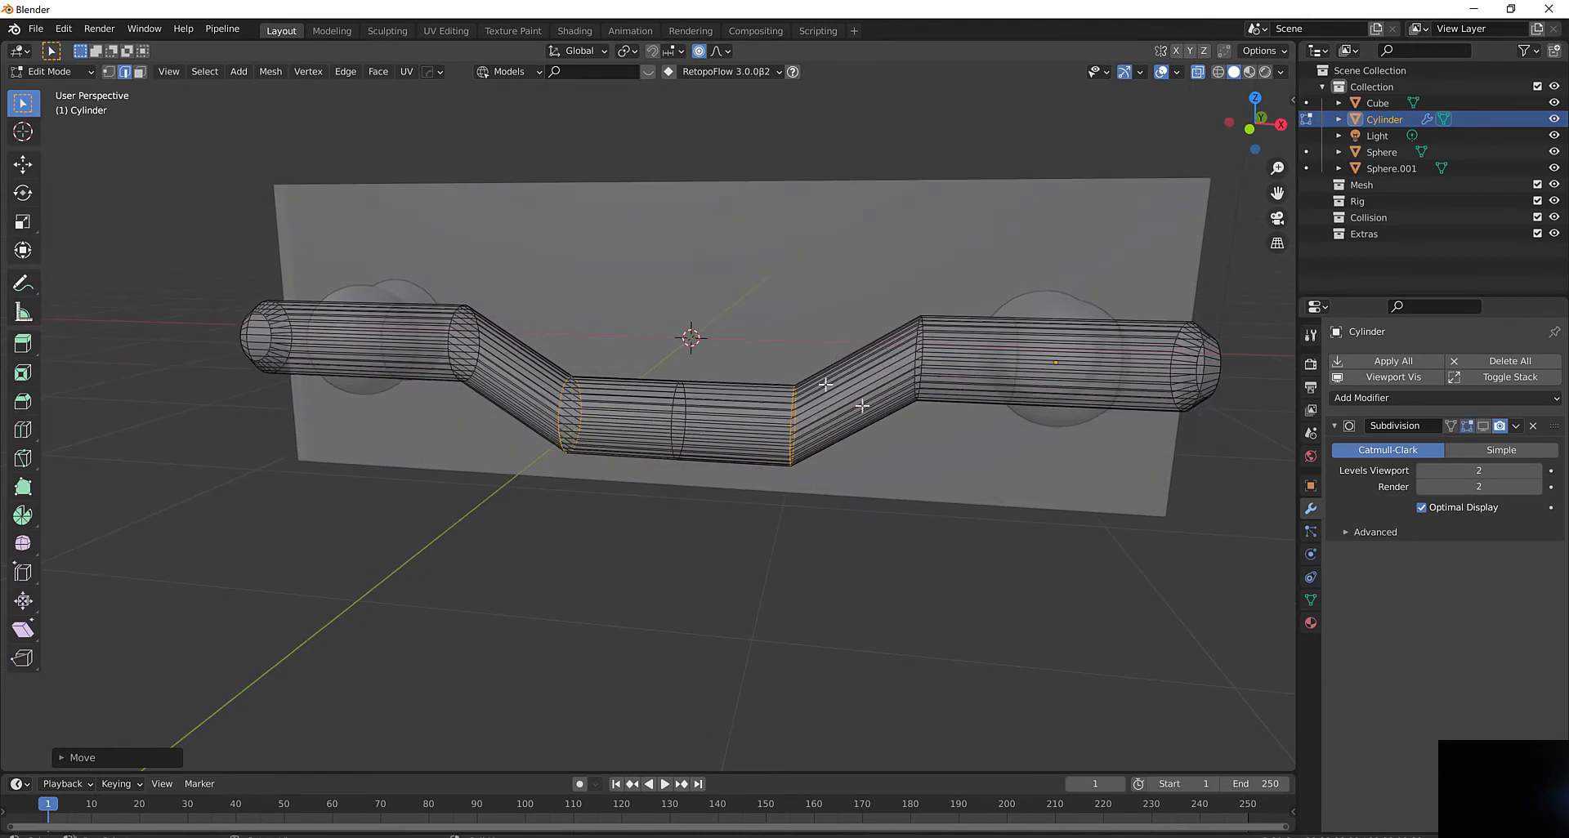
{"action": "left_click", "coordinate": [23, 429]}
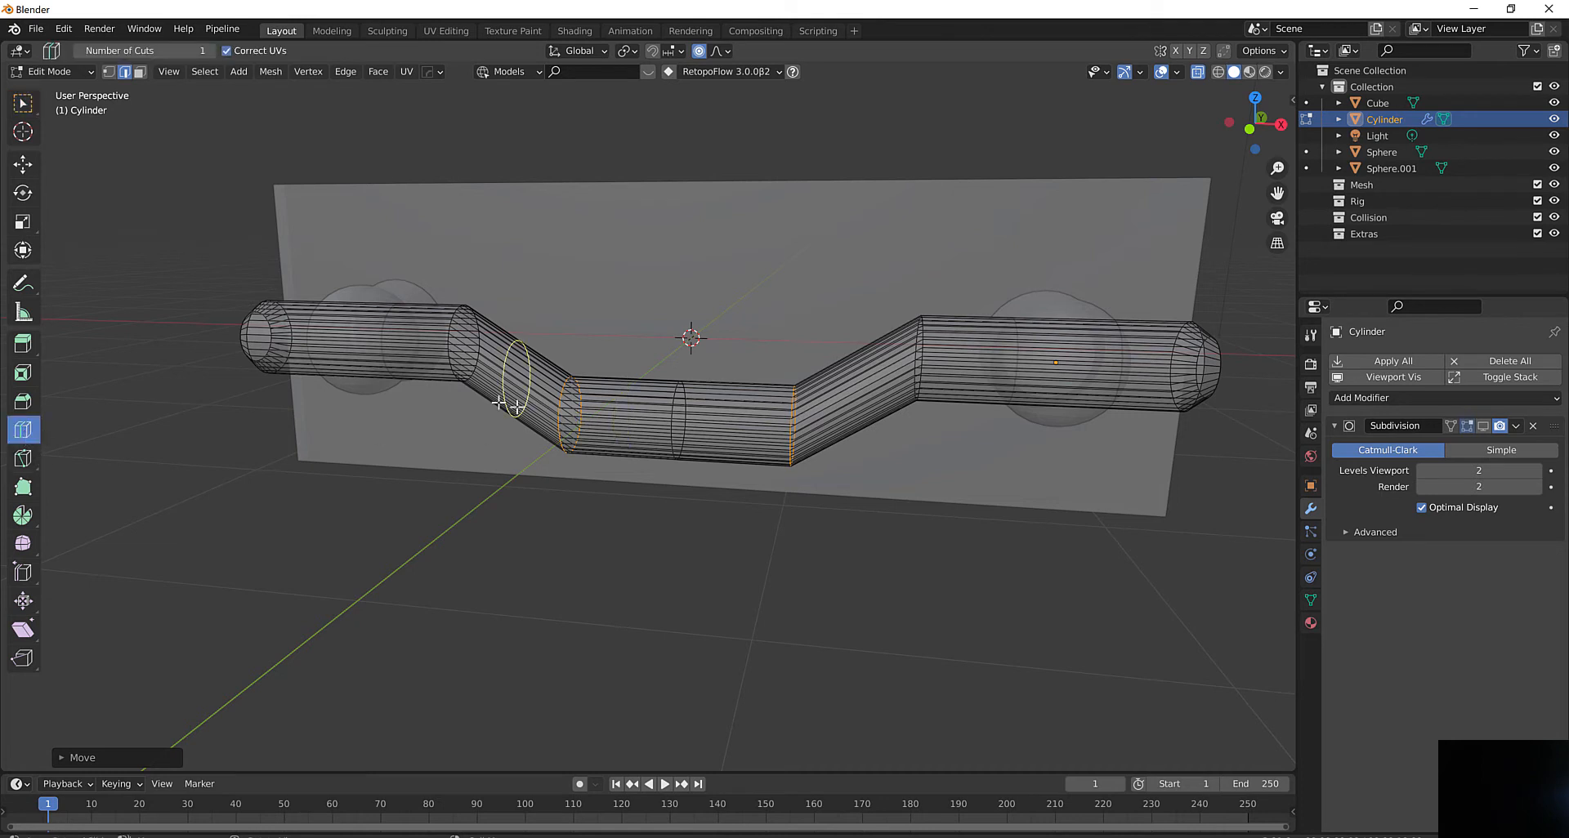
{"action": "left_click", "coordinate": [854, 388]}
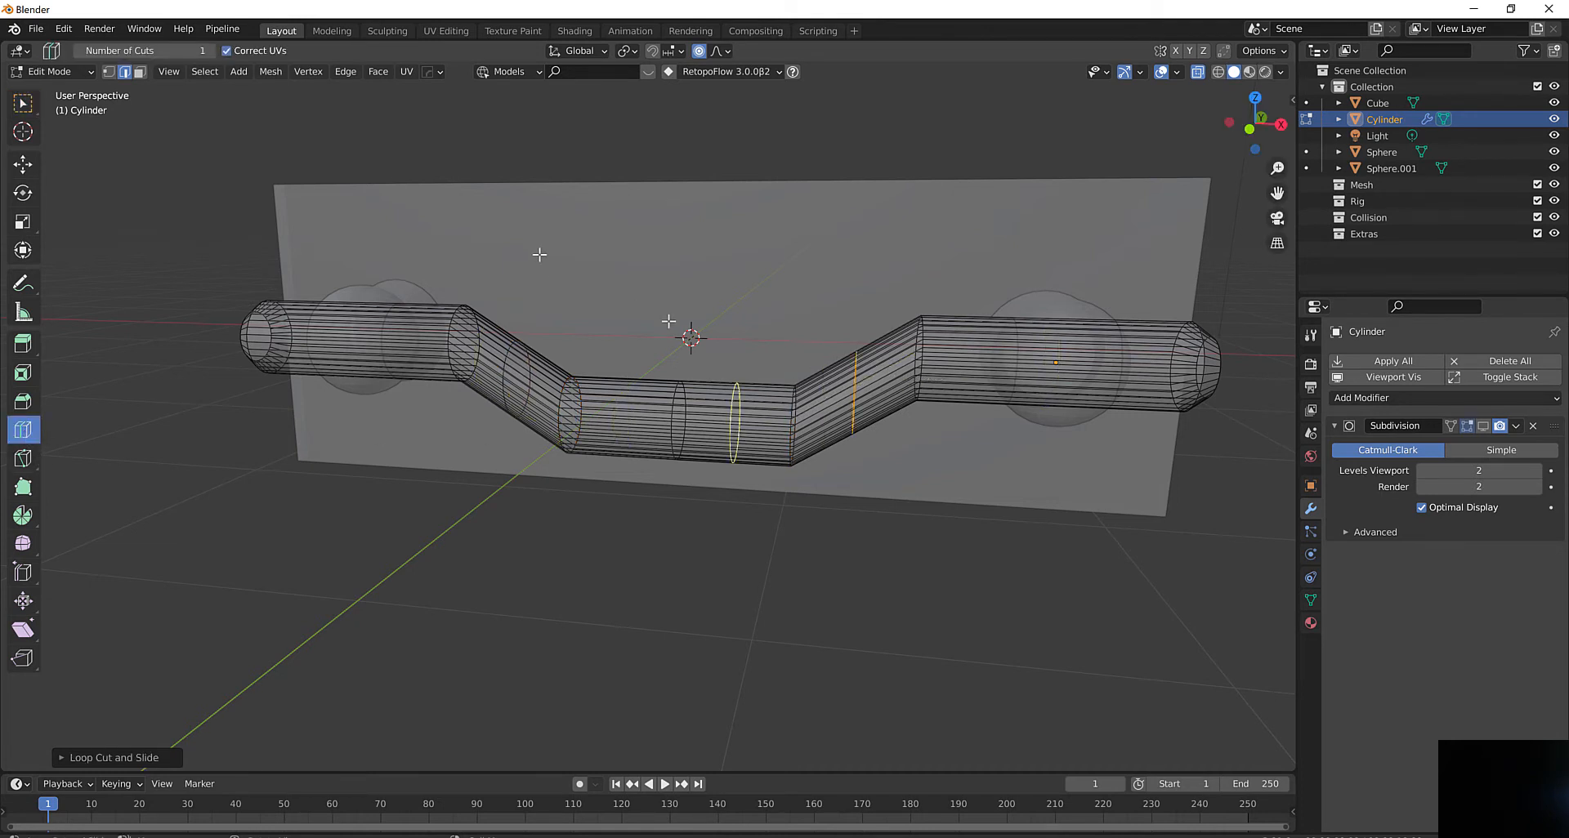
{"action": "left_click", "coordinate": [23, 103]}
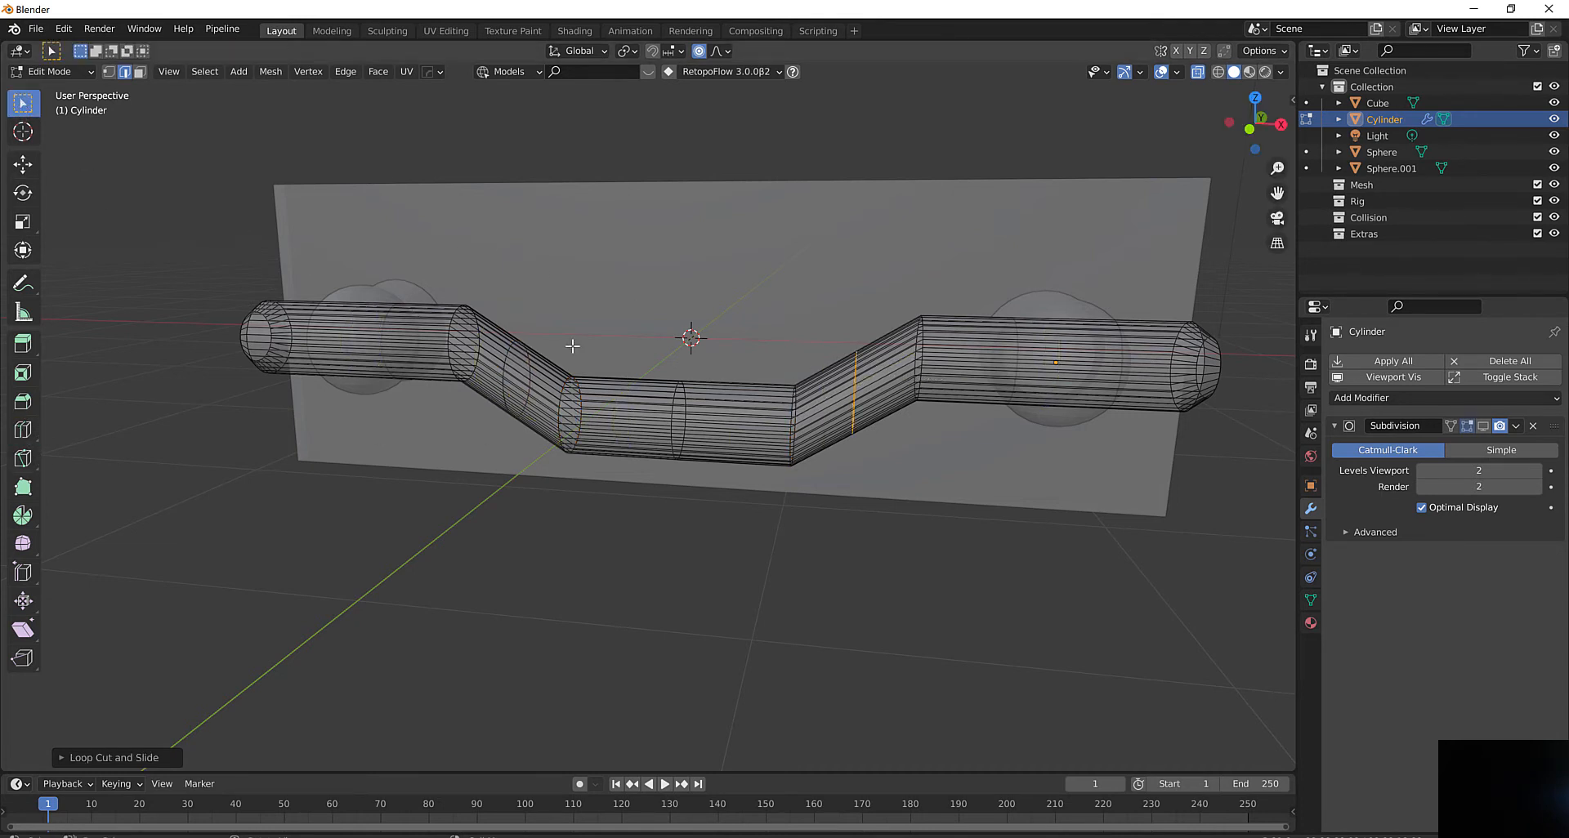
Select the new edge loops on both sloped sections and lower them slightly along Z with proportional editing
{"action": "middle_click_drag", "start_coordinate": [590, 347], "coordinate": [486, 314]}
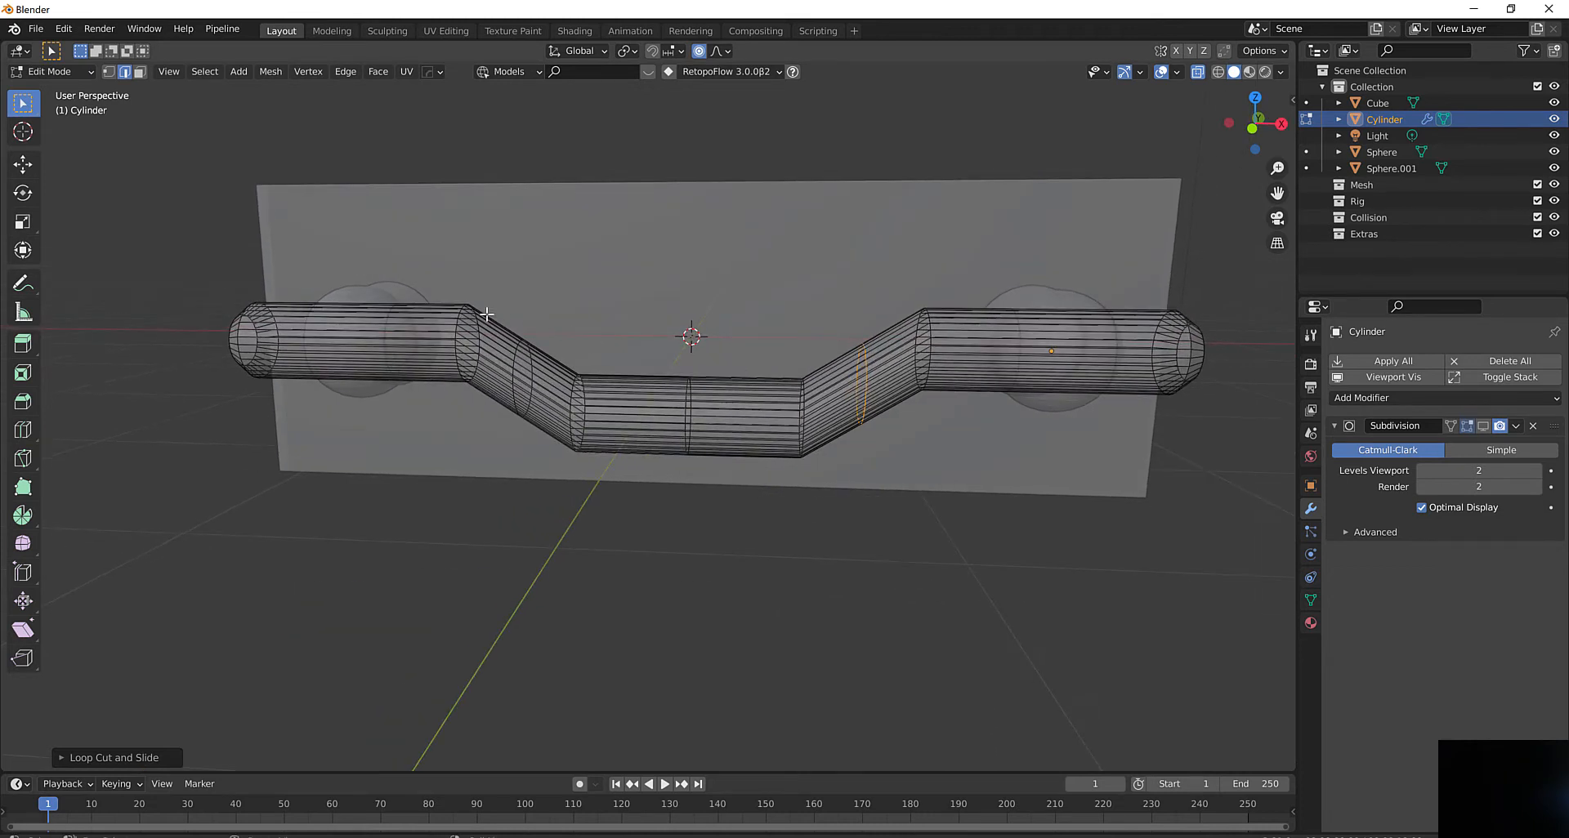
{"action": "left_click", "coordinate": [507, 317]}
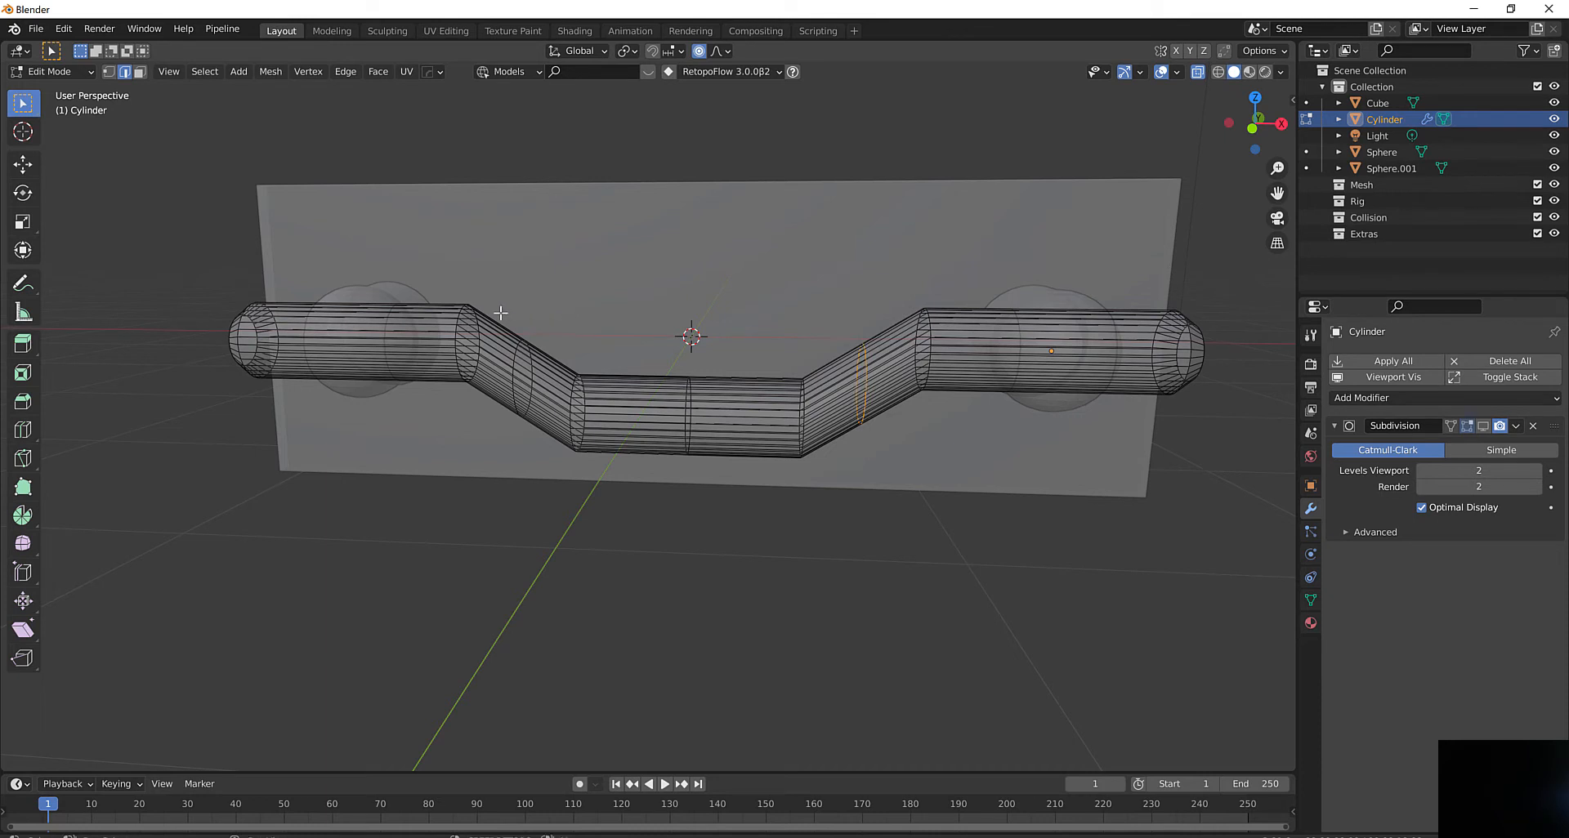
{"action": "left_click_drag", "start_coordinate": [501, 312], "coordinate": [539, 448]}
{"action": "left_click", "coordinate": [22, 164]}
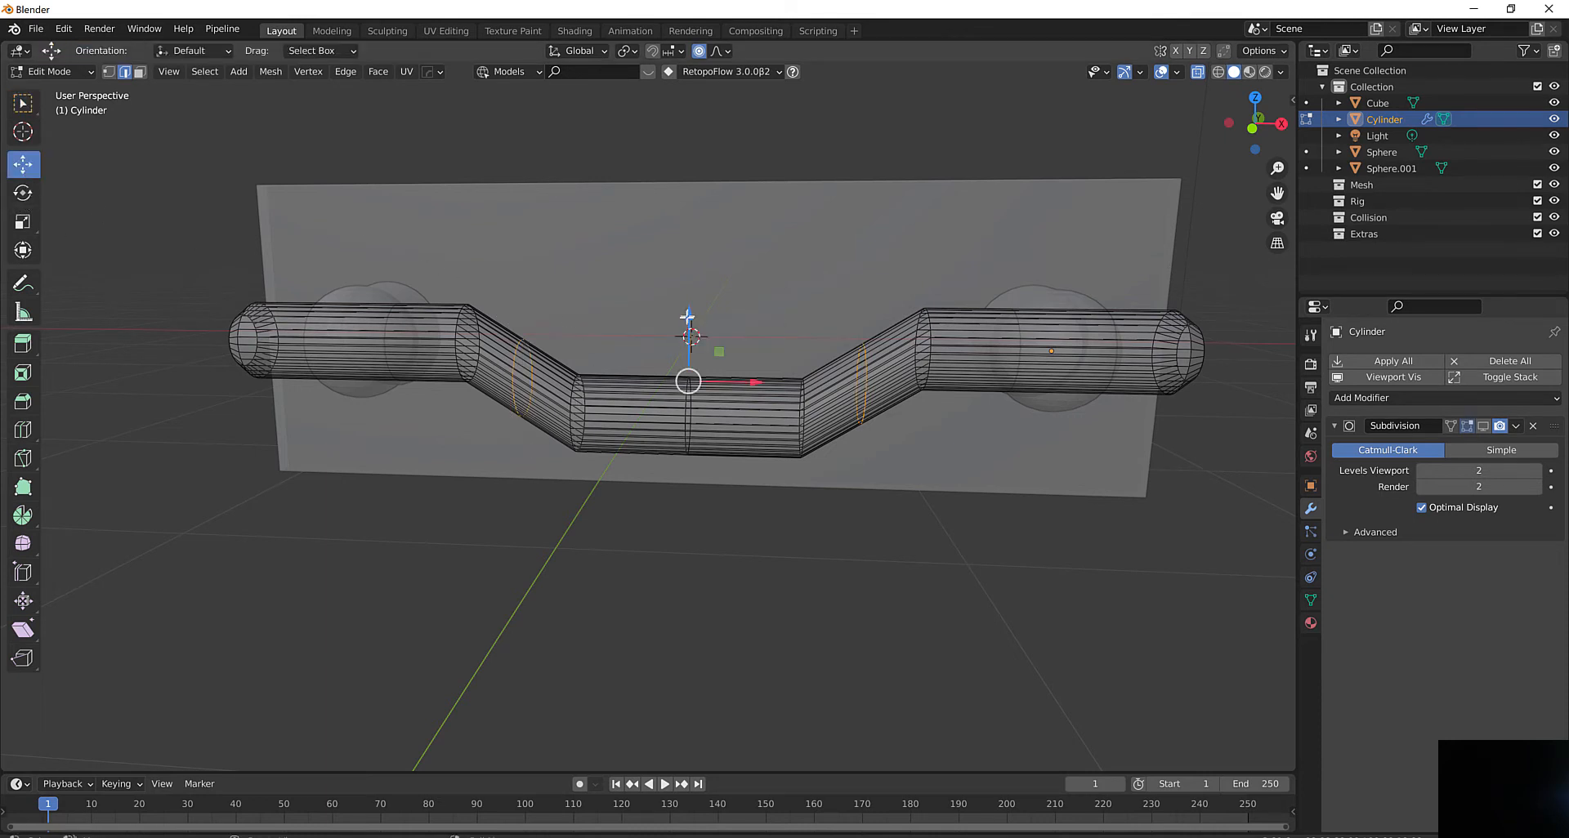
{"action": "left_click_drag", "start_coordinate": [687, 315], "coordinate": [635, 331]}
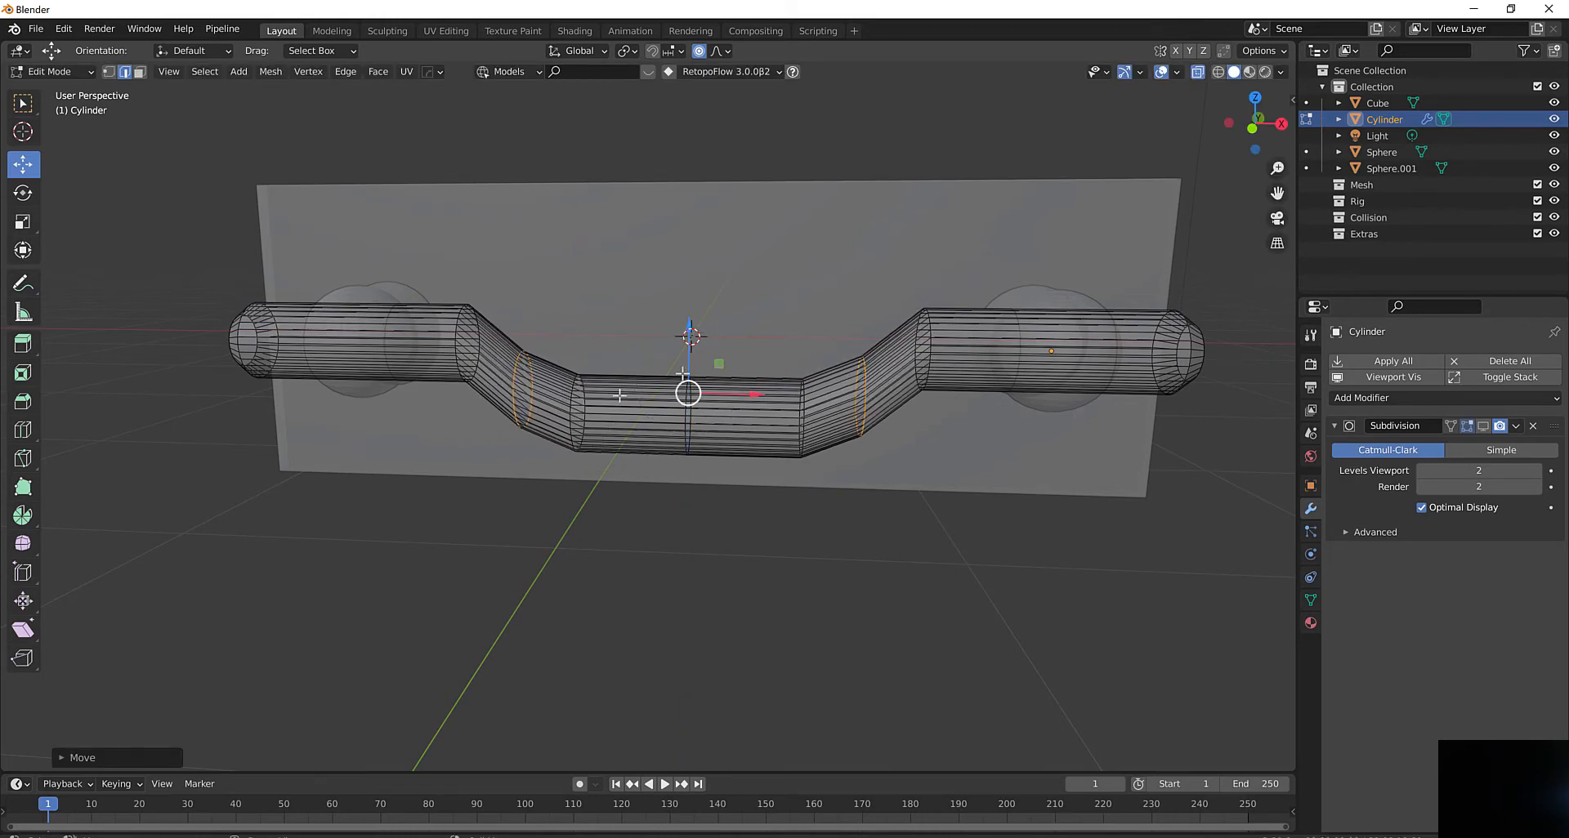
Select the faces of the bar's lowered middle section and extrude them slightly outward along their normals
{"action": "middle_click_drag", "start_coordinate": [685, 413], "coordinate": [691, 433]}
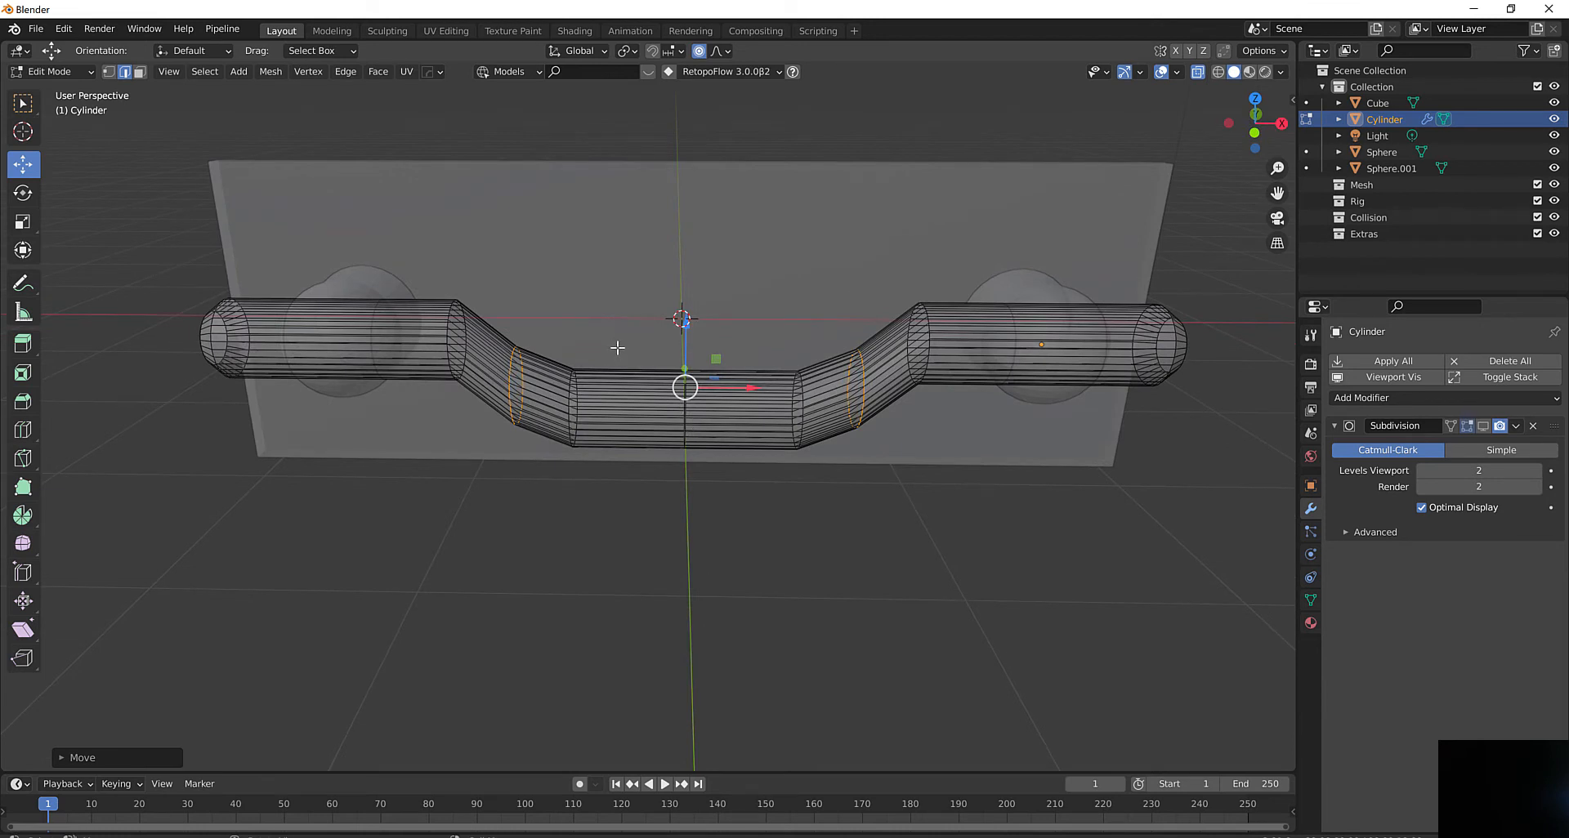
{"action": "left_click", "coordinate": [140, 71]}
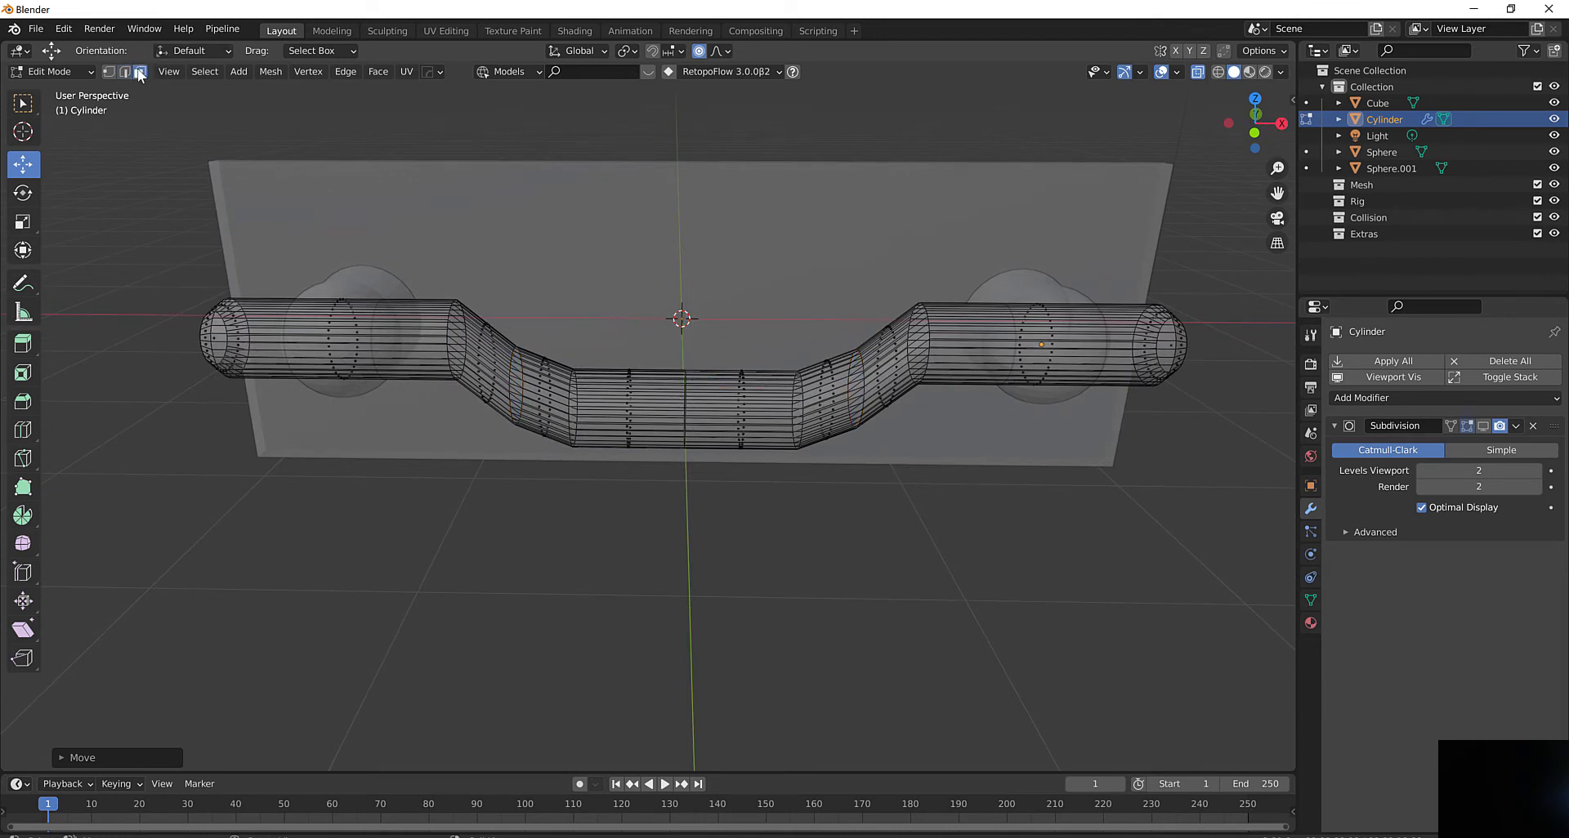
{"action": "left_click_drag", "start_coordinate": [593, 341], "coordinate": [769, 471]}
{"action": "middle_click_drag", "start_coordinate": [750, 467], "coordinate": [526, 392]}
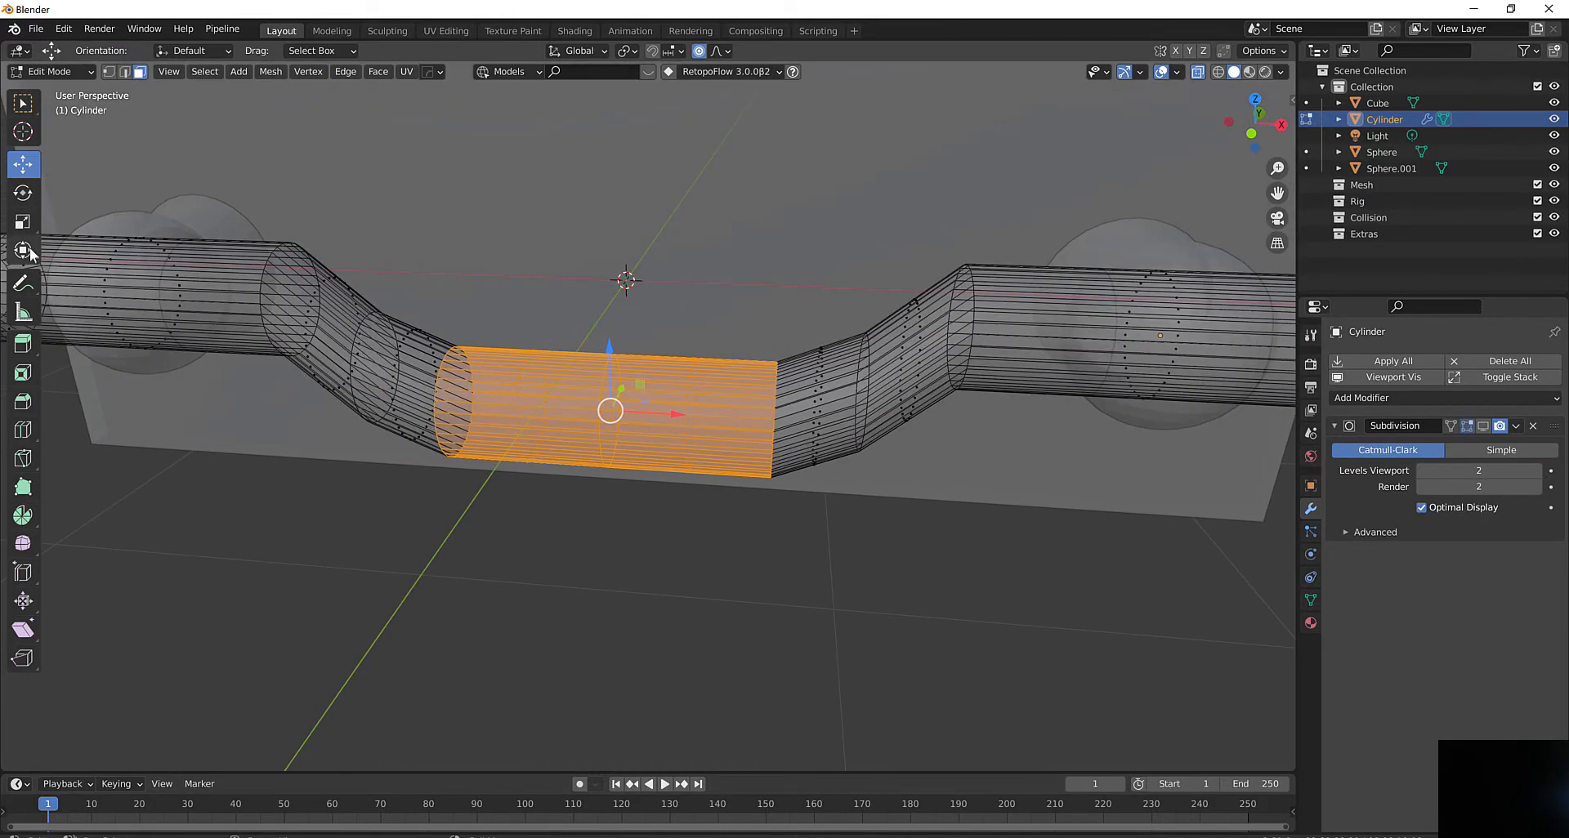
{"action": "left_click", "coordinate": [27, 347]}
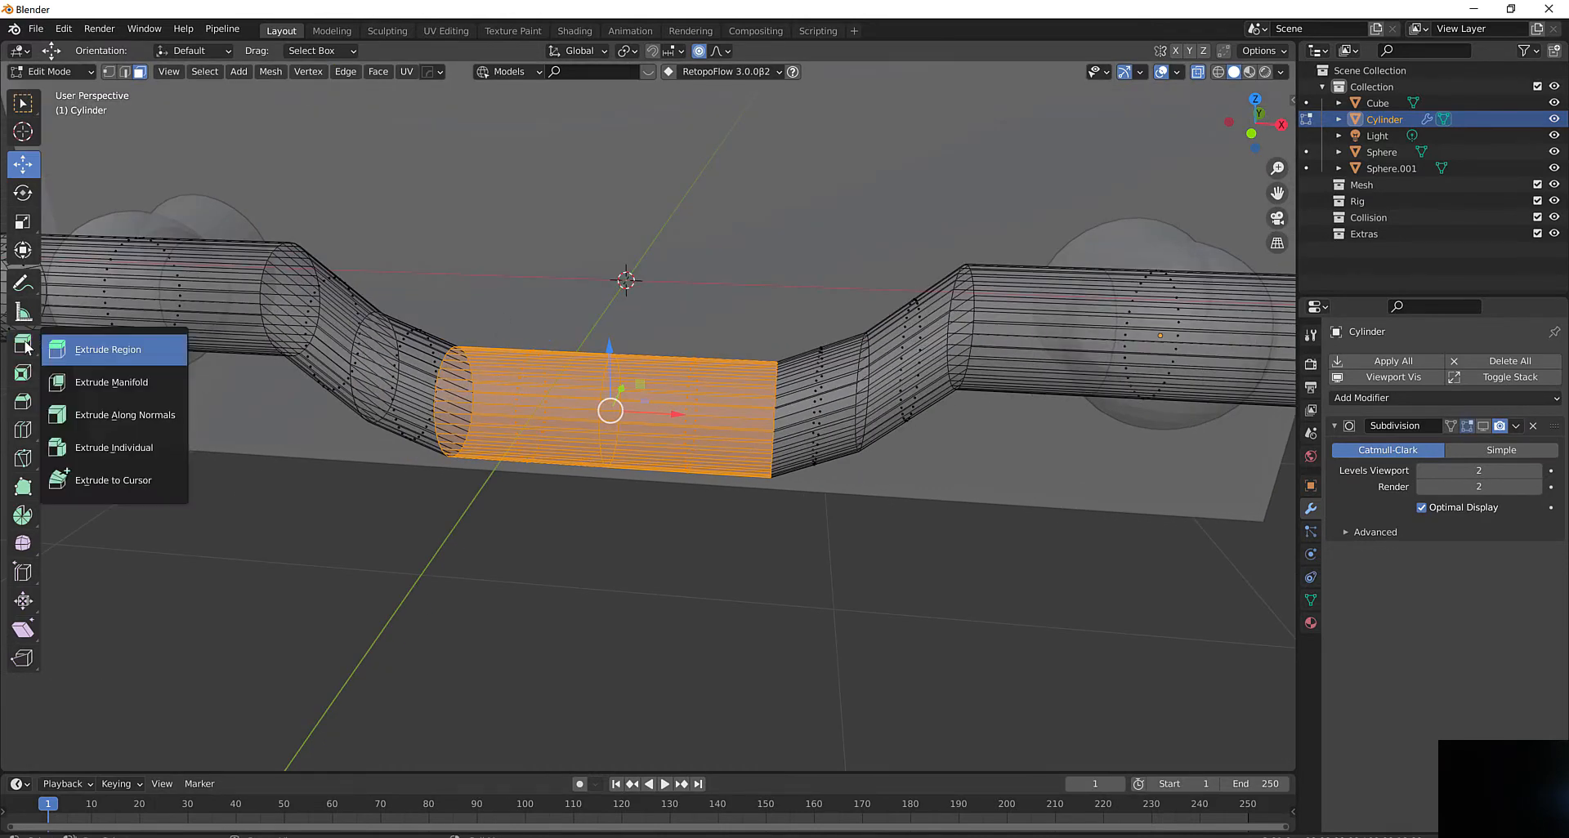
{"action": "left_click", "coordinate": [26, 346]}
{"action": "left_click", "coordinate": [129, 399]}
{"action": "middle_click_drag", "start_coordinate": [355, 465], "coordinate": [331, 475]}
{"action": "middle_click_drag", "start_coordinate": [294, 462], "coordinate": [292, 458]}
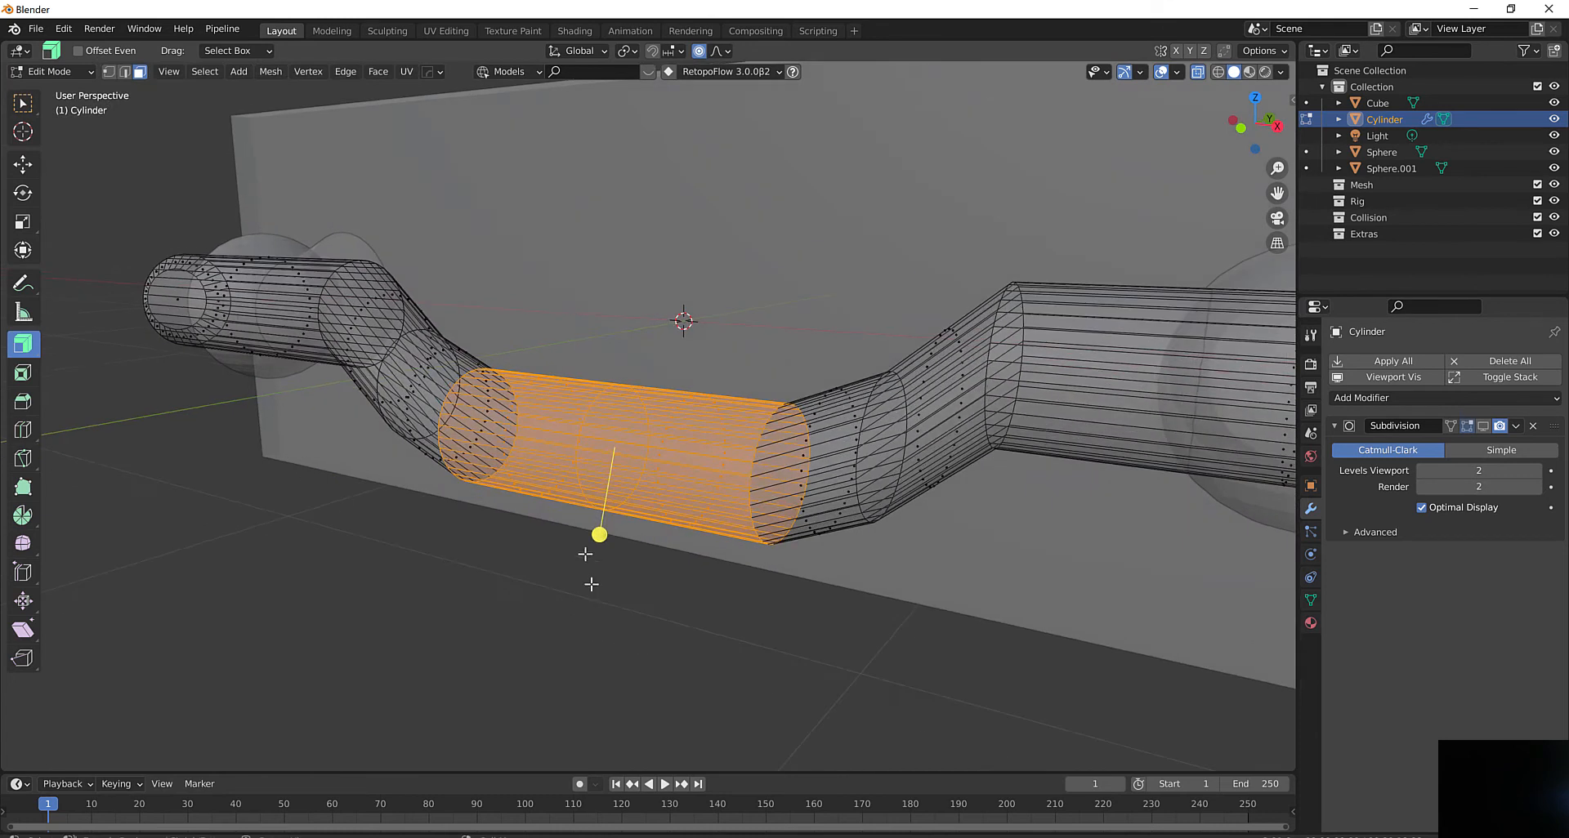
{"action": "left_click_drag", "start_coordinate": [600, 538], "coordinate": [609, 507]}
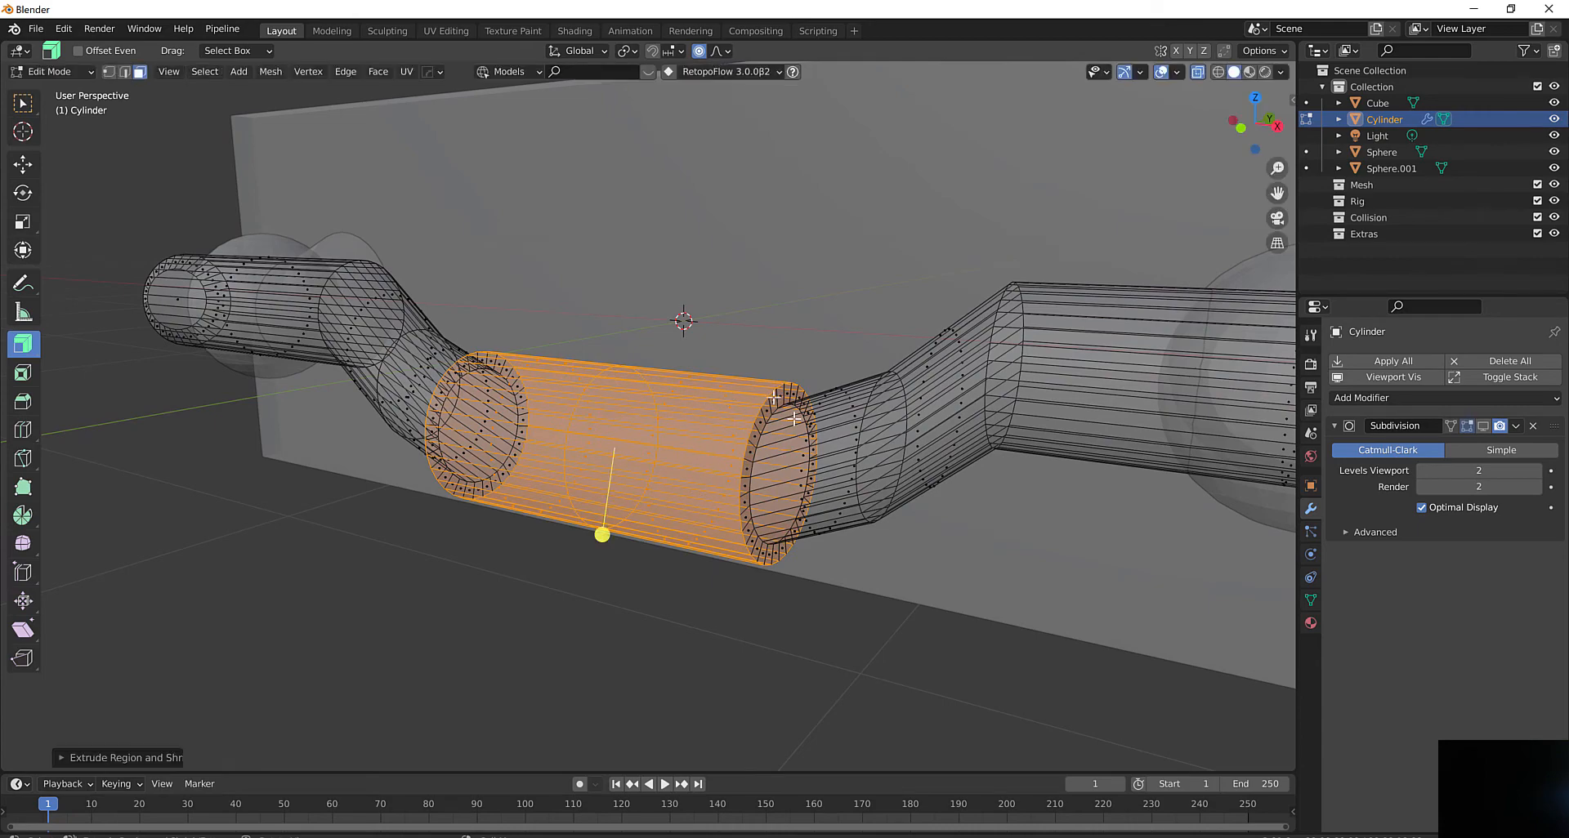
Scale the thickened middle section to about 1.08 along global X with proportional size 0.39
{"action": "middle_click_drag", "start_coordinate": [725, 408], "coordinate": [838, 404]}
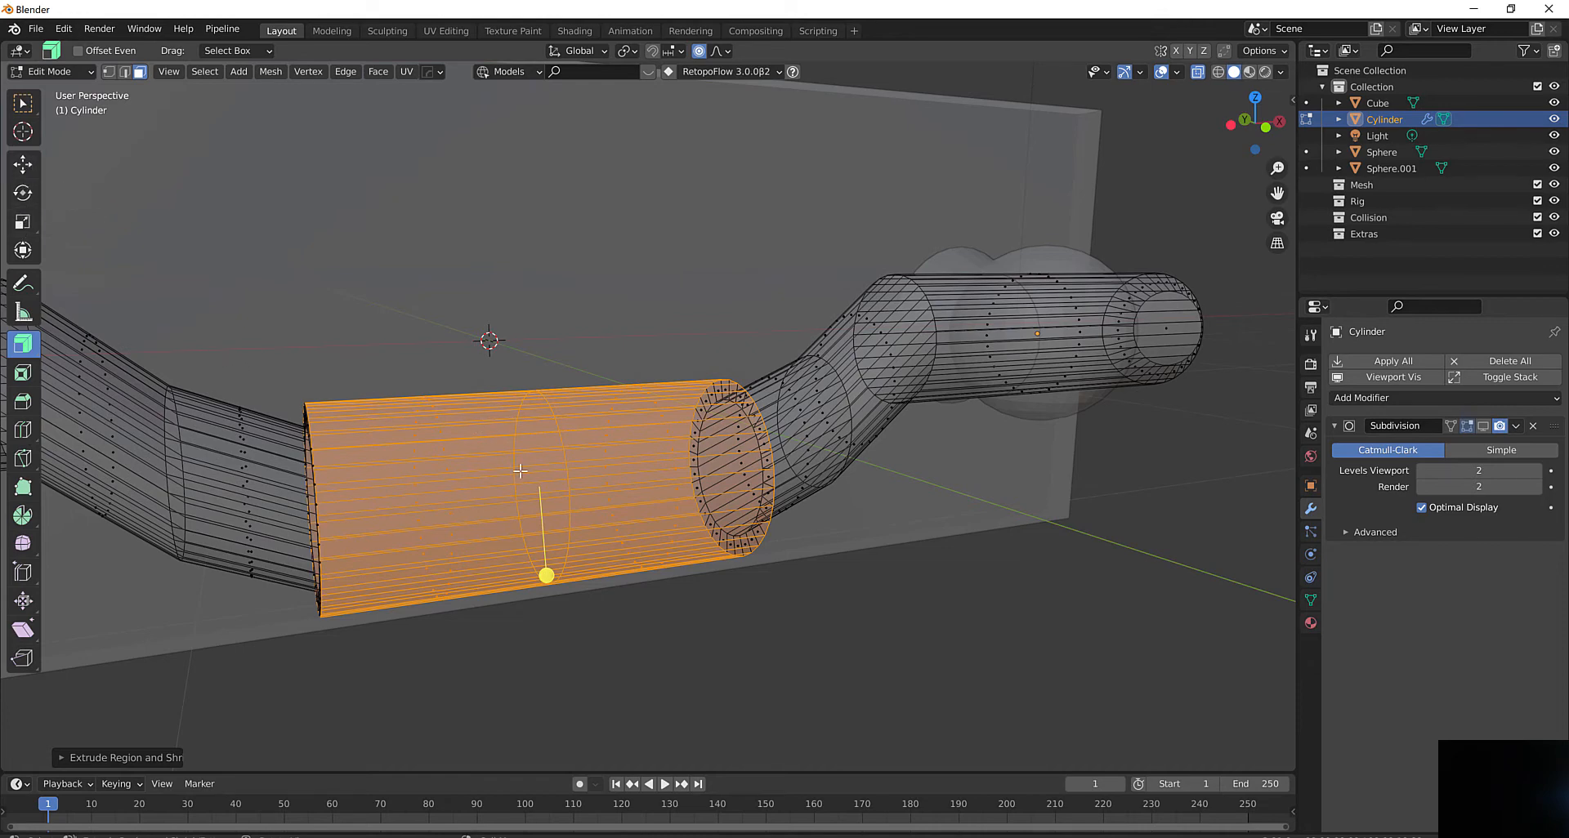
{"action": "scroll", "coordinate": [520, 471], "scroll_direction": "down", "scroll_amount": 2}
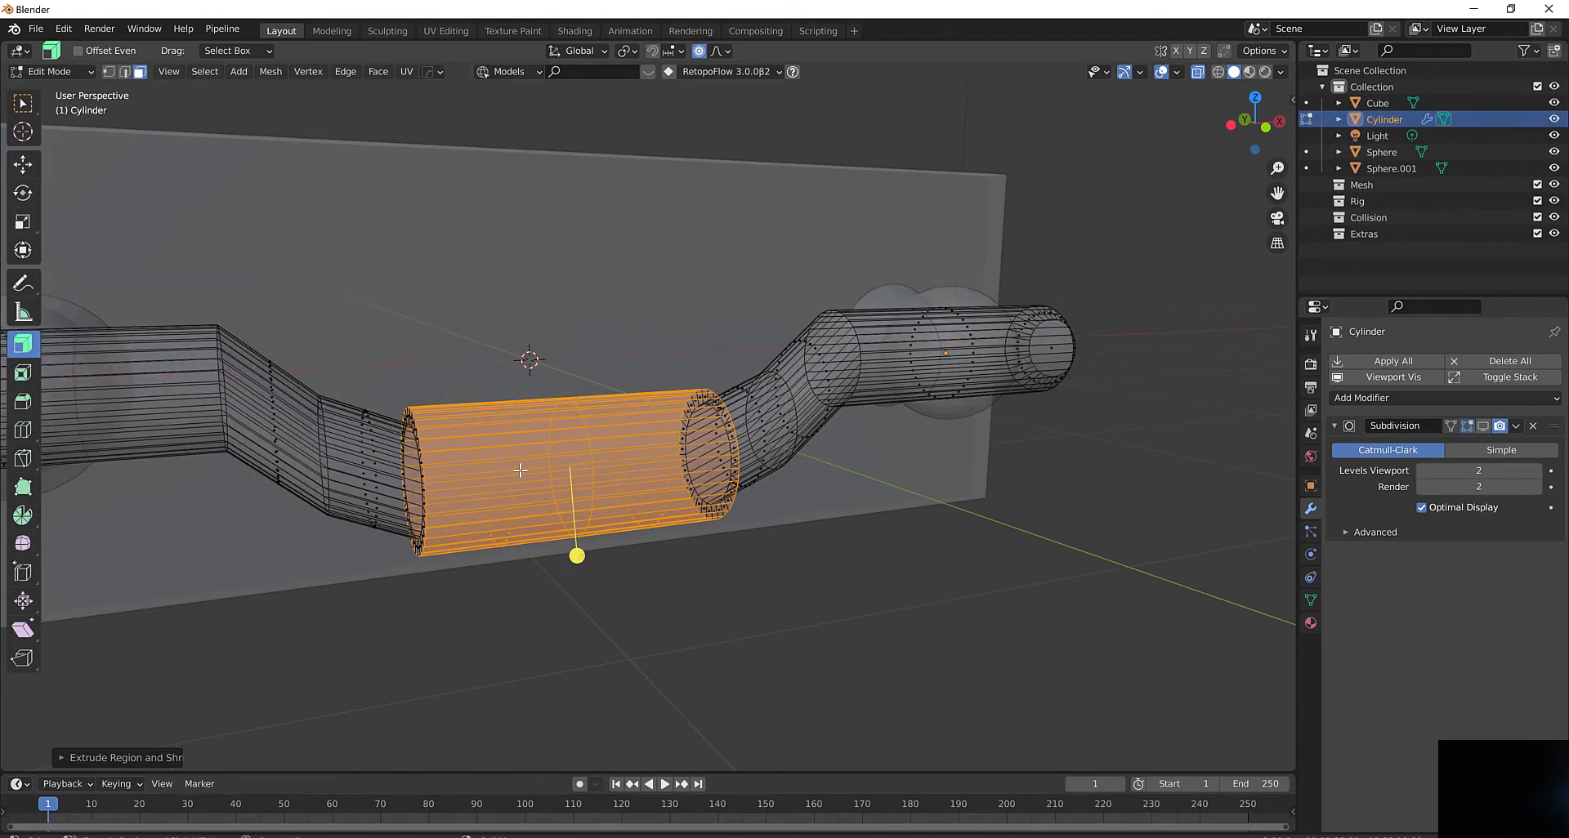
{"action": "key", "text": "s"}
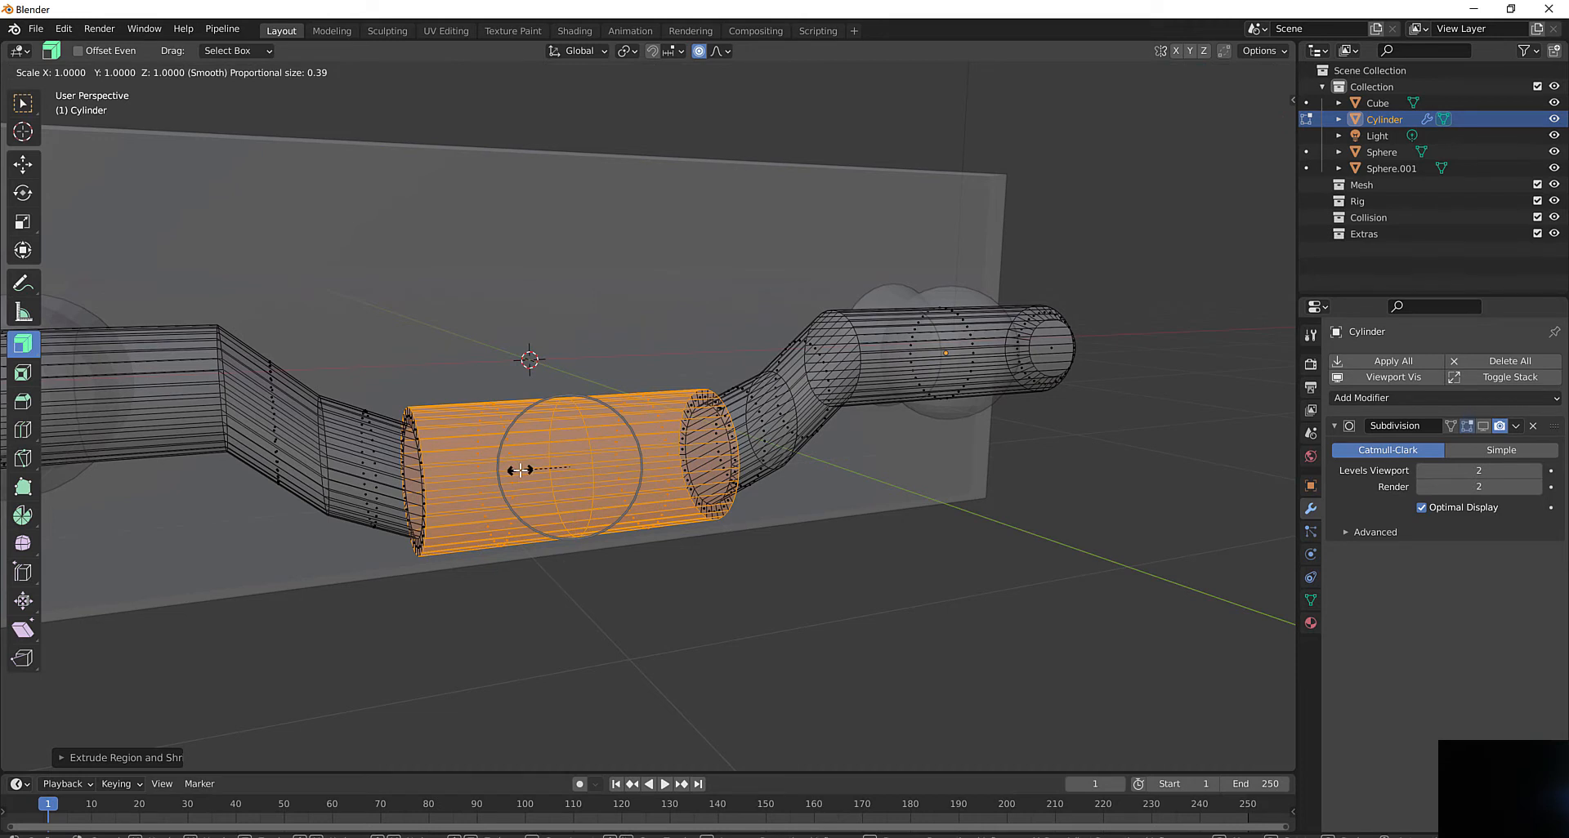
{"action": "key", "text": "x"}
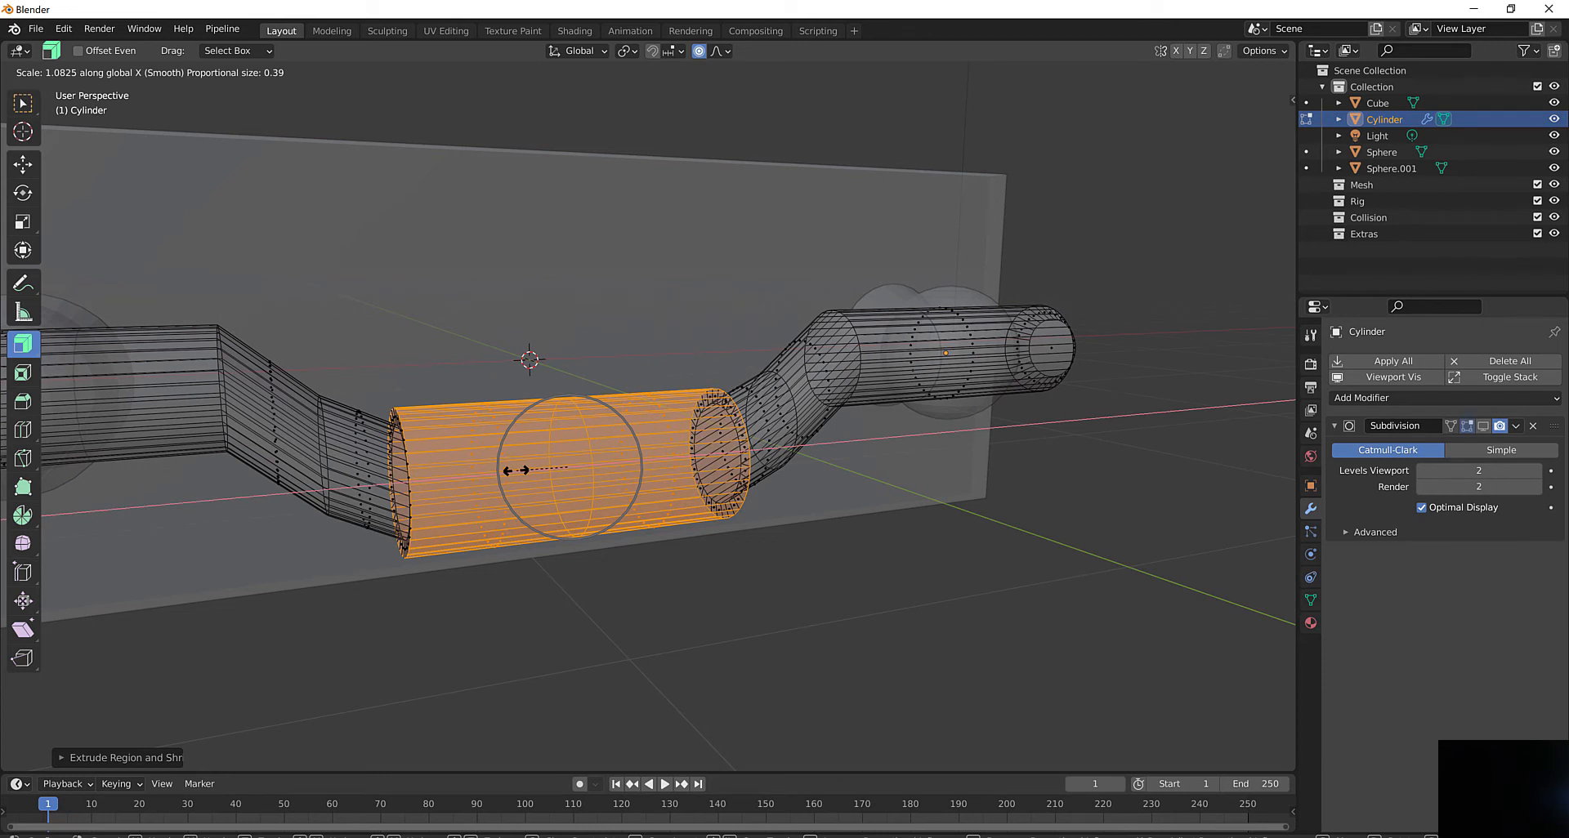
{"action": "left_click", "coordinate": [516, 470]}
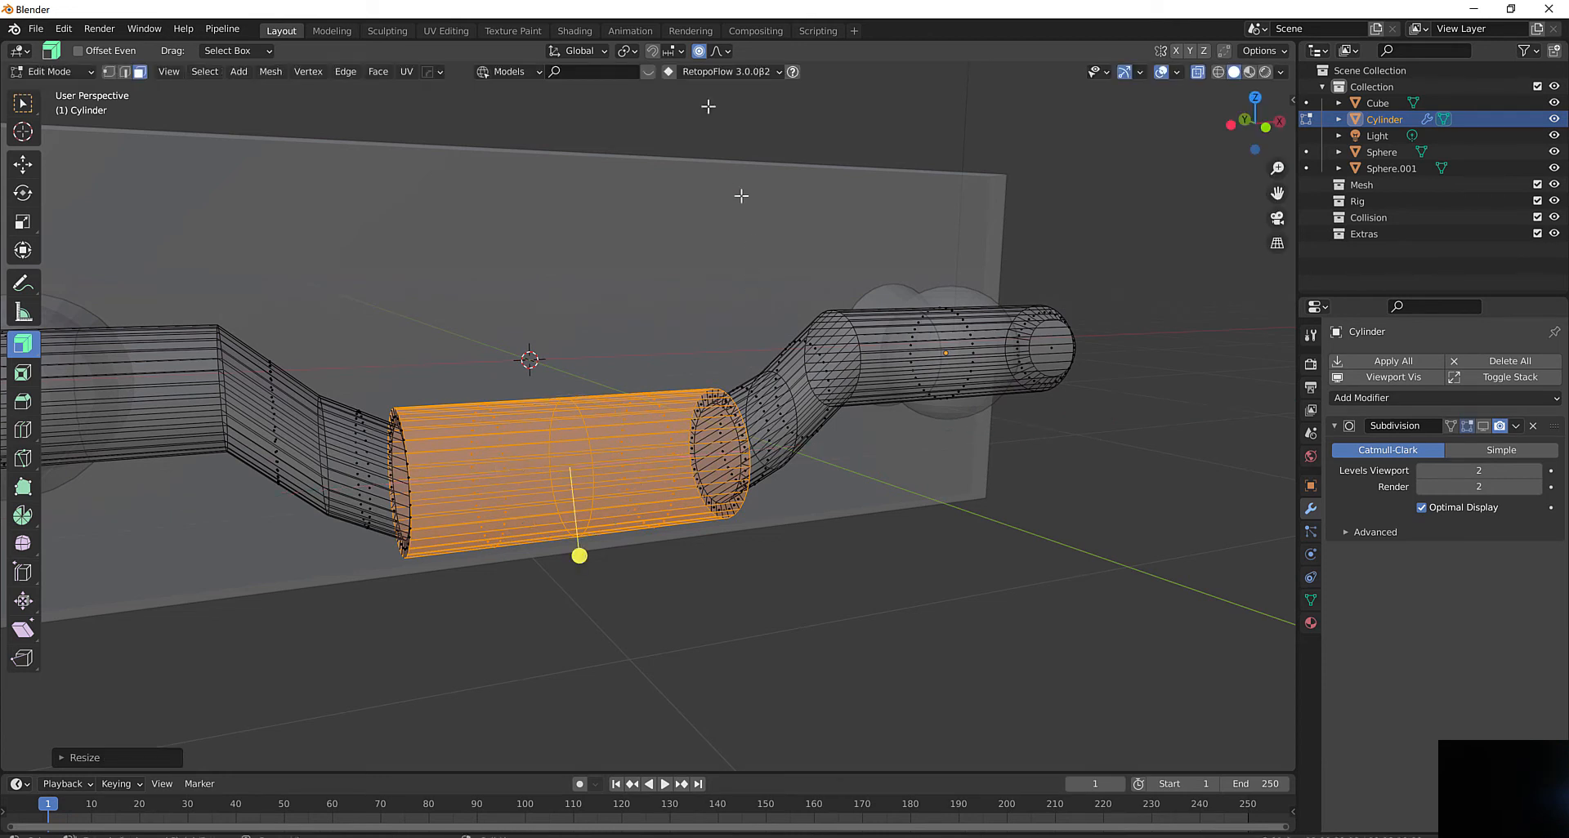
Turn off proportional editing and scale the thickened middle section to about 0.95 along global X
{"action": "left_click", "coordinate": [699, 50]}
{"action": "key", "text": "s"}
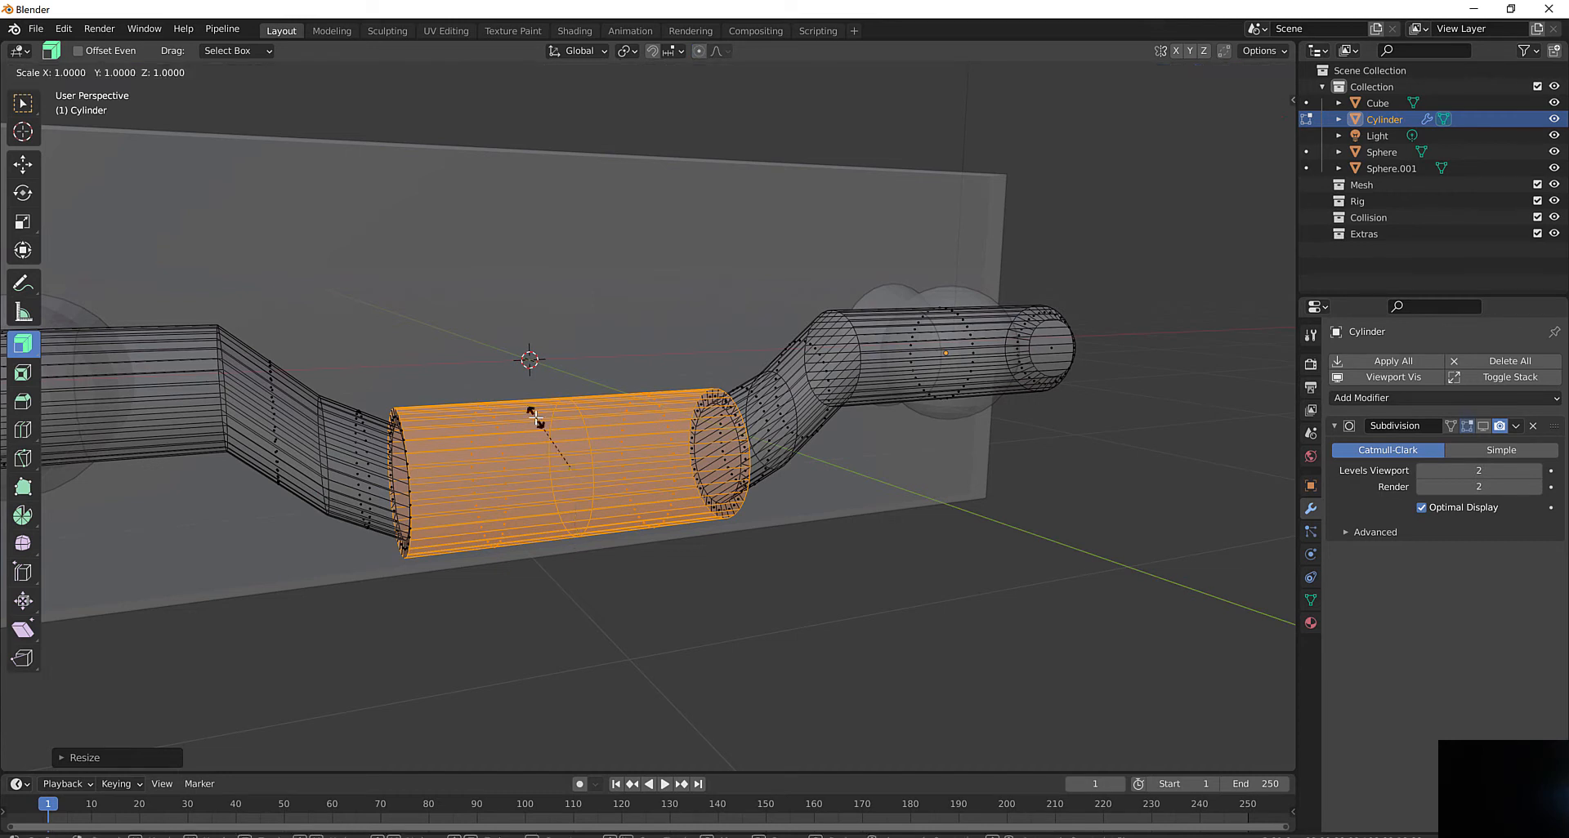
{"action": "key", "text": "x"}
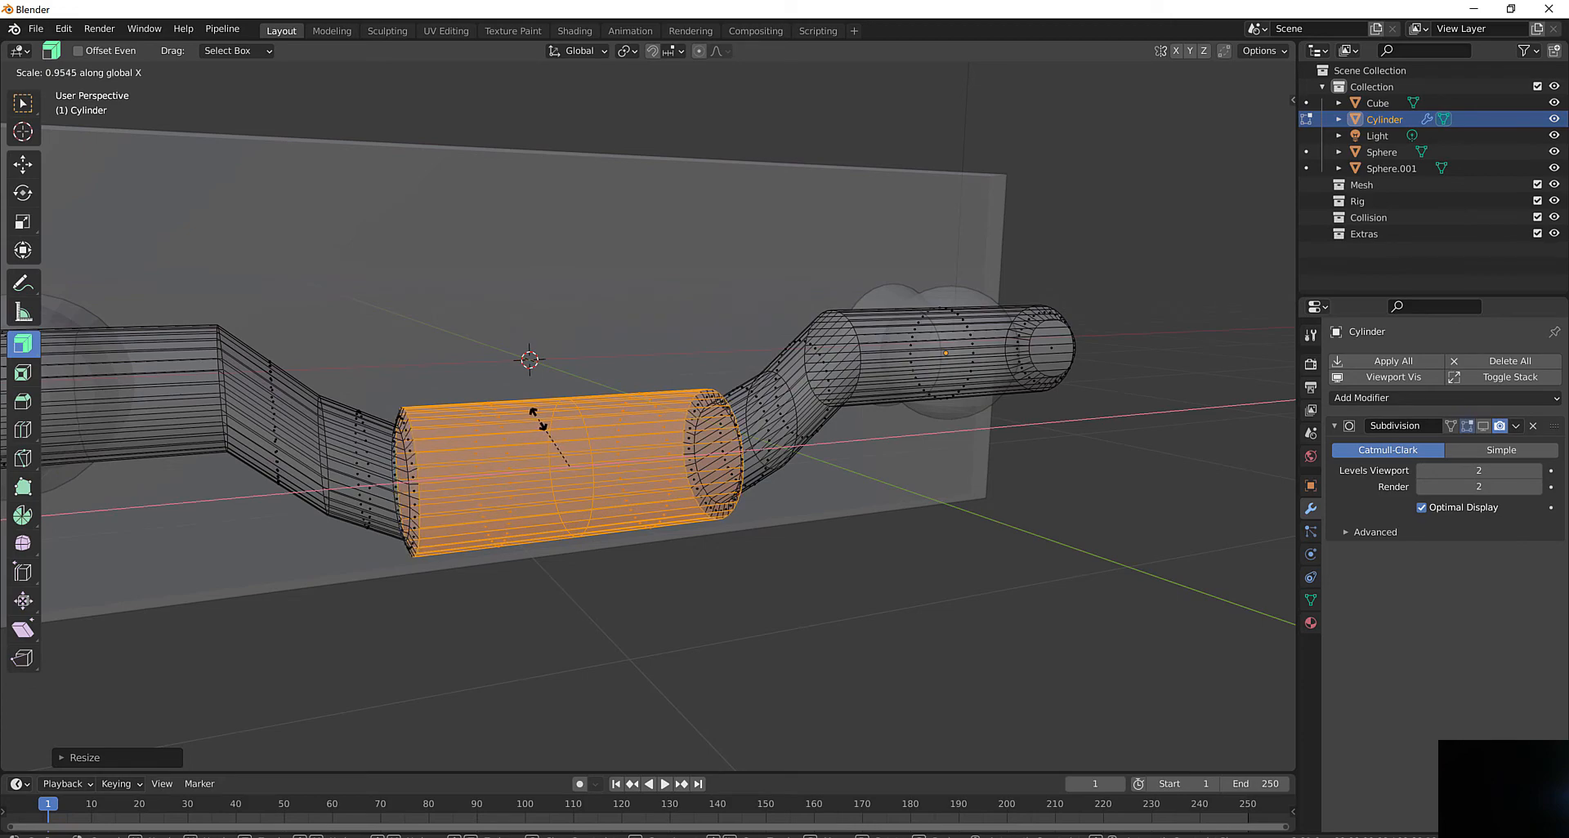
{"action": "left_click", "coordinate": [539, 419]}
Add a loop cut close to each end of the thickened middle section
{"action": "mouse_move", "coordinate": [539, 420]}
{"action": "middle_mouse_down"}
{"action": "mouse_move", "coordinate": [543, 434]}
{"action": "mouse_move", "coordinate": [501, 426]}
{"action": "mouse_move", "coordinate": [518, 412]}
{"action": "middle_mouse_up"}
{"action": "scroll", "coordinate": [531, 417], "scroll_direction": "up", "scroll_amount": 3}
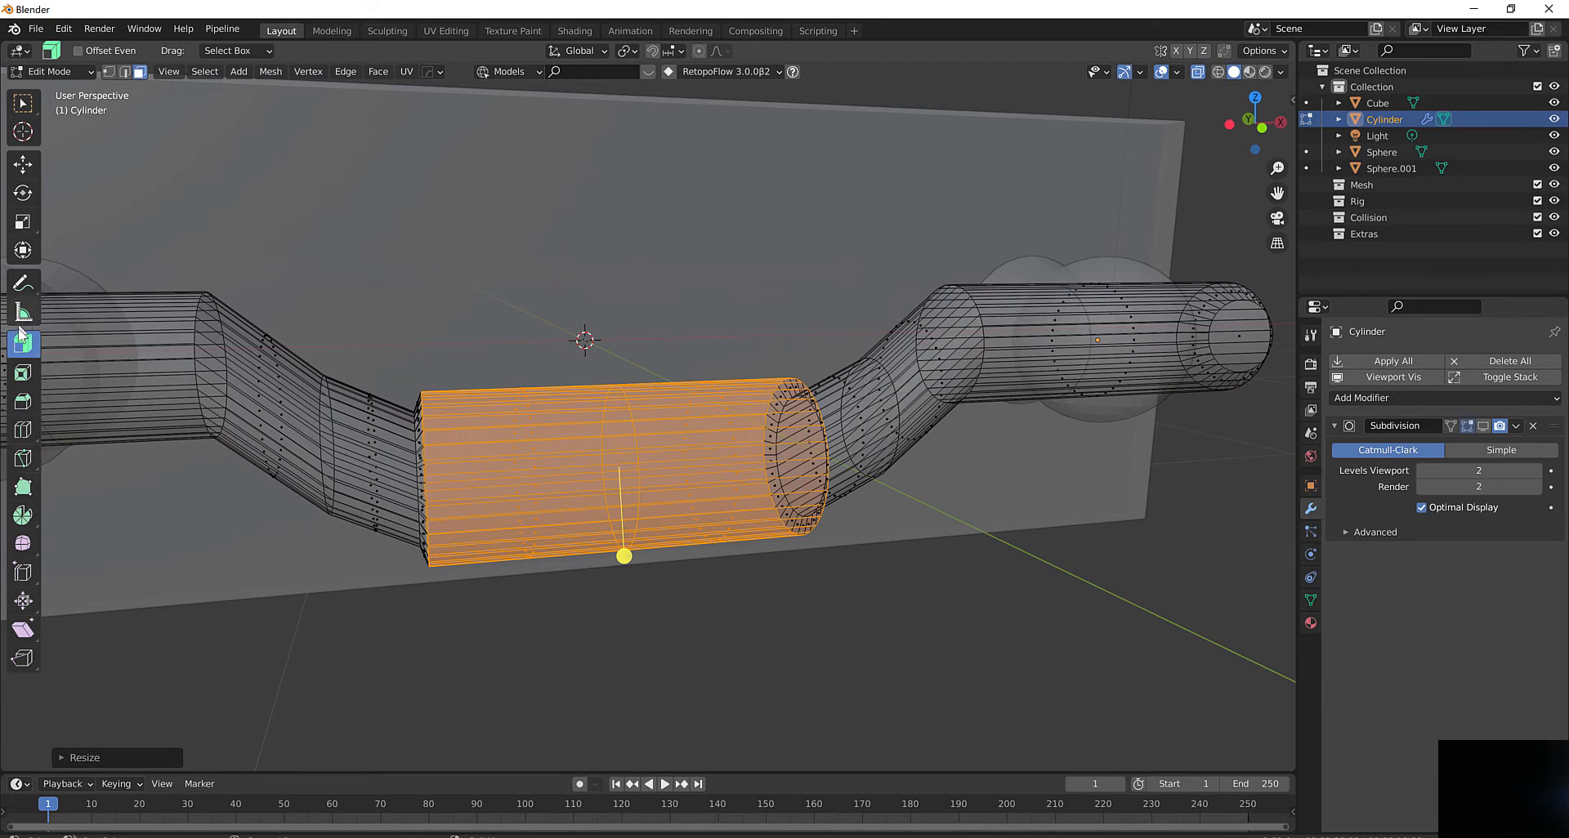
{"action": "left_click", "coordinate": [25, 434]}
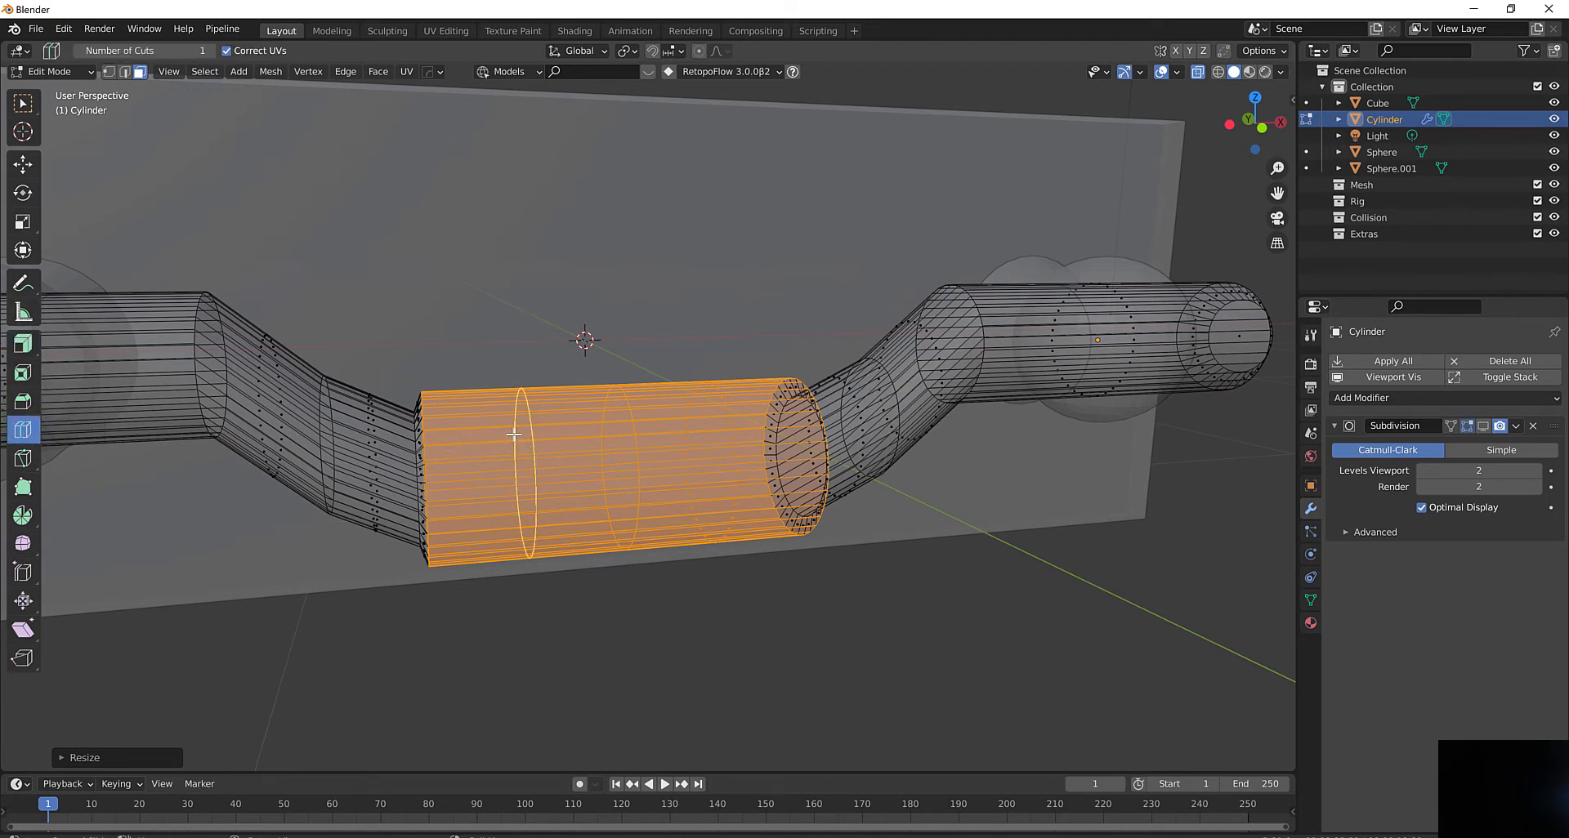
{"action": "left_click", "coordinate": [534, 433]}
{"action": "left_click_drag", "start_coordinate": [534, 433], "coordinate": [452, 443]}
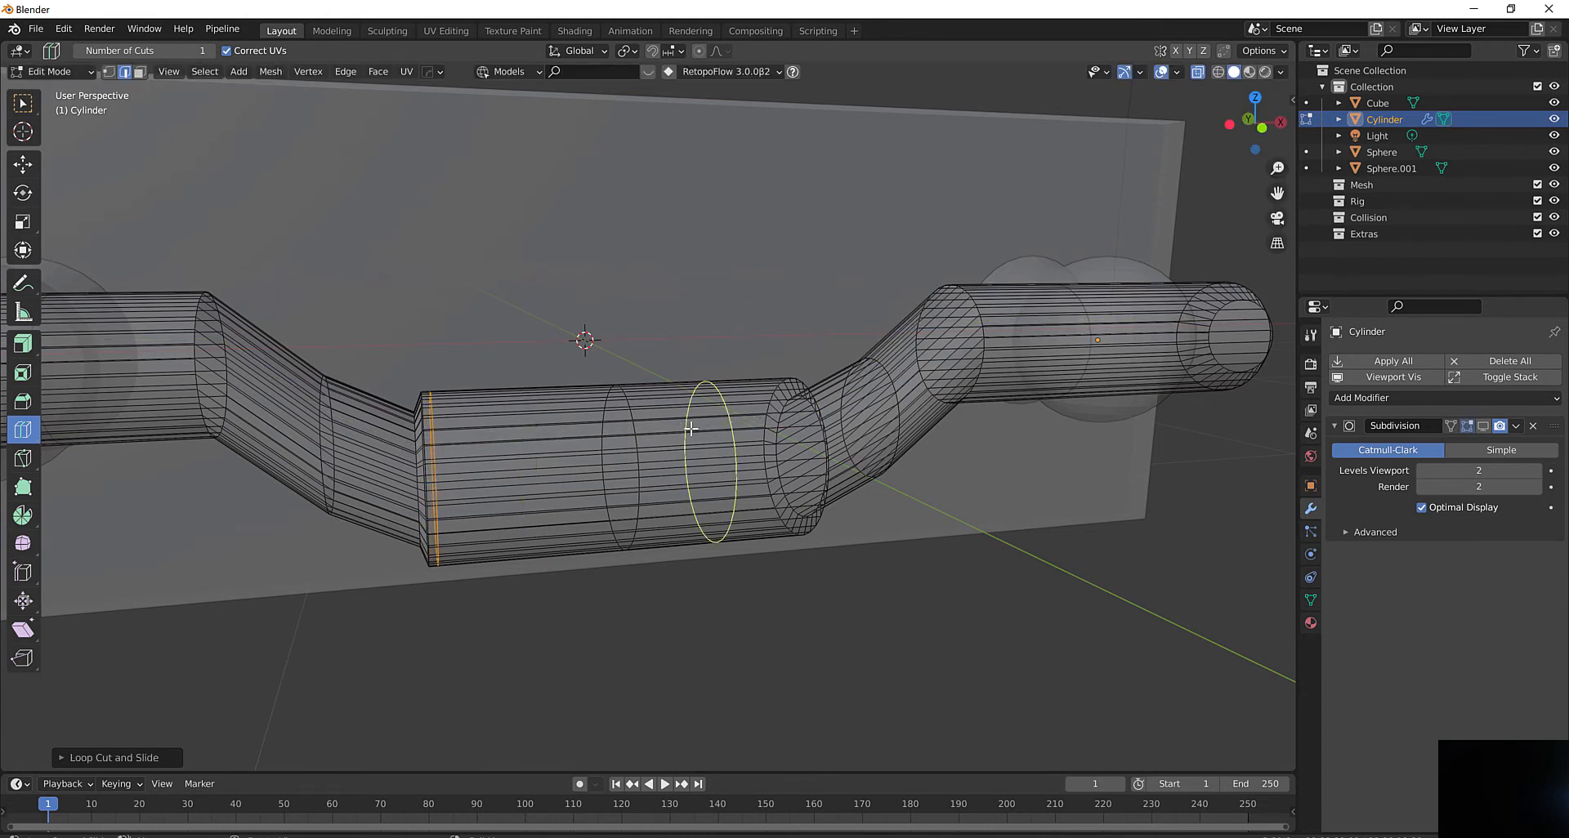
{"action": "left_click_drag", "start_coordinate": [690, 429], "coordinate": [765, 420]}
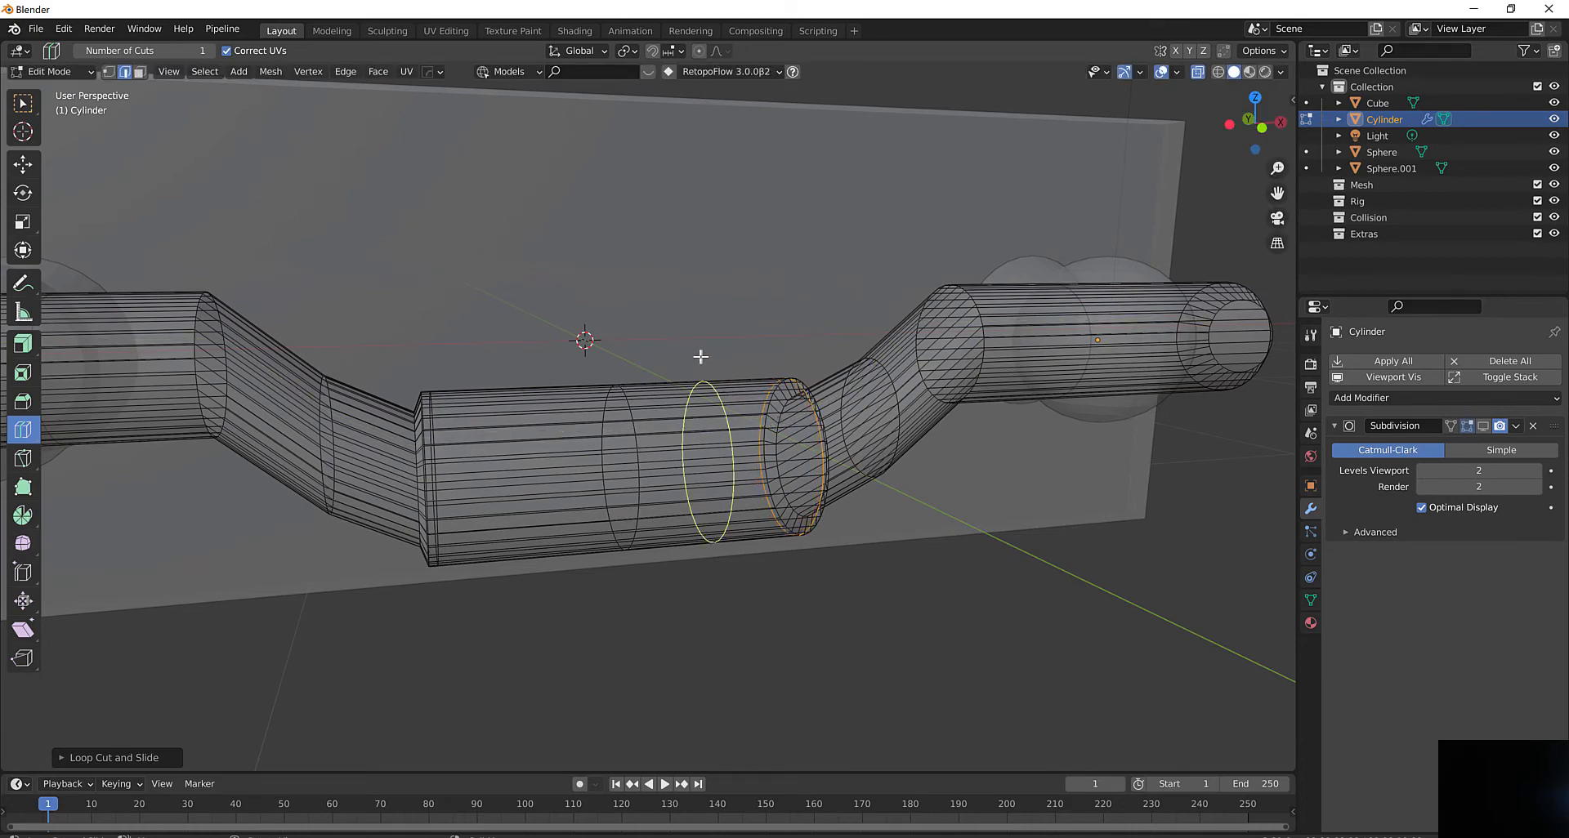
Switch to face selection and select the narrow ring of faces at one end of the thickened section
{"action": "middle_click_drag", "start_coordinate": [701, 354], "coordinate": [732, 318]}
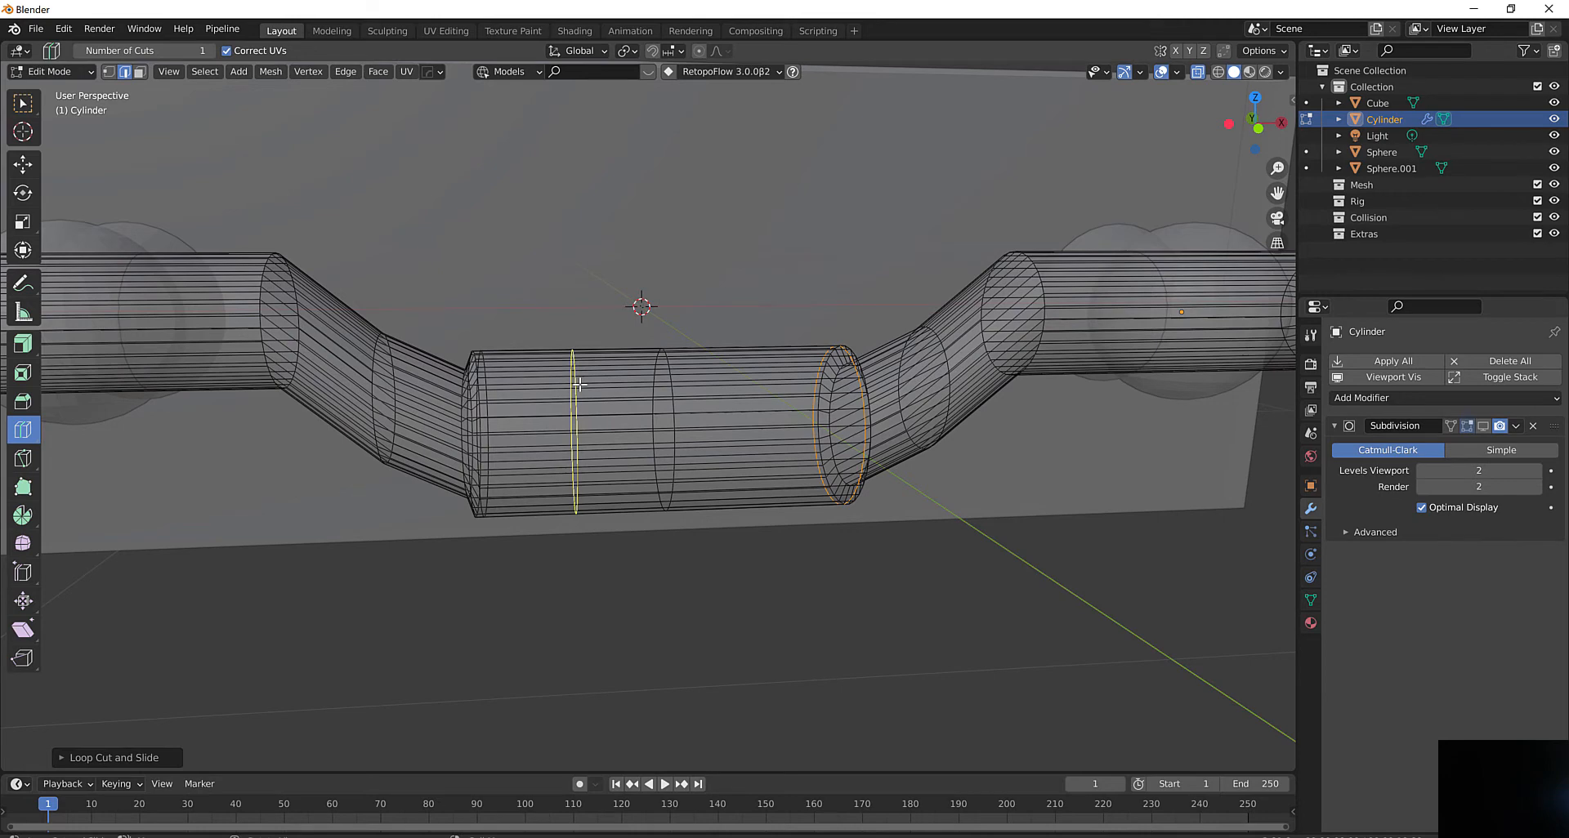
{"action": "middle_click_drag", "start_coordinate": [525, 258], "coordinate": [529, 259]}
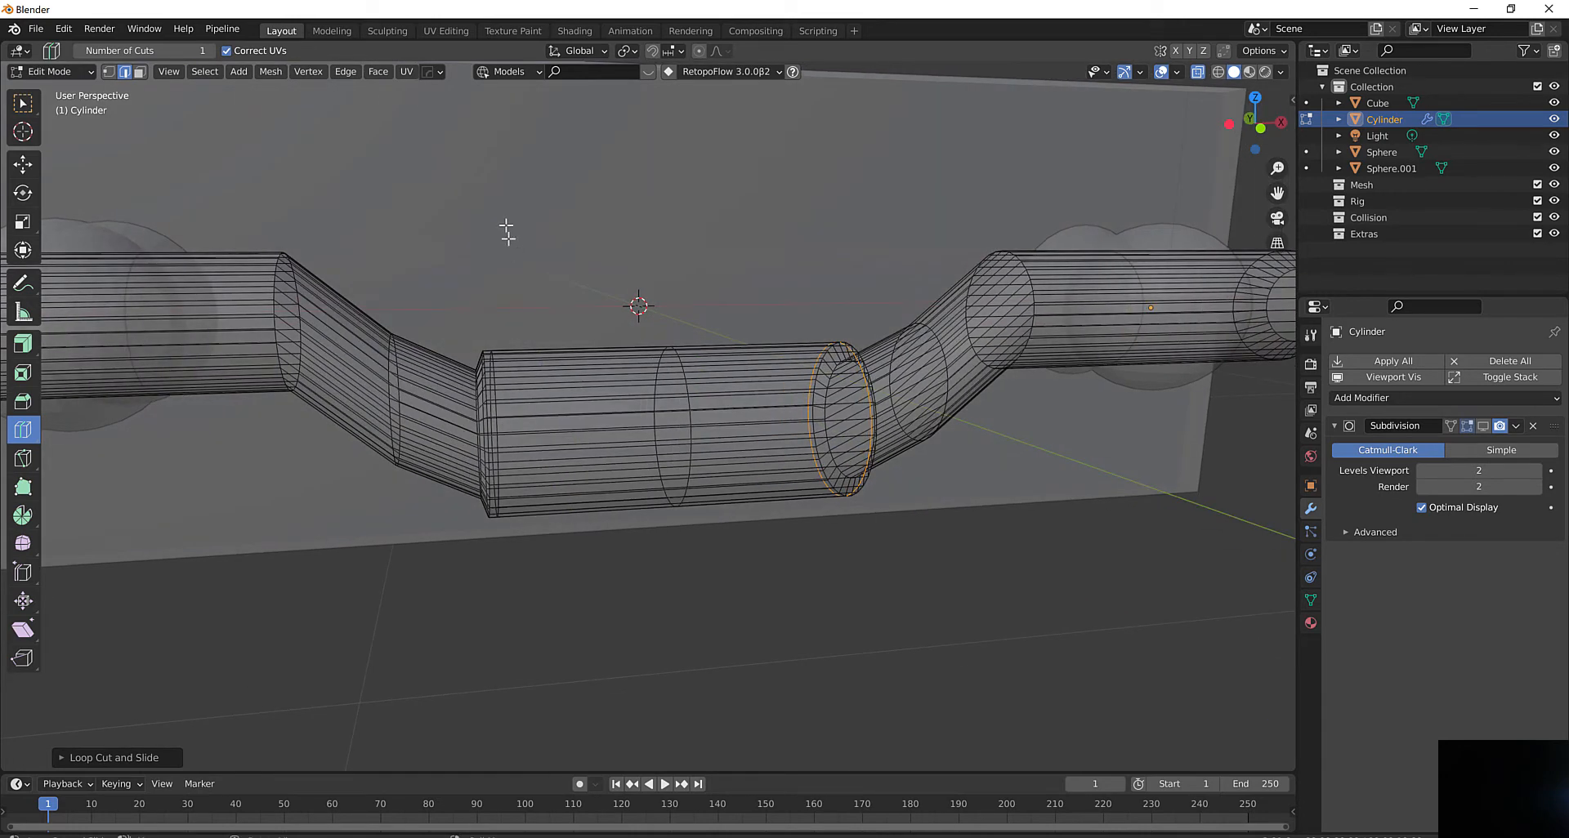
{"action": "left_click", "coordinate": [23, 103]}
{"action": "left_click", "coordinate": [140, 72]}
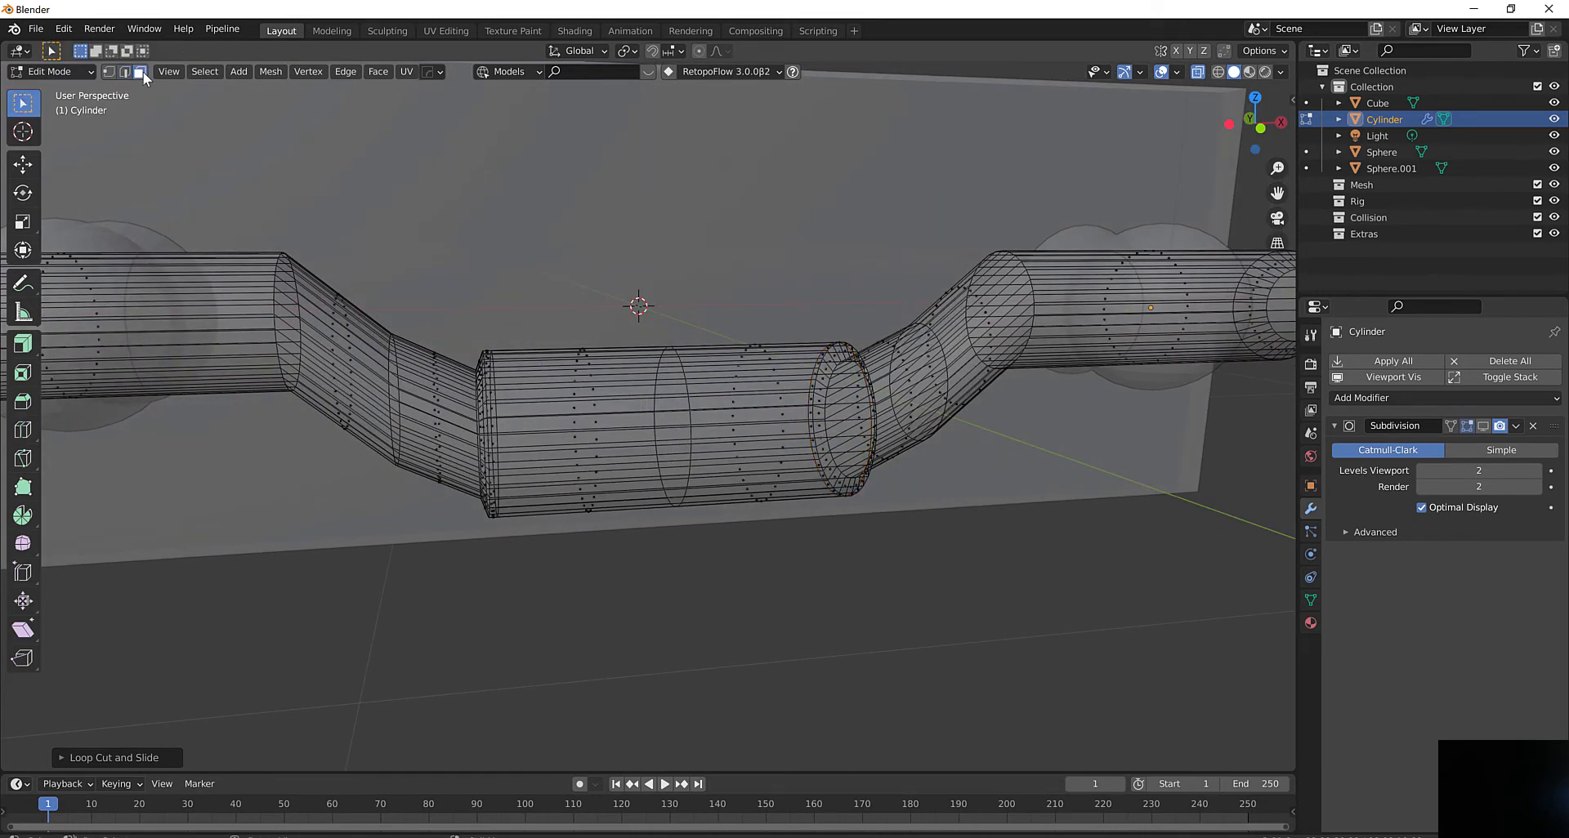
{"action": "scroll", "coordinate": [443, 249], "scroll_direction": "up", "scroll_amount": 1}
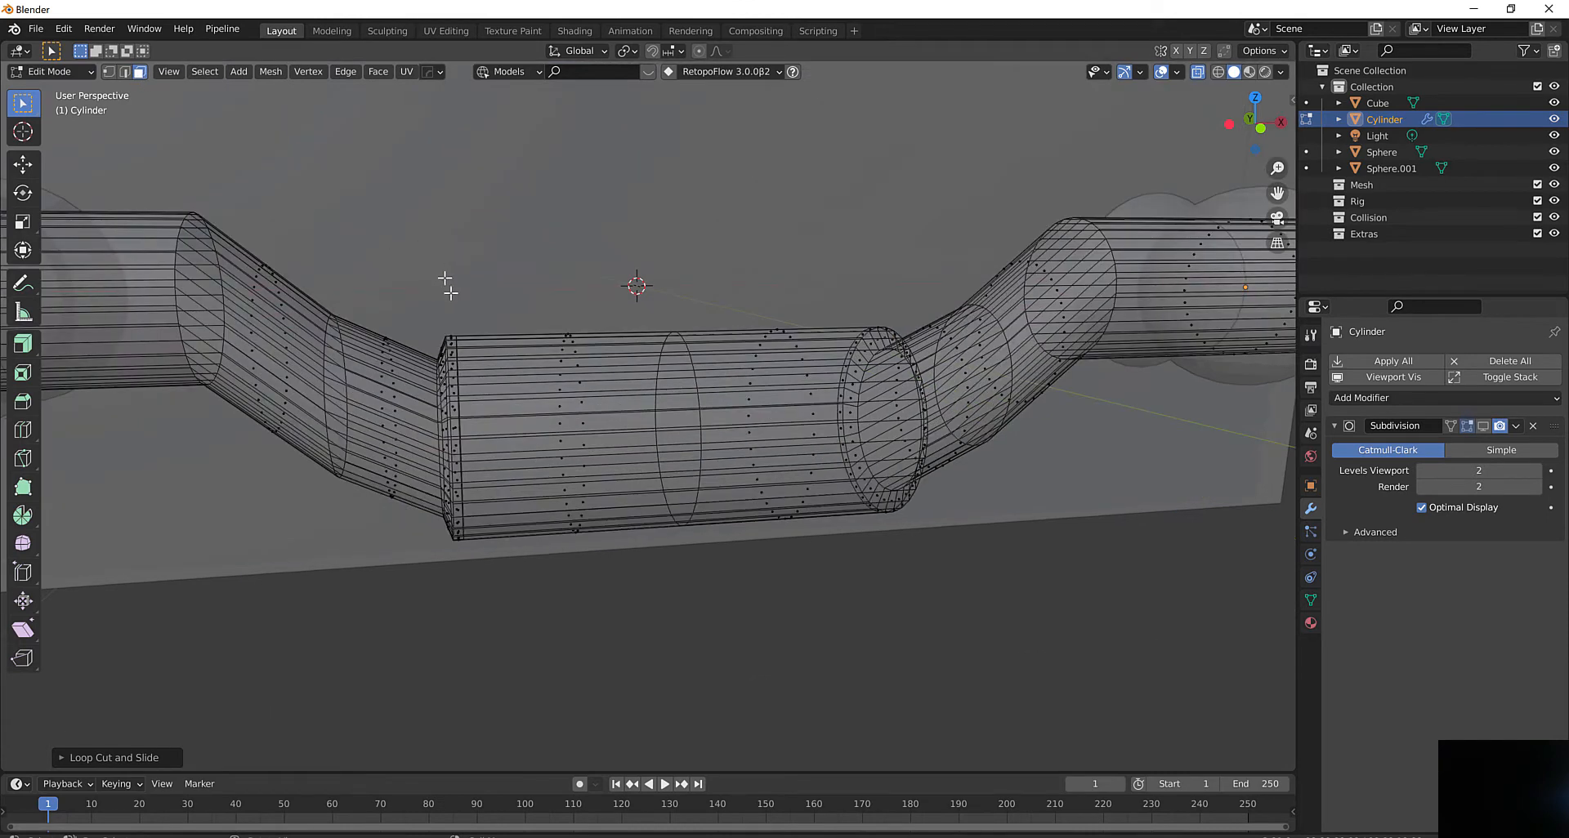
{"action": "left_click", "coordinate": [451, 344]}
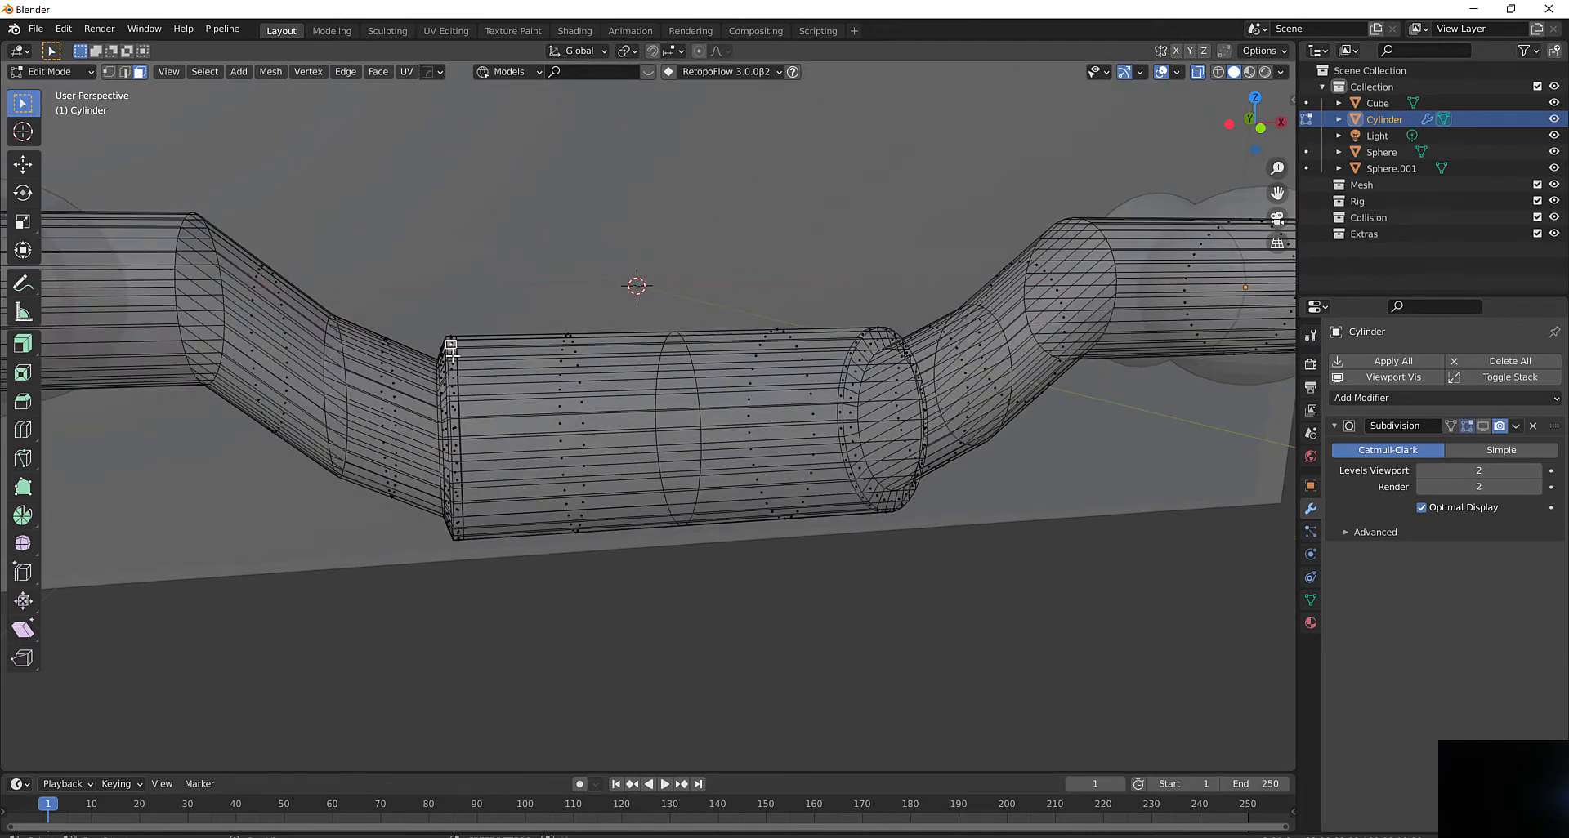
{"action": "left_click", "coordinate": [452, 354]}
{"action": "left_click", "coordinate": [451, 369], "text": "alt"}
{"action": "middle_click_drag", "start_coordinate": [629, 280], "coordinate": [555, 292]}
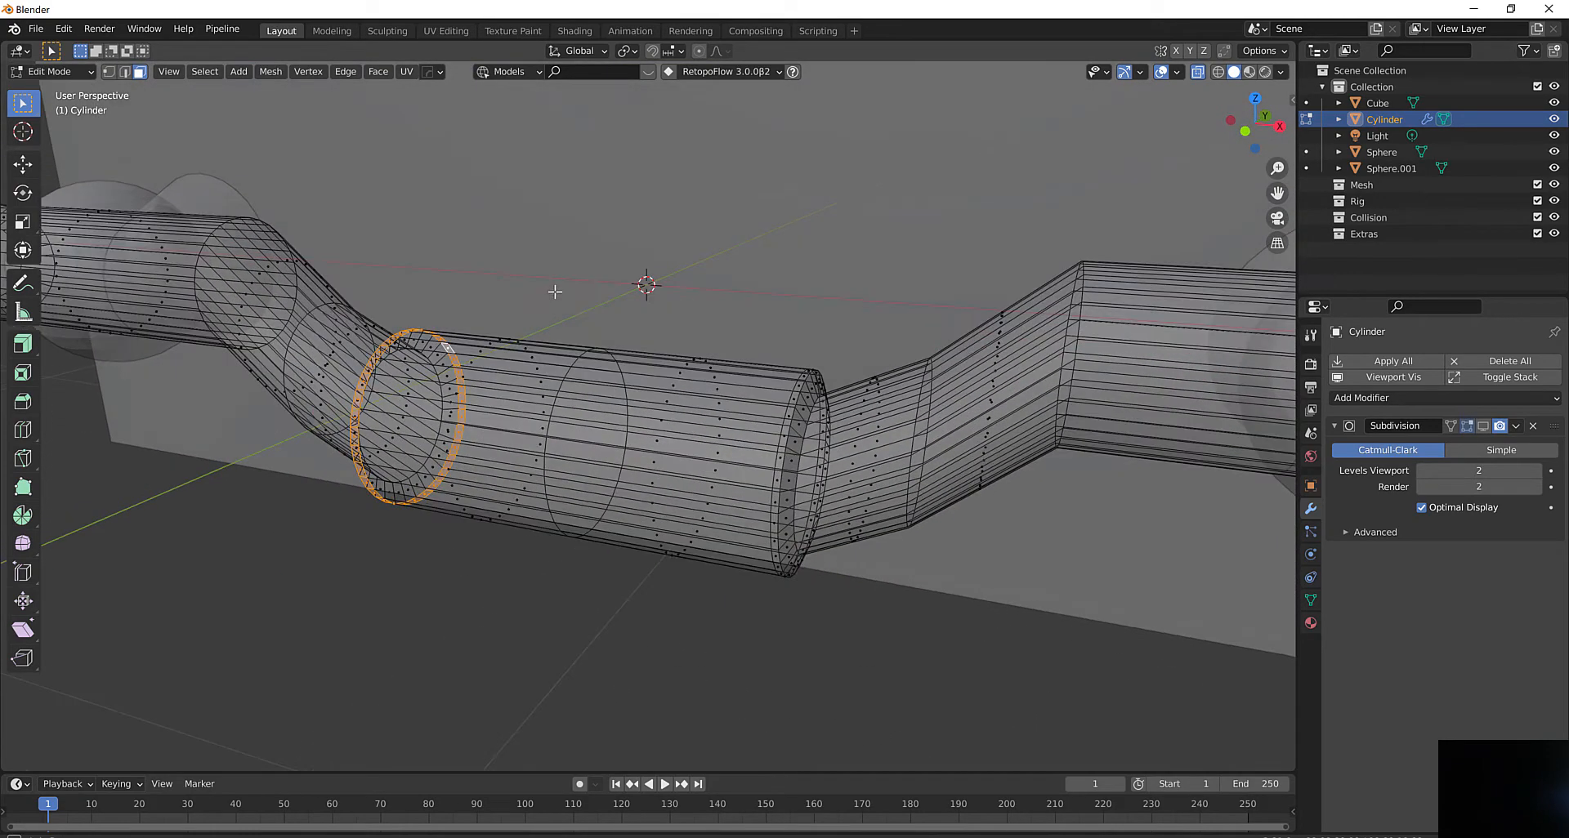
Try to add the narrow ring of faces at the grip's other end to the selection with loop selection
{"action": "left_click", "coordinate": [794, 398], "text": "alt+shift"}
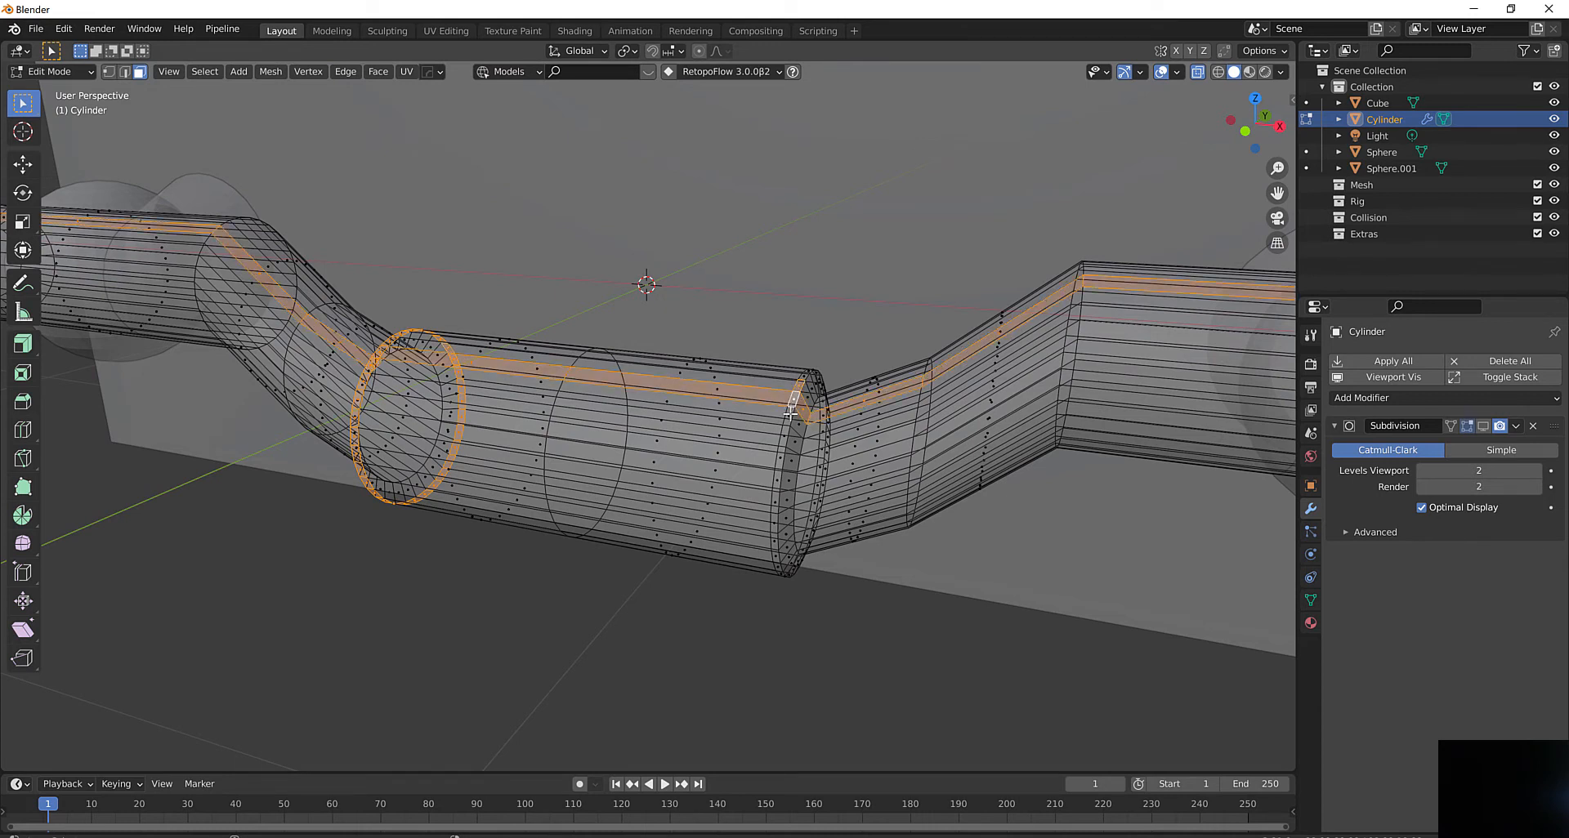
{"action": "left_click", "coordinate": [789, 415], "text": "alt+shift"}
{"action": "left_click", "coordinate": [789, 414], "text": "alt+shift"}
{"action": "left_click", "coordinate": [790, 406], "text": "alt+shift"}
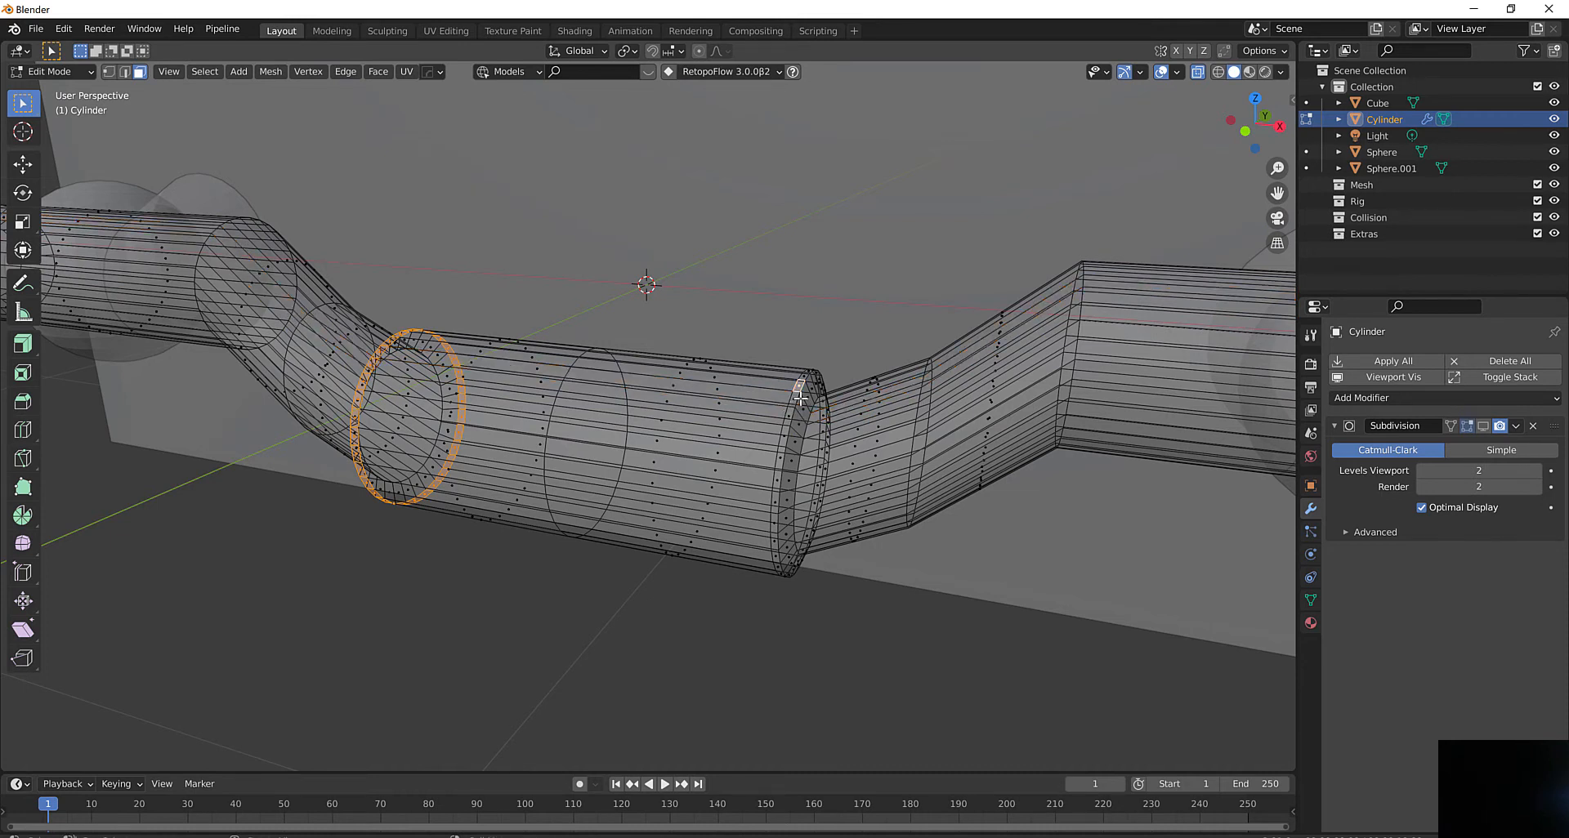
{"action": "left_click", "coordinate": [795, 396], "text": "shift"}
{"action": "left_click", "coordinate": [789, 416], "text": "alt+shift"}
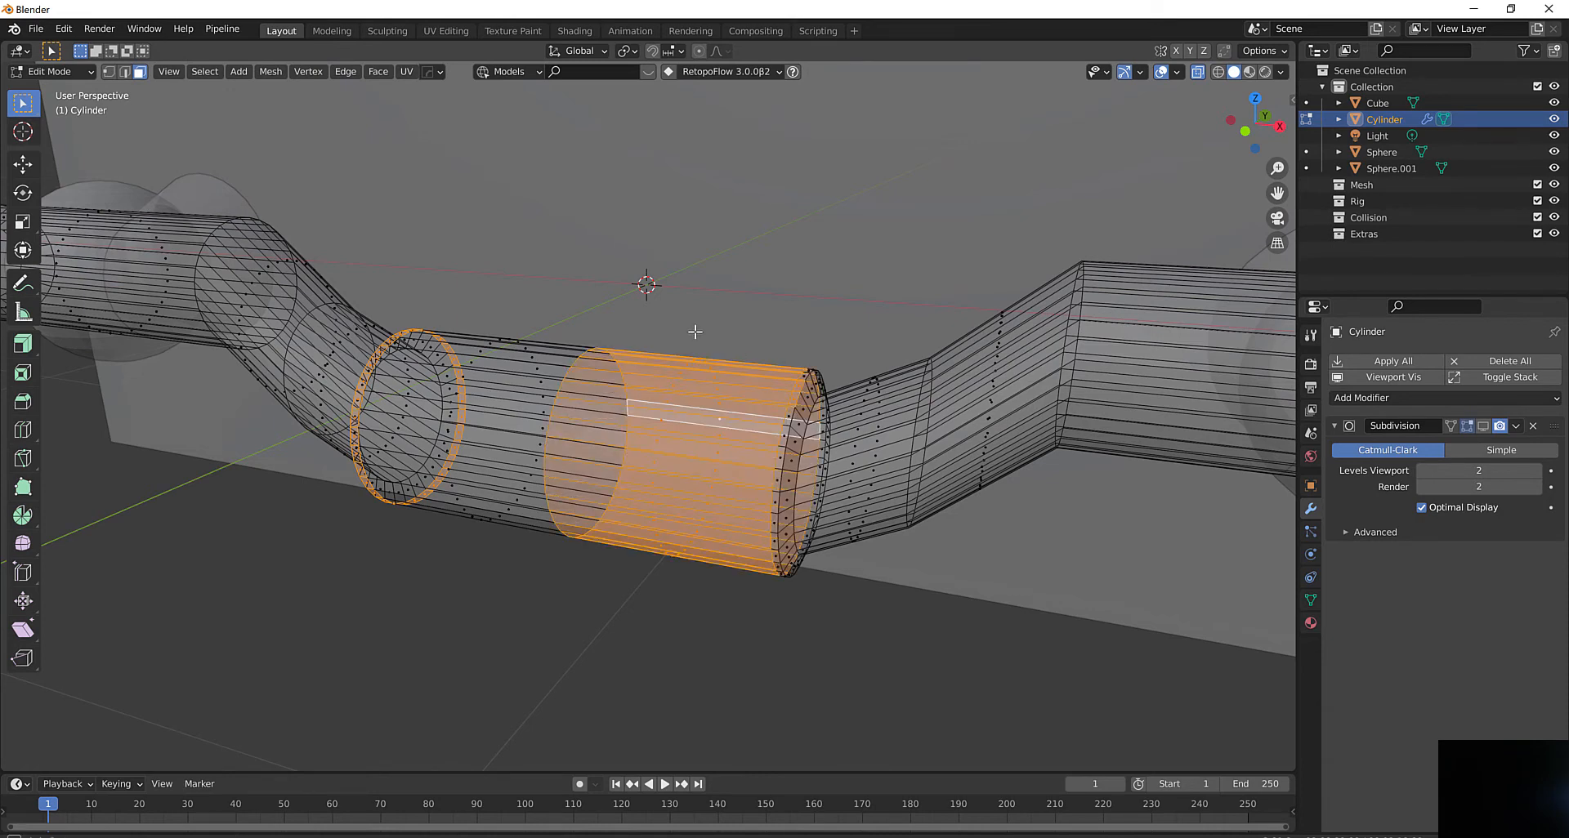
{"action": "middle_click_drag", "start_coordinate": [694, 331], "coordinate": [716, 332]}
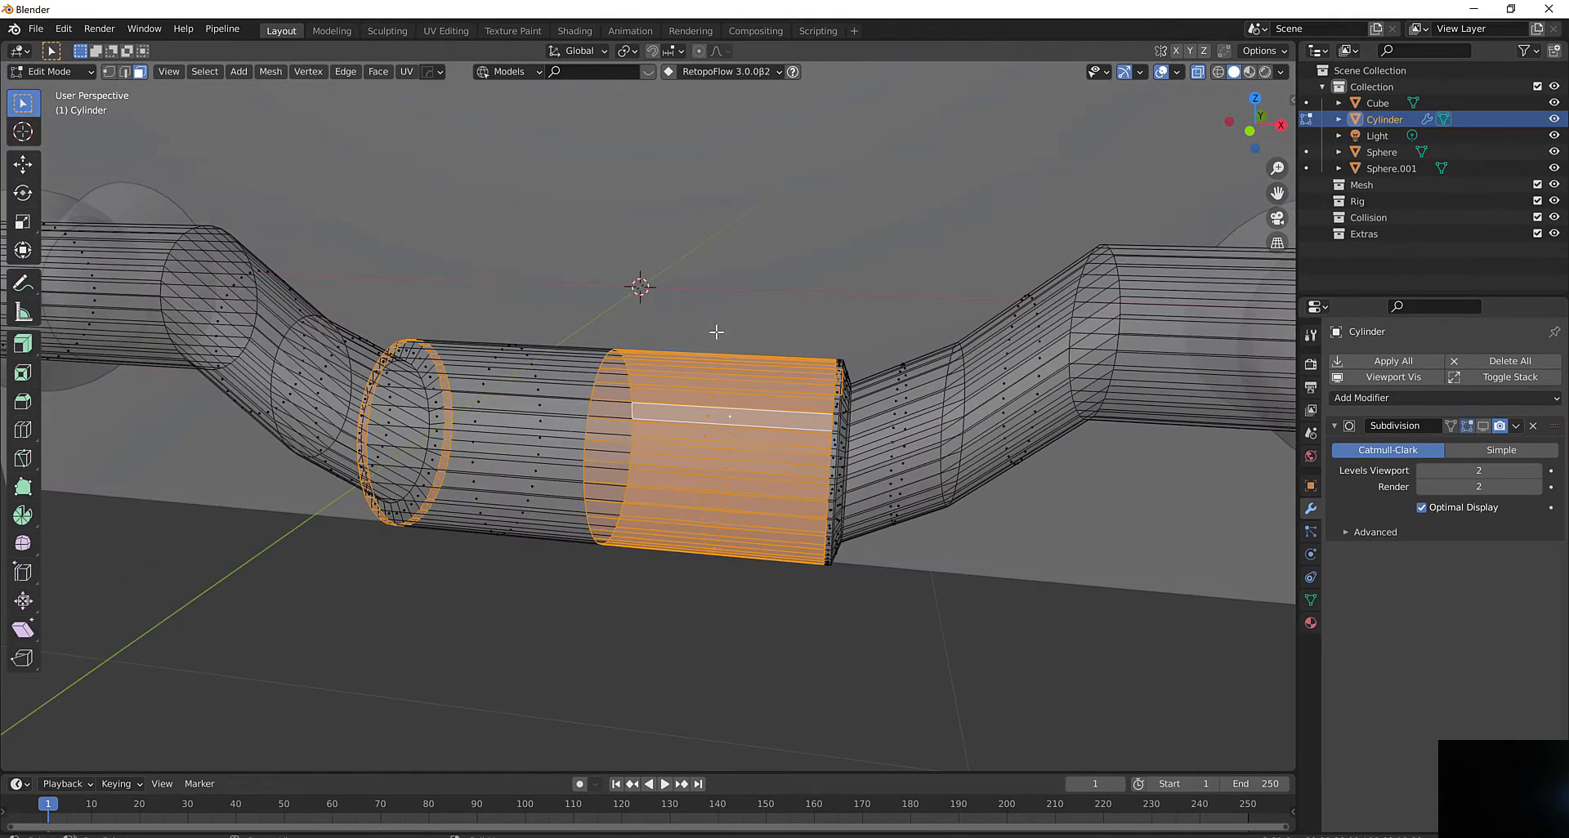
{"action": "left_click", "coordinate": [840, 391], "text": "alt+shift"}
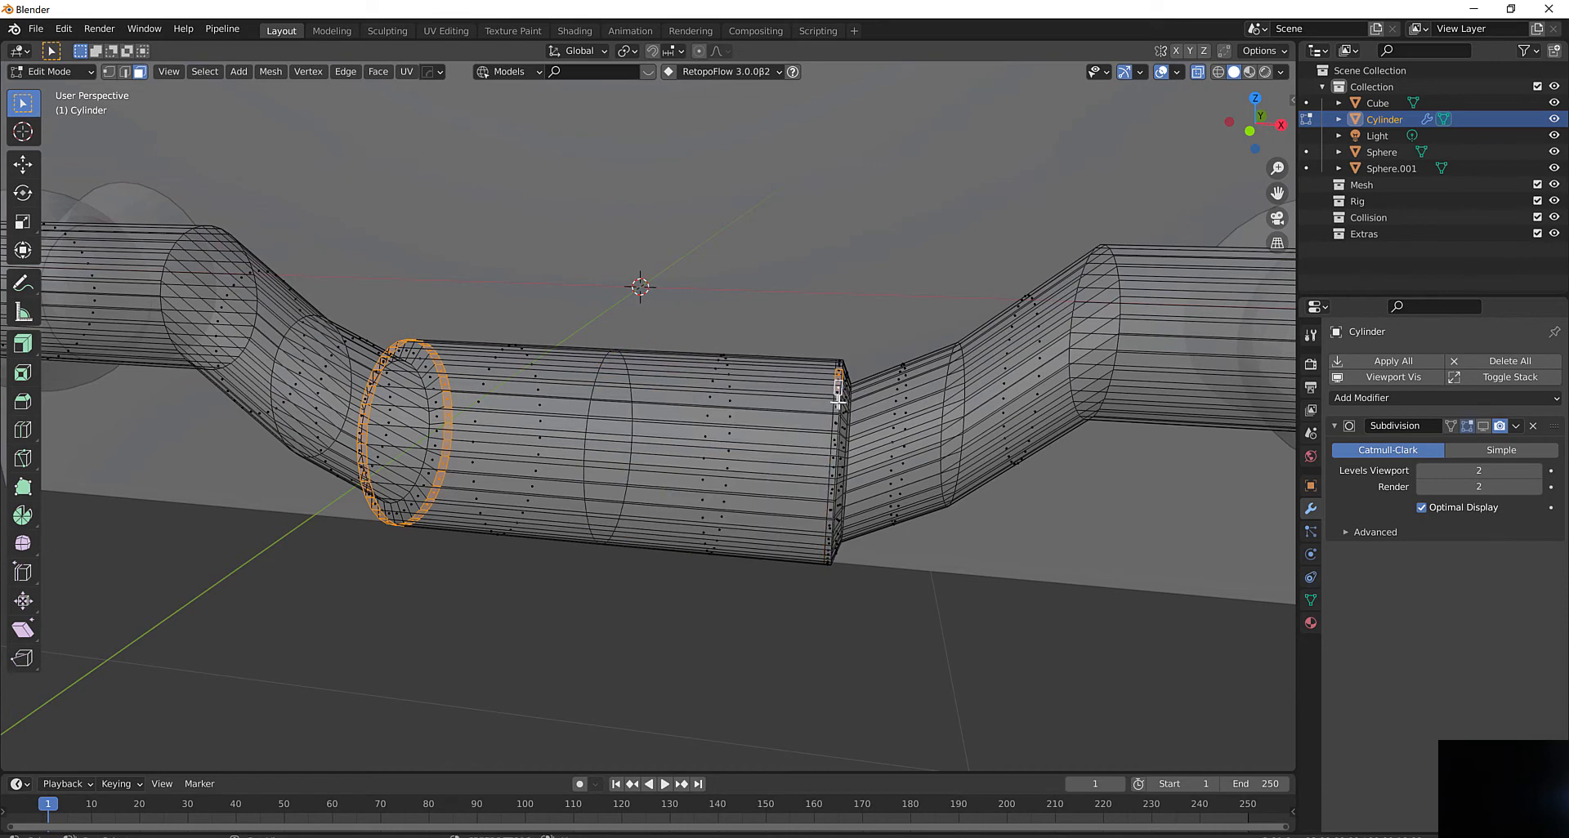
{"action": "middle_click_drag", "start_coordinate": [826, 315], "coordinate": [796, 363]}
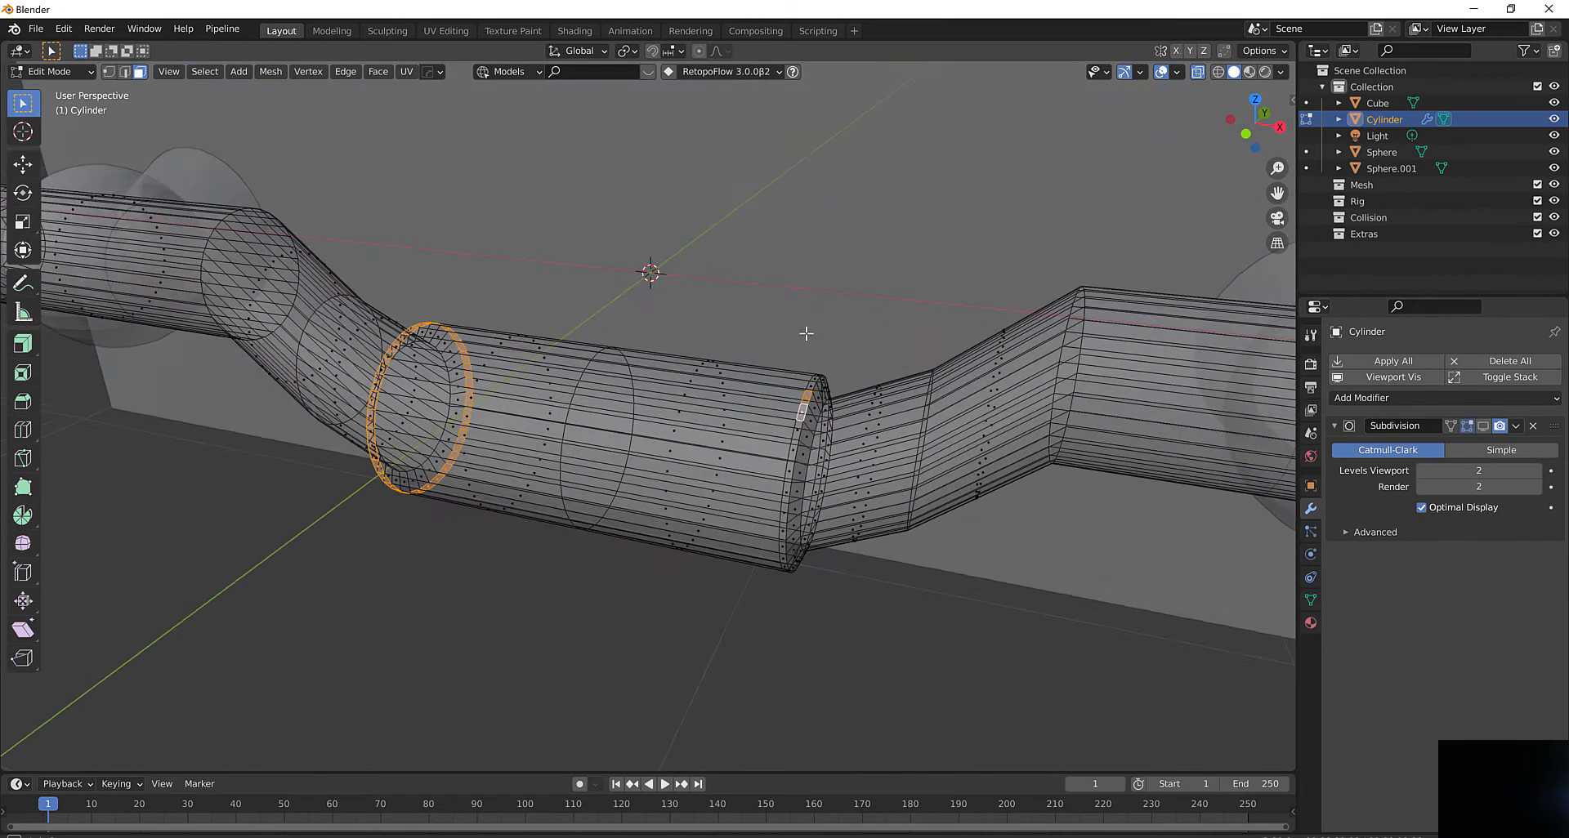
{"action": "left_click", "coordinate": [797, 430], "text": "alt+shift"}
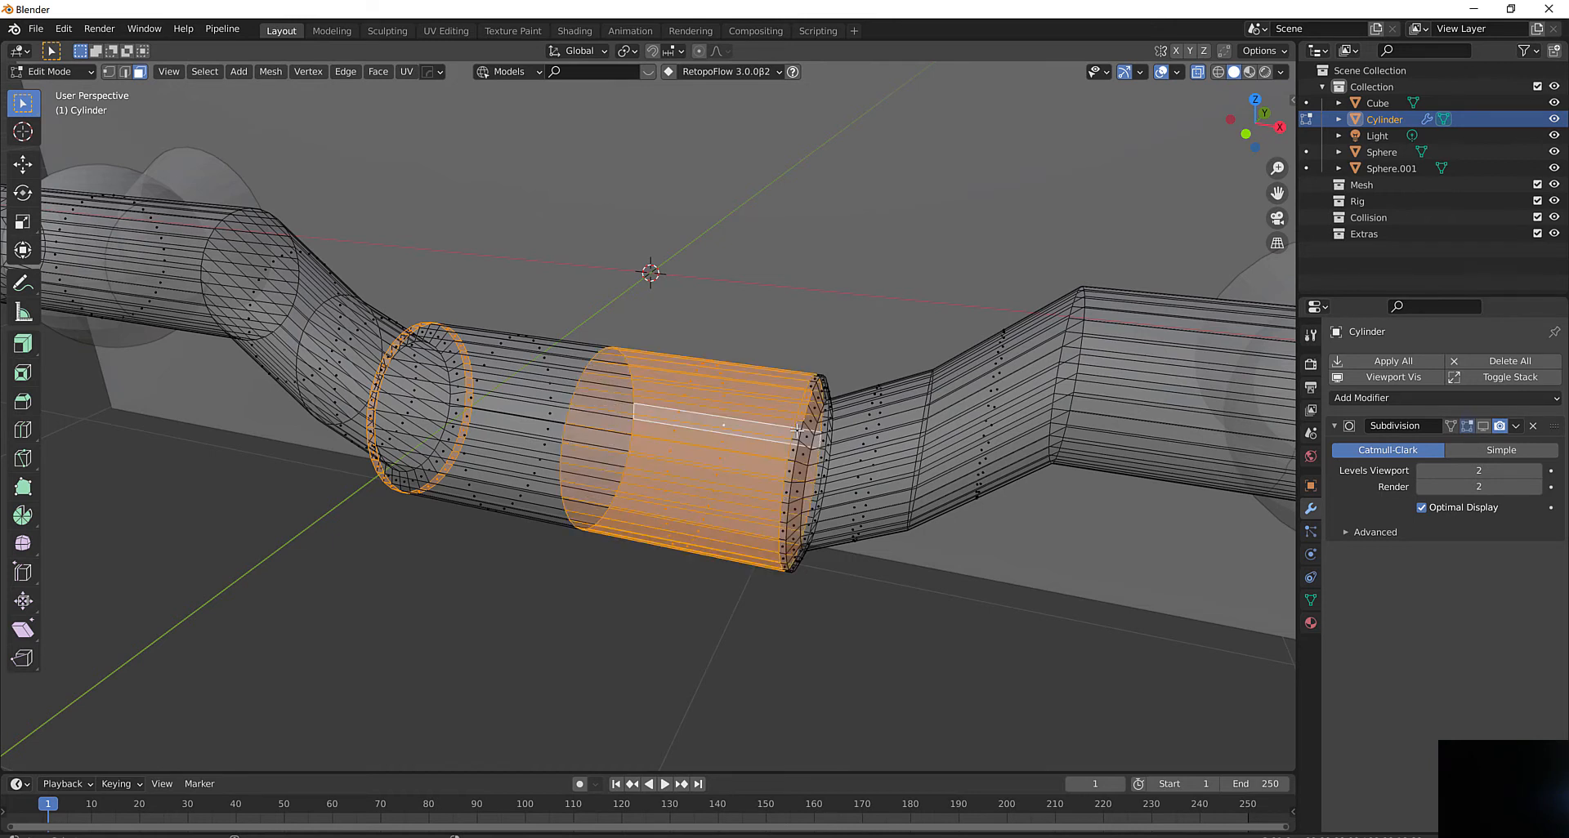
{"action": "left_click", "coordinate": [798, 430], "text": "alt+shift"}
{"action": "left_click", "coordinate": [798, 430], "text": "alt+shift"}
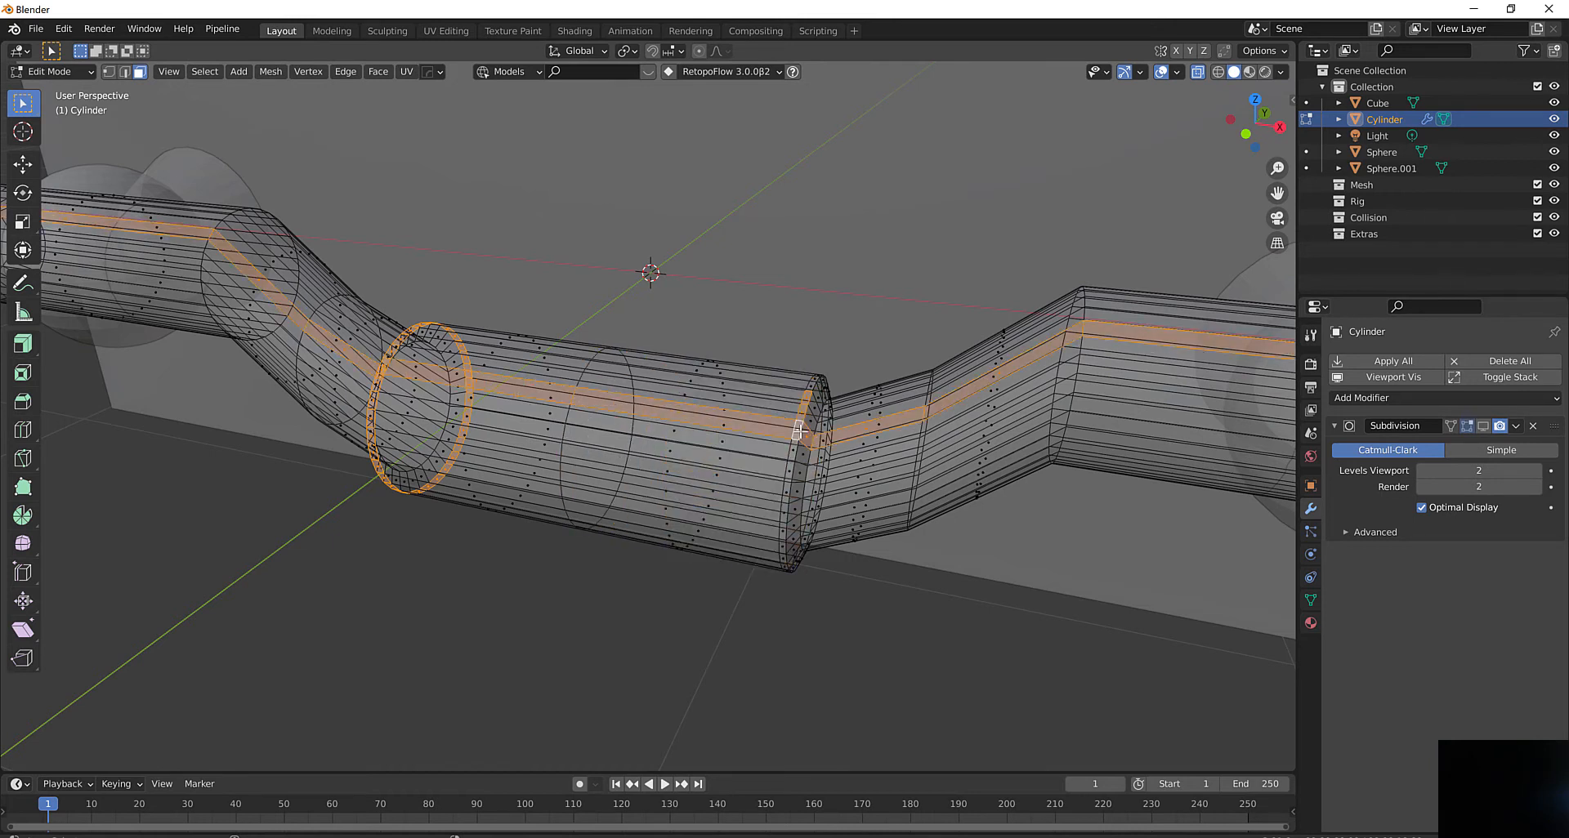
{"action": "left_click", "coordinate": [797, 428], "text": "alt+shift"}
{"action": "left_click", "coordinate": [798, 429], "text": "alt+shift"}
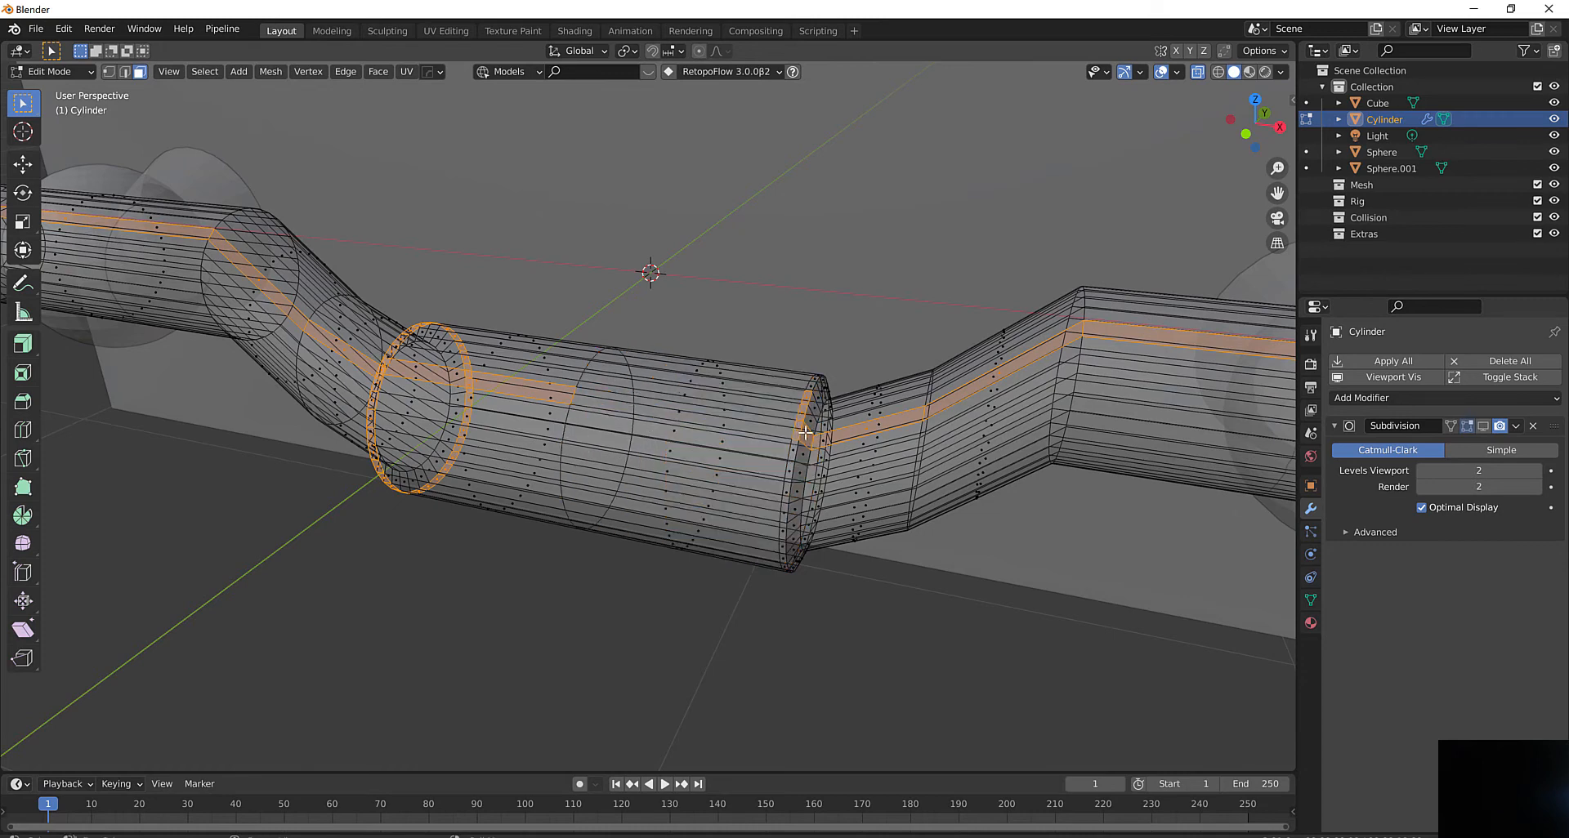
{"action": "left_click", "coordinate": [803, 432], "text": "alt+shift"}
{"action": "left_click", "coordinate": [801, 430], "text": "alt+shift"}
{"action": "left_click", "coordinate": [794, 427], "text": "alt+shift"}
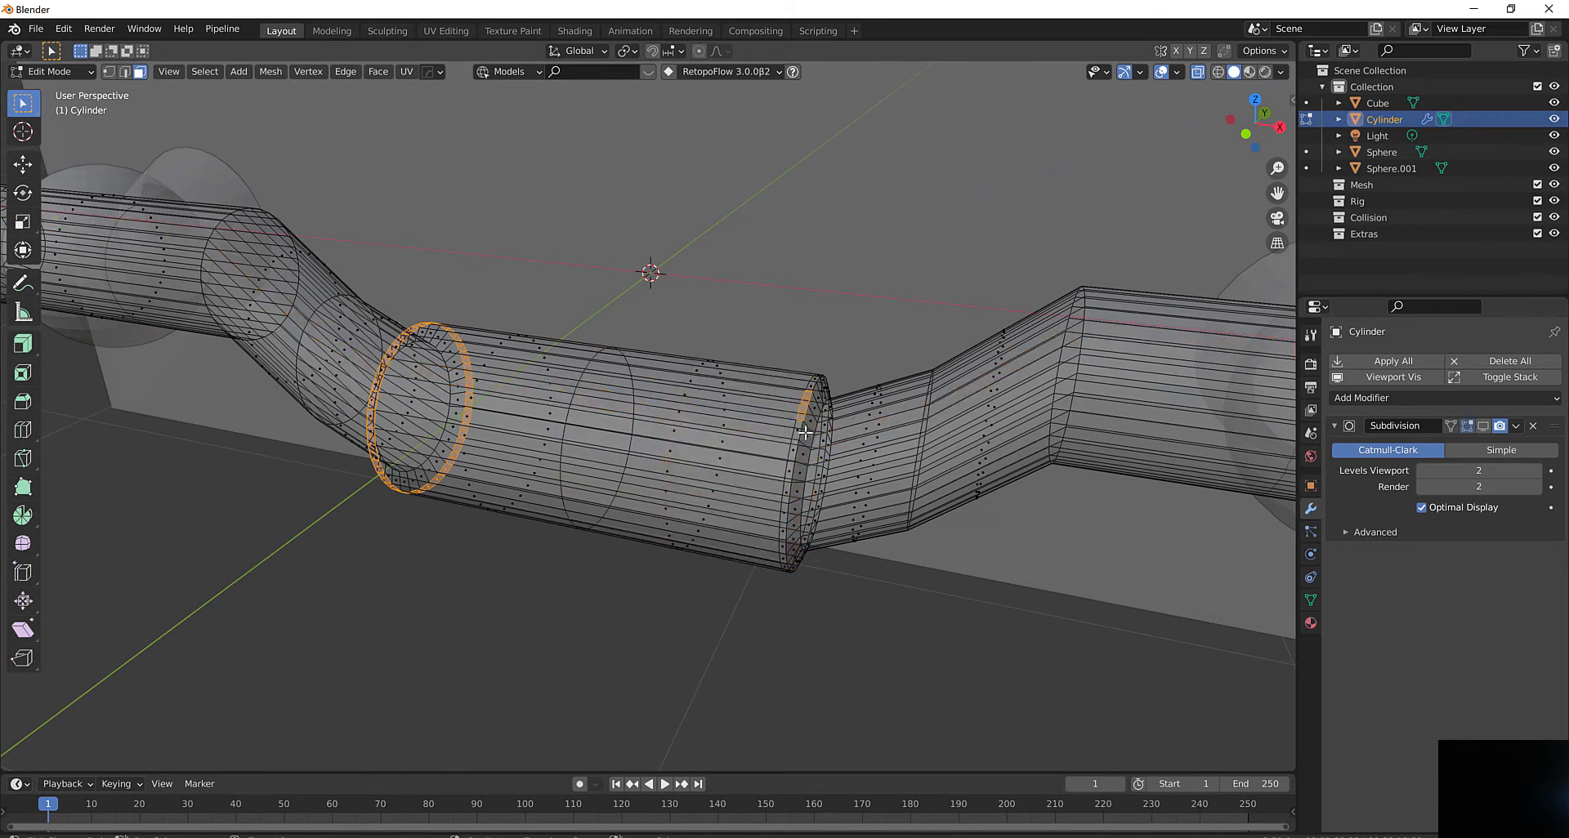
{"action": "middle_click_drag", "start_coordinate": [792, 426], "coordinate": [787, 334]}
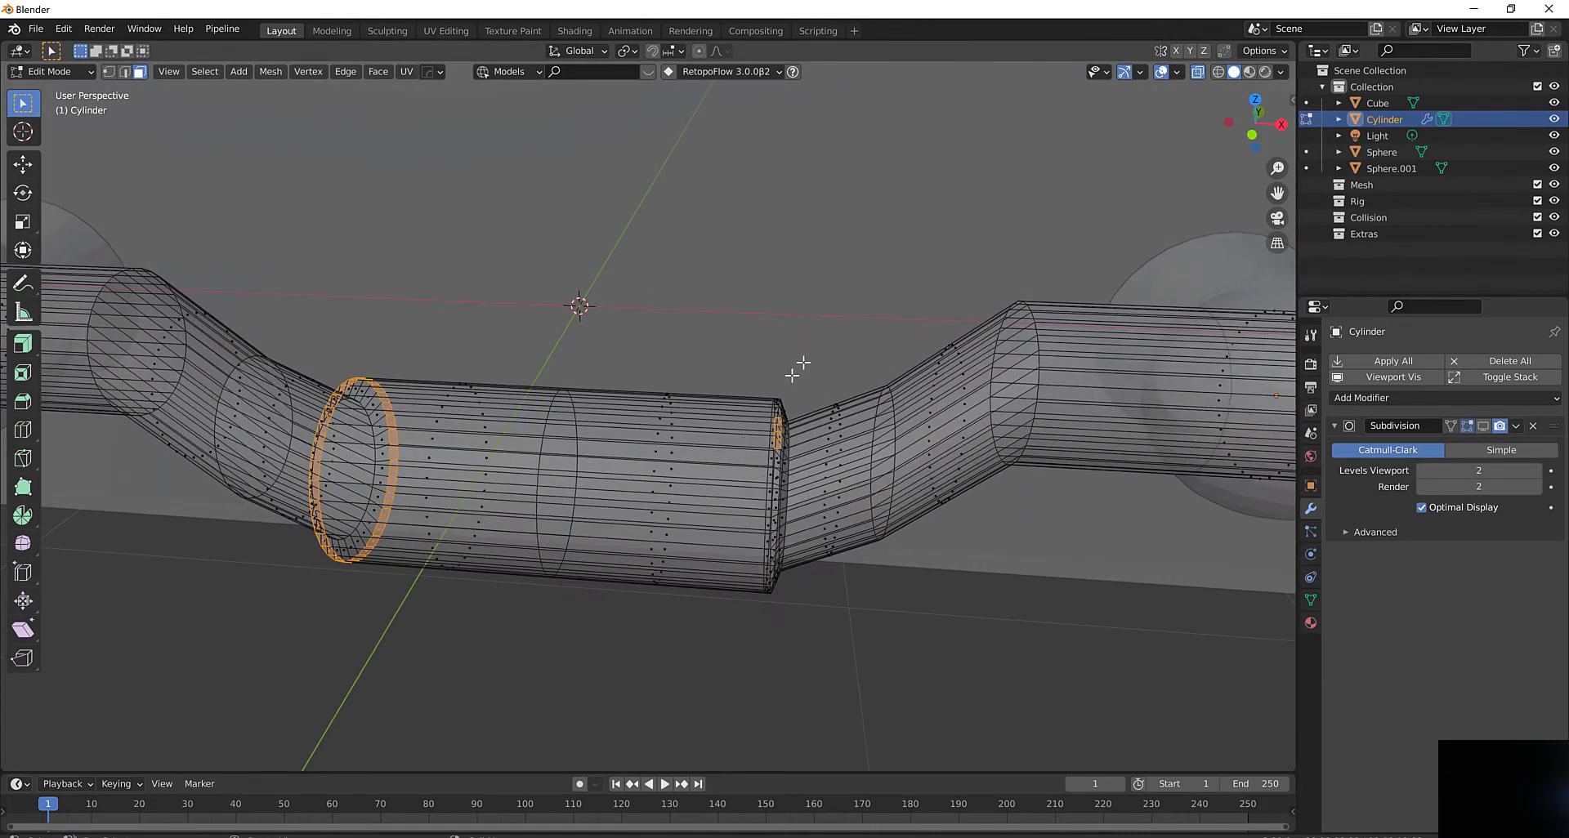
In front view, add the whole narrow ring of faces at the grip's other end to the selection
{"action": "left_click", "coordinate": [1254, 134]}
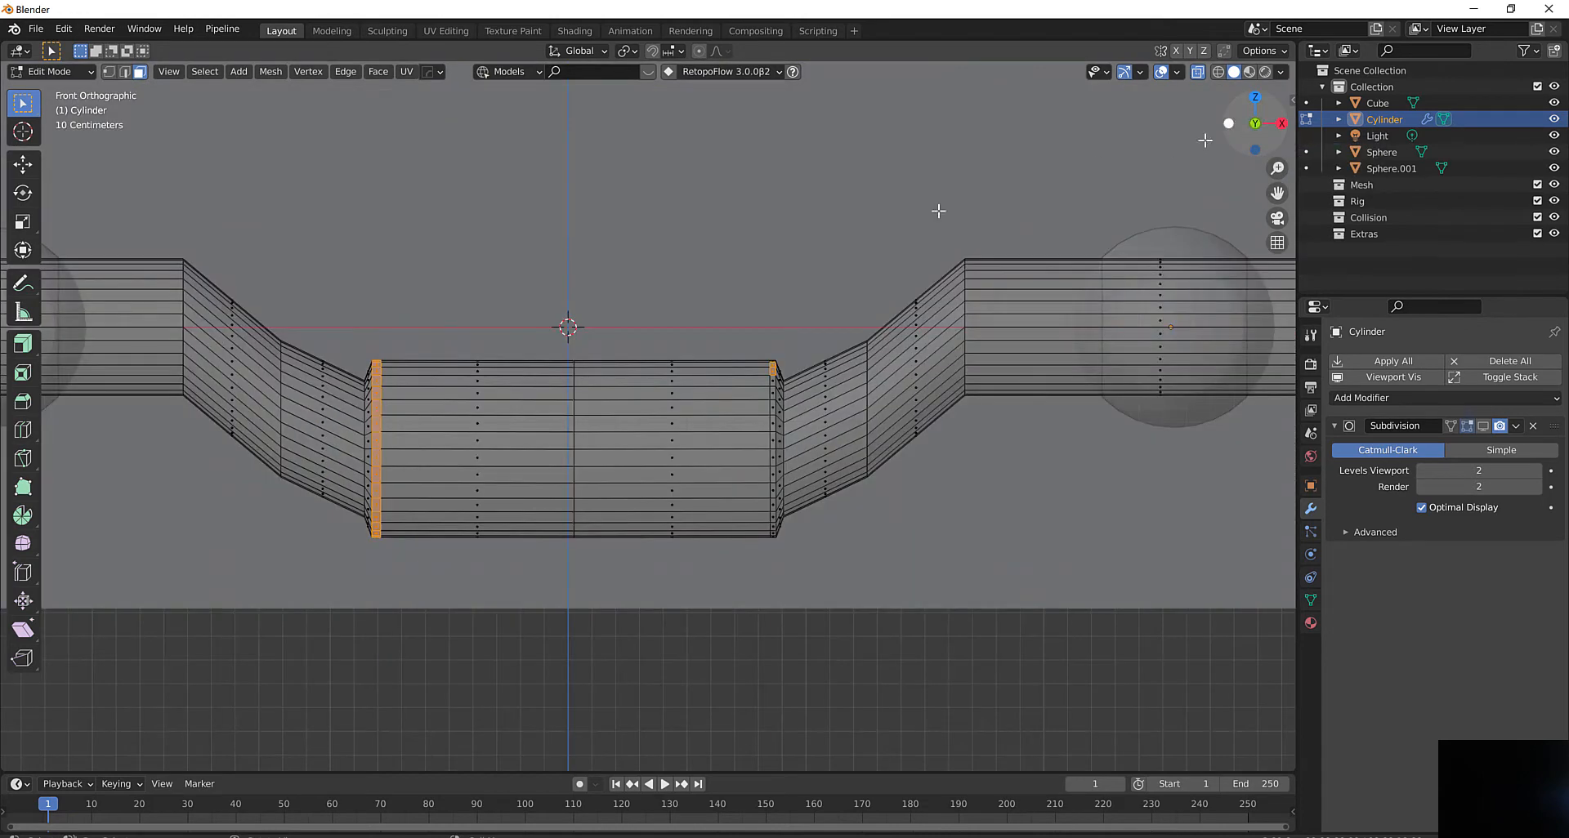
{"action": "scroll", "coordinate": [777, 337], "scroll_direction": "up", "scroll_amount": 5}
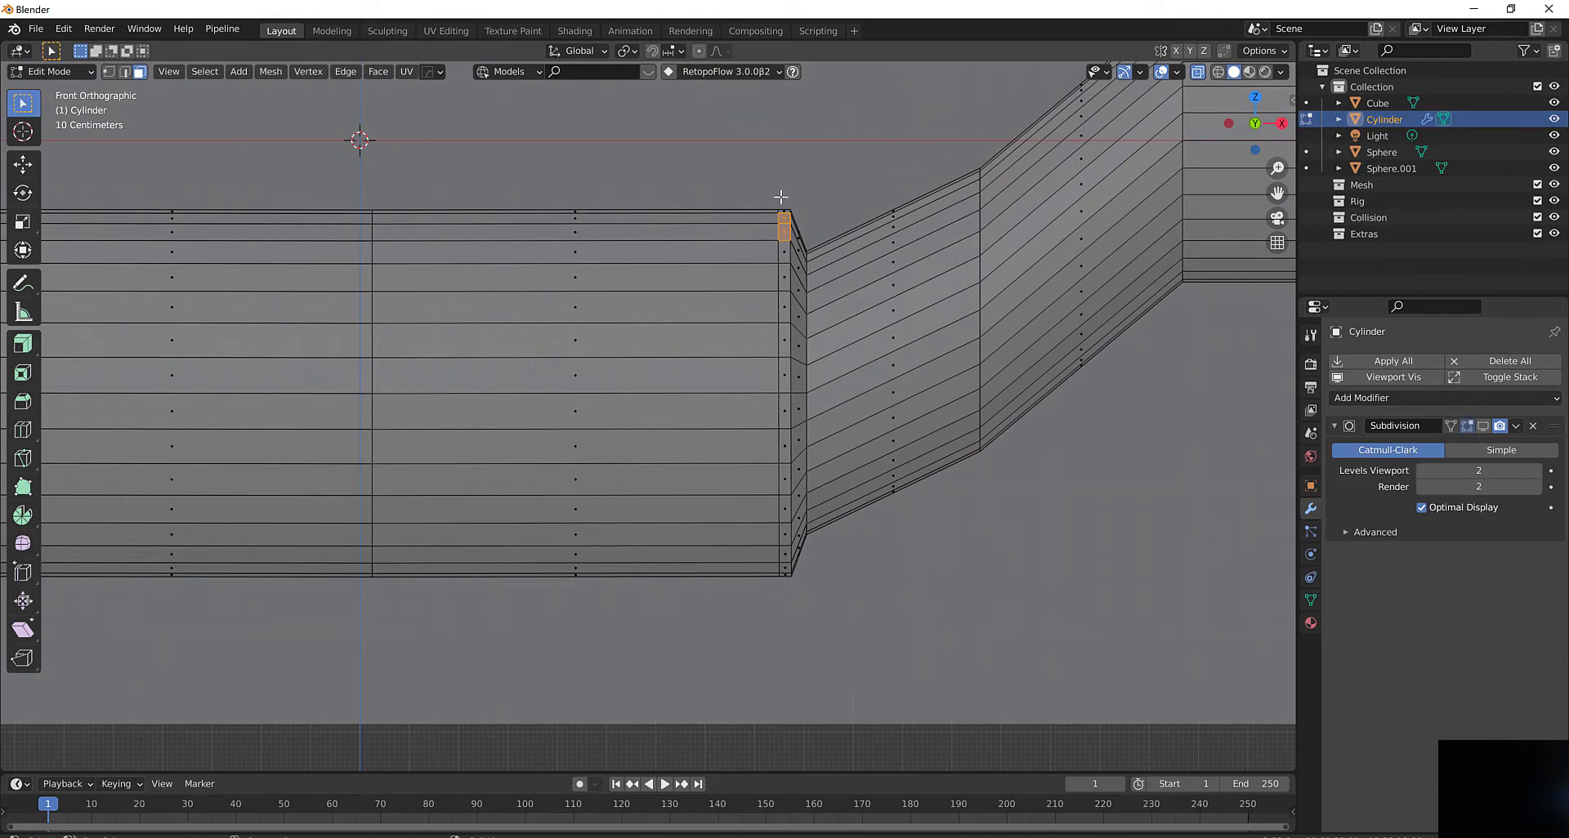
{"action": "left_click_drag", "start_coordinate": [781, 196], "coordinate": [787, 587]}
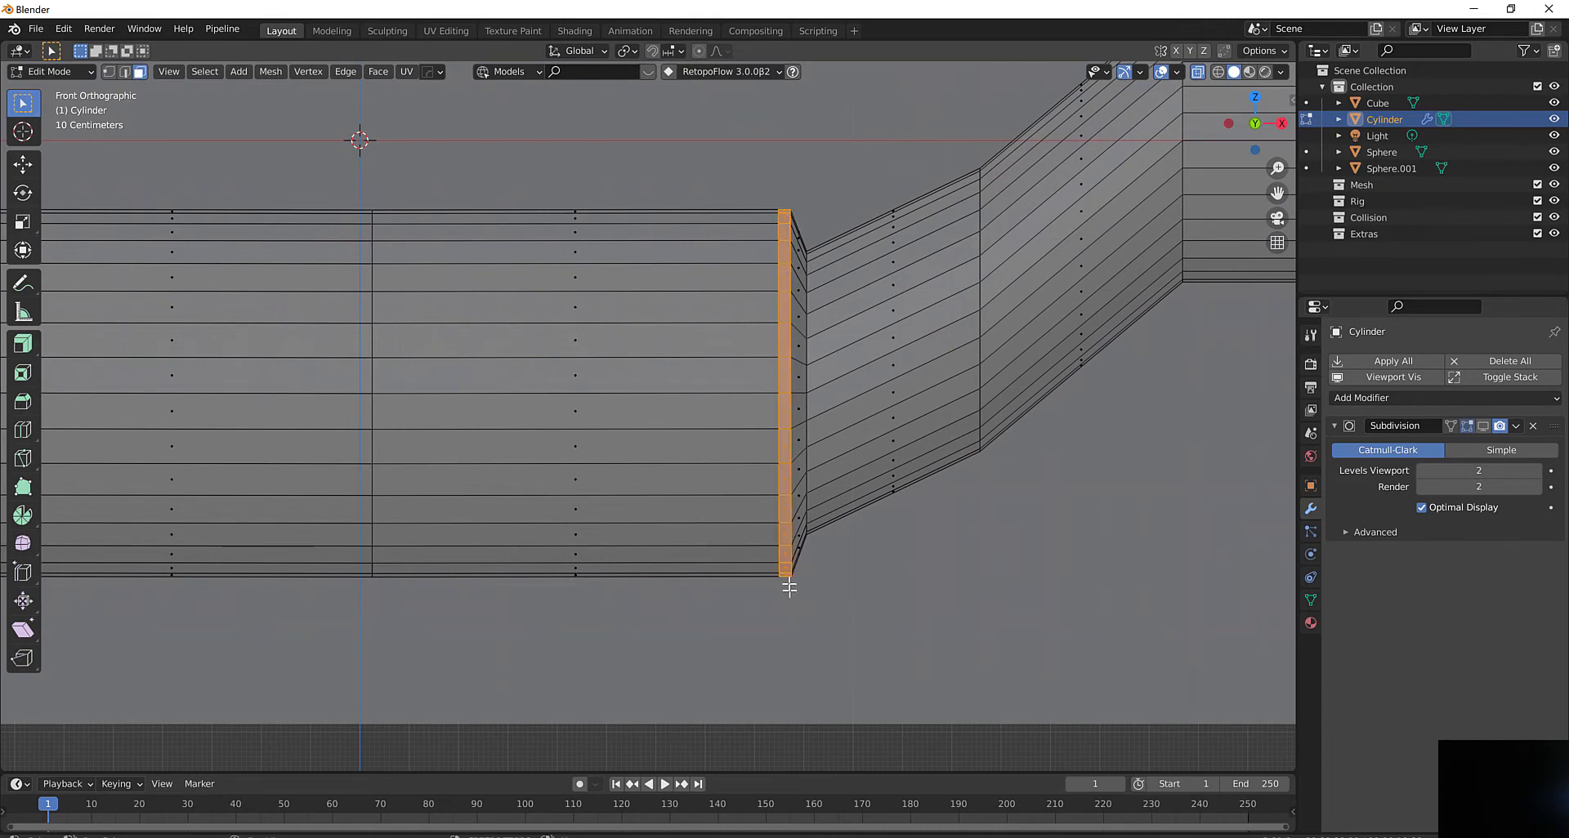
Extrude both selected face rings slightly outward along their normals to form raised rims at the grip's ends
{"action": "scroll", "coordinate": [785, 352], "scroll_direction": "down", "scroll_amount": 3}
{"action": "middle_click_drag", "start_coordinate": [786, 352], "coordinate": [801, 409]}
{"action": "scroll", "coordinate": [777, 379], "scroll_direction": "up", "scroll_amount": 2}
{"action": "scroll", "coordinate": [786, 362], "scroll_direction": "up", "scroll_amount": 2}
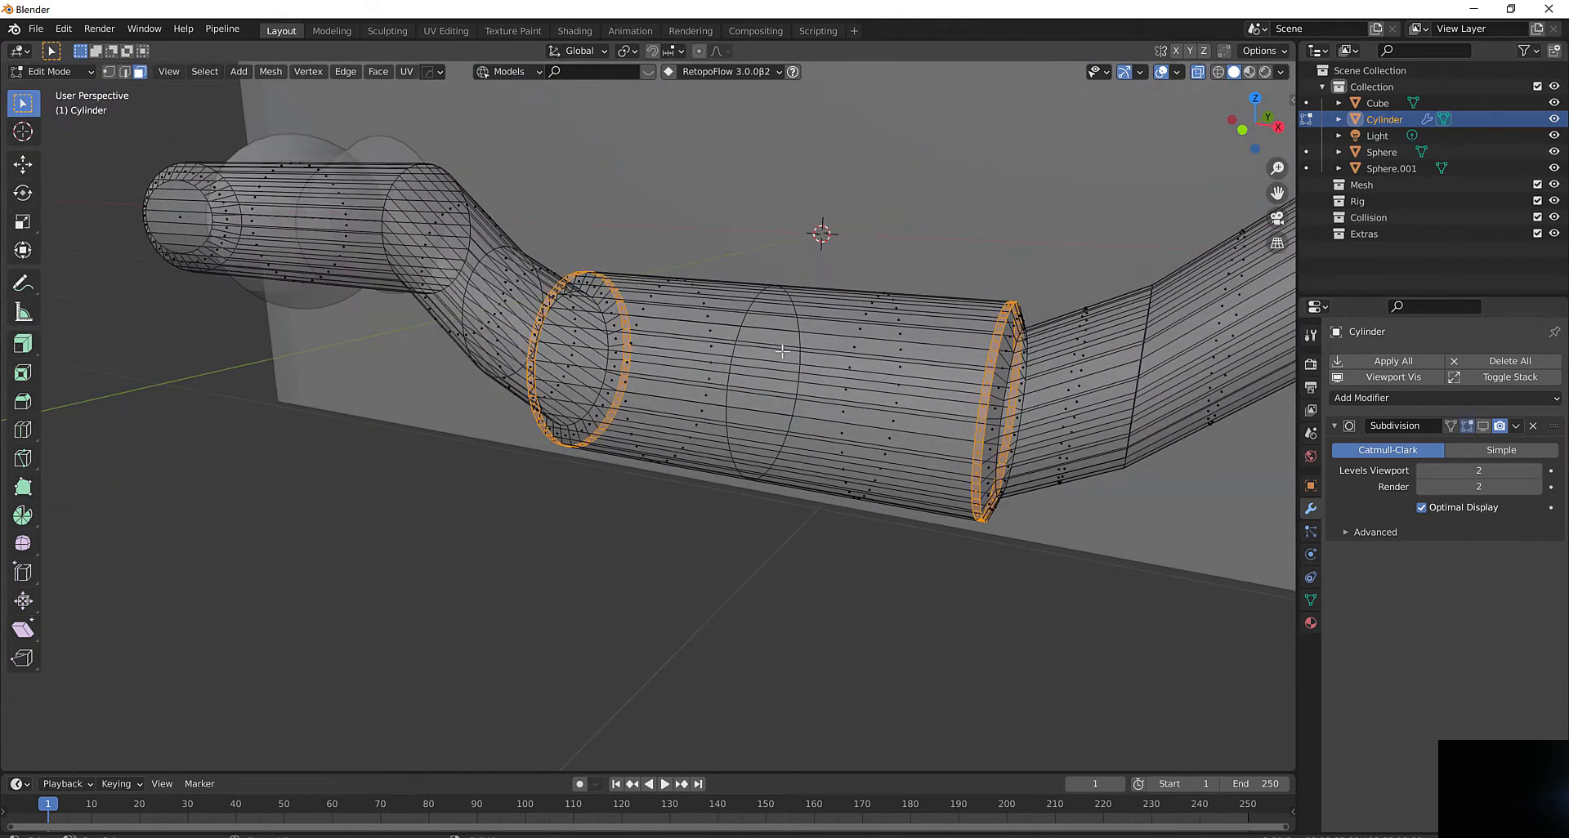
{"action": "left_click", "coordinate": [24, 344]}
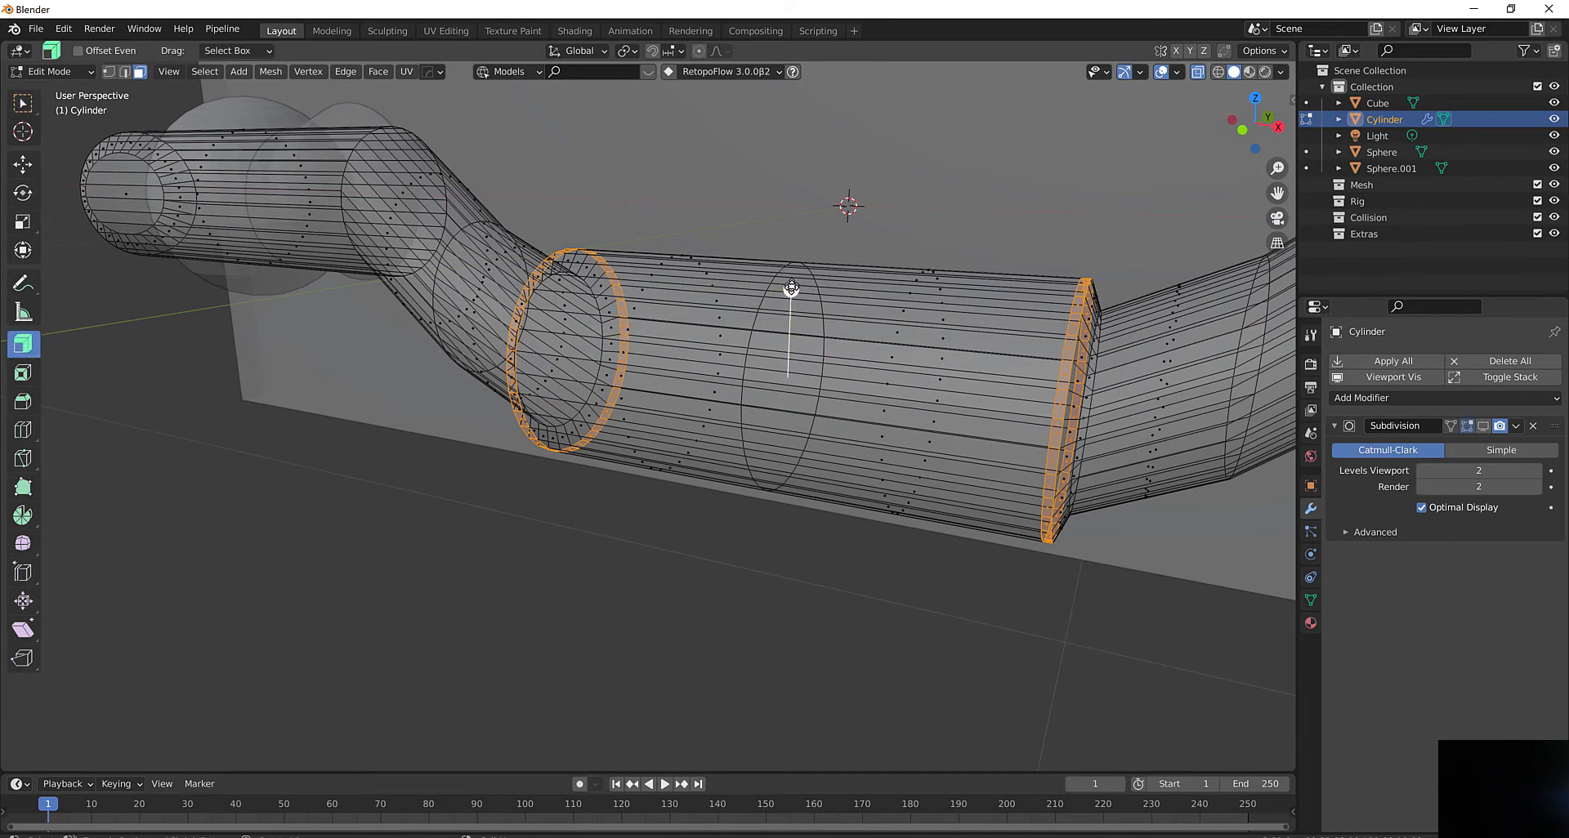
{"action": "left_click_drag", "start_coordinate": [791, 289], "coordinate": [791, 276]}
{"action": "middle_click_drag", "start_coordinate": [727, 194], "coordinate": [907, 209]}
Return to Object Mode, turn off X-ray display and deselect the bar to inspect the rims
{"action": "left_click", "coordinate": [86, 72]}
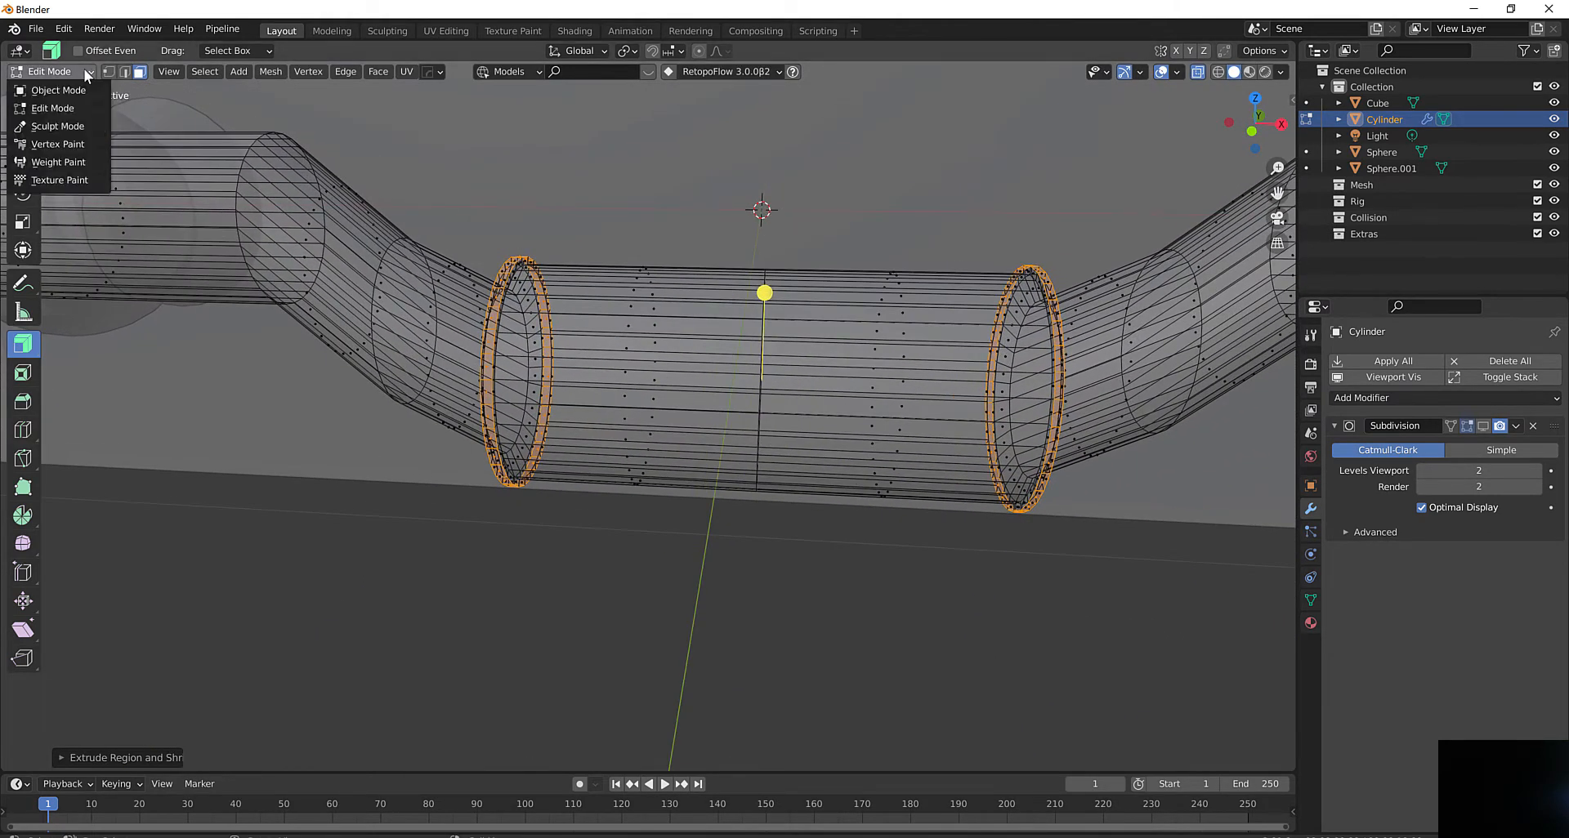
{"action": "left_click", "coordinate": [73, 93]}
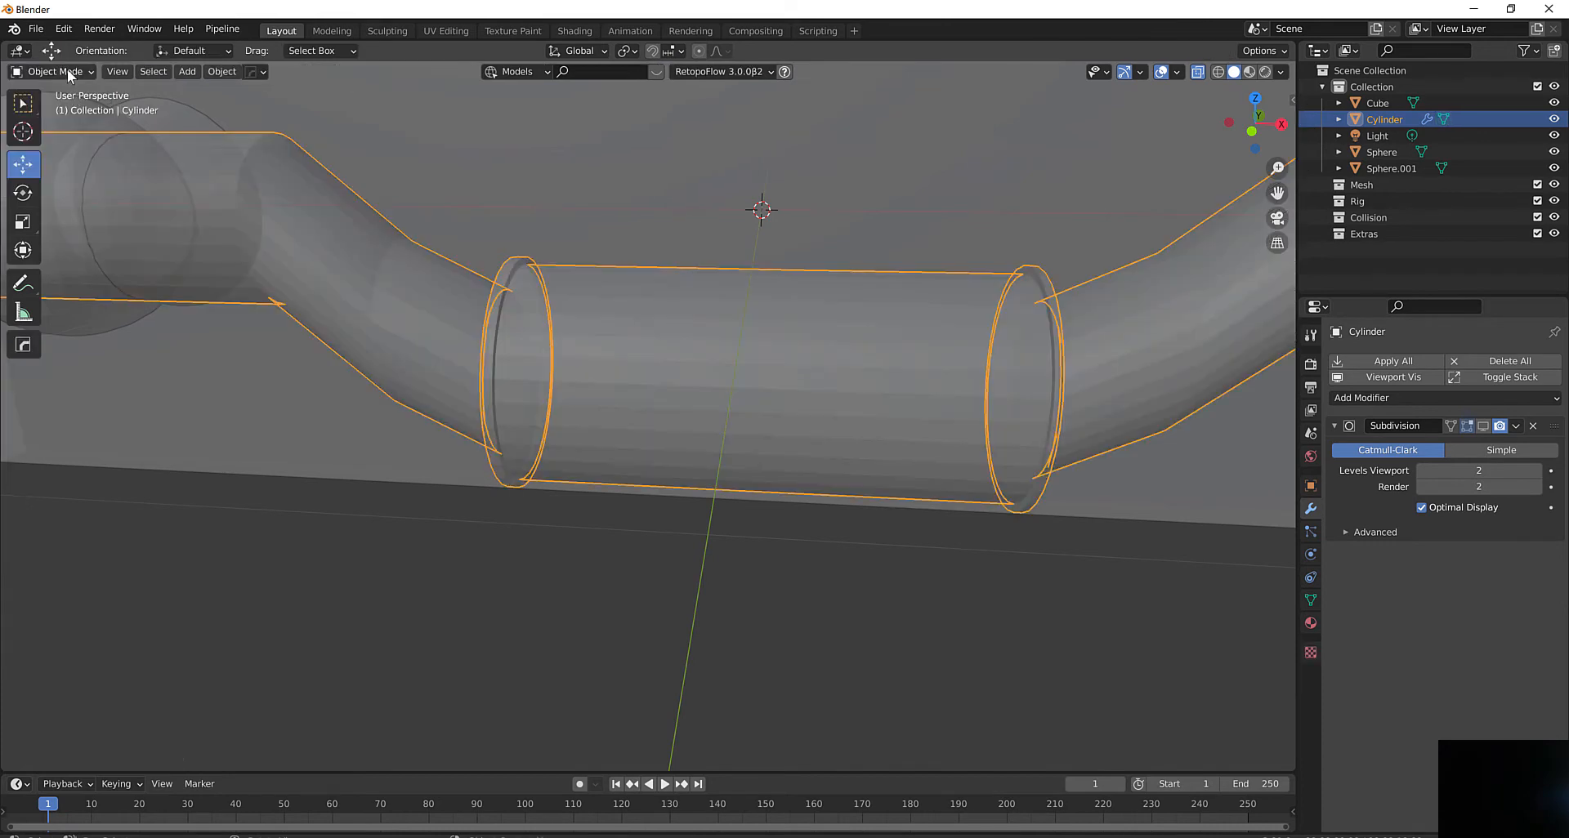
{"action": "left_click", "coordinate": [1197, 72]}
{"action": "scroll", "coordinate": [793, 269], "scroll_direction": "down", "scroll_amount": 2}
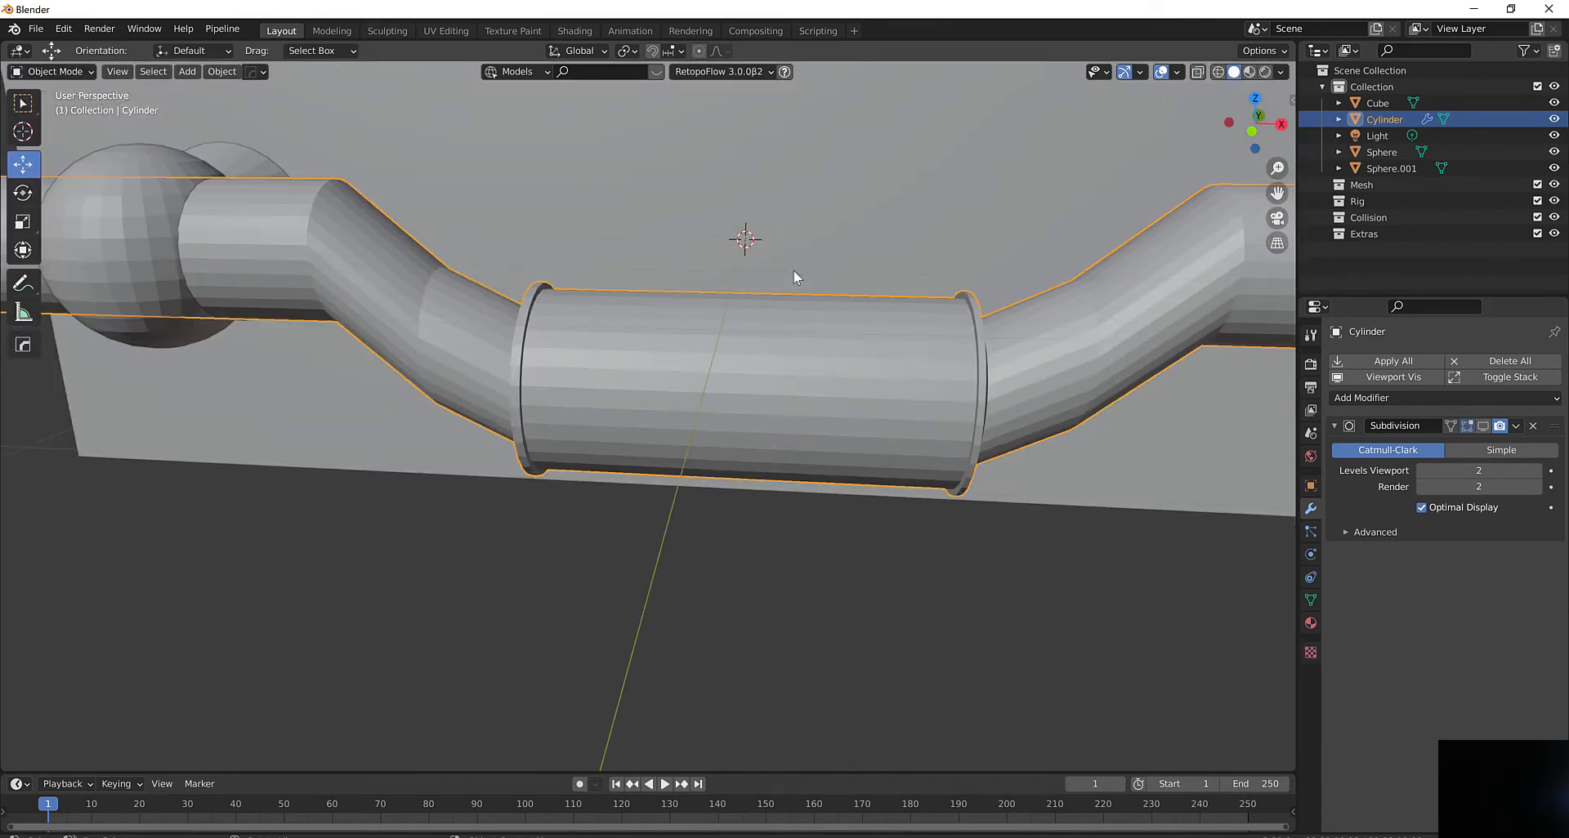
{"action": "left_click", "coordinate": [617, 592]}
{"action": "middle_click_drag", "start_coordinate": [651, 547], "coordinate": [606, 536]}
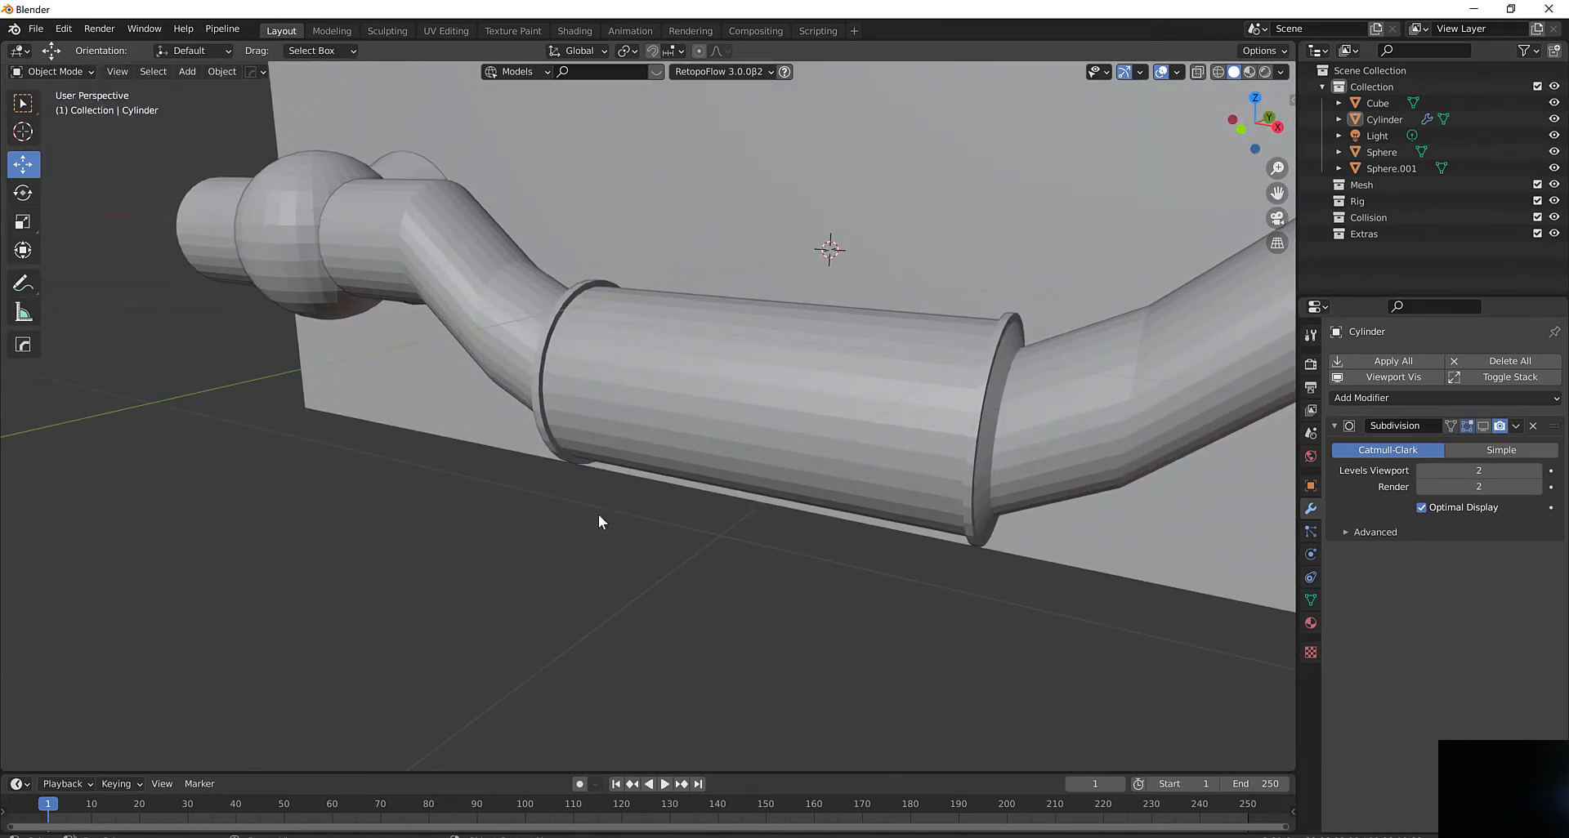
{"action": "middle_click_drag", "start_coordinate": [809, 330], "coordinate": [783, 420]}
{"action": "scroll", "coordinate": [727, 371], "scroll_direction": "down", "scroll_amount": 5}
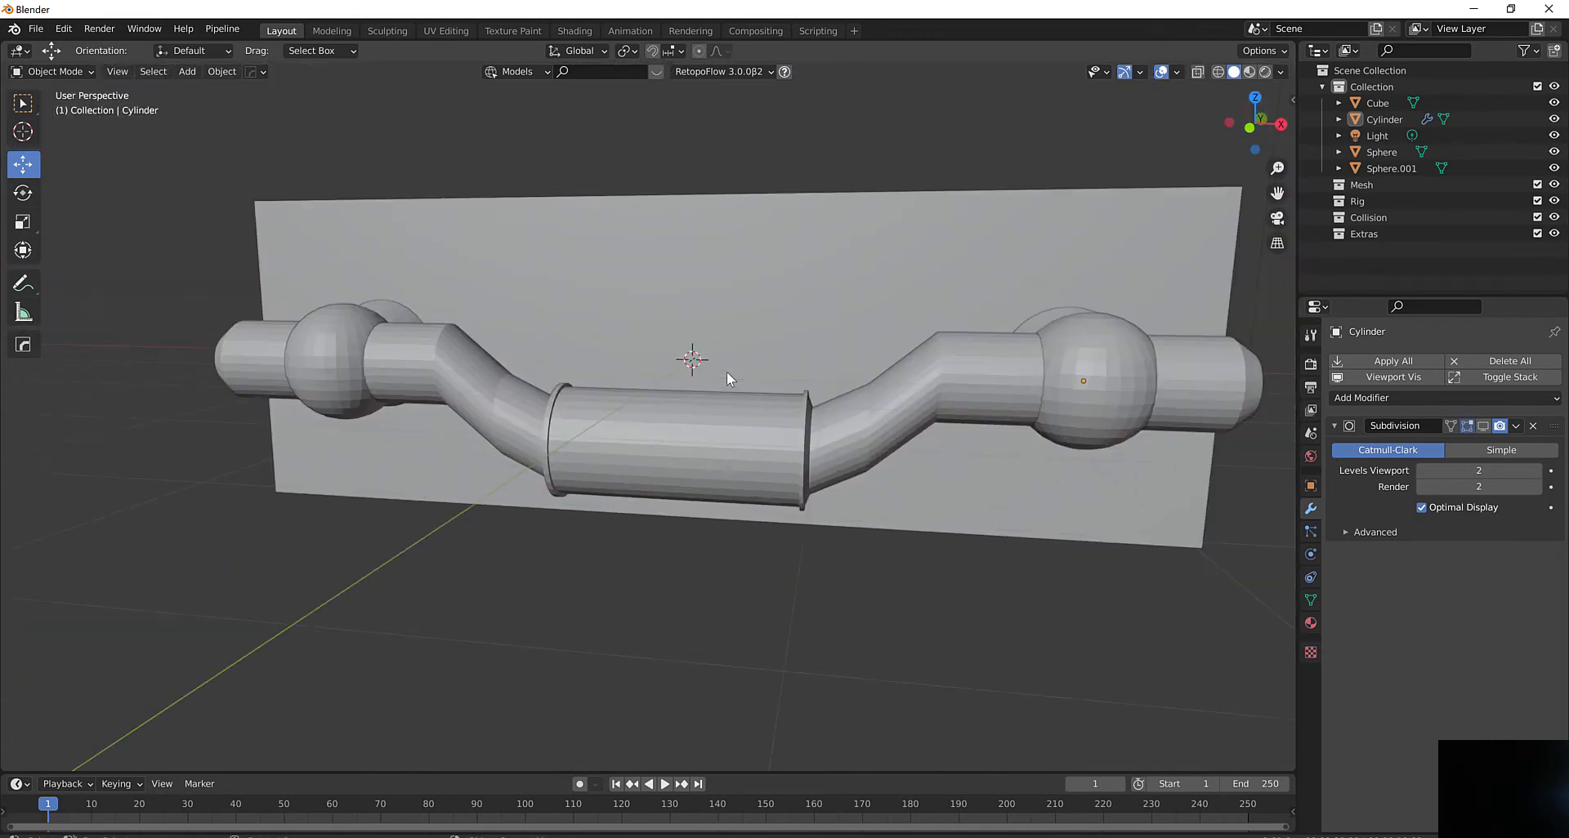
{"action": "mouse_move", "coordinate": [727, 371]}
{"action": "middle_mouse_down"}
{"action": "mouse_move", "coordinate": [749, 382]}
{"action": "mouse_move", "coordinate": [700, 415]}
{"action": "mouse_move", "coordinate": [847, 407]}
{"action": "mouse_move", "coordinate": [774, 410]}
{"action": "mouse_move", "coordinate": [717, 388]}
{"action": "middle_mouse_up"}
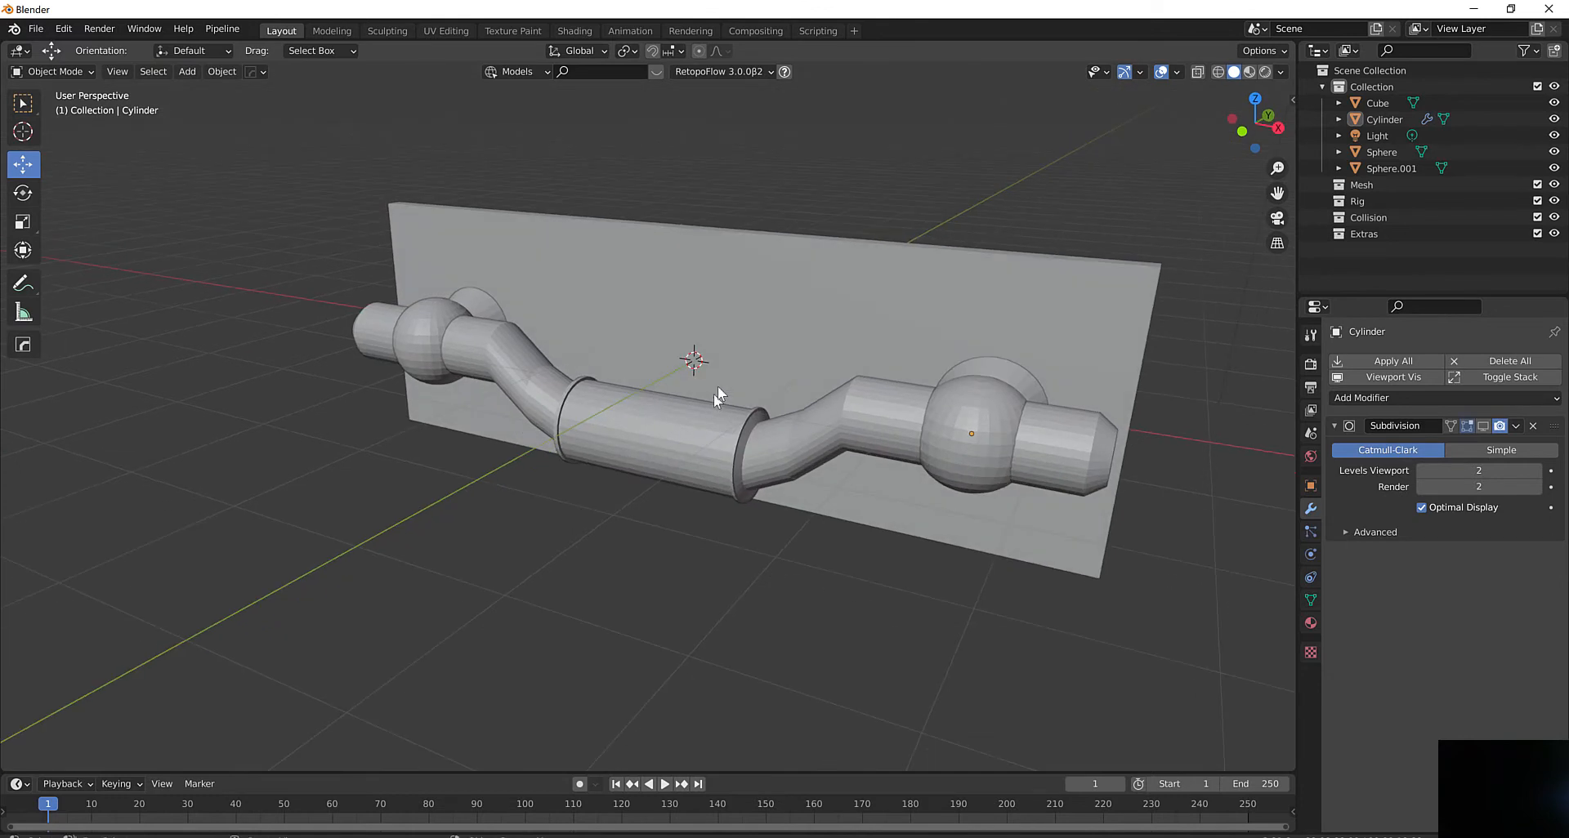
Select the bar and enable its Subdivision modifier's display in the viewport
{"action": "left_click", "coordinate": [784, 284]}
{"action": "middle_click_drag", "start_coordinate": [795, 302], "coordinate": [833, 325]}
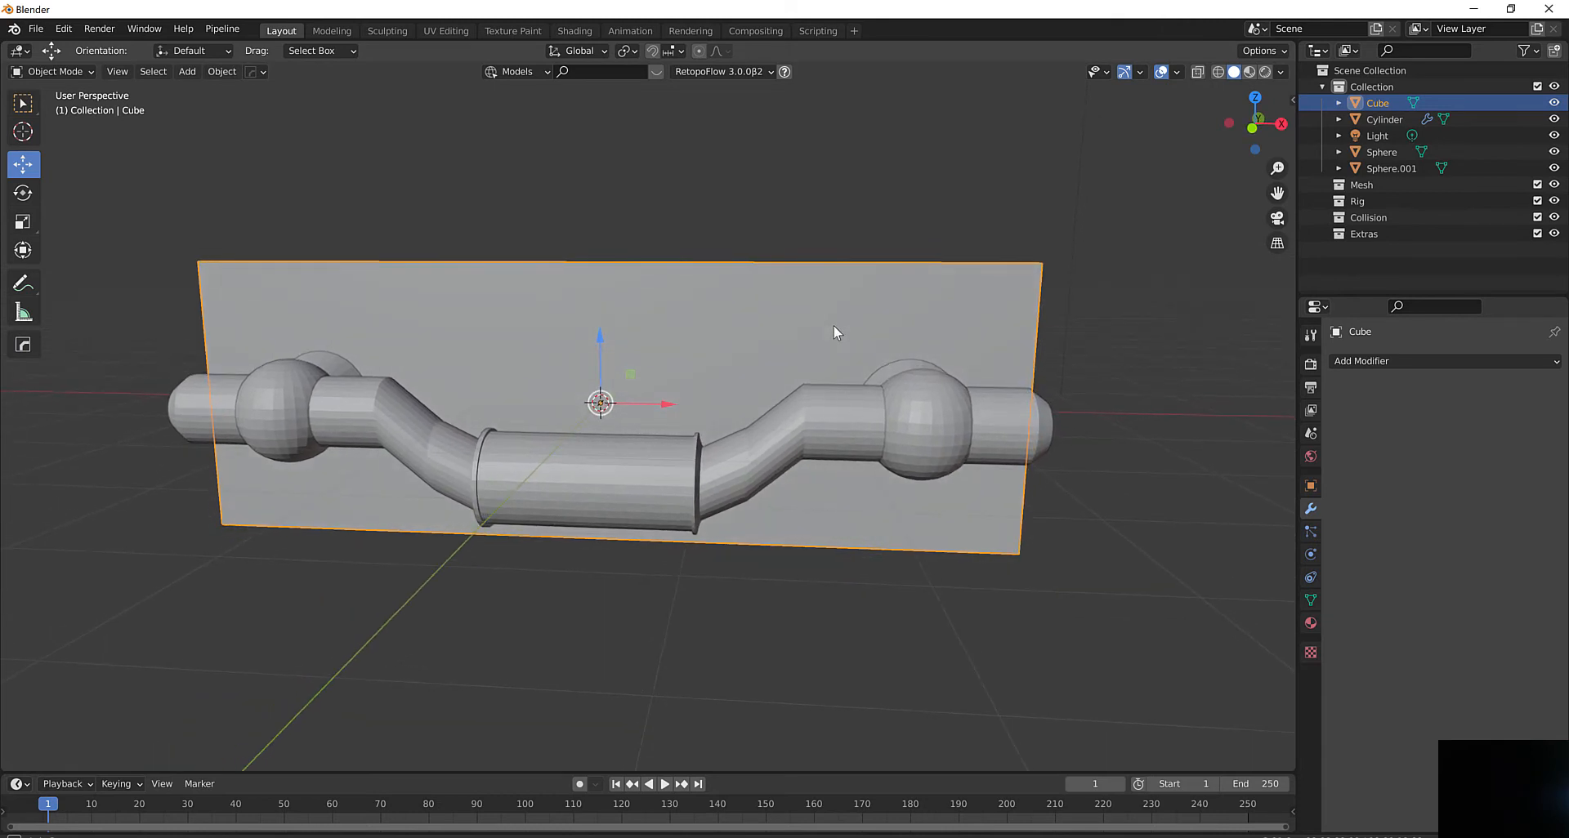
{"action": "left_click", "coordinate": [825, 407]}
{"action": "middle_click_drag", "start_coordinate": [827, 411], "coordinate": [1021, 397]}
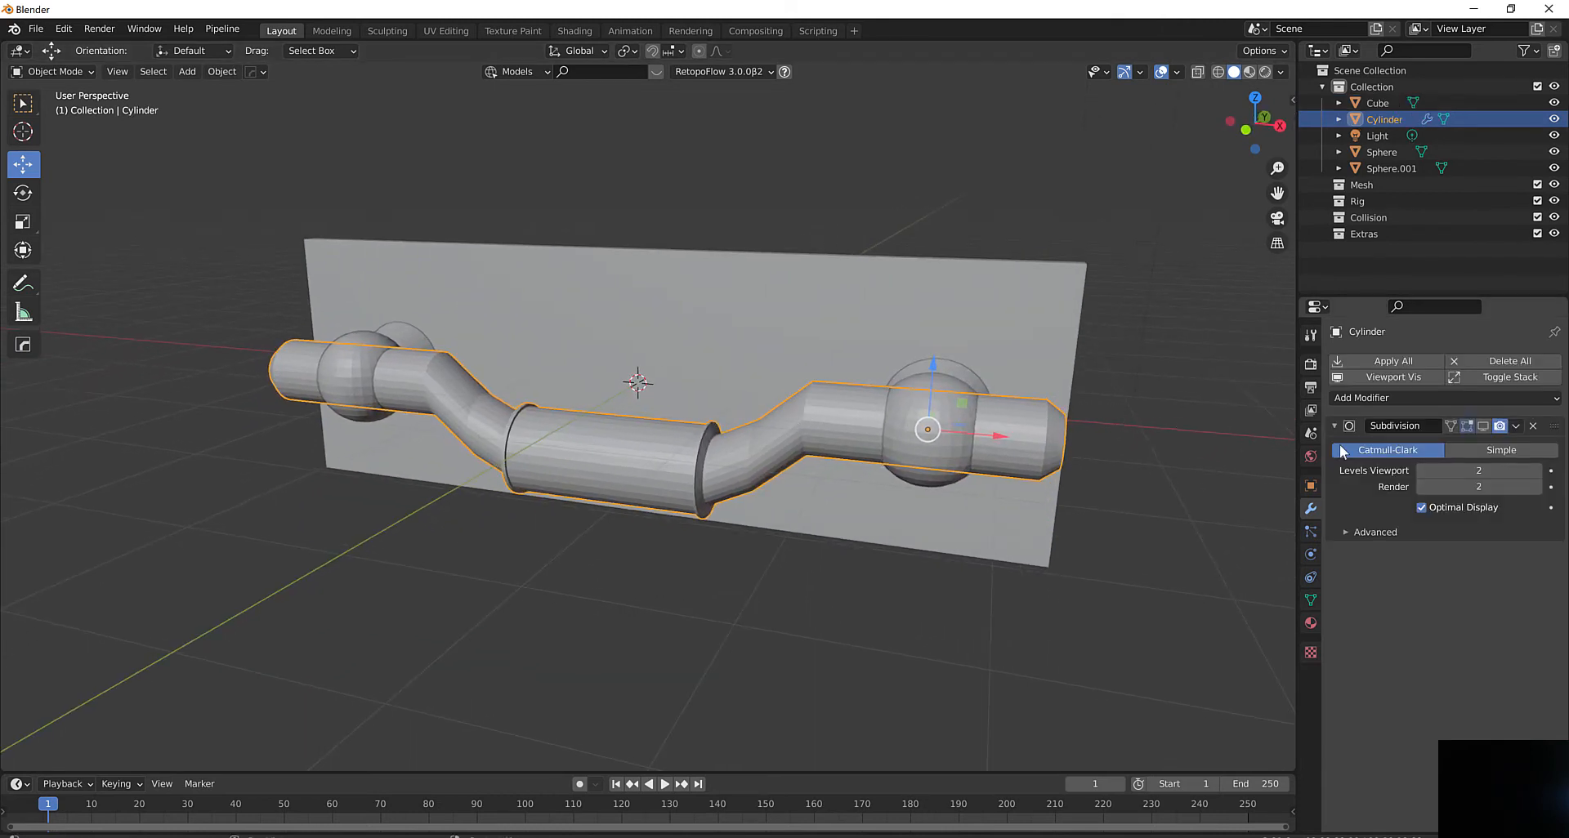
{"action": "left_click", "coordinate": [1483, 427]}
{"action": "scroll", "coordinate": [853, 451], "scroll_direction": "up", "scroll_amount": 2}
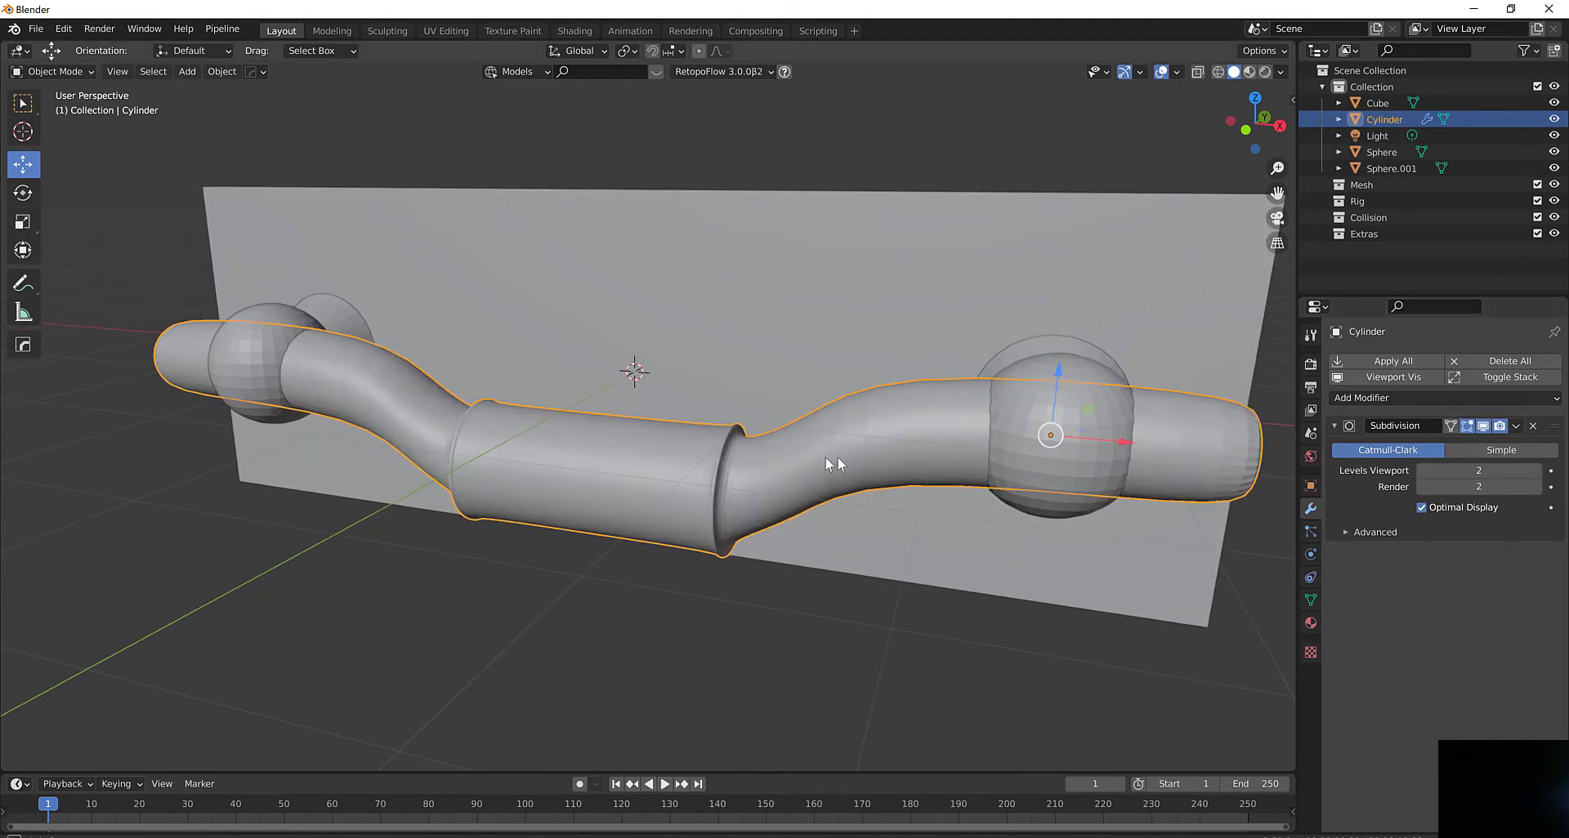
{"action": "mouse_move", "coordinate": [830, 459]}
{"action": "middle_mouse_down"}
{"action": "mouse_move", "coordinate": [873, 442]}
{"action": "mouse_move", "coordinate": [811, 455]}
{"action": "middle_mouse_up"}
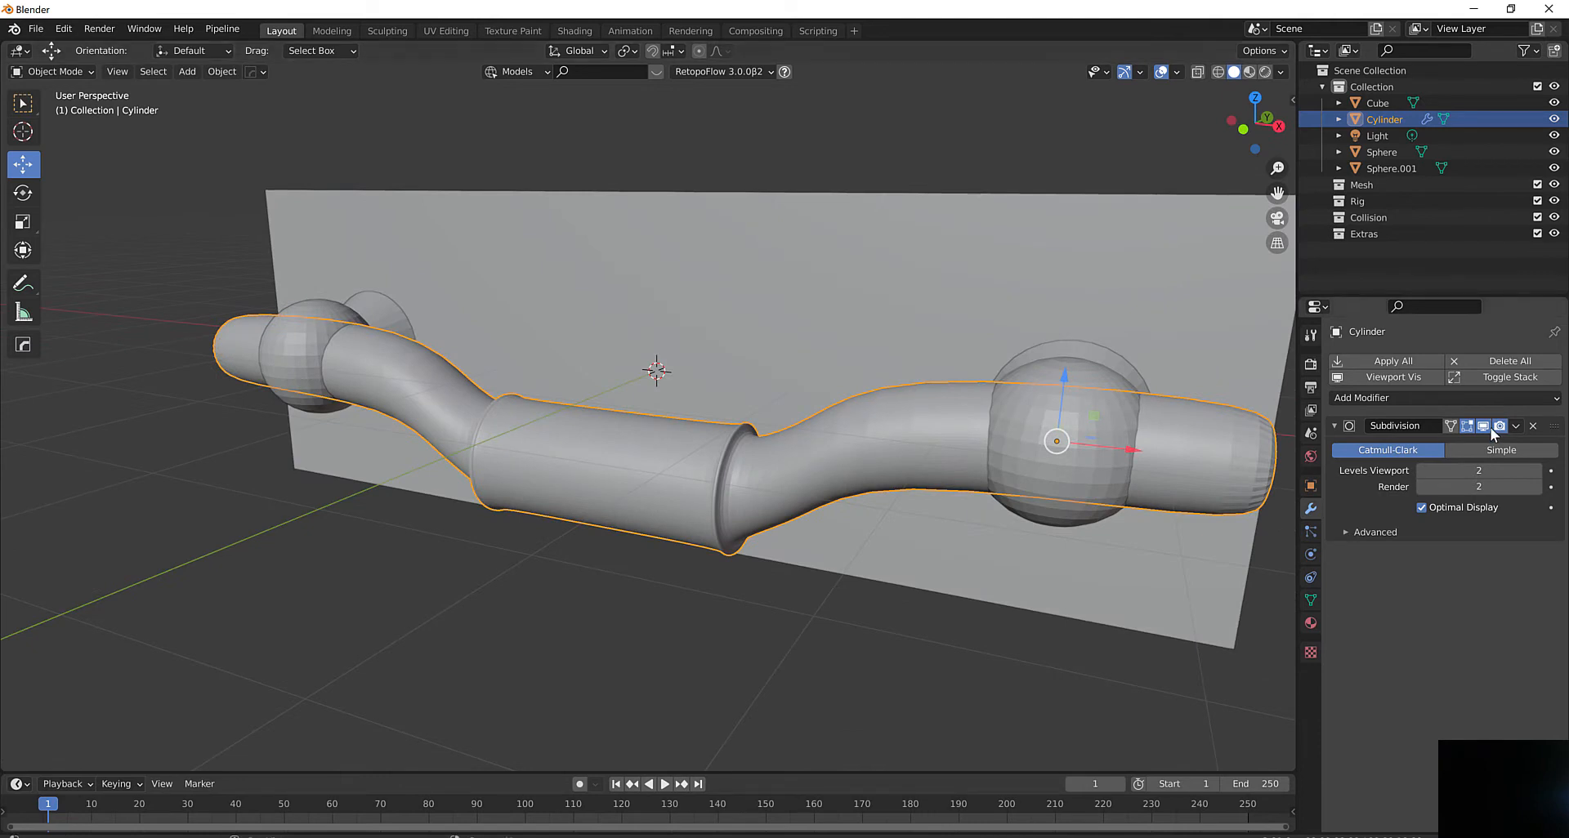
{"action": "middle_click_drag", "start_coordinate": [993, 288], "coordinate": [903, 369], "text": "shift"}
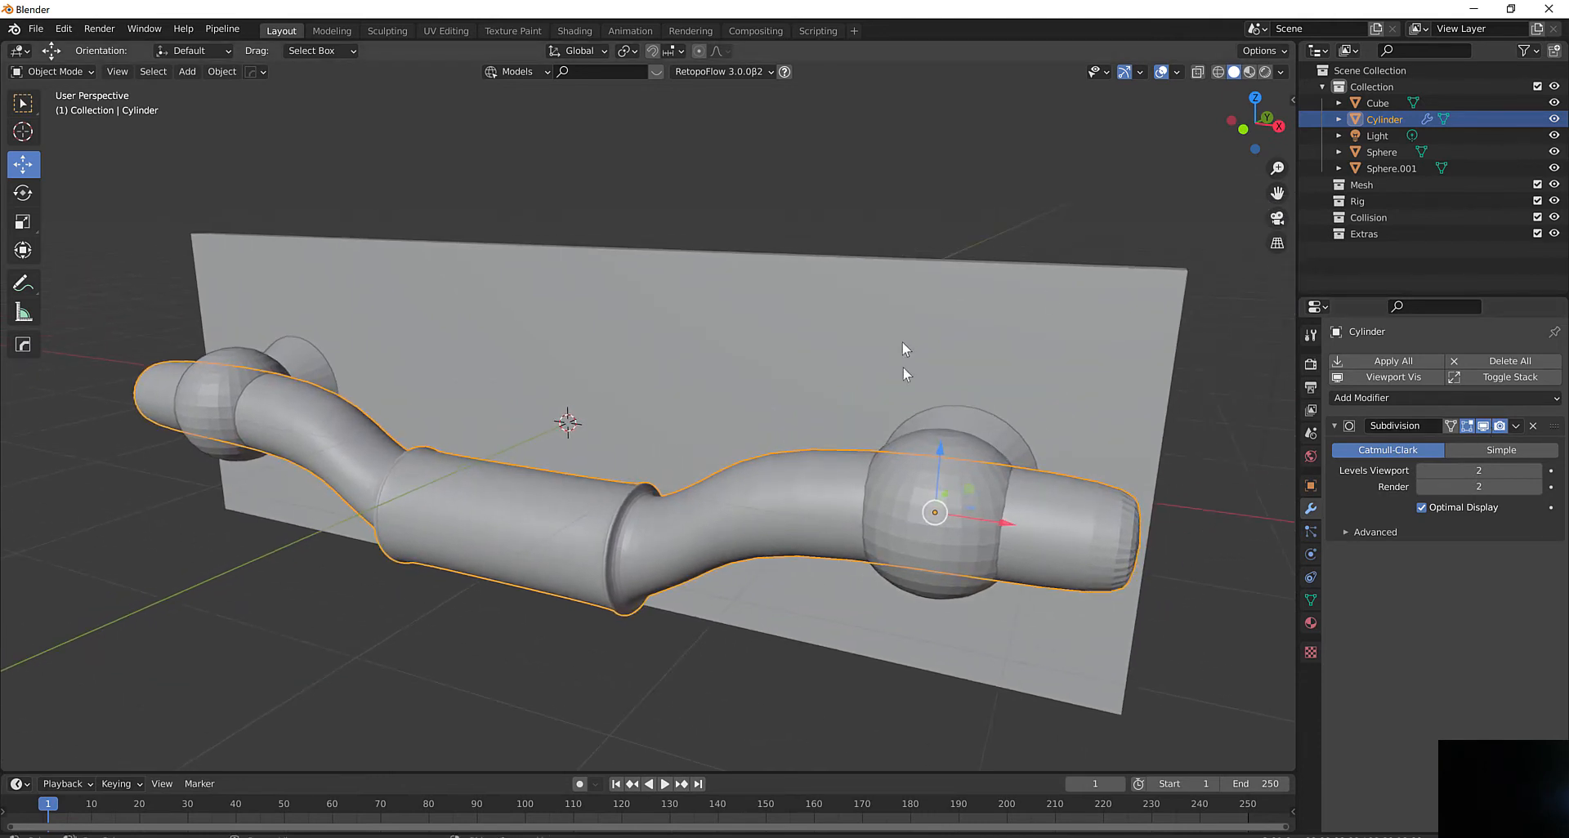
Select the wall and enter Edit Mode on it in front orthographic view
{"action": "left_click", "coordinate": [940, 423]}
{"action": "left_click", "coordinate": [858, 349]}
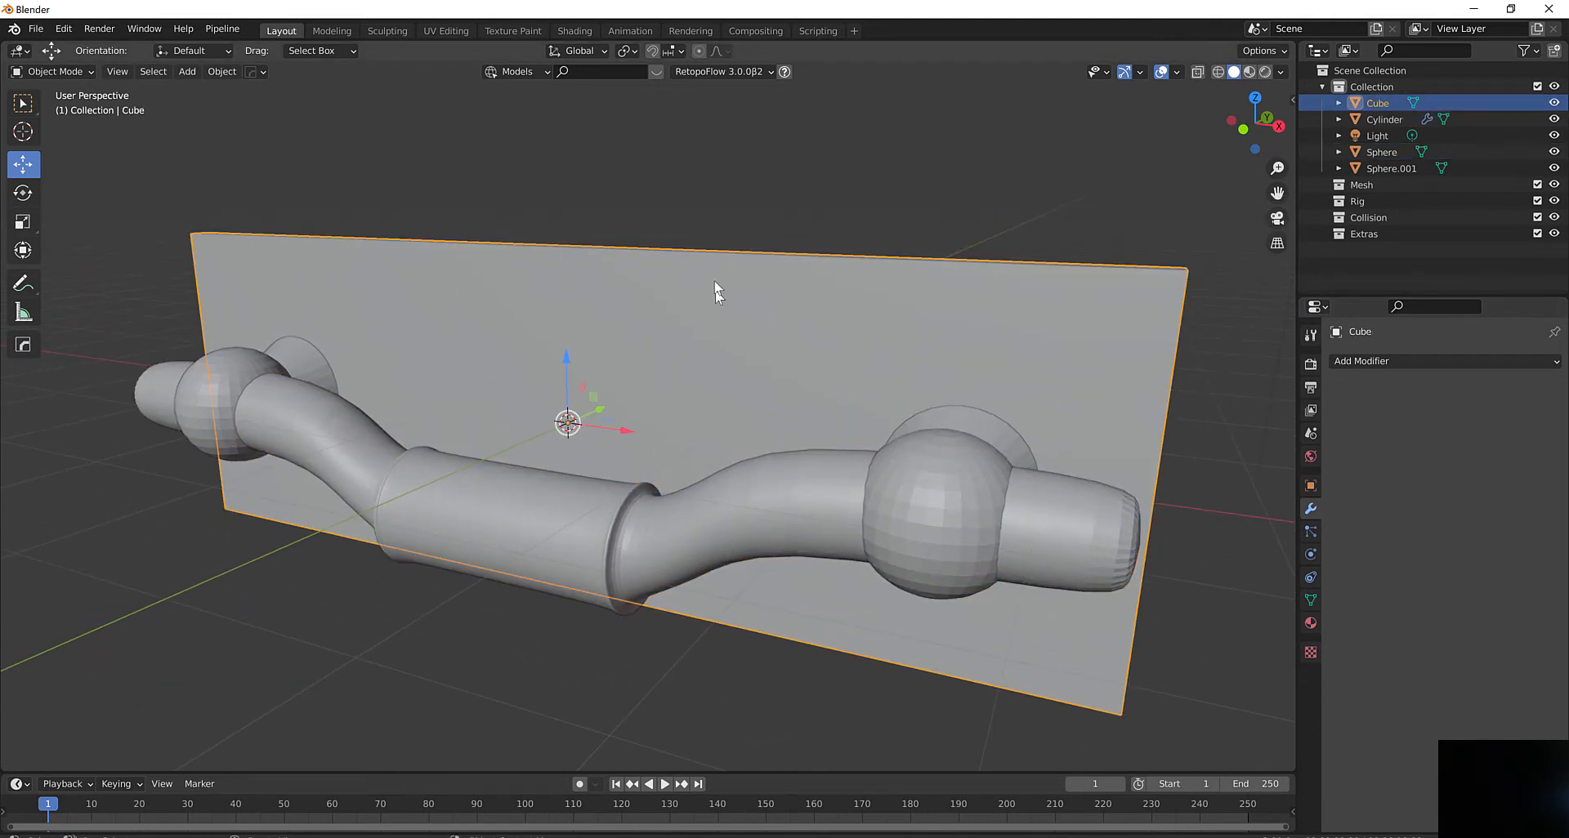
{"action": "mouse_move", "coordinate": [742, 321]}
{"action": "middle_mouse_down"}
{"action": "mouse_move", "coordinate": [781, 317]}
{"action": "mouse_move", "coordinate": [735, 312]}
{"action": "mouse_move", "coordinate": [753, 307]}
{"action": "middle_mouse_up"}
{"action": "left_click", "coordinate": [1251, 128]}
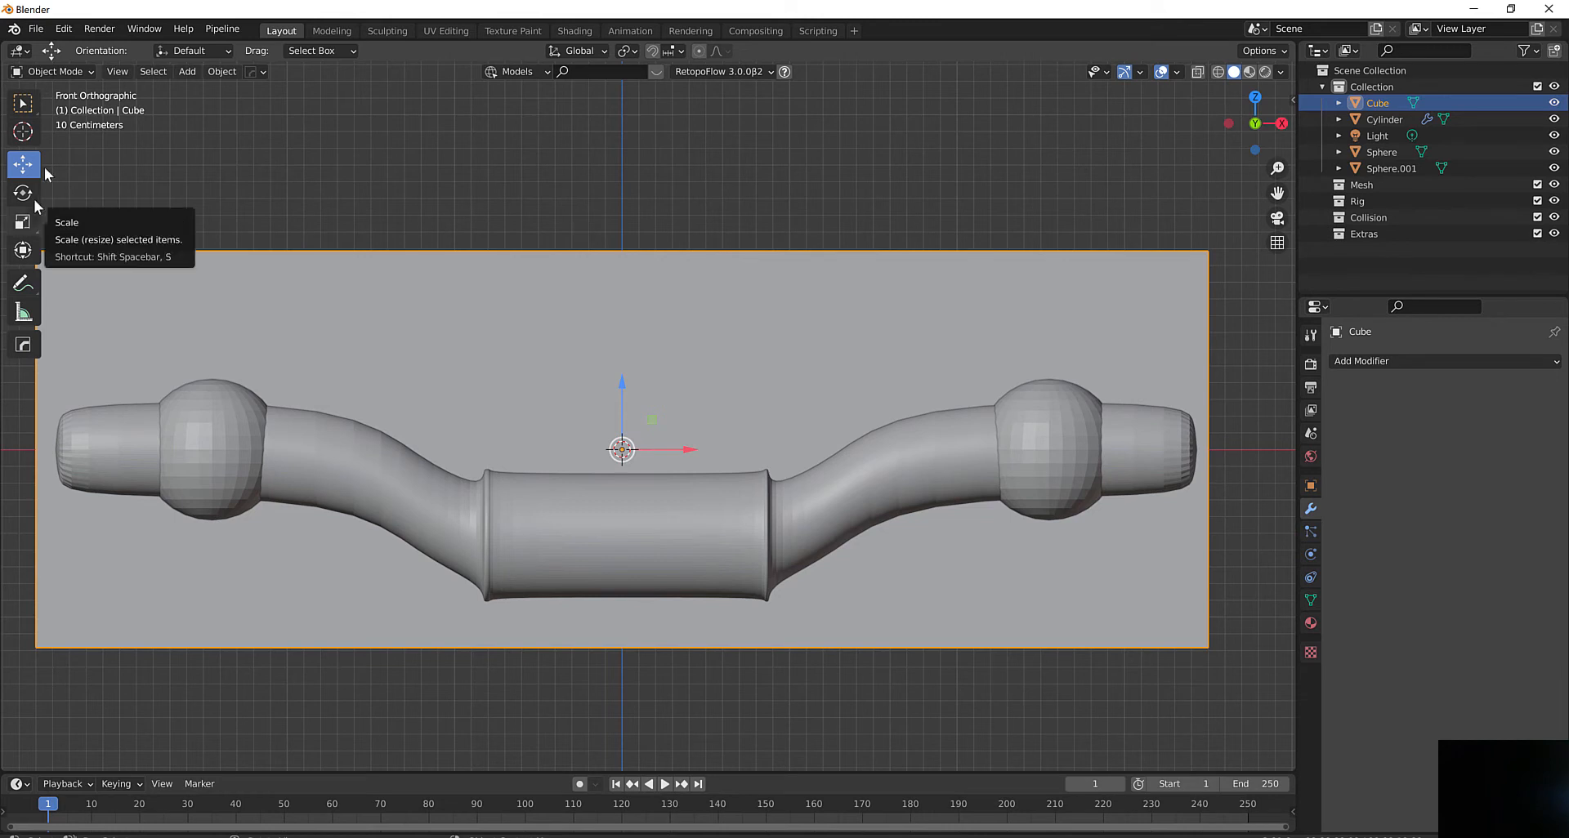
{"action": "left_click", "coordinate": [62, 72]}
{"action": "left_click", "coordinate": [55, 109]}
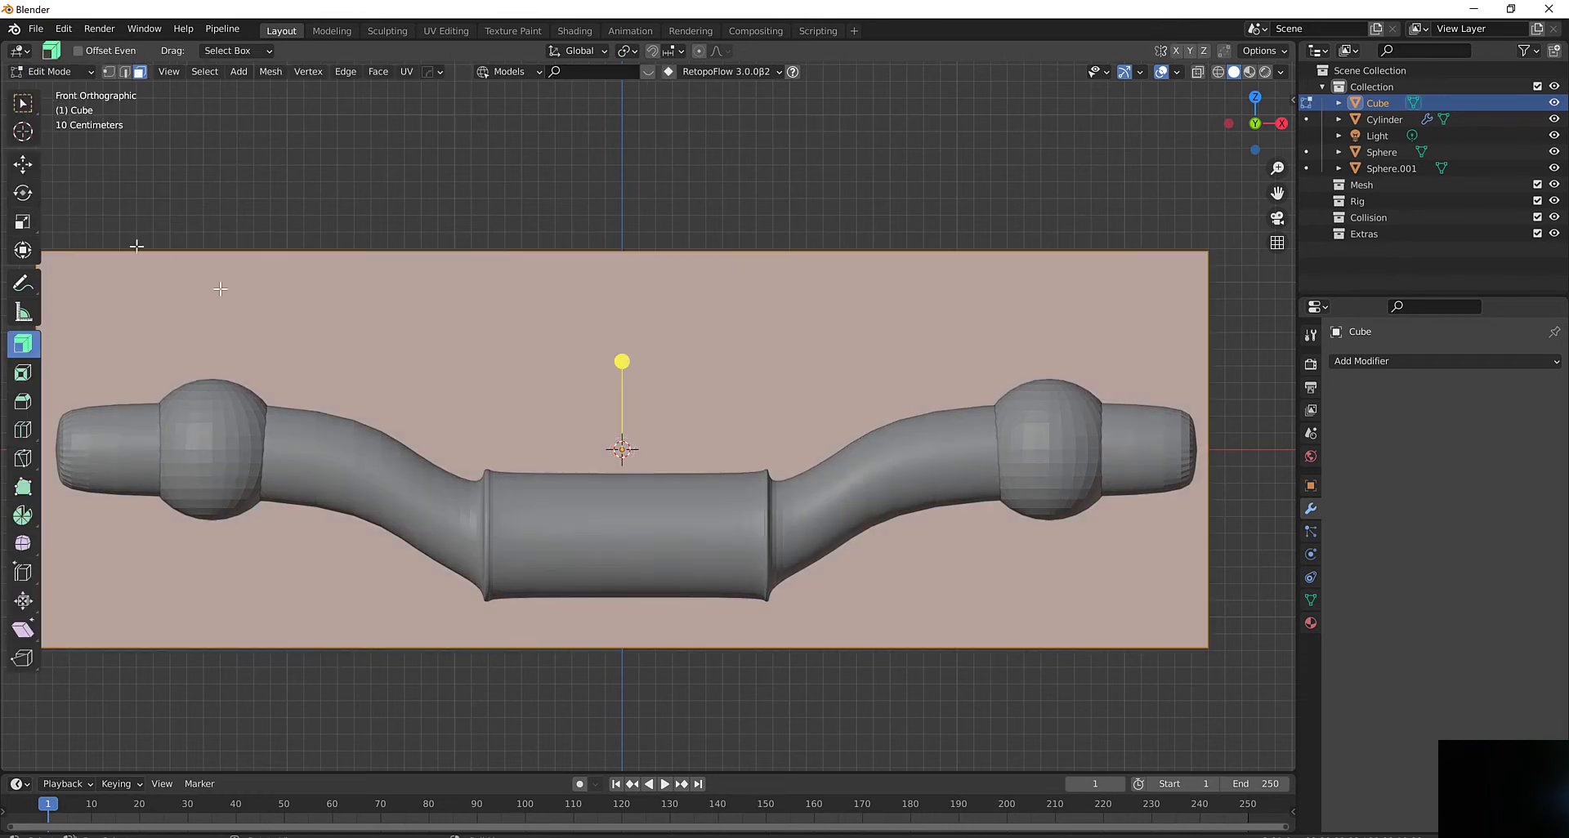
Add five vertical loop cuts to the wall: one at its centre, one halfway through each half, and one midway between these and the centre
{"action": "left_click", "coordinate": [23, 430]}
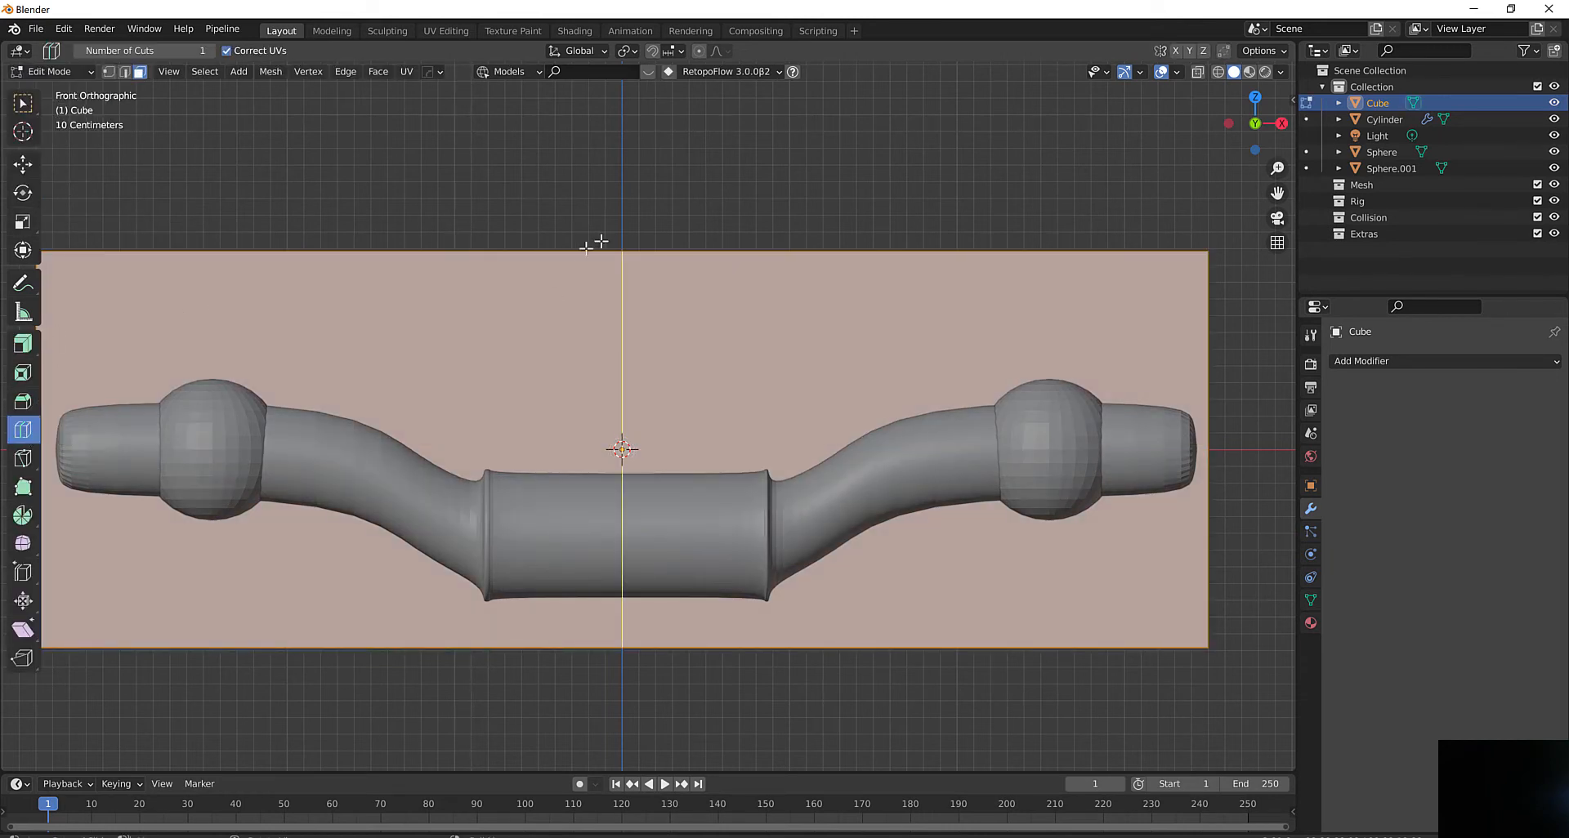
{"action": "left_click", "coordinate": [617, 262]}
{"action": "left_click", "coordinate": [411, 277]}
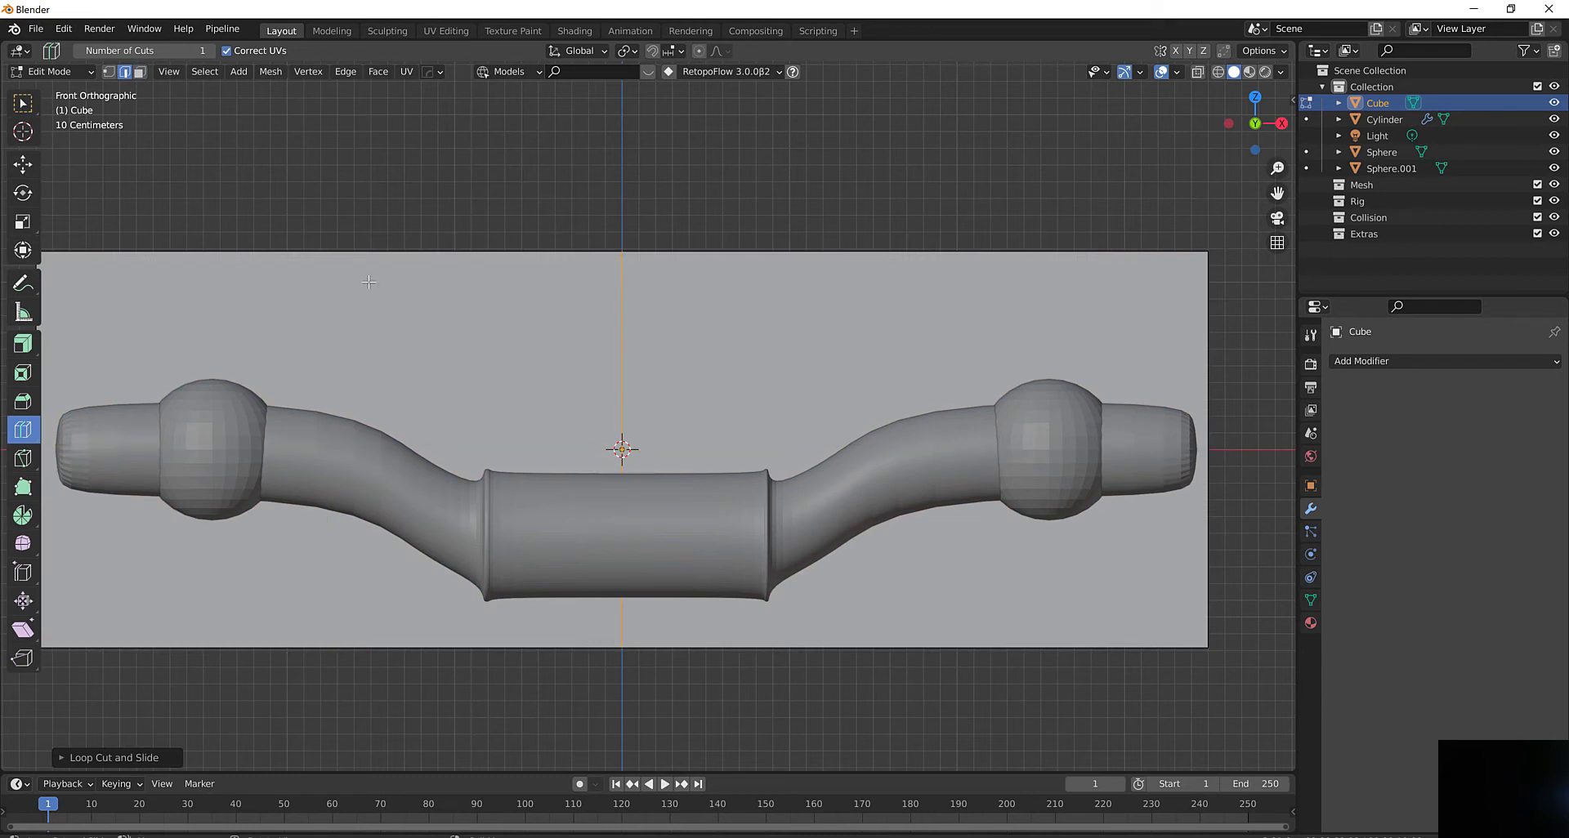
{"action": "left_click", "coordinate": [913, 263]}
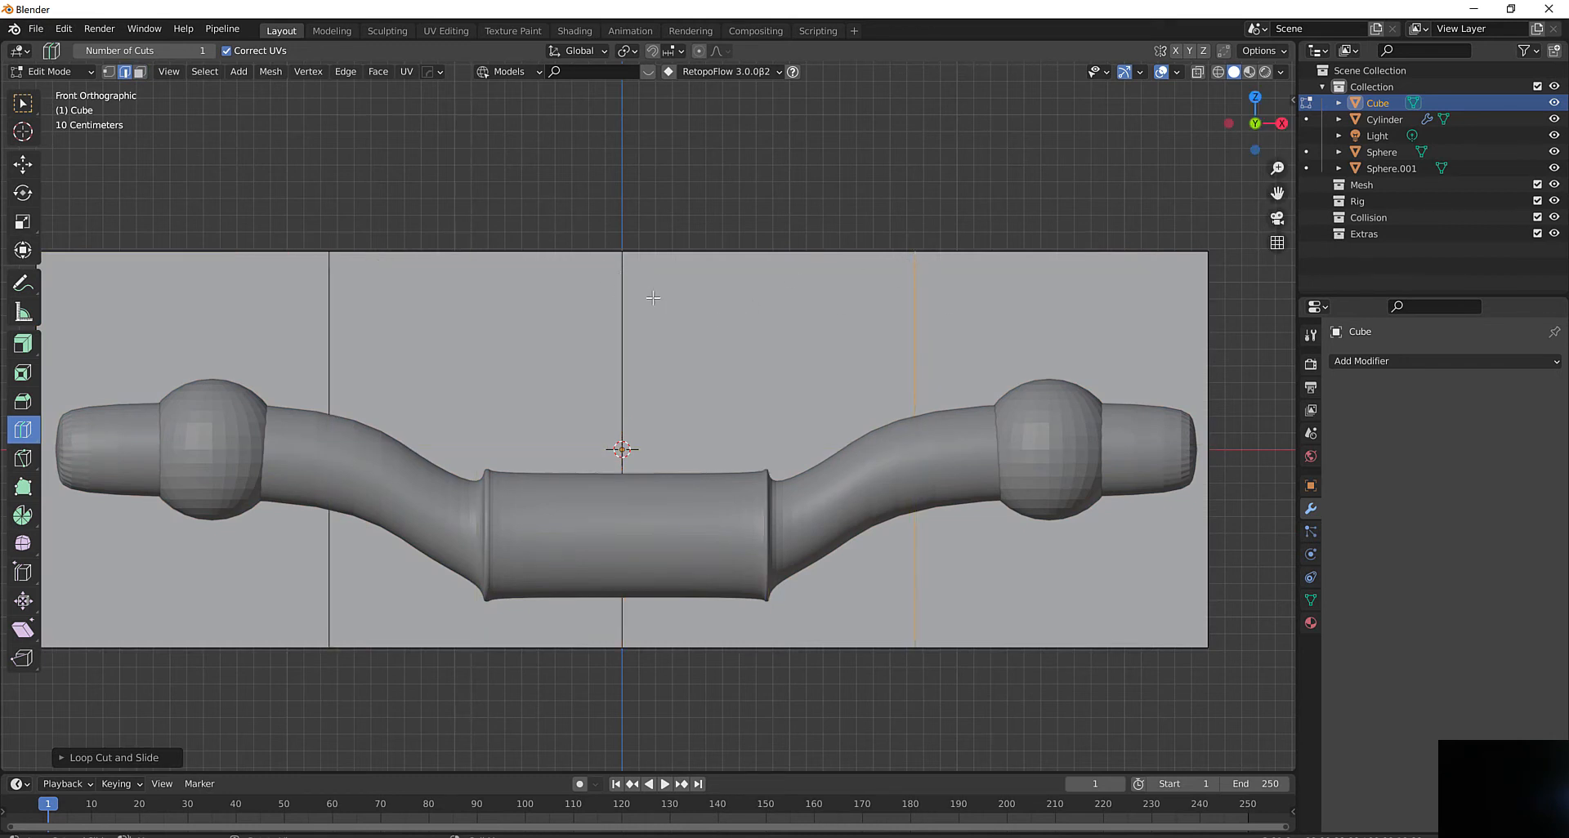
{"action": "left_click", "coordinate": [474, 273]}
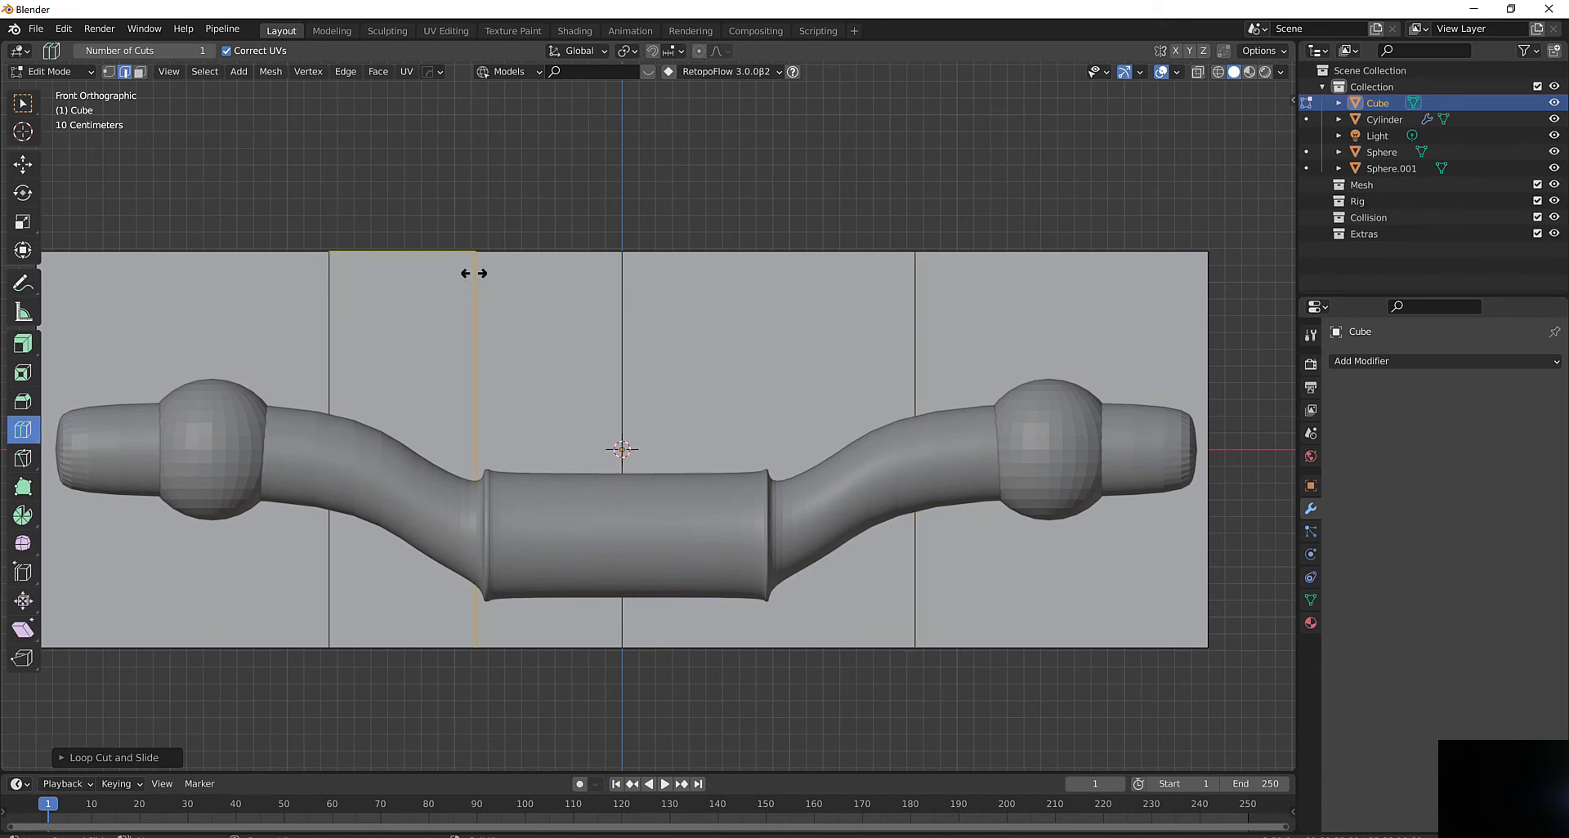
{"action": "left_click", "coordinate": [768, 248]}
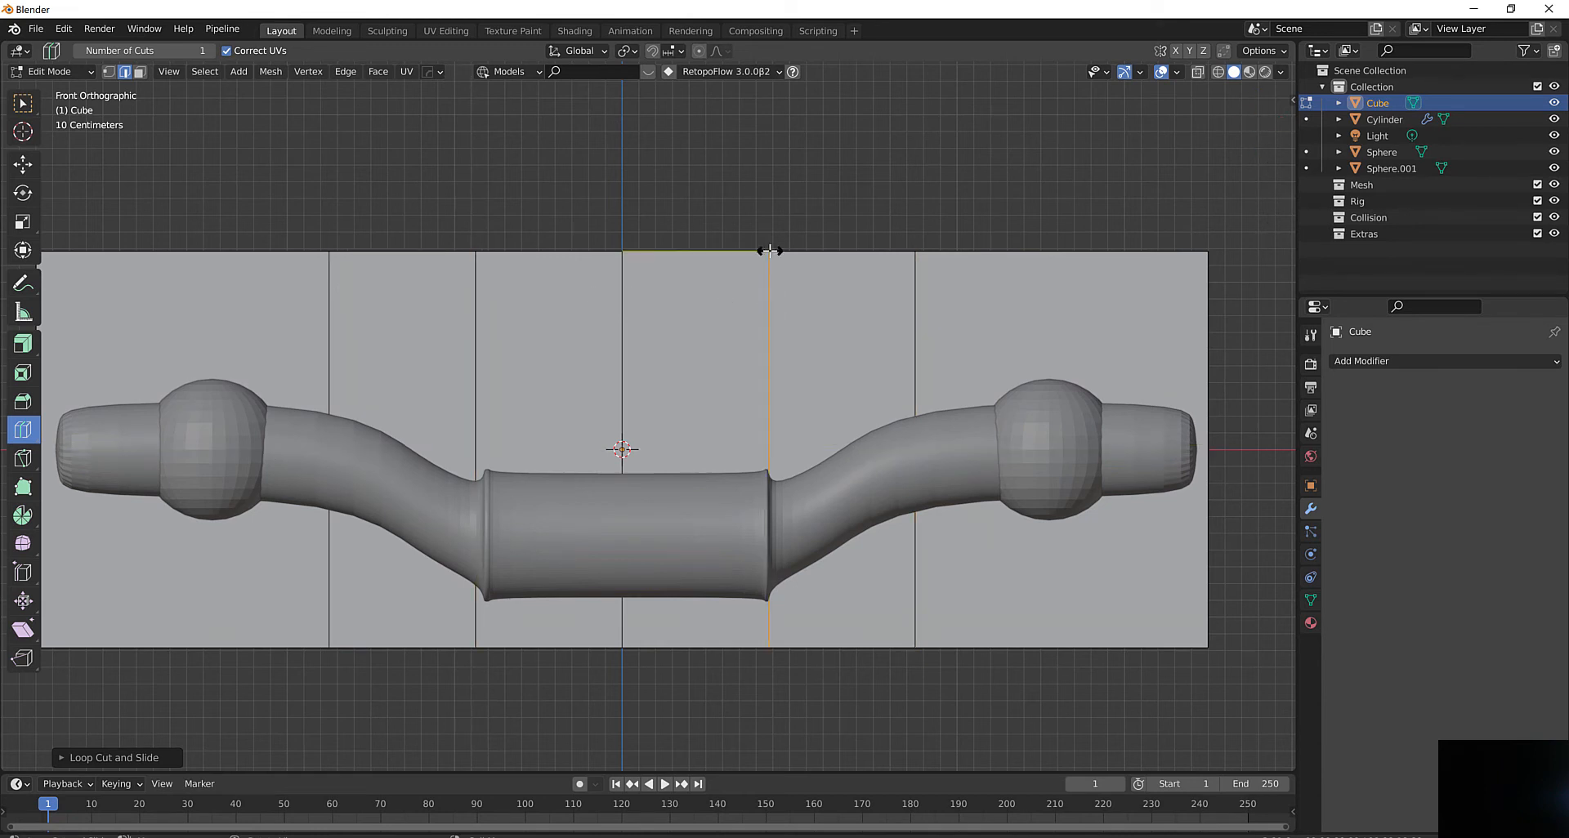
Add four vertical loop cuts closer to the wall's centre, a horizontal one at mid-height and another in the upper half
{"action": "left_click", "coordinate": [693, 257]}
{"action": "left_click", "coordinate": [548, 257]}
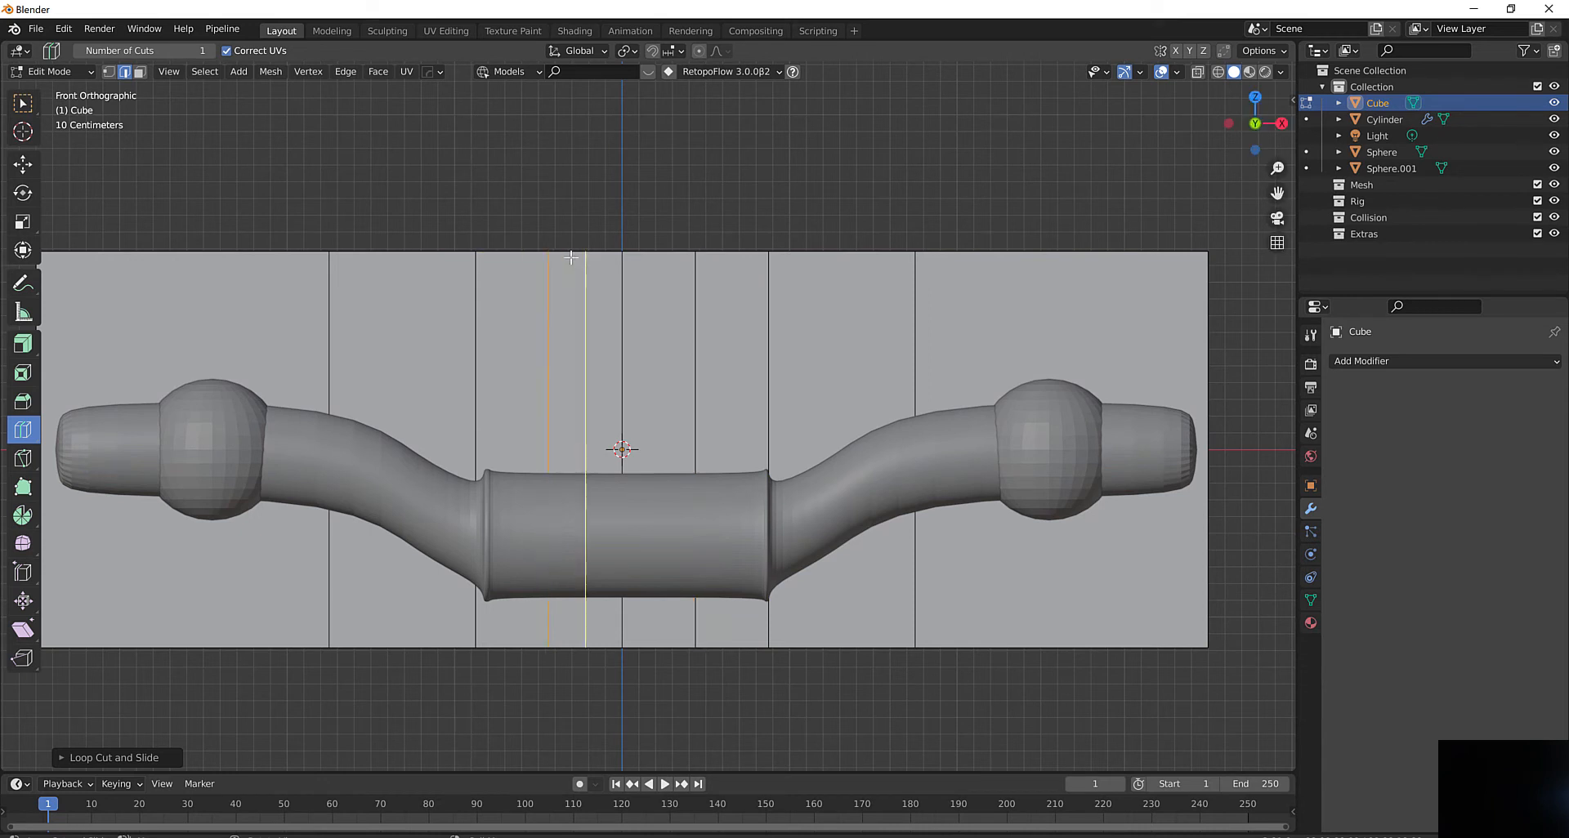
{"action": "left_click", "coordinate": [585, 253]}
{"action": "left_click", "coordinate": [658, 254]}
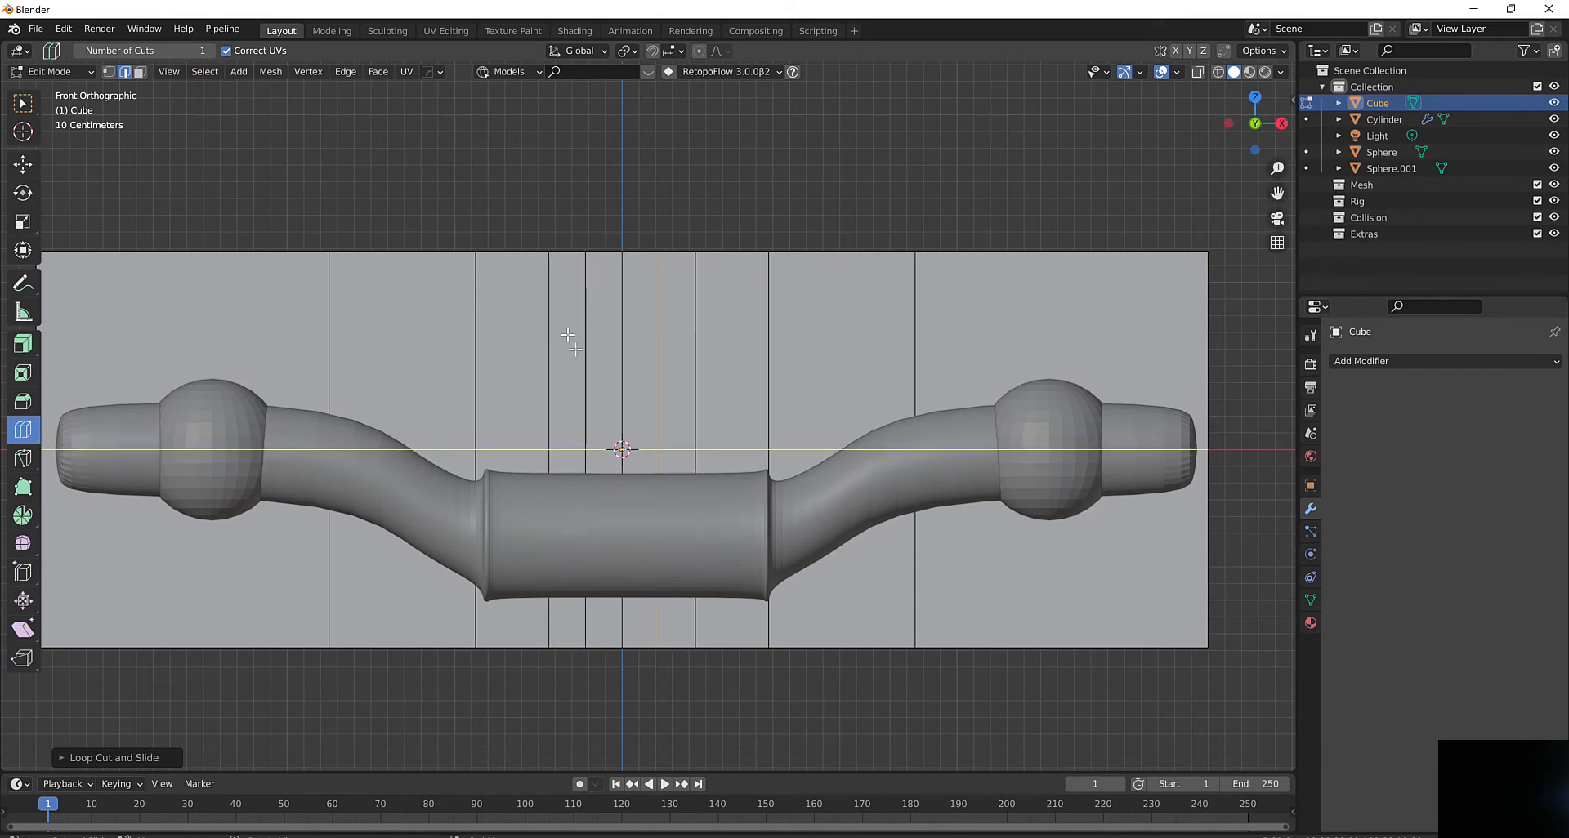
{"action": "left_click", "coordinate": [609, 371]}
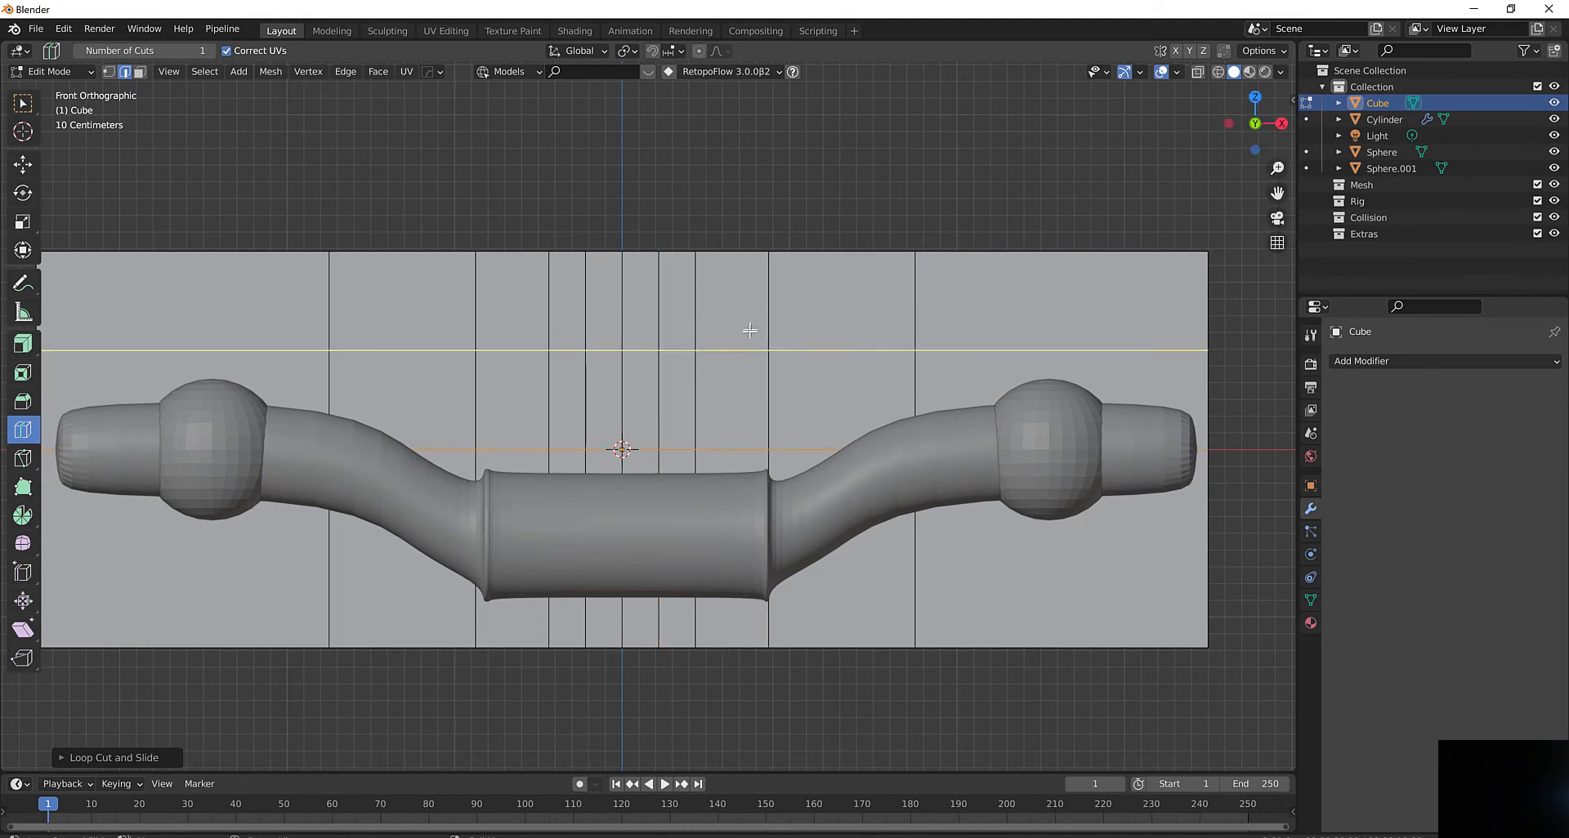
{"action": "left_click_drag", "start_coordinate": [749, 330], "coordinate": [751, 309]}
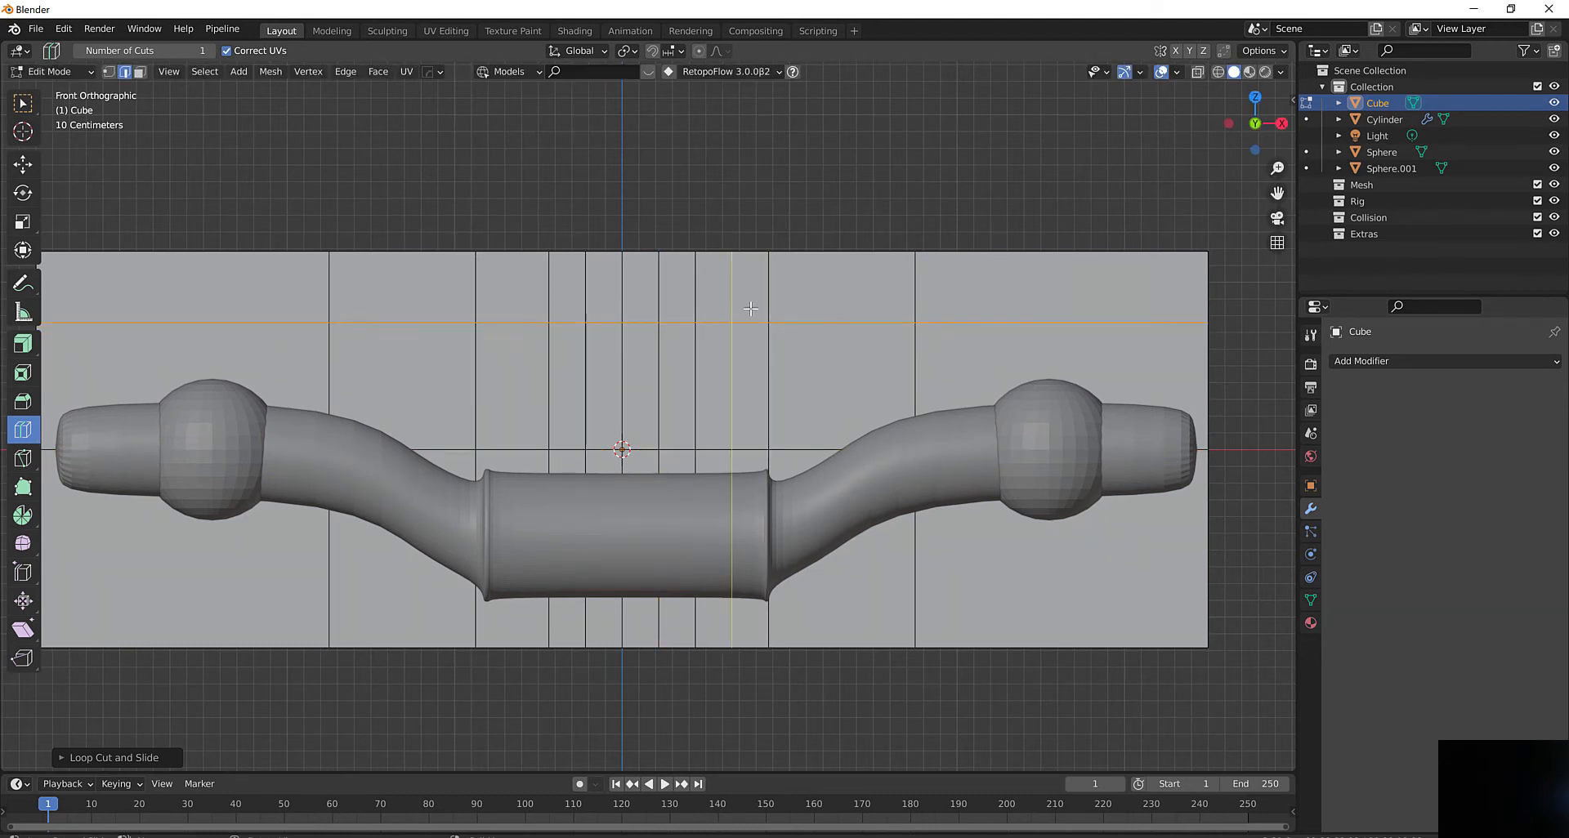
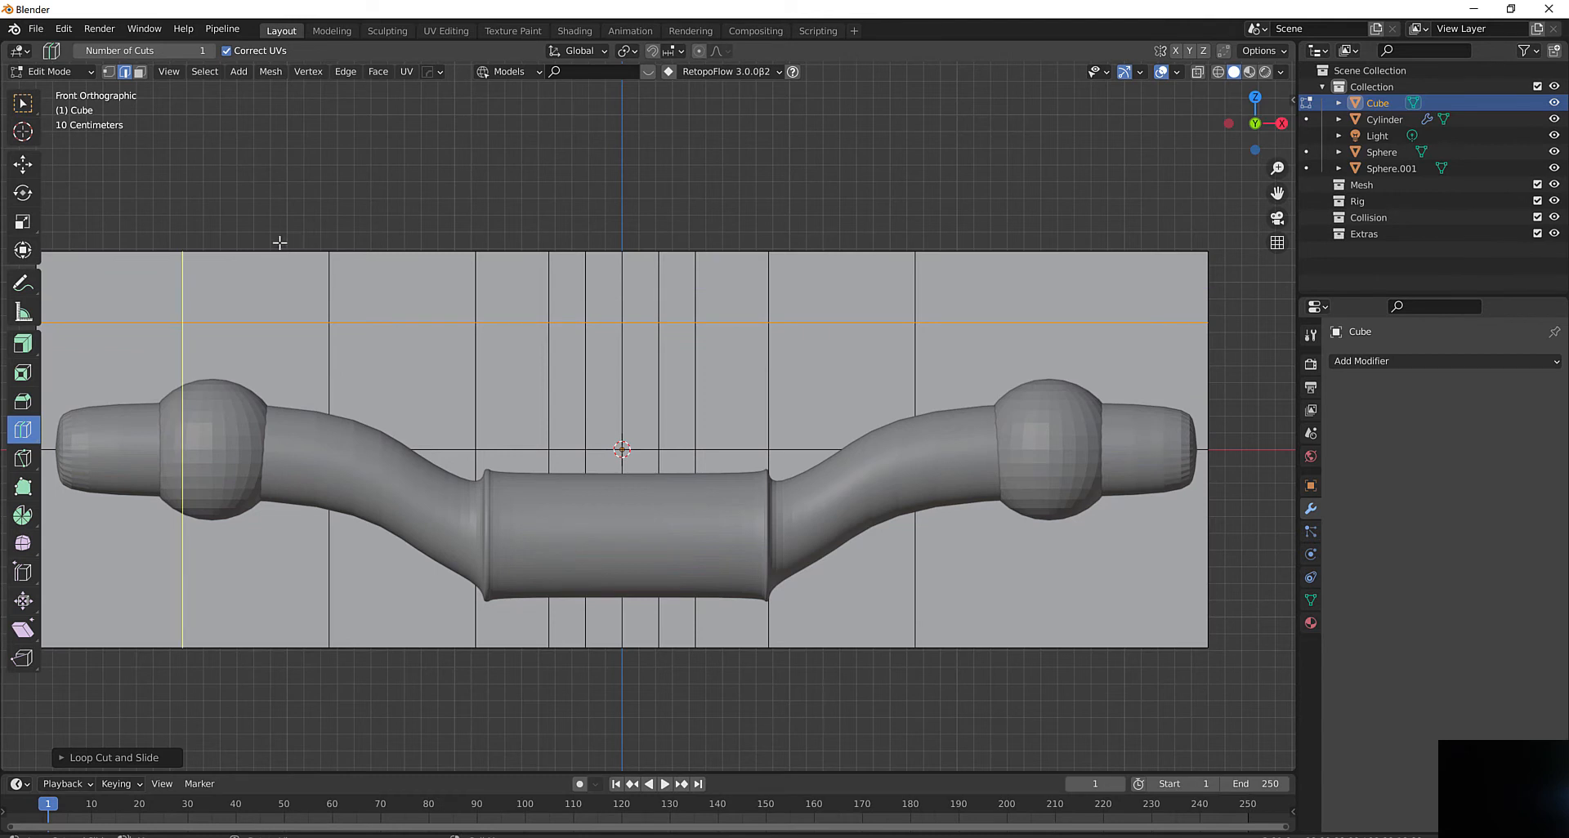
With X-ray on and vertex selection, lower the wall's top-centre vertices in front view to form a V-shaped notch
{"action": "left_click", "coordinate": [24, 165]}
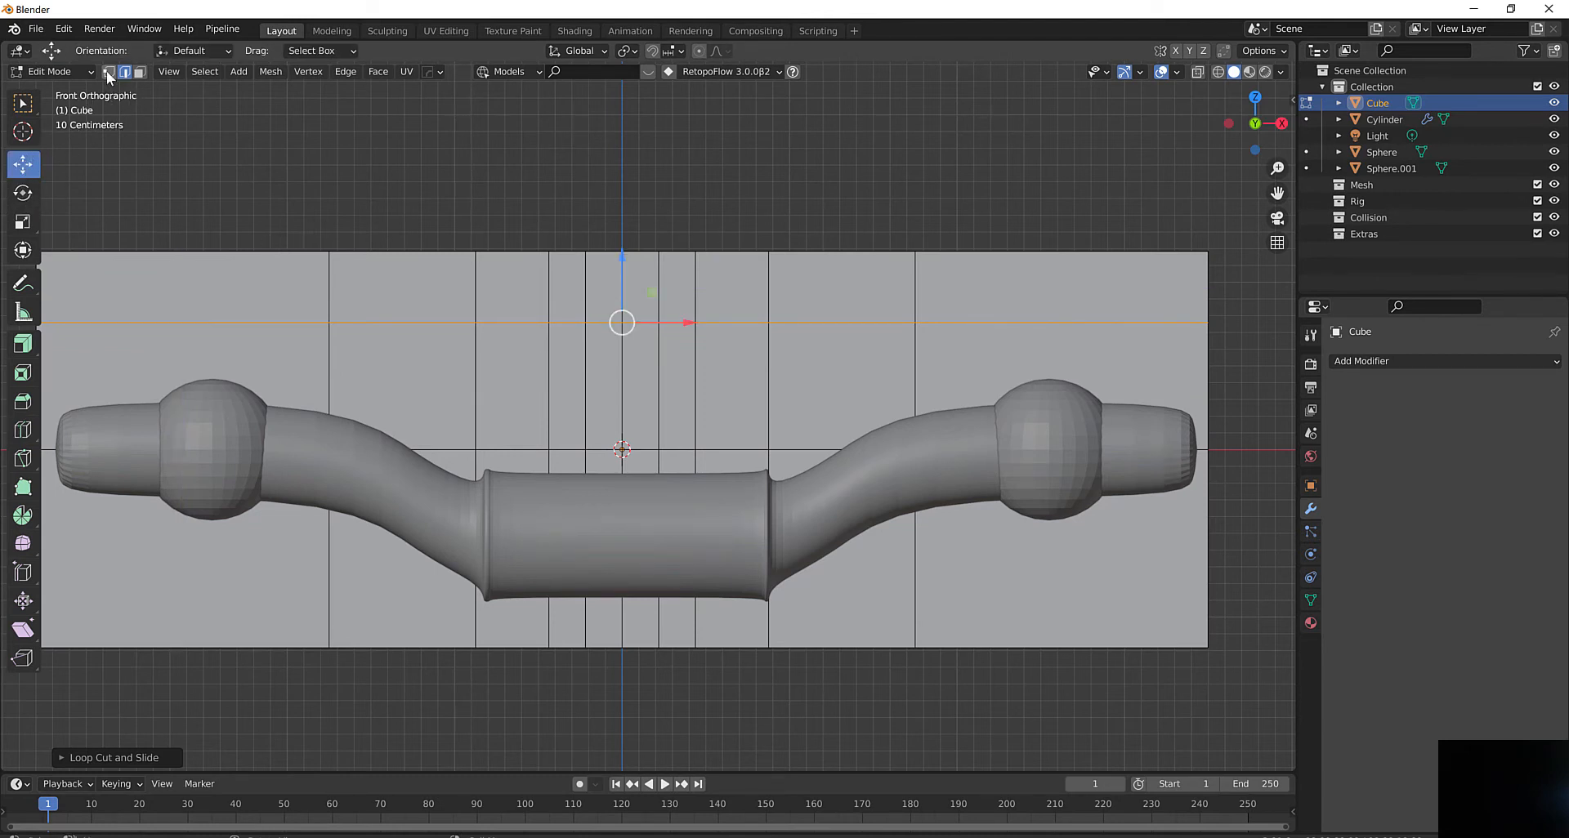
{"action": "left_click", "coordinate": [109, 72]}
{"action": "middle_click_drag", "start_coordinate": [378, 235], "coordinate": [403, 240]}
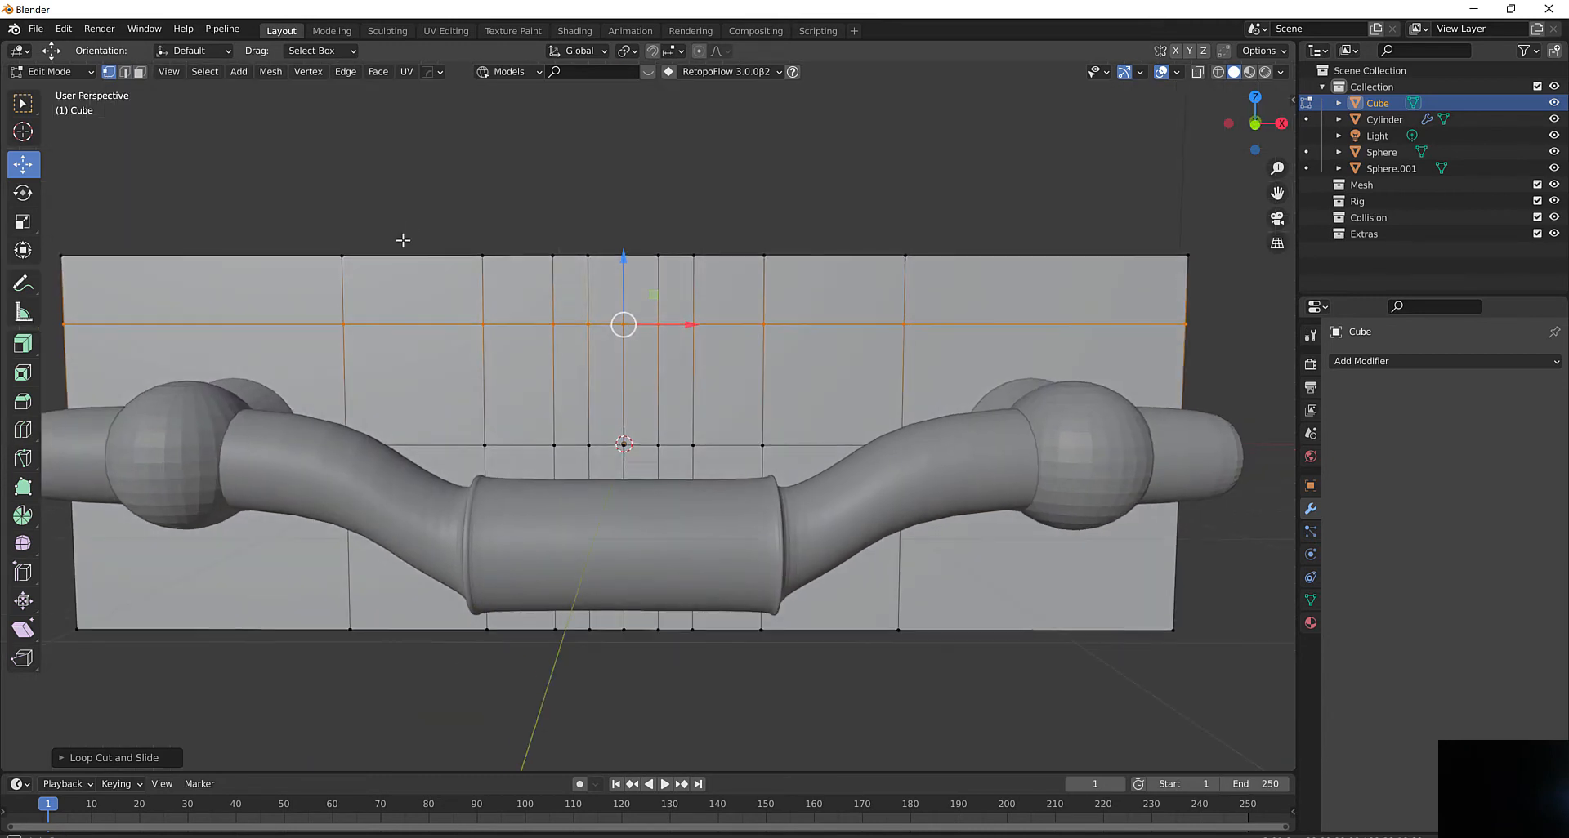
{"action": "scroll", "coordinate": [632, 201], "scroll_direction": "up", "scroll_amount": 2}
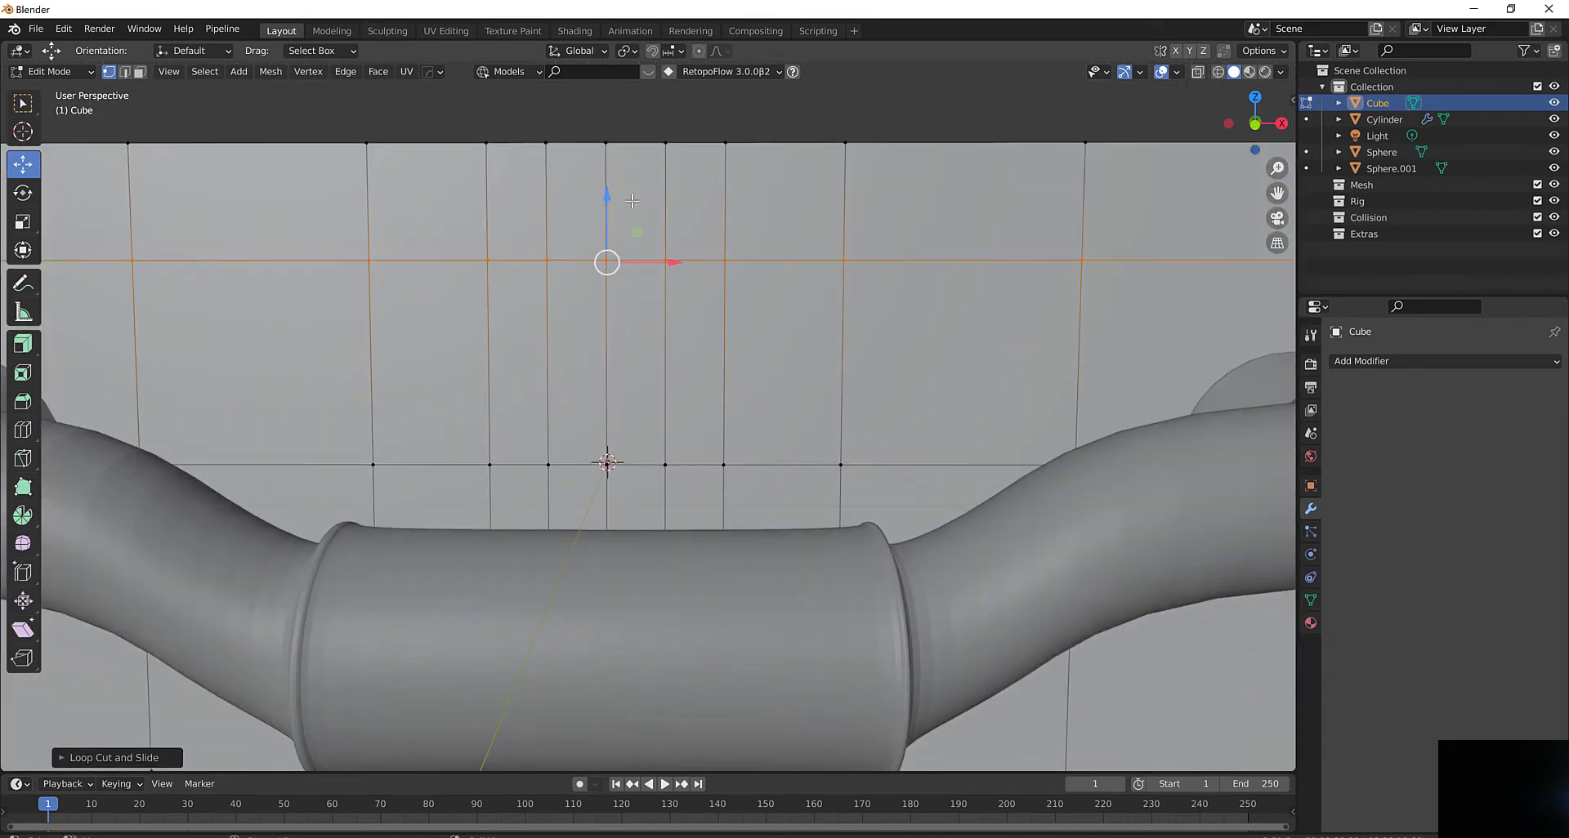
{"action": "left_click", "coordinate": [604, 144]}
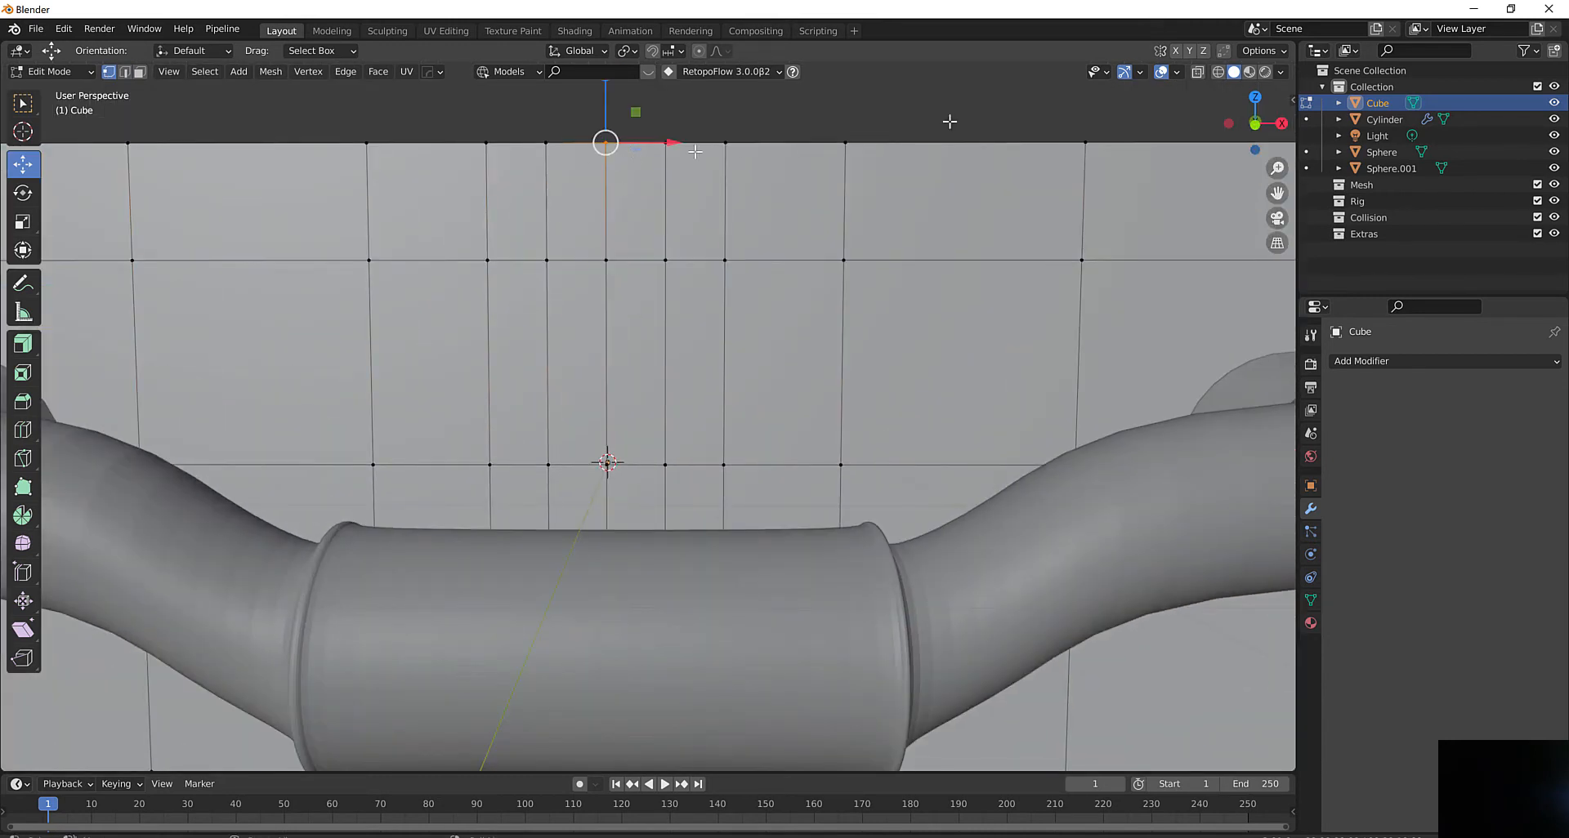
{"action": "left_click", "coordinate": [1197, 71]}
{"action": "left_click_drag", "start_coordinate": [595, 132], "coordinate": [635, 169]}
{"action": "key", "text": "ctrl+z"}
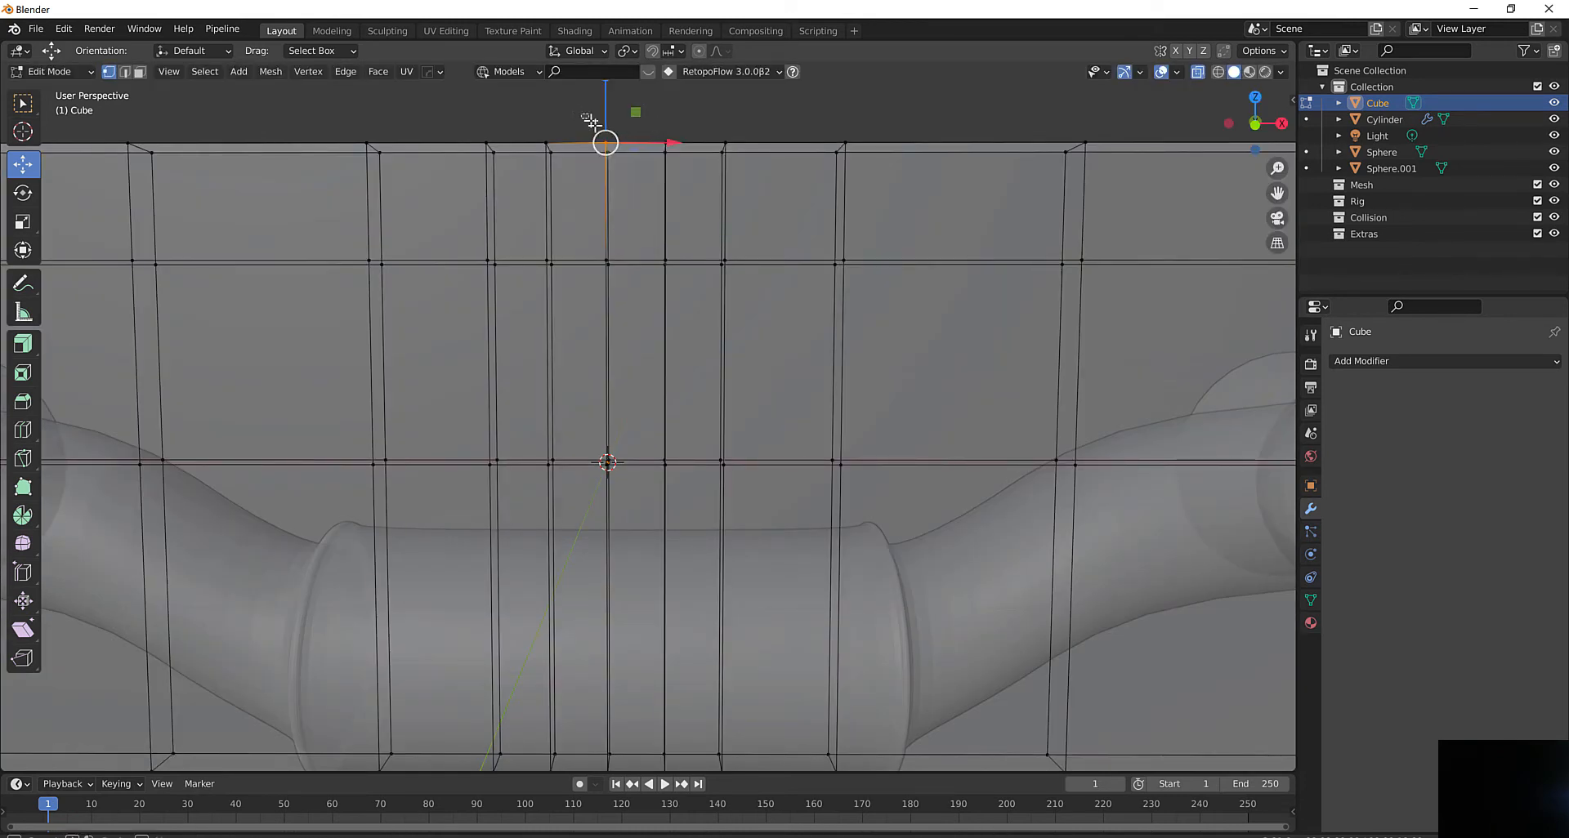
{"action": "middle_click_drag", "start_coordinate": [625, 183], "coordinate": [642, 193]}
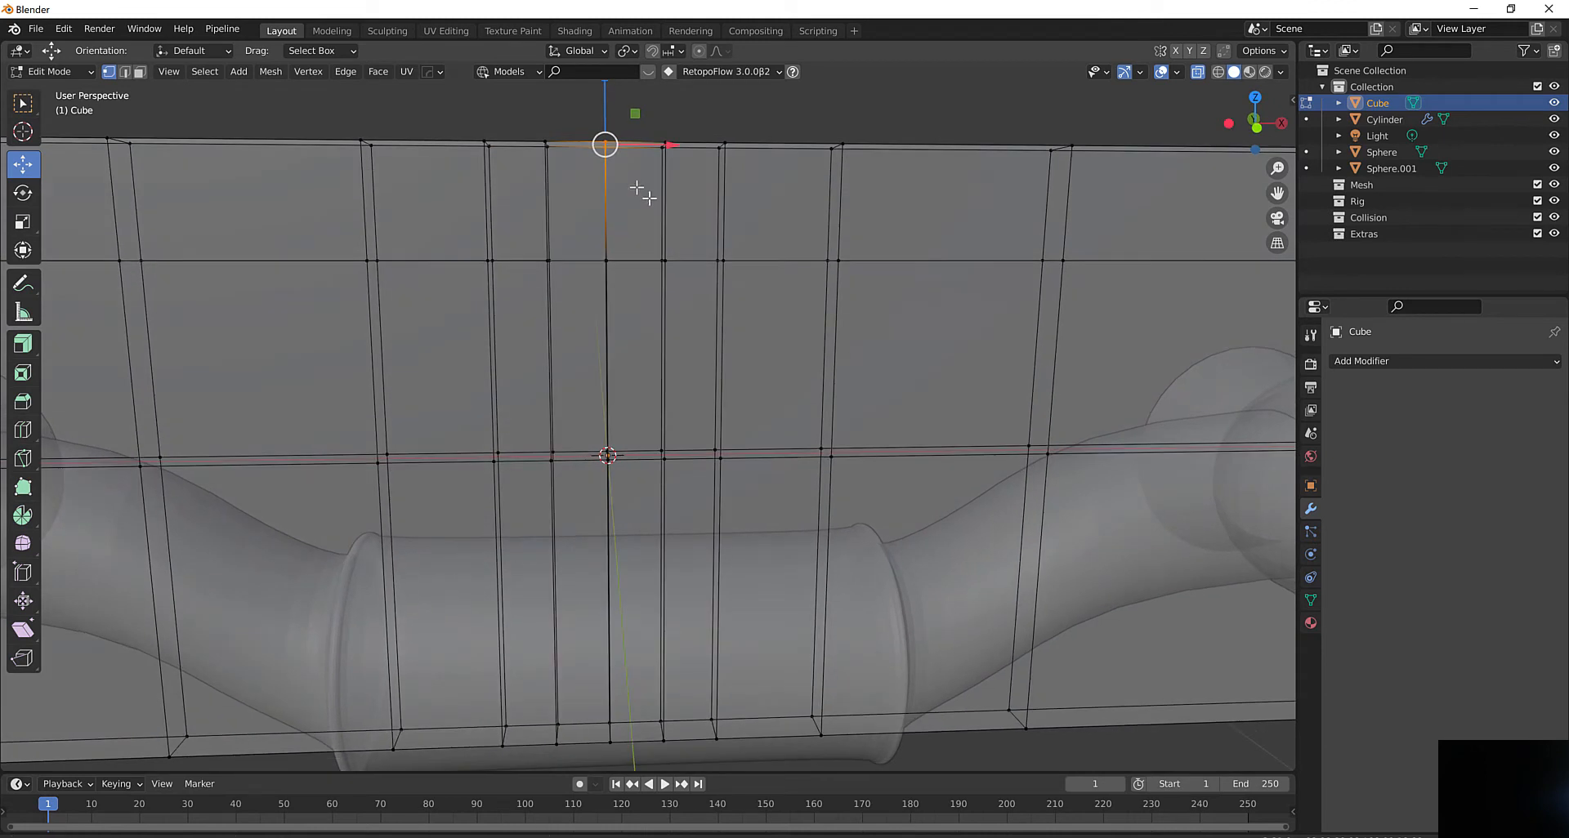
{"action": "left_click", "coordinate": [1255, 129]}
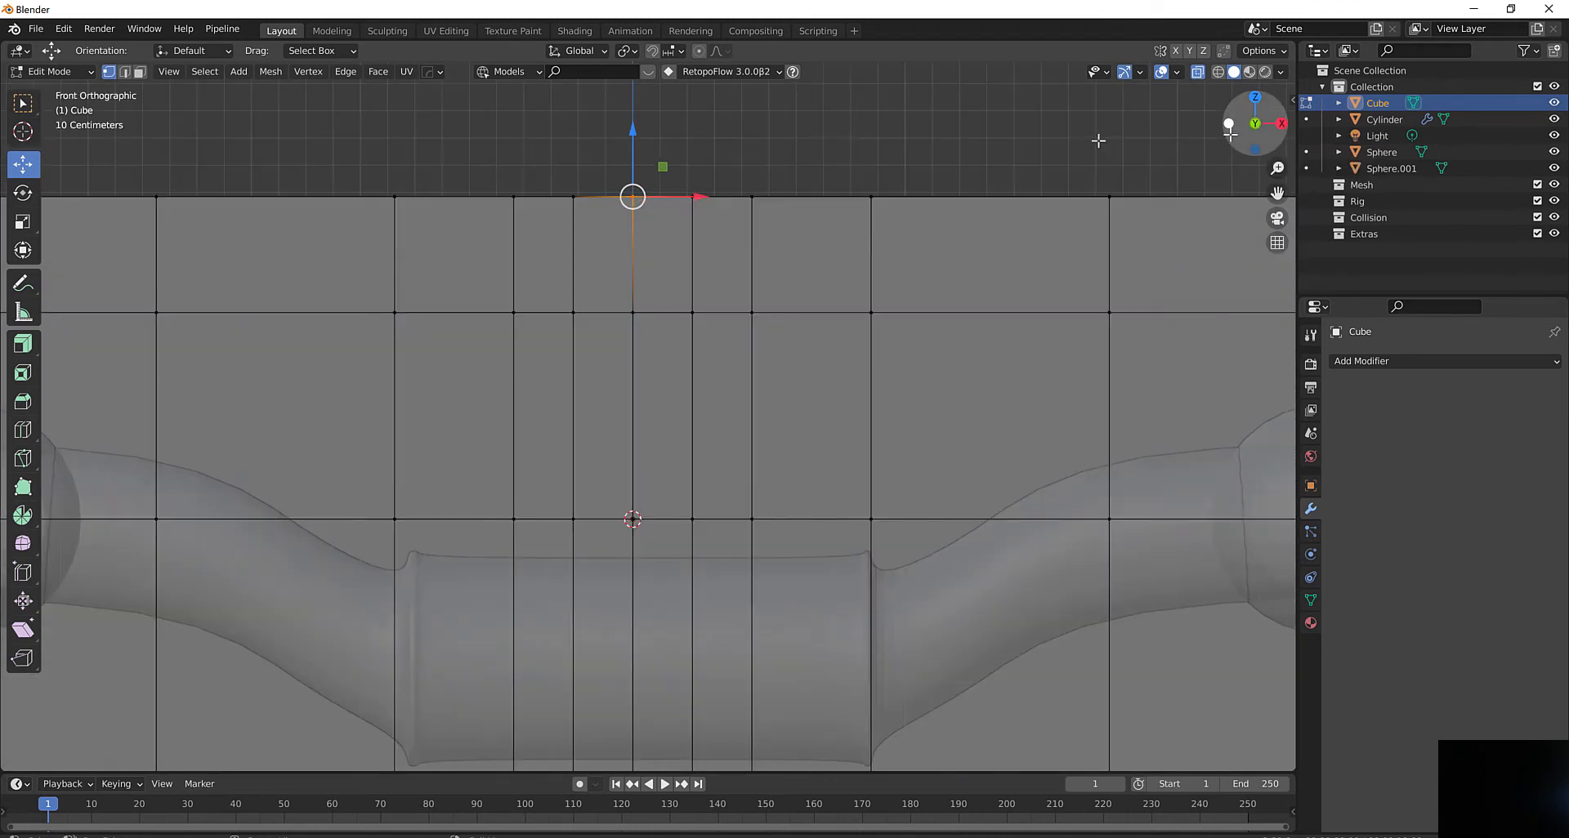
{"action": "left_click_drag", "start_coordinate": [631, 128], "coordinate": [622, 195]}
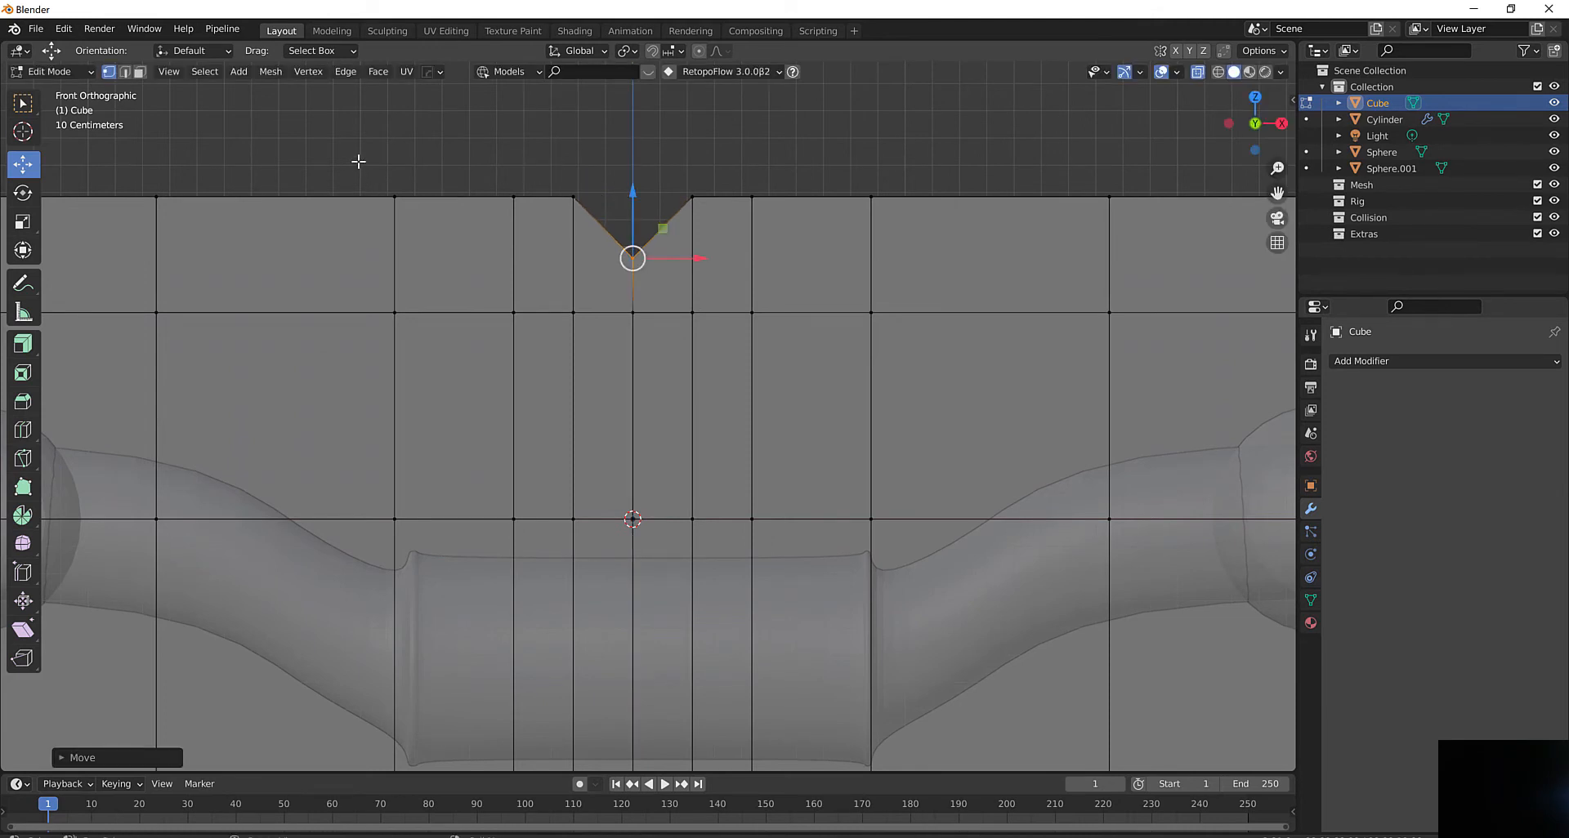
Slightly lower the two nearest top-edge vertex columns beyond each notch peak, with the outer column on each side moved further down
{"action": "left_click_drag", "start_coordinate": [358, 161], "coordinate": [546, 236]}
{"action": "left_click_drag", "start_coordinate": [744, 151], "coordinate": [883, 246], "text": "shift"}
{"action": "left_click_drag", "start_coordinate": [638, 139], "coordinate": [630, 150]}
{"action": "left_click_drag", "start_coordinate": [340, 136], "coordinate": [447, 245]}
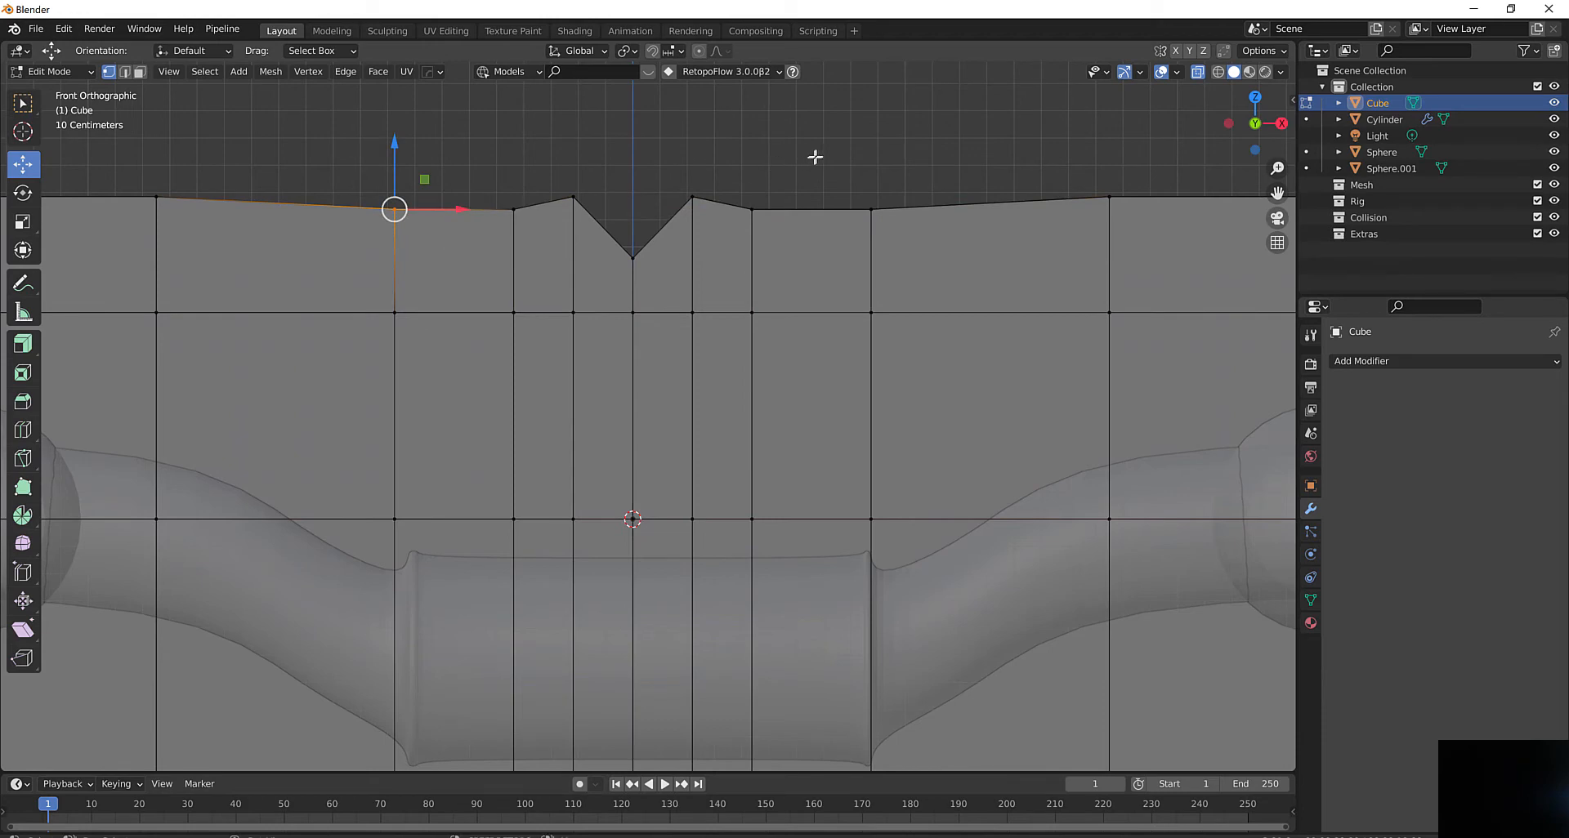
{"action": "left_click_drag", "start_coordinate": [815, 157], "coordinate": [892, 228], "text": "shift"}
{"action": "left_click_drag", "start_coordinate": [638, 154], "coordinate": [644, 182]}
Raise the wall's bottom-centre vertices along Z to form an inverted V notch matching the top one
{"action": "scroll", "coordinate": [645, 181], "scroll_direction": "down", "scroll_amount": 1}
{"action": "scroll", "coordinate": [645, 182], "scroll_direction": "down", "scroll_amount": 4}
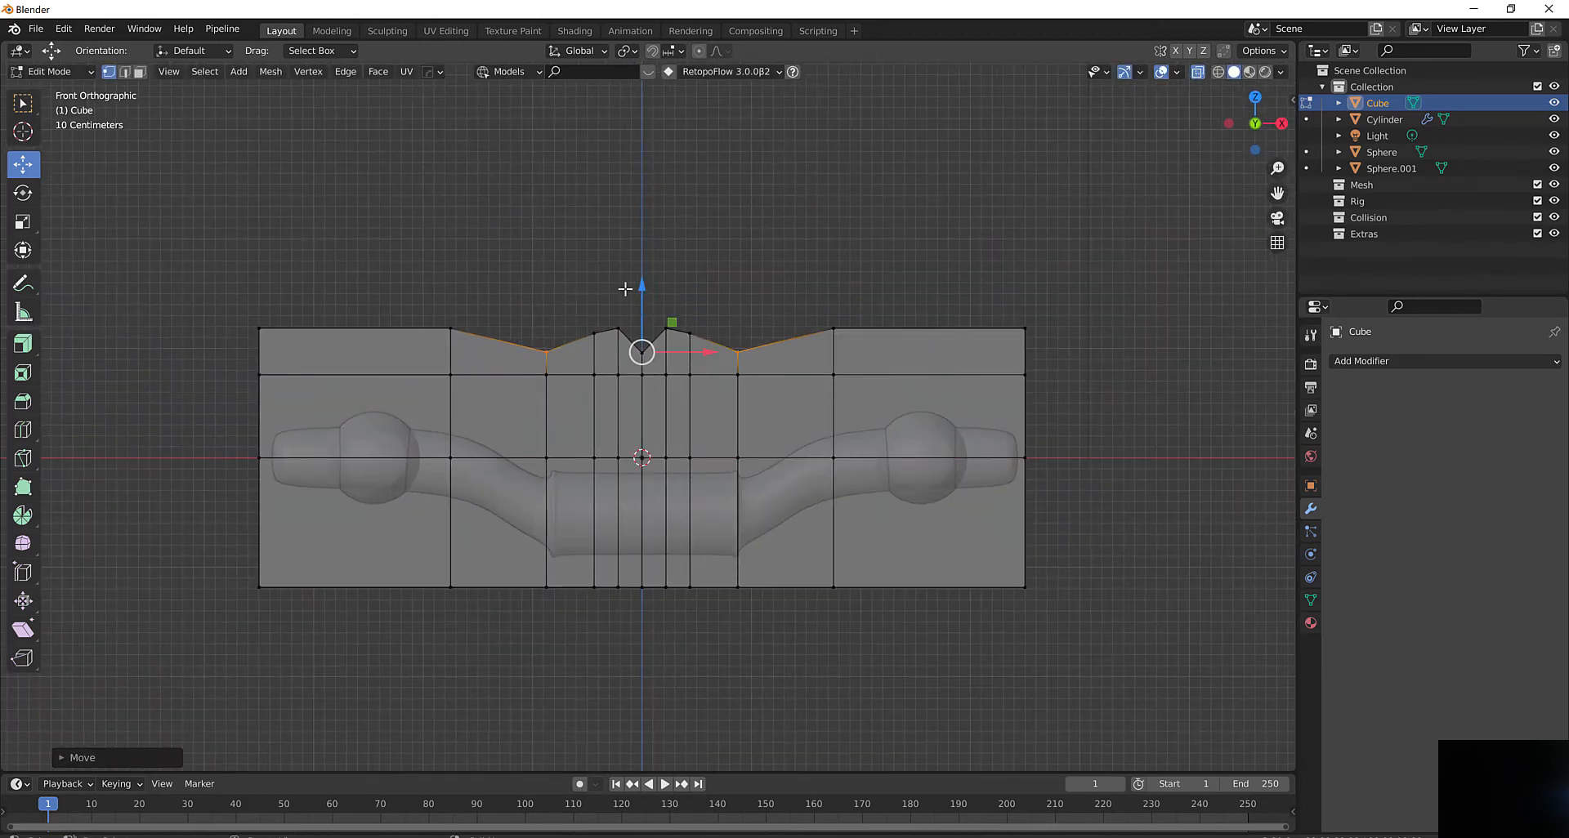
{"action": "scroll", "coordinate": [665, 263], "scroll_direction": "up", "scroll_amount": 3, "text": "ctrl"}
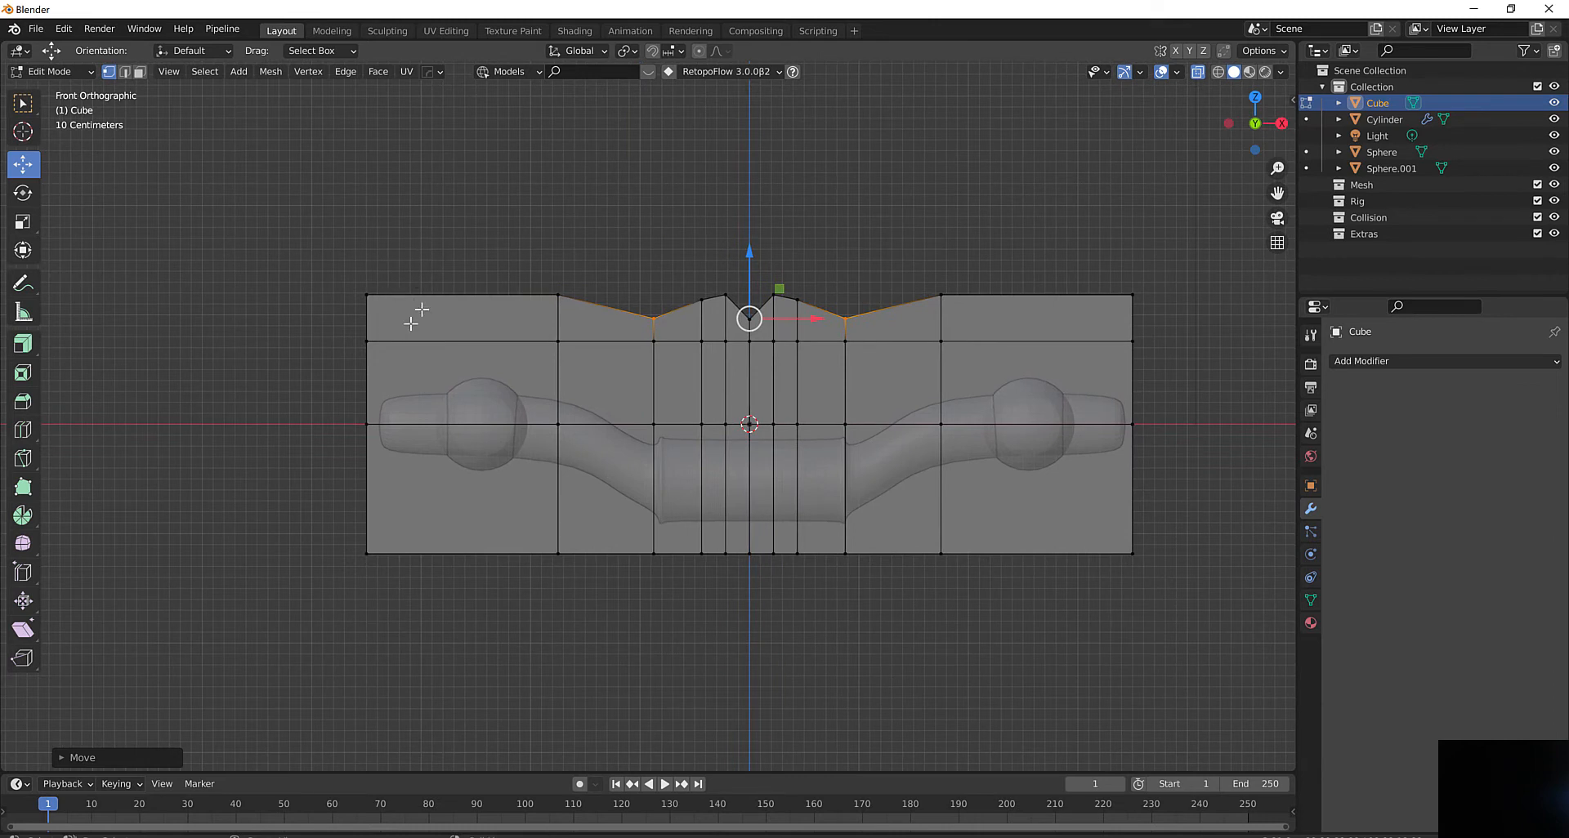
{"action": "middle_click_drag", "start_coordinate": [768, 568], "coordinate": [695, 486], "text": "shift"}
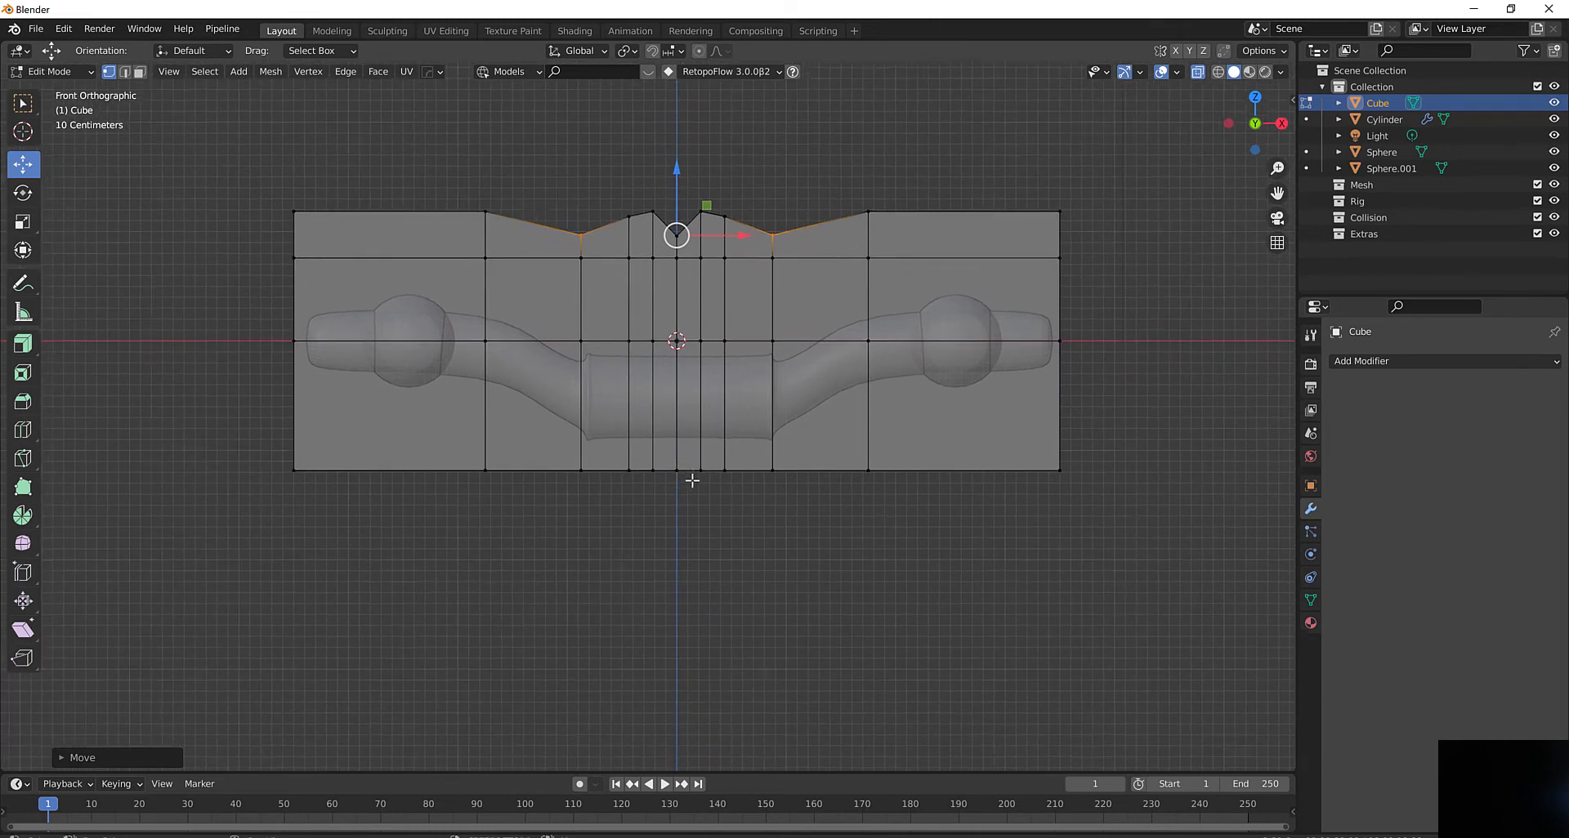
{"action": "scroll", "coordinate": [697, 489], "scroll_direction": "up", "scroll_amount": 2}
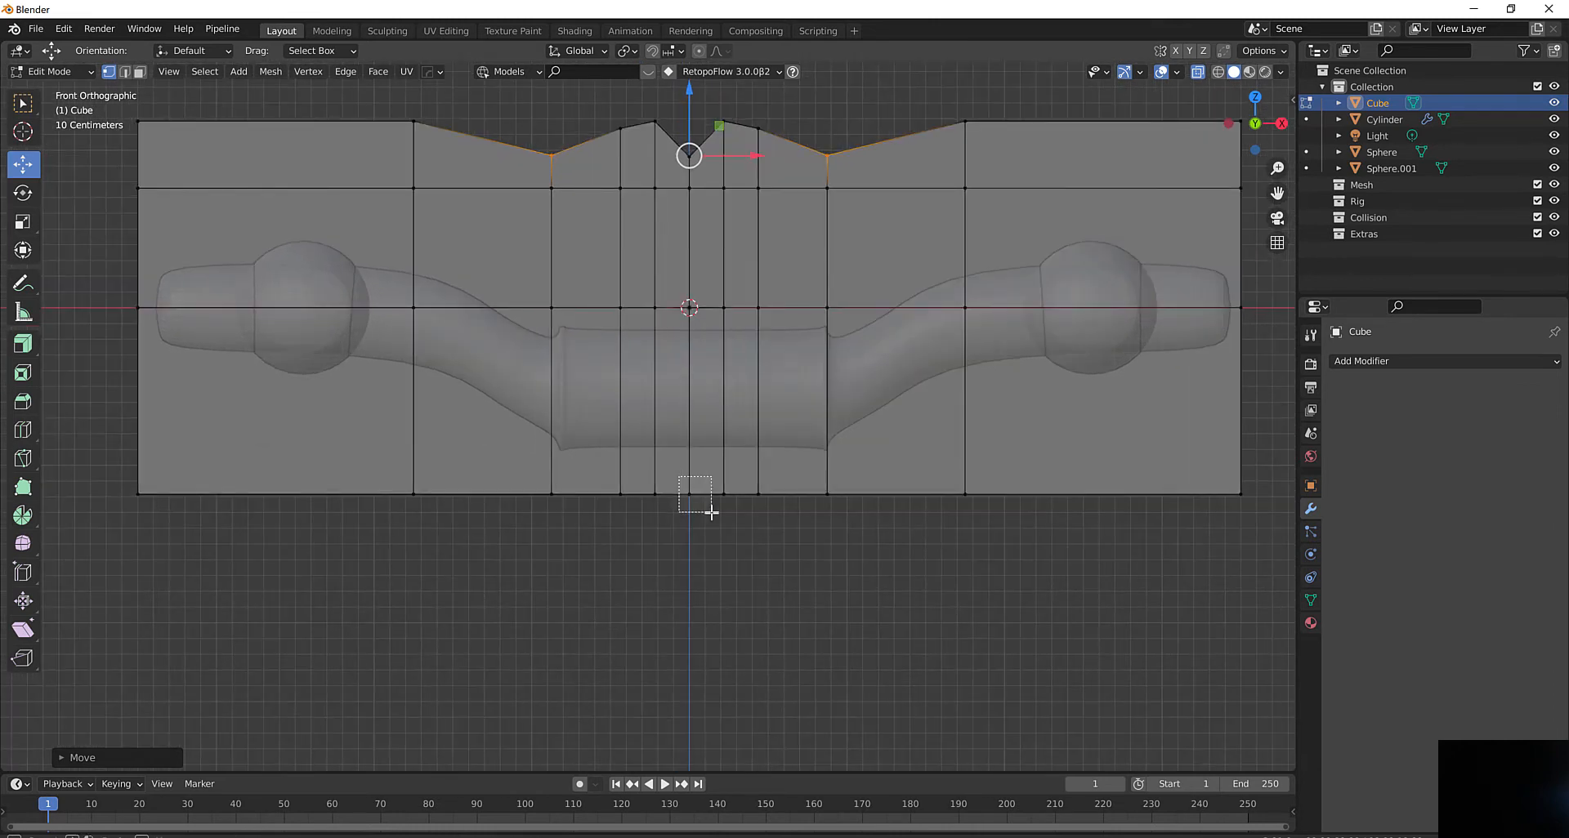
{"action": "left_click", "coordinate": [688, 493]}
{"action": "key", "text": "g"}
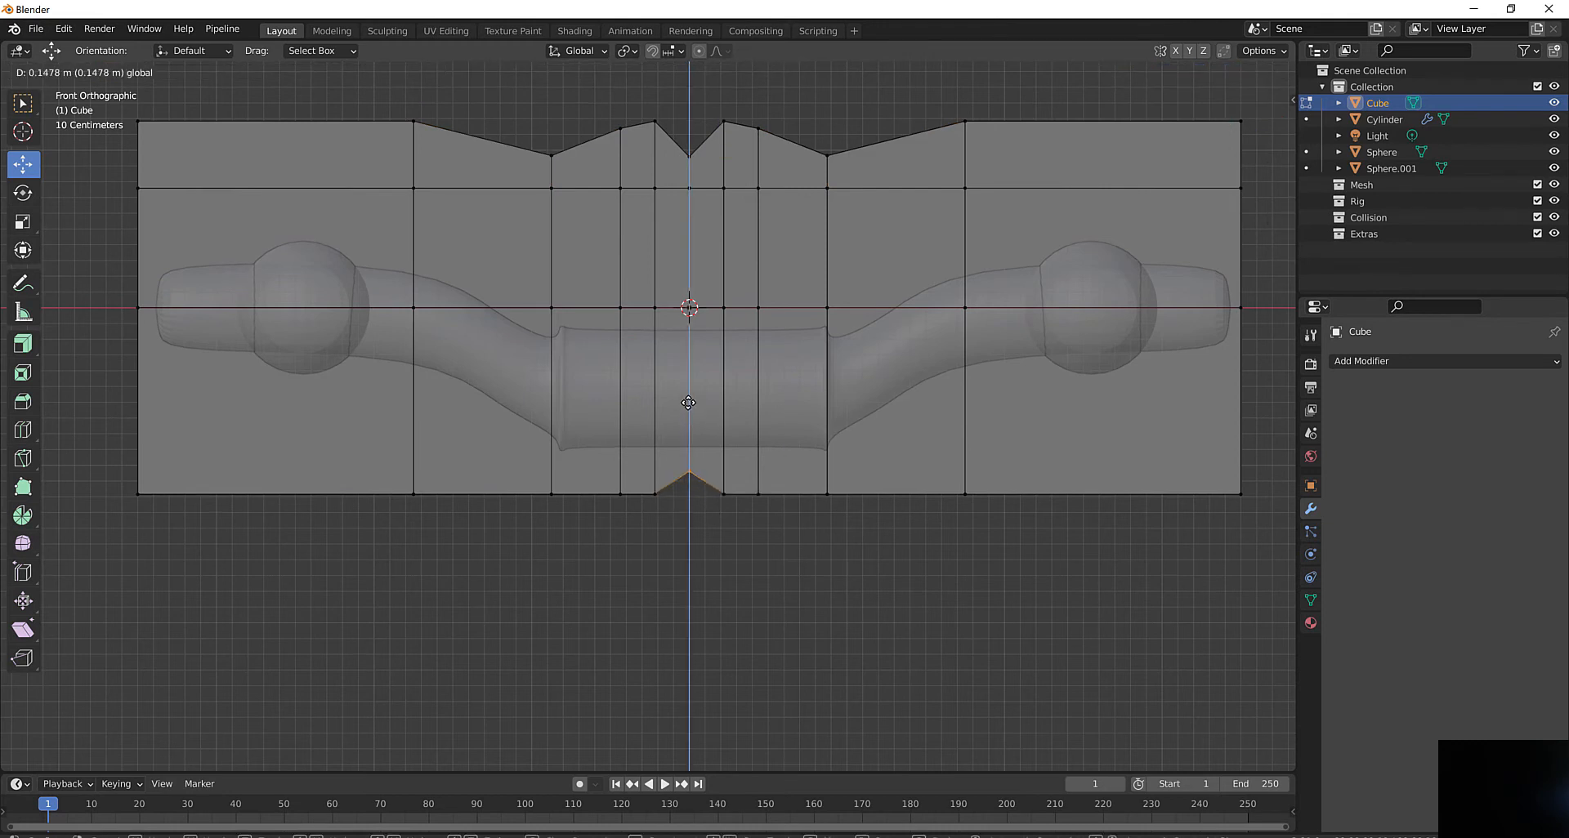
{"action": "left_click", "coordinate": [689, 395]}
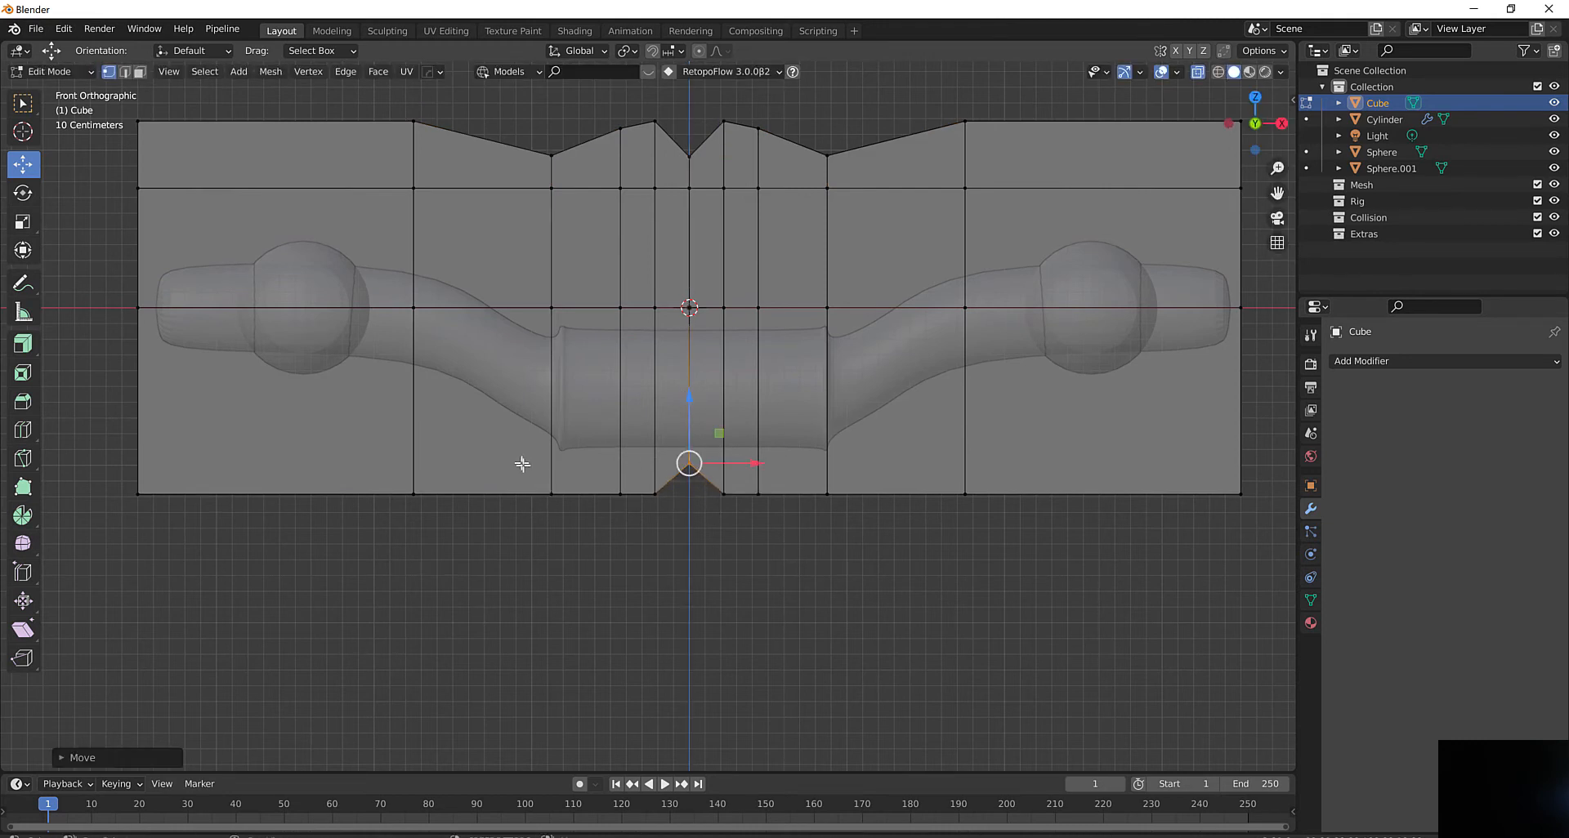
Slightly raise the two bottom-edge vertex columns beyond each notch peak, with the outer column on each side moved further up
{"action": "left_click_drag", "start_coordinate": [522, 464], "coordinate": [622, 521], "text": "shift"}
{"action": "left_click_drag", "start_coordinate": [525, 466], "coordinate": [625, 528]}
{"action": "left_click_drag", "start_coordinate": [745, 466], "coordinate": [881, 541], "text": "shift"}
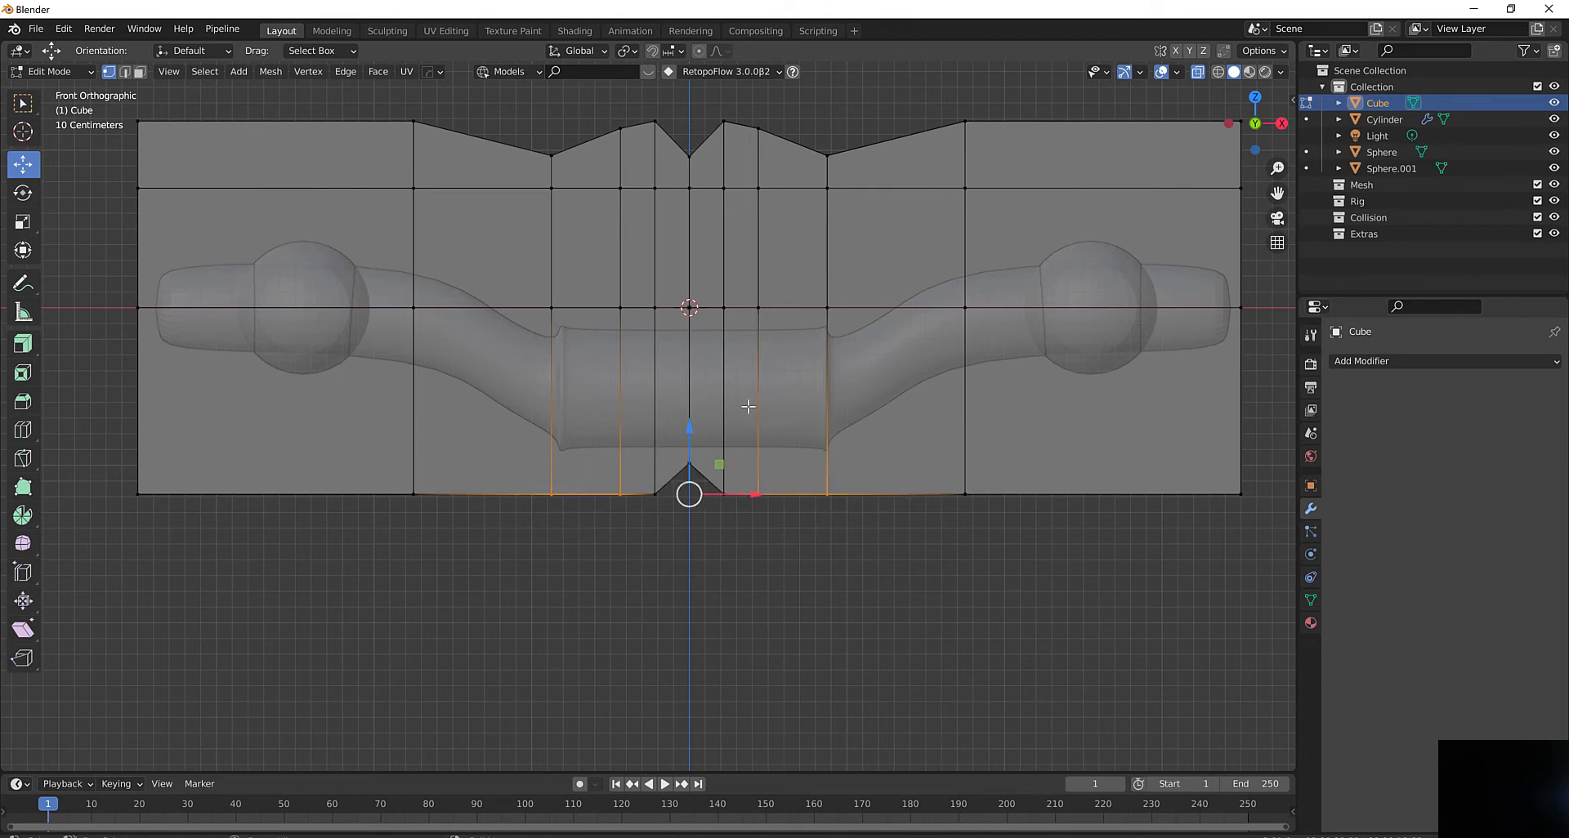
{"action": "left_click_drag", "start_coordinate": [687, 434], "coordinate": [685, 421]}
{"action": "left_click_drag", "start_coordinate": [507, 468], "coordinate": [587, 524]}
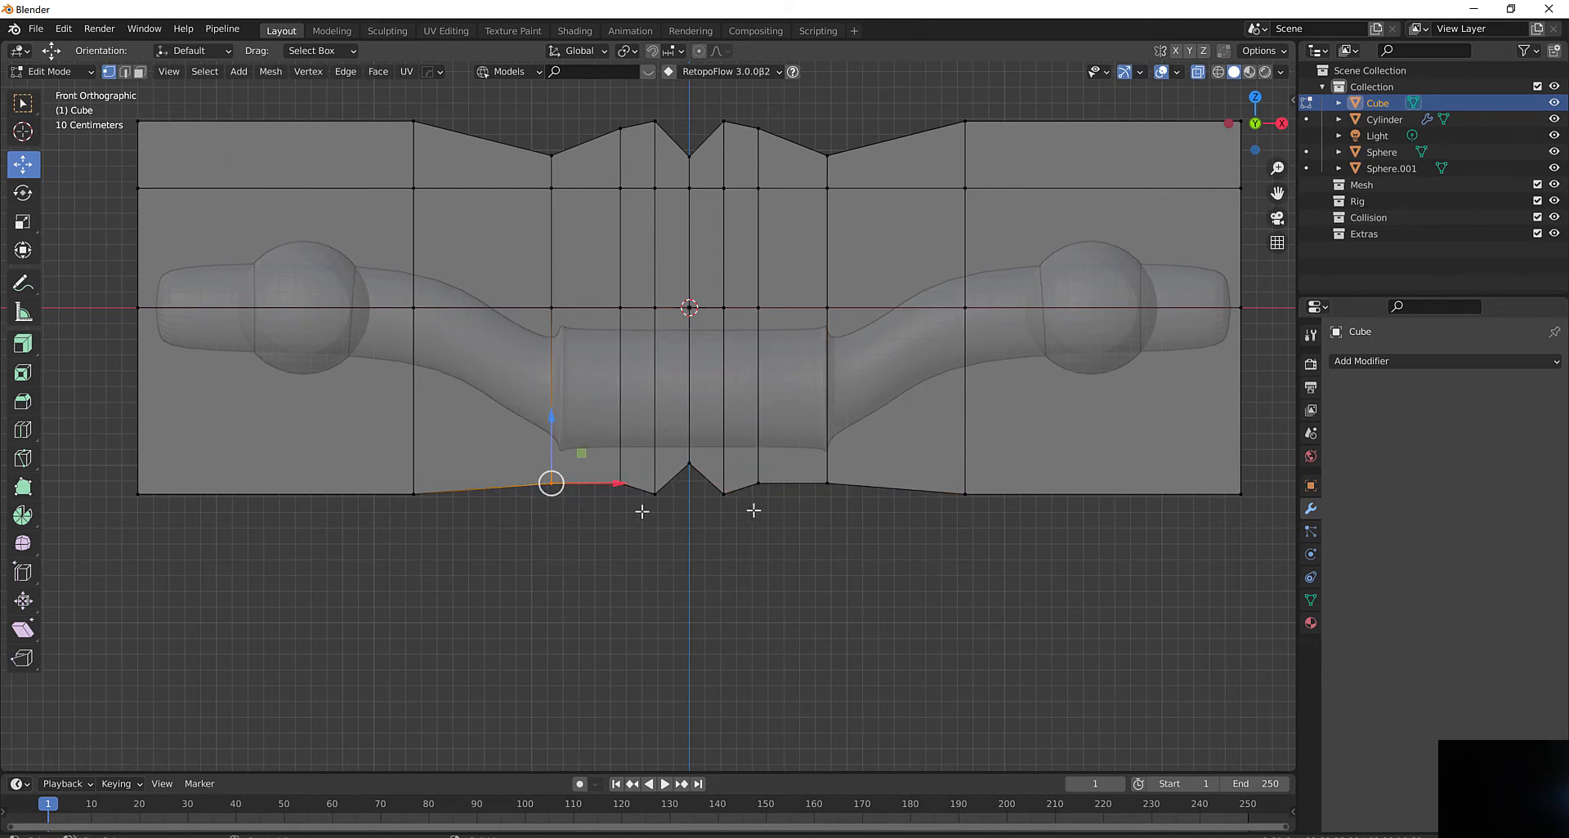
{"action": "left_click_drag", "start_coordinate": [804, 464], "coordinate": [866, 506], "text": "shift"}
{"action": "left_click_drag", "start_coordinate": [691, 419], "coordinate": [688, 400]}
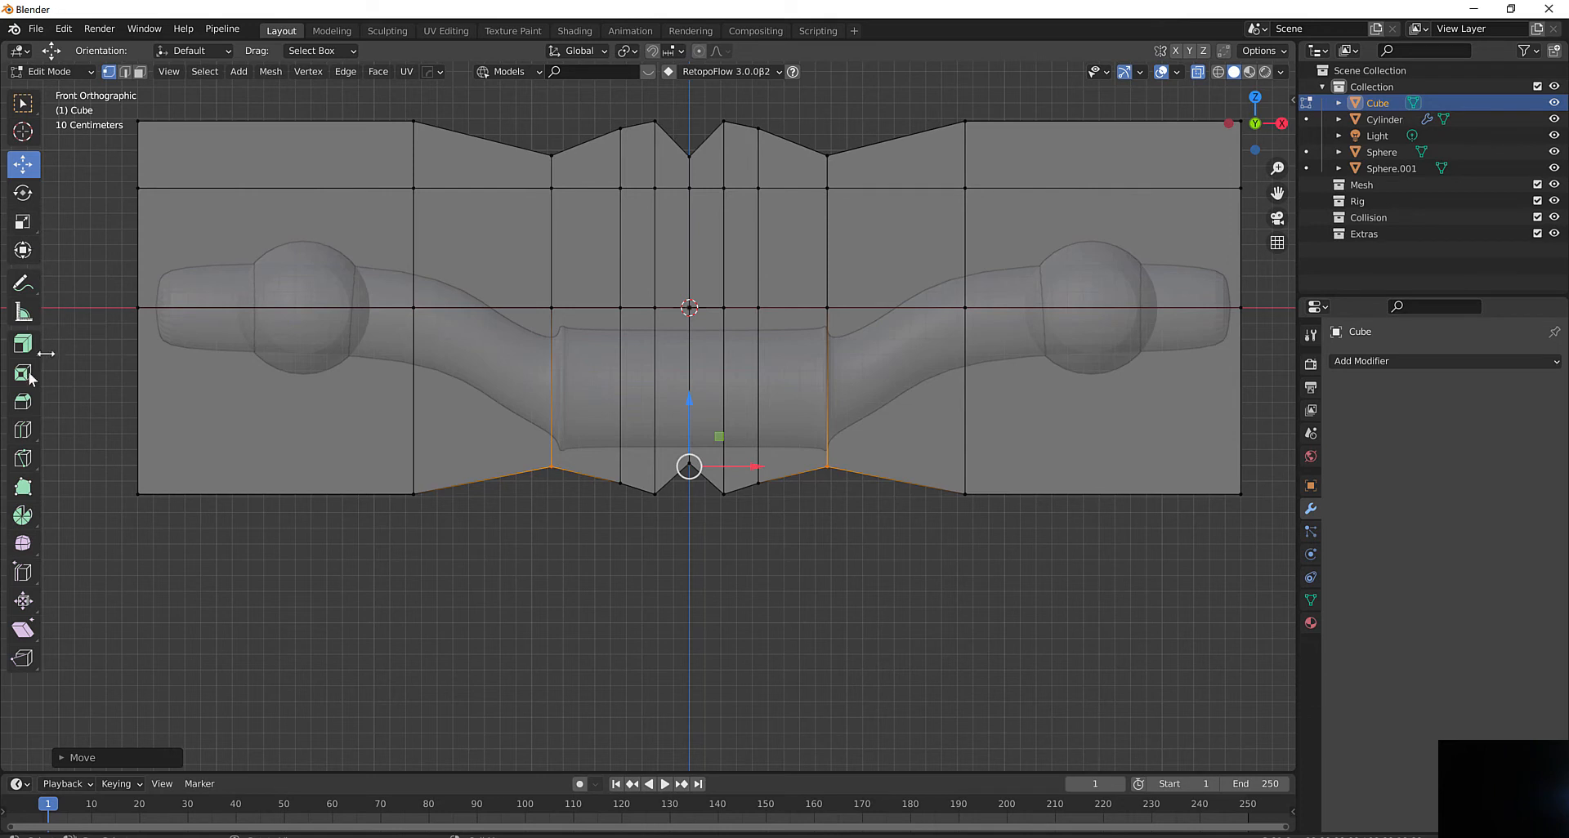
Add vertical loop cuts near both ends of the wall, a horizontal one in the top band, and another vertical one at the far left end
{"action": "left_click", "coordinate": [23, 430]}
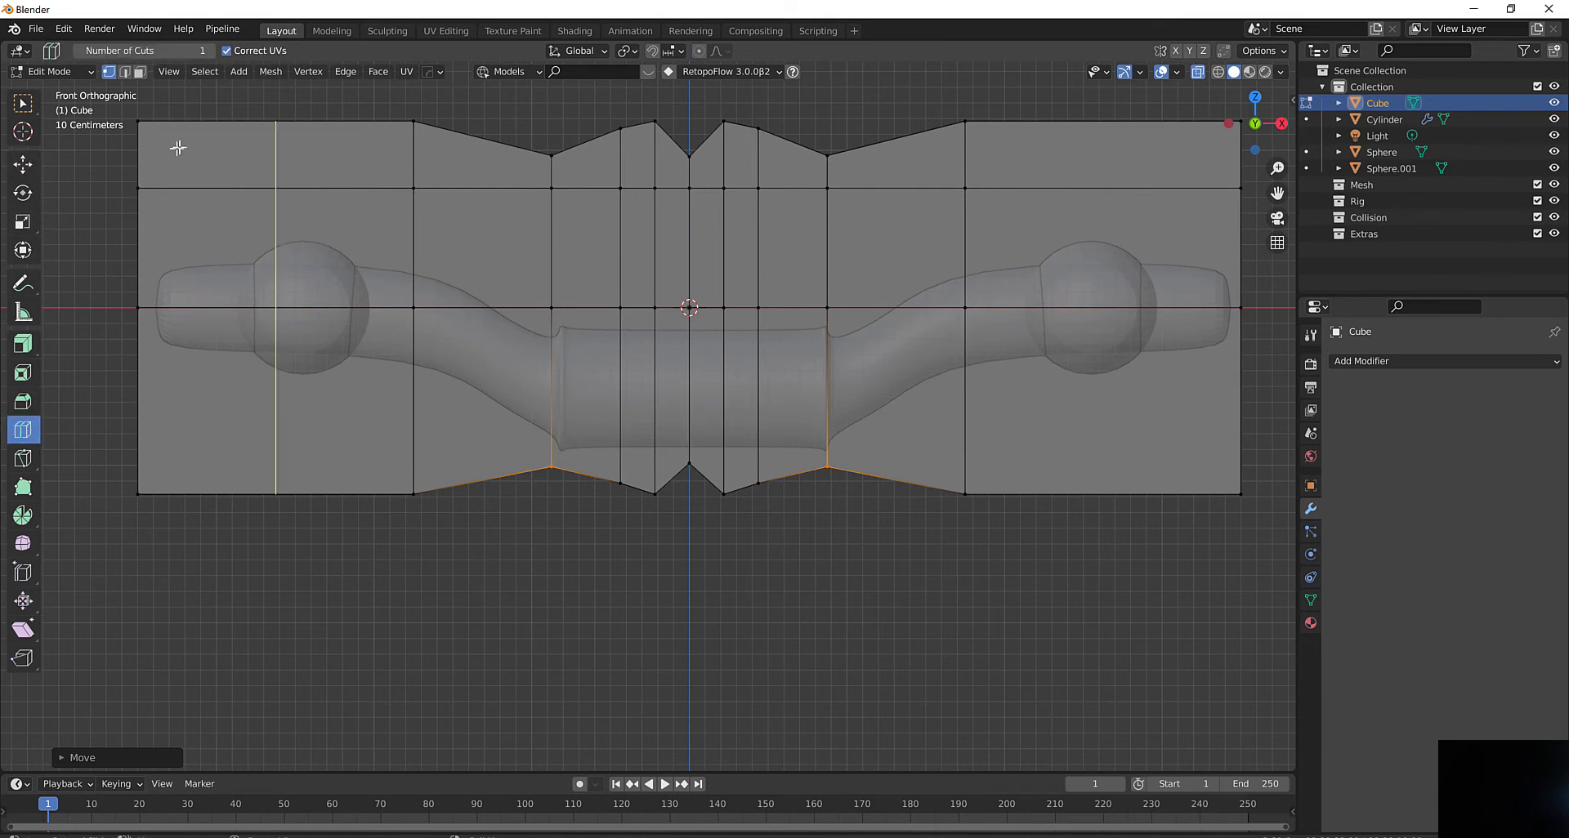
{"action": "left_click_drag", "start_coordinate": [275, 147], "coordinate": [191, 147]}
{"action": "left_click_drag", "start_coordinate": [1071, 130], "coordinate": [1166, 140]}
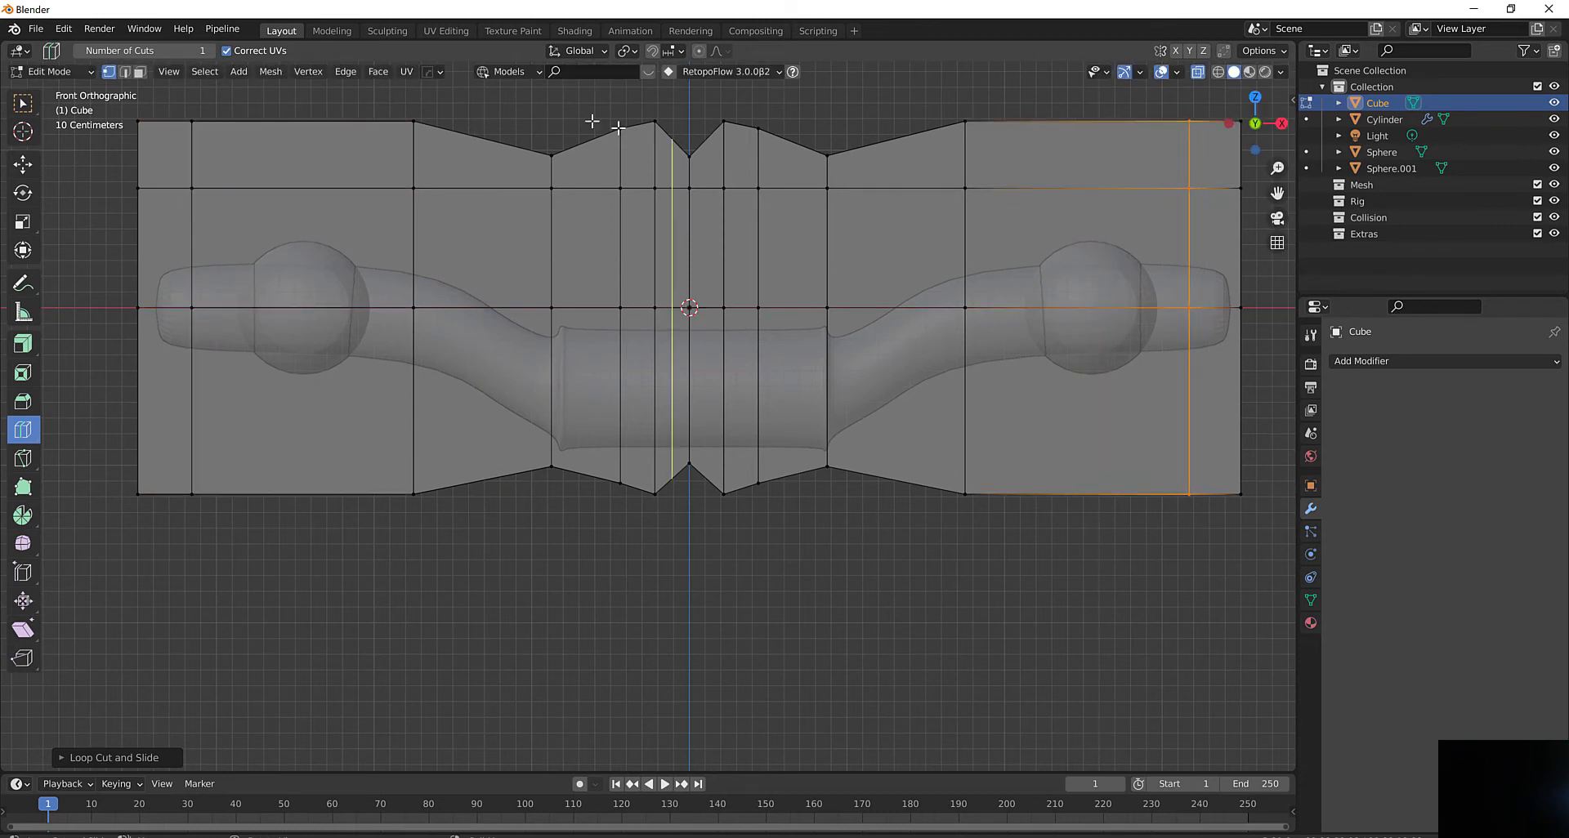
{"action": "left_click", "coordinate": [157, 149]}
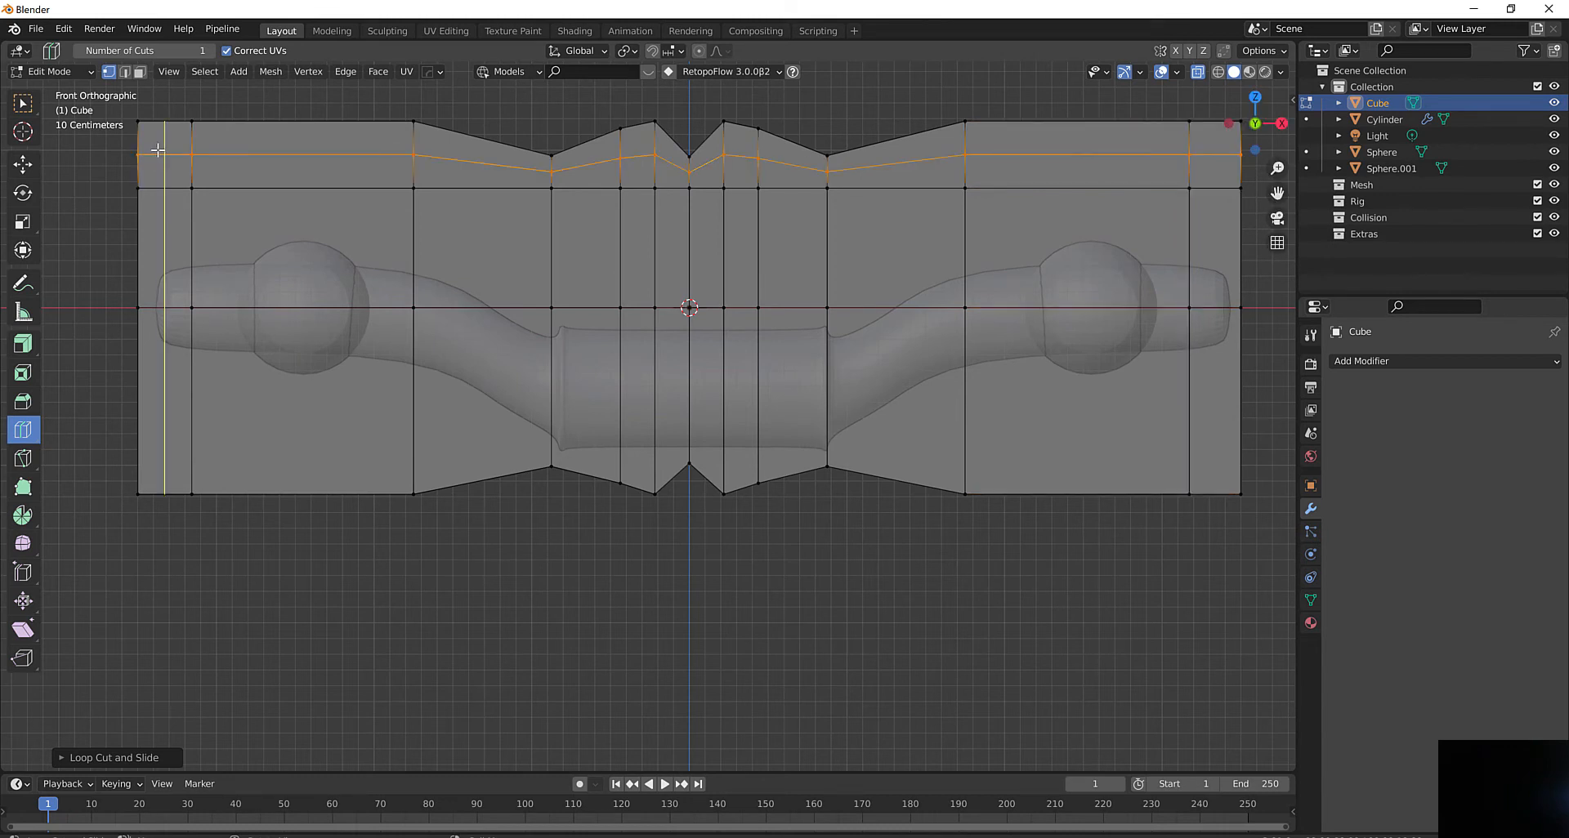
{"action": "left_click", "coordinate": [170, 142]}
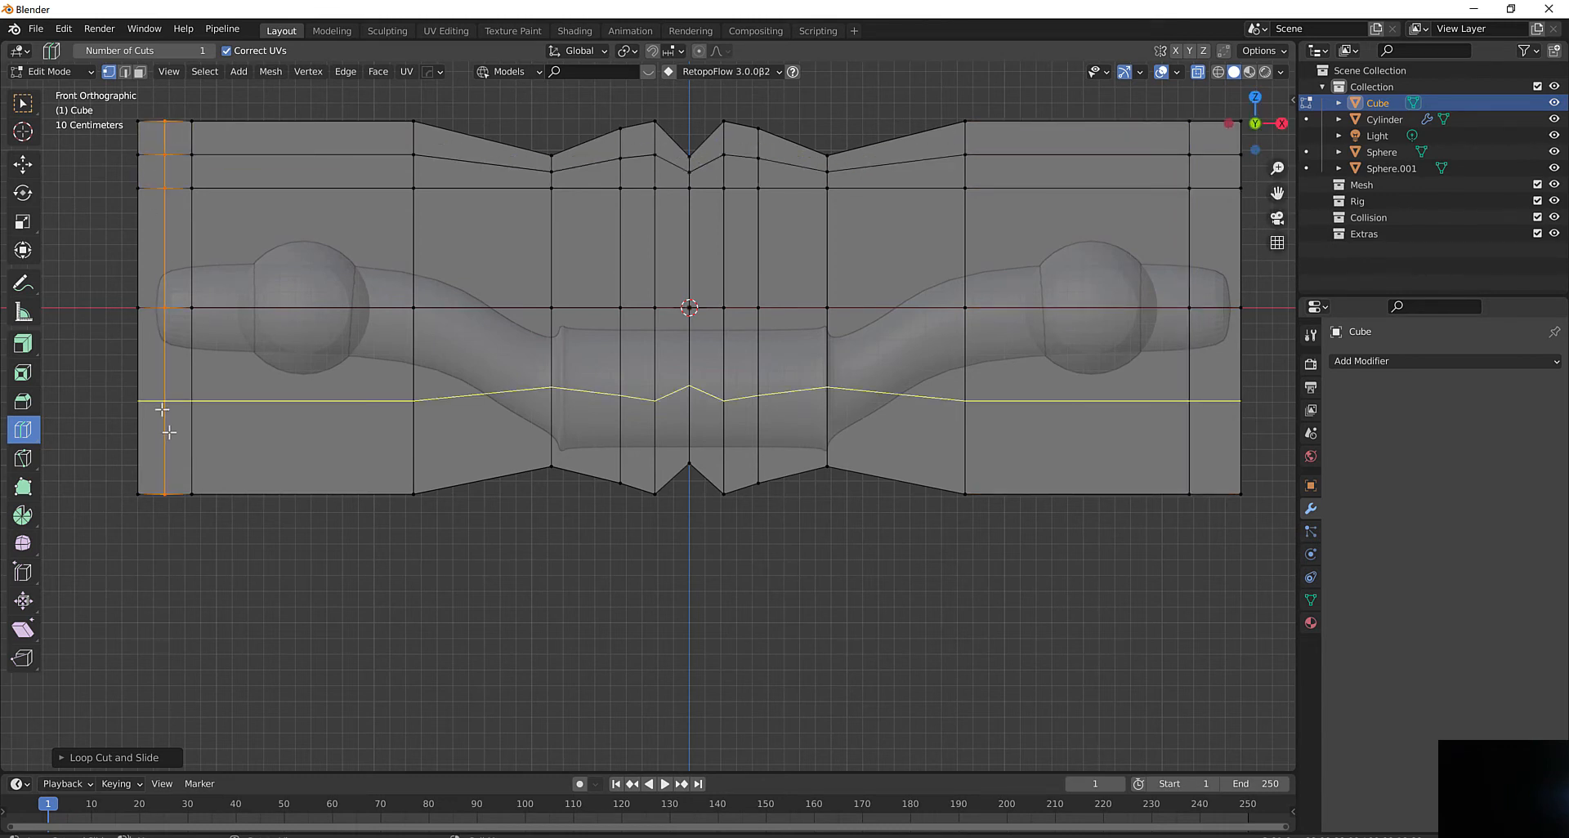
Add two horizontal loop cuts near the plate's lower edge and one vertical loop cut near its right end
{"action": "left_click_drag", "start_coordinate": [178, 398], "coordinate": [177, 438]}
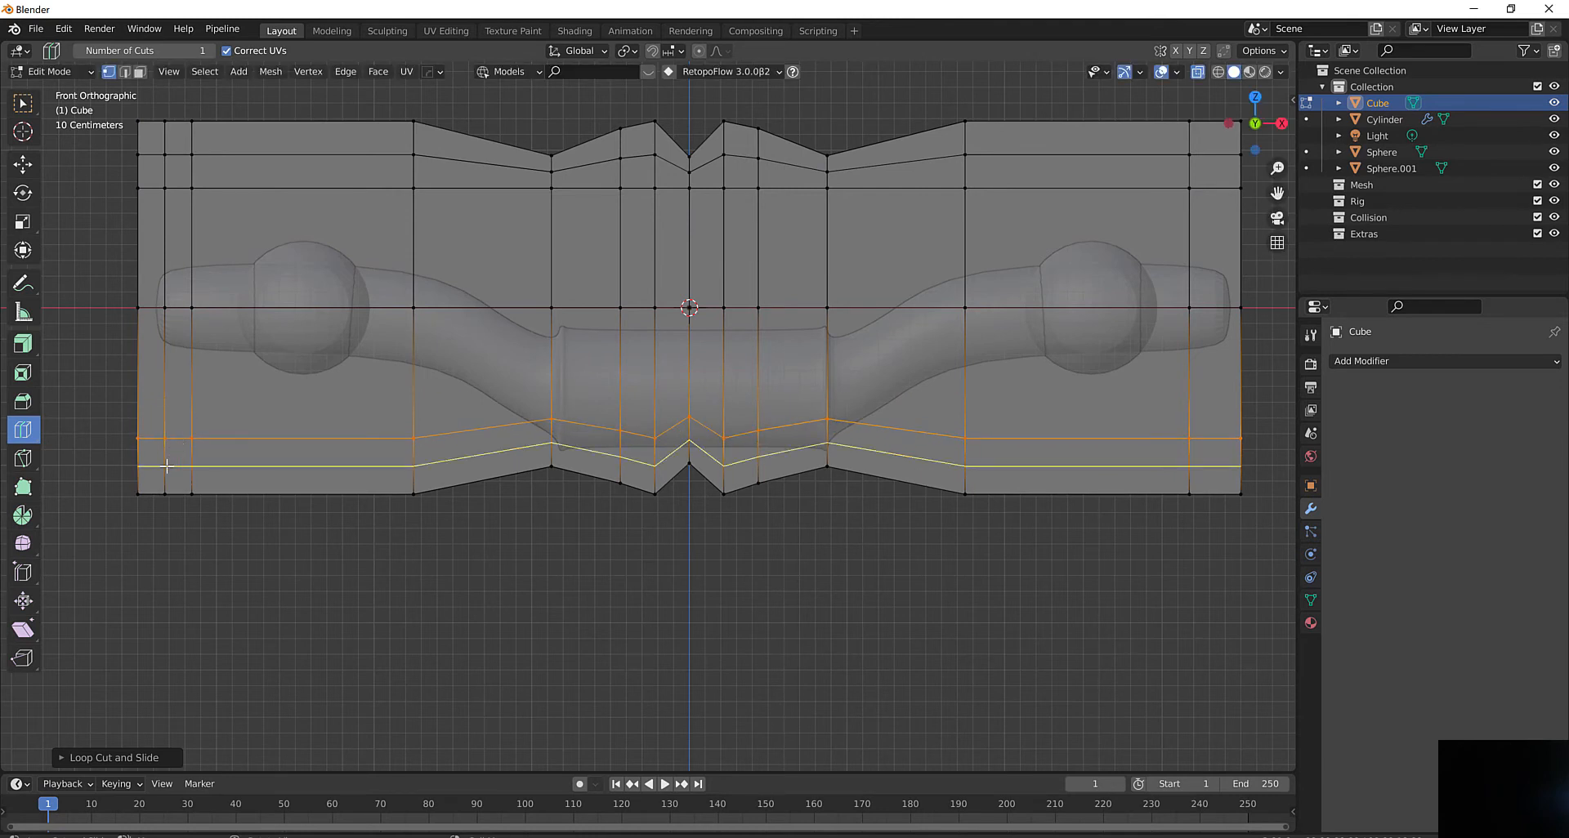
{"action": "left_click", "coordinate": [166, 466]}
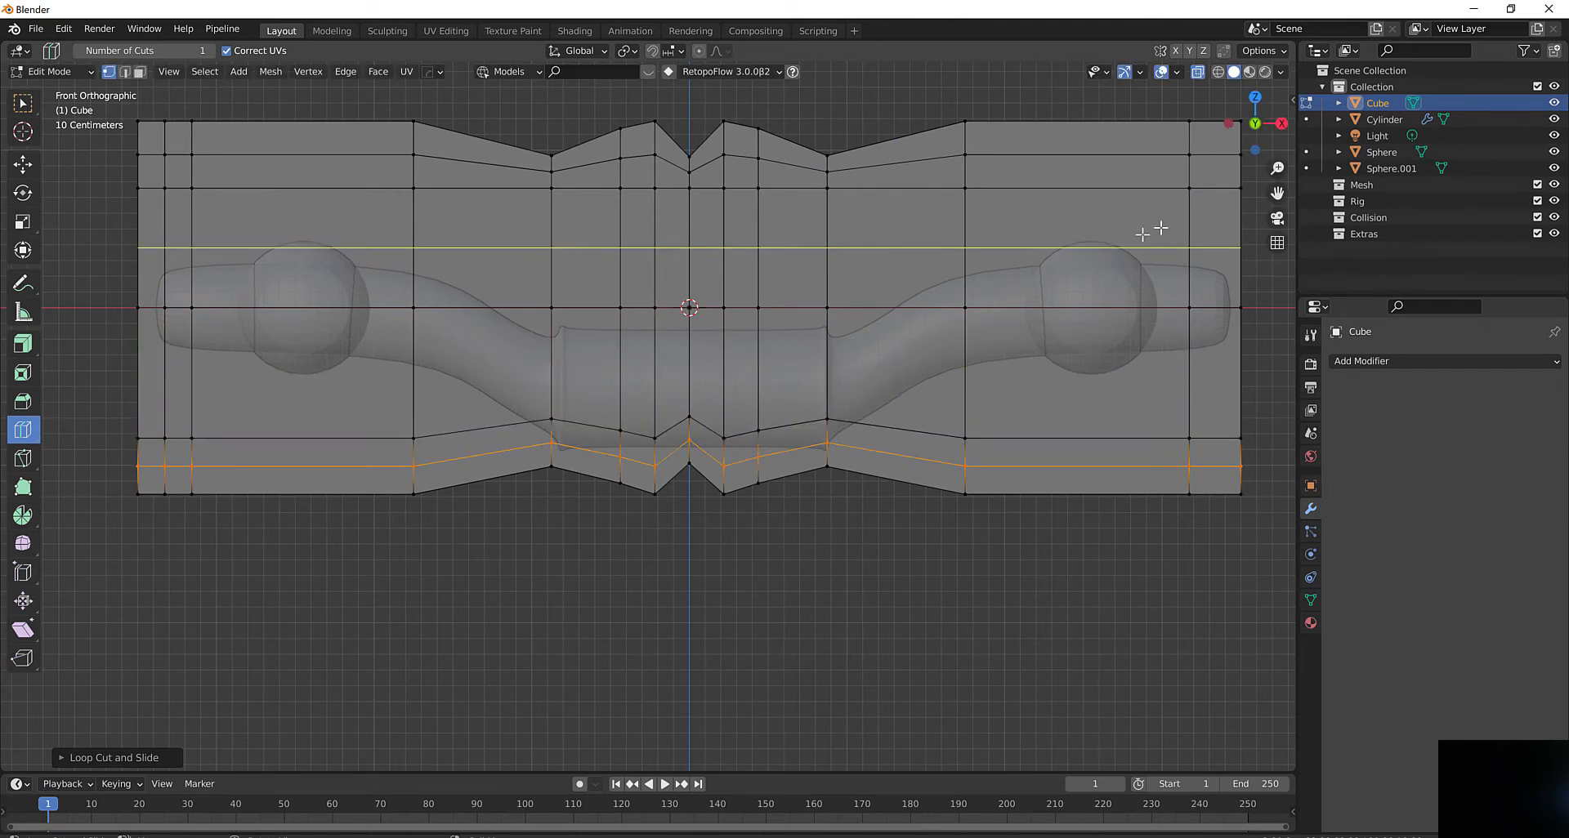
{"action": "left_click", "coordinate": [1227, 164]}
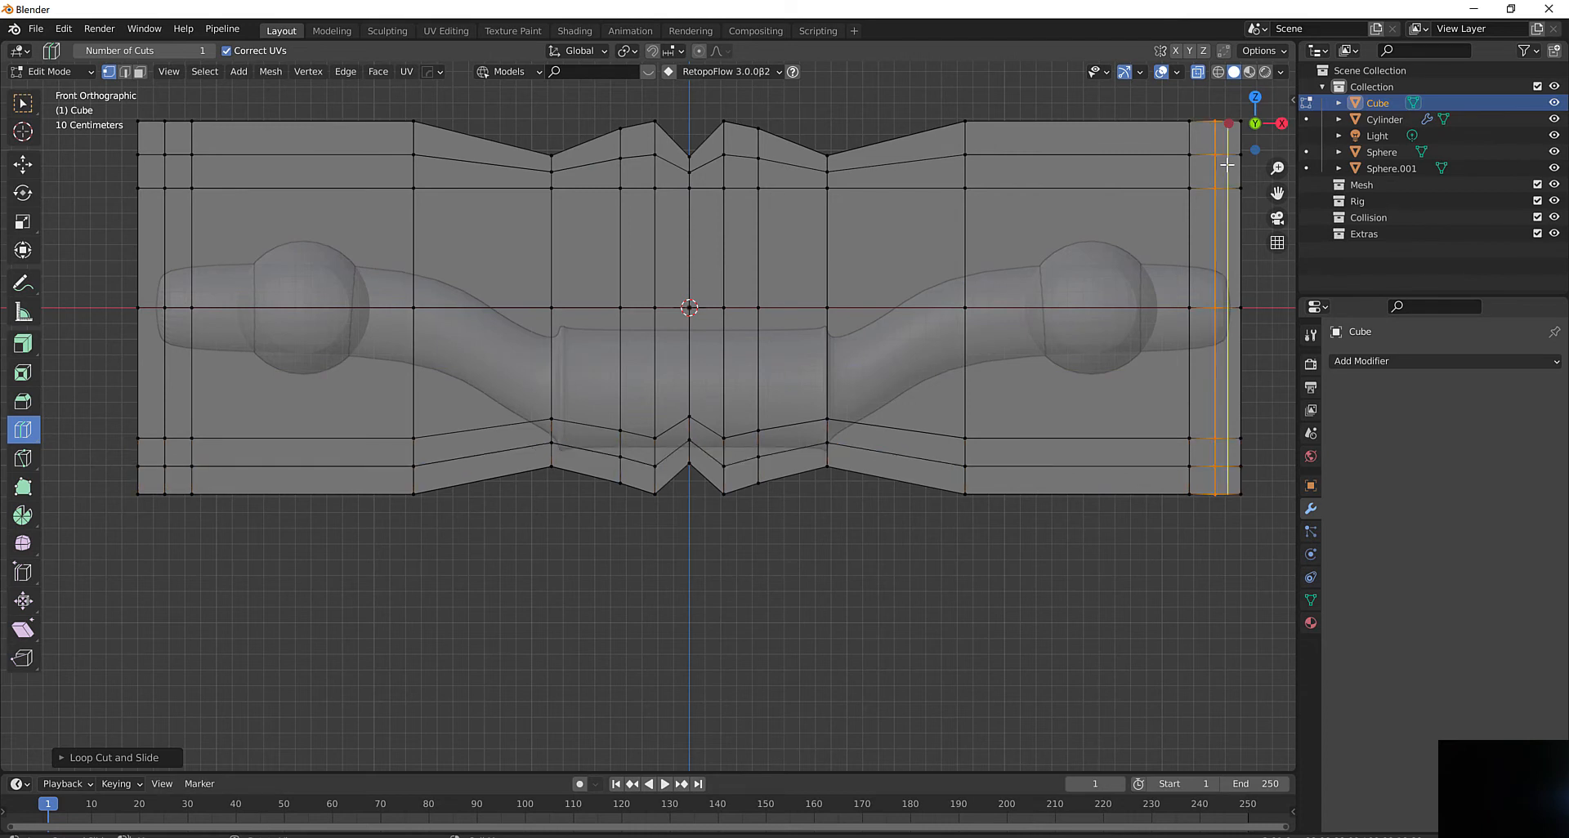
Move the top-edge vertices of the outermost inner vertical loops at both ends slightly down along Z to form notches
{"action": "left_click", "coordinate": [22, 106]}
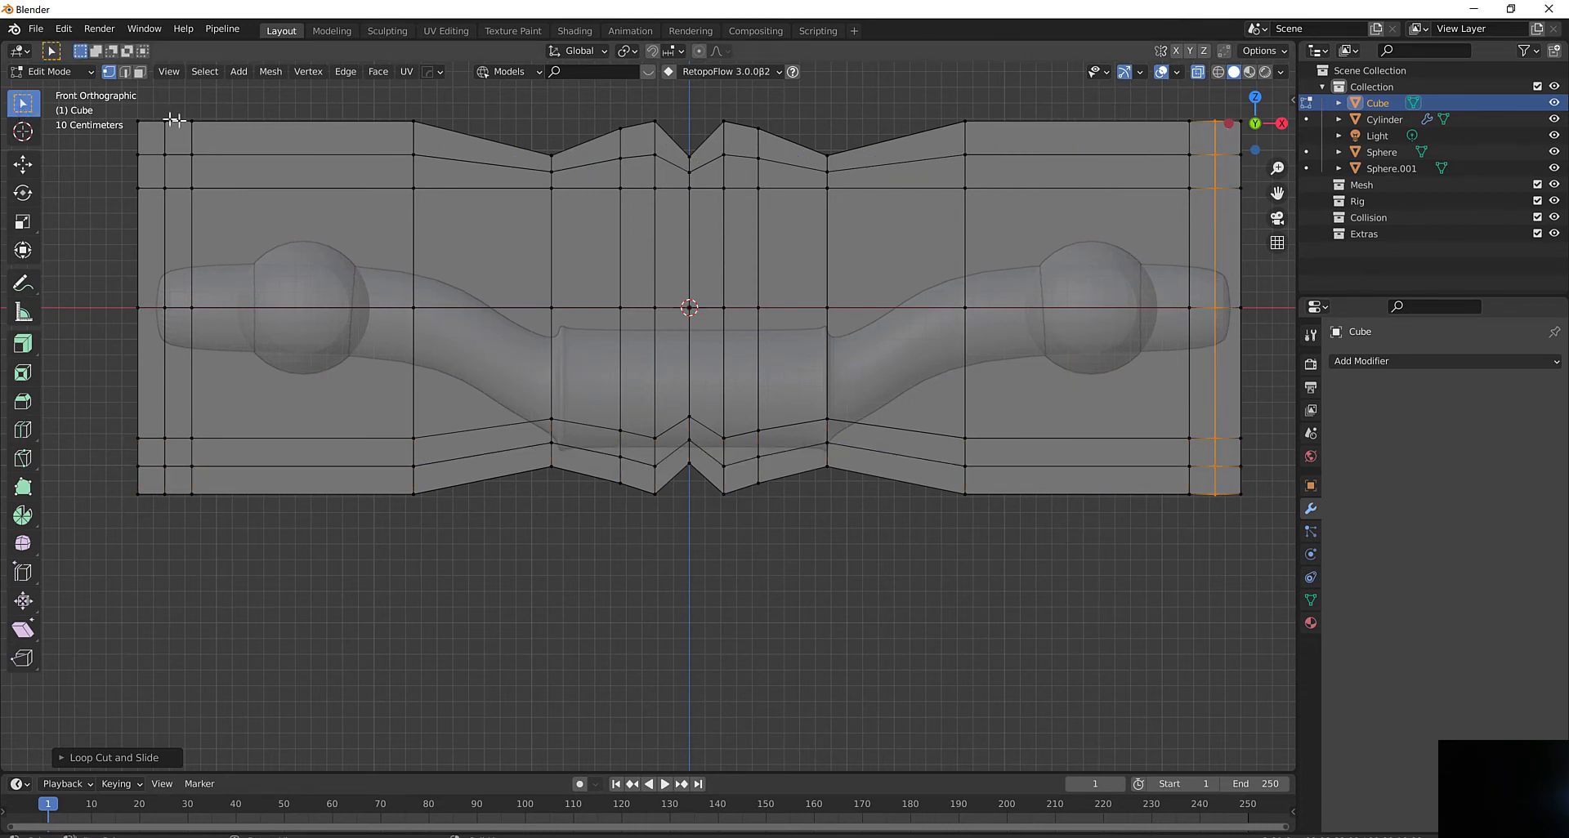
{"action": "middle_click_drag", "start_coordinate": [151, 117], "coordinate": [298, 172], "text": "shift"}
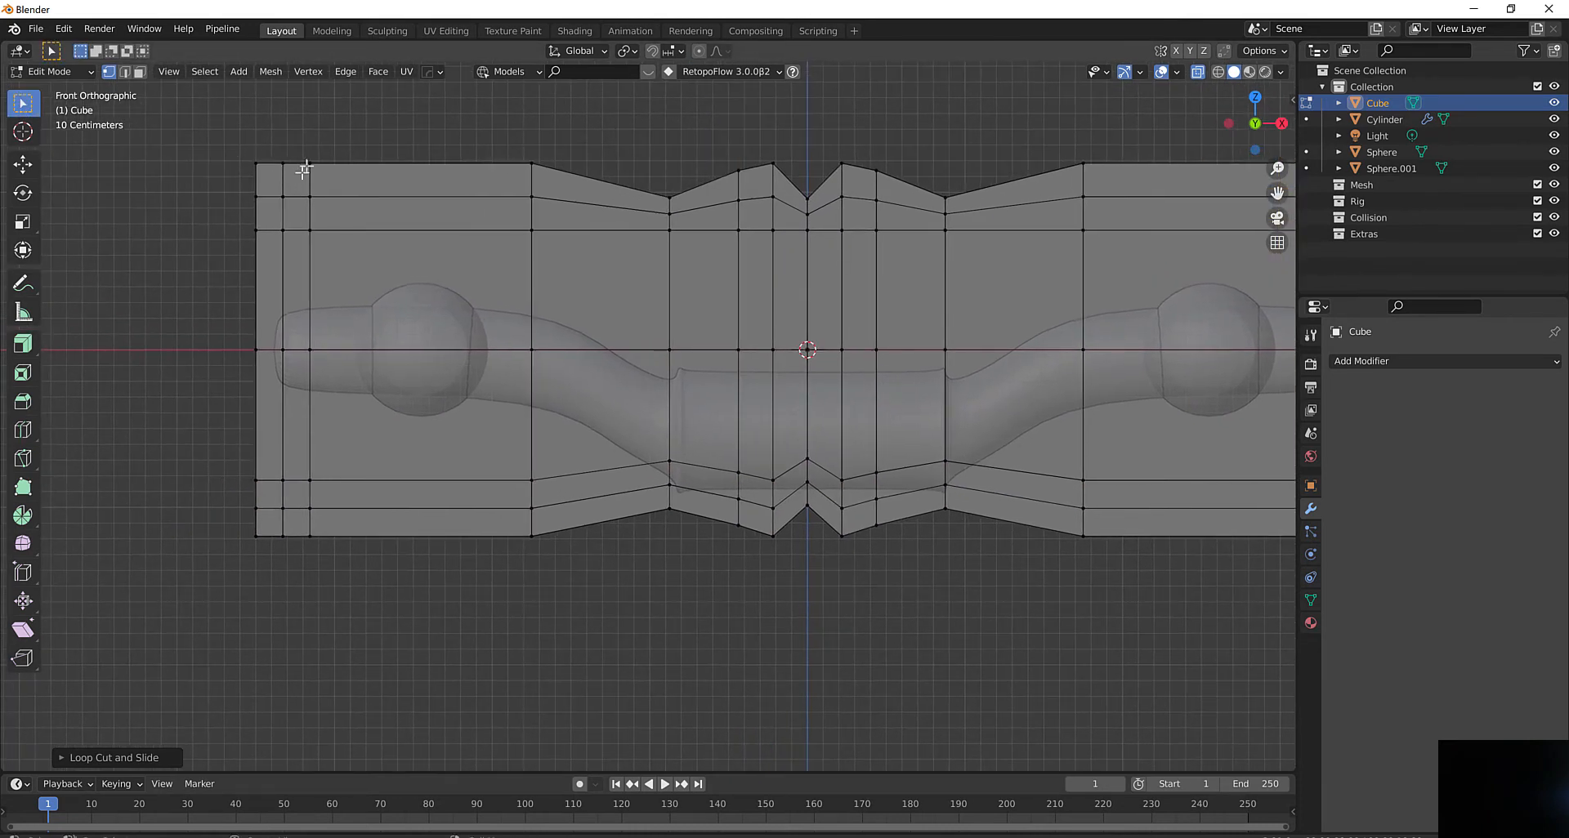
{"action": "left_click", "coordinate": [285, 165]}
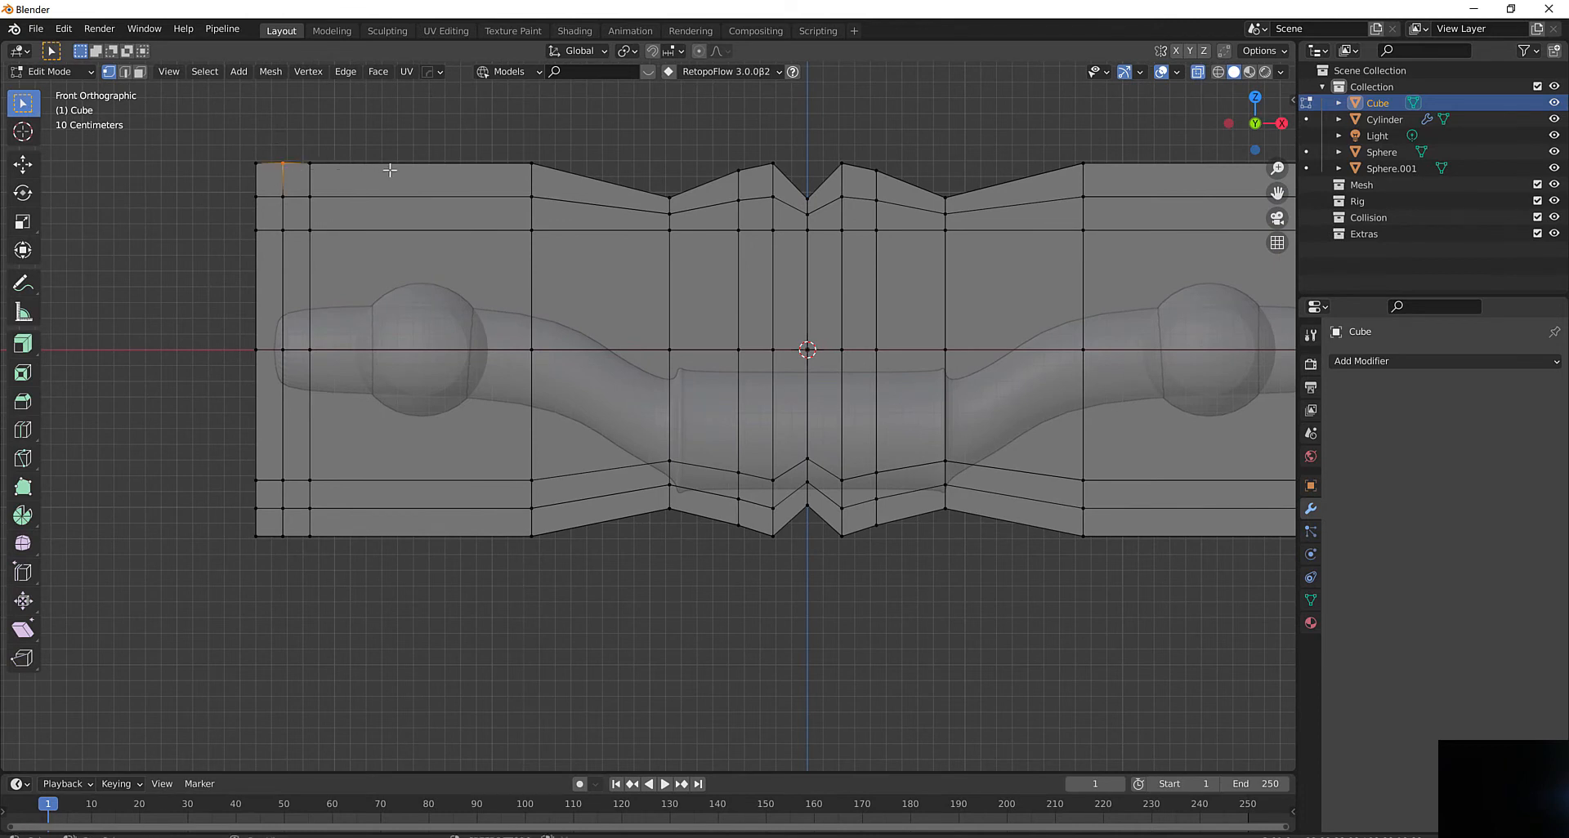
{"action": "middle_click_drag", "start_coordinate": [388, 170], "coordinate": [201, 193], "text": "shift"}
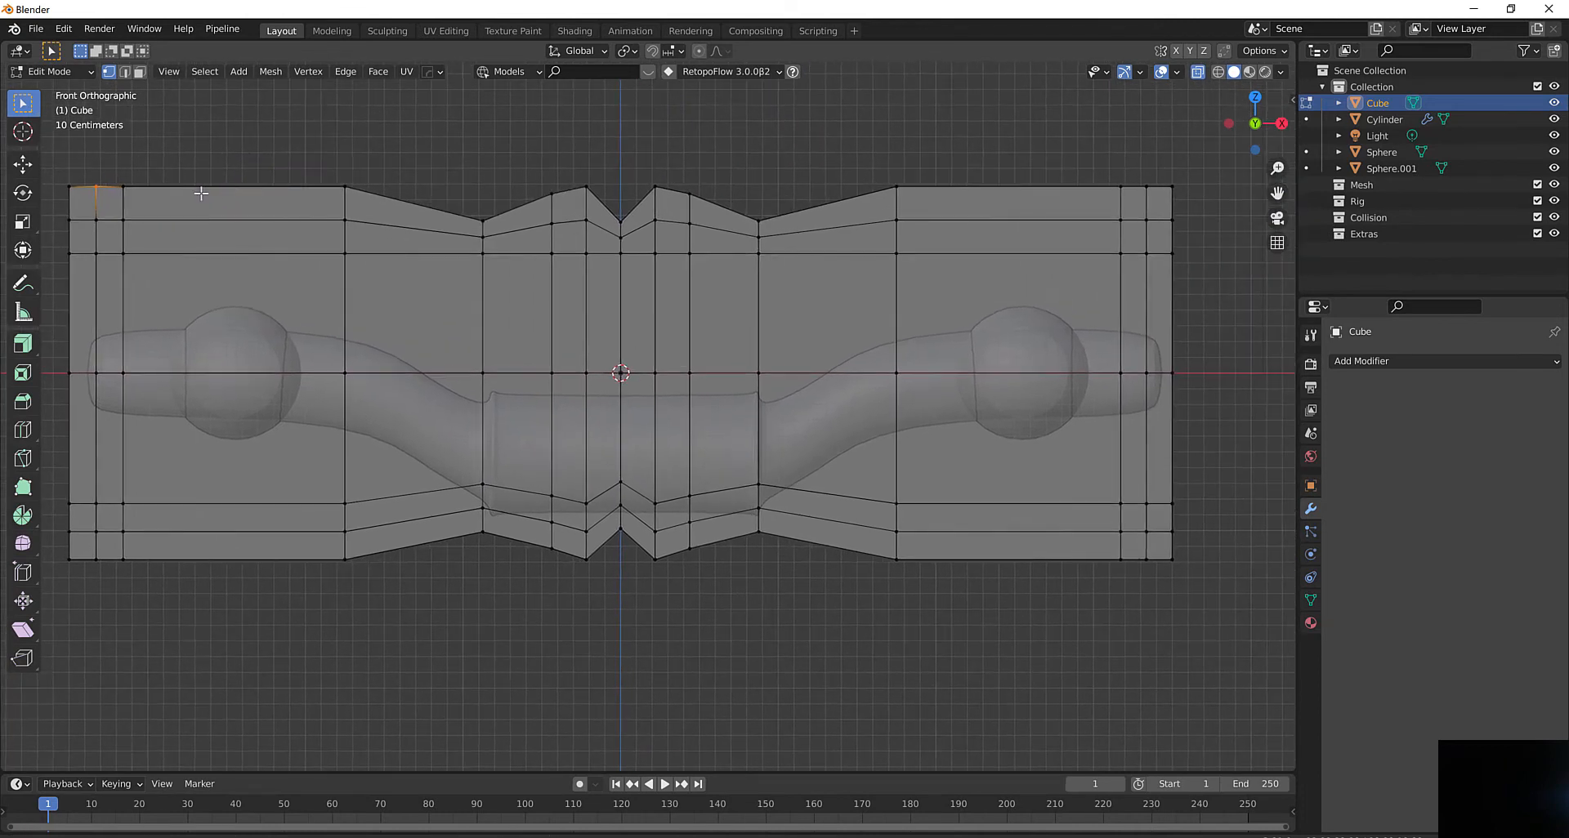
{"action": "left_click", "coordinate": [1146, 190], "text": "shift"}
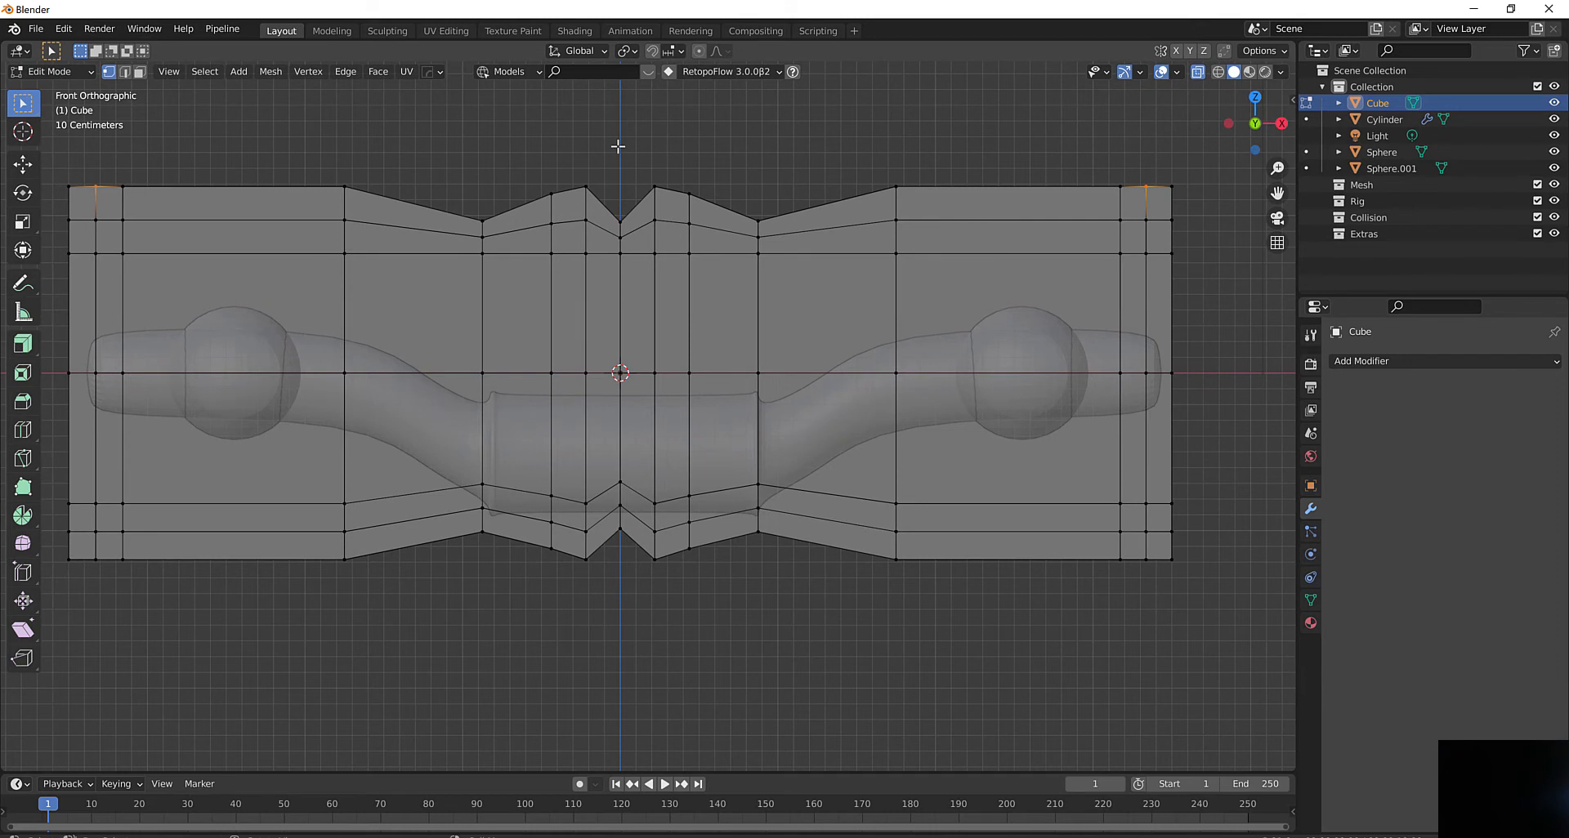
{"action": "key", "text": "g"}
{"action": "key", "text": "z"}
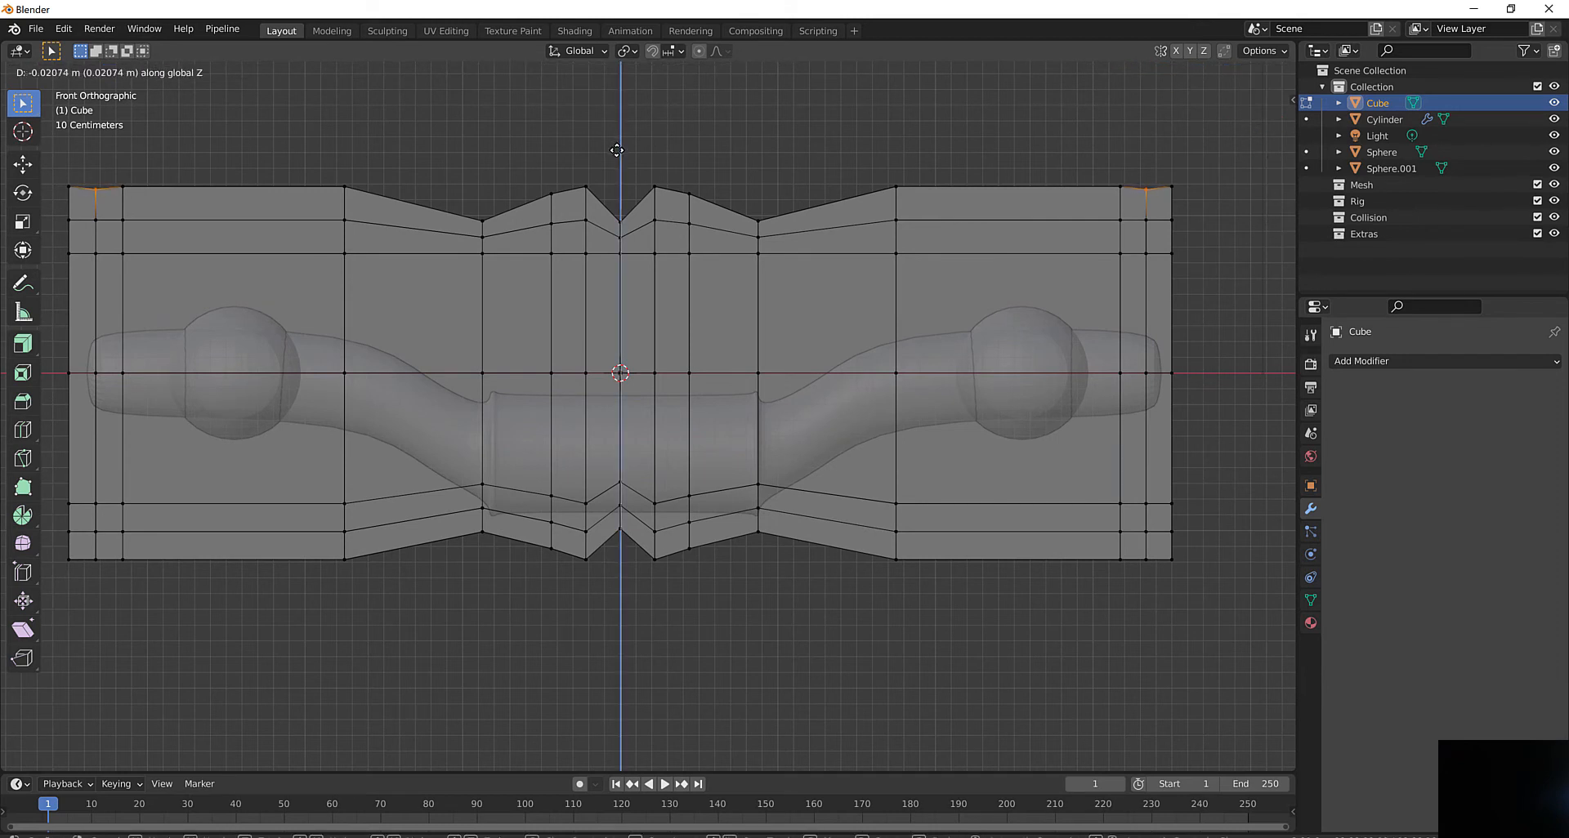
{"action": "left_click", "coordinate": [616, 157]}
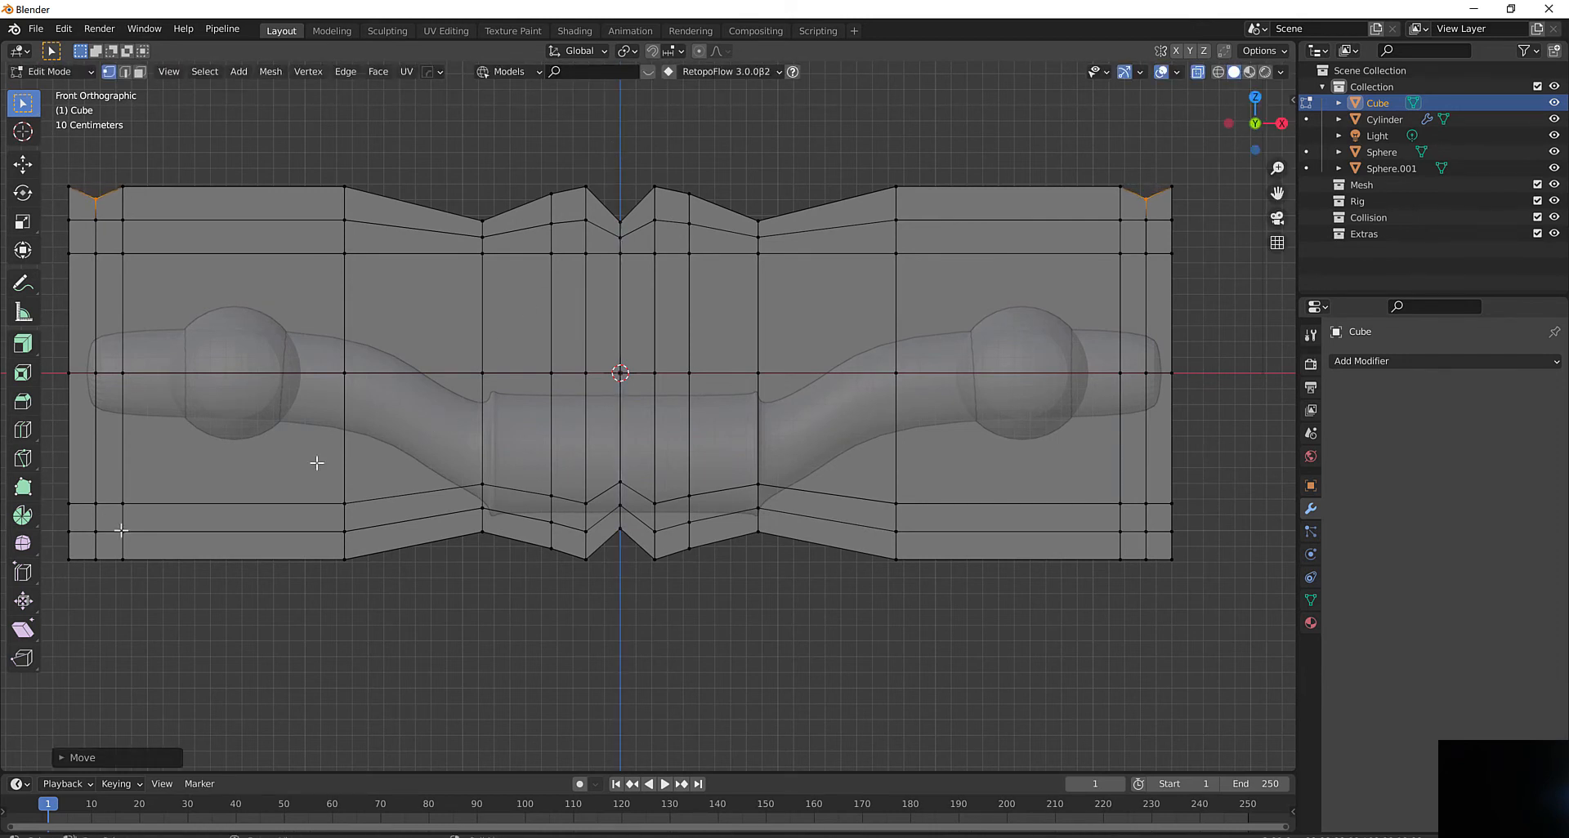
Move the matching bottom-edge vertices at both ends up about 0.06 m along Z
{"action": "left_click_drag", "start_coordinate": [115, 602], "coordinate": [80, 542]}
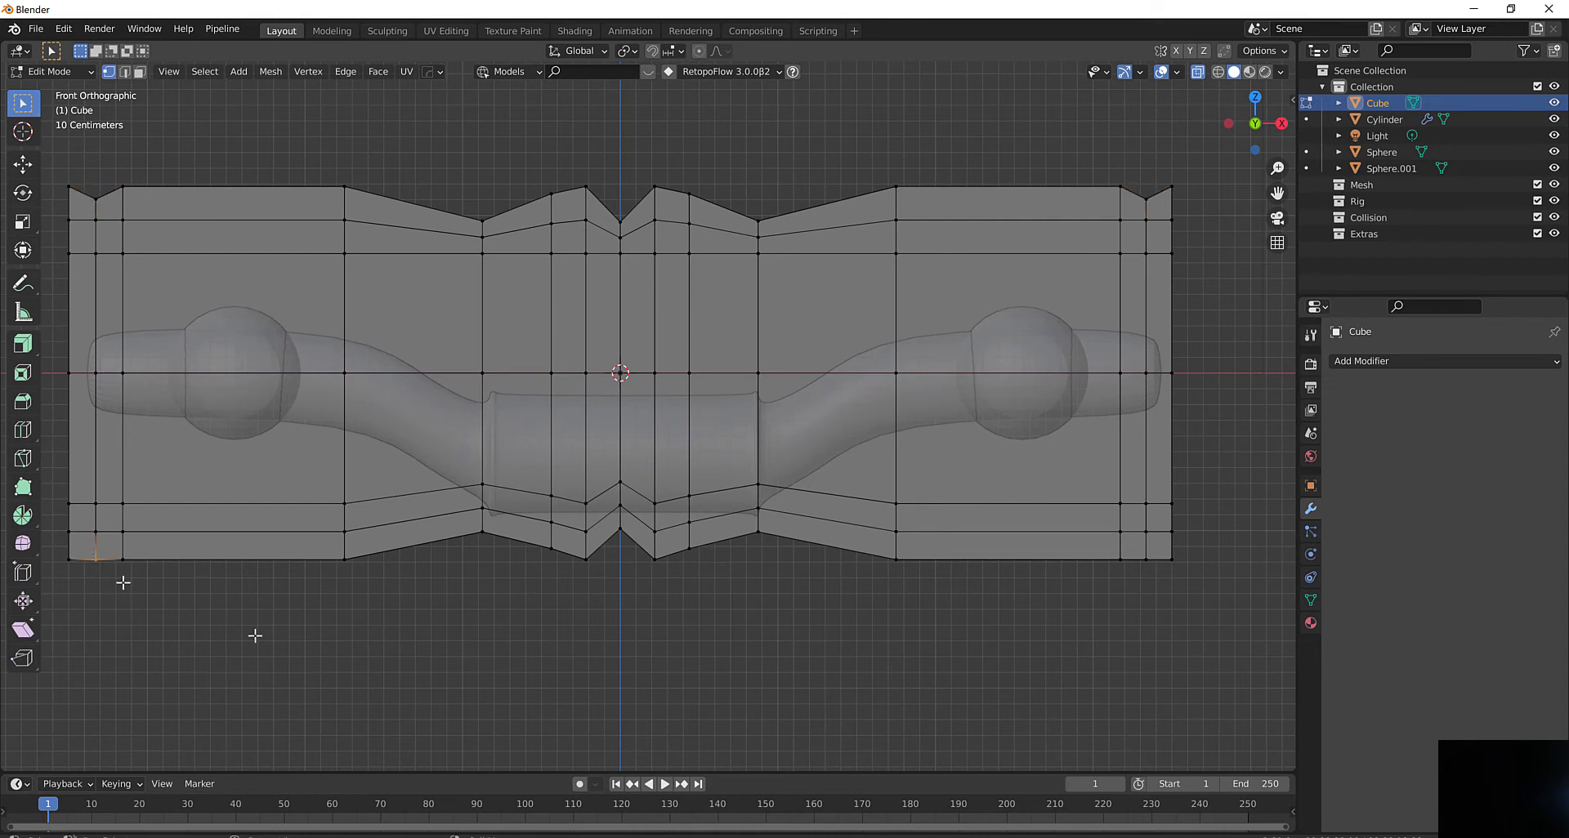
{"action": "left_click_drag", "start_coordinate": [1167, 590], "coordinate": [1130, 551]}
{"action": "key", "text": "g"}
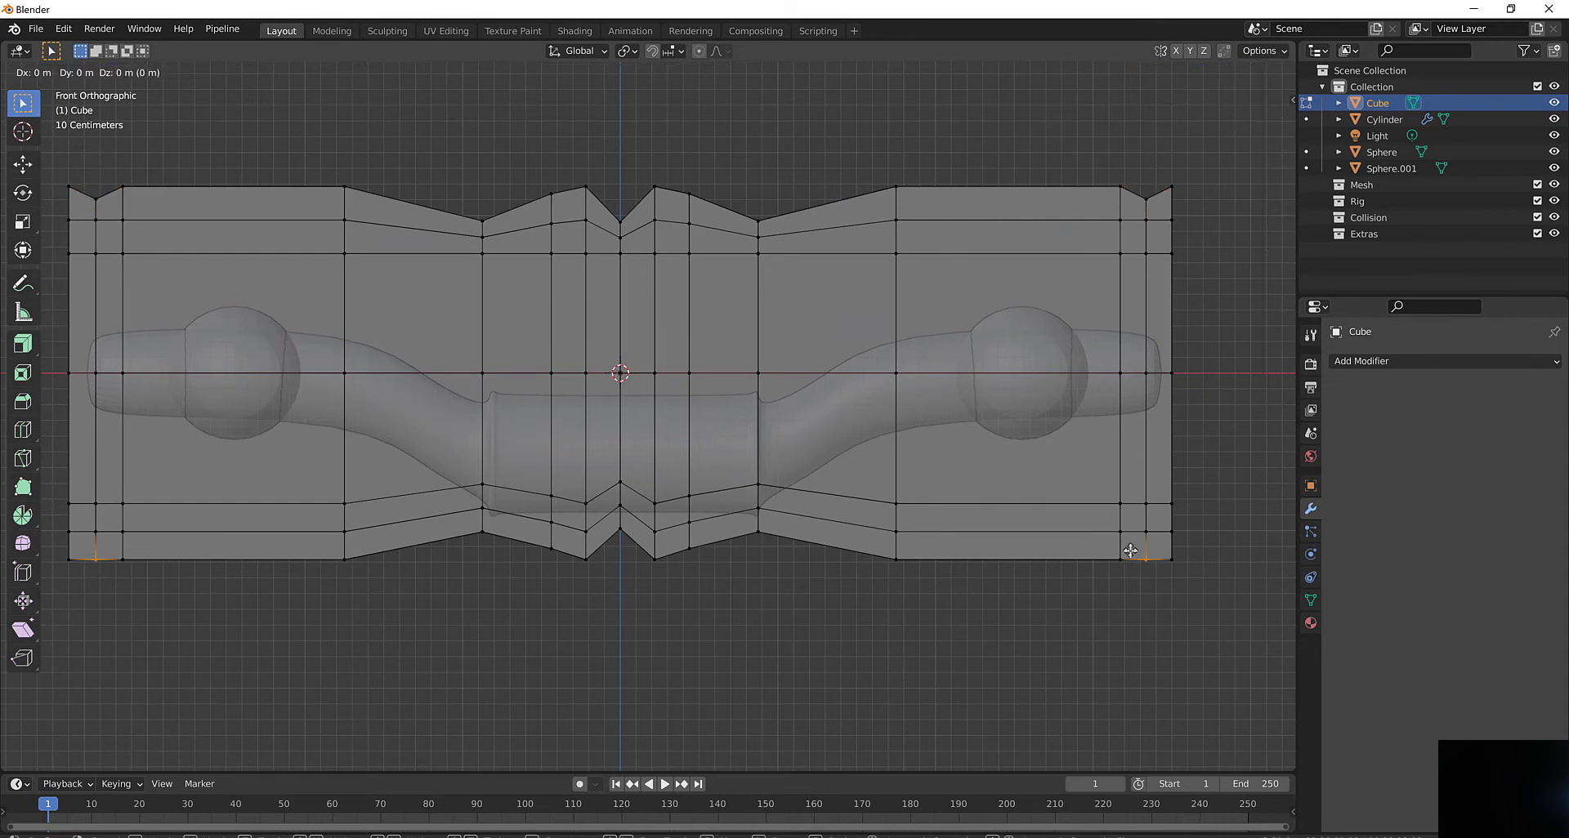
{"action": "key", "text": "z"}
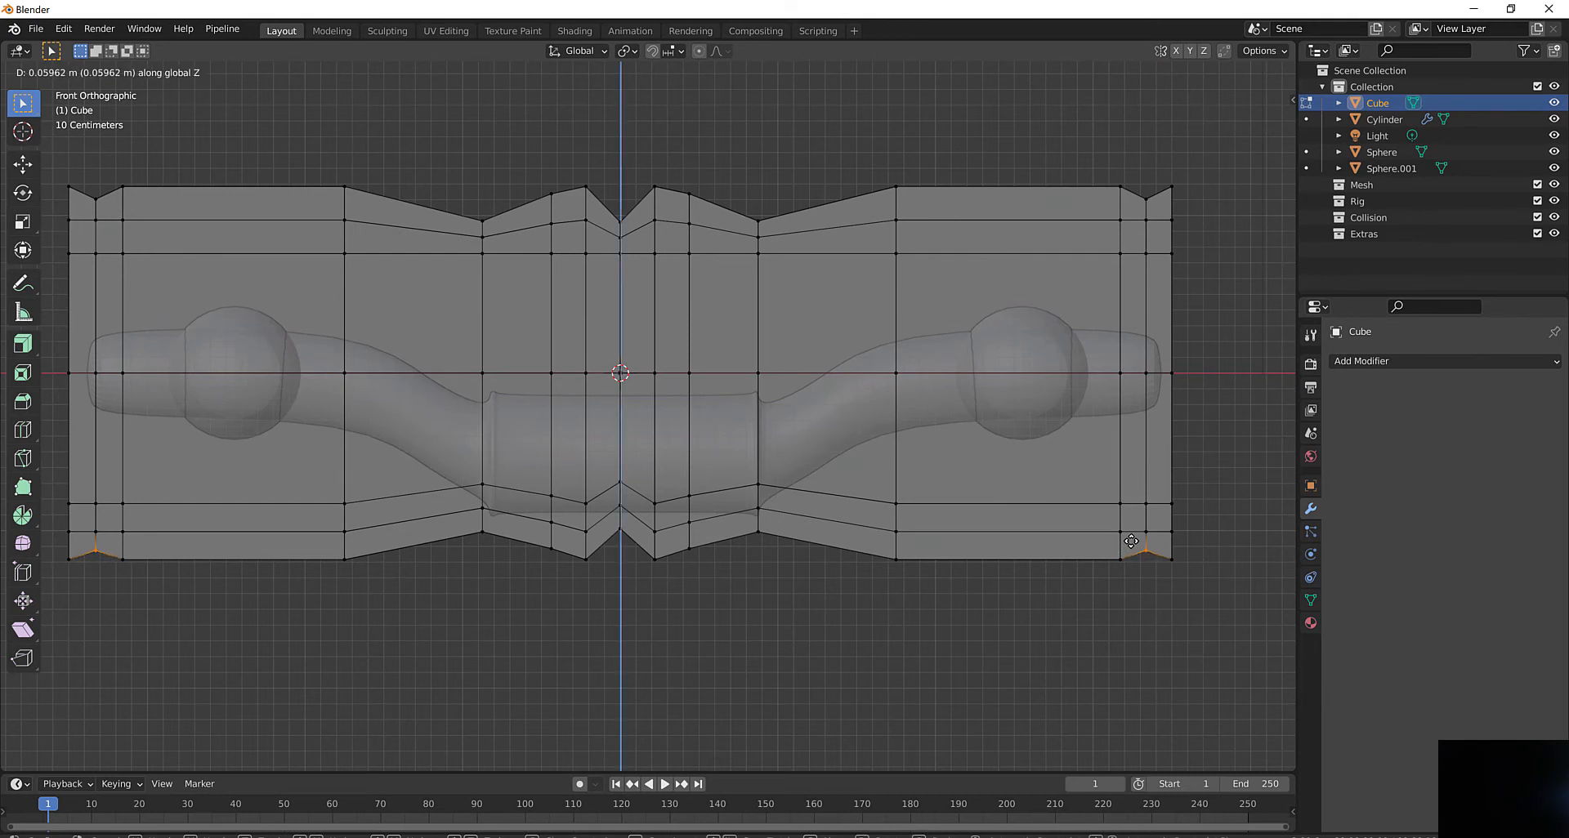
{"action": "left_click", "coordinate": [1131, 540]}
Move the left edge's vertices just below the upper corner and just above the lower corner inward about 0.06 m along X
{"action": "middle_click_drag", "start_coordinate": [148, 274], "coordinate": [268, 283], "text": "shift"}
{"action": "left_click_drag", "start_coordinate": [170, 217], "coordinate": [194, 240]}
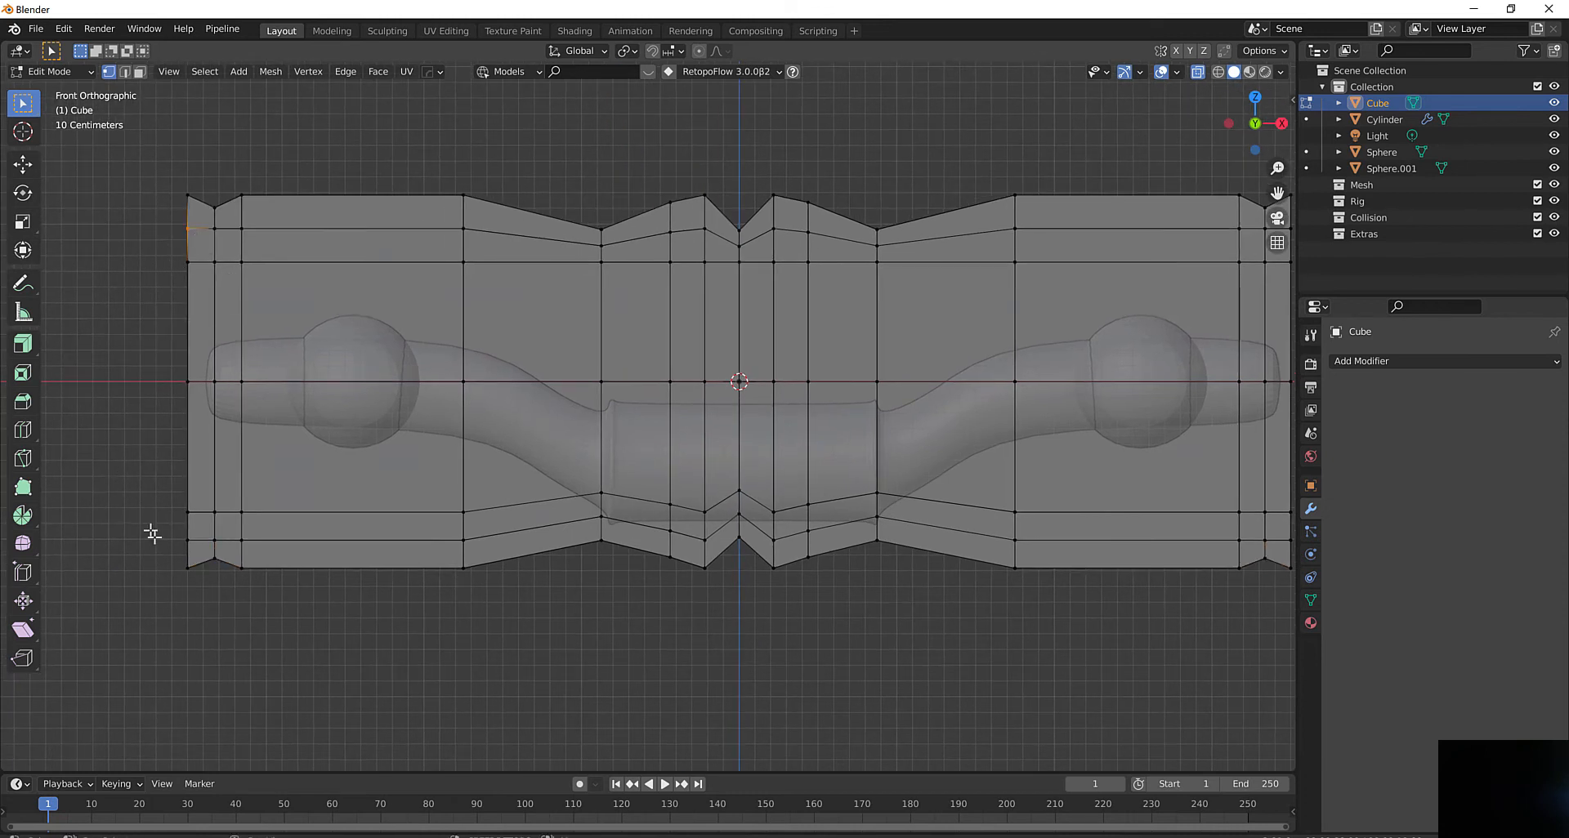
{"action": "left_click_drag", "start_coordinate": [181, 535], "coordinate": [200, 546], "text": "shift"}
{"action": "key", "text": "g"}
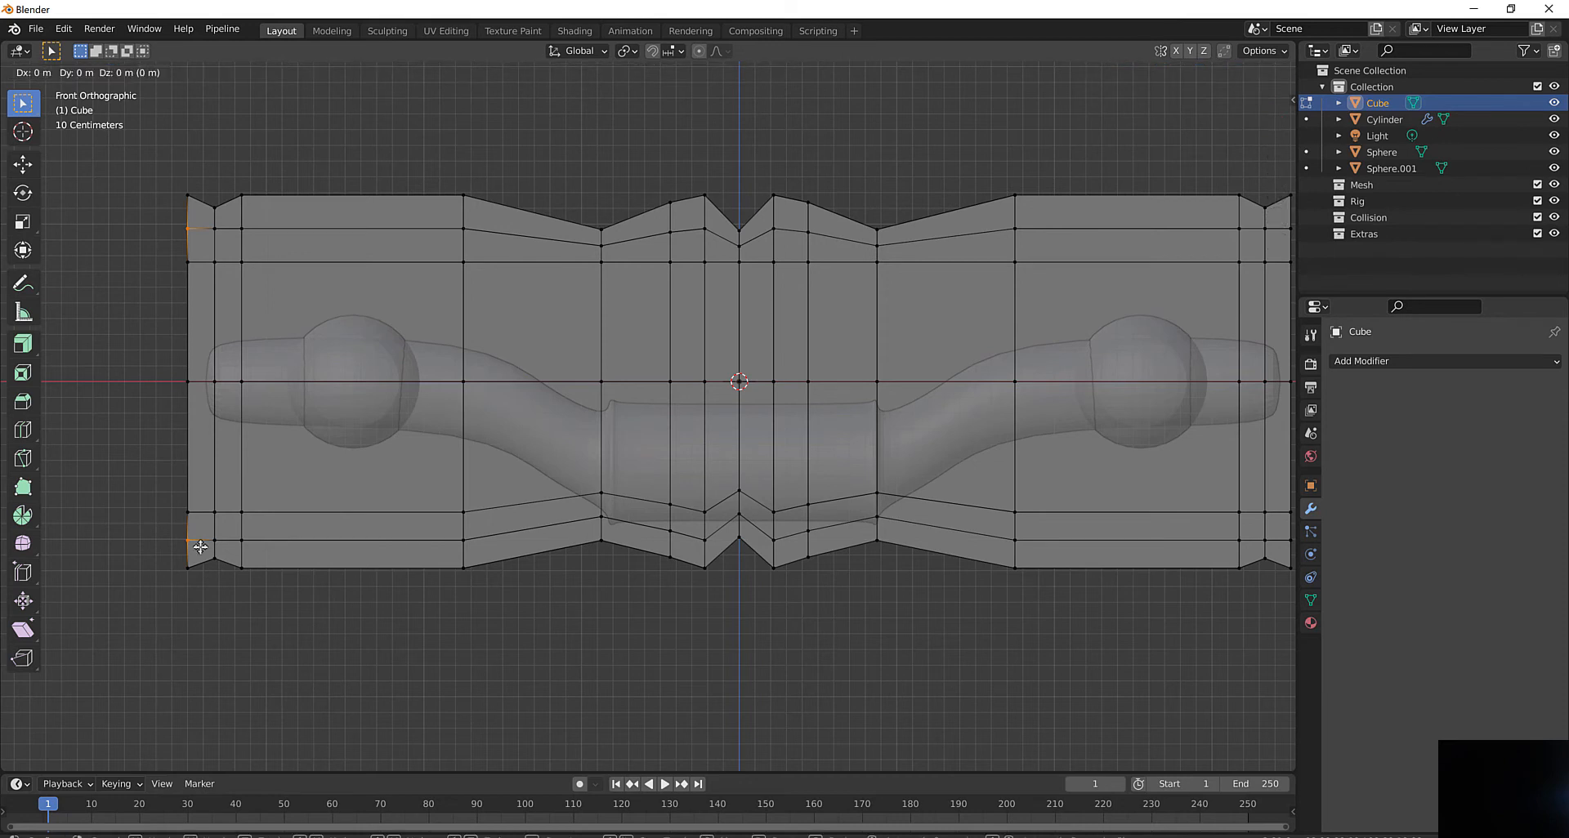
{"action": "key", "text": "x"}
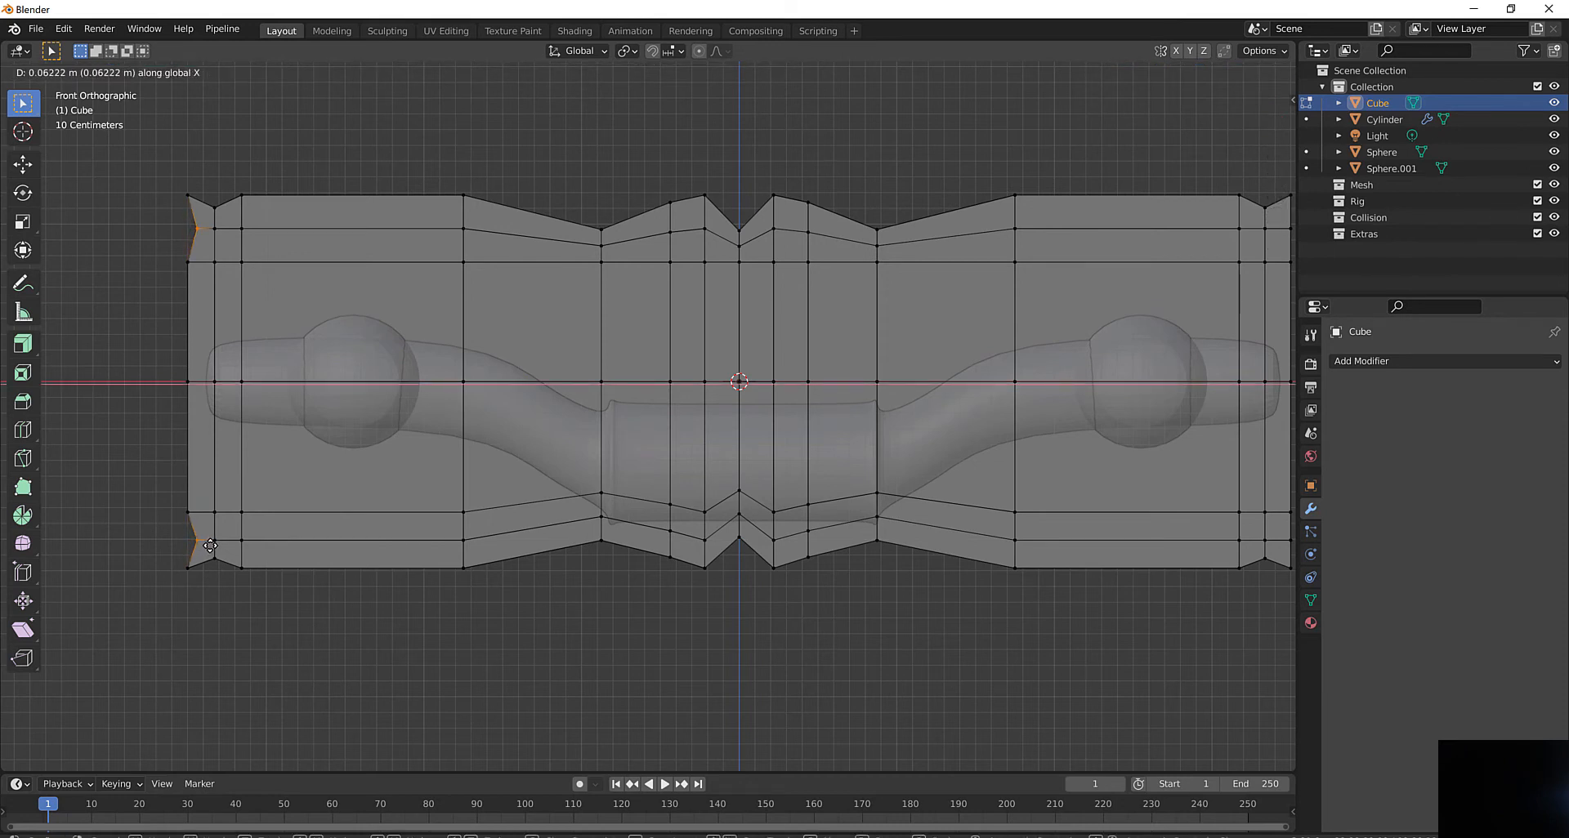
{"action": "left_click", "coordinate": [210, 546]}
Move the right edge's vertices nearest the upper and lower corners inward about 0.07 m along X
{"action": "middle_click_drag", "start_coordinate": [449, 453], "coordinate": [154, 474], "text": "shift"}
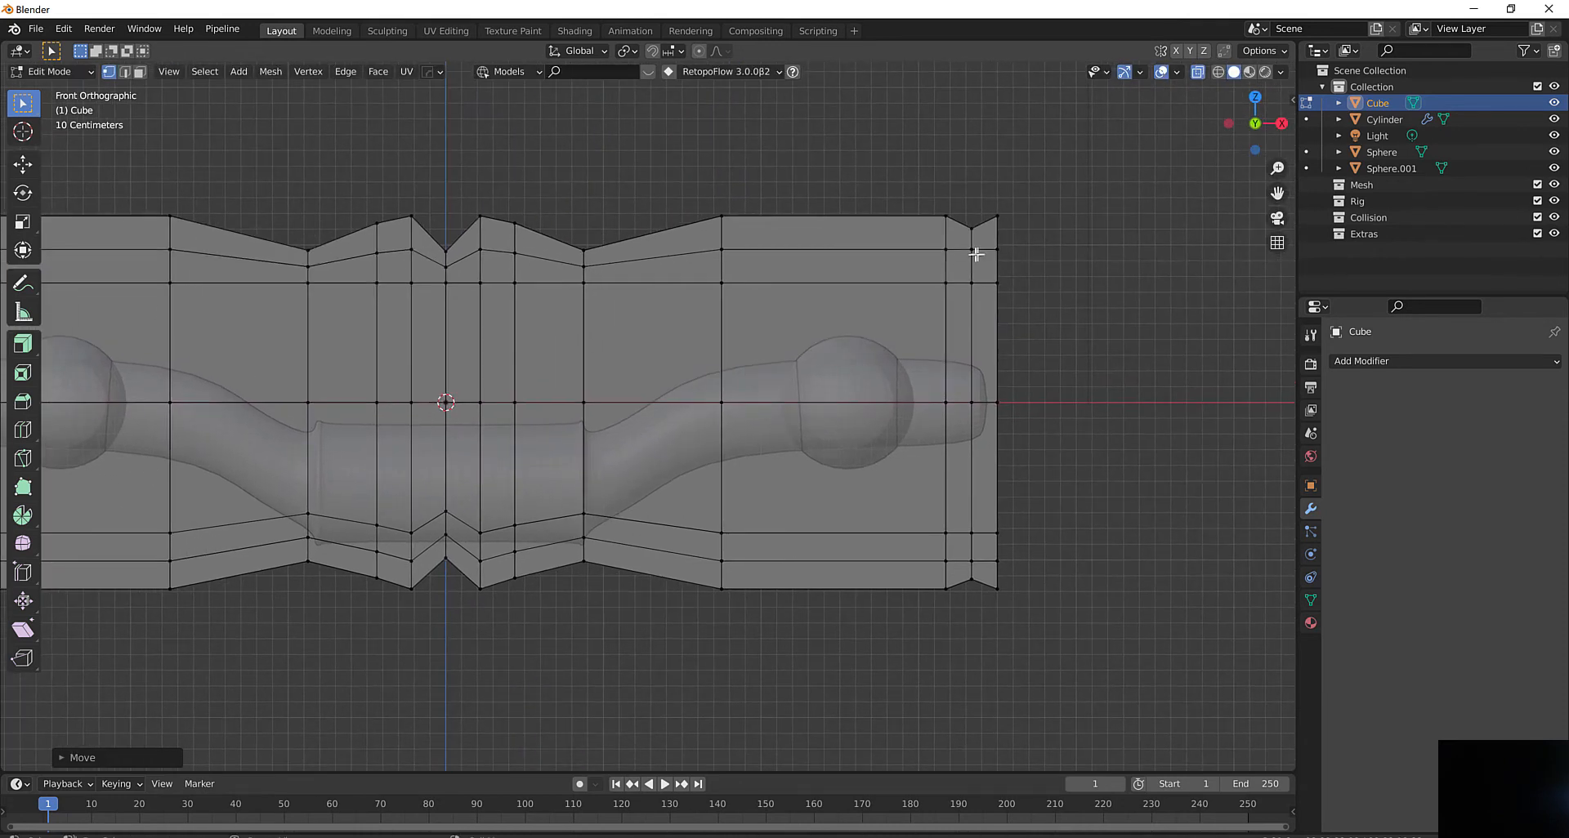
{"action": "left_click_drag", "start_coordinate": [1034, 232], "coordinate": [984, 266]}
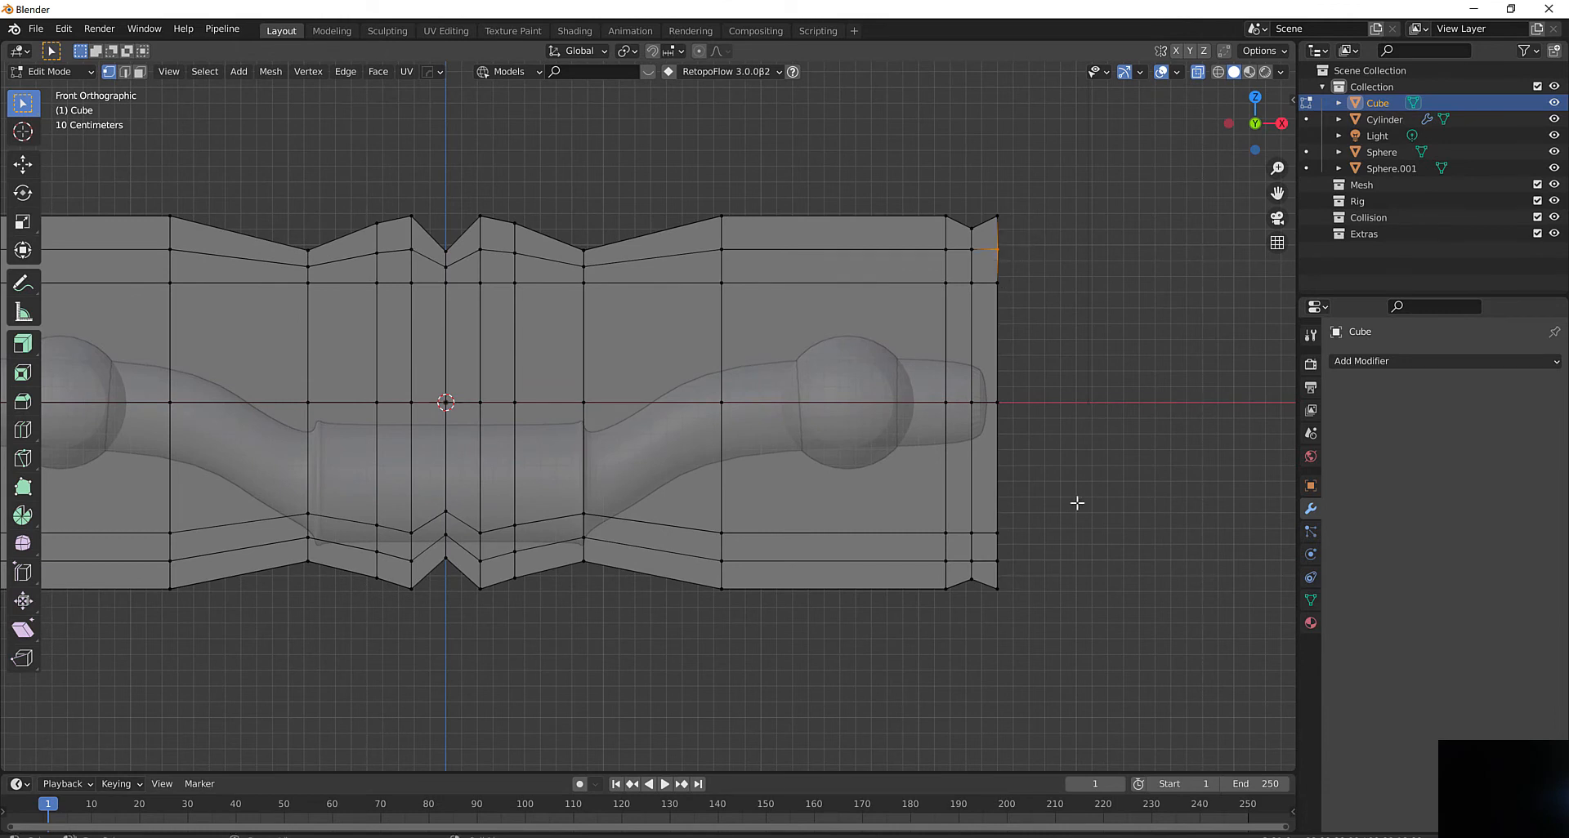
{"action": "left_click", "coordinate": [992, 567], "text": "shift"}
{"action": "key", "text": "g"}
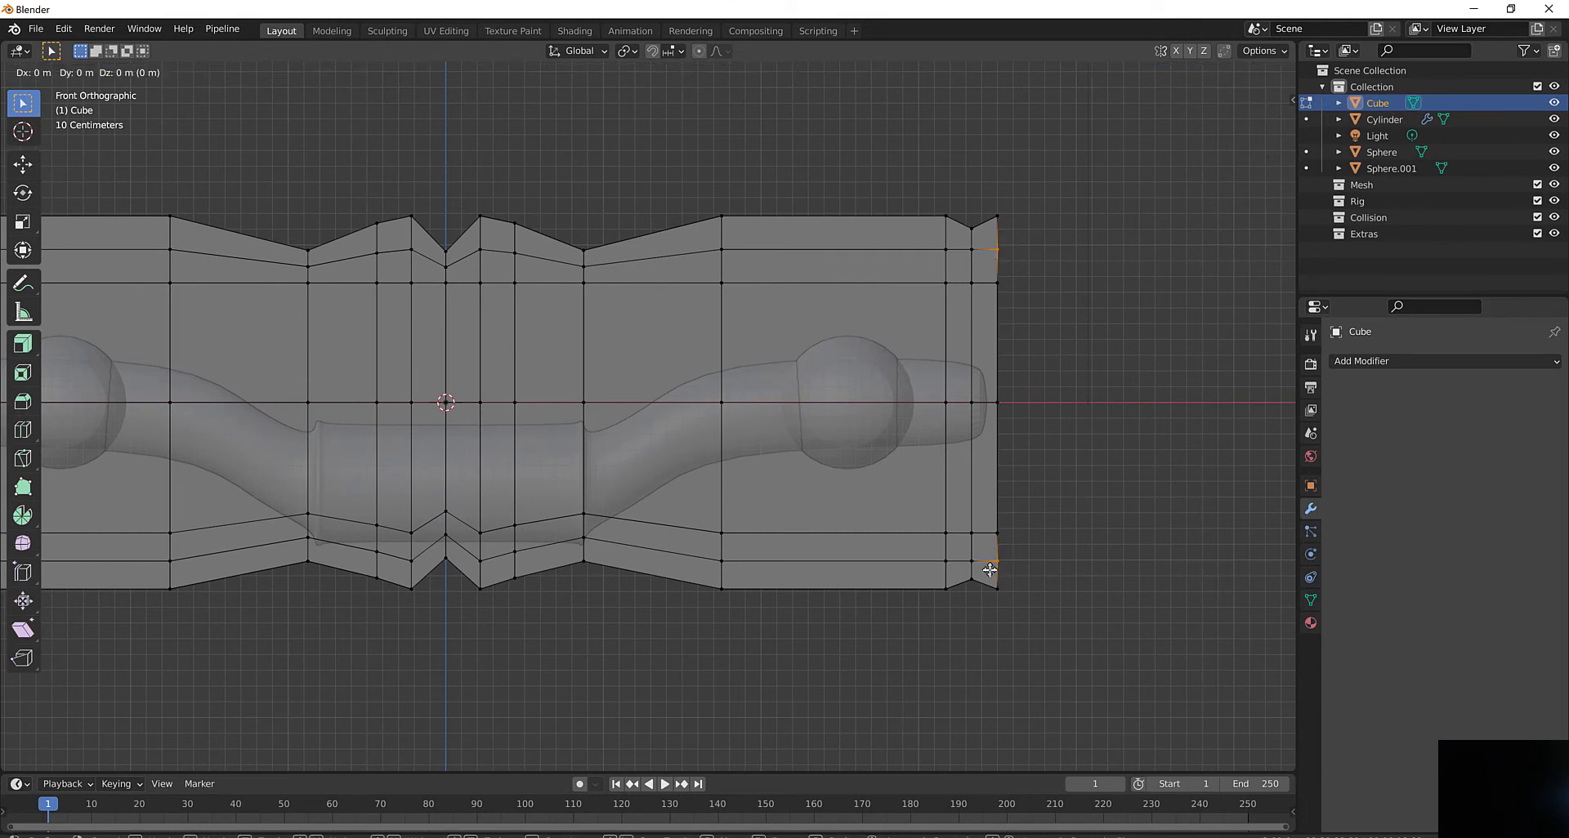
{"action": "key", "text": "x"}
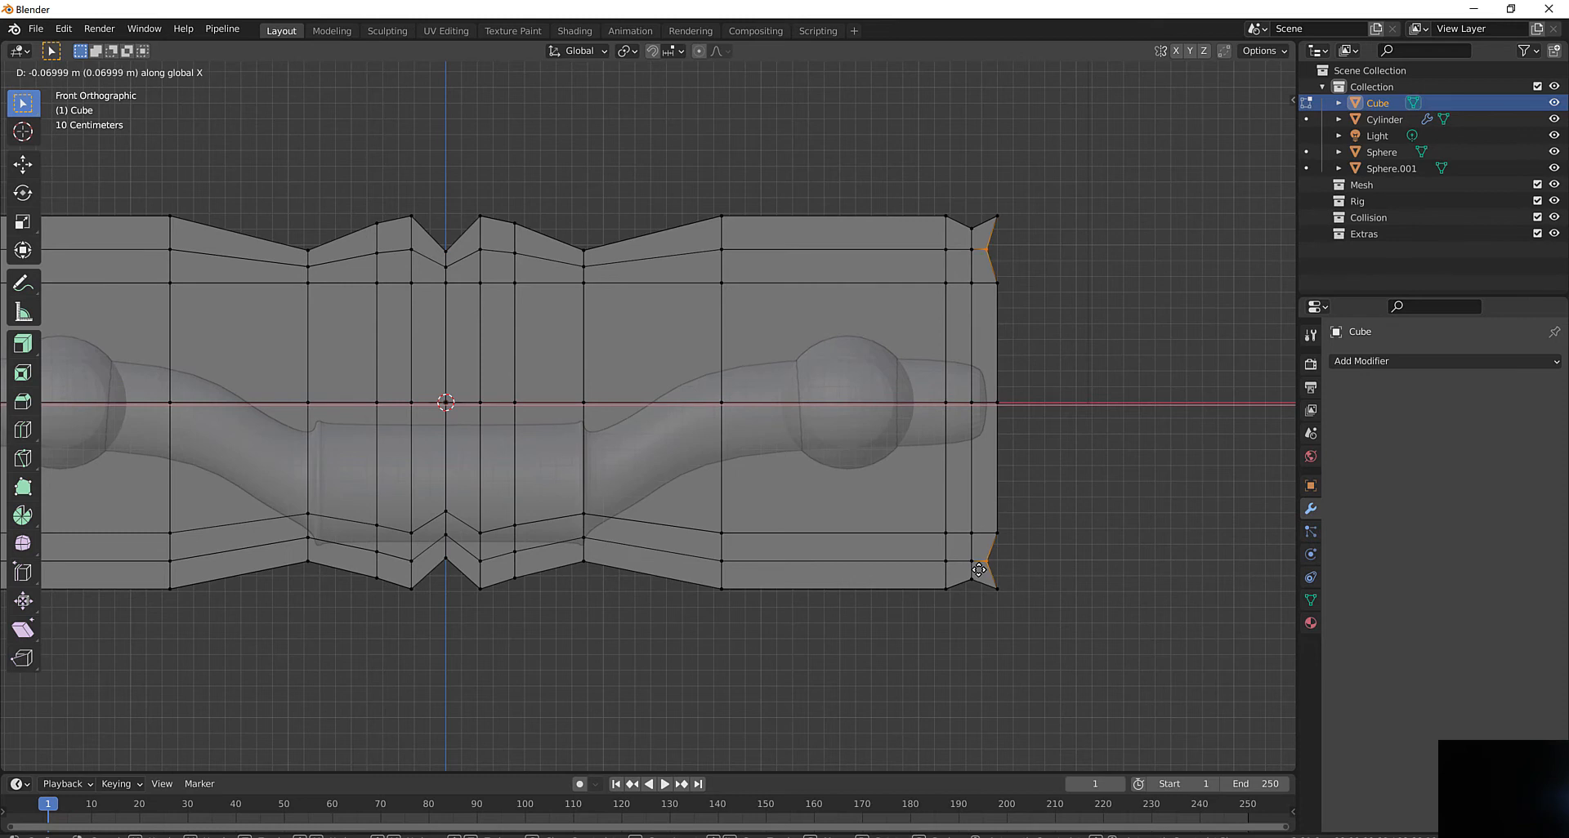
{"action": "left_click", "coordinate": [982, 569]}
Examine the notched plate from an angle in Object Mode with X-ray off, and return to Edit Mode
{"action": "scroll", "coordinate": [1066, 514], "scroll_direction": "down", "scroll_amount": 2}
{"action": "middle_click_drag", "start_coordinate": [1060, 484], "coordinate": [1003, 490]}
{"action": "scroll", "coordinate": [1003, 490], "scroll_direction": "up", "scroll_amount": 2}
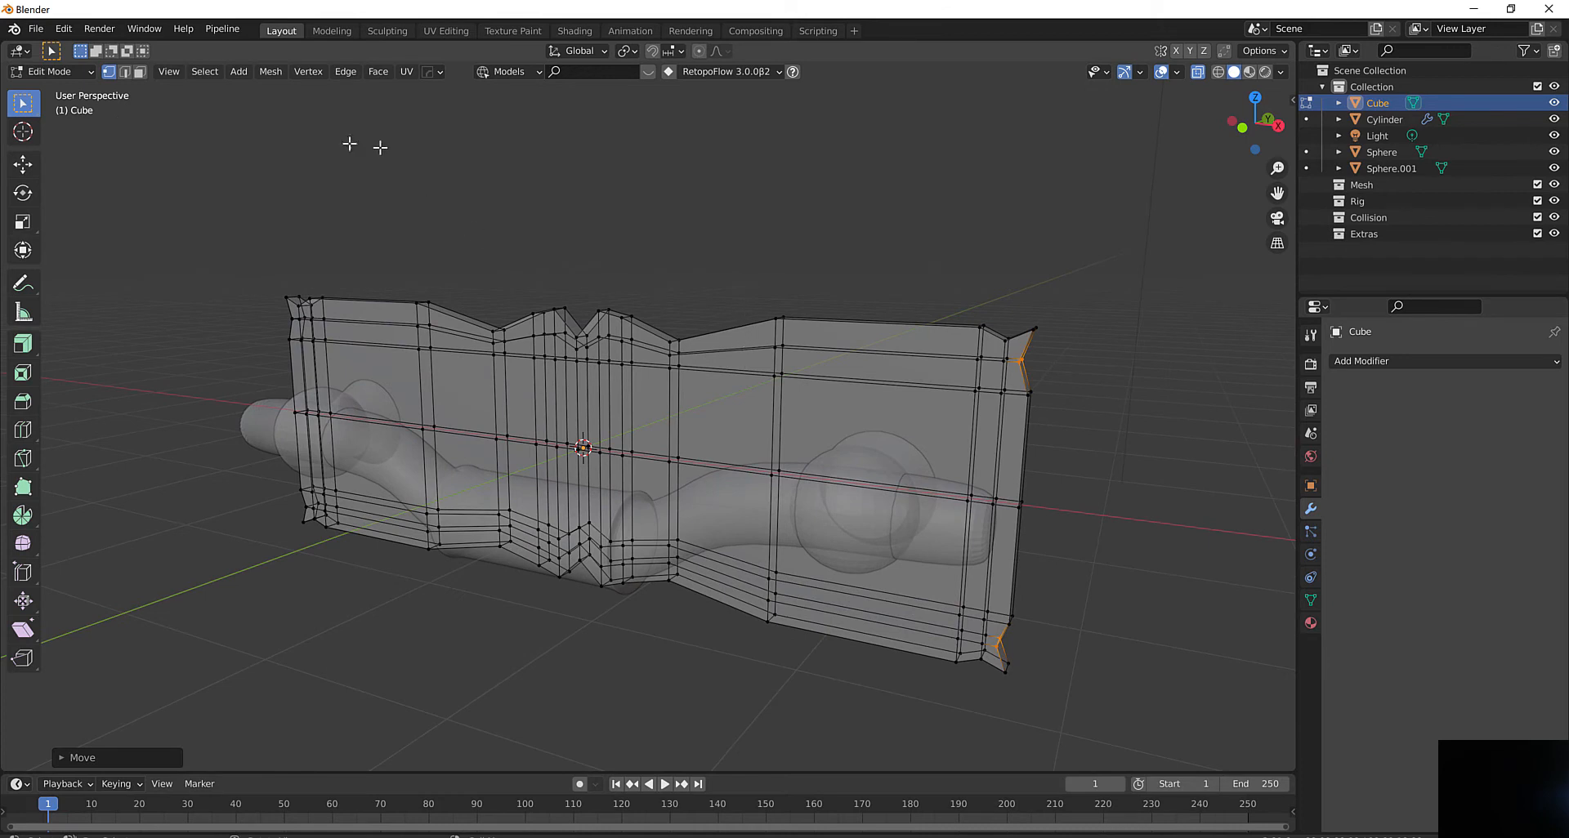
{"action": "left_click", "coordinate": [71, 72]}
{"action": "left_click", "coordinate": [77, 84]}
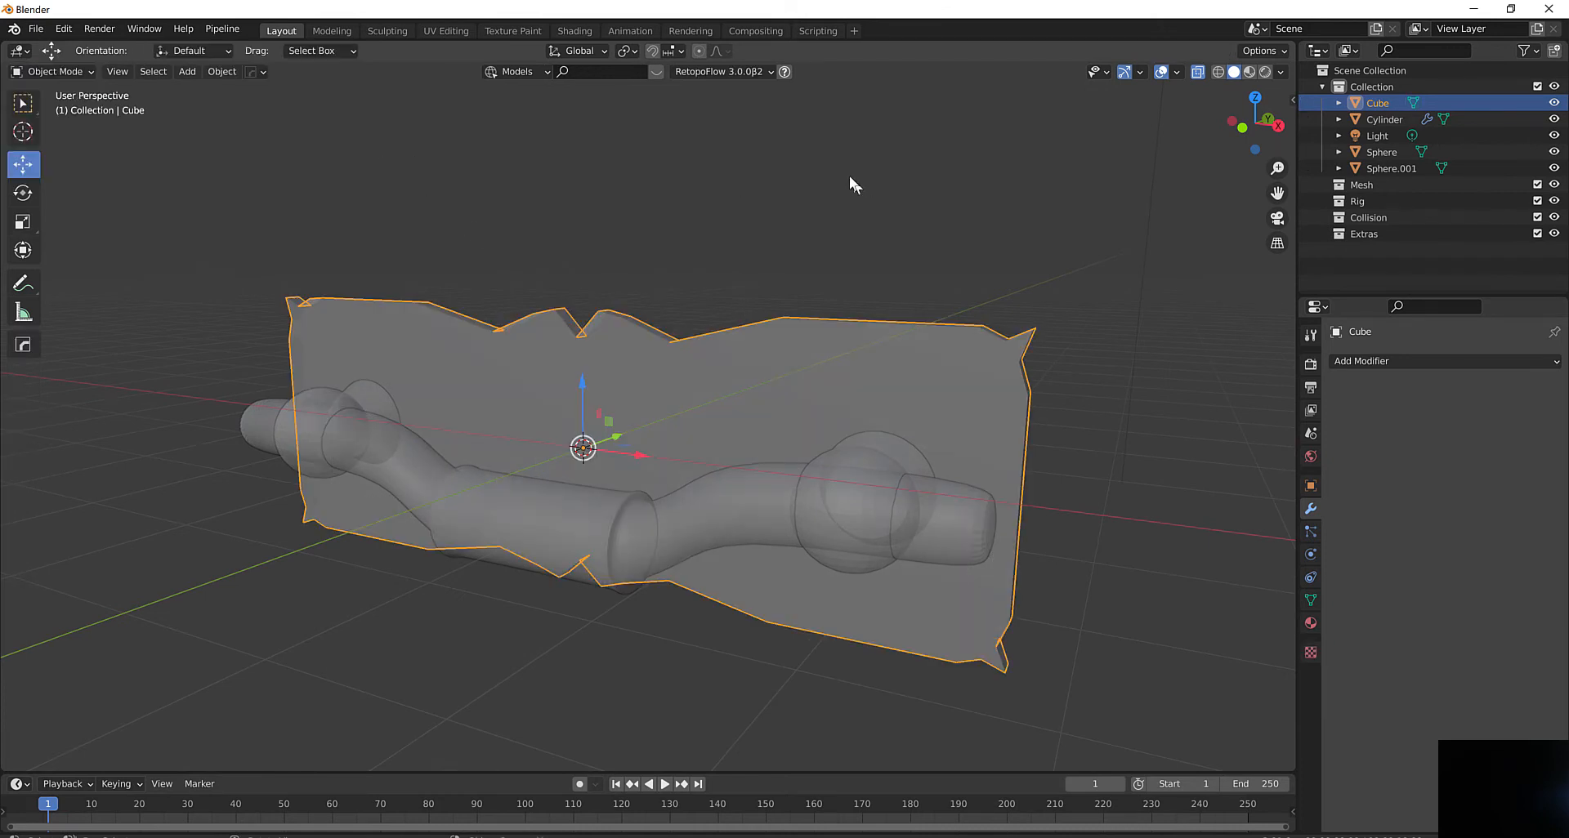
{"action": "mouse_move", "coordinate": [992, 274]}
{"action": "middle_mouse_down"}
{"action": "mouse_move", "coordinate": [954, 277]}
{"action": "mouse_move", "coordinate": [1028, 267]}
{"action": "mouse_move", "coordinate": [978, 273]}
{"action": "middle_mouse_up"}
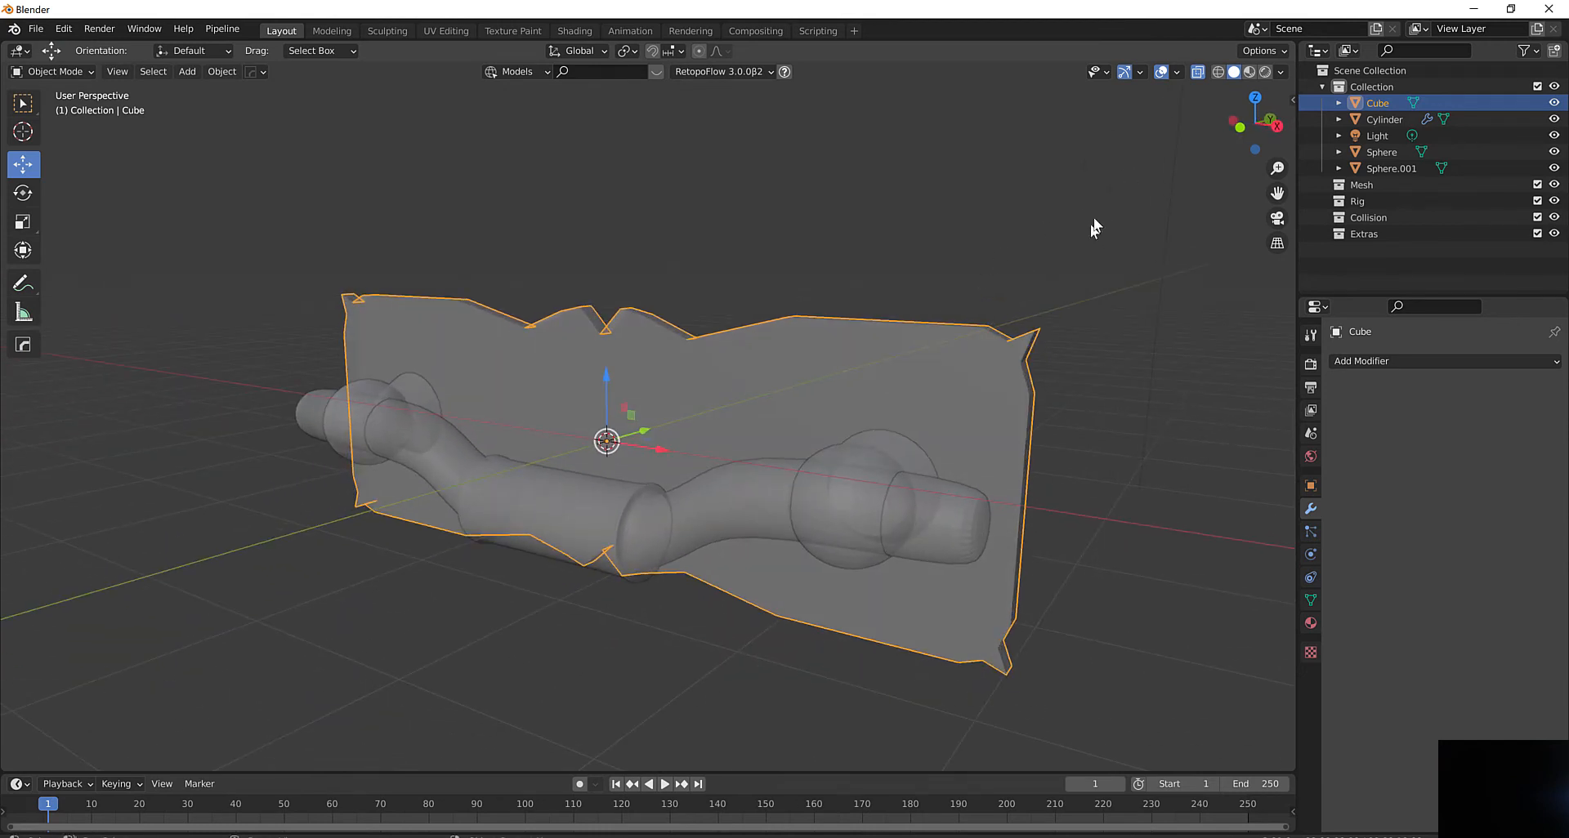
{"action": "left_click", "coordinate": [1198, 72]}
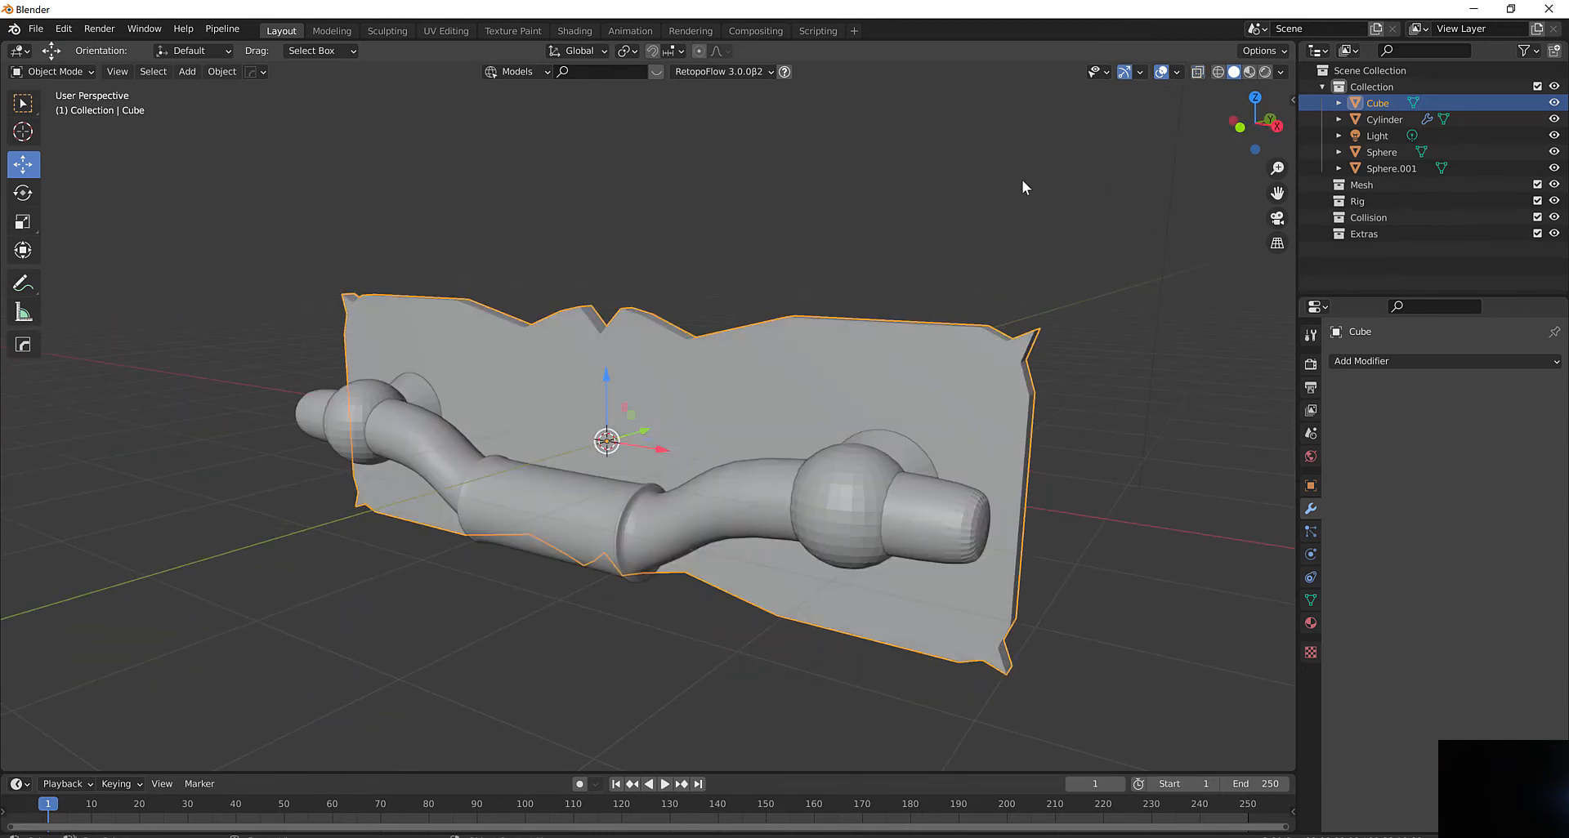
{"action": "left_click", "coordinate": [1022, 178]}
{"action": "middle_click_drag", "start_coordinate": [1018, 184], "coordinate": [939, 247]}
{"action": "left_click", "coordinate": [907, 375]}
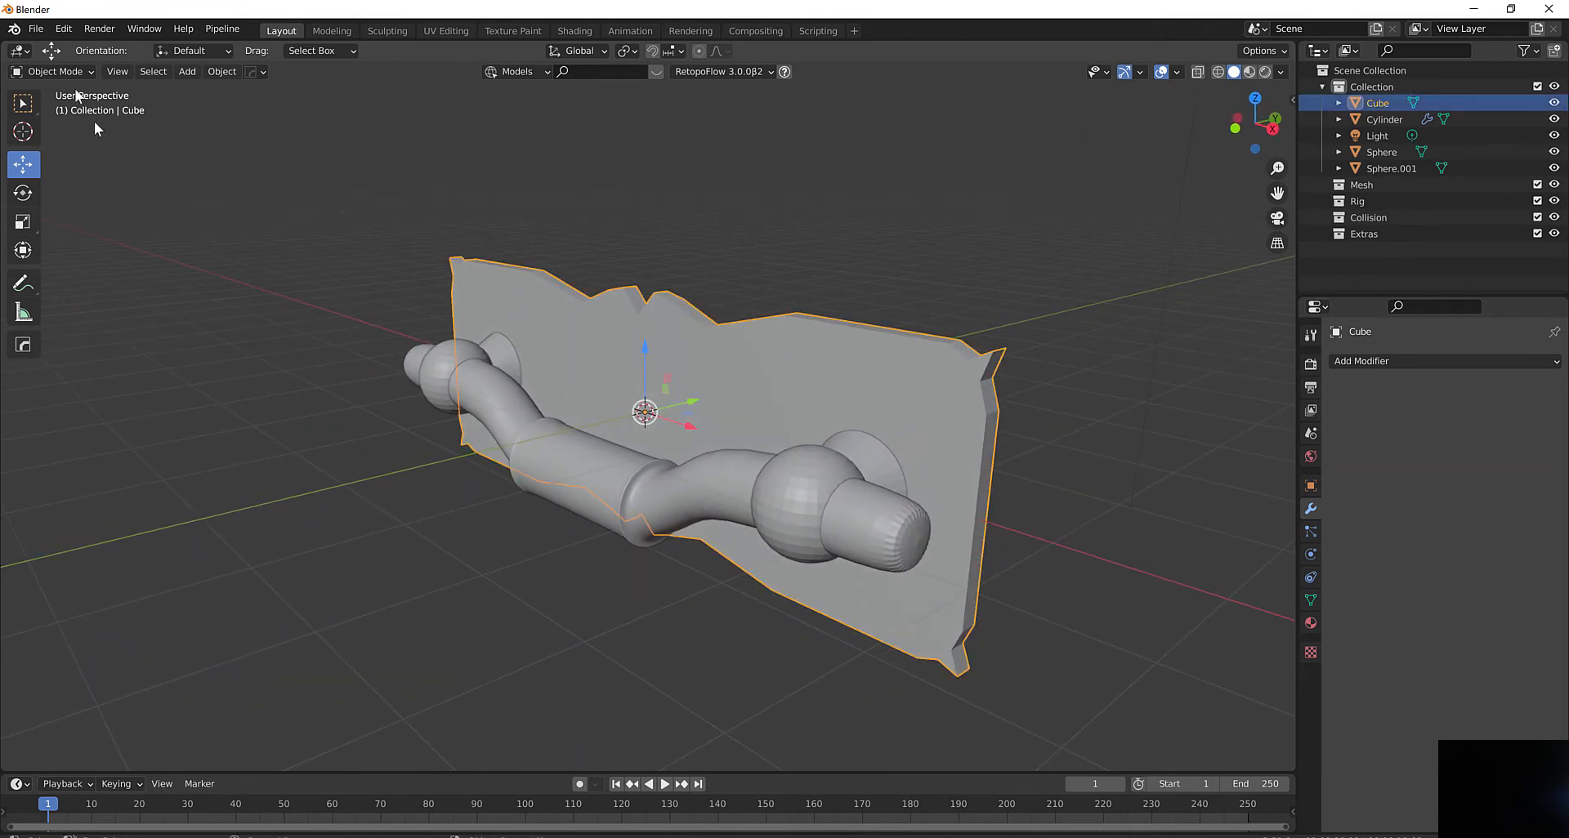
{"action": "left_click", "coordinate": [69, 72]}
{"action": "left_click", "coordinate": [64, 99]}
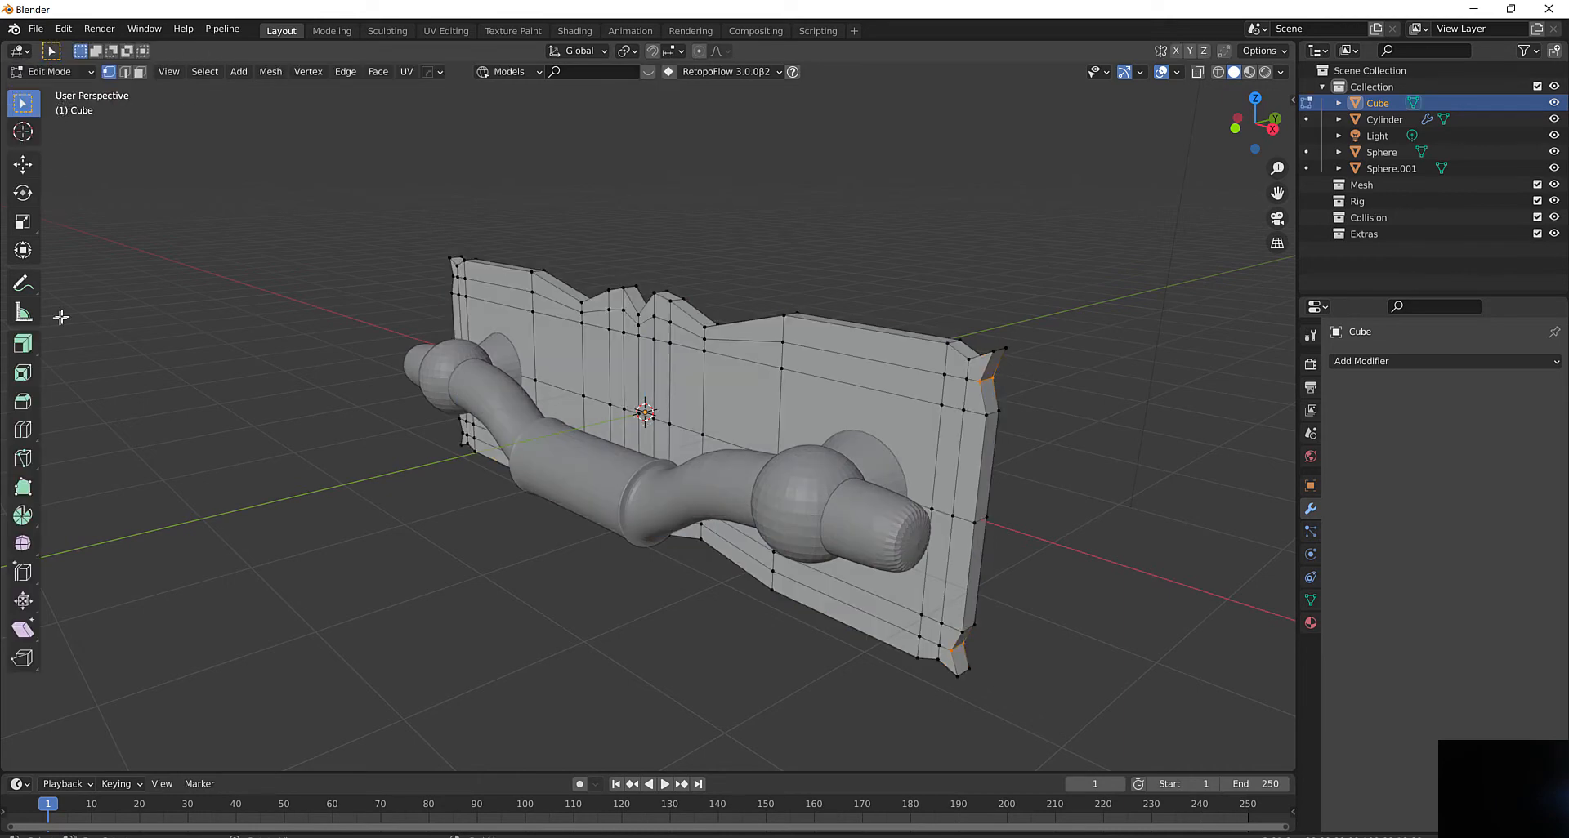
{"action": "left_click", "coordinate": [25, 403]}
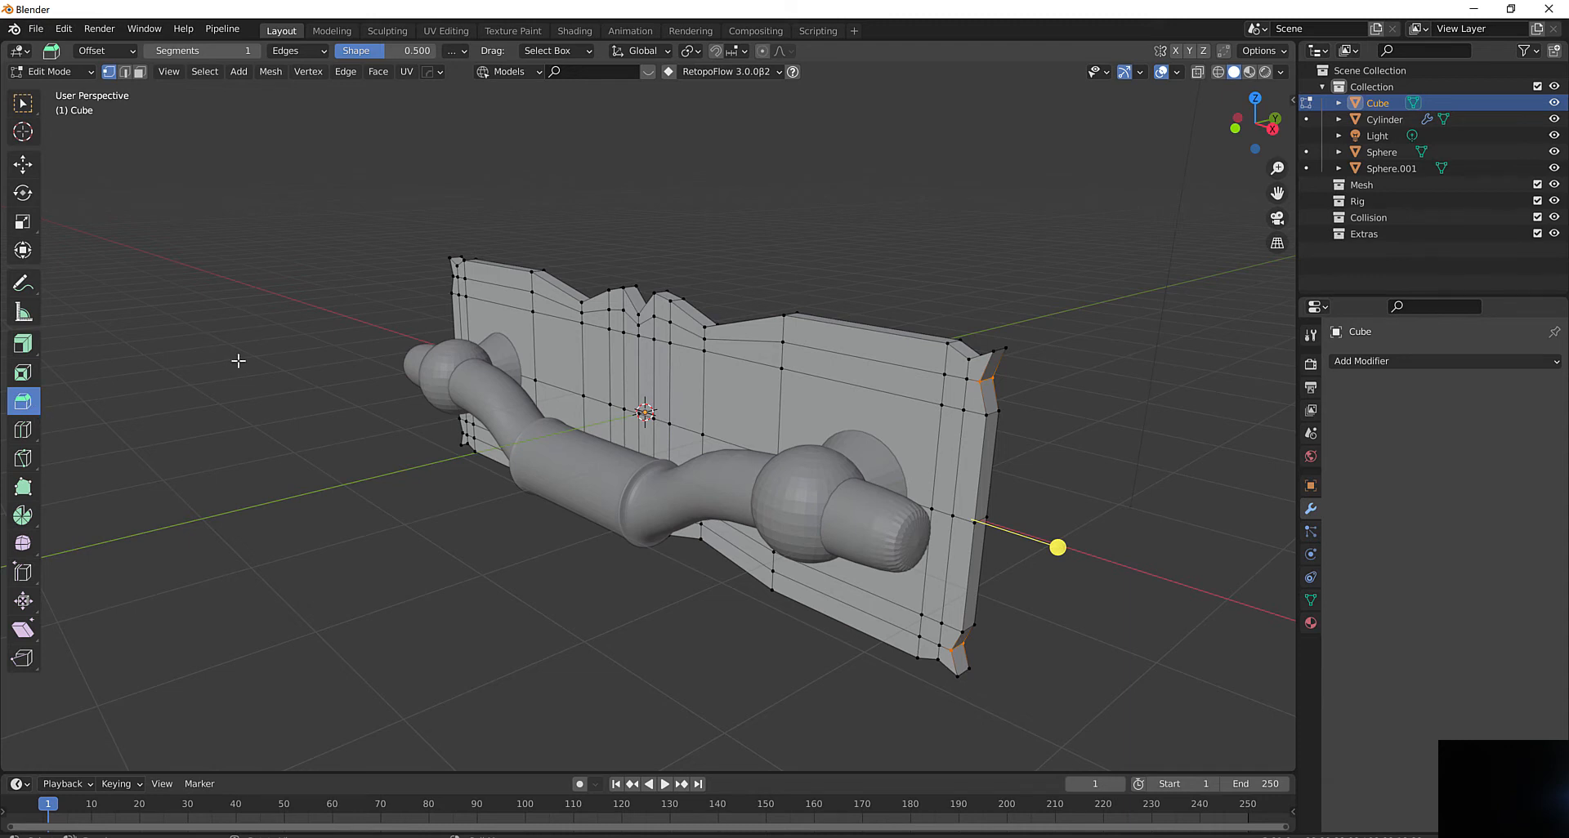
{"action": "scroll", "coordinate": [238, 361], "scroll_direction": "up", "scroll_amount": 1}
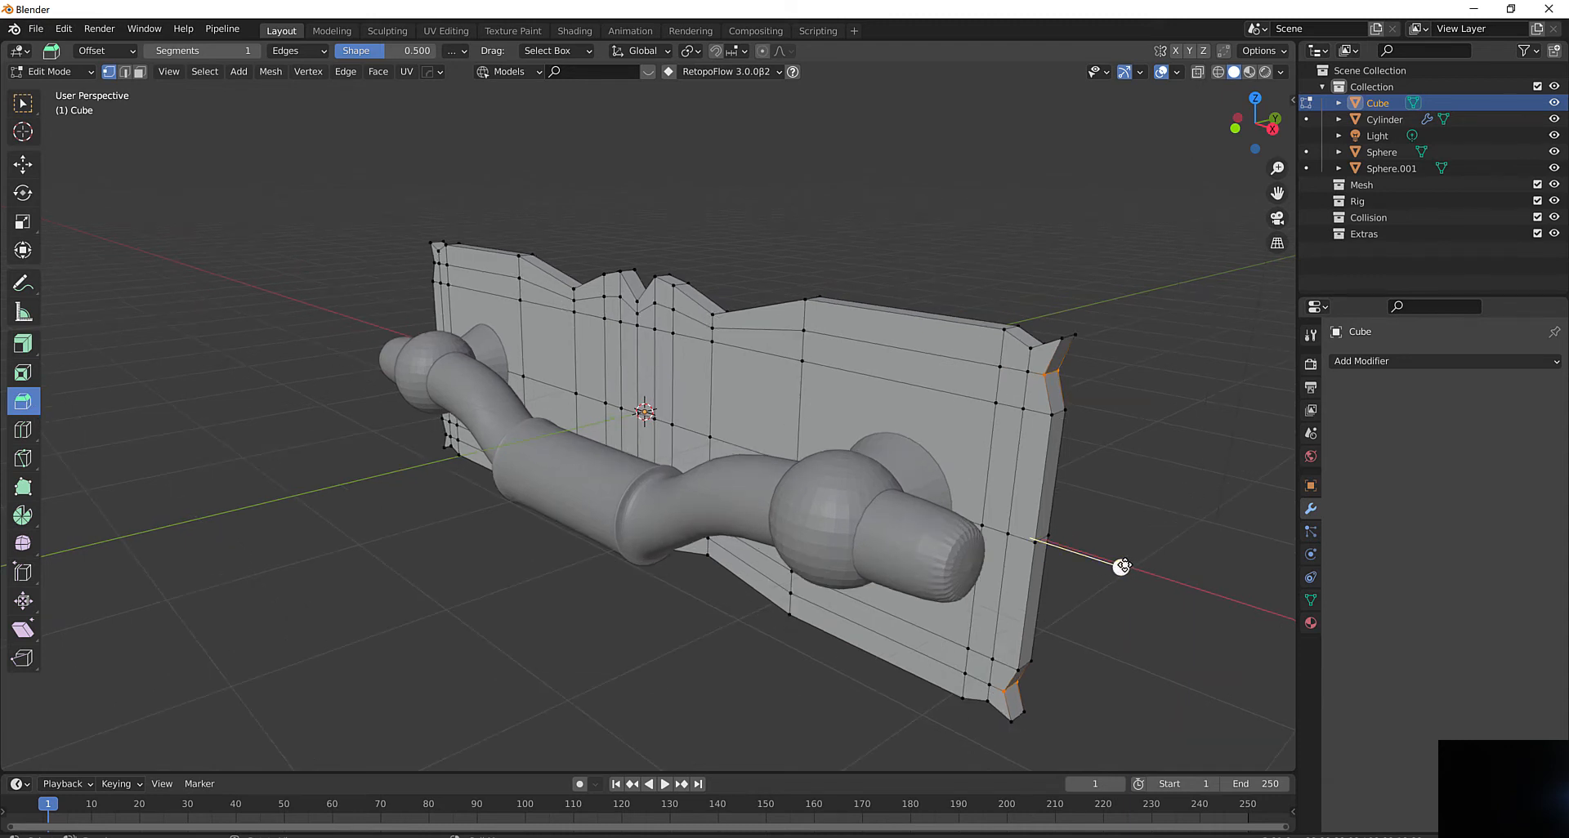
{"action": "left_click", "coordinate": [1135, 490]}
{"action": "key", "text": "ctrl+z"}
{"action": "left_click", "coordinate": [136, 250]}
{"action": "left_click", "coordinate": [23, 103]}
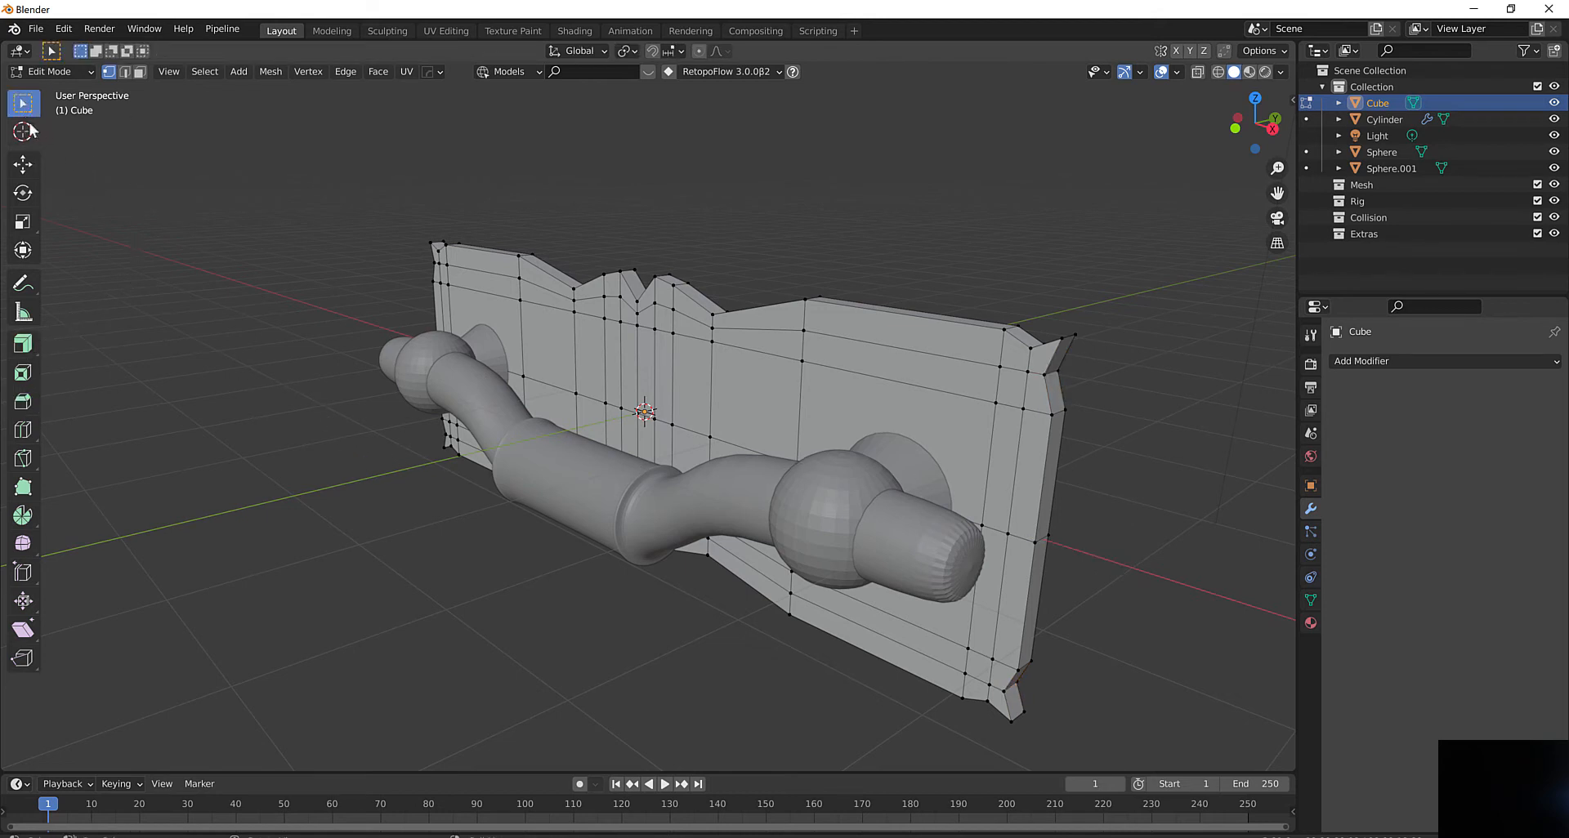
{"action": "left_click", "coordinate": [1195, 72]}
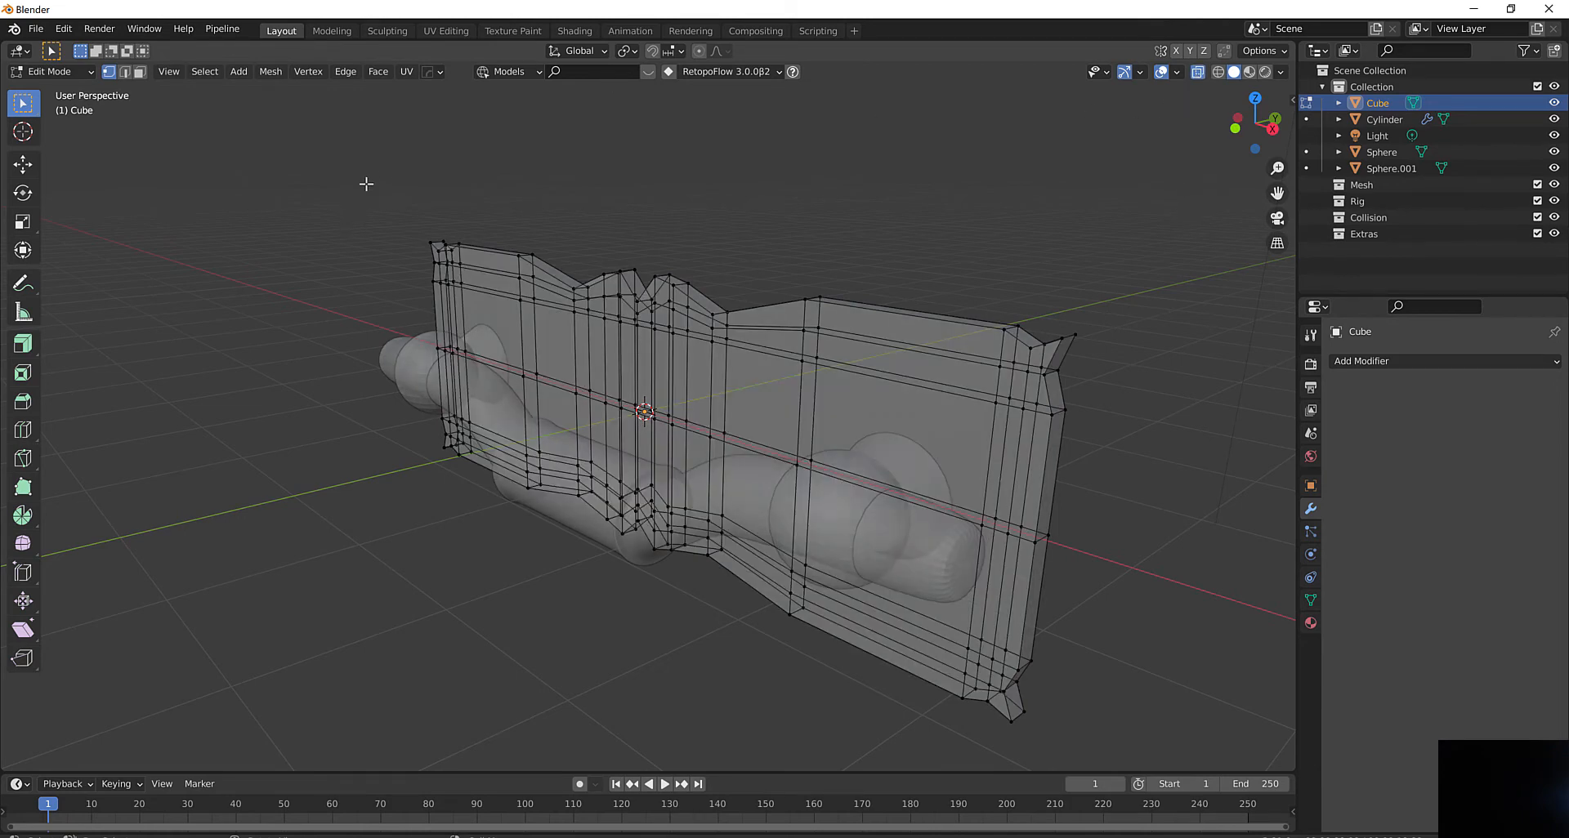
{"action": "middle_click_drag", "start_coordinate": [366, 184], "coordinate": [417, 209]}
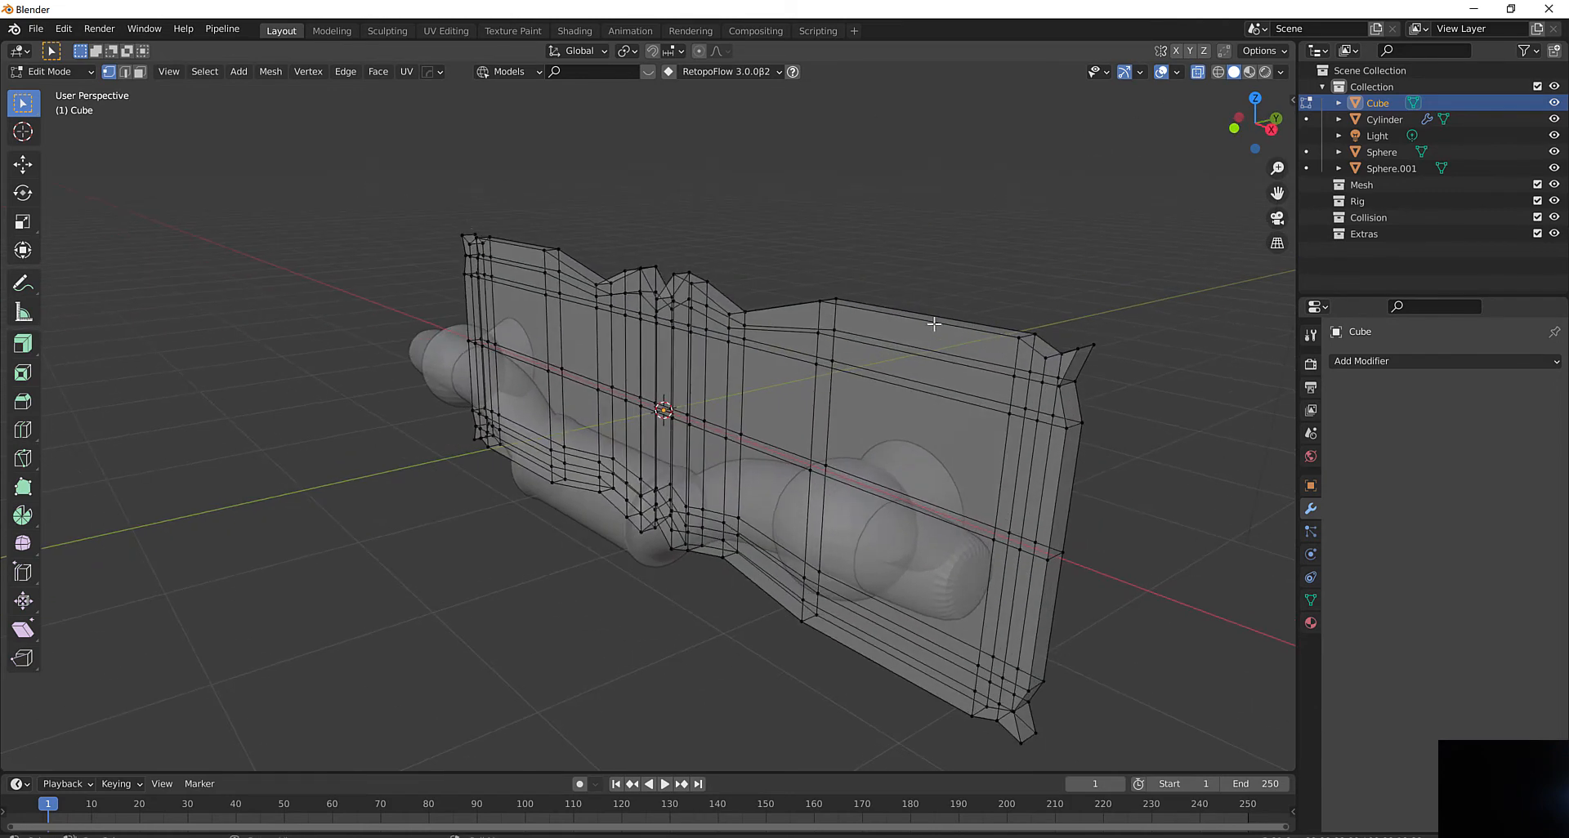
{"action": "left_click", "coordinate": [1197, 72]}
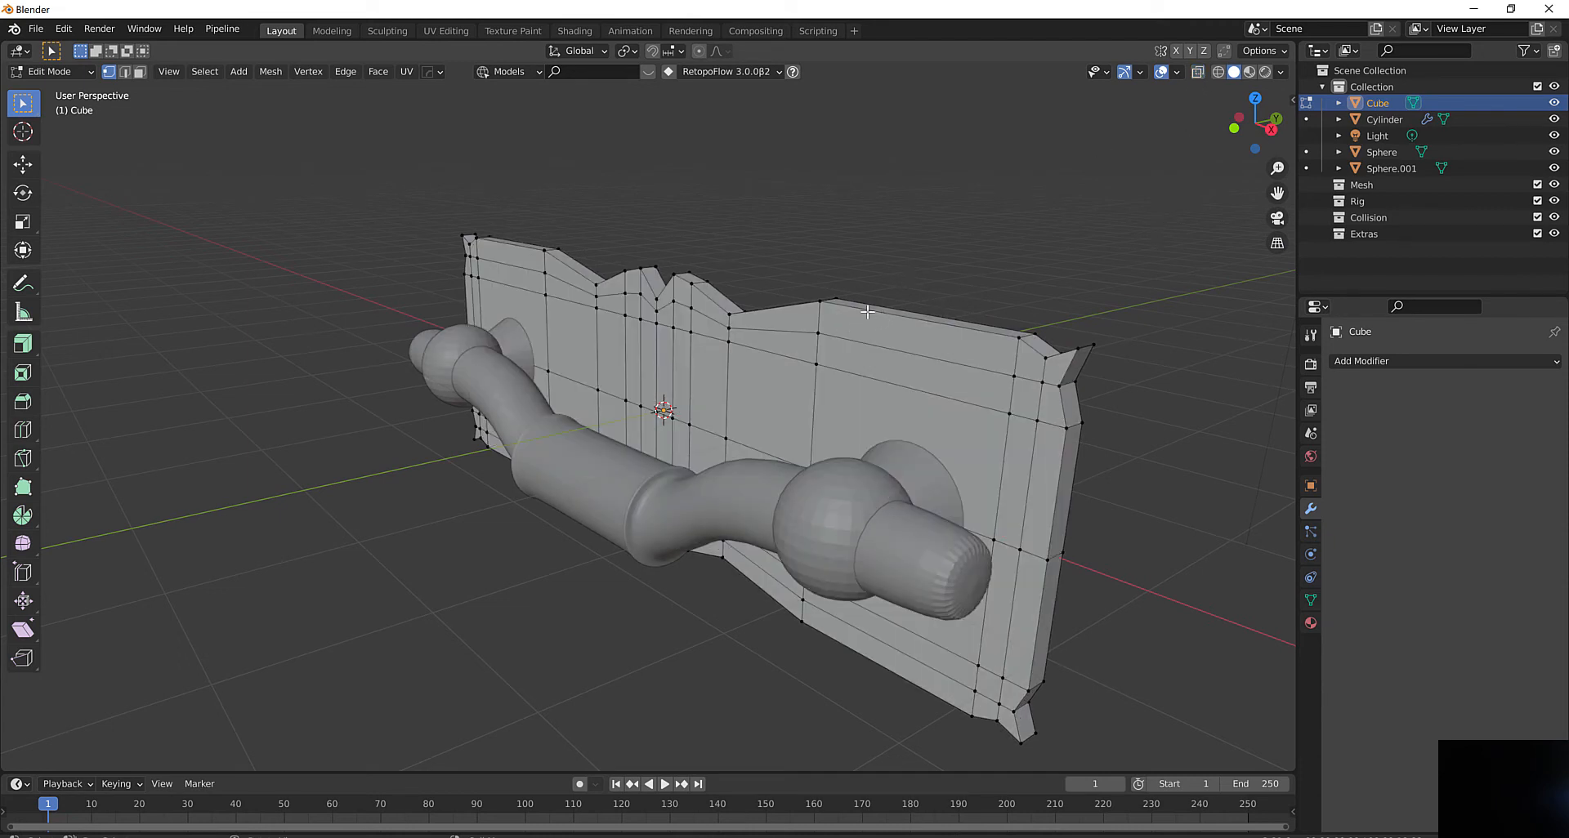
Switch to edge selection and select the front outline edge loops along all four sides of the notched plate
{"action": "left_click", "coordinate": [124, 71]}
{"action": "left_click", "coordinate": [918, 322]}
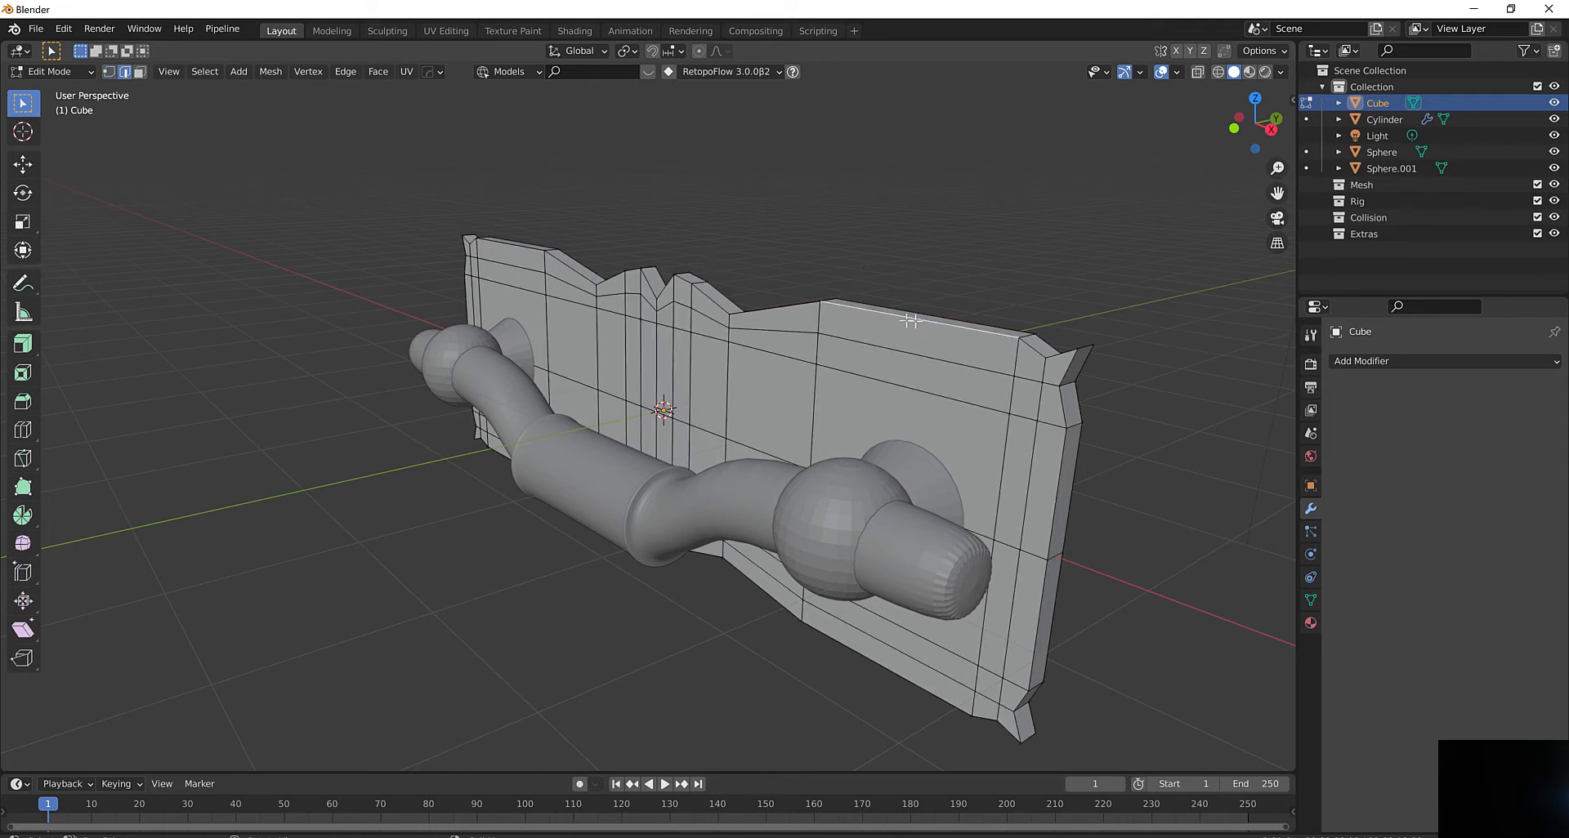
{"action": "left_click", "coordinate": [788, 306], "text": "shift"}
{"action": "left_click", "coordinate": [716, 301], "text": "alt"}
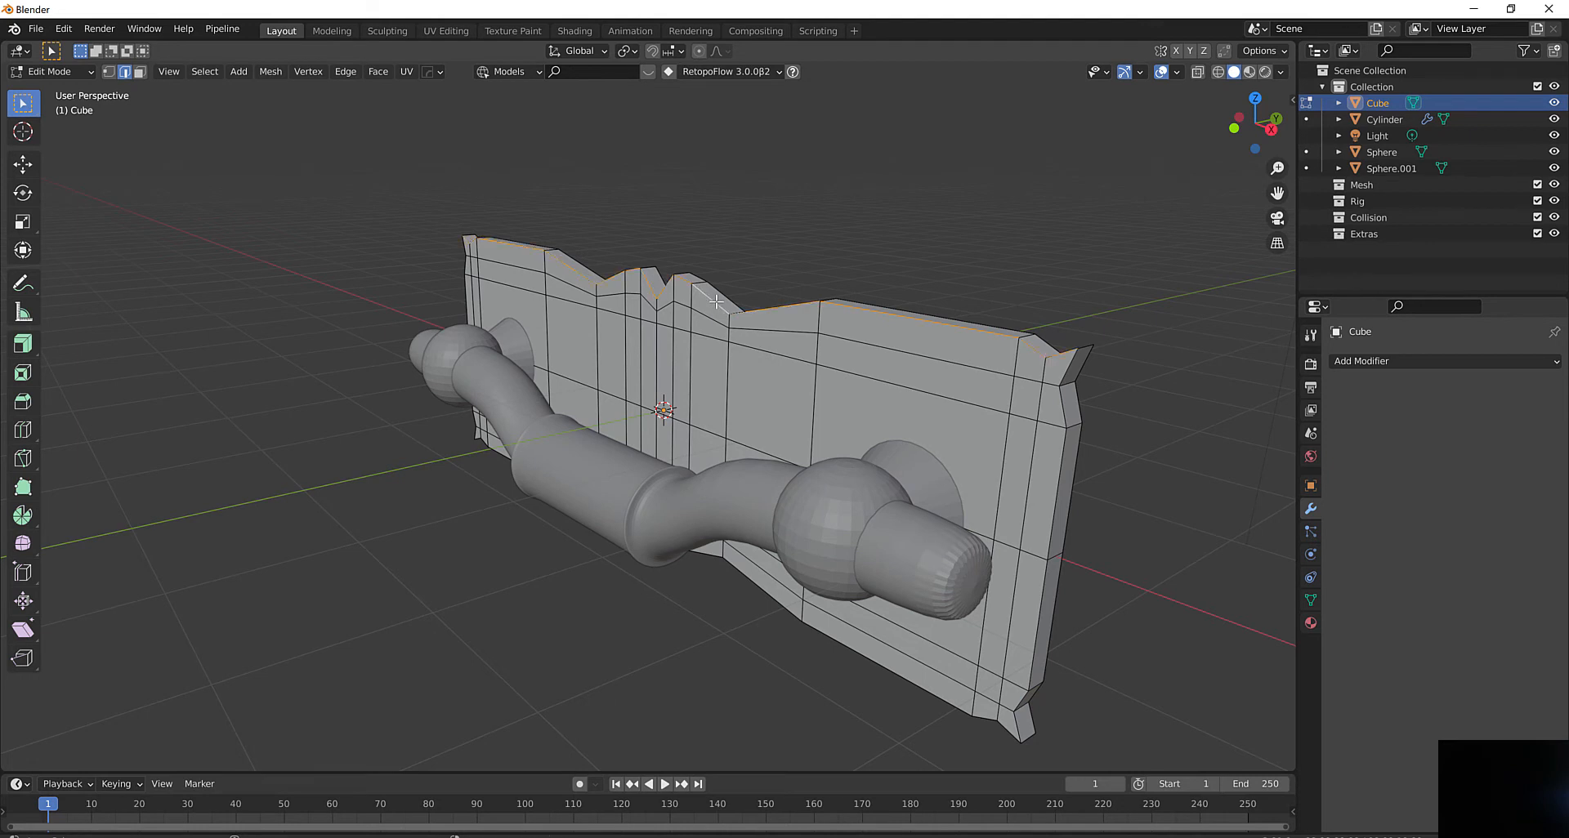
{"action": "middle_click_drag", "start_coordinate": [477, 223], "coordinate": [621, 233]}
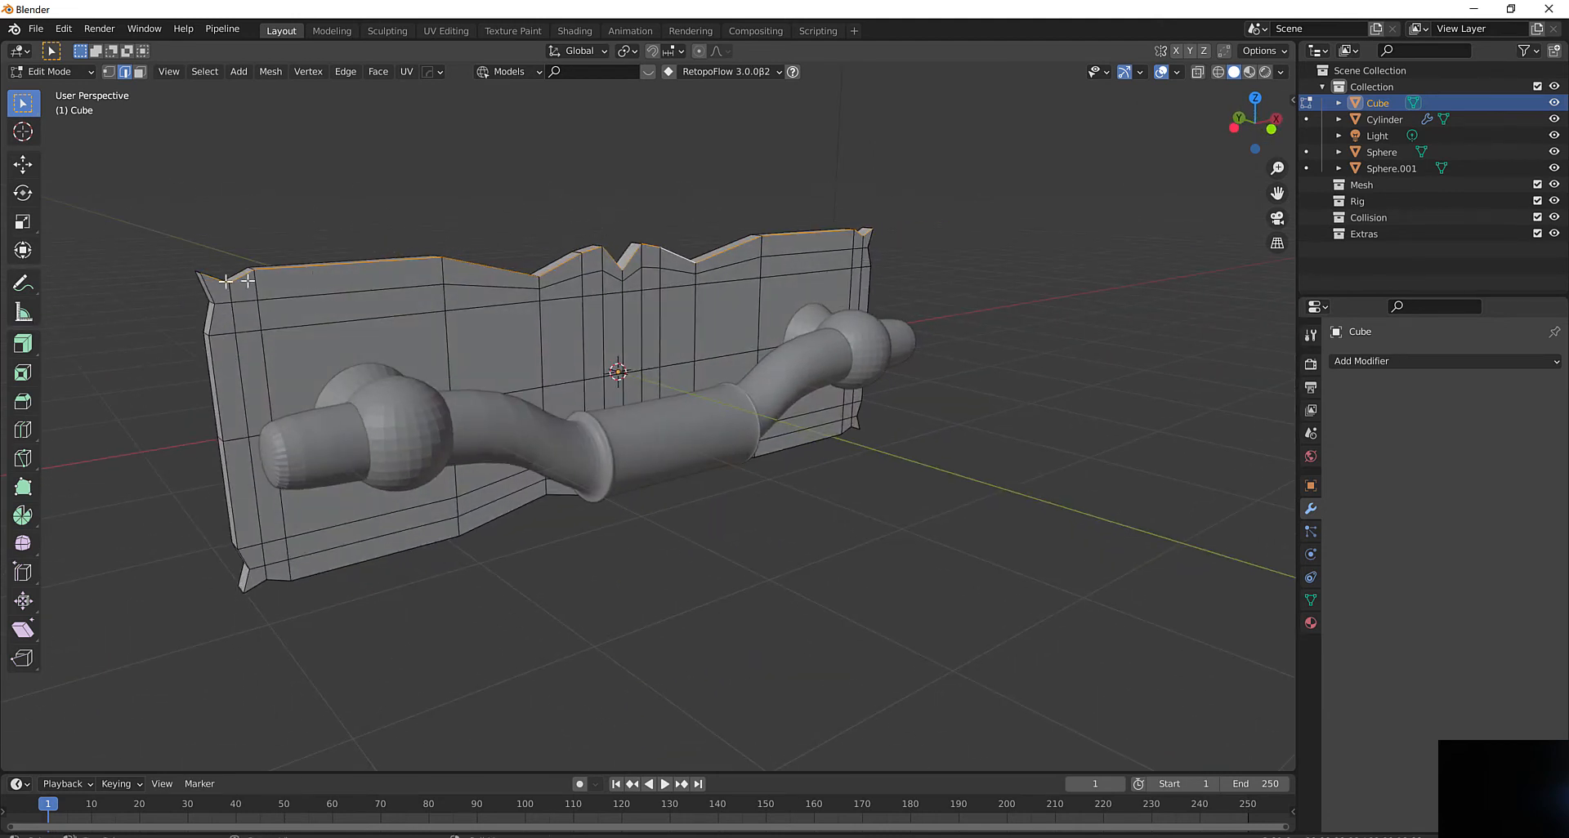
{"action": "left_click", "coordinate": [209, 292], "text": "alt+shift"}
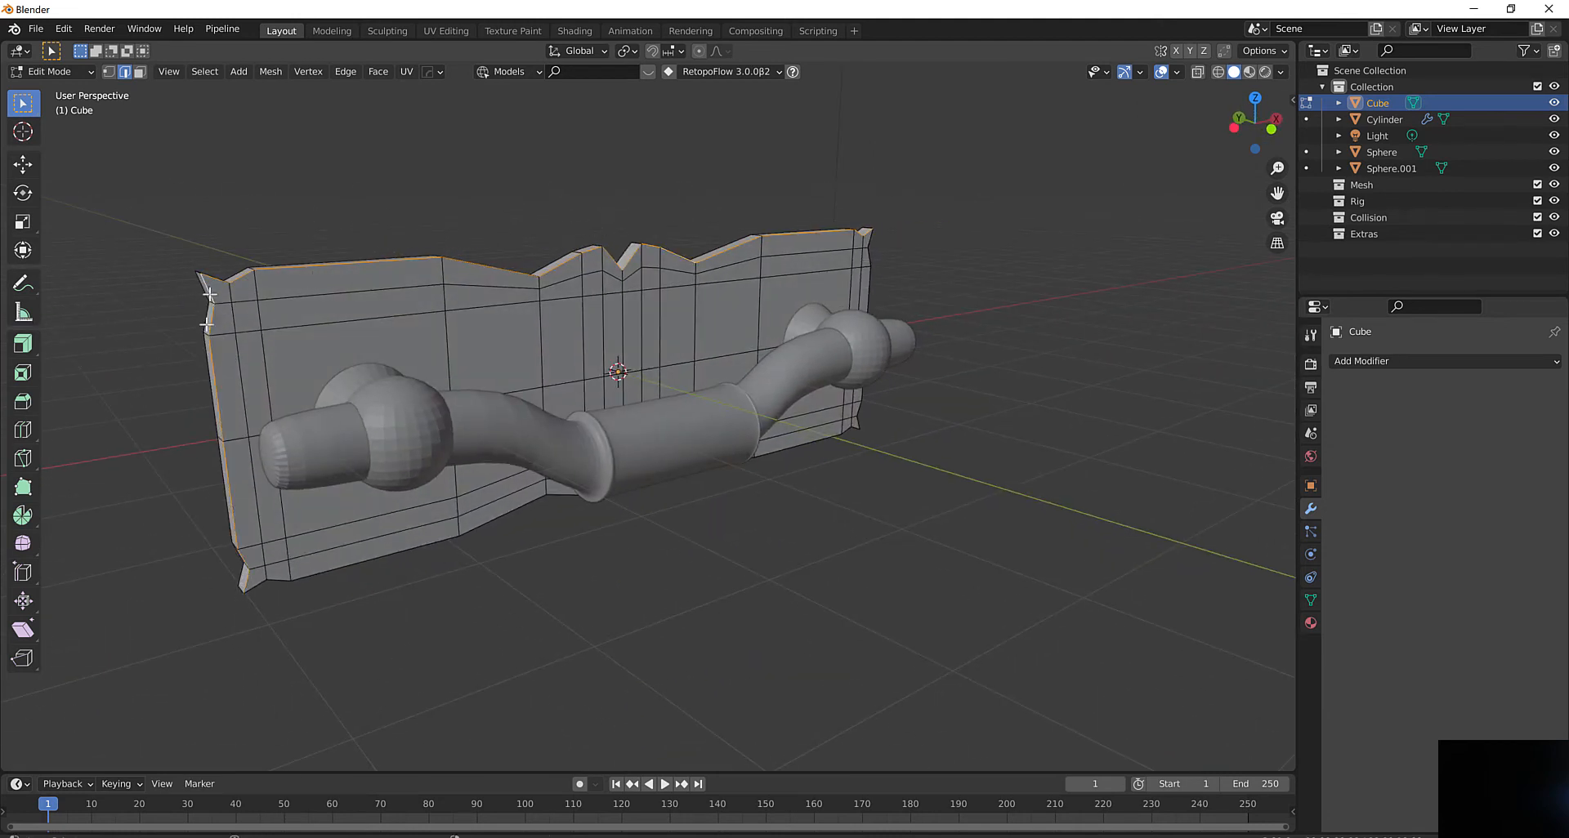
{"action": "left_click", "coordinate": [256, 584], "text": "alt+shift"}
{"action": "middle_click_drag", "start_coordinate": [1004, 384], "coordinate": [1243, 408]}
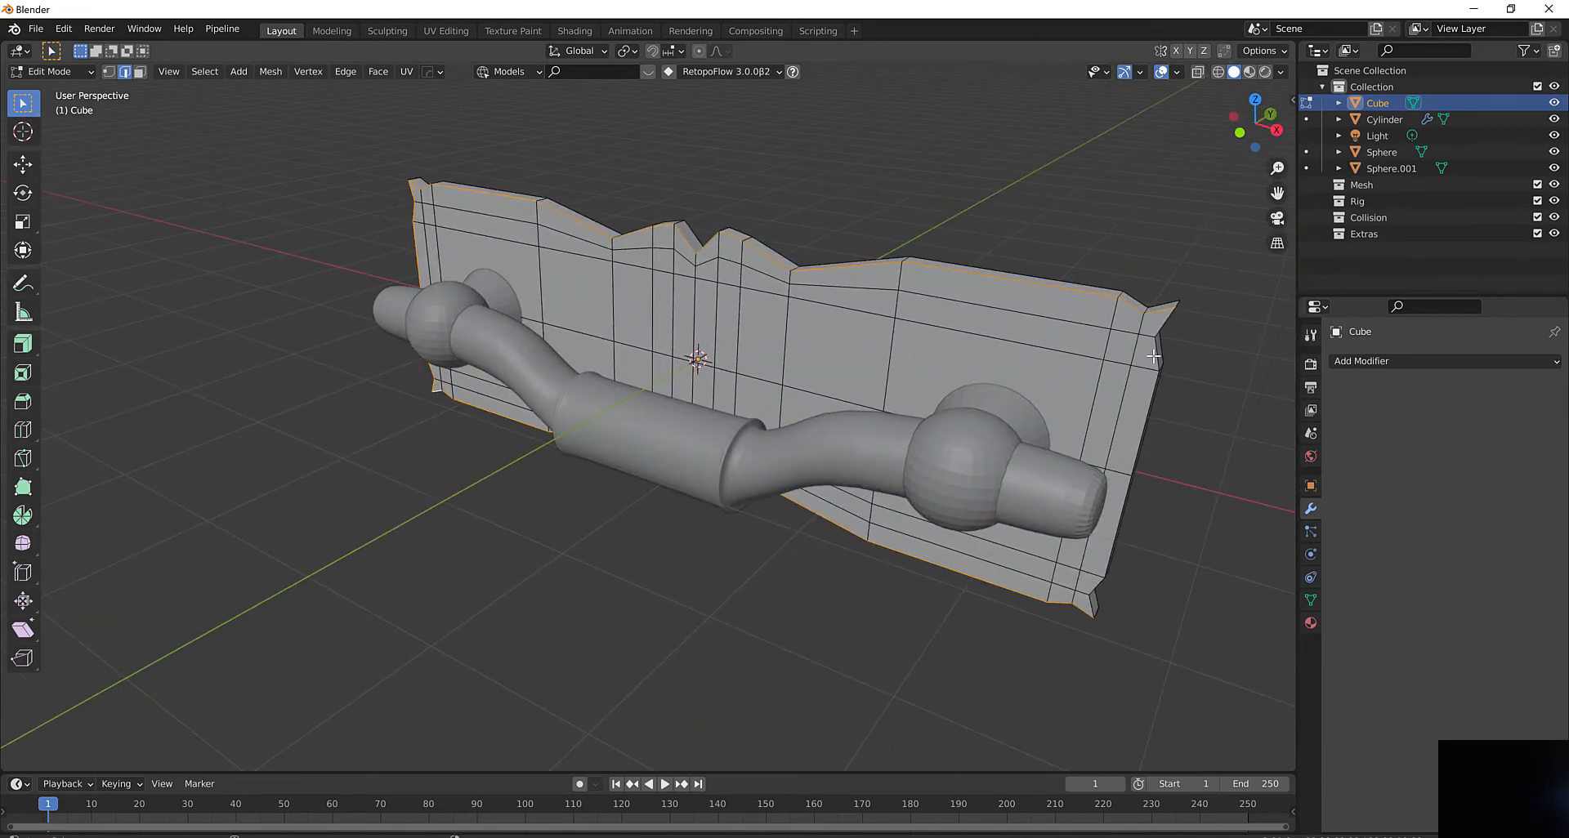
{"action": "left_click", "coordinate": [1153, 357], "text": "alt+shift"}
{"action": "middle_click_drag", "start_coordinate": [1056, 234], "coordinate": [1027, 258]}
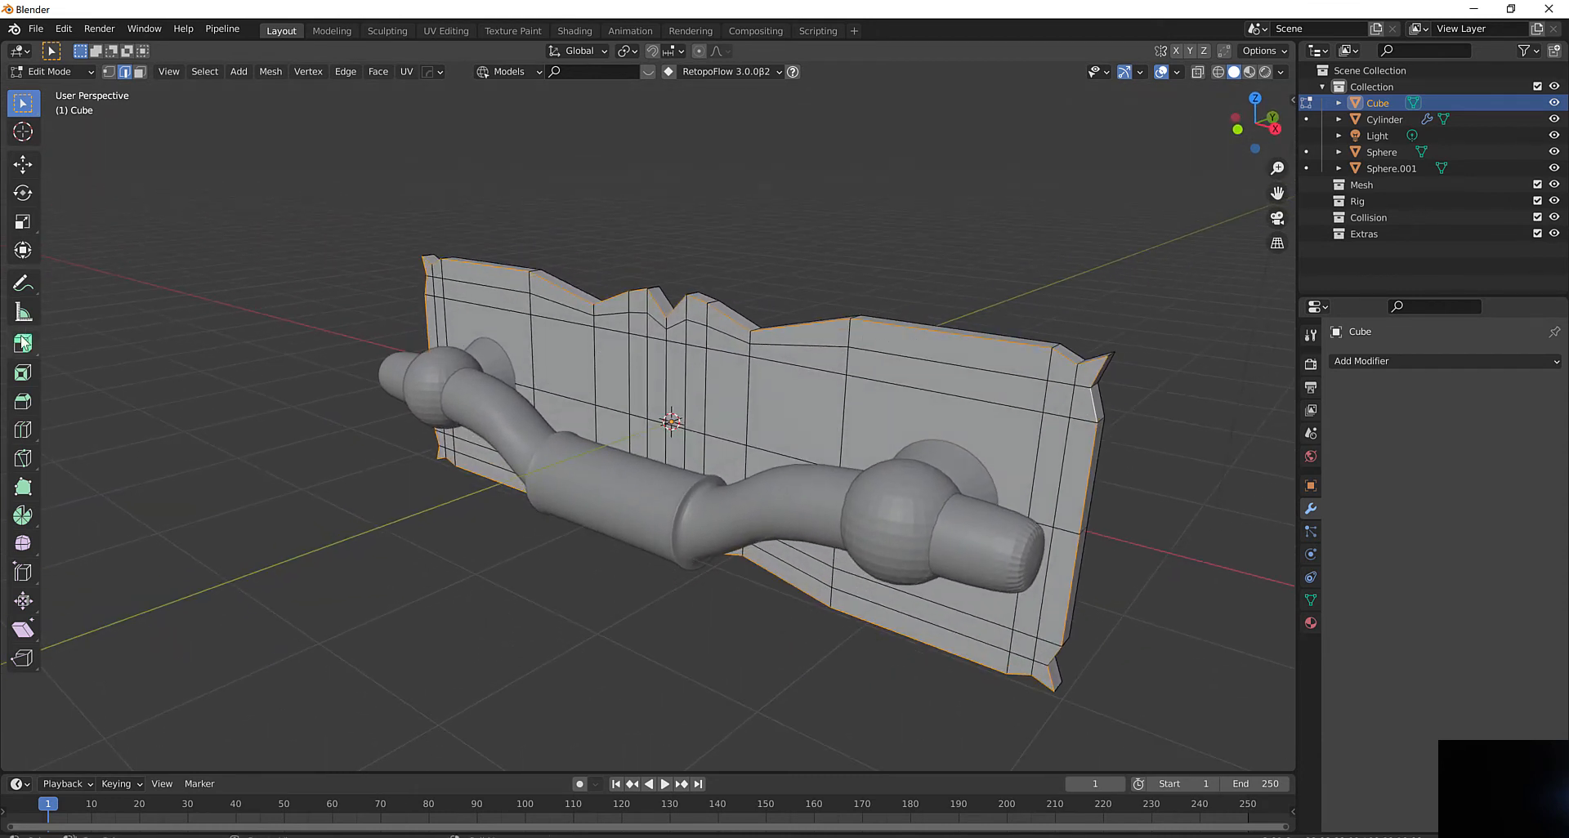
Bevel the selected outline edges with one segment to form a narrow border strip around the plate's front
{"action": "left_click", "coordinate": [23, 401]}
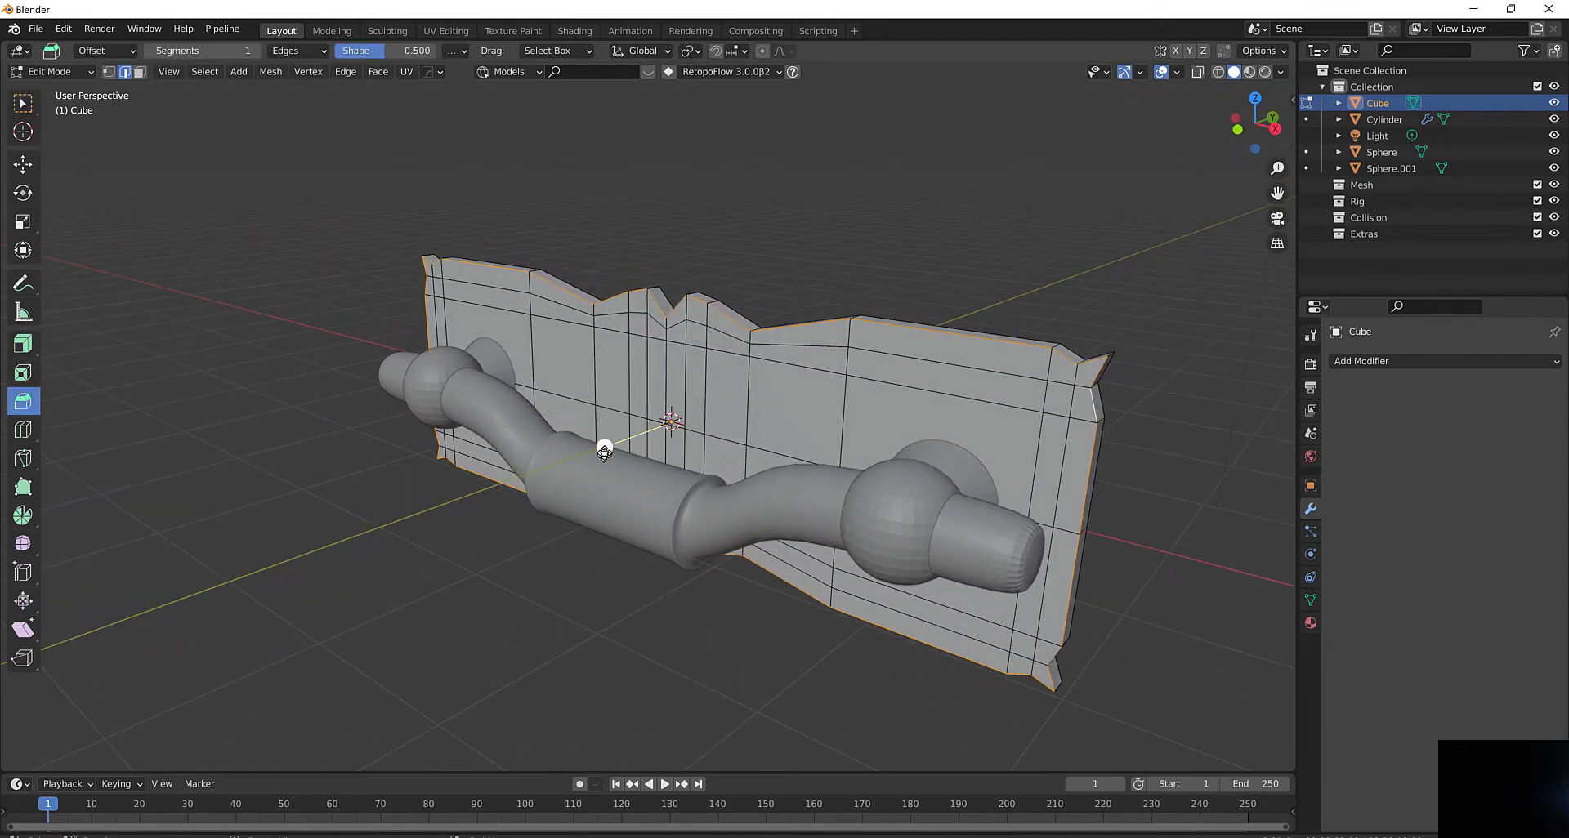
{"action": "left_click_drag", "start_coordinate": [605, 452], "coordinate": [601, 452]}
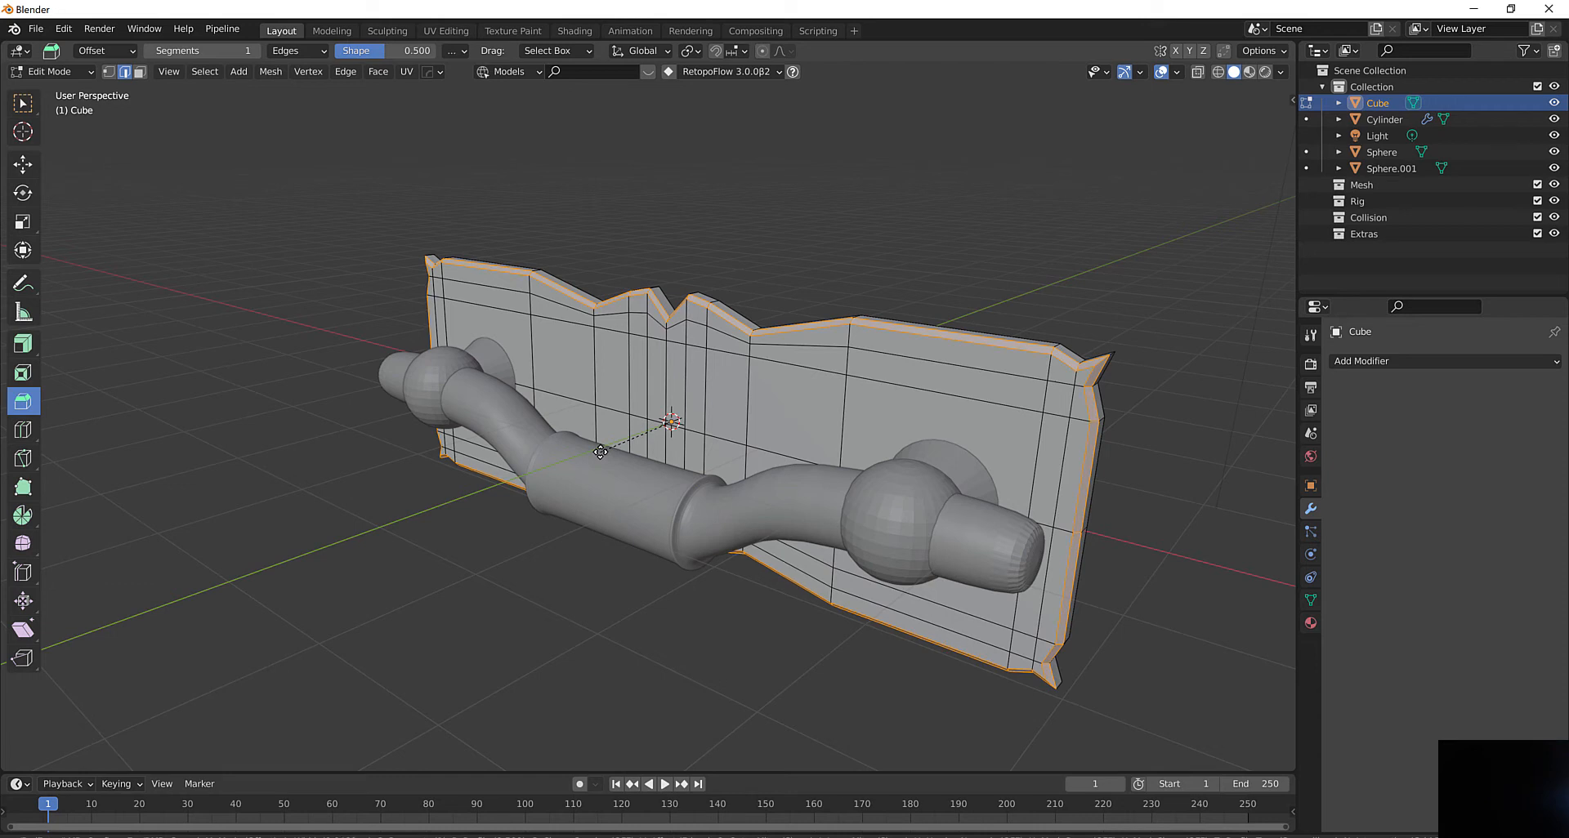
{"action": "left_click_drag", "start_coordinate": [600, 452], "coordinate": [602, 449]}
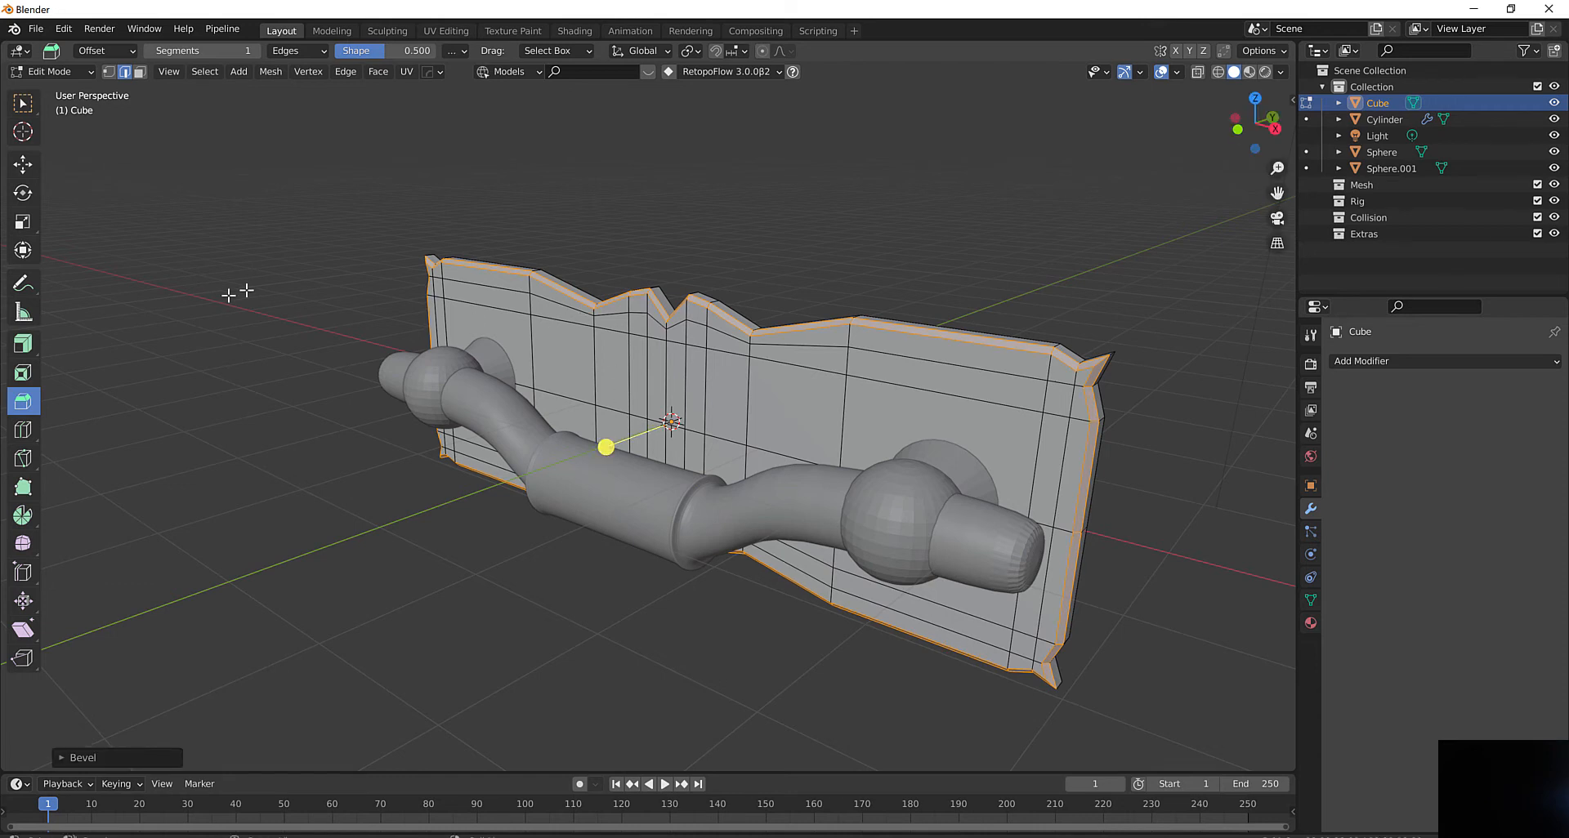
Try extruding the plate's bevelled border strip along its normals, and undo the attempt
{"action": "left_click", "coordinate": [24, 350]}
{"action": "left_click_drag", "start_coordinate": [605, 447], "coordinate": [585, 446]}
{"action": "mouse_move", "coordinate": [585, 447]}
{"action": "middle_mouse_down"}
{"action": "mouse_move", "coordinate": [549, 426]}
{"action": "mouse_move", "coordinate": [667, 415]}
{"action": "mouse_move", "coordinate": [603, 433]}
{"action": "middle_mouse_up"}
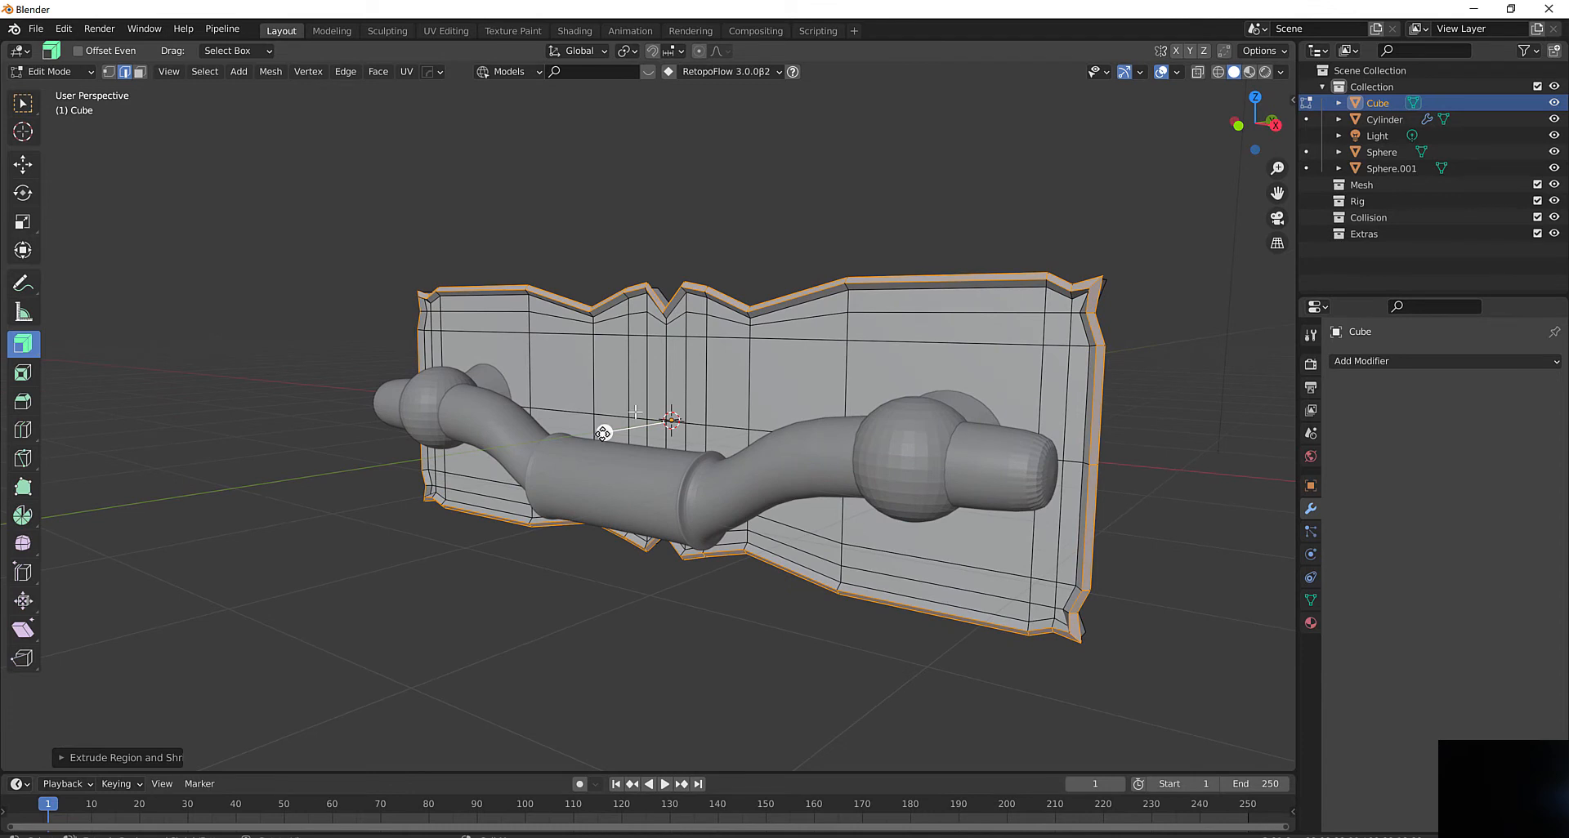
{"action": "key", "text": "ctrl+z"}
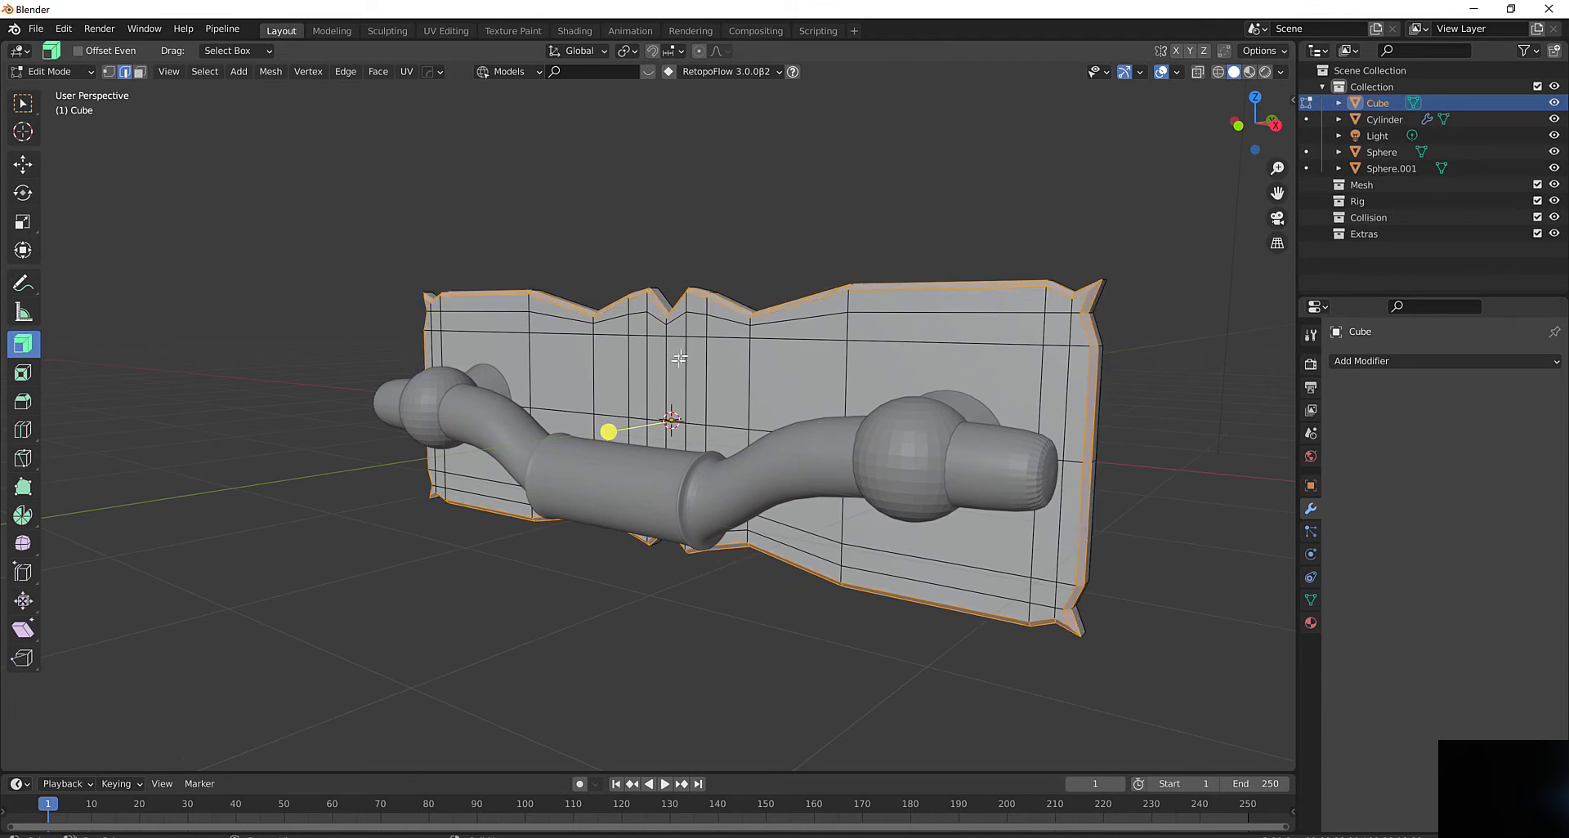
Extrude the bevelled border strip along its normals into a raised rim around the plate
{"action": "left_click_drag", "start_coordinate": [608, 431], "coordinate": [587, 427]}
{"action": "key", "text": "ctrl+z"}
{"action": "mouse_move", "coordinate": [639, 210]}
{"action": "middle_mouse_down"}
{"action": "mouse_move", "coordinate": [798, 199]}
{"action": "mouse_move", "coordinate": [653, 235]}
{"action": "middle_mouse_up"}
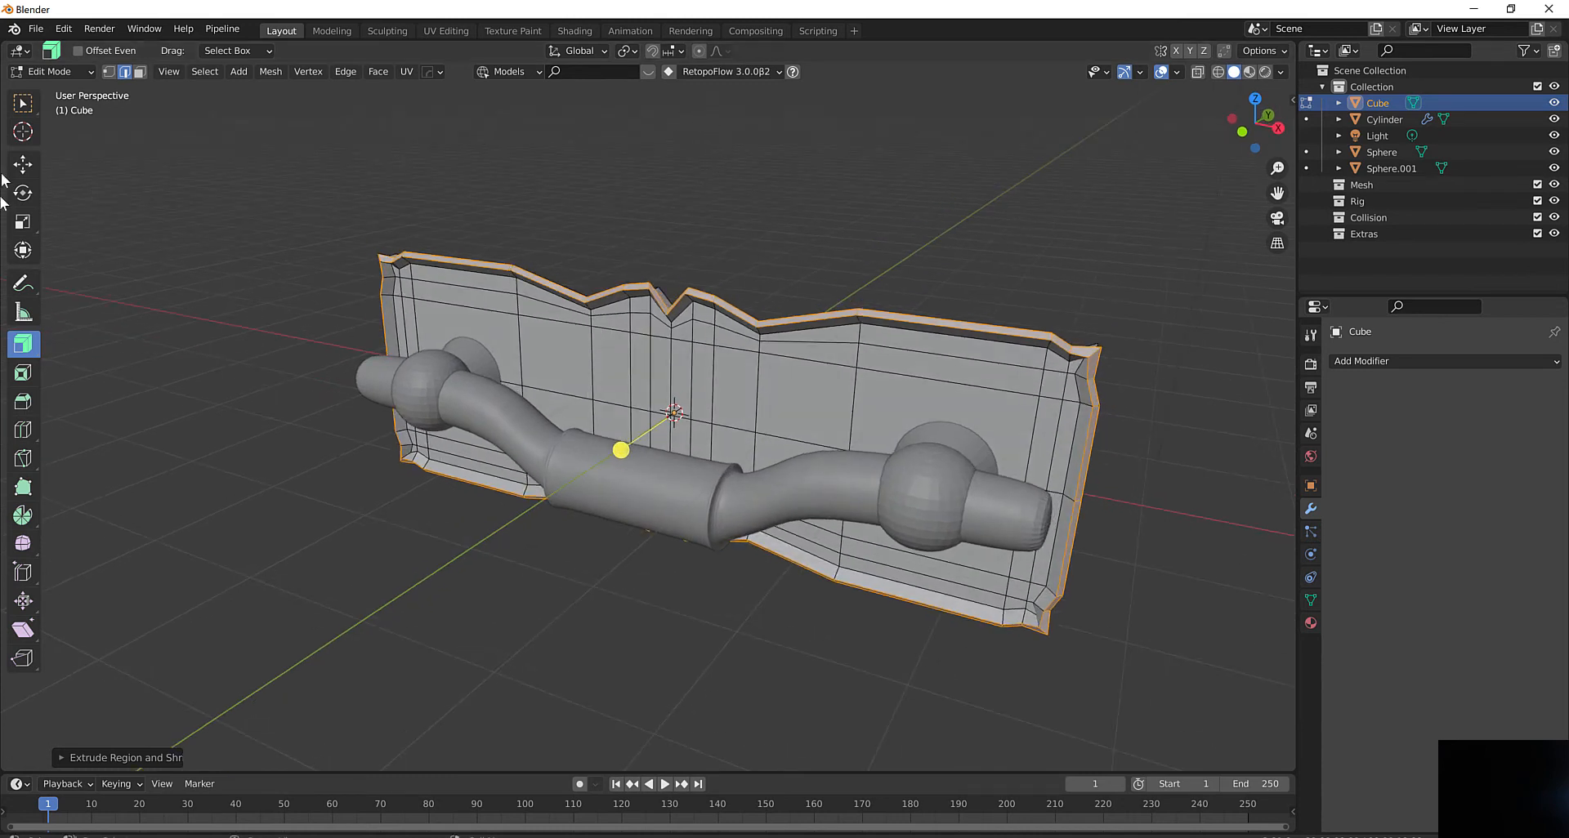
Return to Object Mode and apply Shade Smooth to the backing plate
{"action": "left_click", "coordinate": [23, 102]}
{"action": "left_click", "coordinate": [50, 71]}
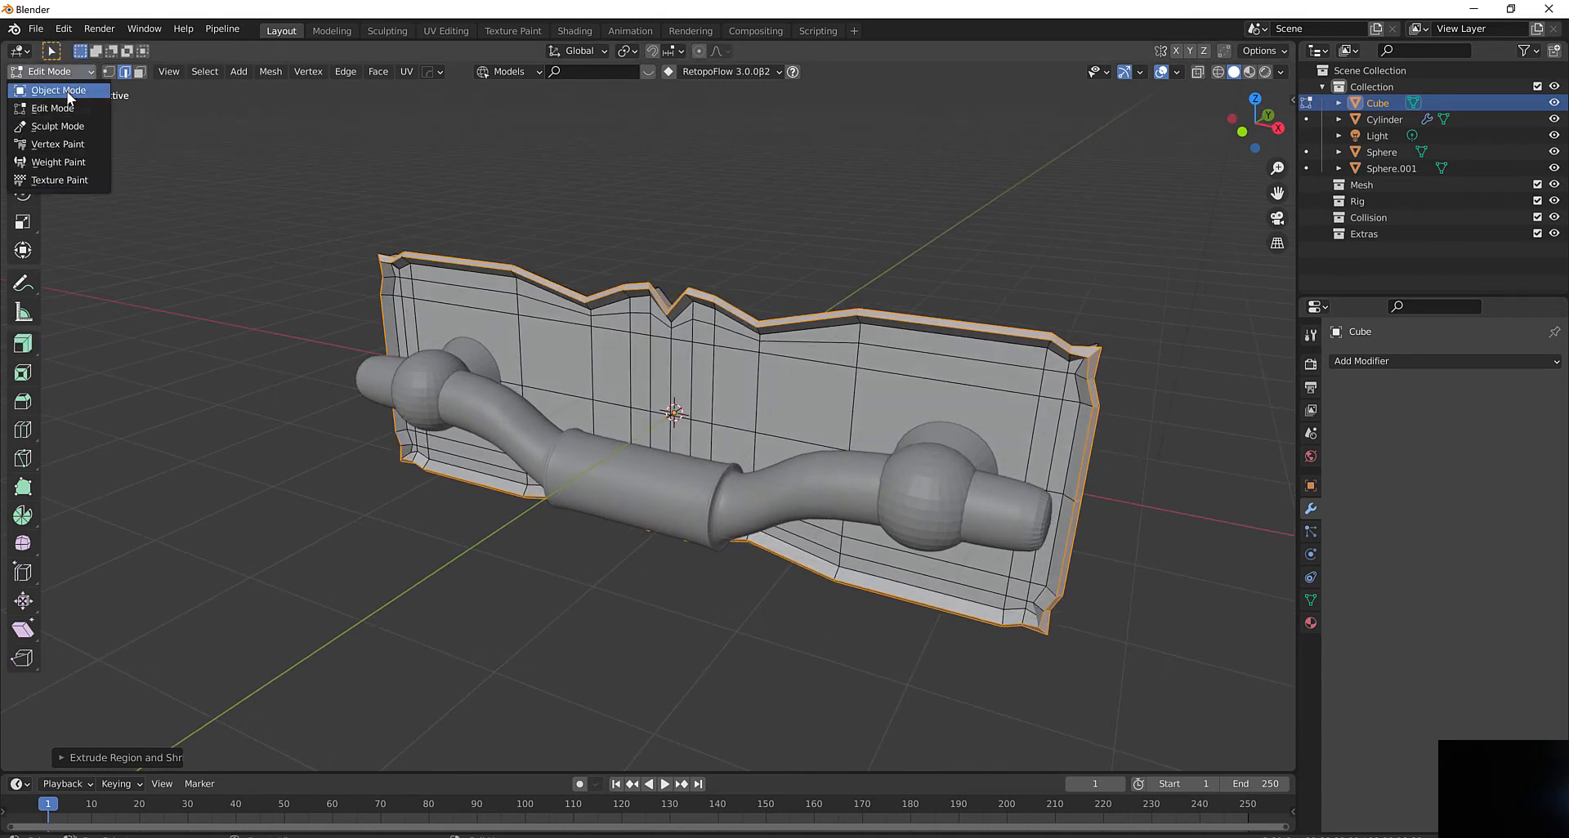
{"action": "left_click", "coordinate": [57, 90]}
{"action": "middle_click_drag", "start_coordinate": [454, 355], "coordinate": [536, 326]}
{"action": "scroll", "coordinate": [525, 326], "scroll_direction": "up", "scroll_amount": 4}
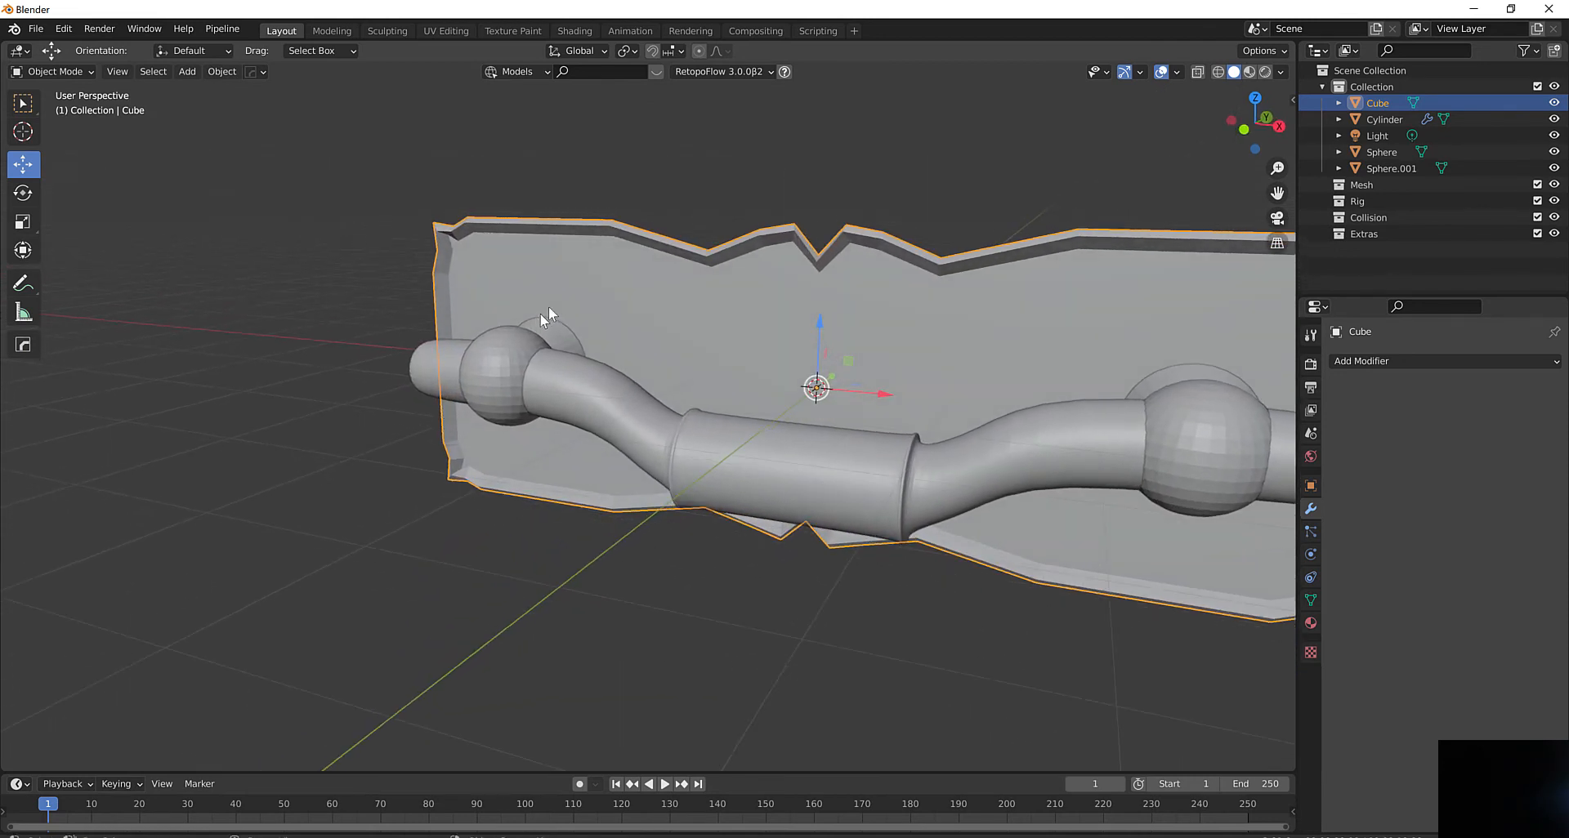
{"action": "right_click", "coordinate": [671, 284]}
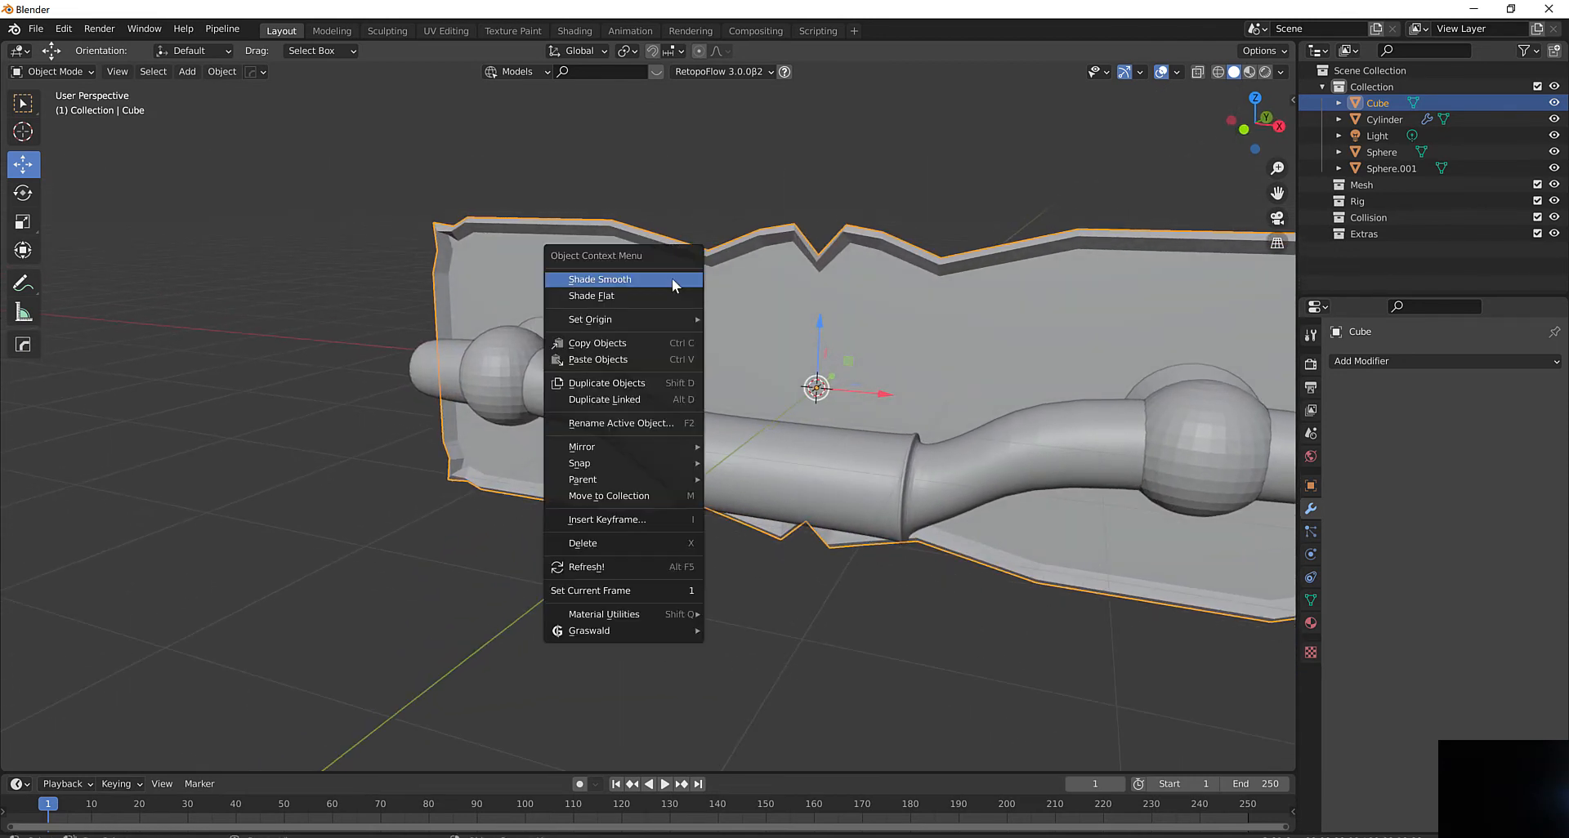
{"action": "left_click", "coordinate": [672, 280]}
Apply Shade Smooth to the spheres at both ends of the handle
{"action": "middle_click_drag", "start_coordinate": [817, 269], "coordinate": [761, 313]}
{"action": "left_click", "coordinate": [538, 339]}
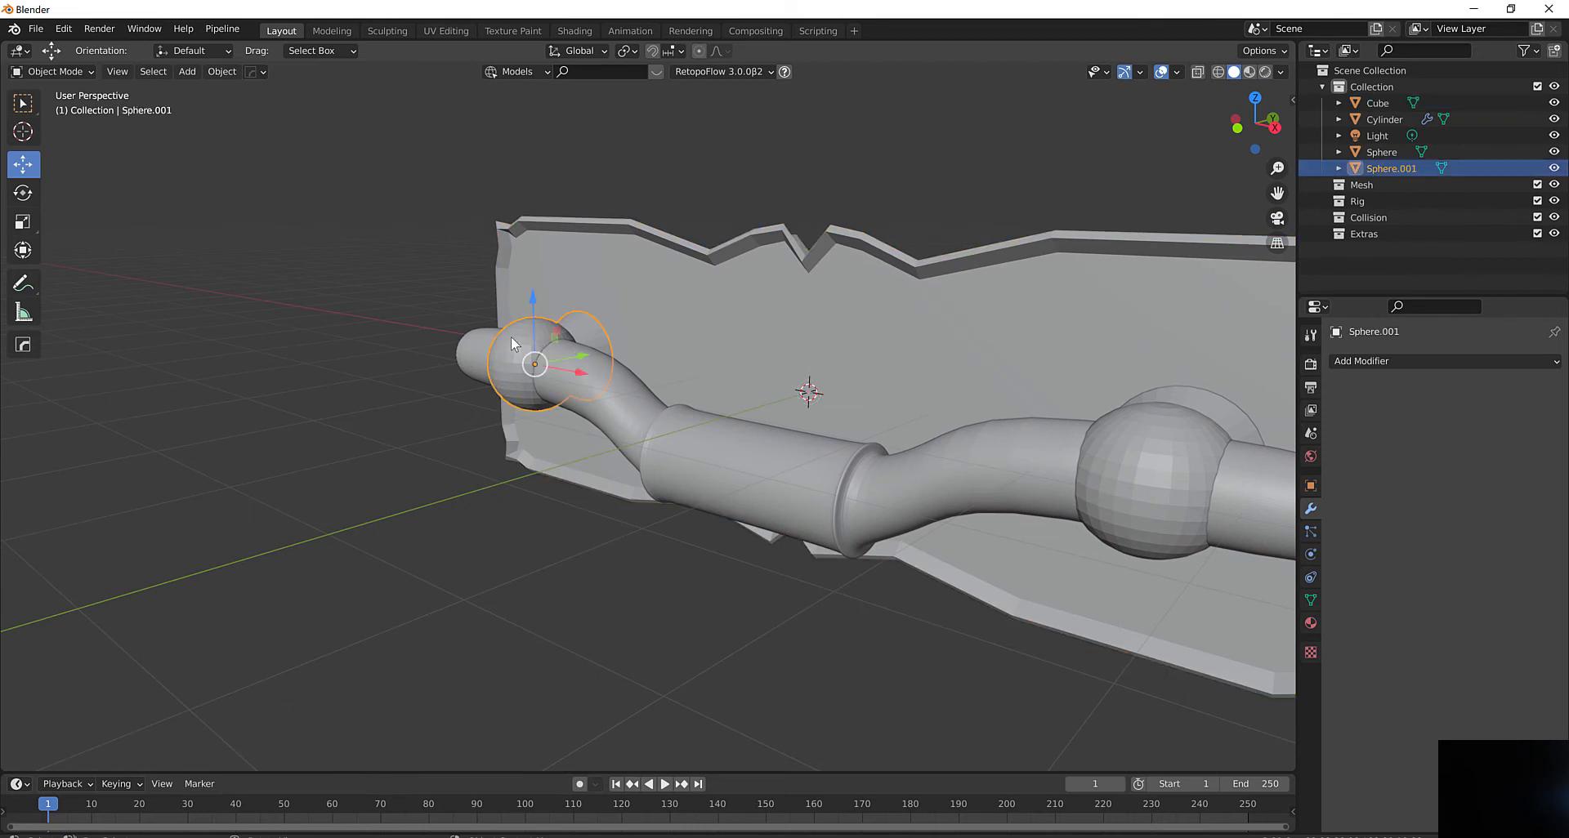
{"action": "right_click", "coordinate": [513, 342]}
{"action": "left_click", "coordinate": [508, 337]}
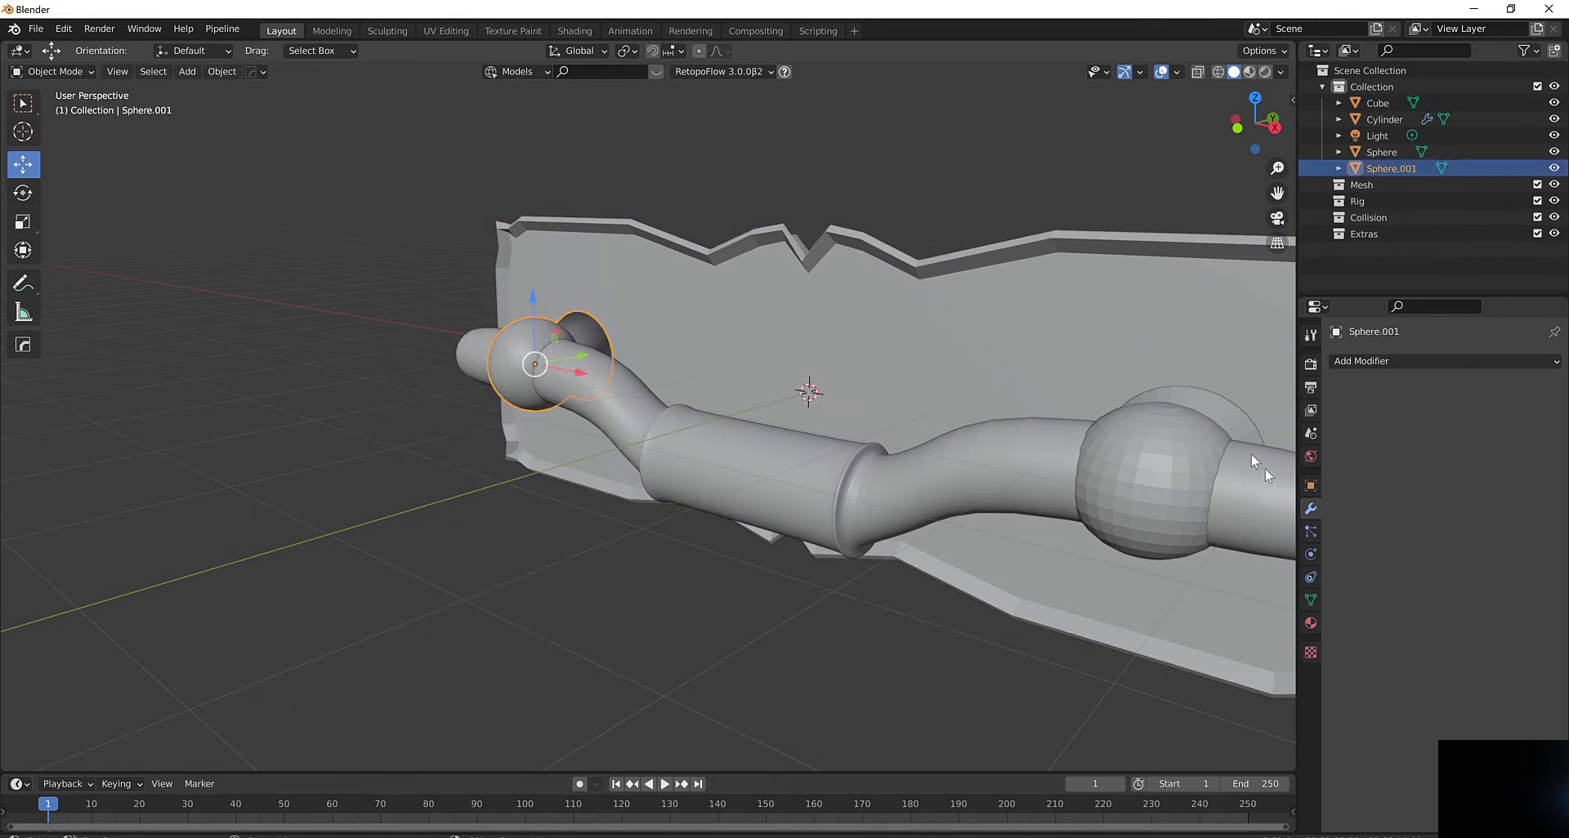
{"action": "left_click", "coordinate": [1140, 438]}
{"action": "right_click", "coordinate": [1141, 438]}
{"action": "left_click", "coordinate": [1114, 438]}
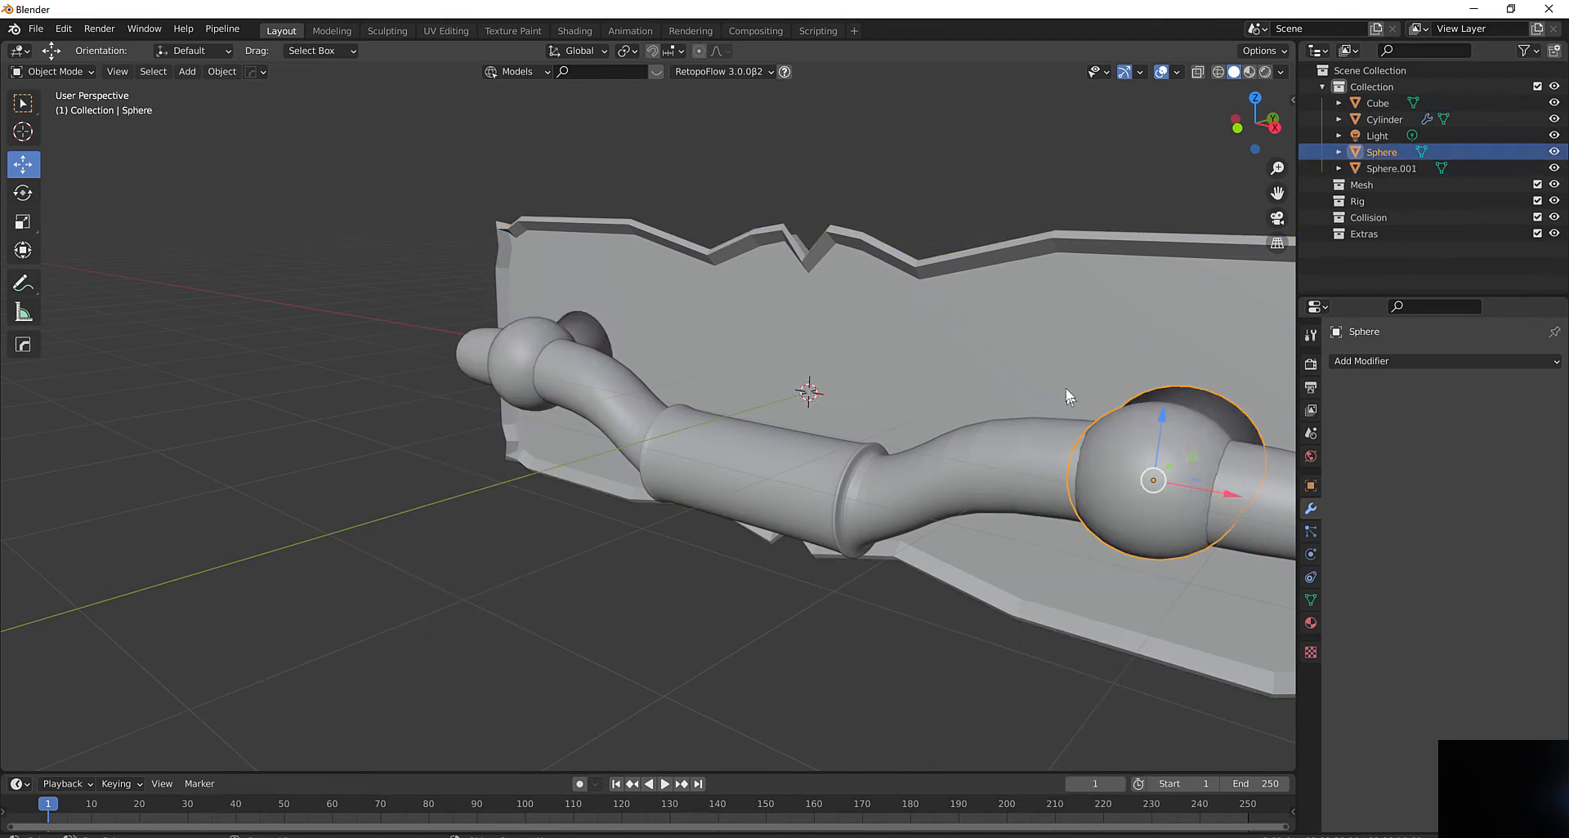
Apply Shade Smooth to the cylindrical handle bar and deselect everything
{"action": "scroll", "coordinate": [1044, 389], "scroll_direction": "down", "scroll_amount": 3}
{"action": "middle_click_drag", "start_coordinate": [1044, 389], "coordinate": [1065, 463]}
{"action": "left_click", "coordinate": [1067, 466]}
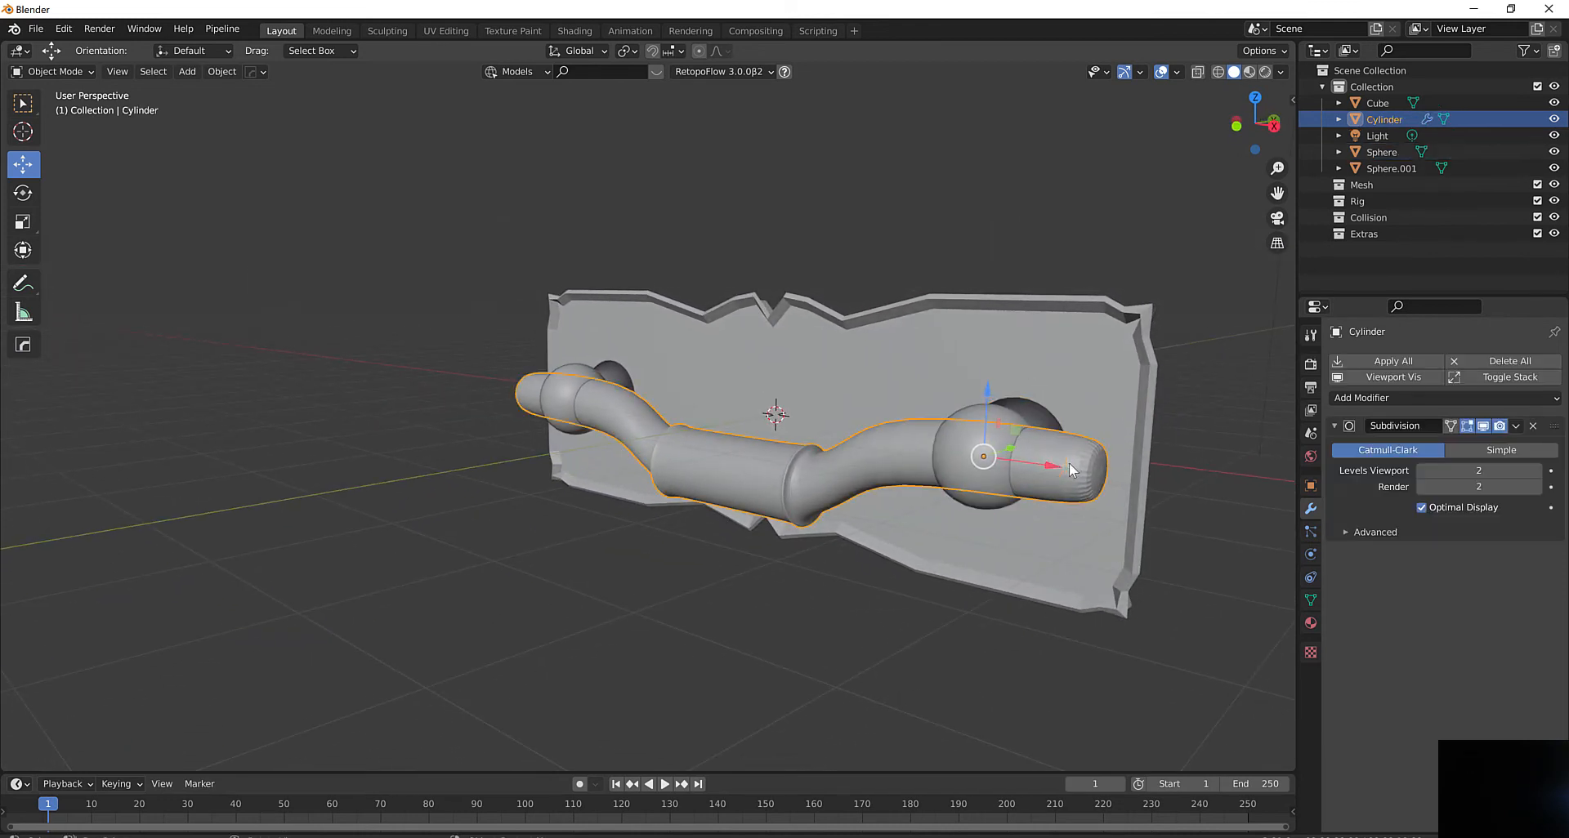
{"action": "right_click", "coordinate": [1072, 471]}
{"action": "left_click", "coordinate": [1071, 471]}
{"action": "left_click", "coordinate": [884, 605]}
Examine the smooth-shaded plate, spheres and handle bar from several angles
{"action": "middle_click_drag", "start_coordinate": [884, 604], "coordinate": [853, 608]}
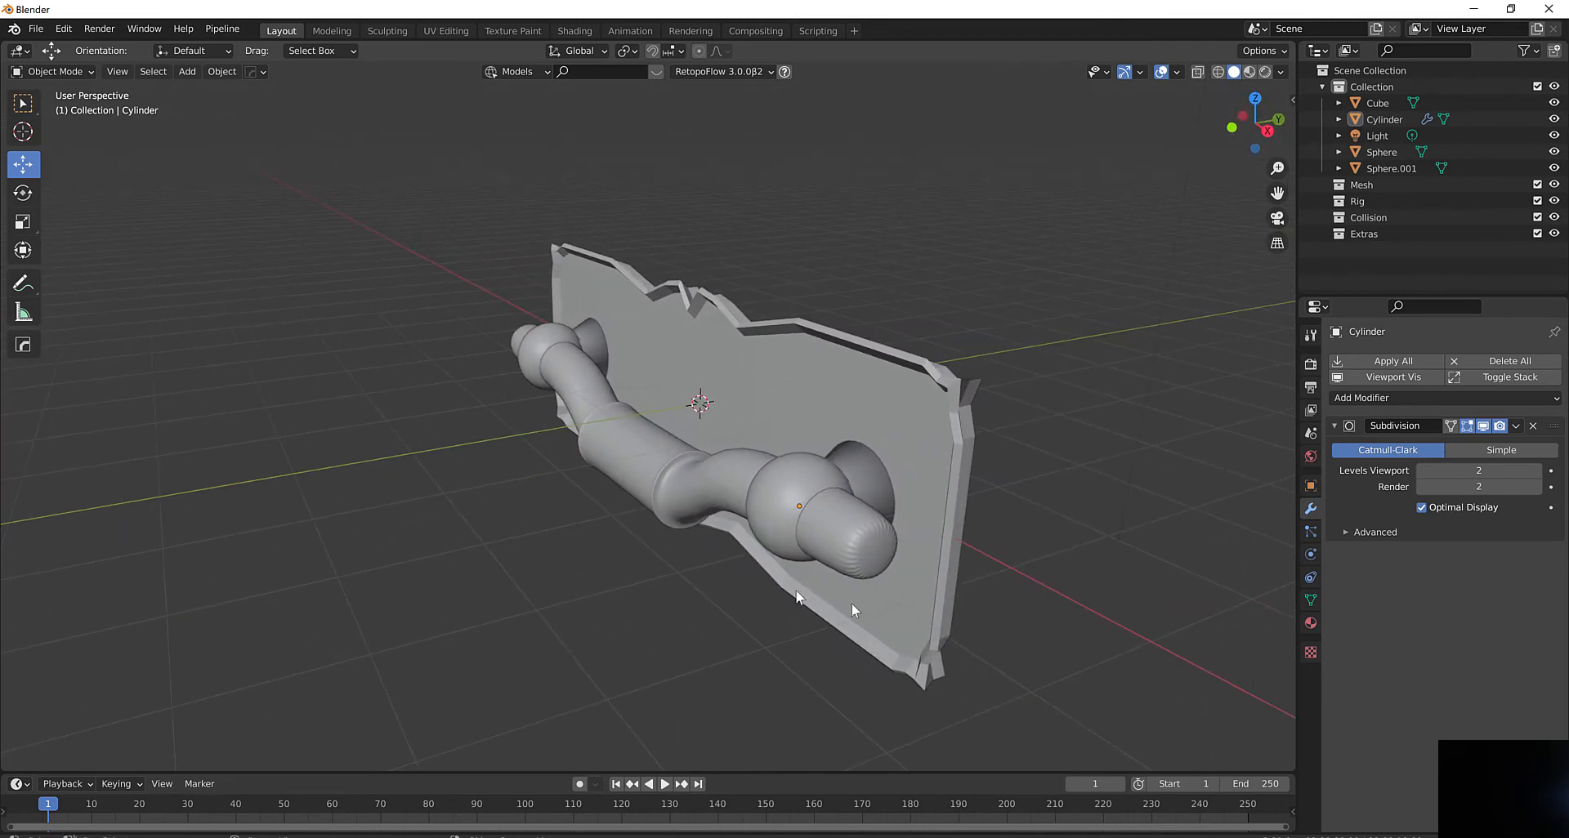
{"action": "middle_click_drag", "start_coordinate": [713, 448], "coordinate": [750, 440]}
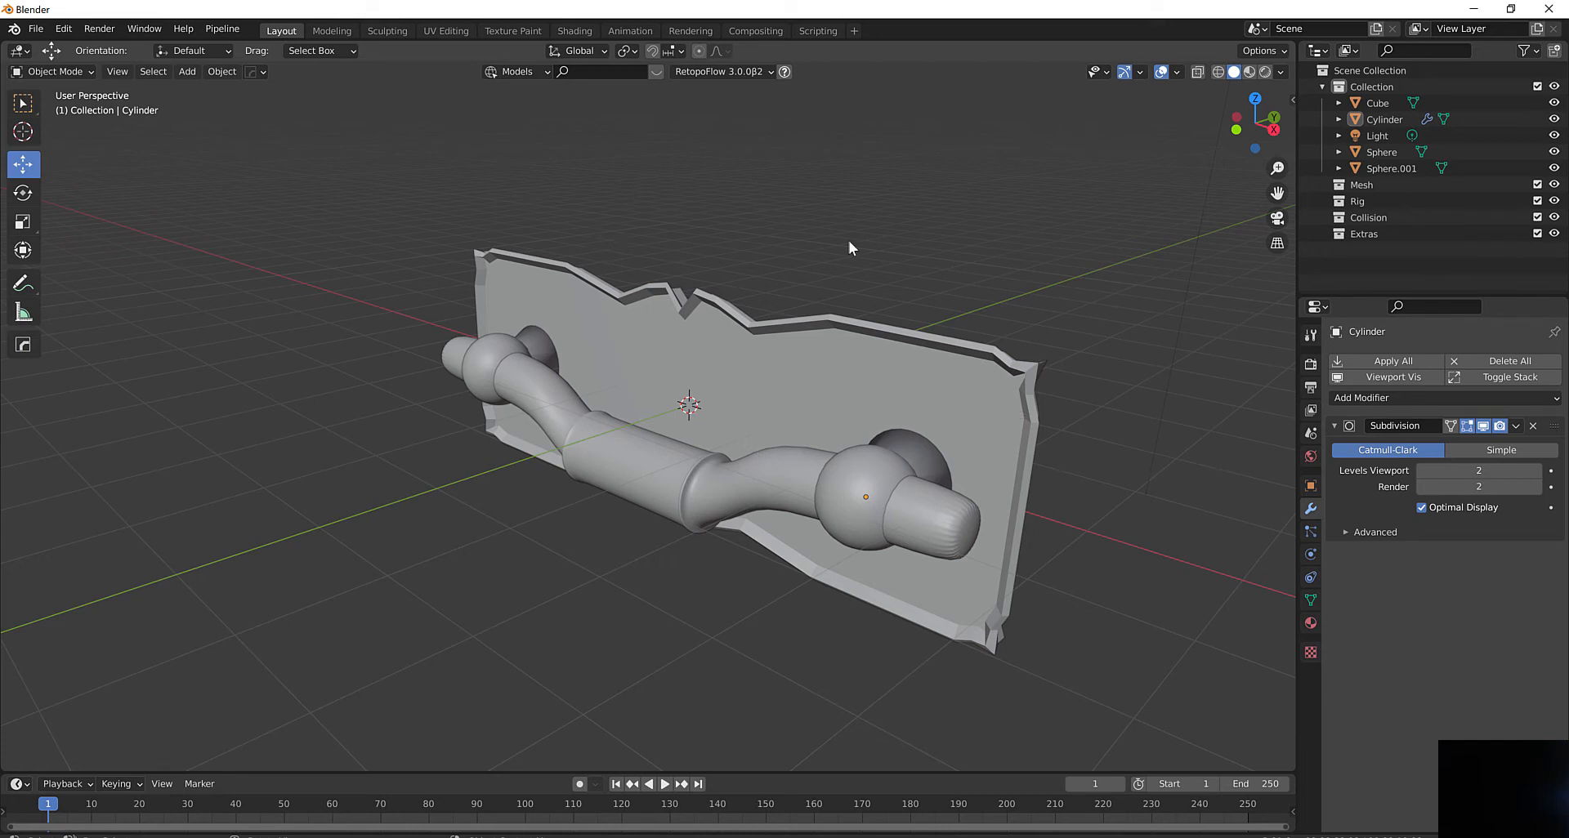
{"action": "middle_click_drag", "start_coordinate": [711, 234], "coordinate": [662, 319]}
{"action": "scroll", "coordinate": [709, 242], "scroll_direction": "up", "scroll_amount": 2}
{"action": "left_click", "coordinate": [663, 319]}
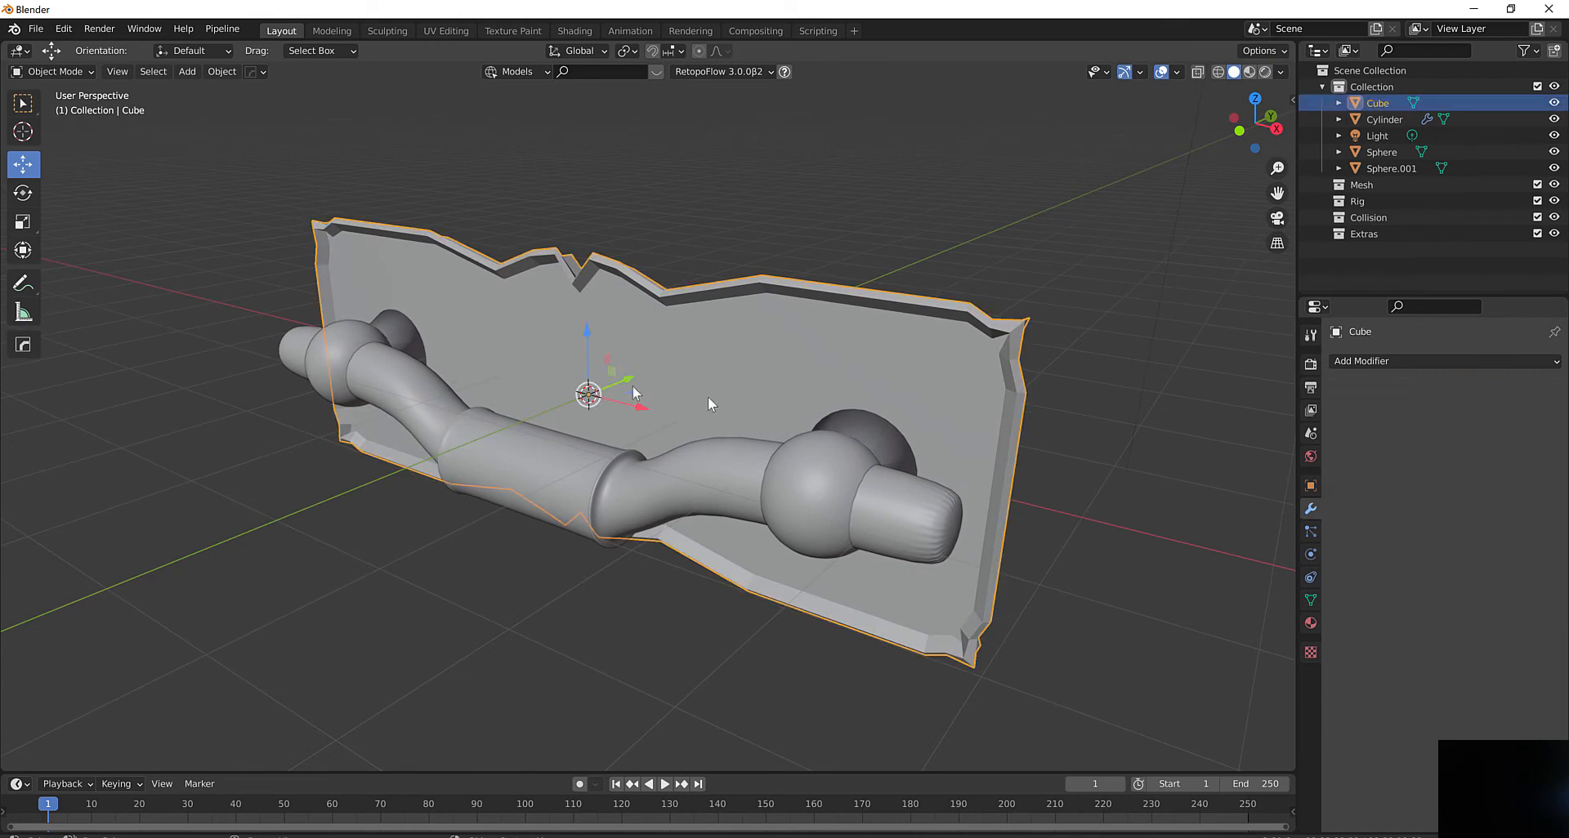
{"action": "middle_click_drag", "start_coordinate": [798, 307], "coordinate": [835, 310]}
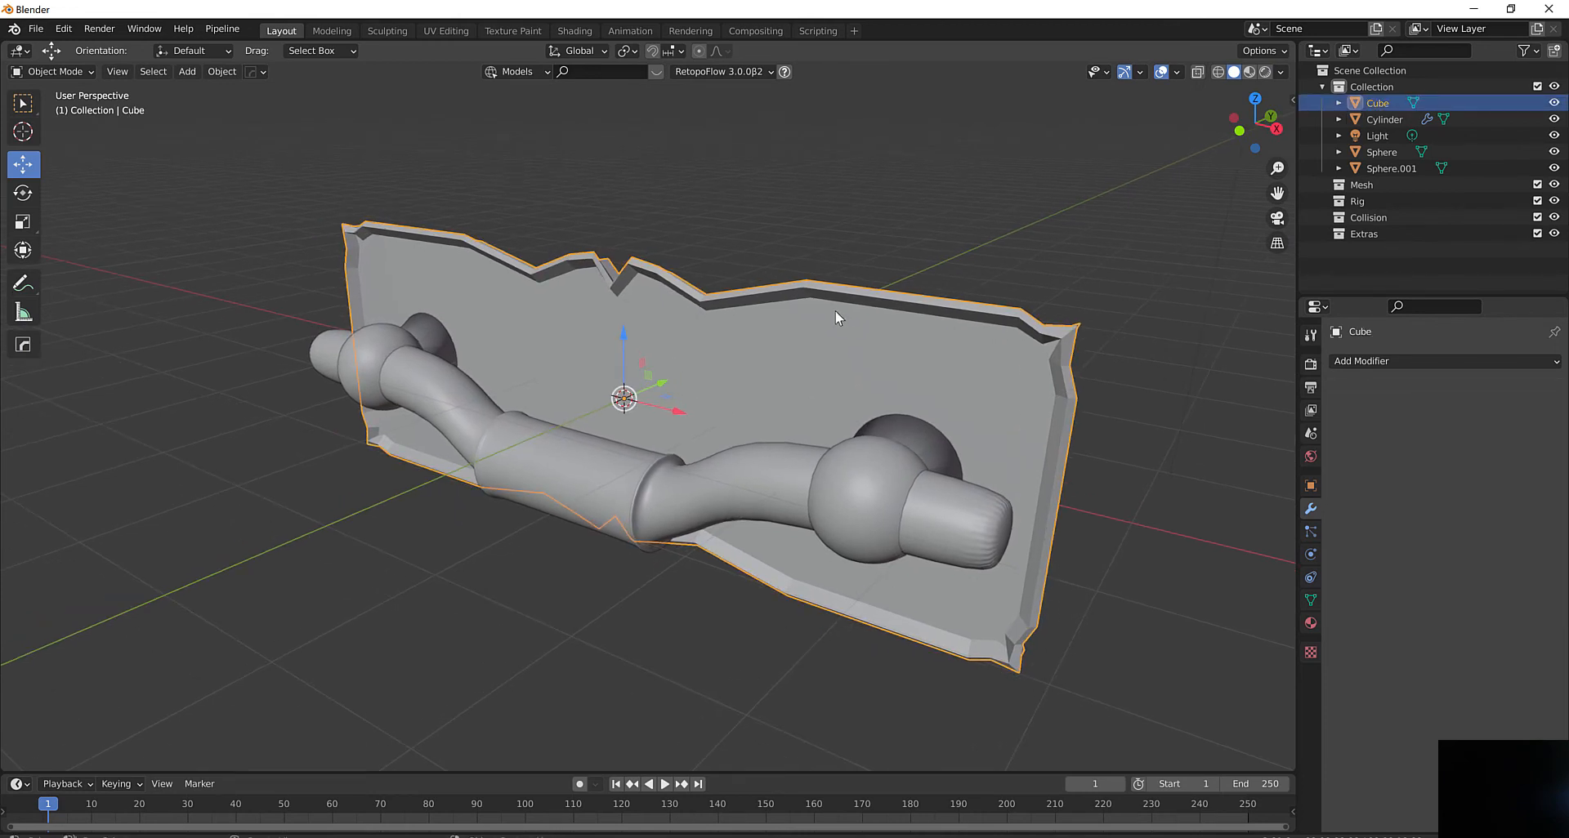
{"action": "mouse_move", "coordinate": [834, 310]}
{"action": "middle_mouse_down"}
{"action": "mouse_move", "coordinate": [708, 306]}
{"action": "mouse_move", "coordinate": [679, 287]}
{"action": "mouse_move", "coordinate": [651, 305]}
{"action": "mouse_move", "coordinate": [829, 311]}
{"action": "middle_mouse_up"}
{"action": "middle_click_drag", "start_coordinate": [692, 342], "coordinate": [687, 344]}
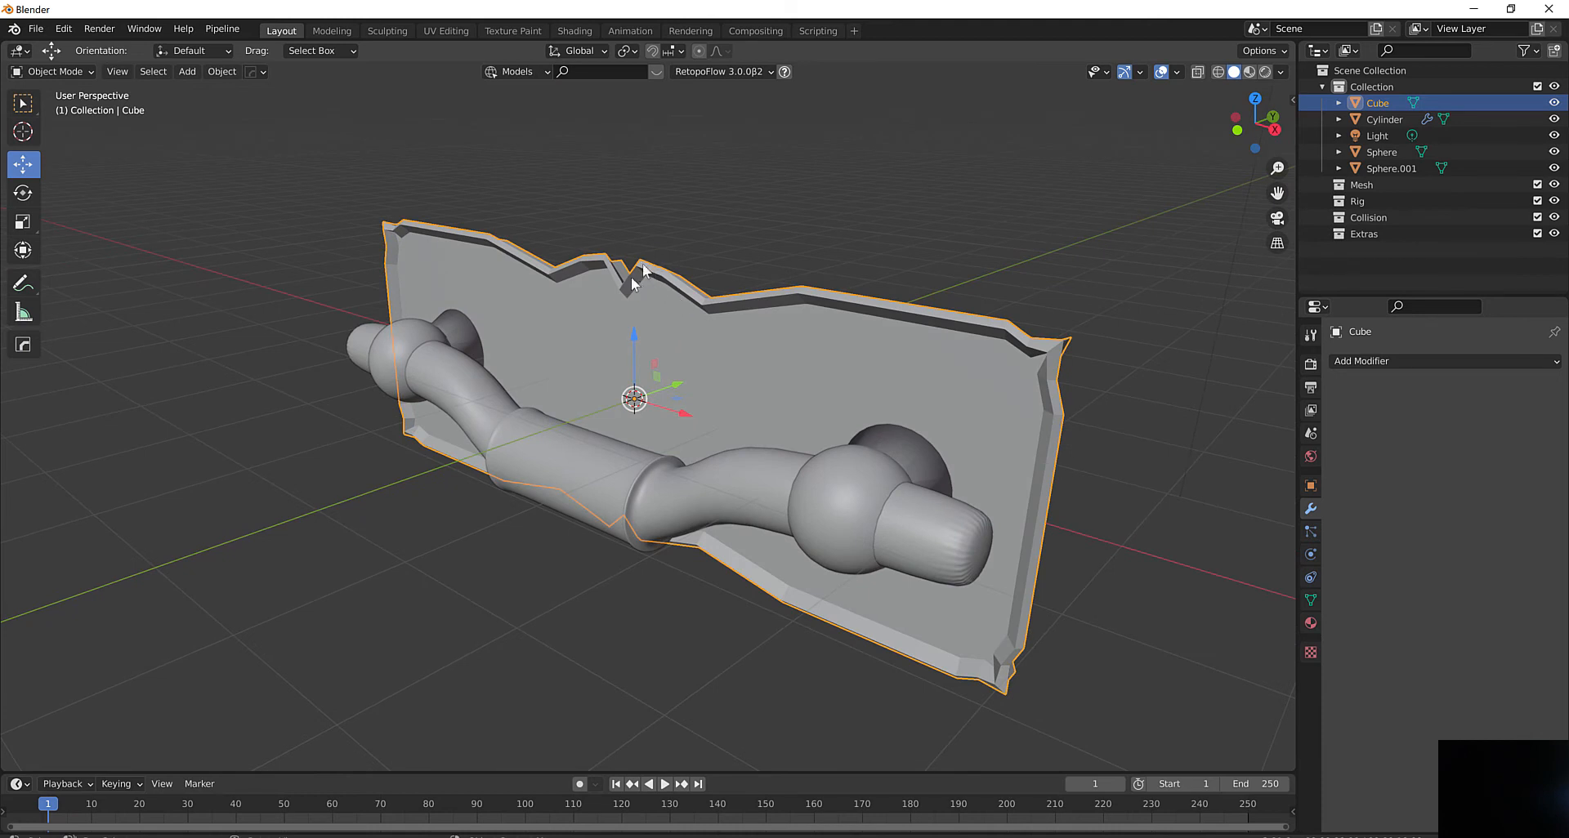
{"action": "middle_click_drag", "start_coordinate": [883, 372], "coordinate": [846, 469]}
{"action": "left_click", "coordinate": [849, 471]}
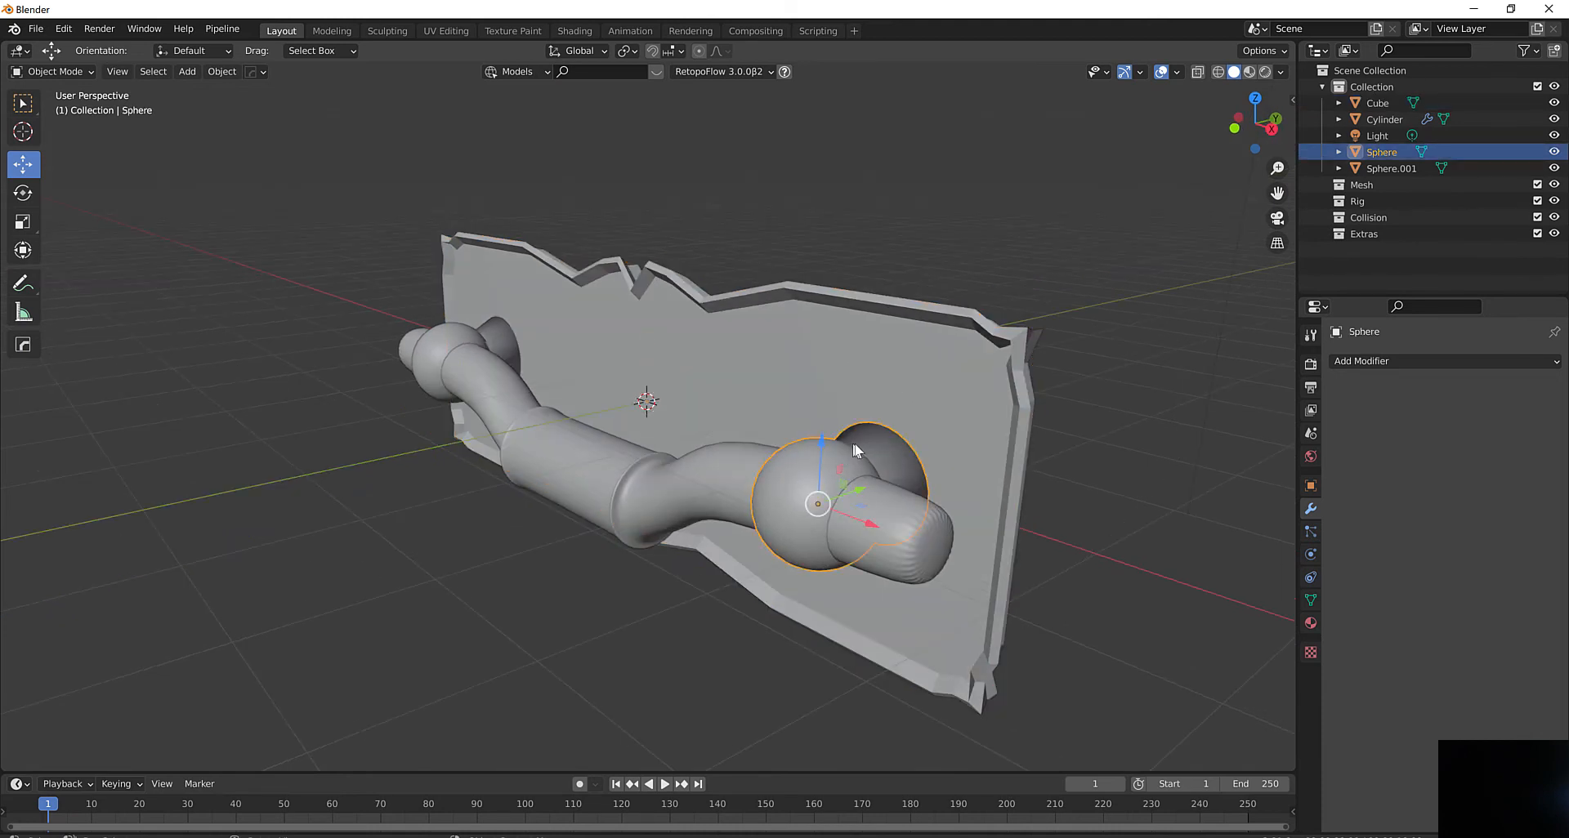
{"action": "middle_click_drag", "start_coordinate": [855, 450], "coordinate": [847, 522]}
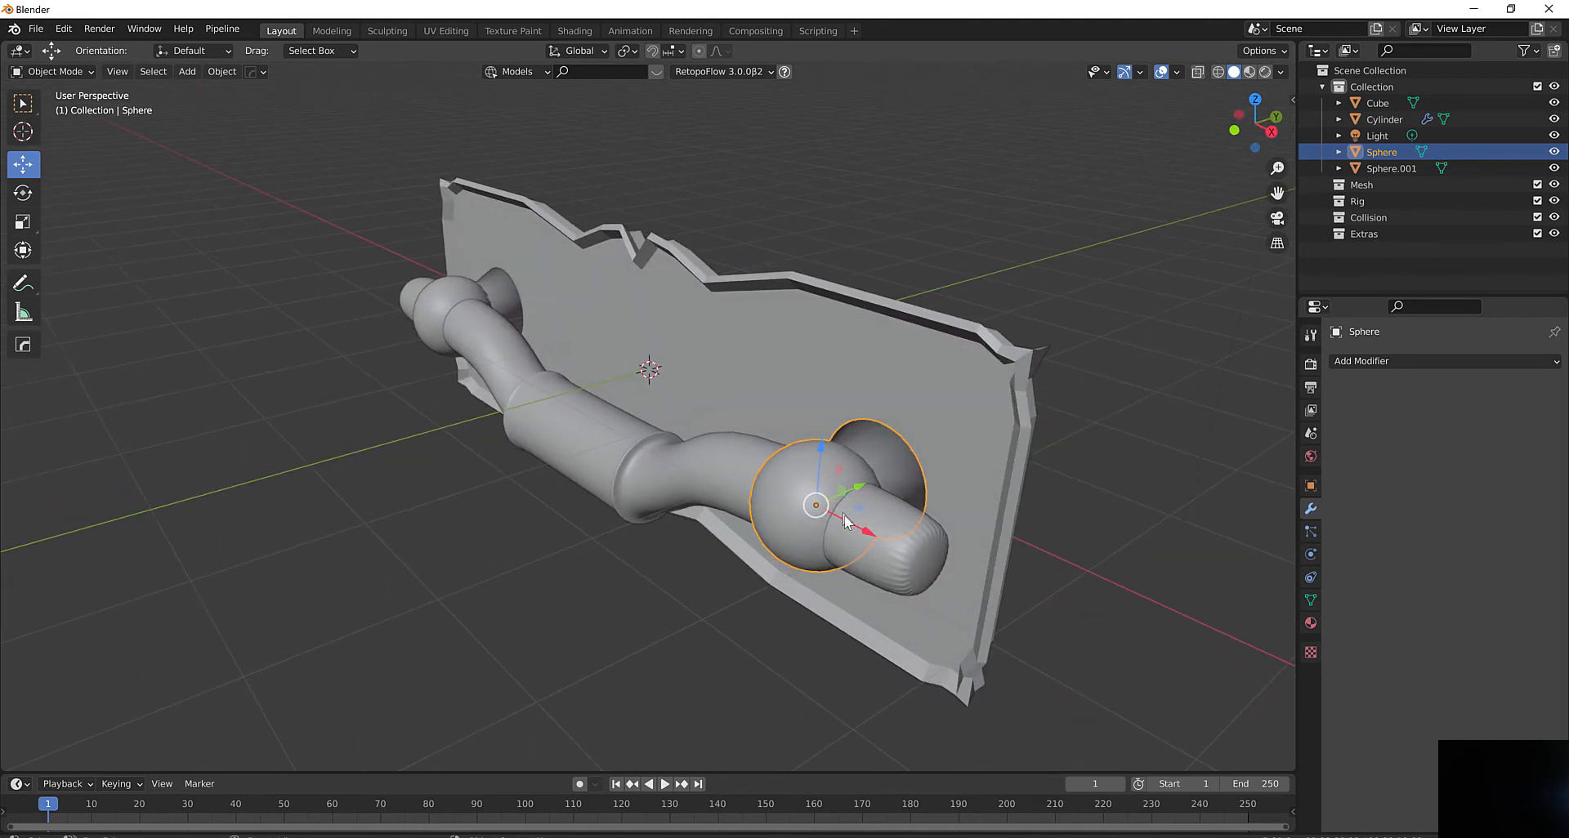
{"action": "left_click", "coordinate": [677, 464]}
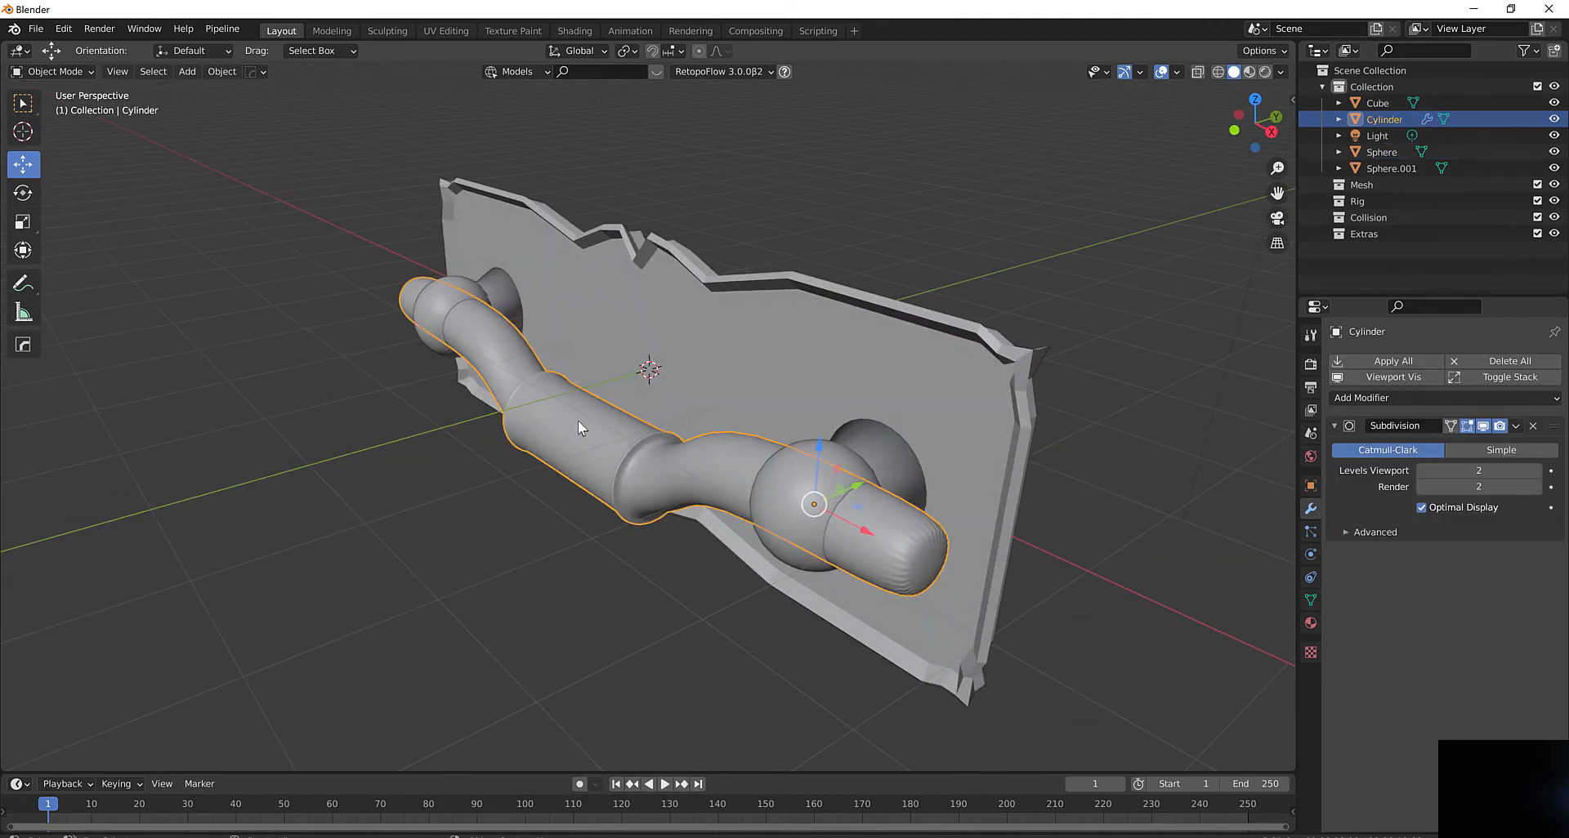
{"action": "middle_click_drag", "start_coordinate": [577, 420], "coordinate": [723, 380]}
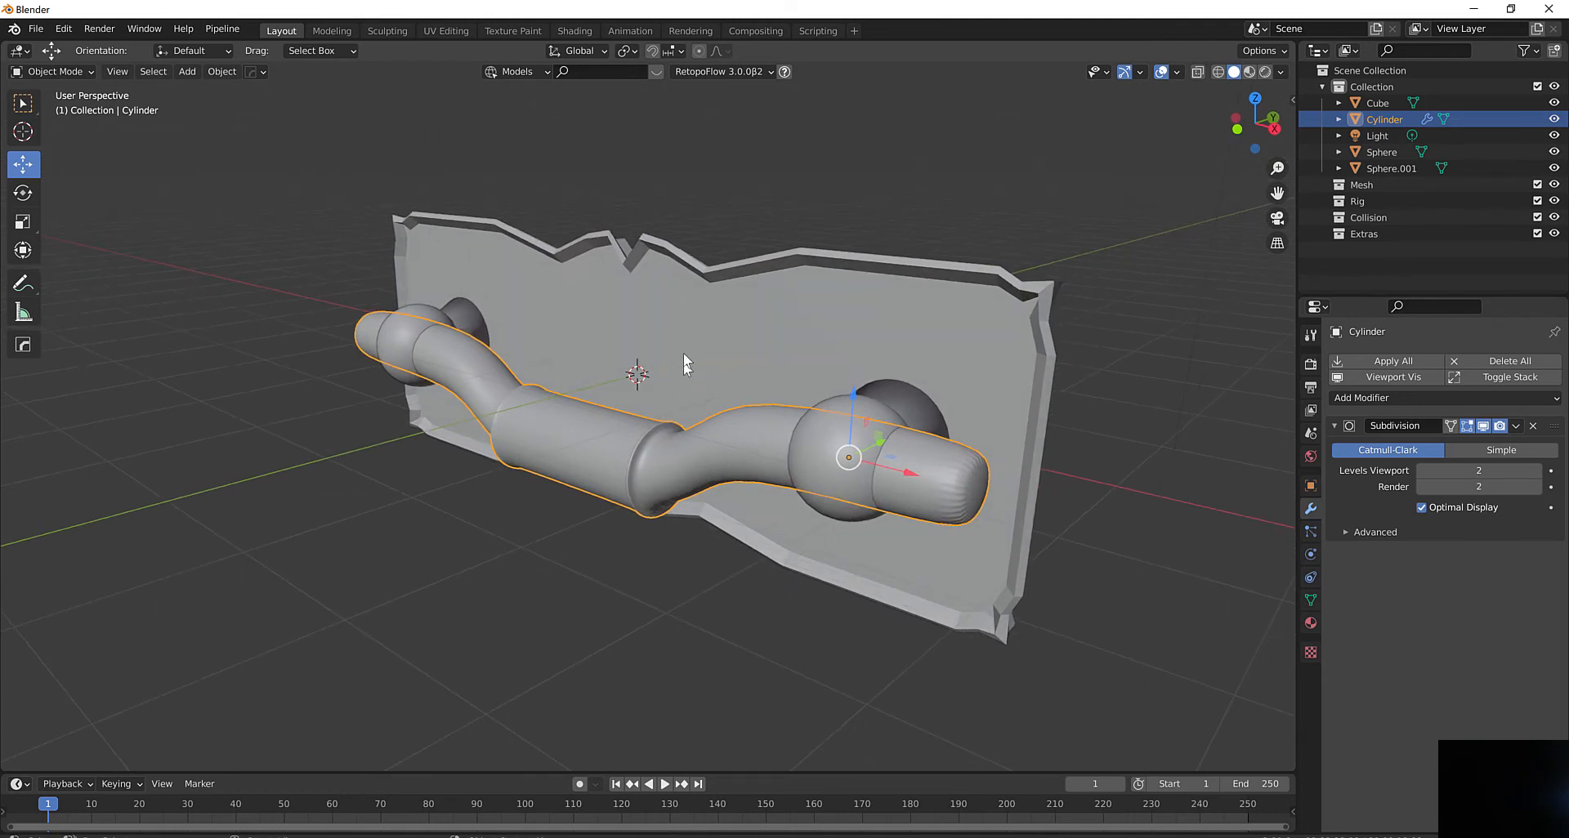
Select the backing plate and open it in the UV Editing workspace with its UV layout and mesh in close view
{"action": "left_click", "coordinate": [699, 314]}
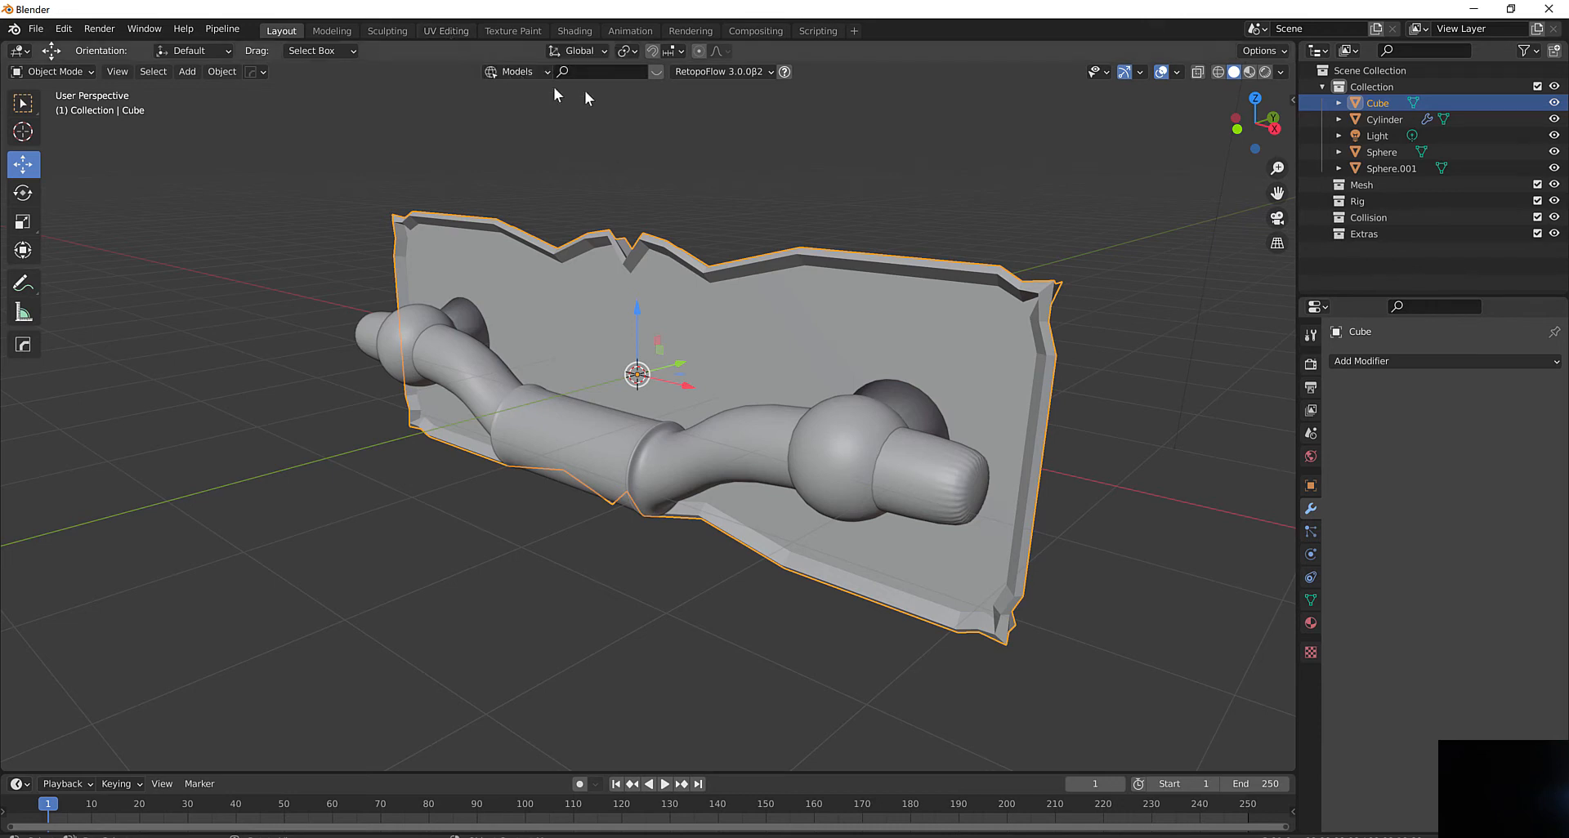
{"action": "middle_click_drag", "start_coordinate": [585, 90], "coordinate": [644, 312]}
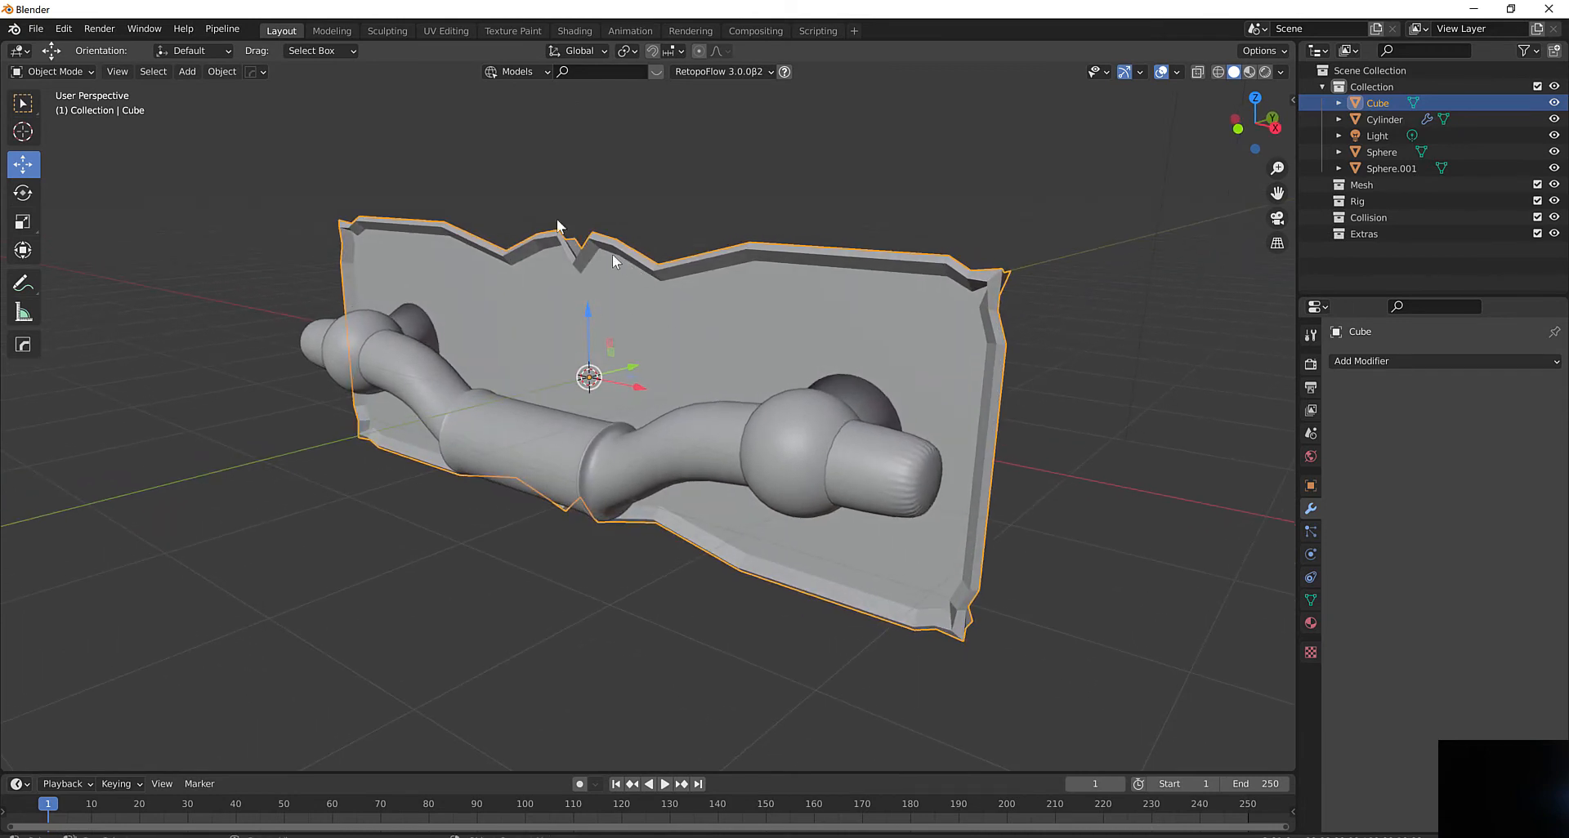
{"action": "left_click", "coordinate": [444, 31]}
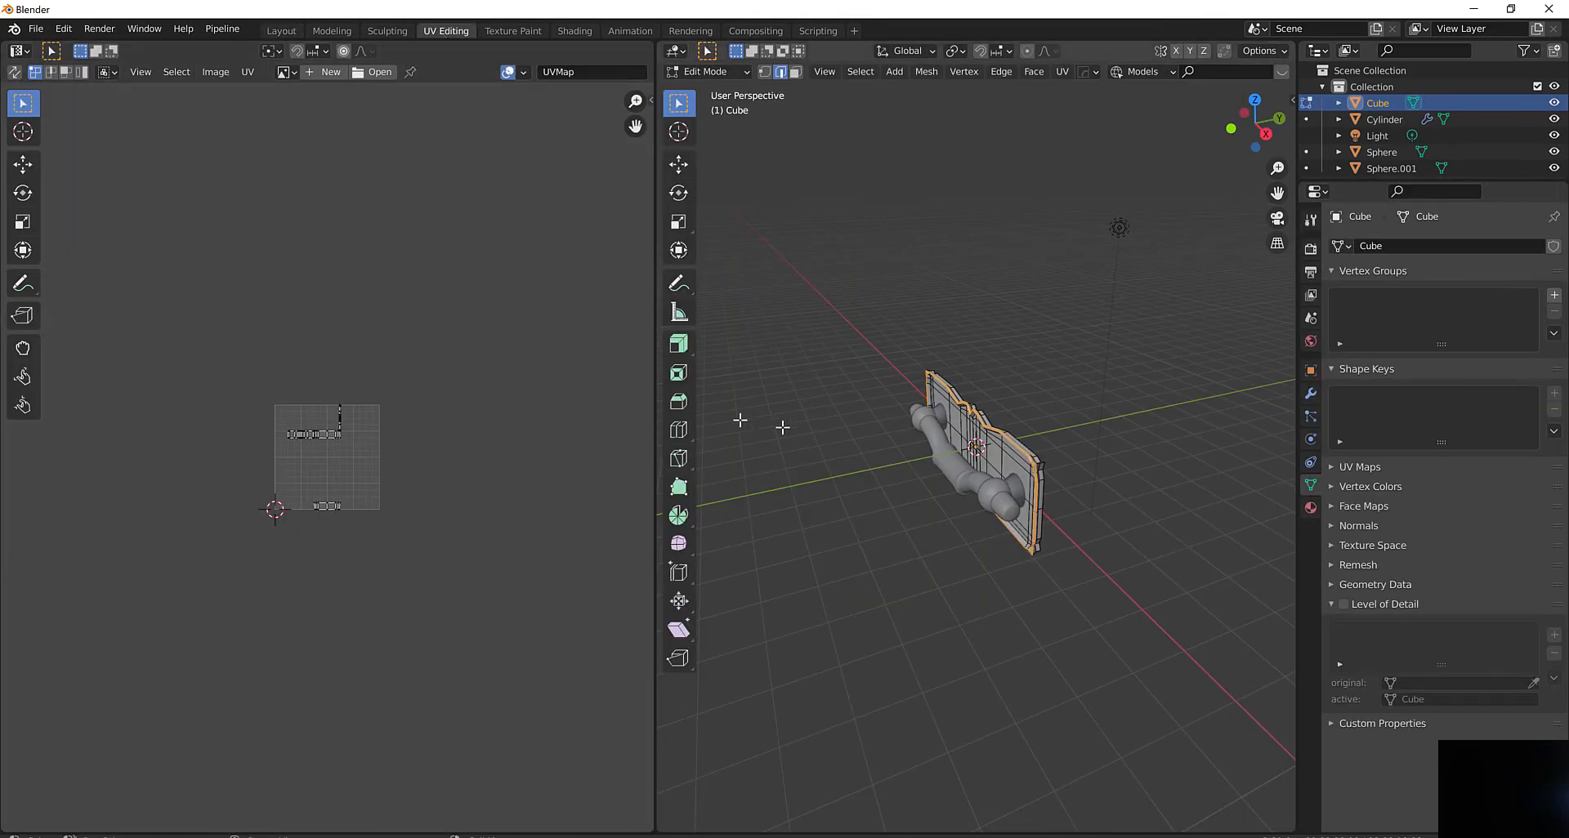
{"action": "middle_click_drag", "start_coordinate": [738, 424], "coordinate": [838, 448]}
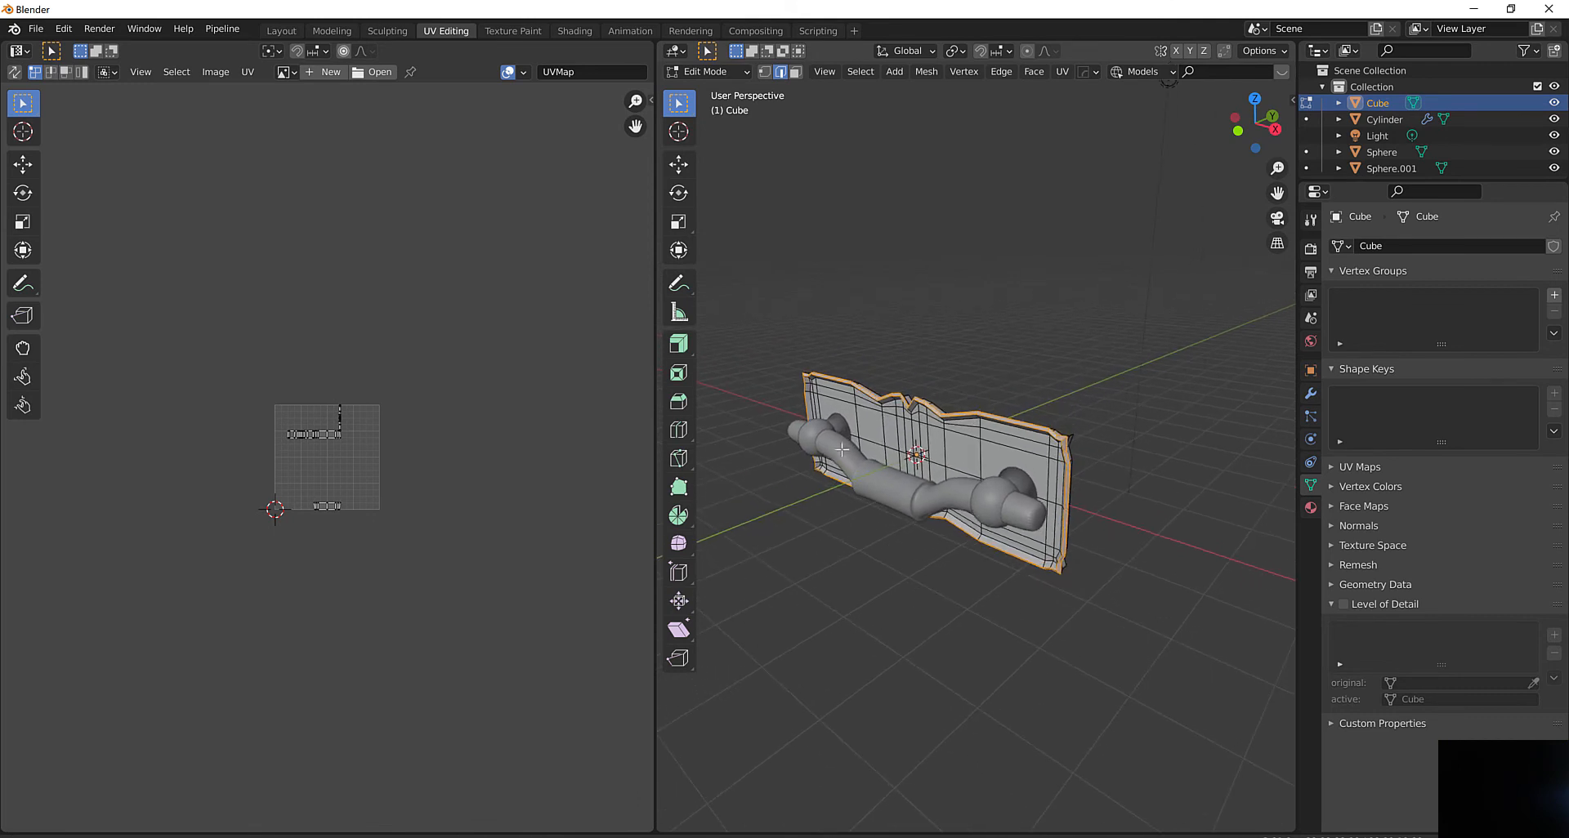
{"action": "scroll", "coordinate": [838, 448], "scroll_direction": "up", "scroll_amount": 2}
{"action": "scroll", "coordinate": [403, 478], "scroll_direction": "up", "scroll_amount": 1}
{"action": "scroll", "coordinate": [404, 478], "scroll_direction": "up", "scroll_amount": 5}
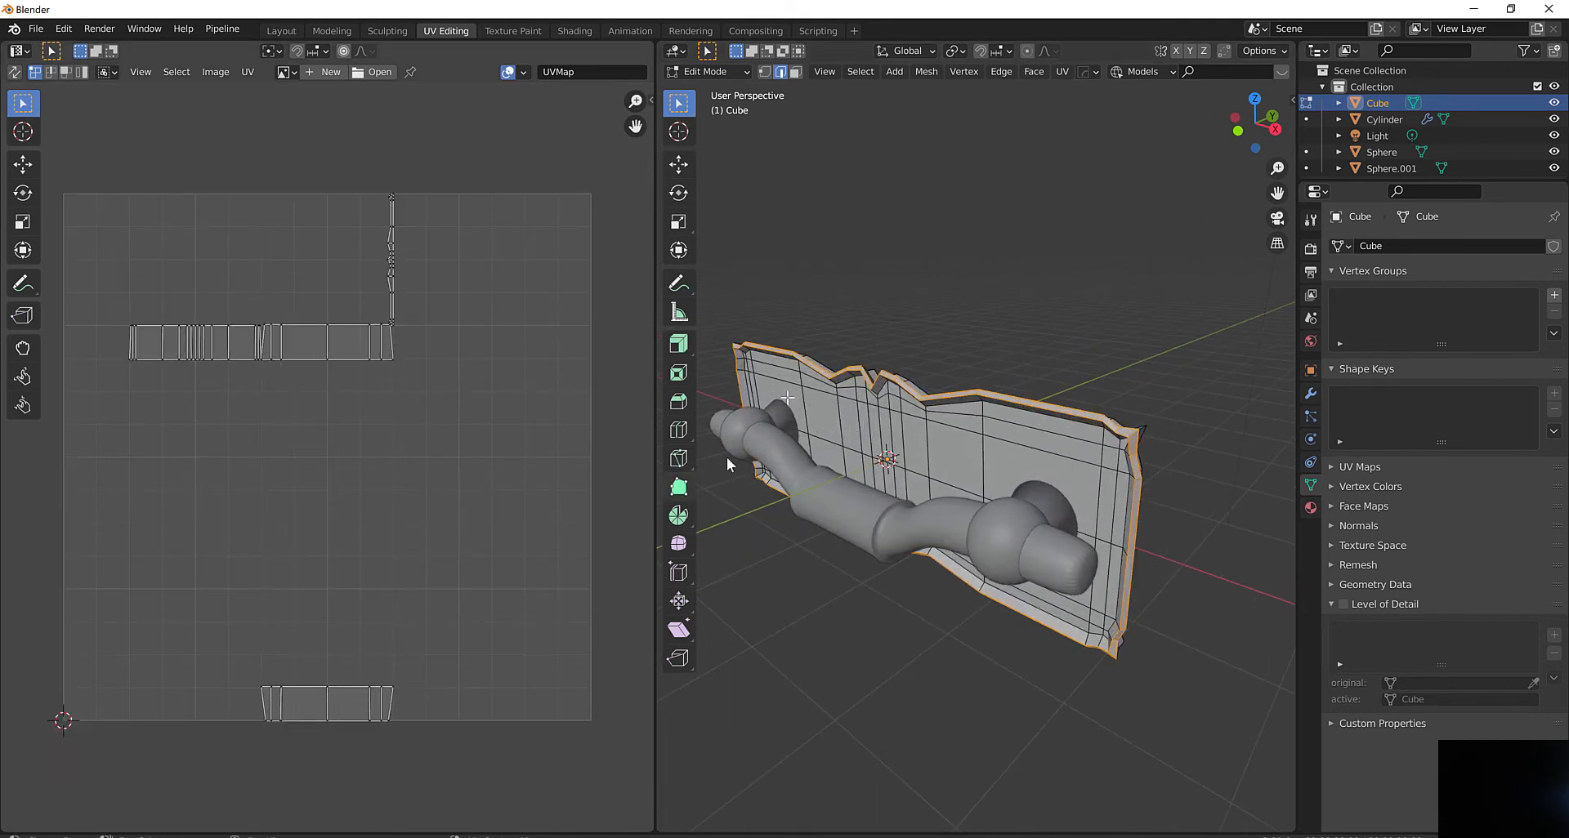
{"action": "scroll", "coordinate": [1072, 426], "scroll_direction": "down", "scroll_amount": 1}
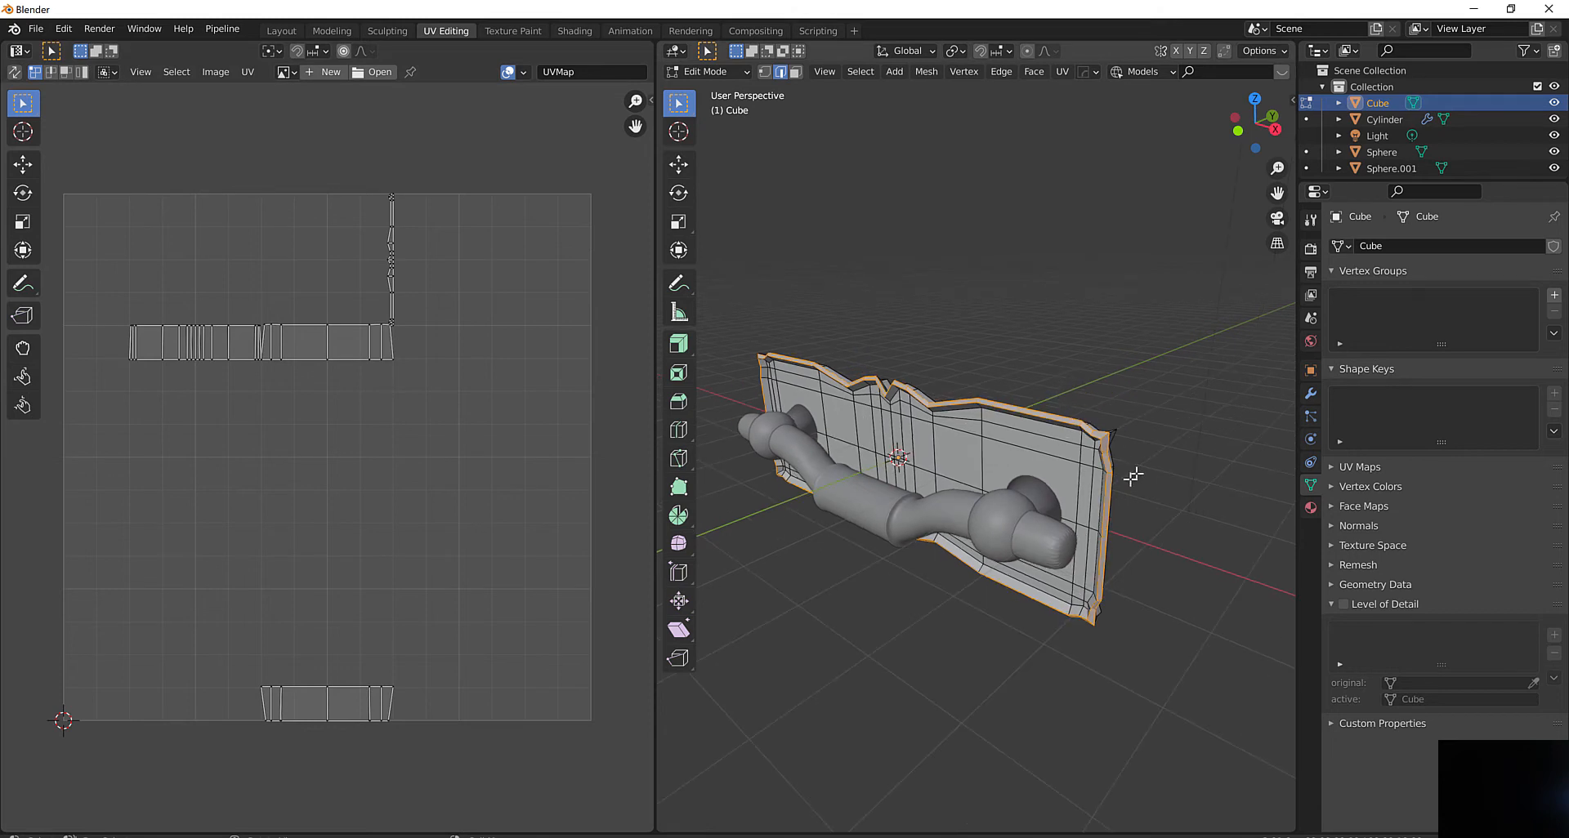
{"action": "middle_click_drag", "start_coordinate": [1043, 407], "coordinate": [1103, 308]}
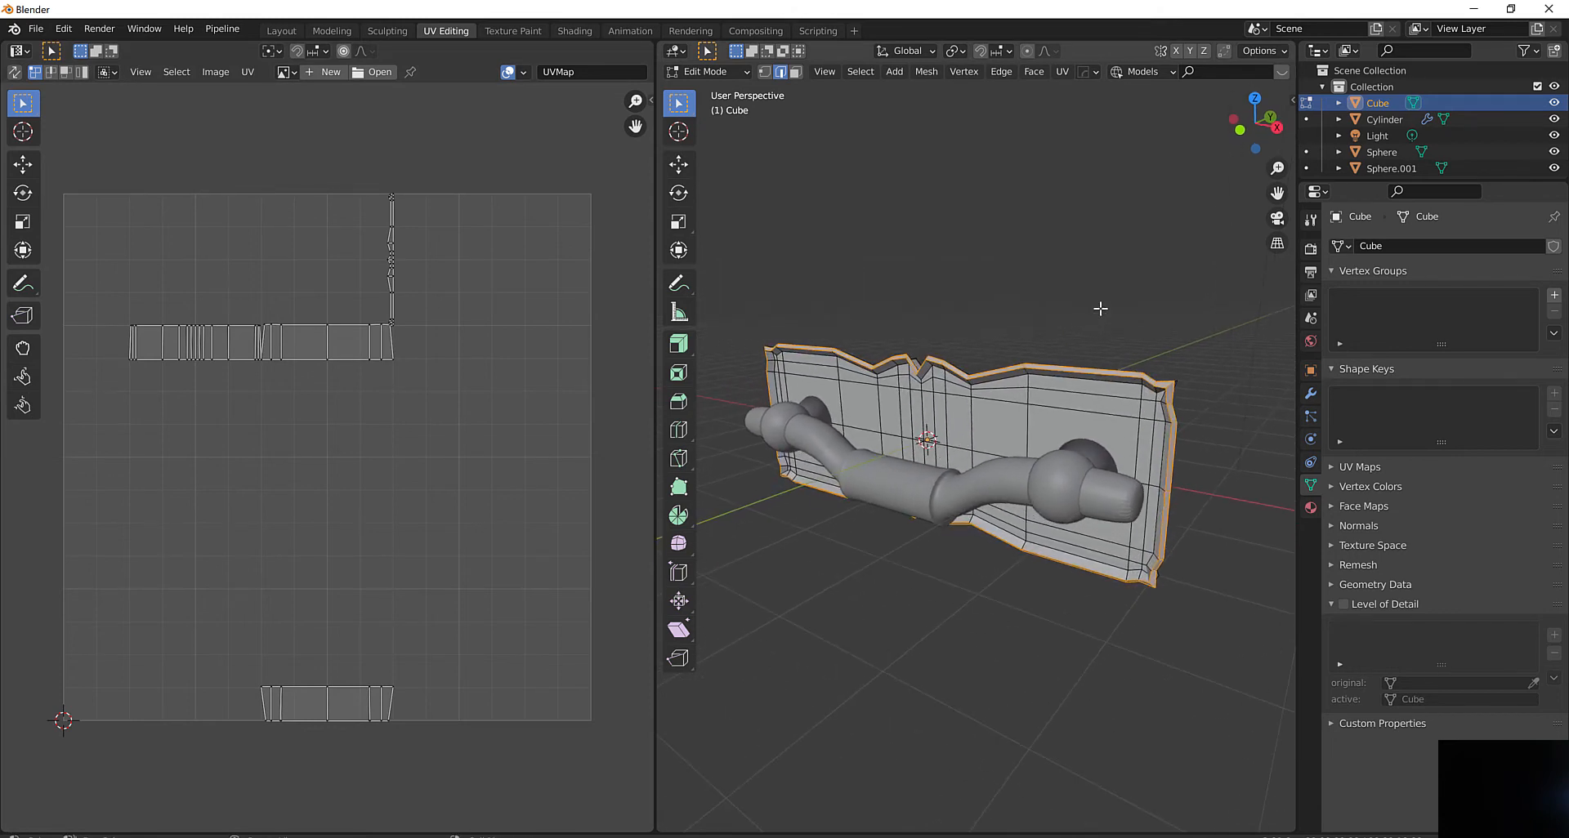
Enable X-ray in the 3D viewport and select all of the plate's faces in face select mode
{"action": "middle_click_drag", "start_coordinate": [1142, 76], "coordinate": [778, 72]}
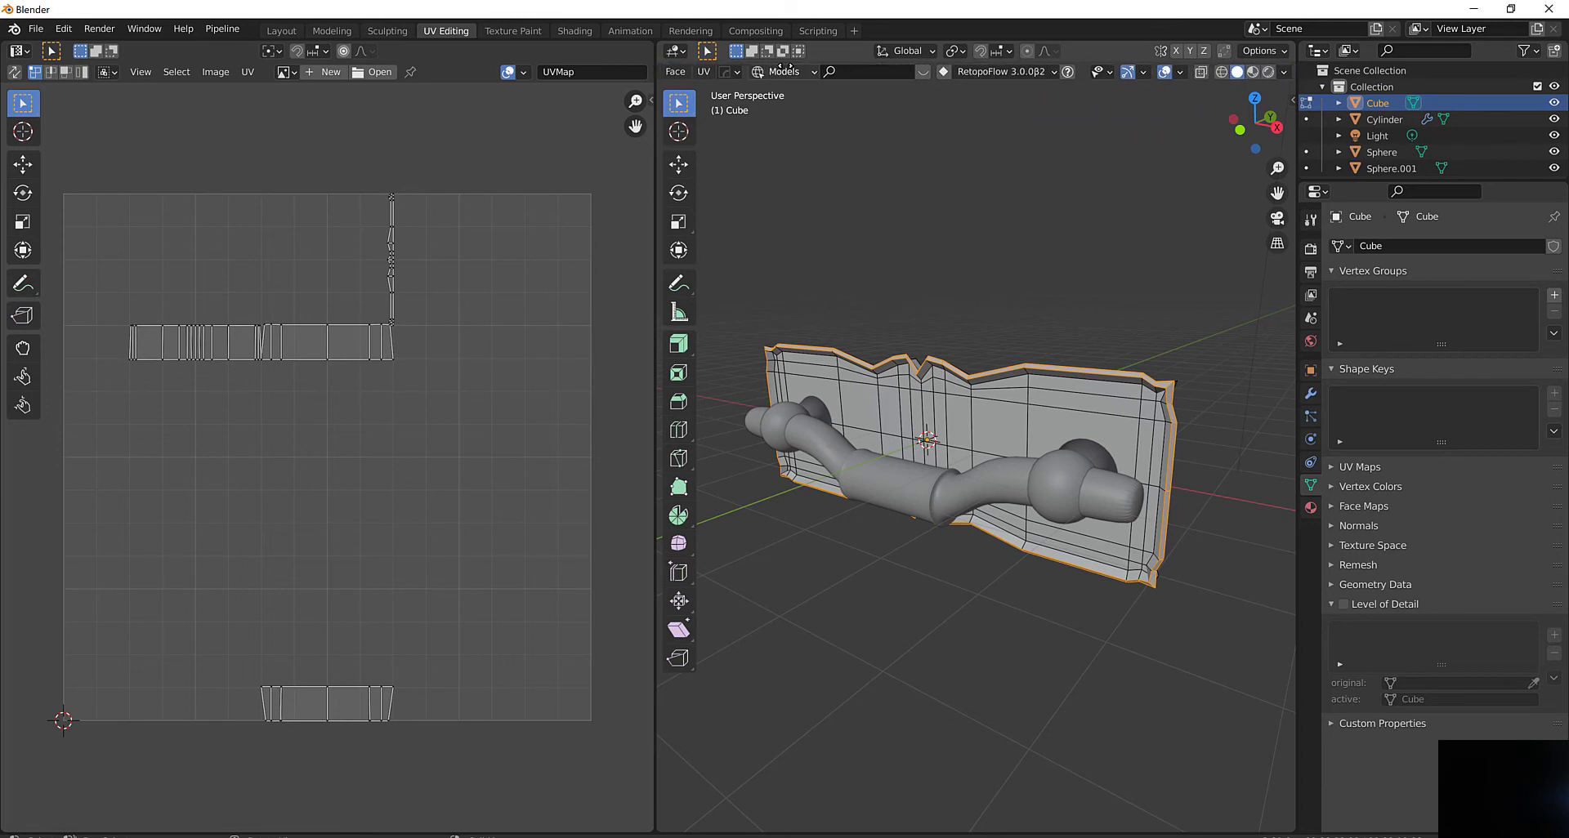
{"action": "left_click", "coordinate": [1200, 72]}
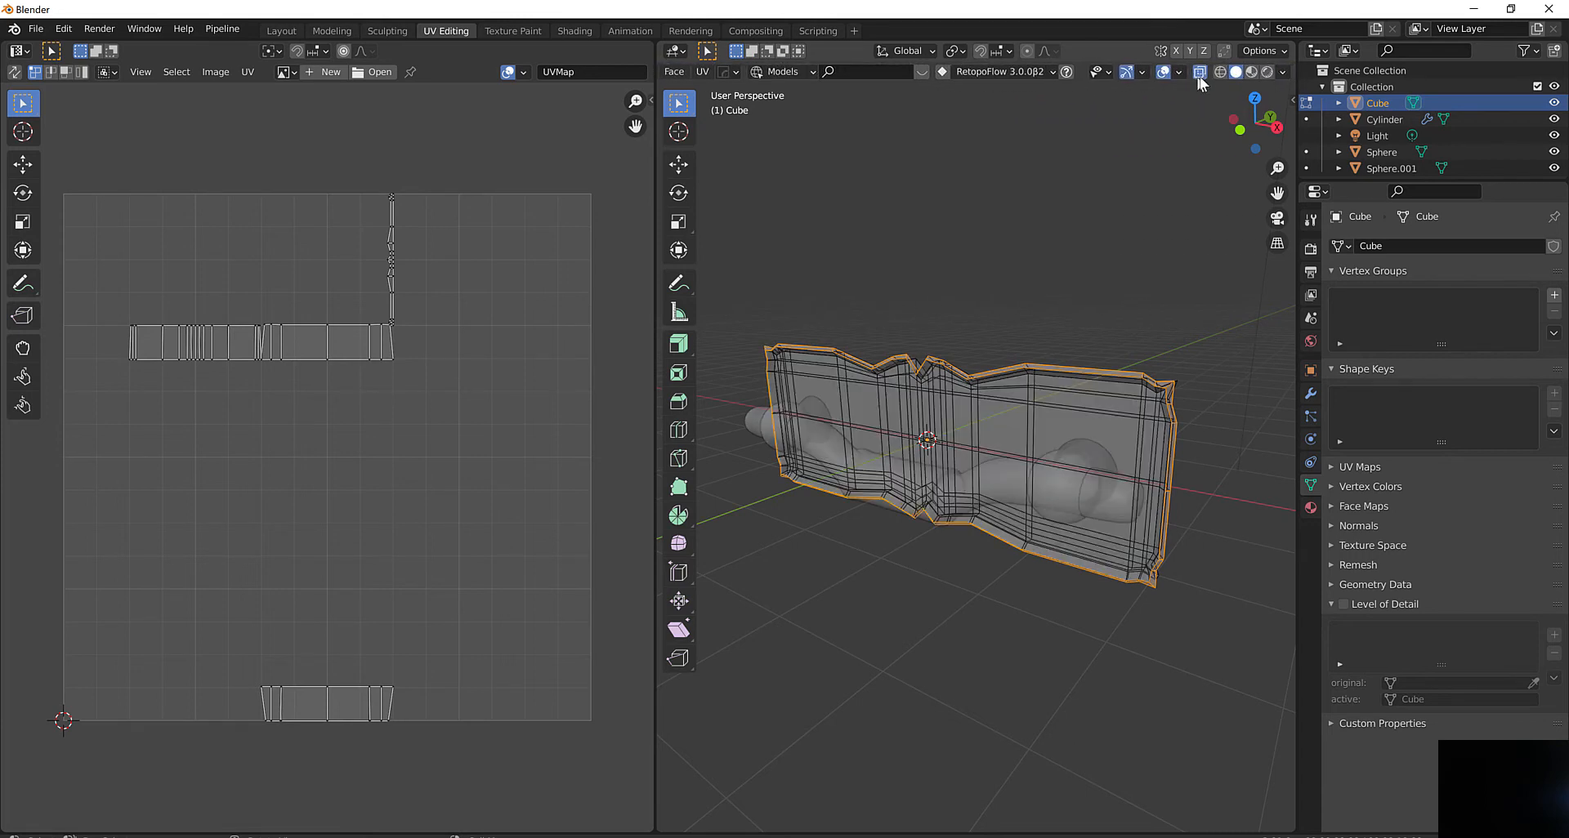
{"action": "middle_click_drag", "start_coordinate": [822, 74], "coordinate": [1111, 80]}
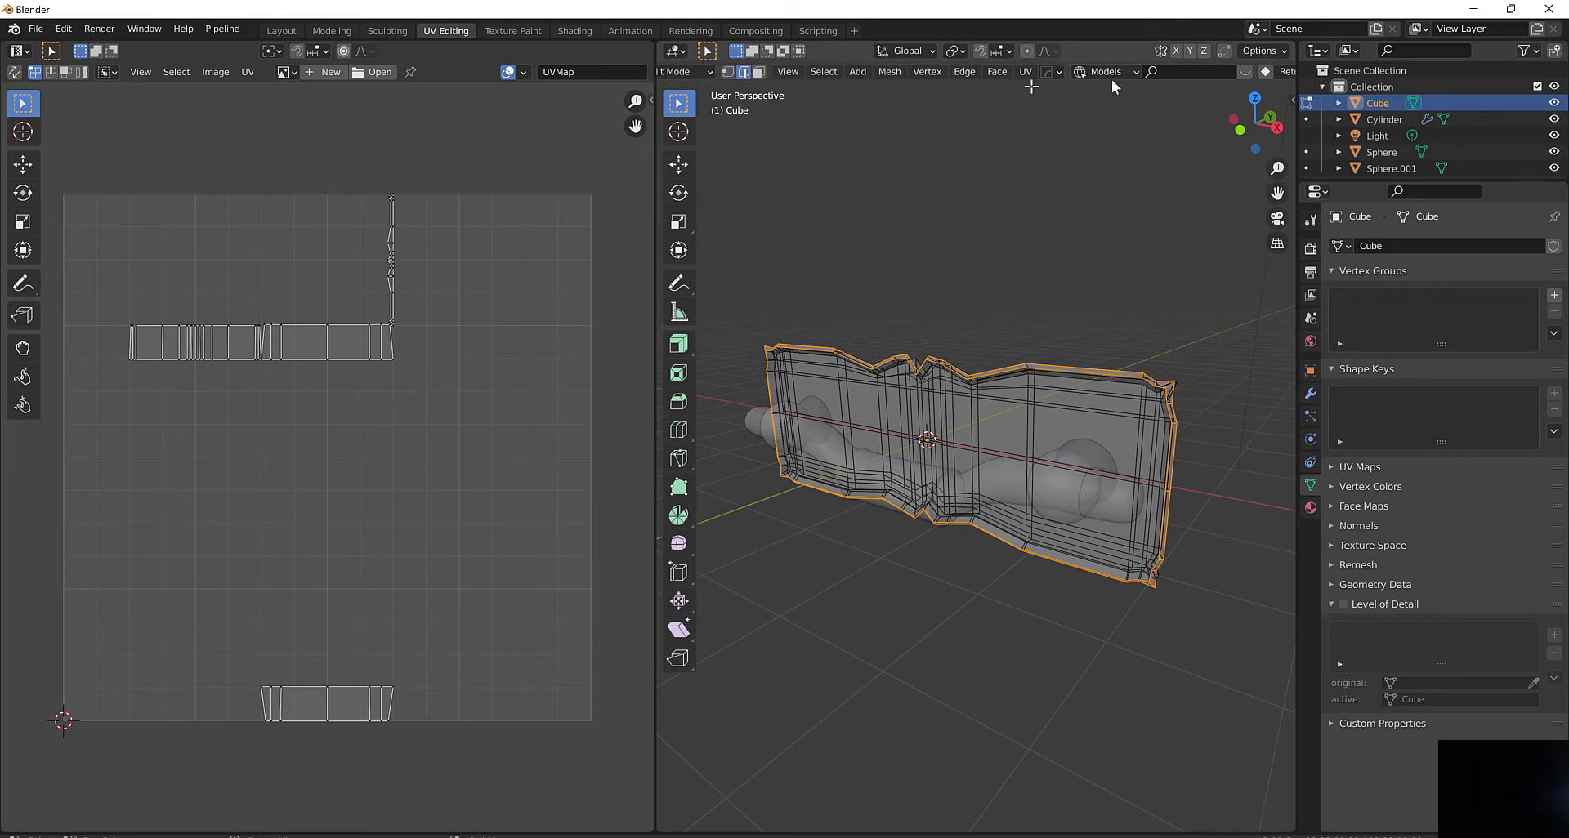
{"action": "left_click", "coordinate": [759, 73]}
{"action": "left_click_drag", "start_coordinate": [737, 258], "coordinate": [1258, 627]}
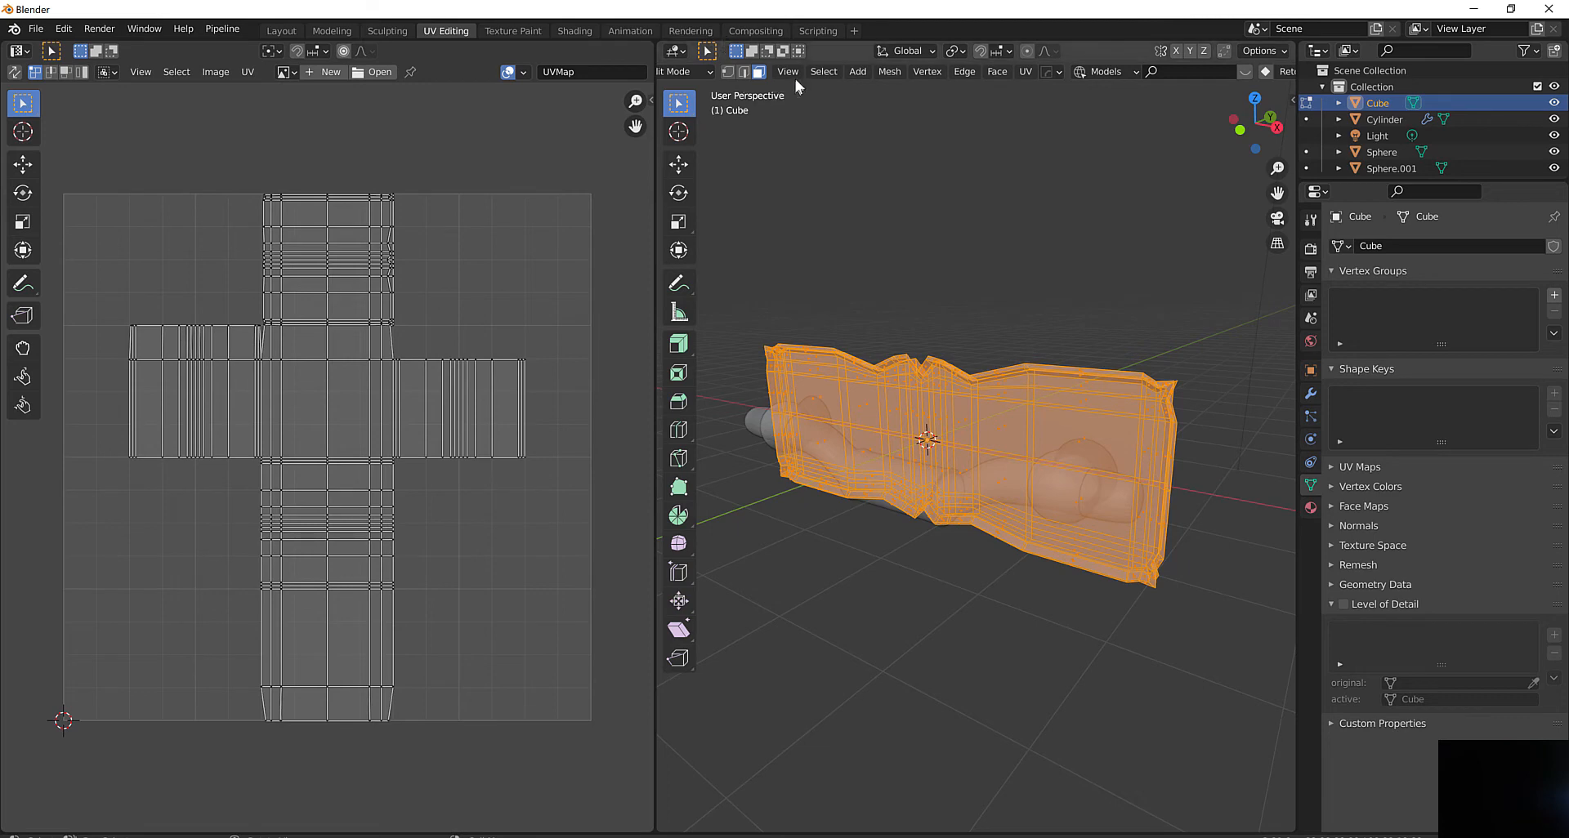
Apply All Transforms to the plate in Object Mode and return it to Edit Mode
{"action": "scroll", "coordinate": [795, 79], "scroll_direction": "up", "scroll_amount": 2}
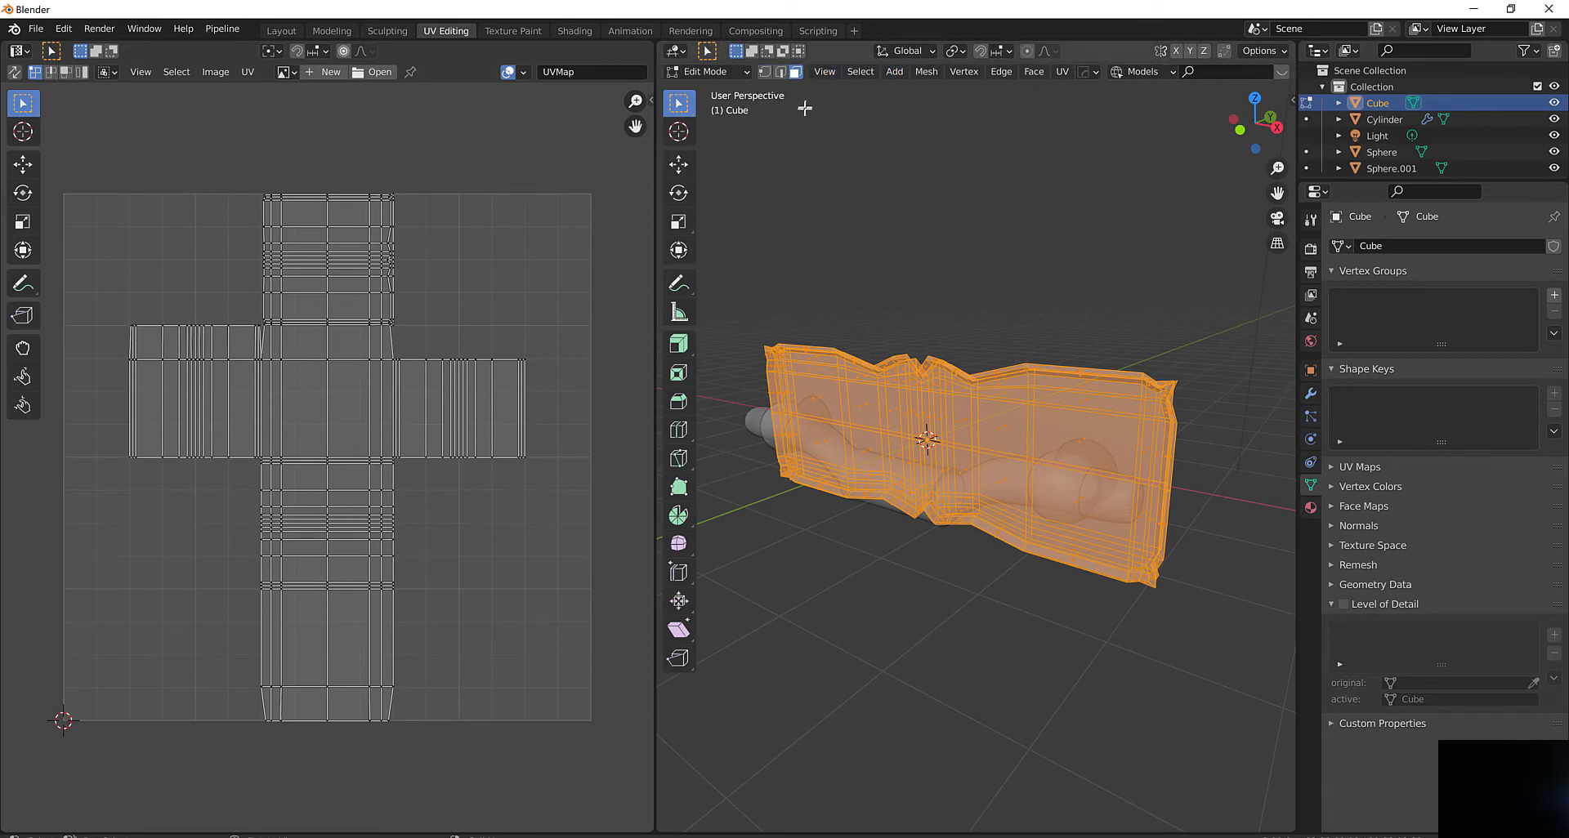
{"action": "left_click", "coordinate": [747, 72]}
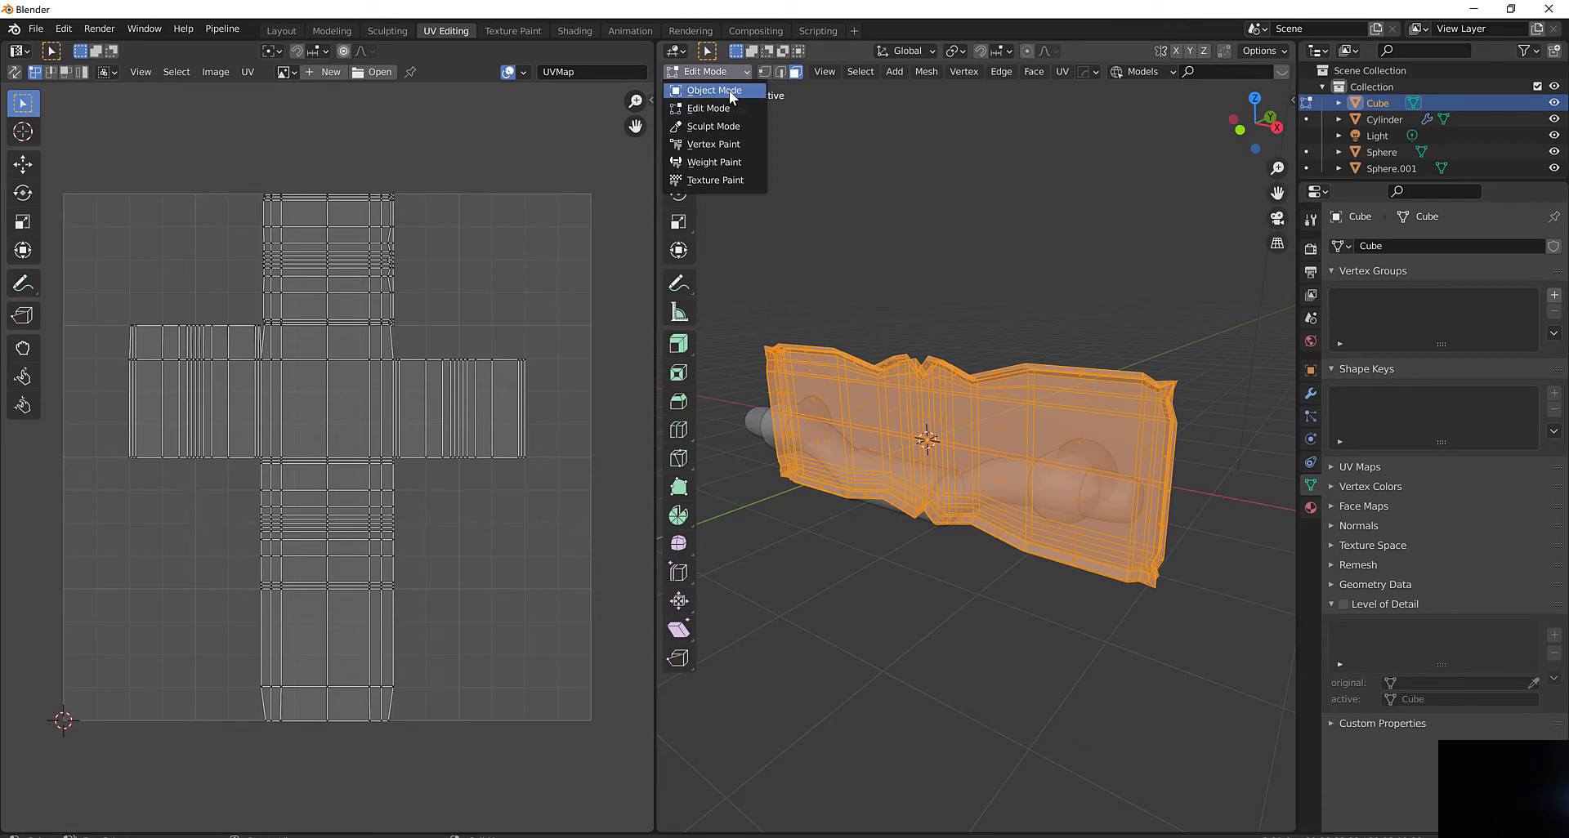
{"action": "left_click", "coordinate": [729, 90]}
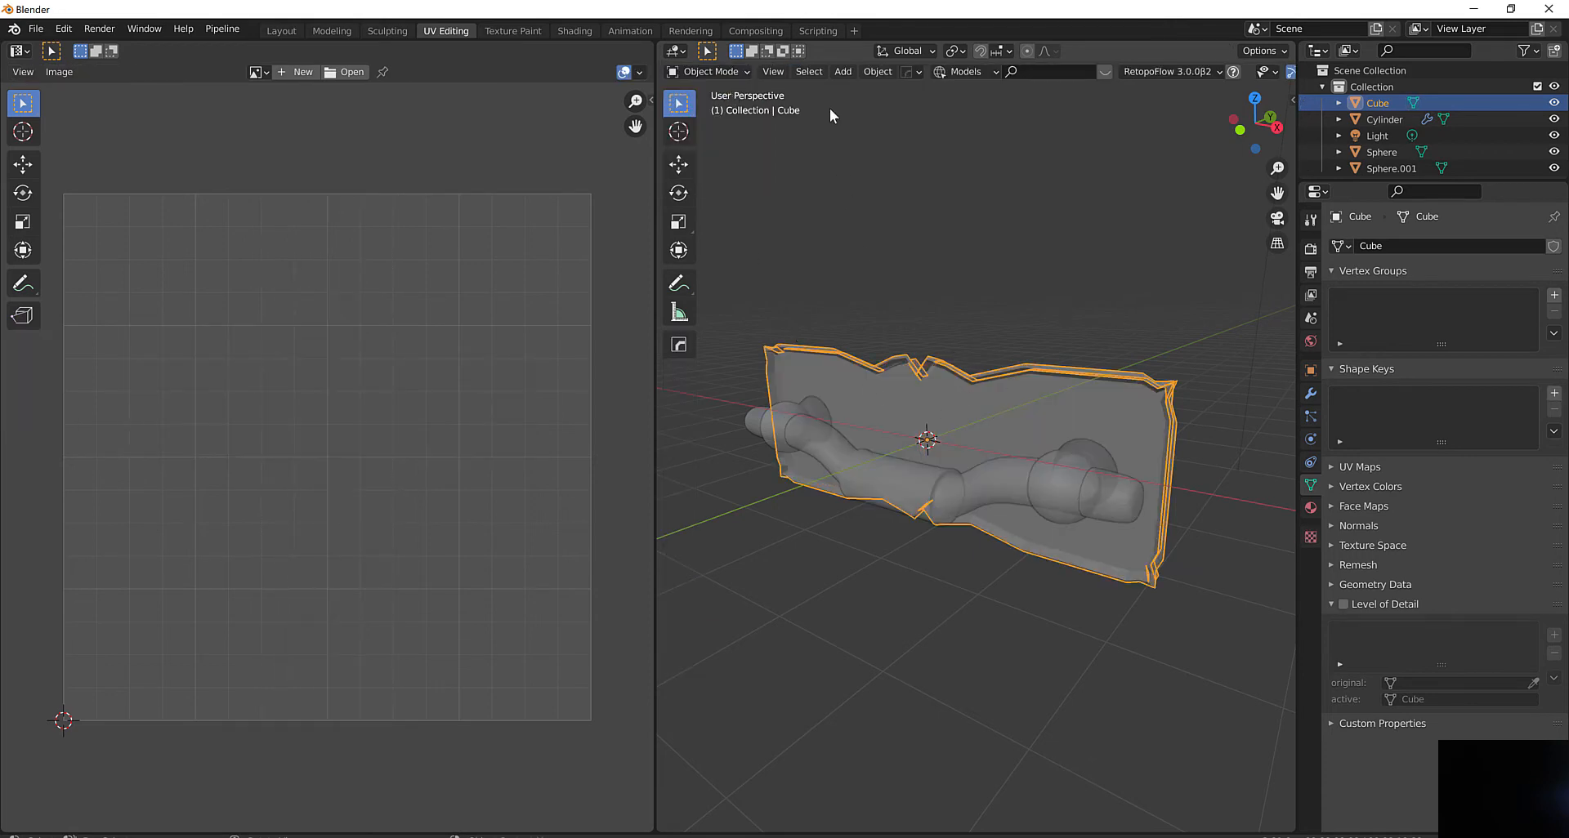
{"action": "left_click", "coordinate": [889, 72]}
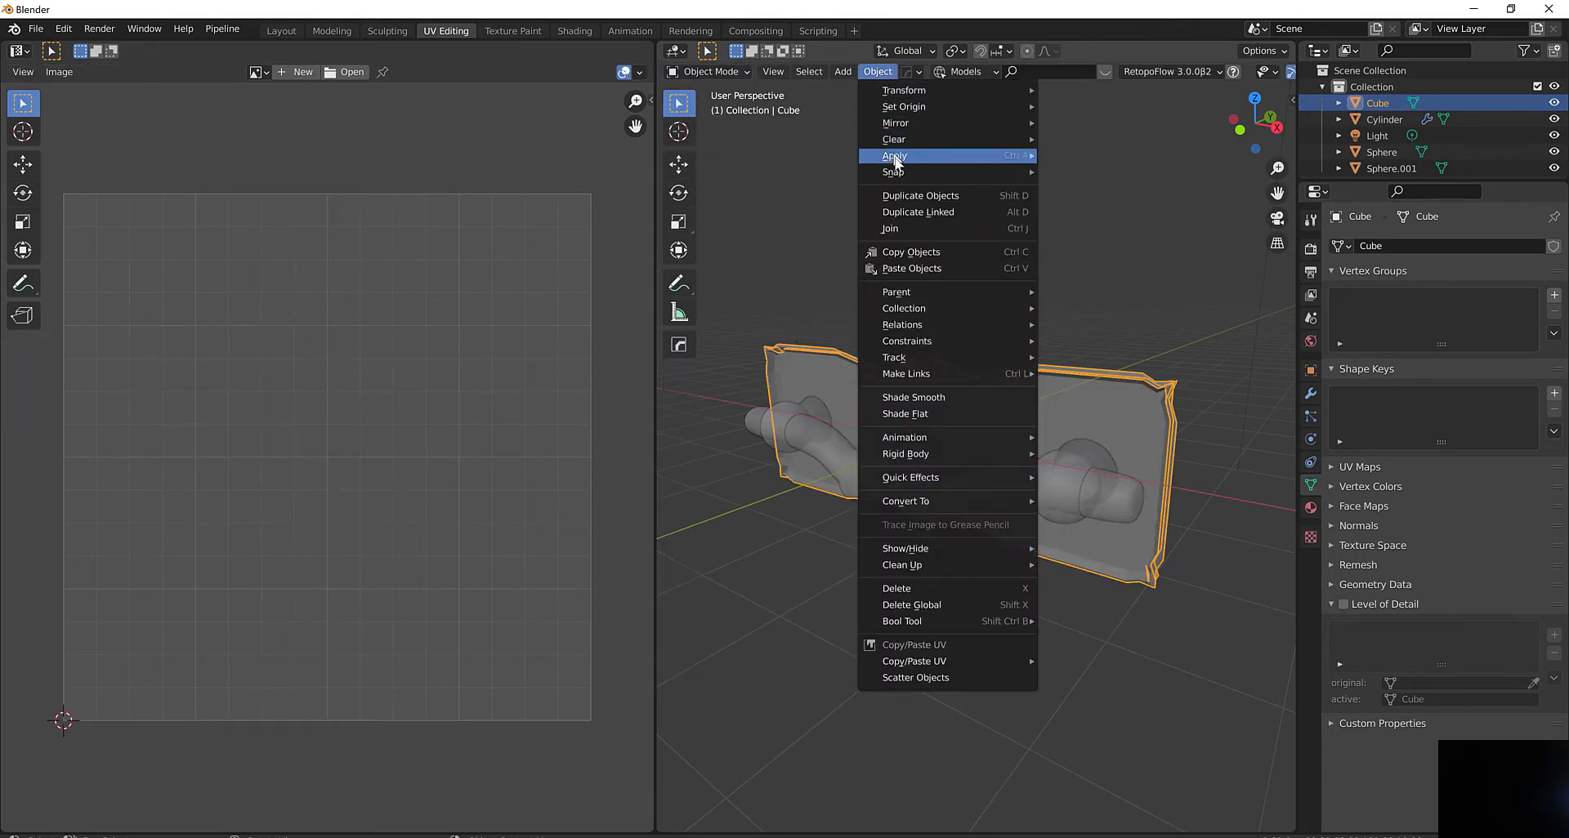
{"action": "mouse_move", "coordinate": [902, 164]}
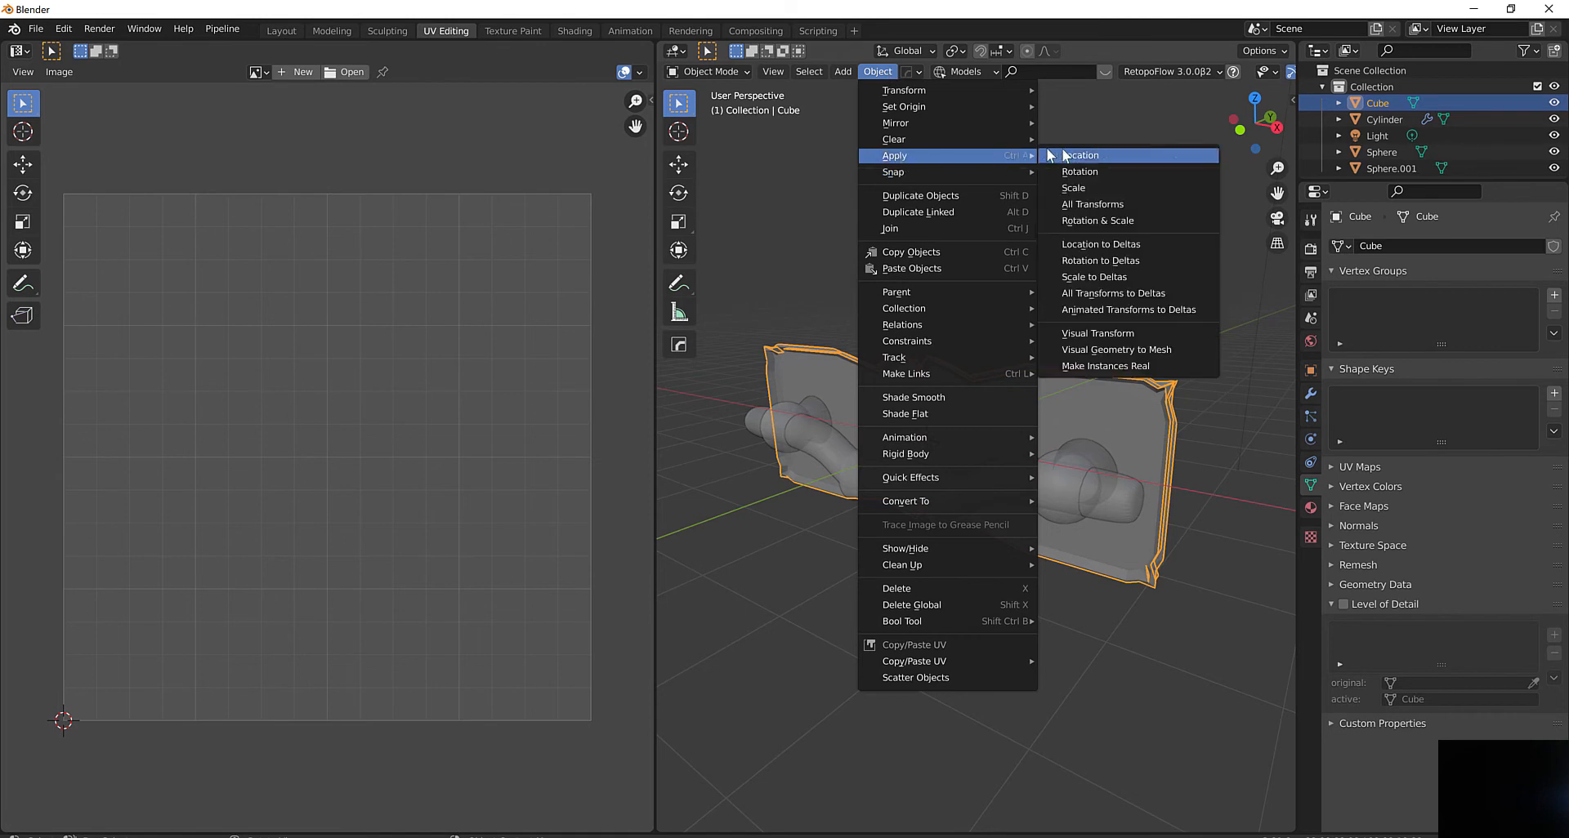
{"action": "left_click", "coordinate": [1084, 205]}
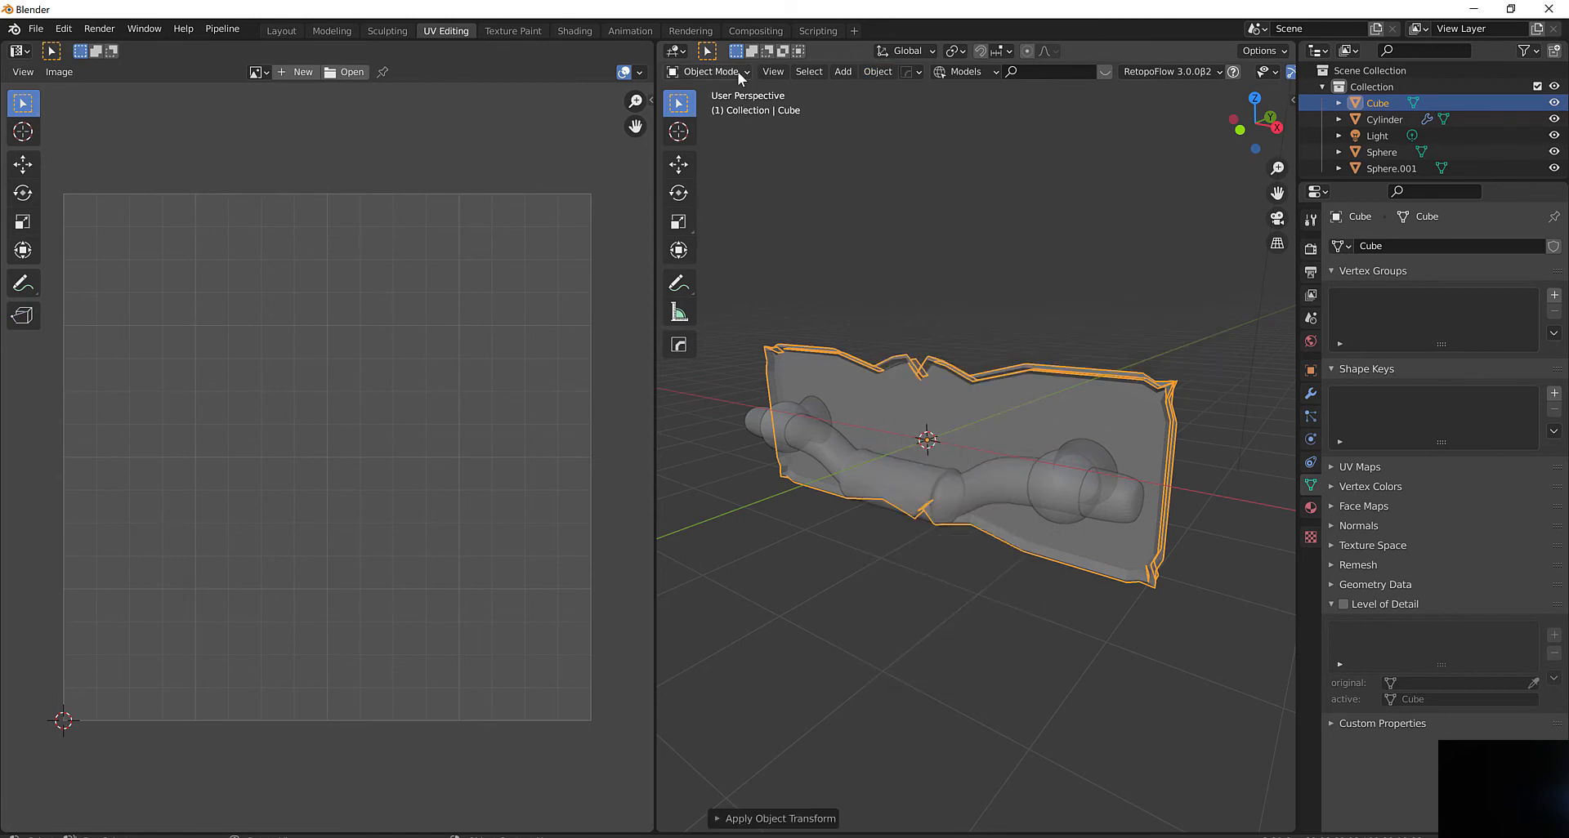
{"action": "left_click", "coordinate": [709, 72]}
{"action": "left_click", "coordinate": [708, 109]}
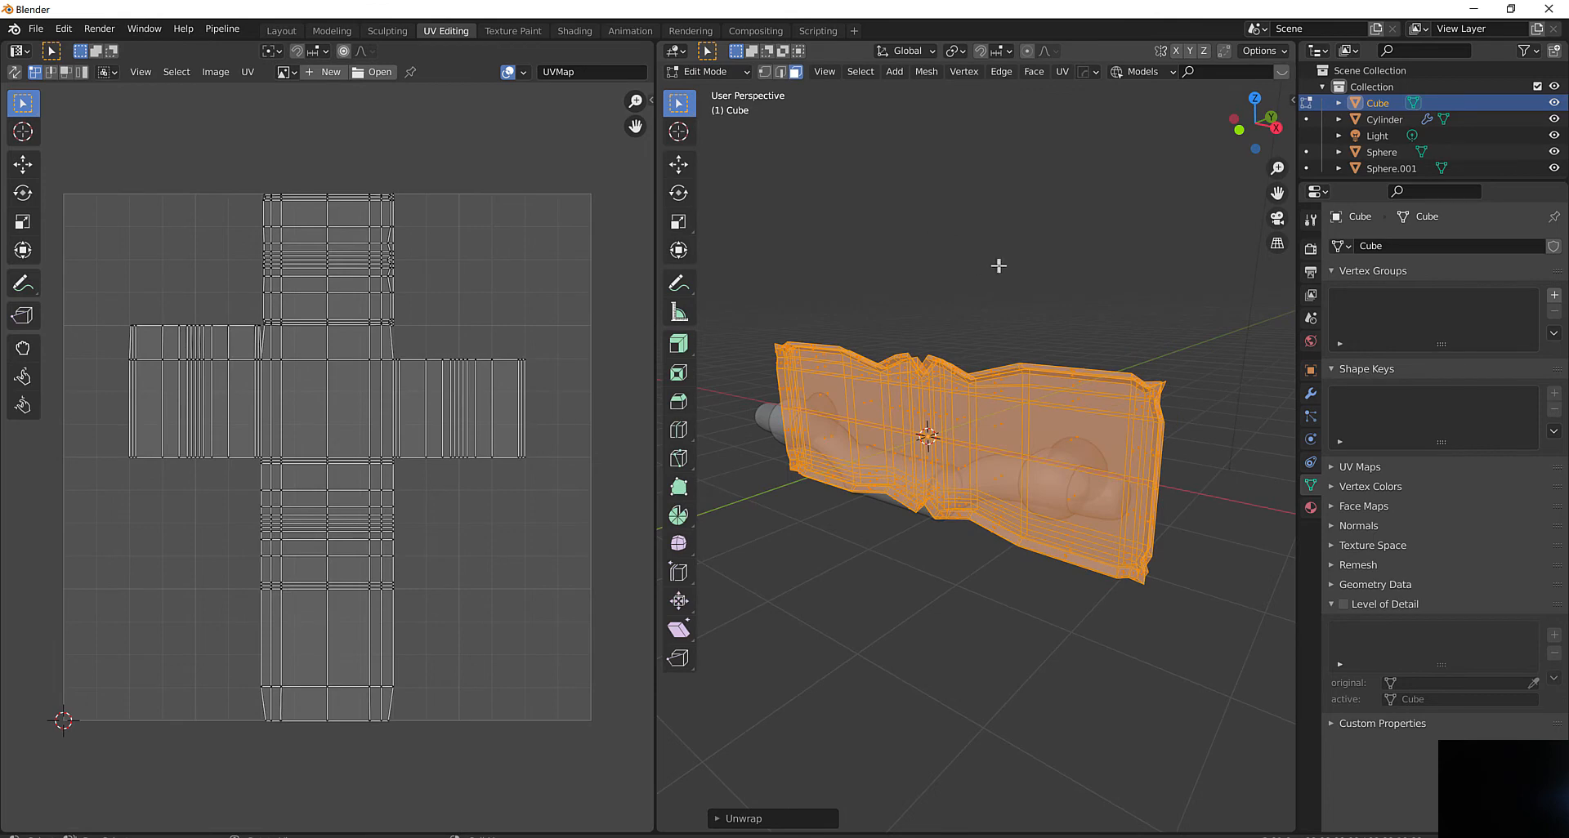
Select the edge loop around the plate's outer rim on the handle side and mark it as a seam
{"action": "middle_click_drag", "start_coordinate": [995, 267], "coordinate": [1049, 351]}
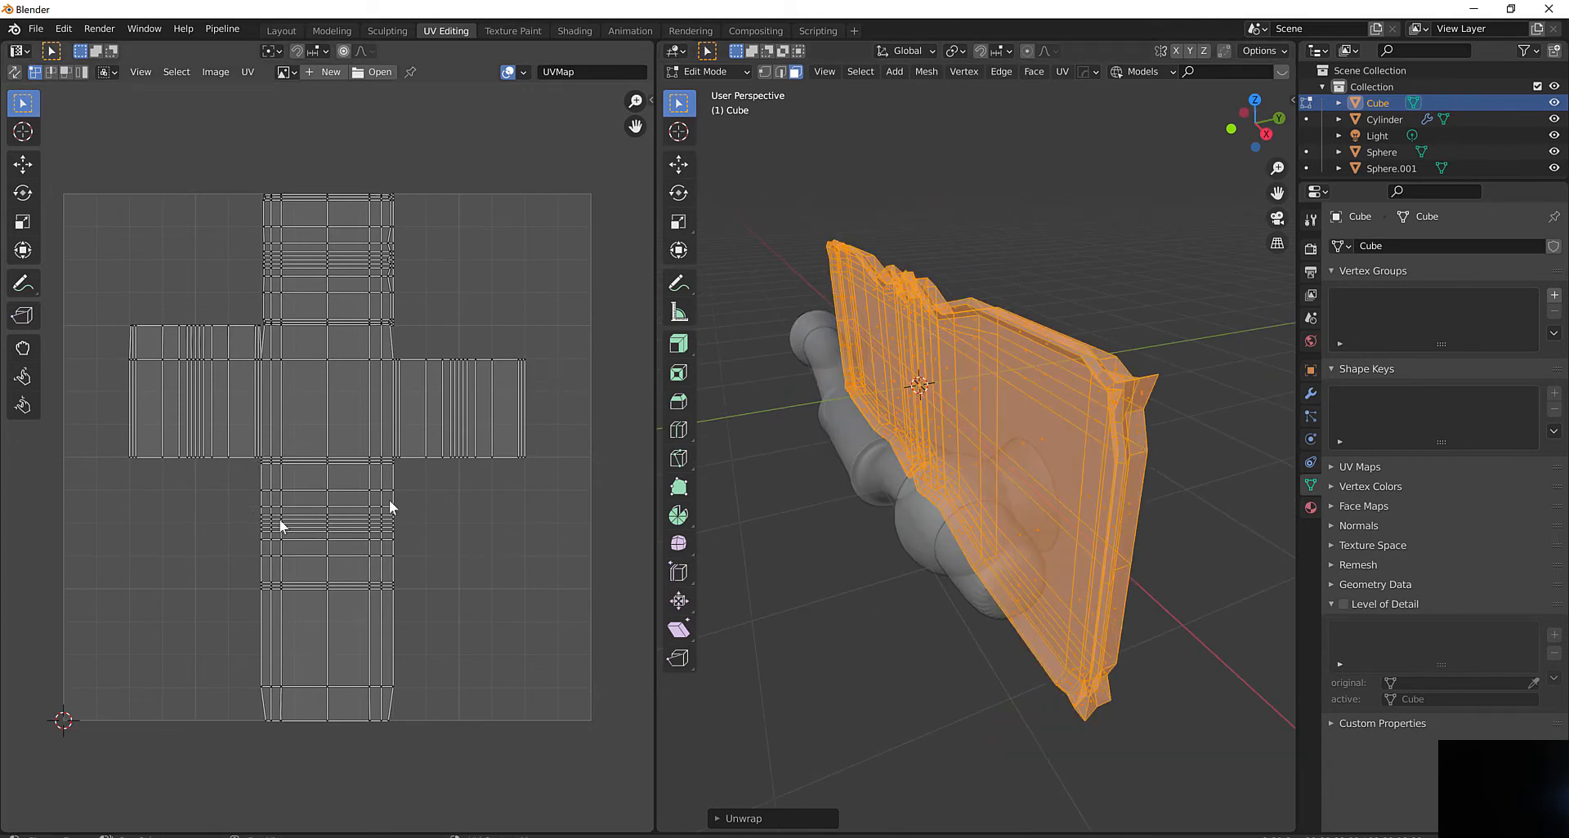
{"action": "middle_click_drag", "start_coordinate": [994, 262], "coordinate": [1026, 283]}
{"action": "key", "text": "2"}
{"action": "key", "text": "alt+a"}
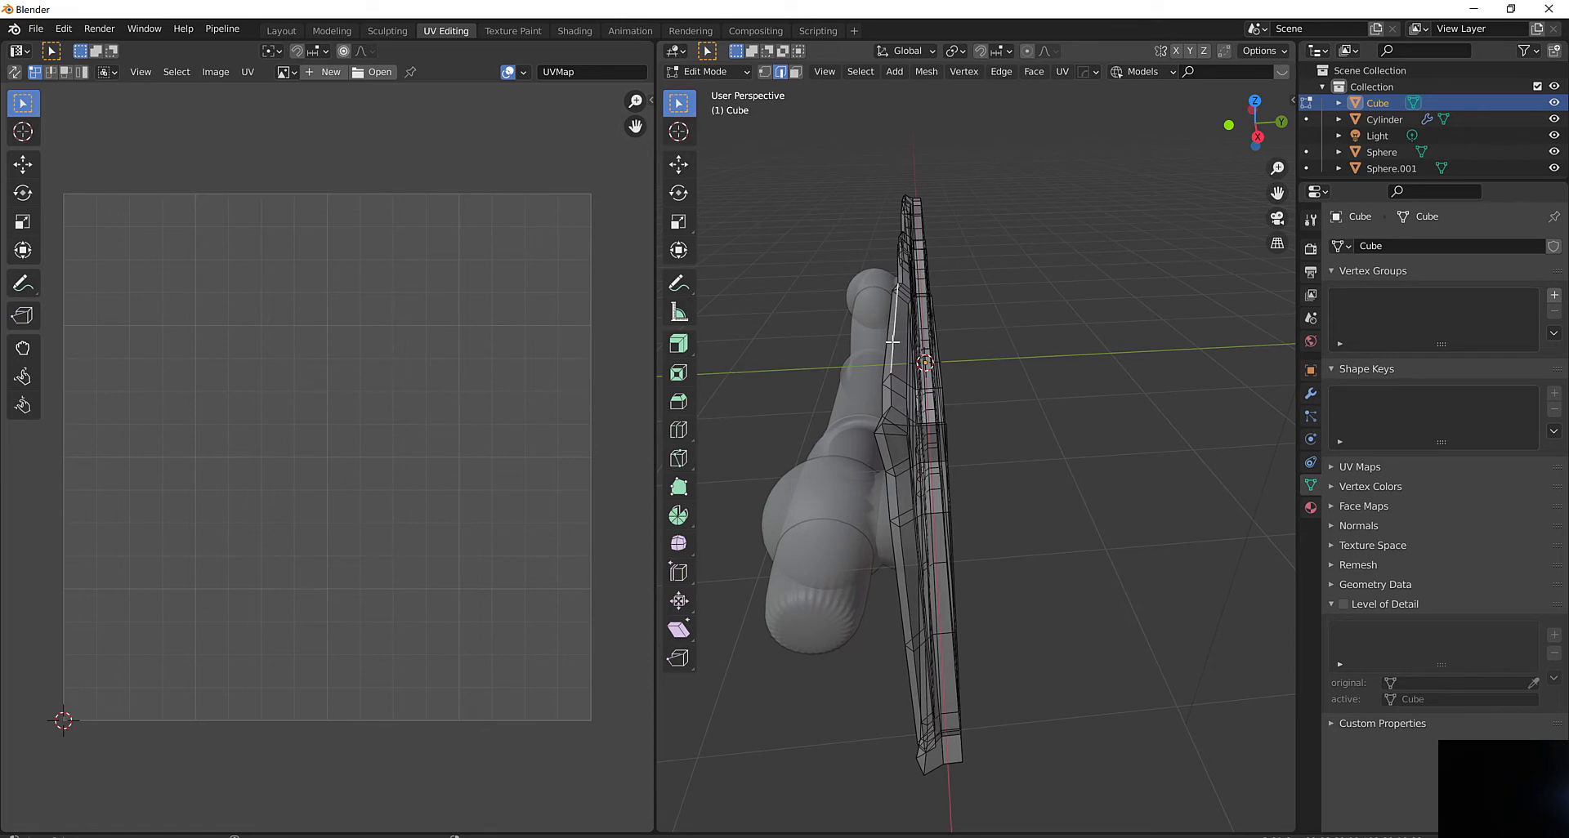
{"action": "left_click", "coordinate": [893, 343], "text": "alt"}
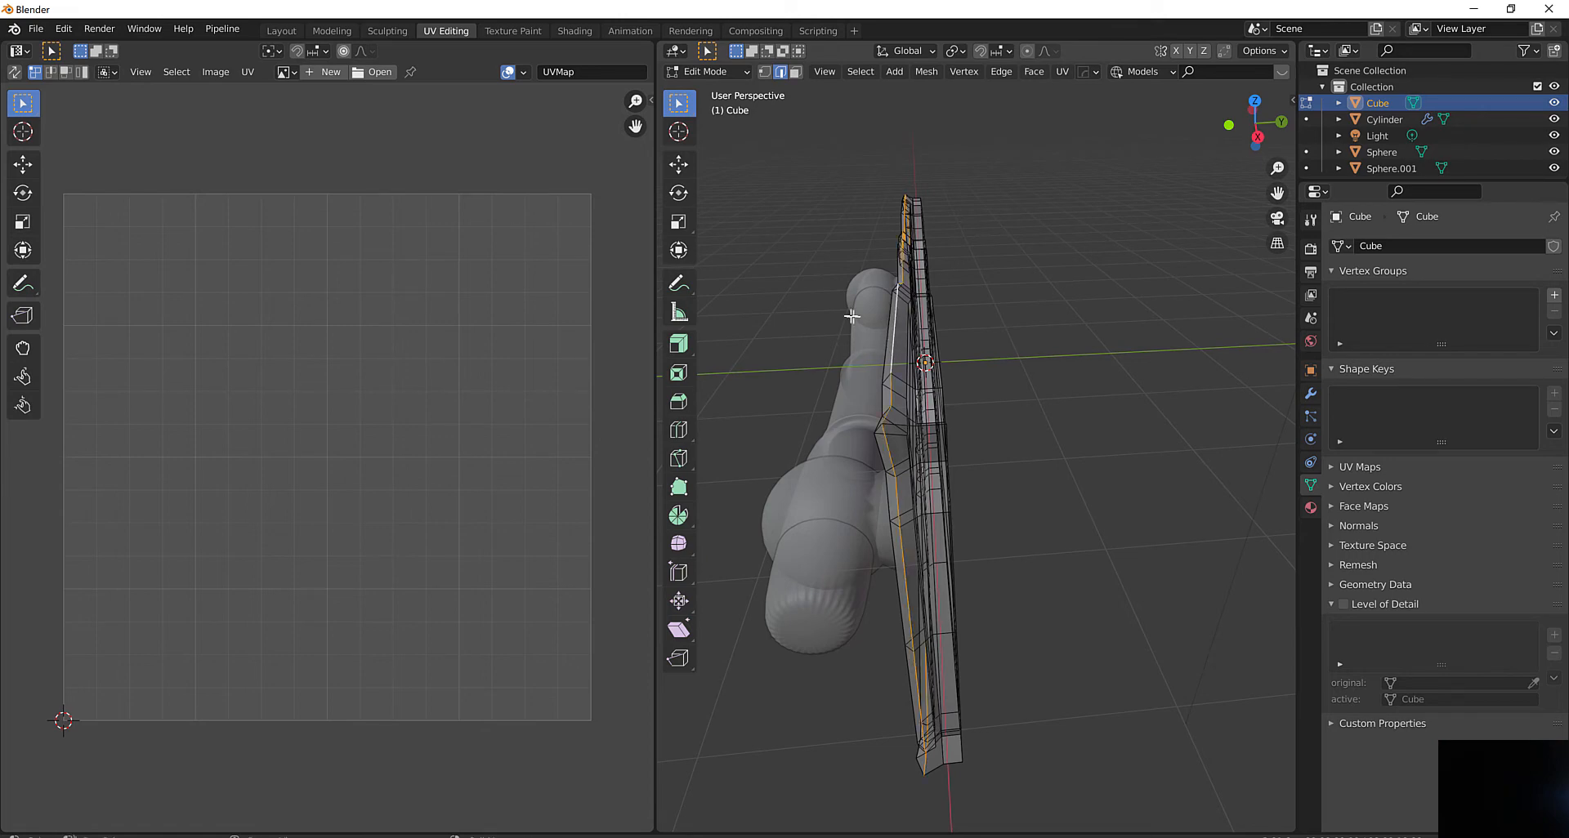
{"action": "middle_click_drag", "start_coordinate": [851, 317], "coordinate": [965, 292]}
{"action": "right_click", "coordinate": [972, 254]}
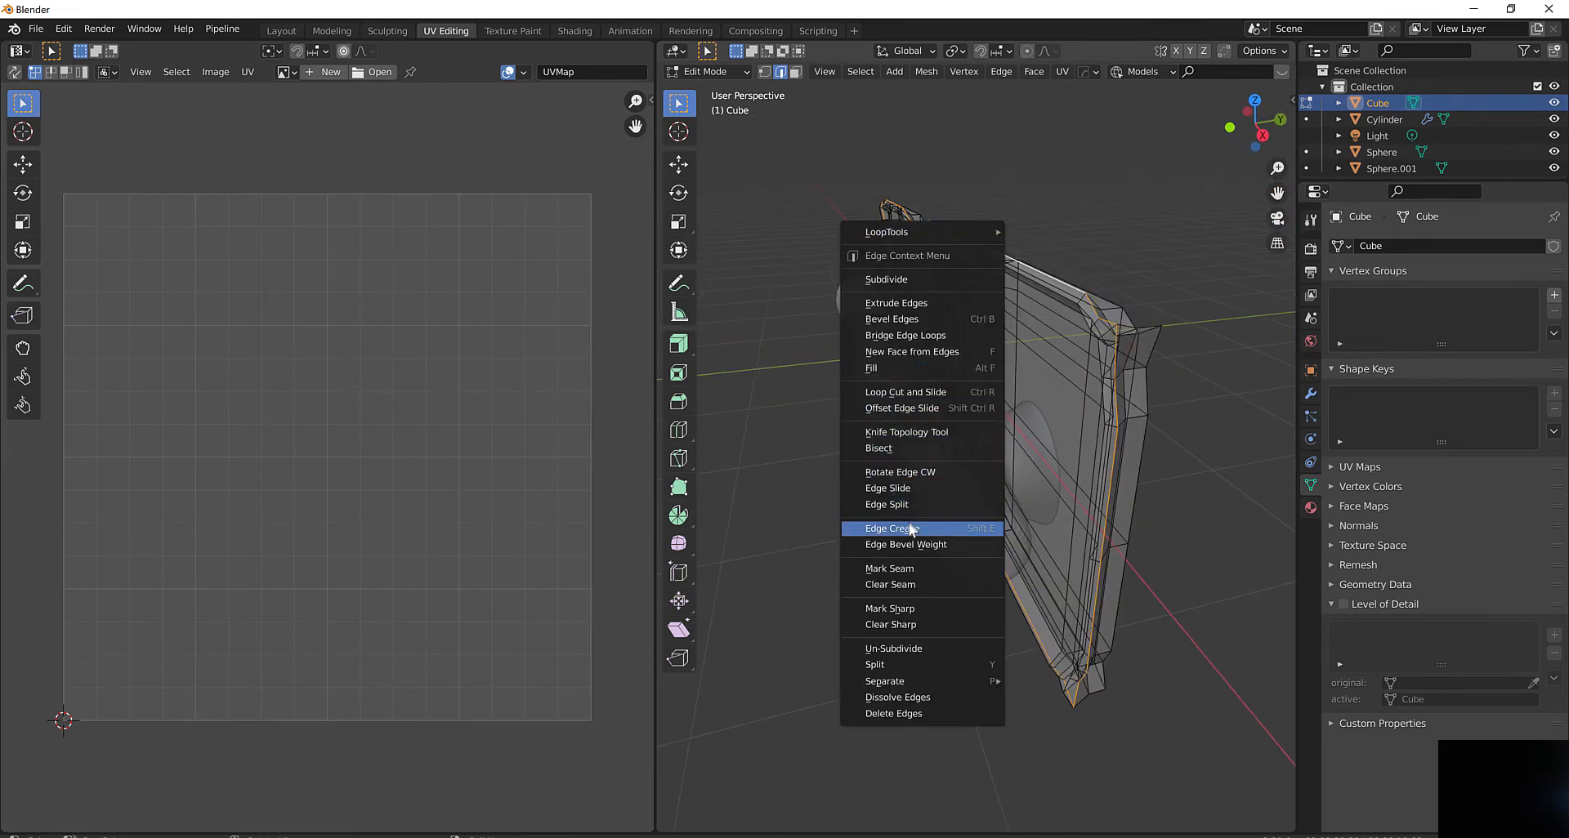
{"action": "left_click", "coordinate": [902, 569]}
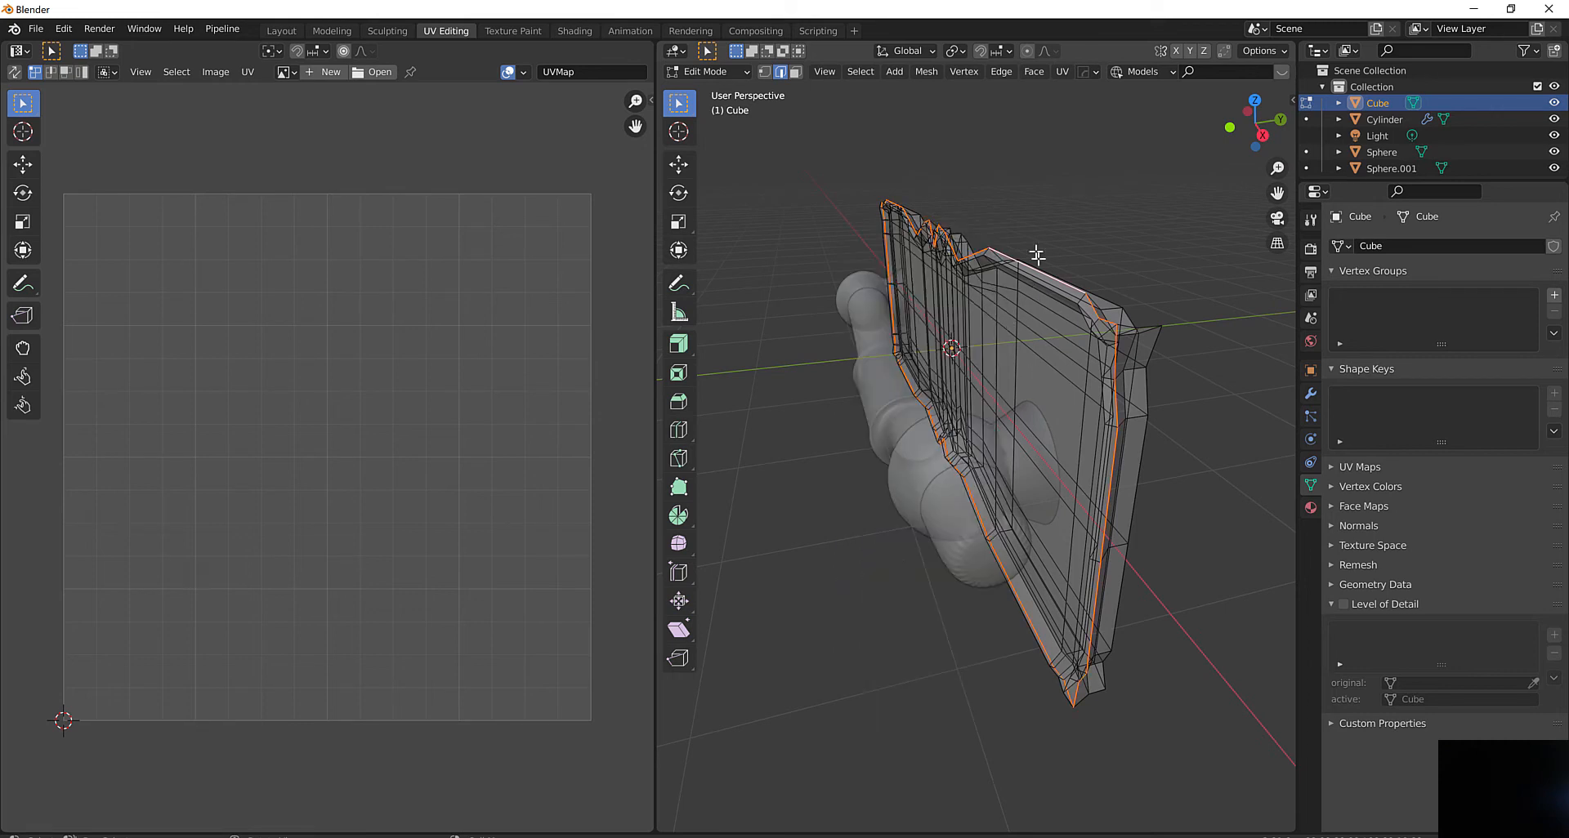
{"action": "left_click", "coordinate": [1054, 216]}
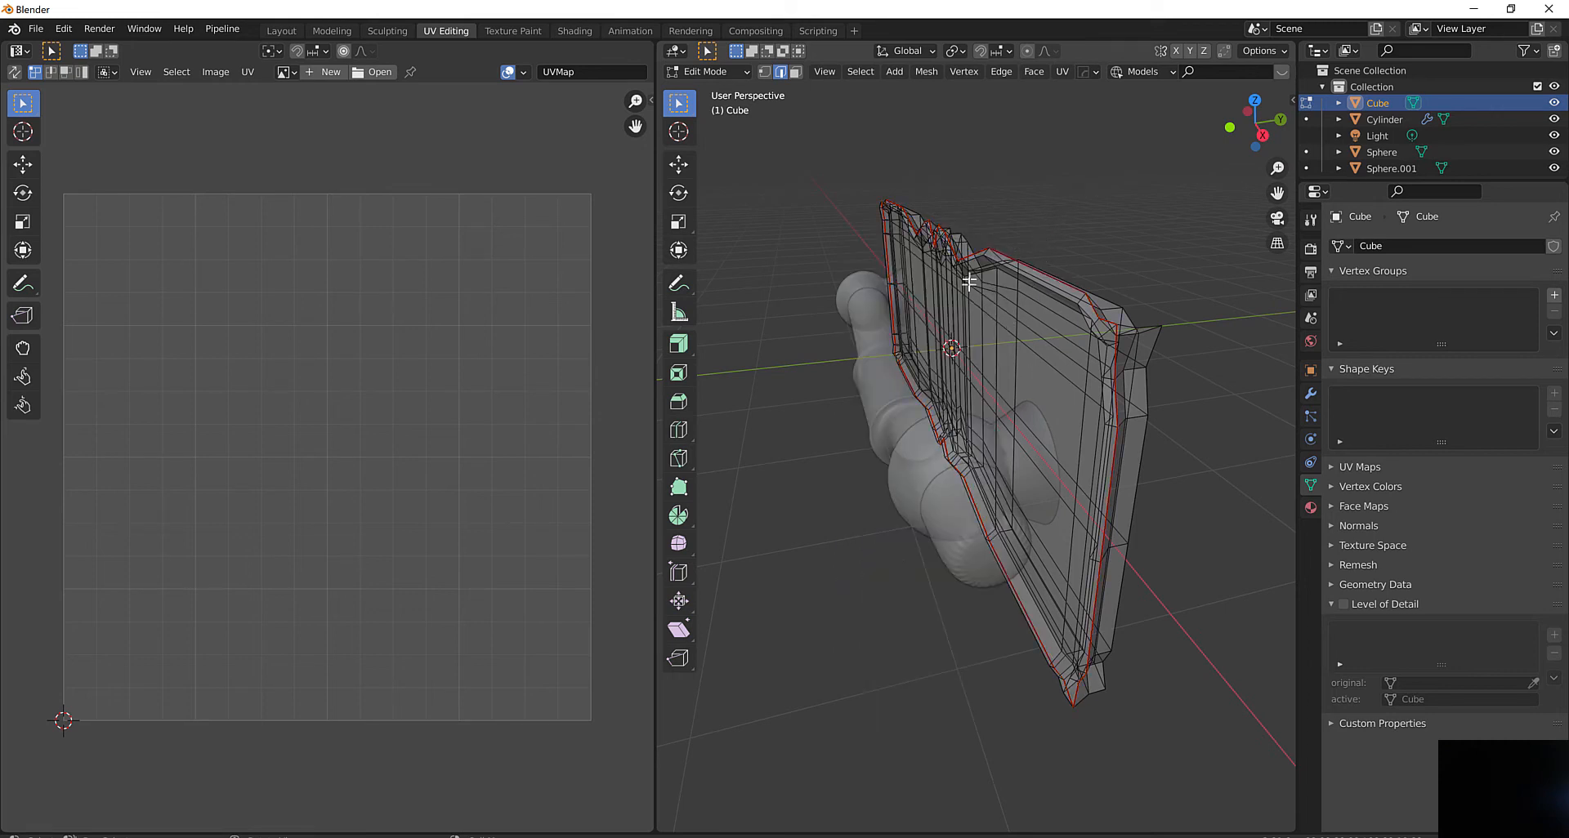
Unwrap all of the plate's faces along the marked seam and deselect the mesh
{"action": "middle_click_drag", "start_coordinate": [1096, 263], "coordinate": [1048, 270]}
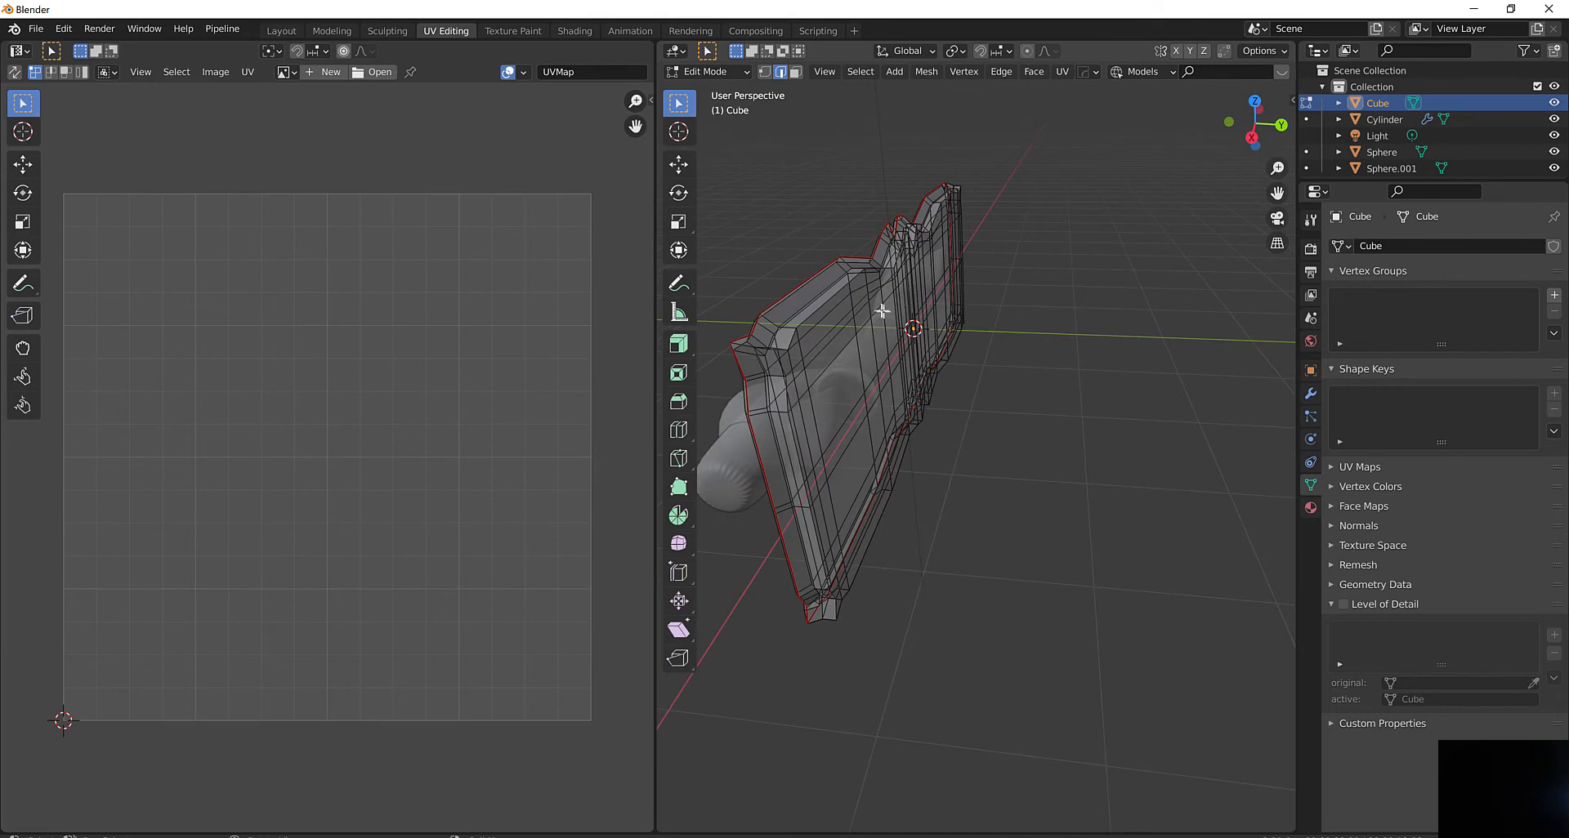
{"action": "middle_click_drag", "start_coordinate": [876, 272], "coordinate": [1099, 275]}
{"action": "left_click", "coordinate": [795, 72]}
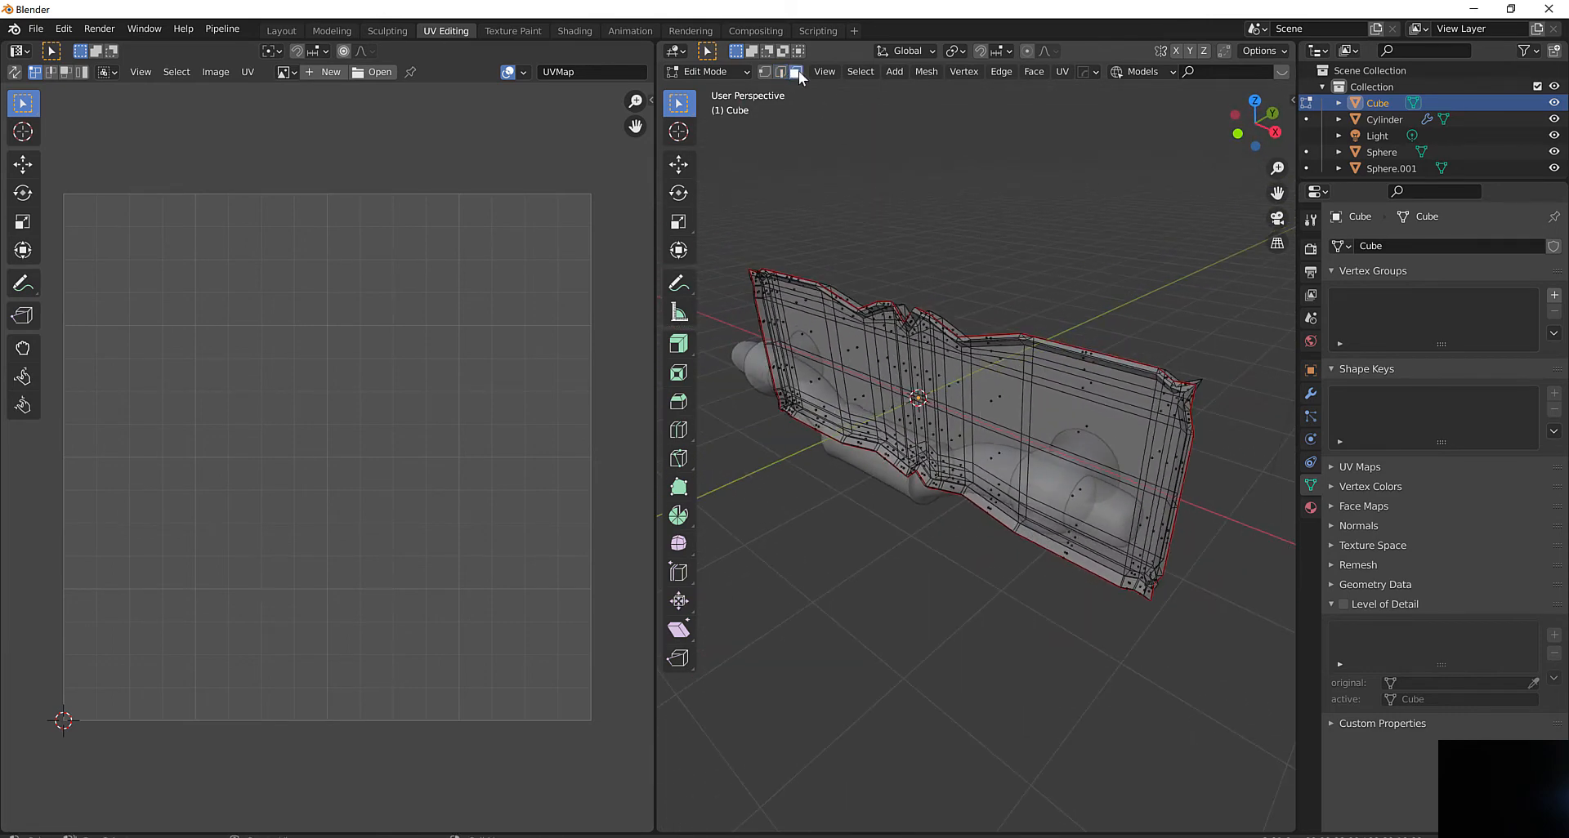
{"action": "left_click_drag", "start_coordinate": [723, 222], "coordinate": [1271, 648]}
{"action": "left_click", "coordinate": [1062, 72]}
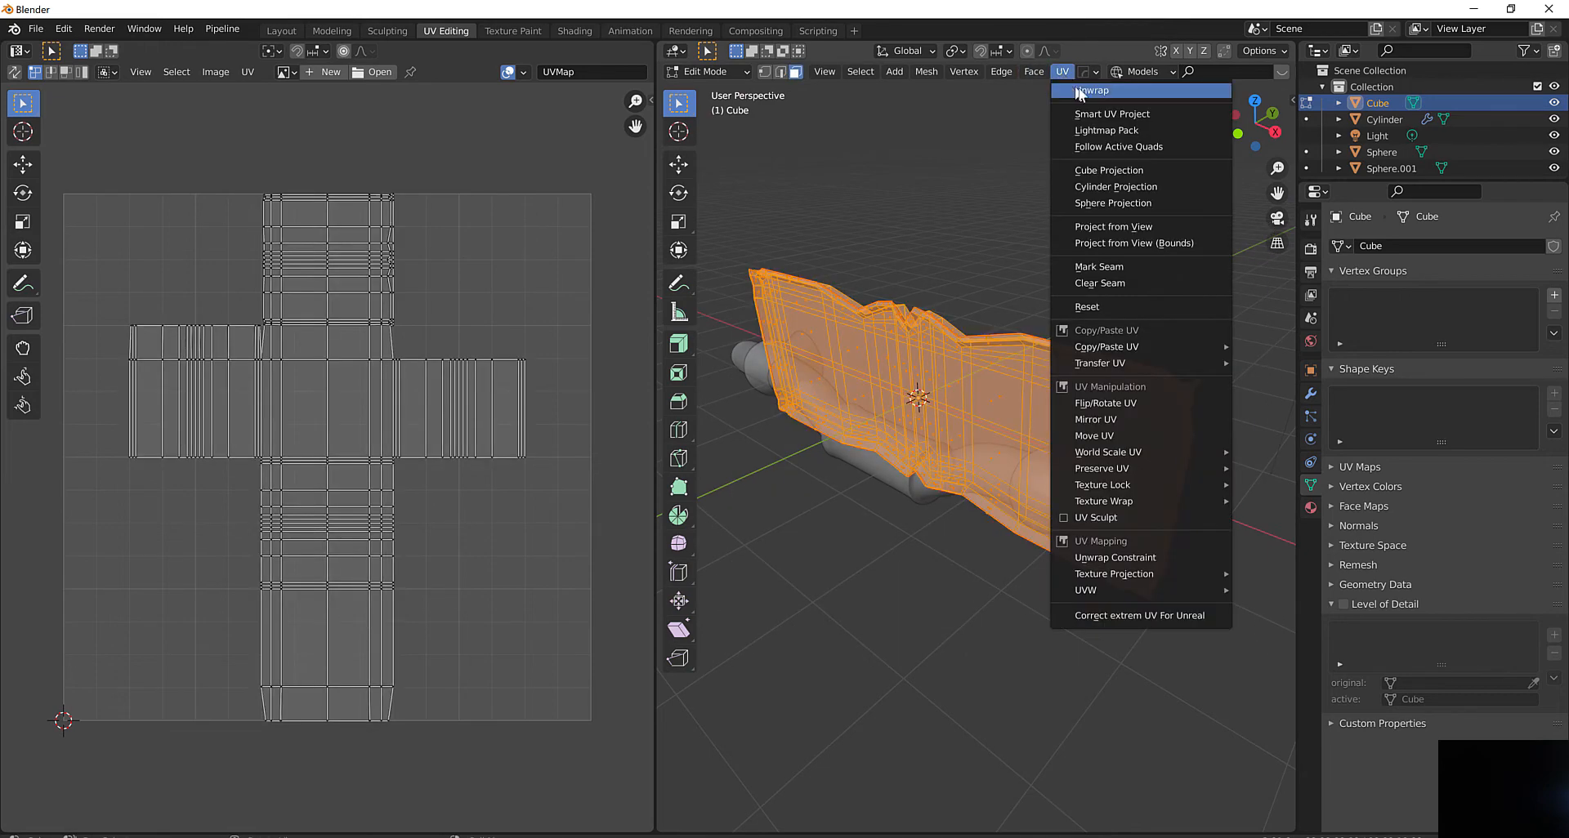
{"action": "left_click", "coordinate": [1080, 87]}
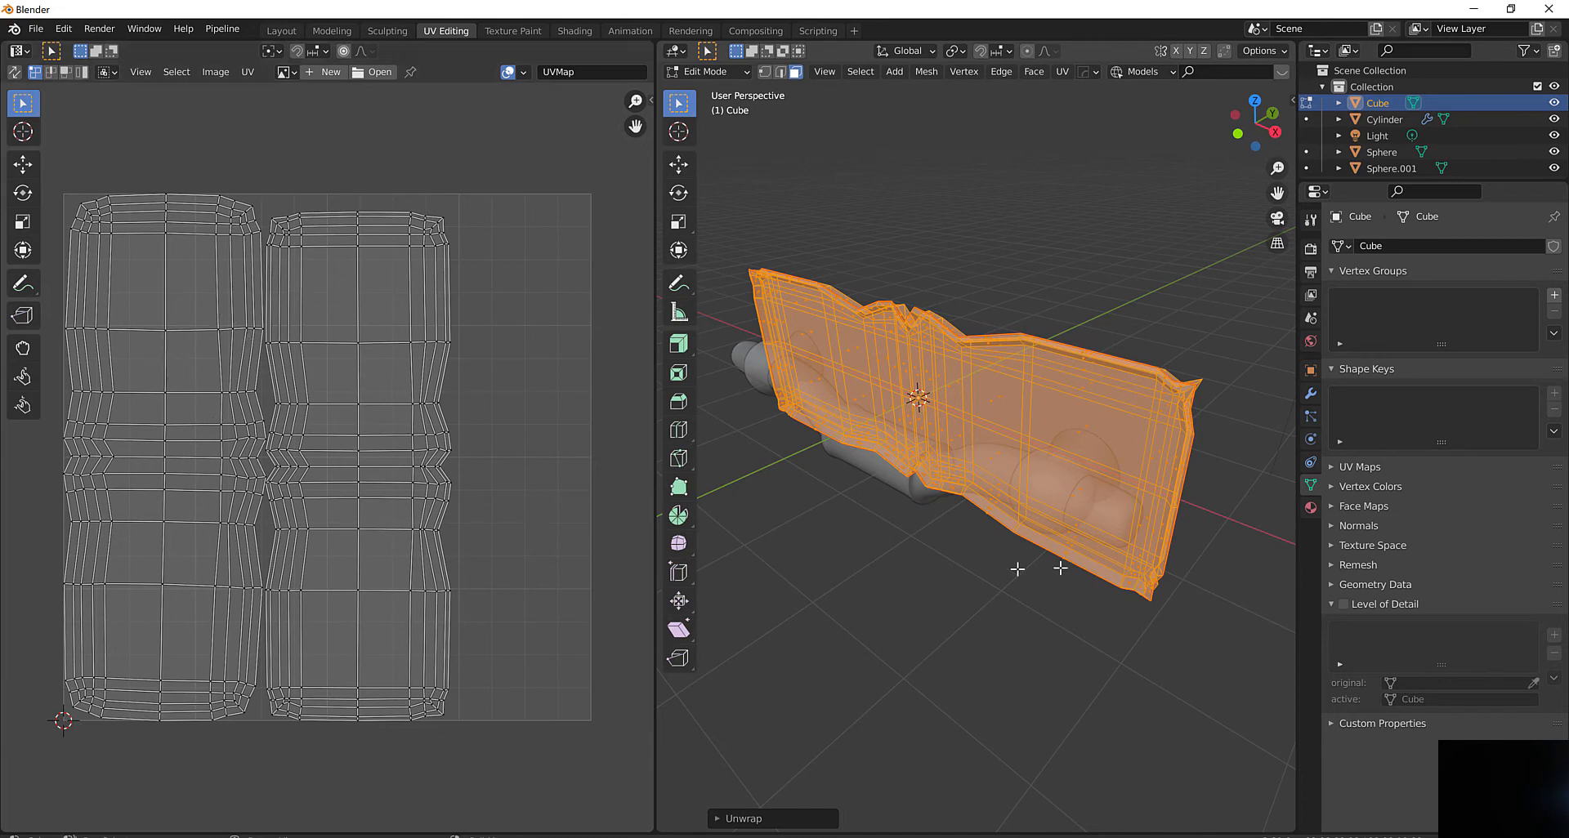
{"action": "middle_click_drag", "start_coordinate": [1016, 562], "coordinate": [735, 513]}
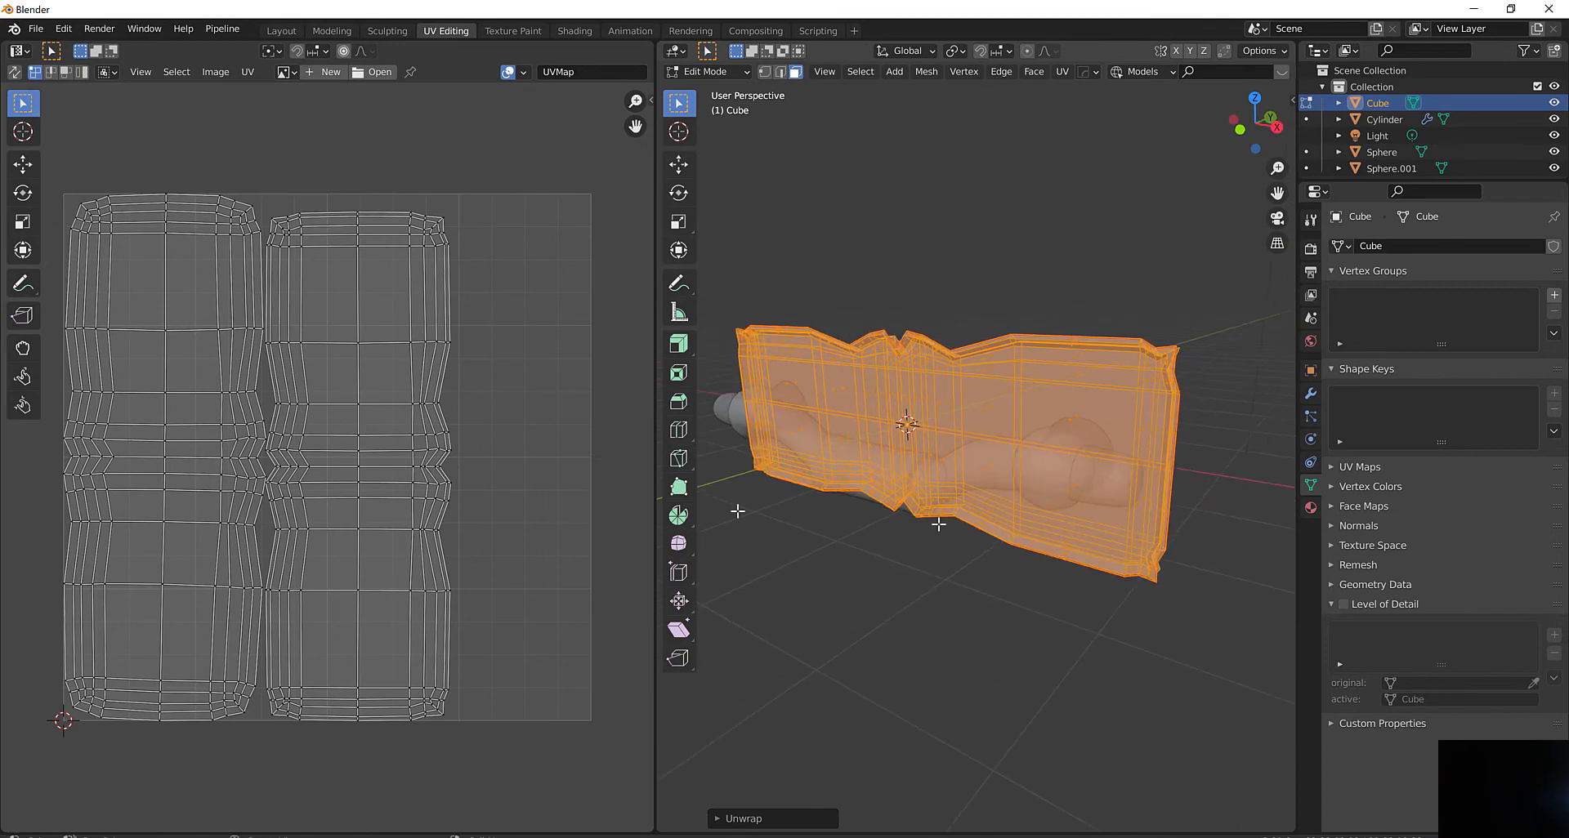
{"action": "middle_click_drag", "start_coordinate": [837, 503], "coordinate": [983, 423]}
{"action": "left_click", "coordinate": [929, 579]}
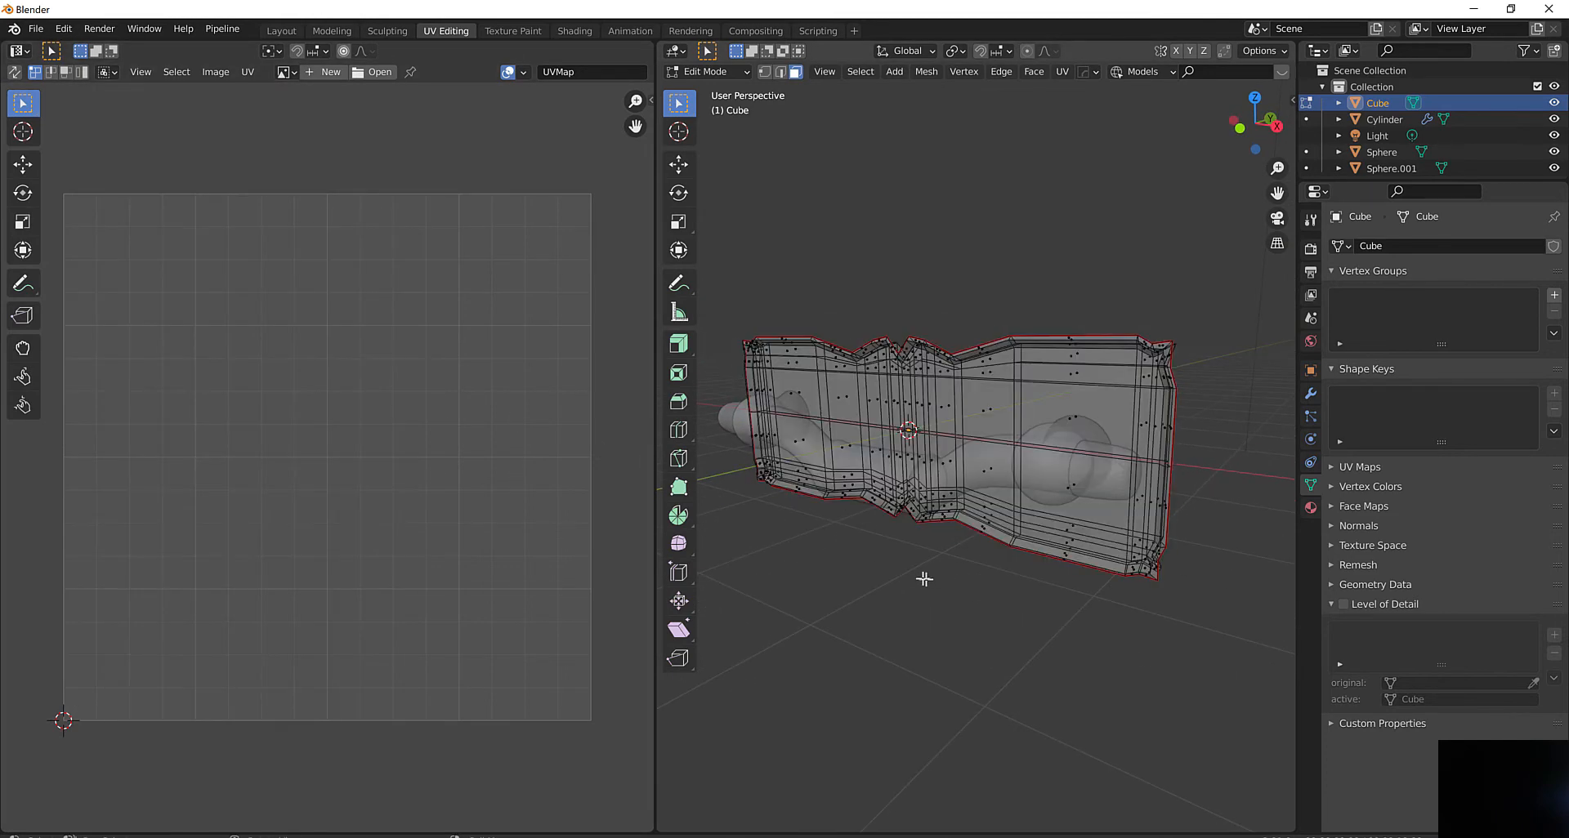
Leave the plate and open the sphere at the handle's near end in Edit Mode
{"action": "left_click", "coordinate": [702, 71]}
{"action": "left_click", "coordinate": [703, 88]}
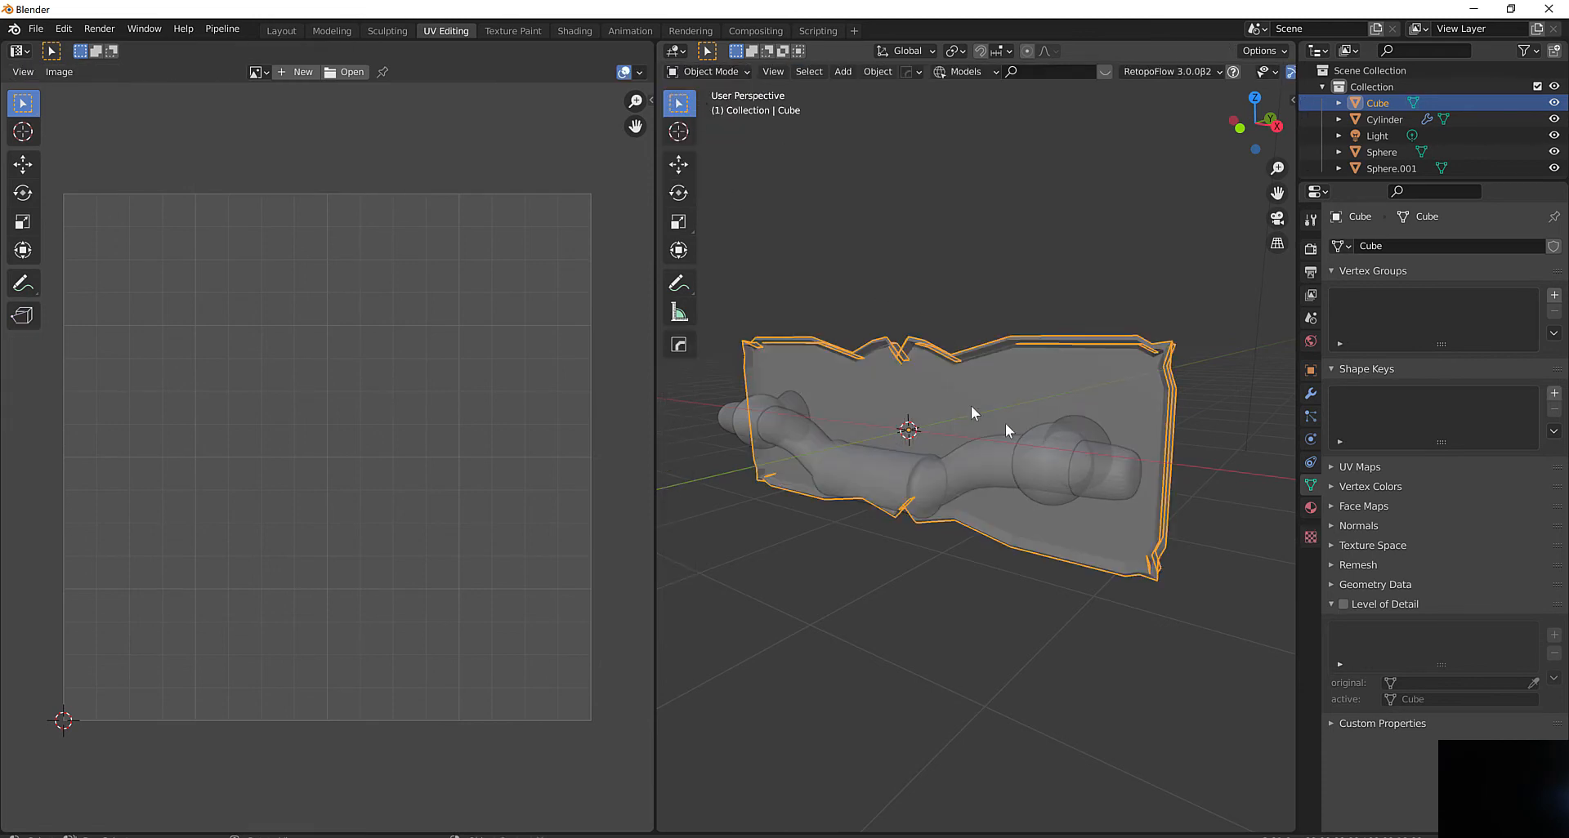
{"action": "left_click", "coordinate": [1082, 430]}
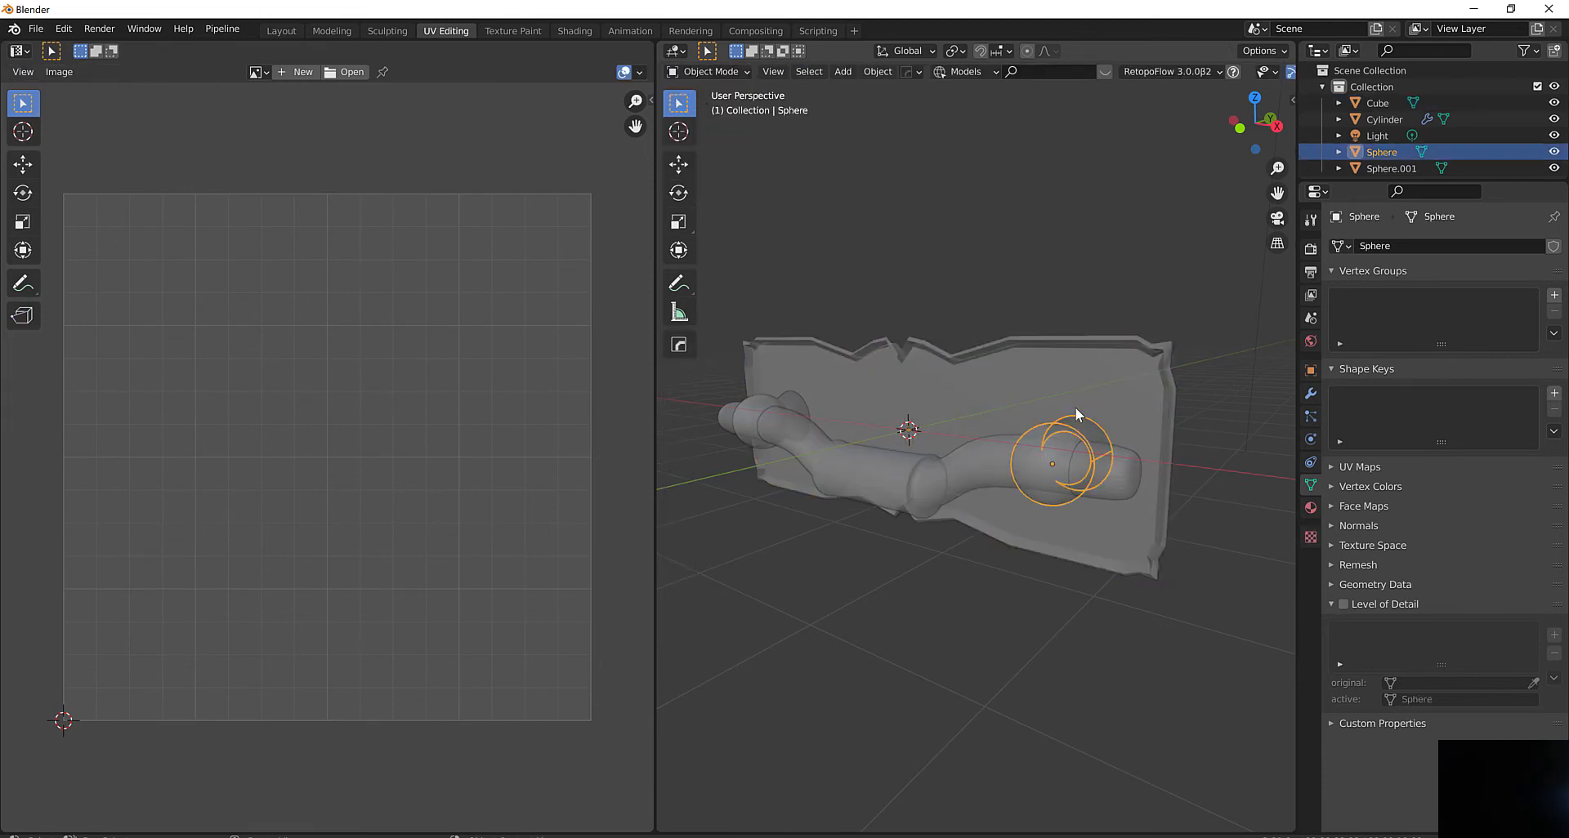
{"action": "left_click", "coordinate": [710, 72]}
{"action": "left_click", "coordinate": [713, 109]}
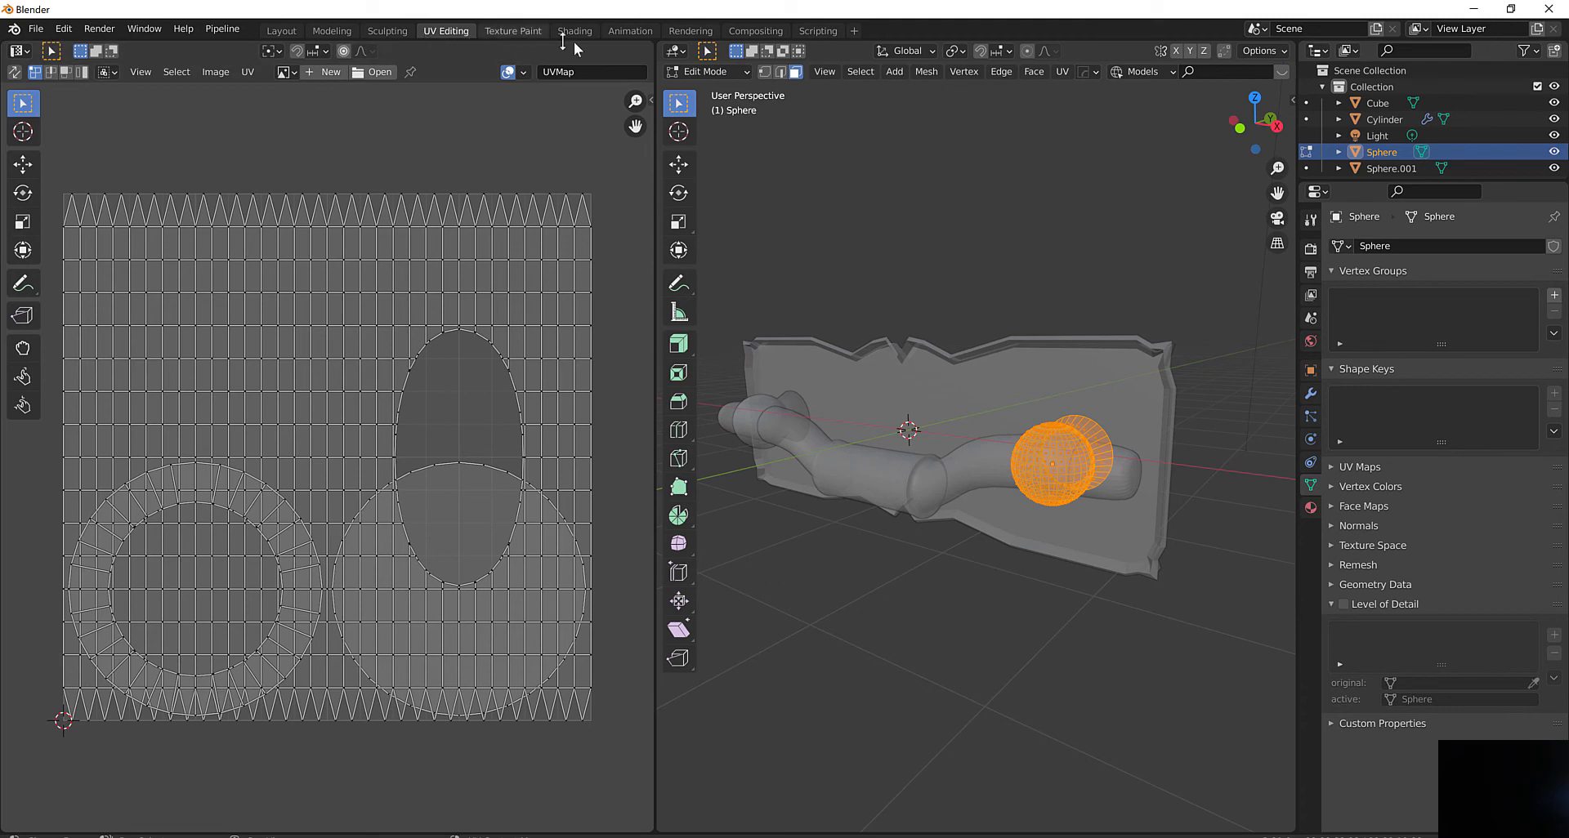
Deselect the sphere's mesh and select the outer rim edge loop of its flared base in edge select mode
{"action": "middle_click_drag", "start_coordinate": [784, 223], "coordinate": [1023, 286]}
{"action": "key", "text": "alt+a"}
{"action": "scroll", "coordinate": [940, 237], "scroll_direction": "up", "scroll_amount": 3}
{"action": "scroll", "coordinate": [1002, 230], "scroll_direction": "up", "scroll_amount": 2}
{"action": "scroll", "coordinate": [1027, 284], "scroll_direction": "up", "scroll_amount": 2}
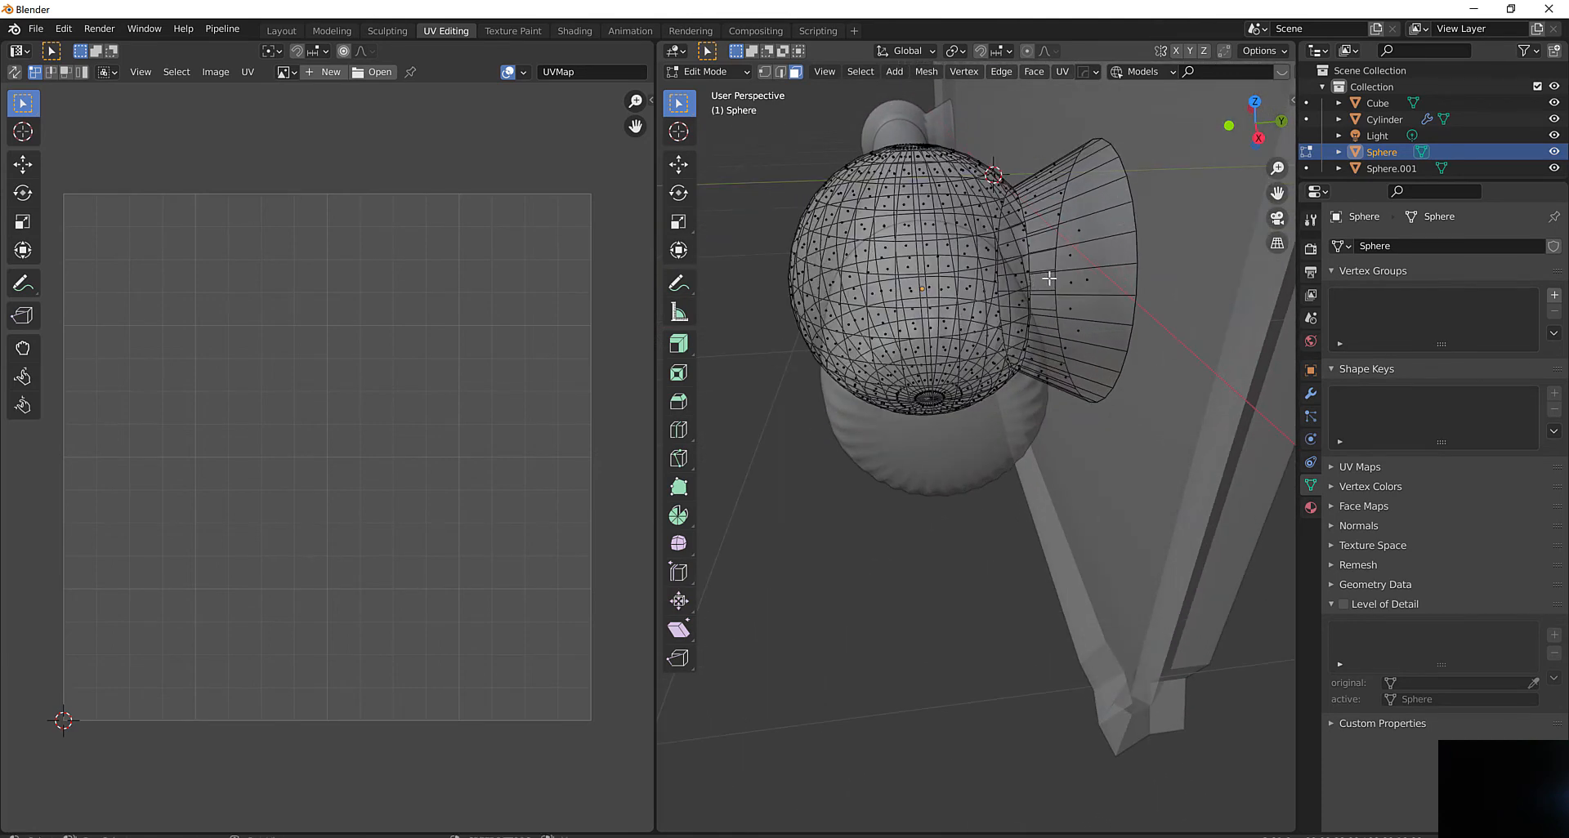
{"action": "scroll", "coordinate": [1049, 279], "scroll_direction": "up", "scroll_amount": 3}
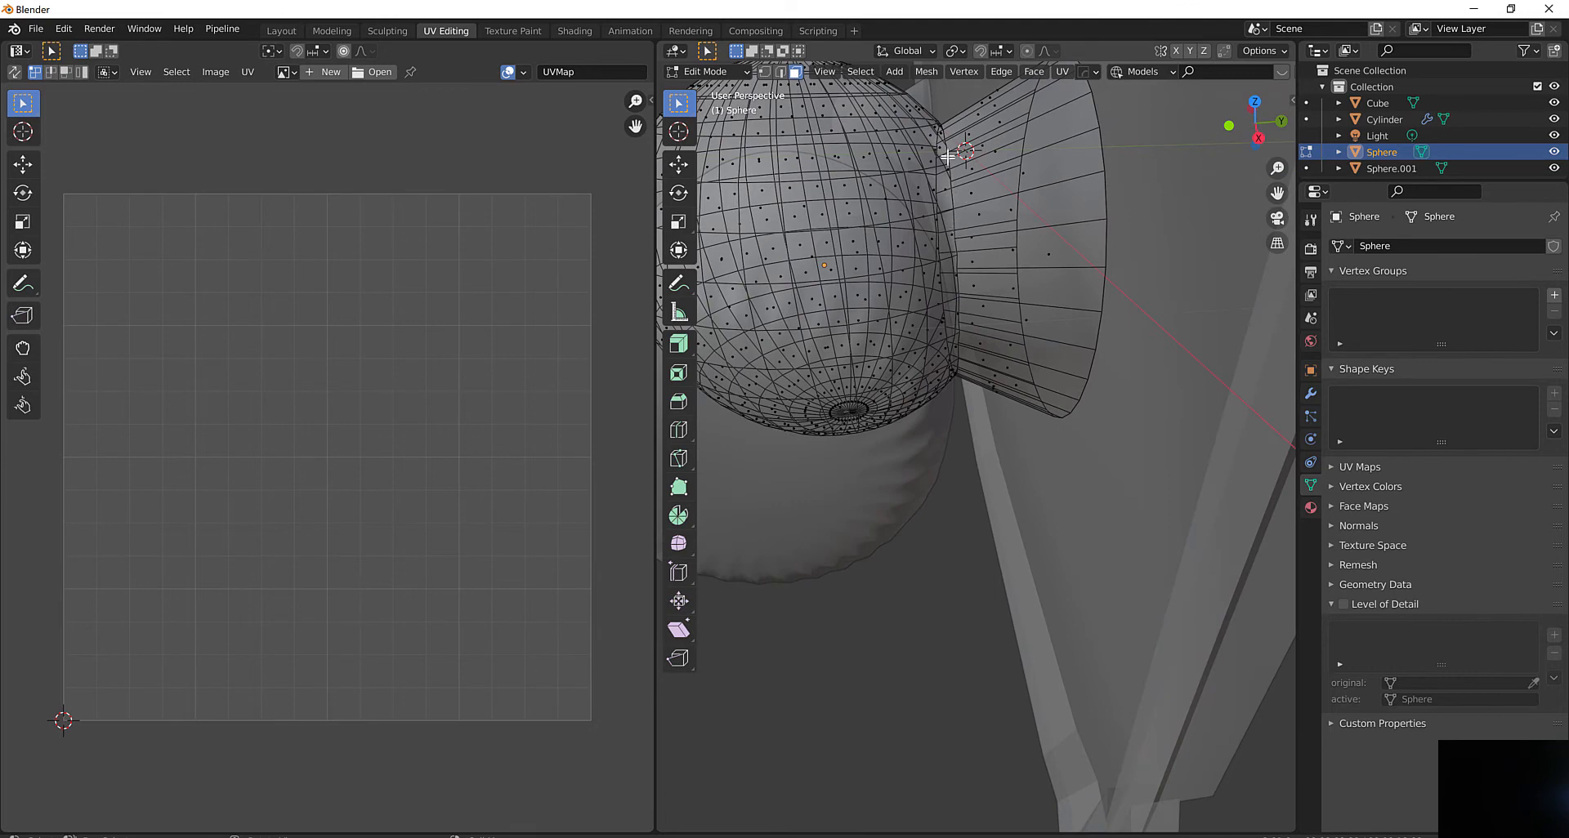
{"action": "scroll", "coordinate": [960, 229], "scroll_direction": "down", "scroll_amount": 3}
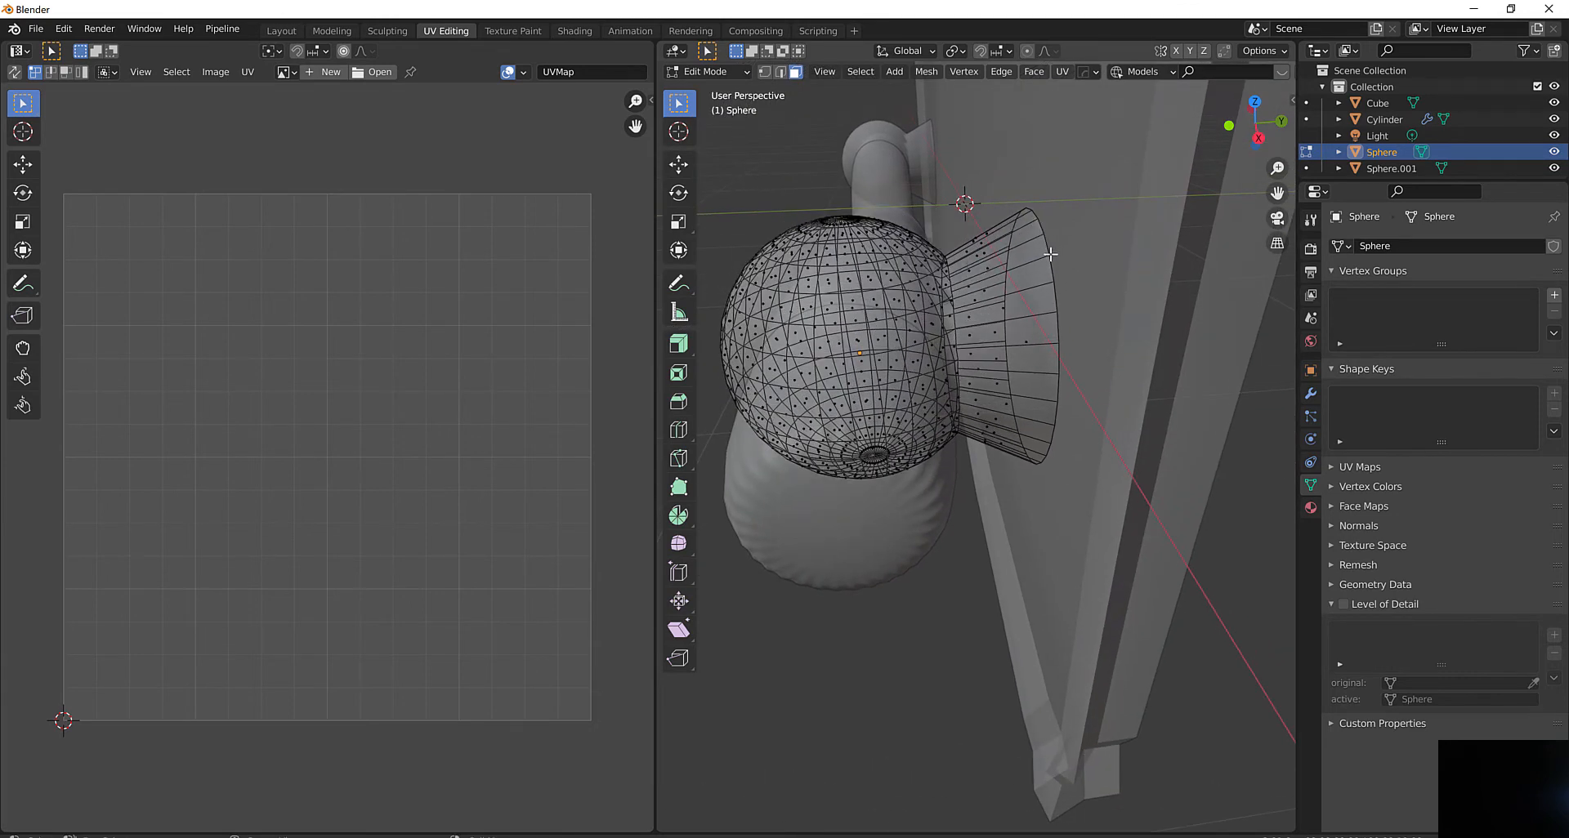
{"action": "left_click", "coordinate": [781, 72]}
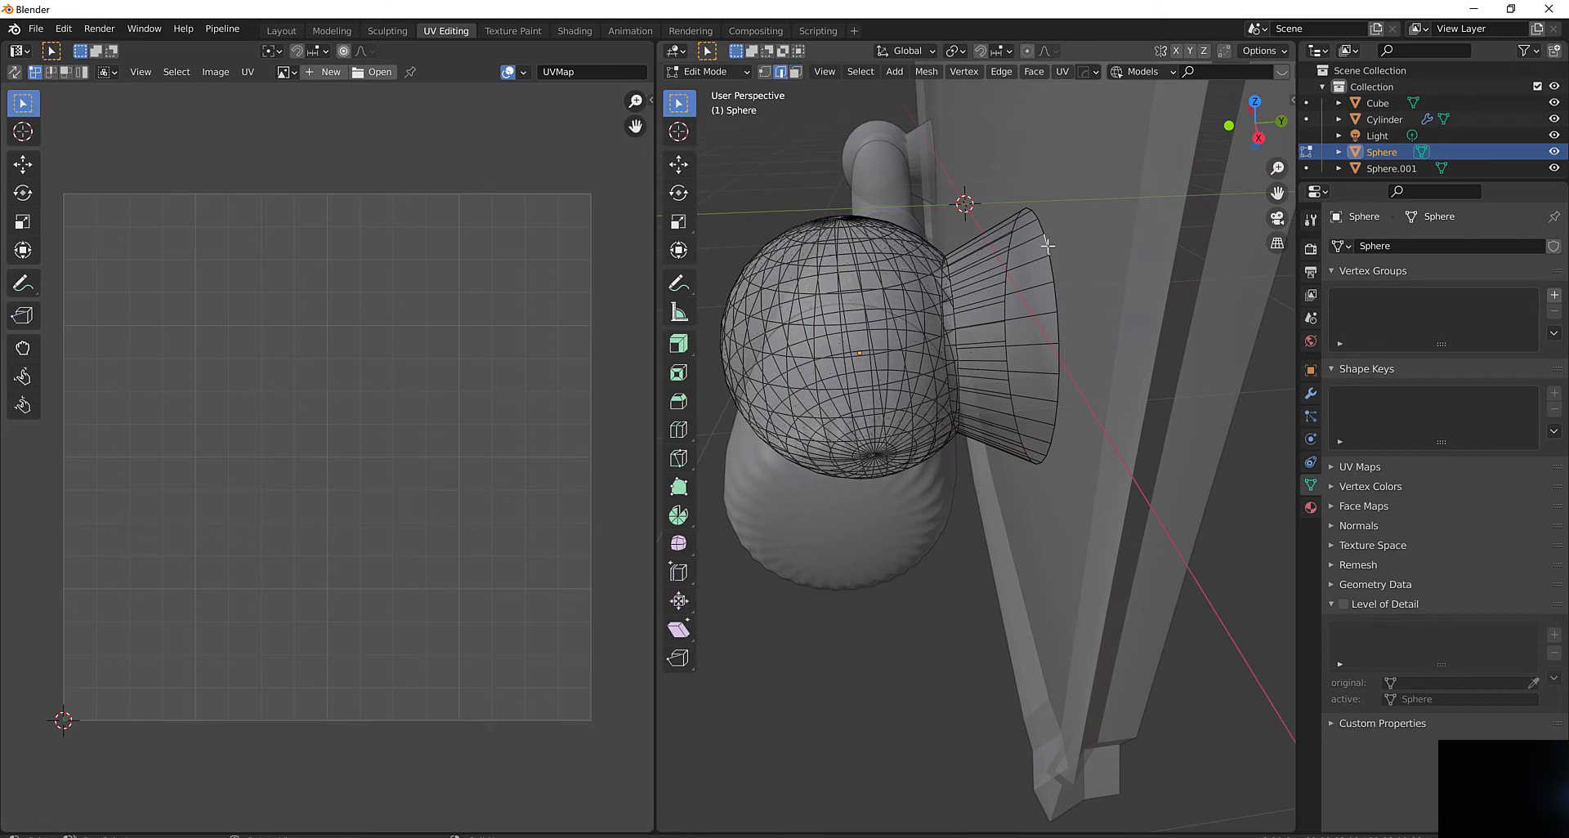
{"action": "left_click", "coordinate": [1047, 245], "text": "alt"}
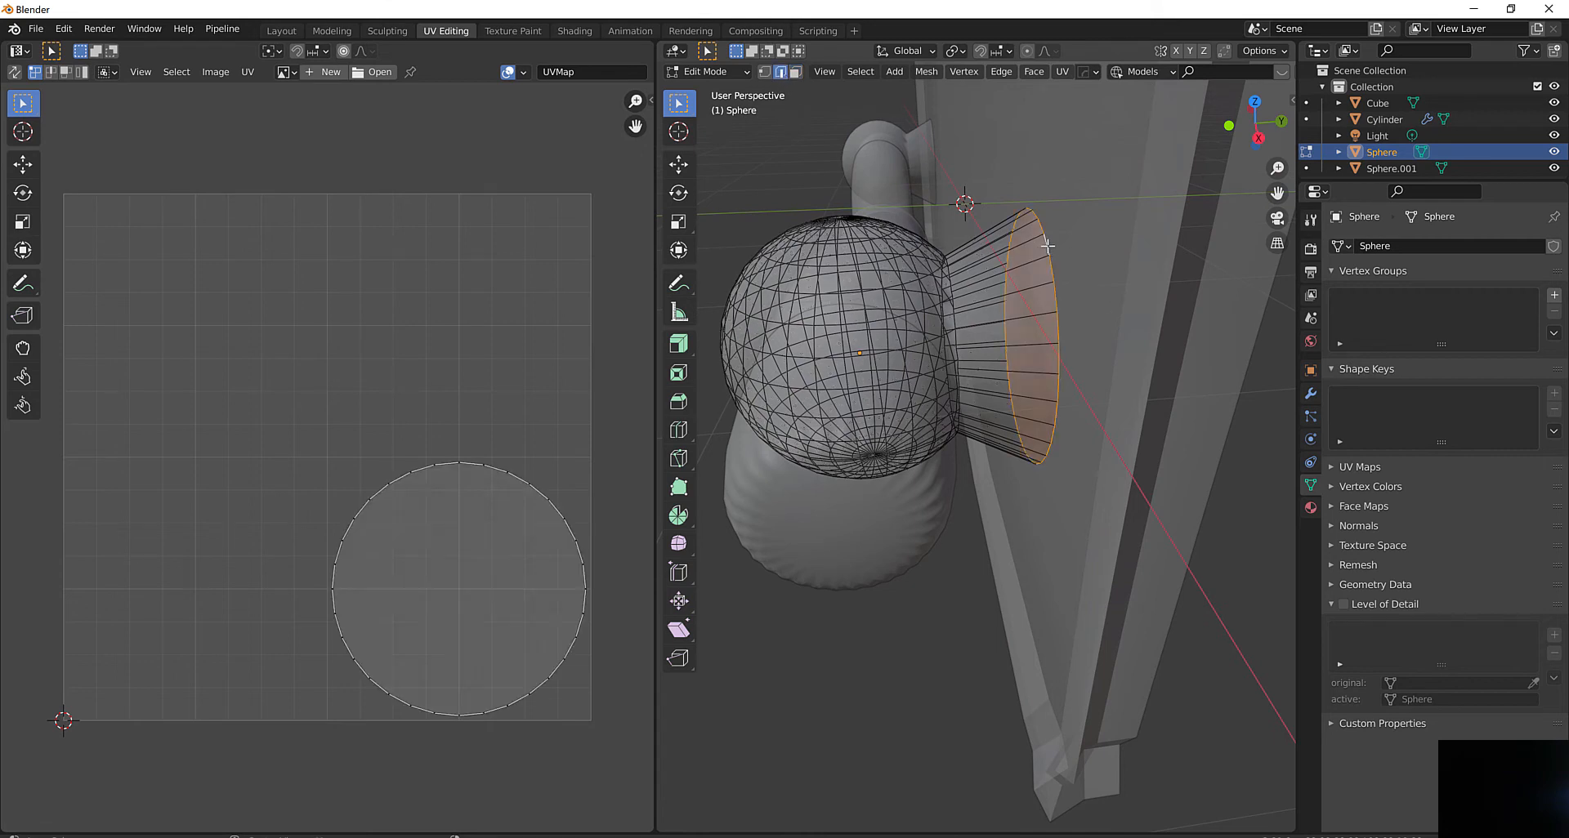
{"action": "left_click", "coordinate": [950, 286], "text": "shift"}
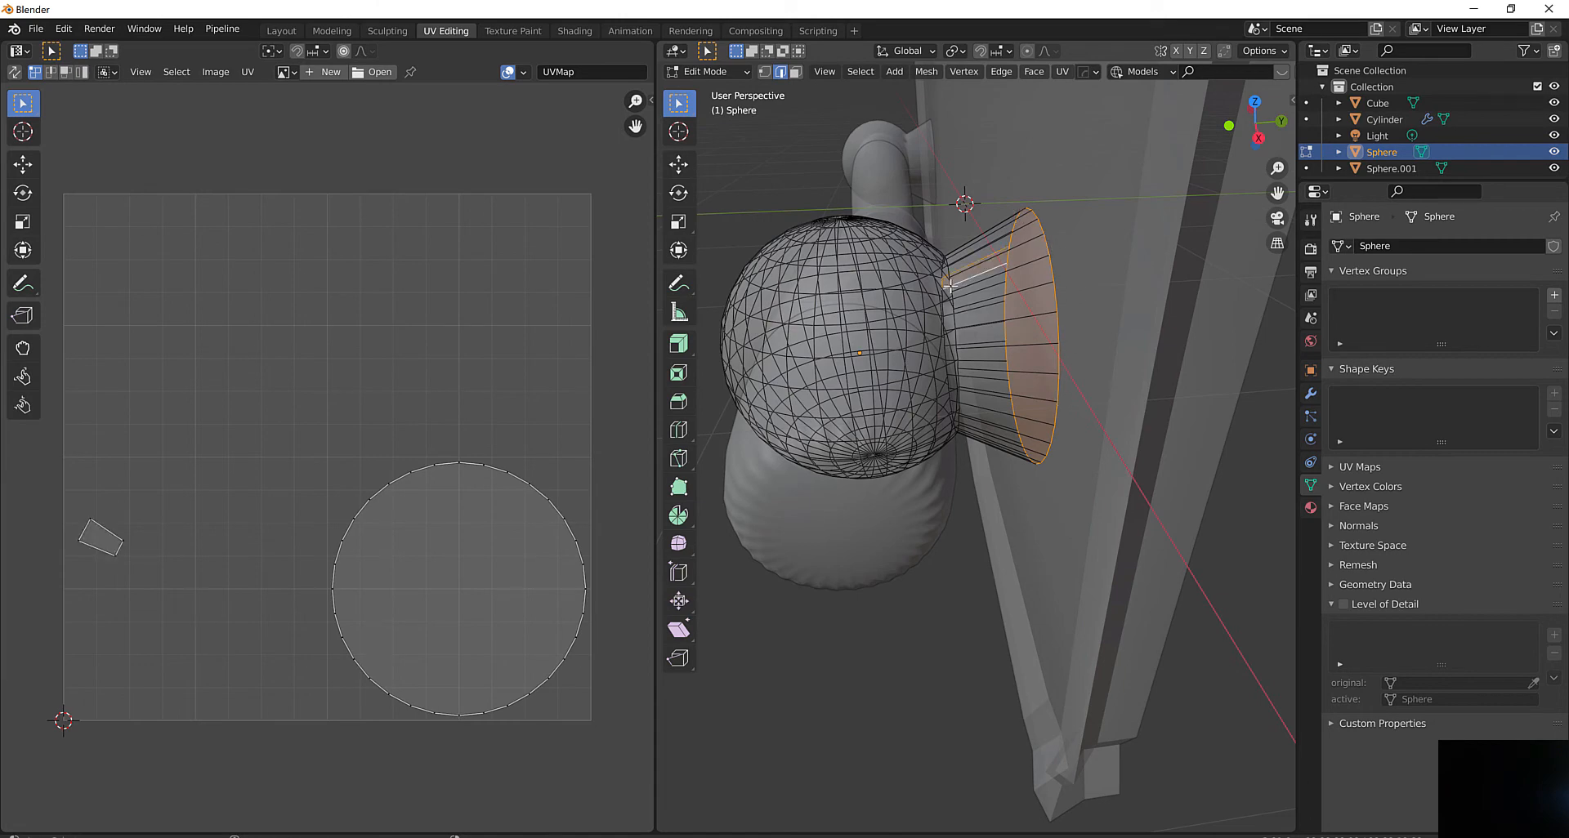
{"action": "middle_click_drag", "start_coordinate": [951, 286], "coordinate": [955, 245]}
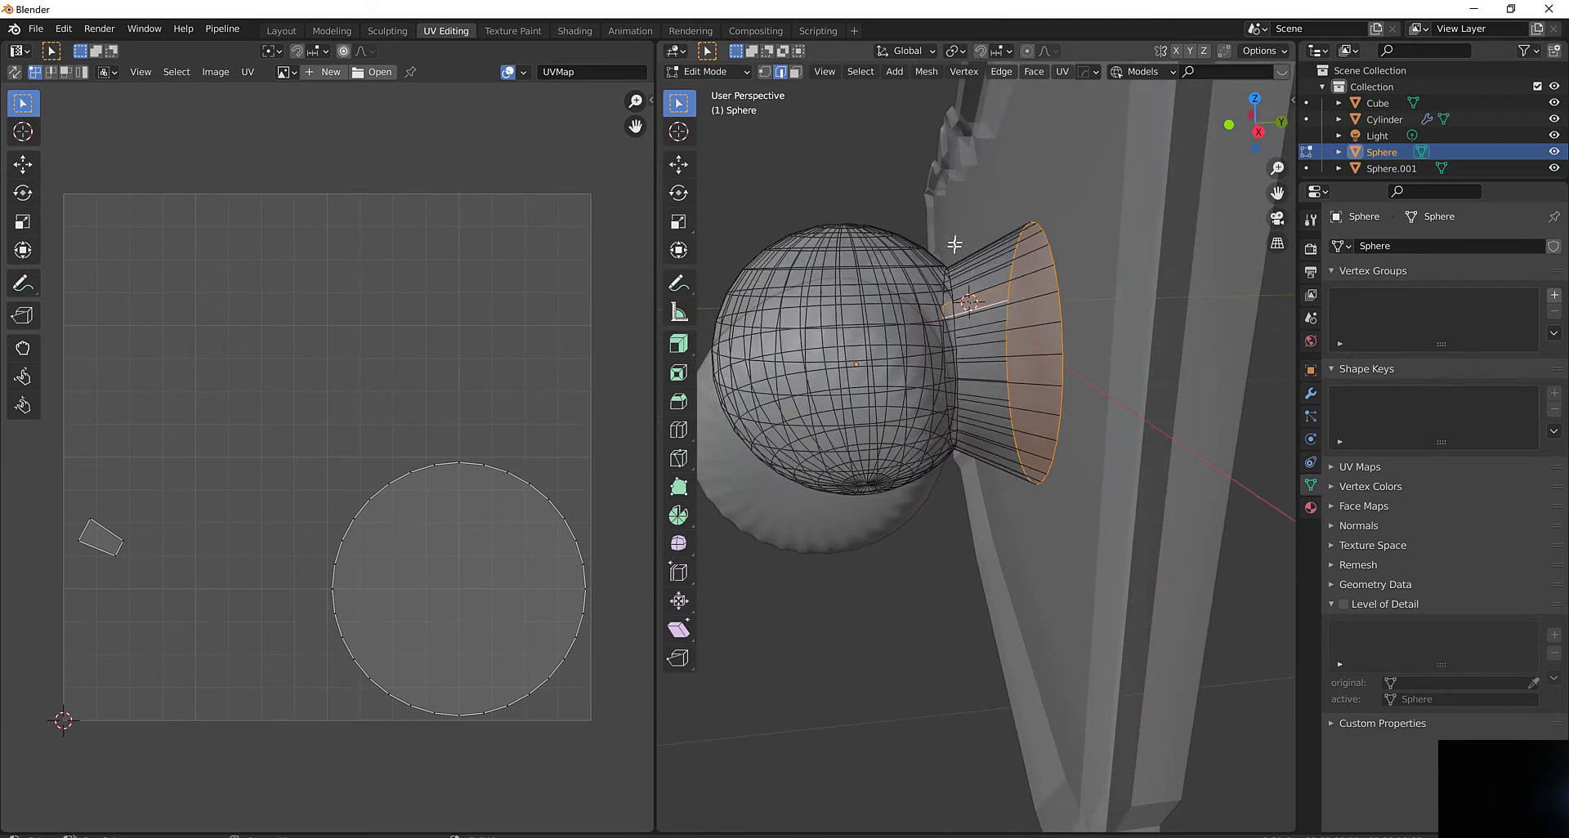
{"action": "key", "text": "ctrl+z"}
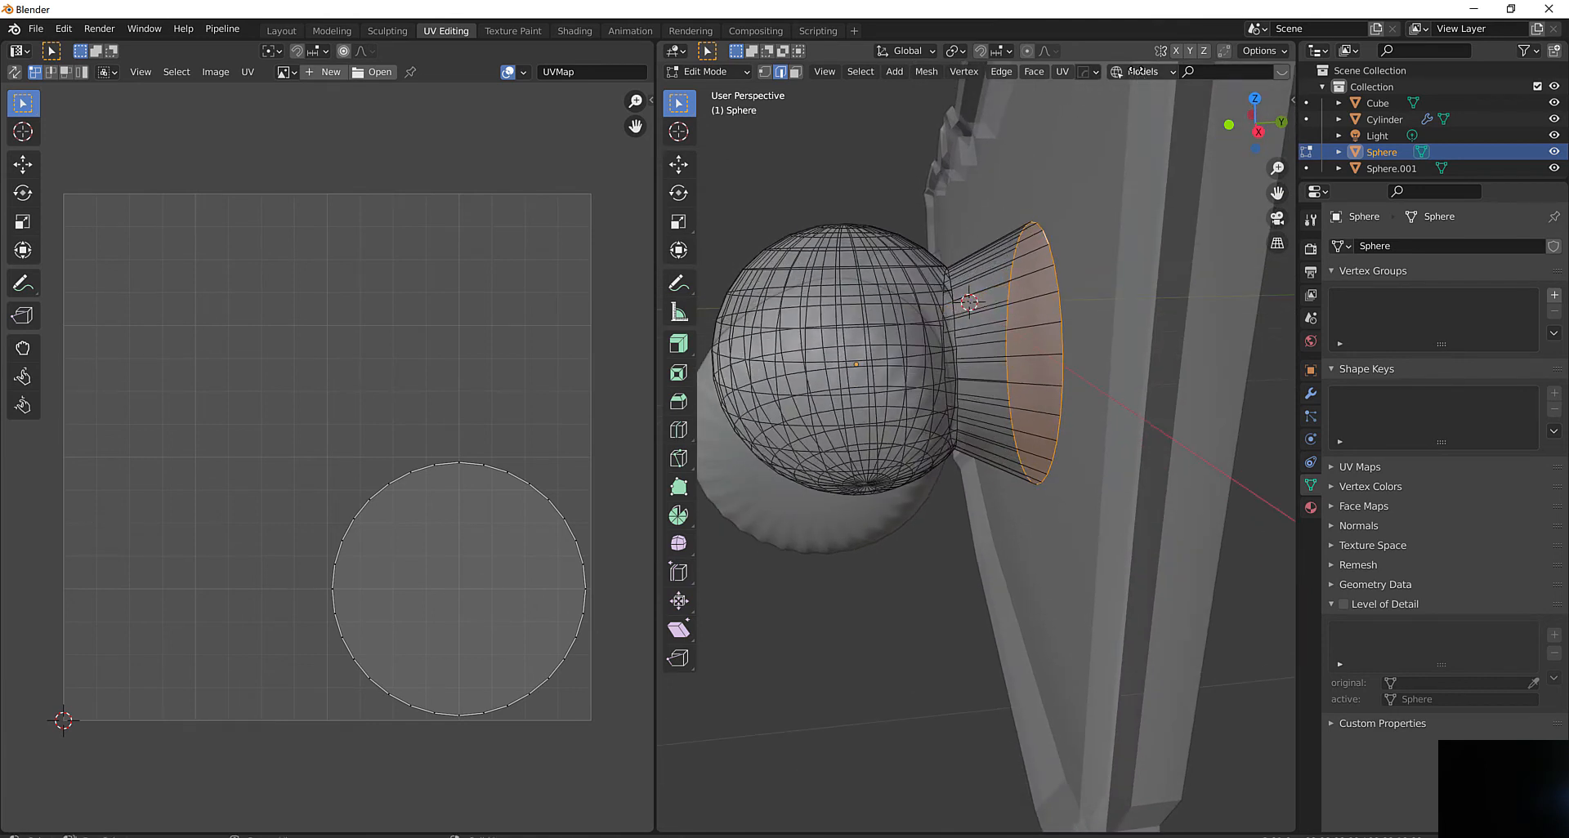
Turn off X-ray and add the first edges of the neck ring, where the flared base meets the sphere, to the rim selection
{"action": "scroll", "coordinate": [1135, 71], "scroll_direction": "down", "scroll_amount": 8}
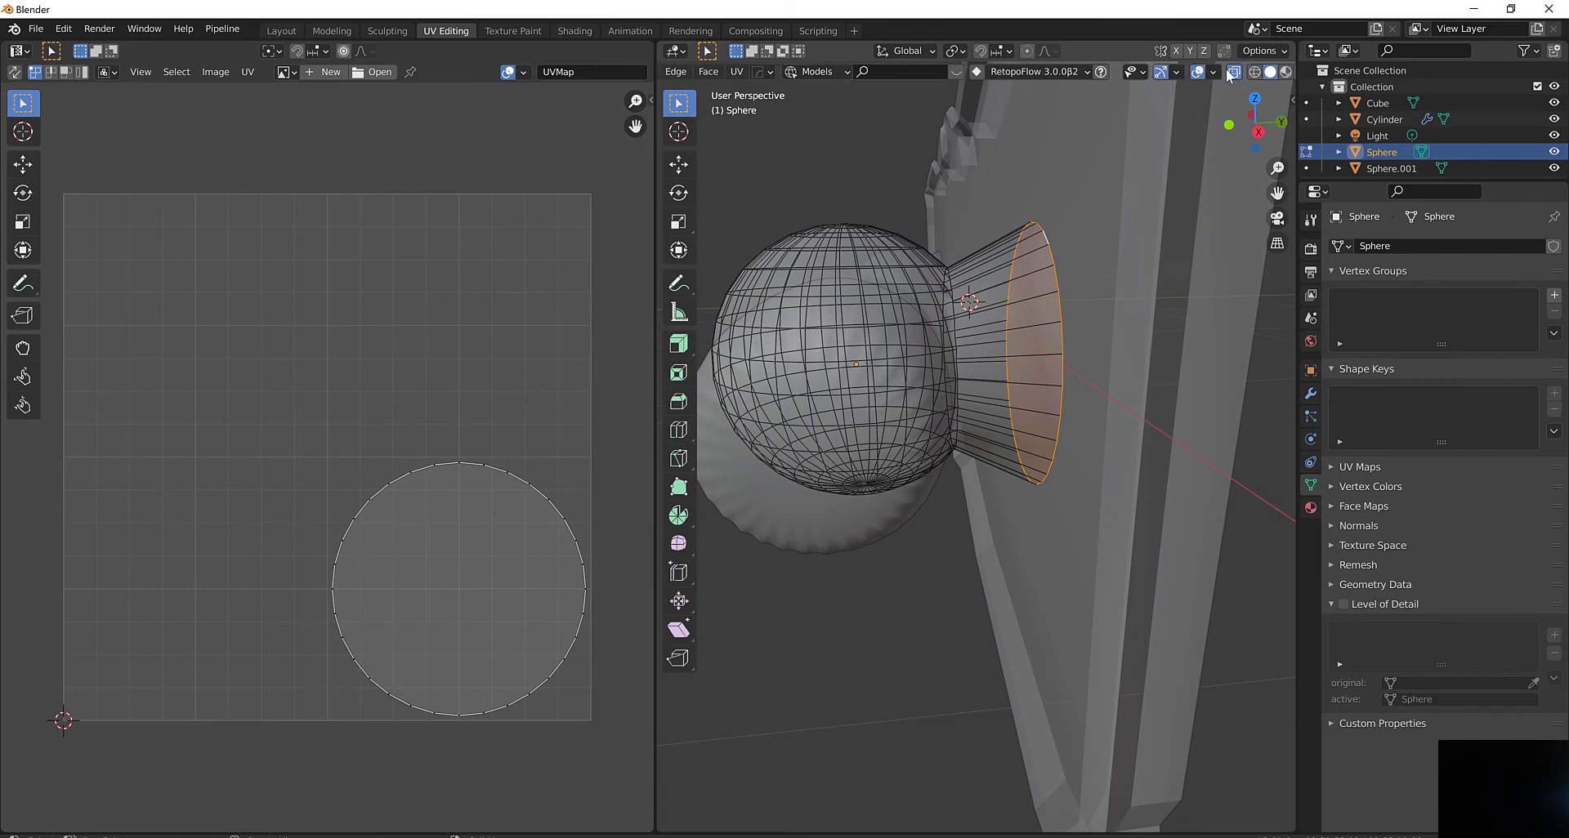
{"action": "left_click", "coordinate": [1233, 71]}
{"action": "middle_click_drag", "start_coordinate": [976, 163], "coordinate": [965, 400]}
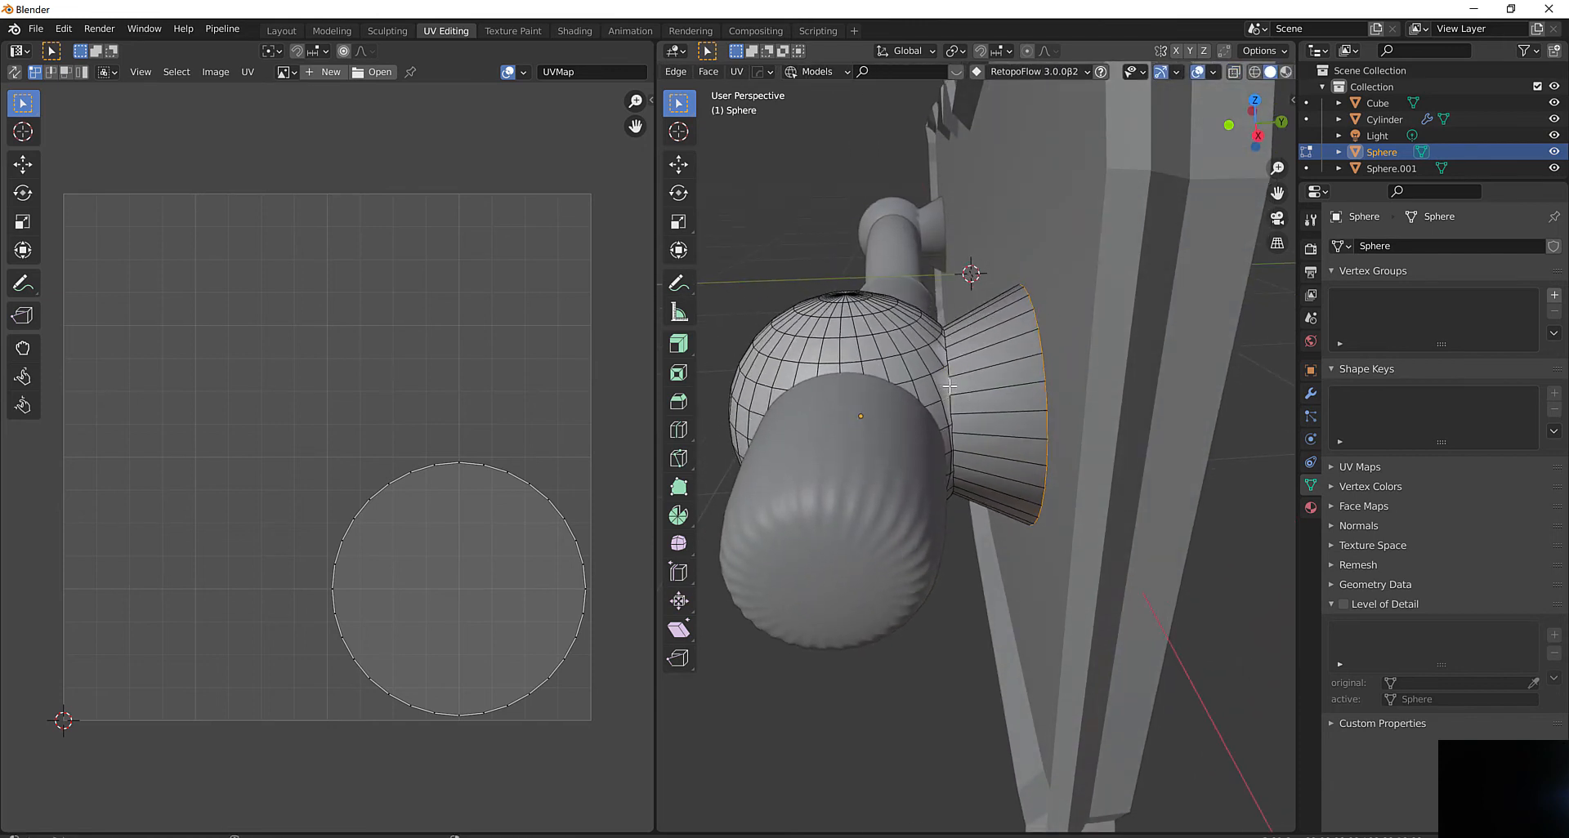
{"action": "scroll", "coordinate": [950, 386], "scroll_direction": "up", "scroll_amount": 5}
{"action": "scroll", "coordinate": [899, 278], "scroll_direction": "up", "scroll_amount": 3}
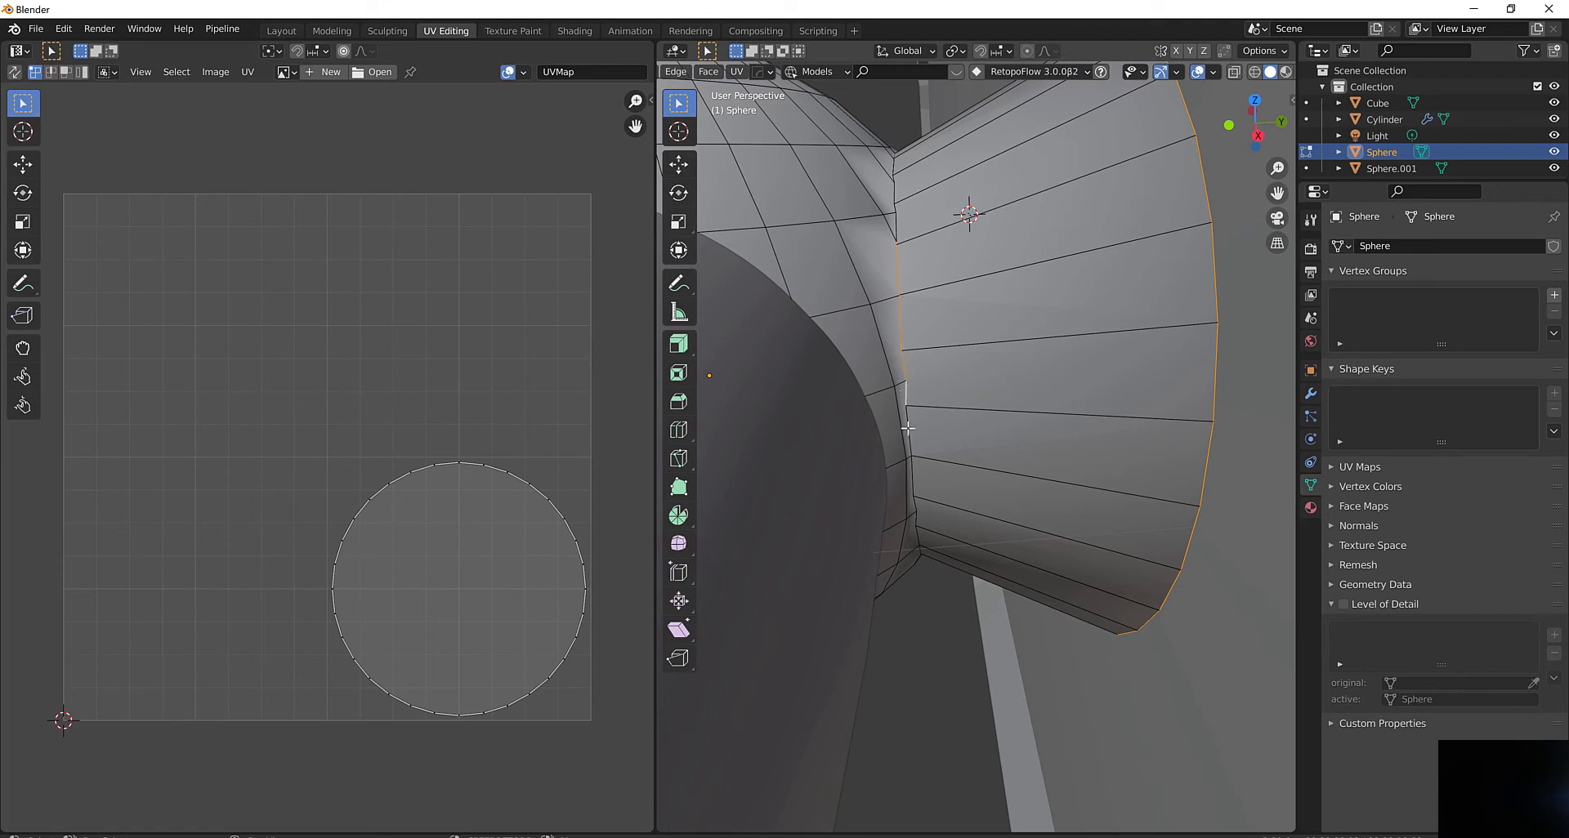
{"action": "left_click_drag", "start_coordinate": [908, 427], "coordinate": [917, 513]}
{"action": "middle_click_drag", "start_coordinate": [928, 507], "coordinate": [909, 564]}
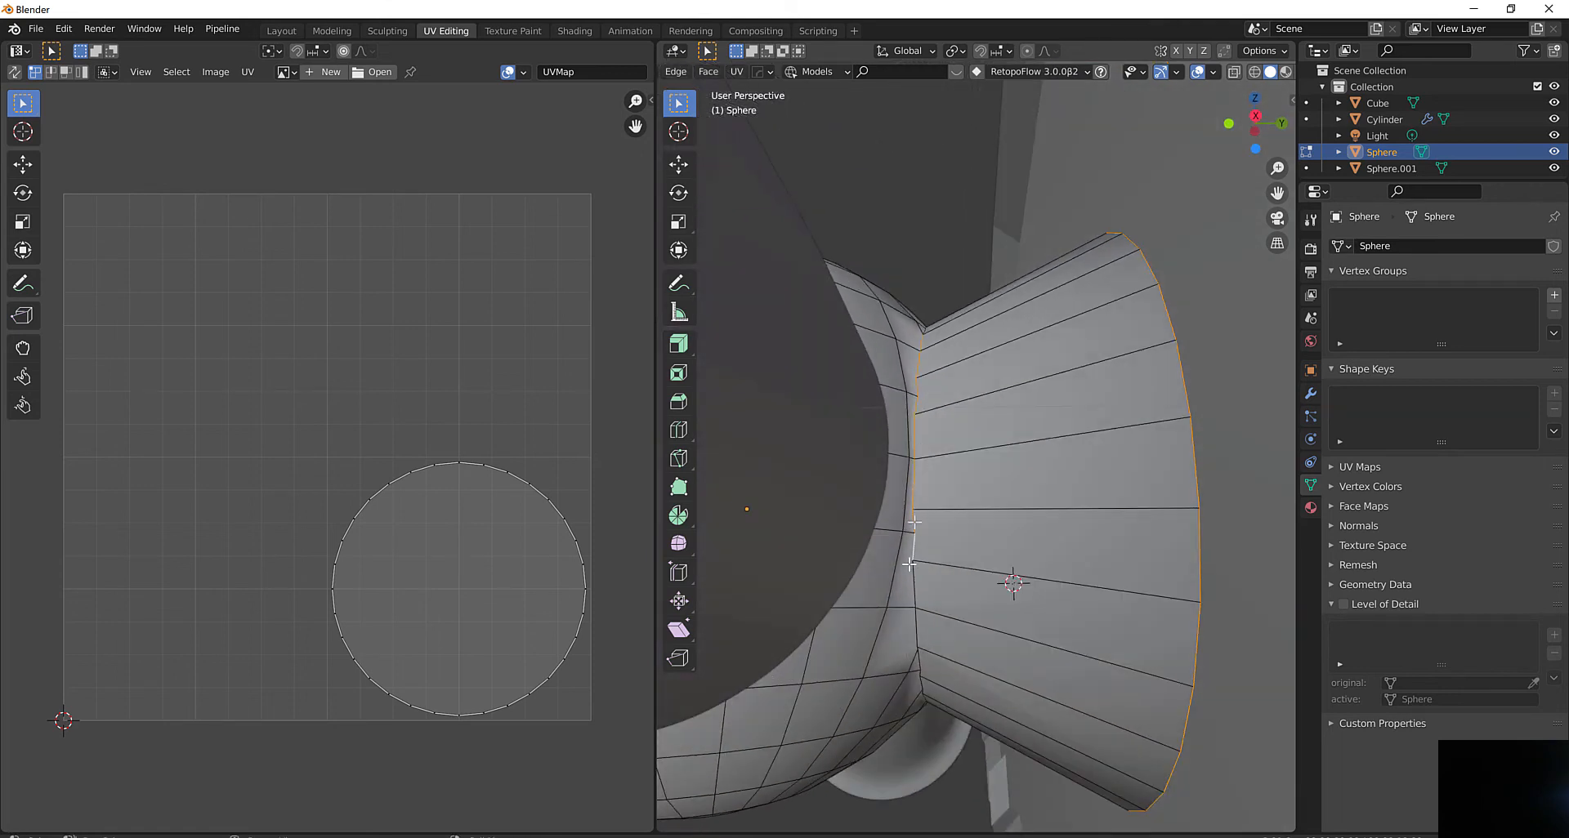
{"action": "left_click_drag", "start_coordinate": [917, 629], "coordinate": [916, 651]}
{"action": "middle_click_drag", "start_coordinate": [918, 662], "coordinate": [932, 540]}
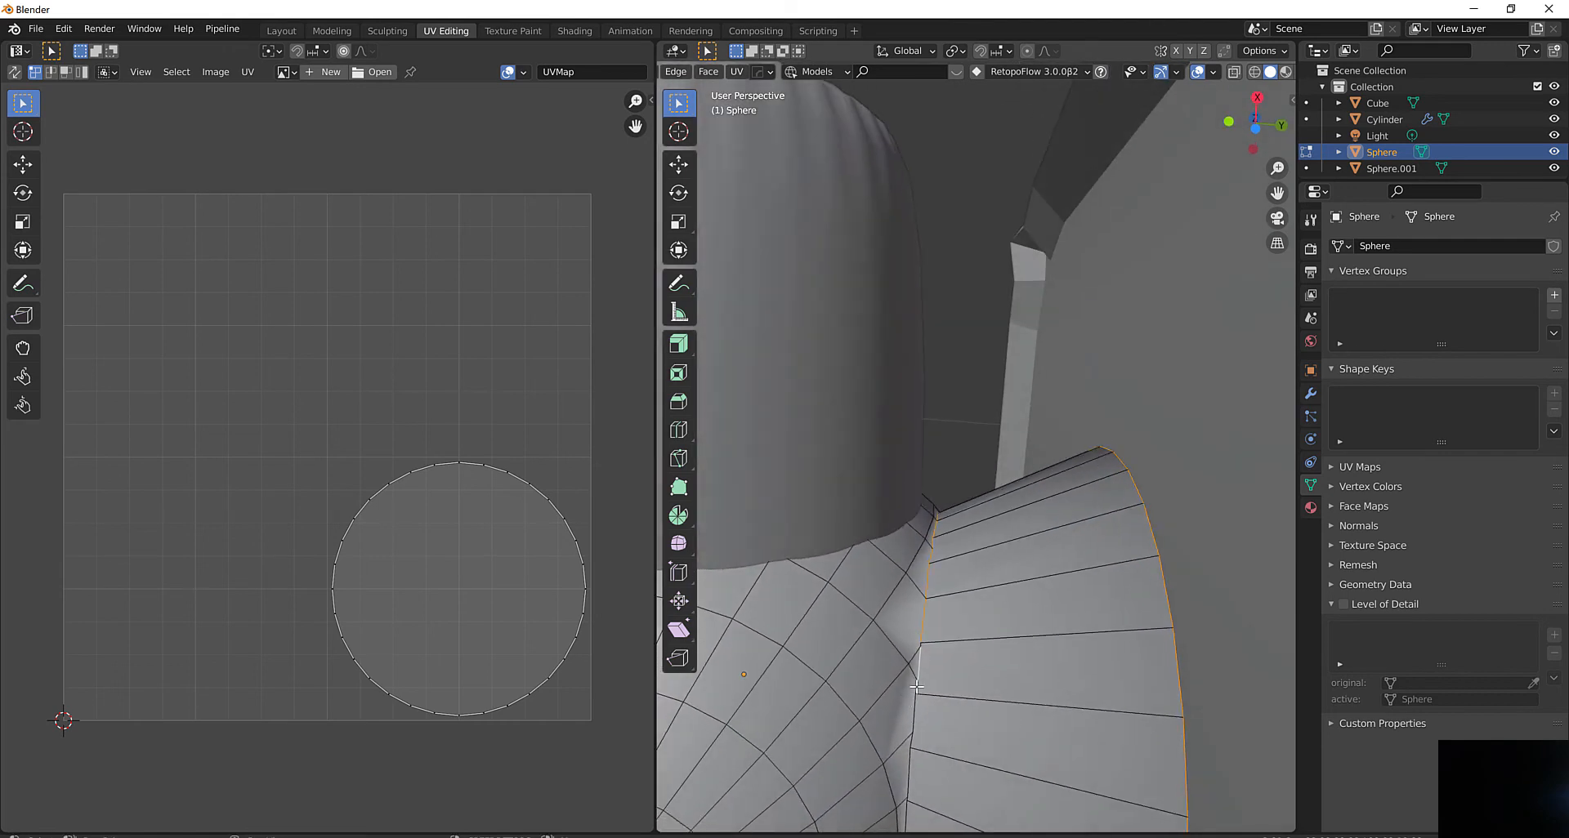
{"action": "middle_click_drag", "start_coordinate": [926, 644], "coordinate": [929, 559]}
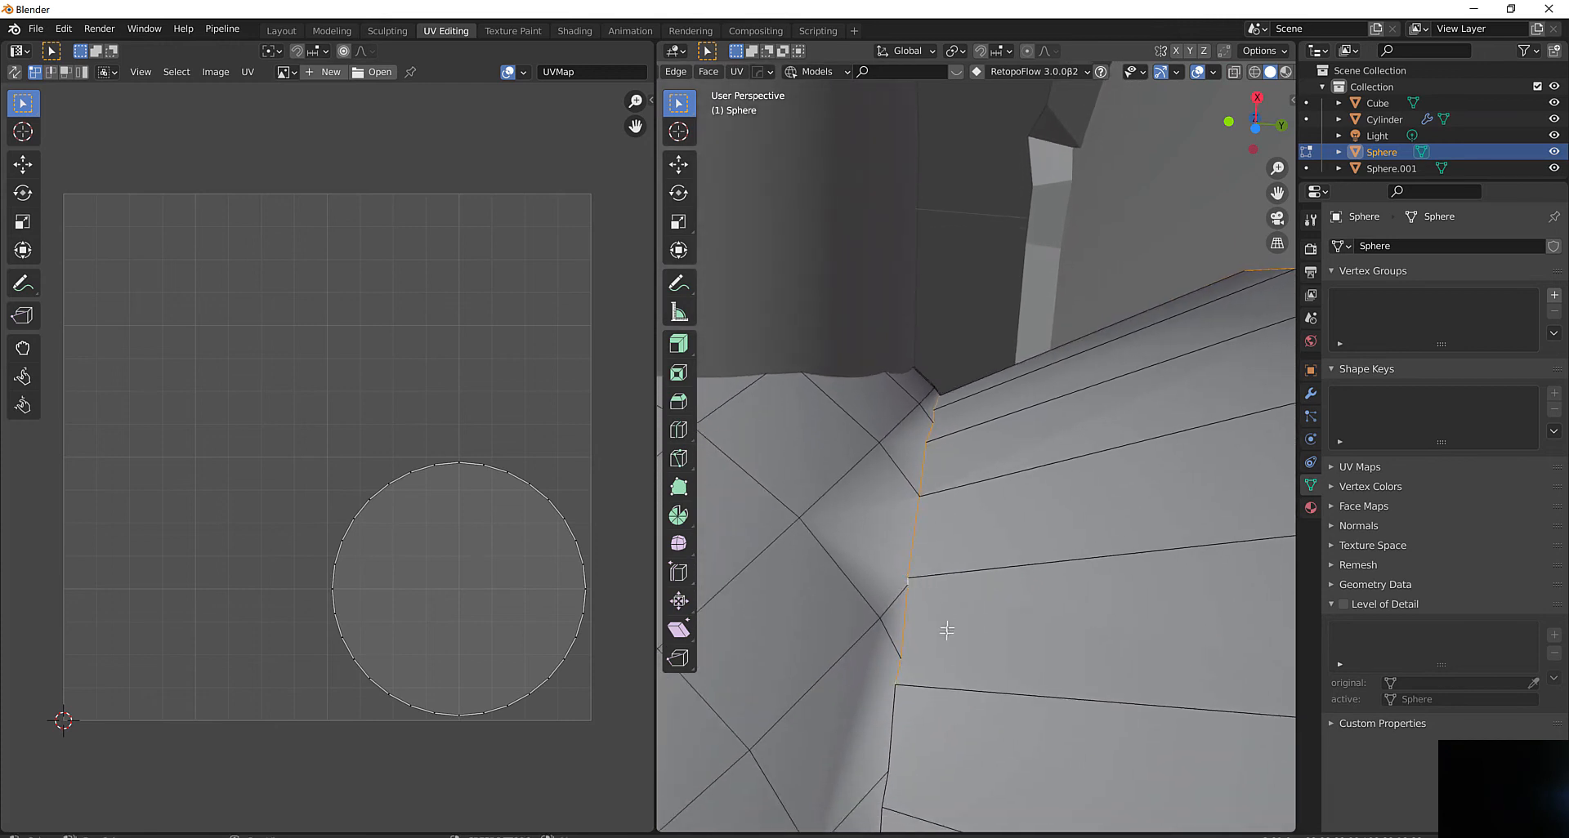
Extend the neck ring selection edge by edge along the junction between the sphere and the flared base
{"action": "middle_click_drag", "start_coordinate": [931, 682], "coordinate": [917, 491], "text": "shift"}
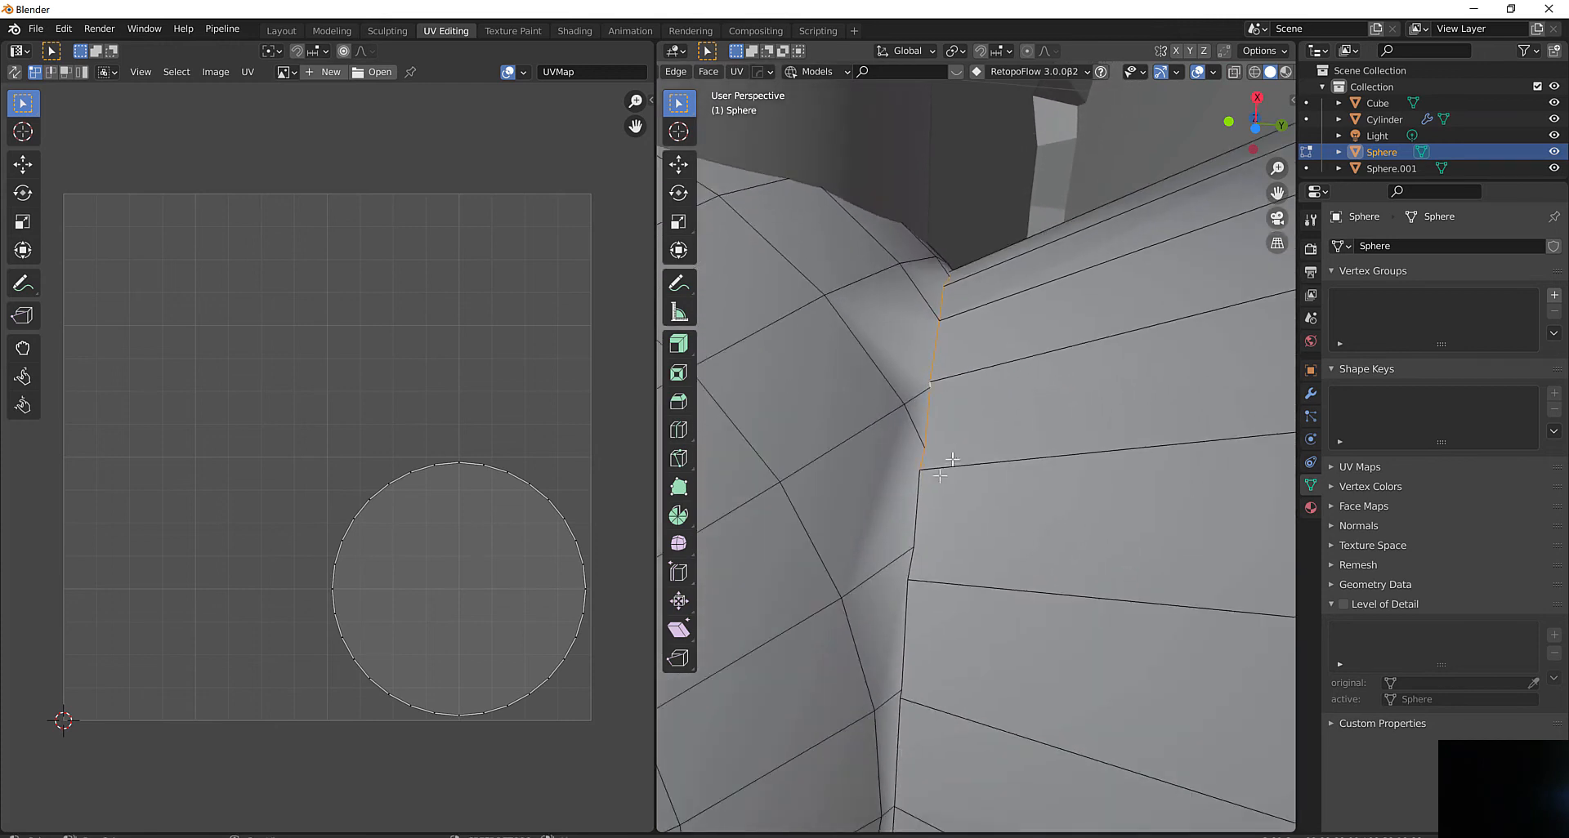
{"action": "left_click", "coordinate": [911, 568], "text": "shift"}
{"action": "left_click", "coordinate": [903, 624], "text": "shift"}
{"action": "left_click", "coordinate": [899, 713], "text": "shift"}
{"action": "middle_click_drag", "start_coordinate": [912, 715], "coordinate": [929, 368], "text": "shift"}
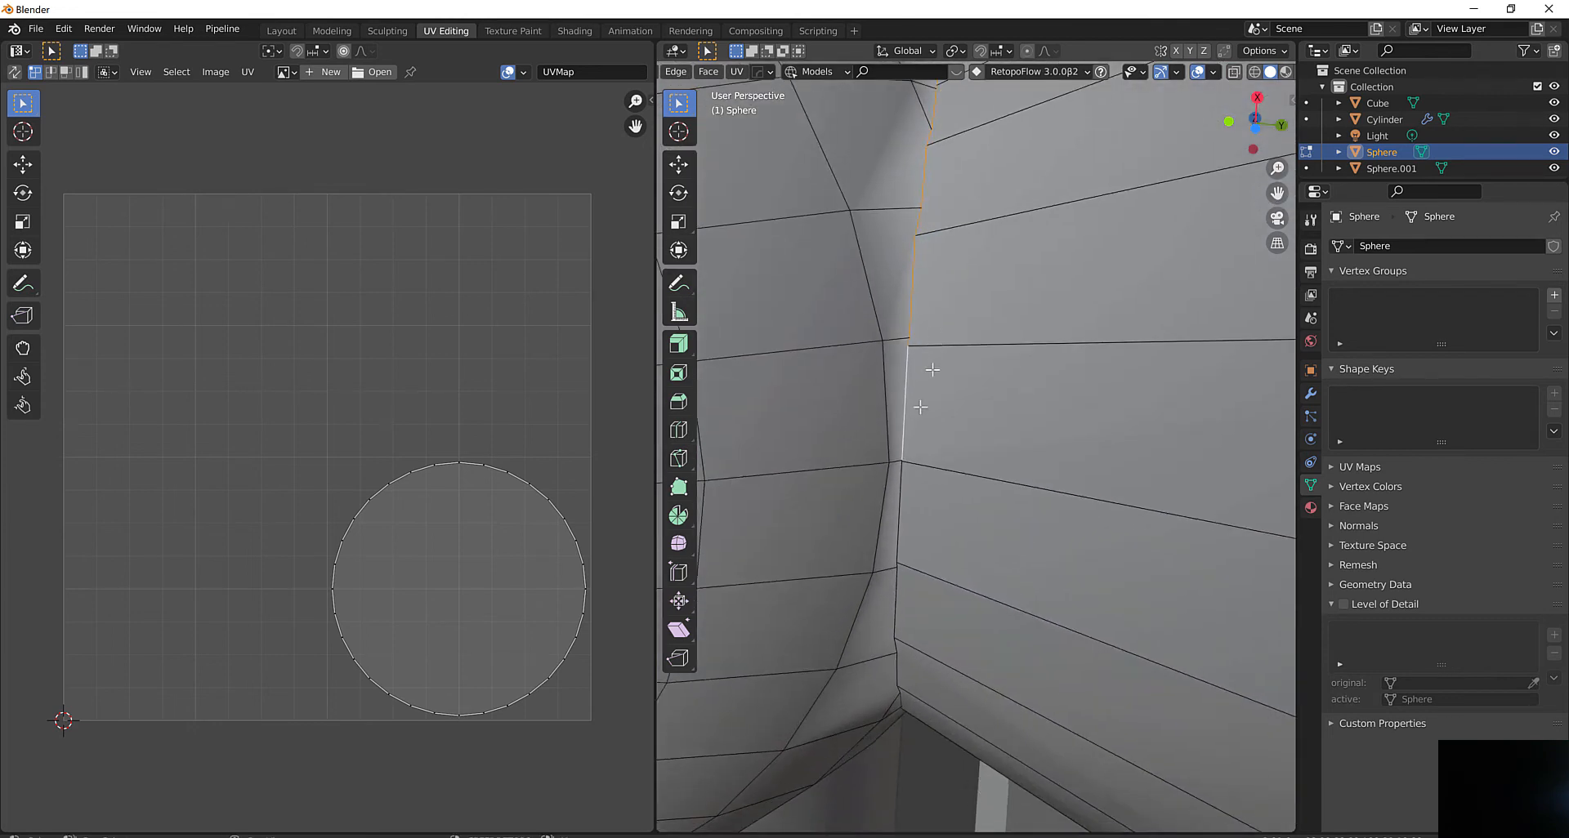
{"action": "left_click", "coordinate": [900, 493], "text": "shift"}
{"action": "left_click", "coordinate": [899, 609], "text": "shift"}
{"action": "scroll", "coordinate": [900, 566], "scroll_direction": "up", "scroll_amount": 3}
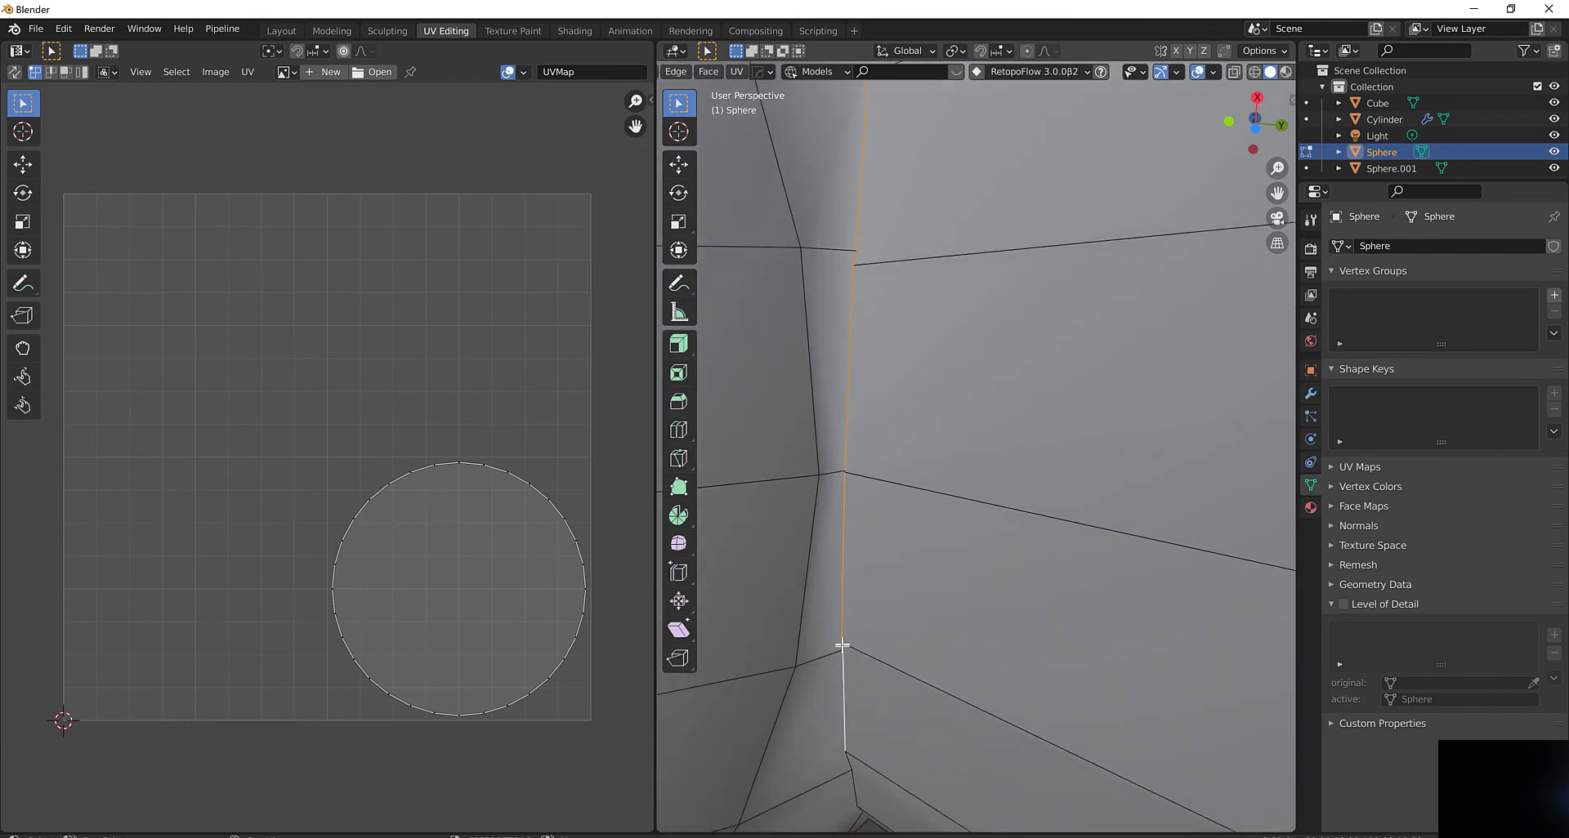
{"action": "middle_click_drag", "start_coordinate": [842, 646], "coordinate": [938, 347], "text": "shift"}
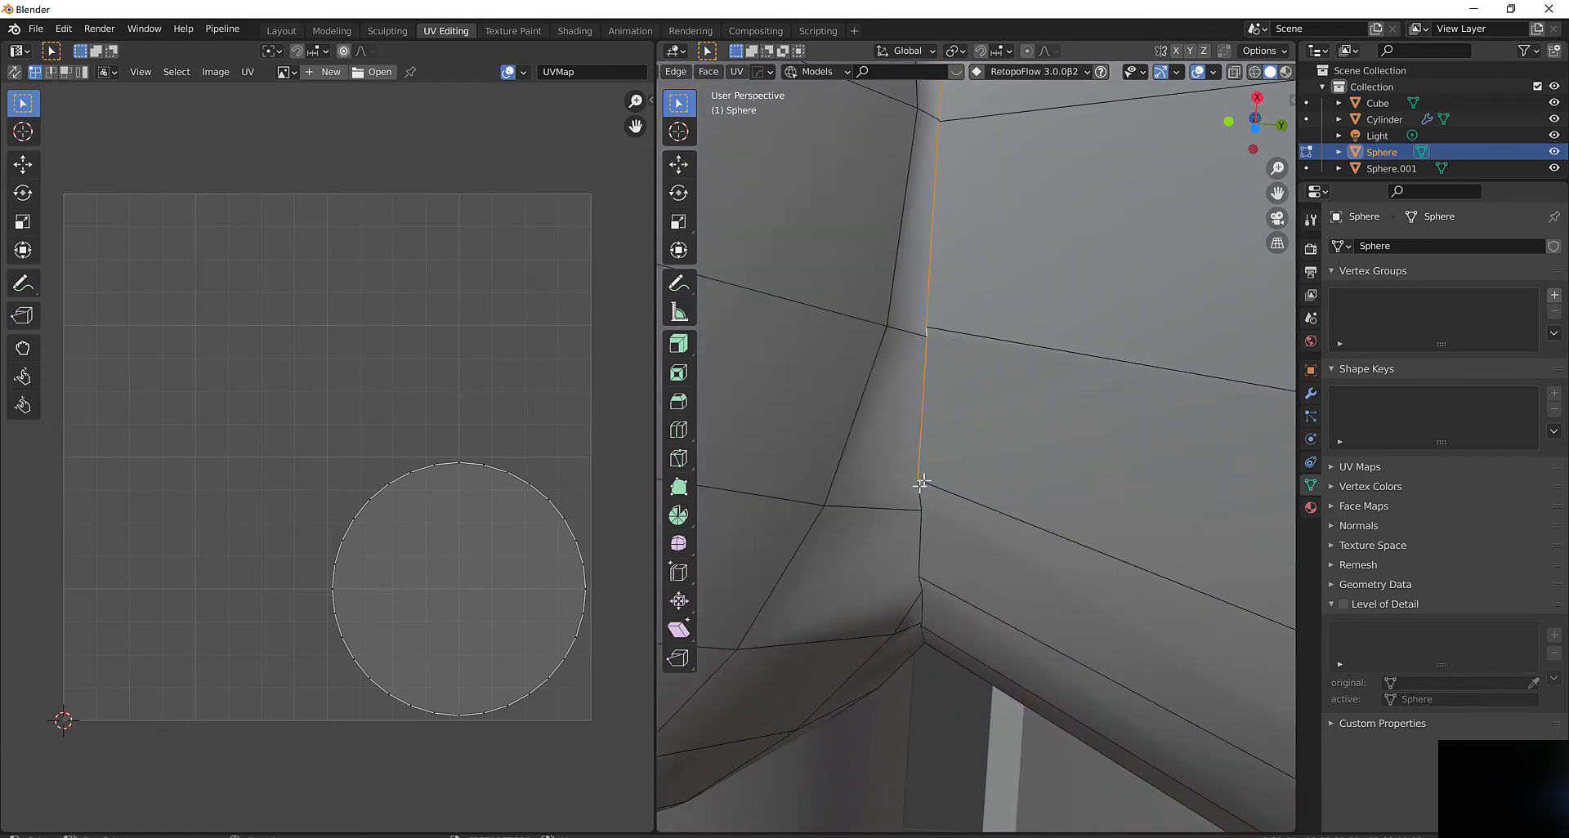
Carry the neck ring selection around to the side where the handle tube enters the sphere
{"action": "middle_click_drag", "start_coordinate": [917, 491], "coordinate": [951, 397]}
{"action": "left_click", "coordinate": [946, 400], "text": "shift"}
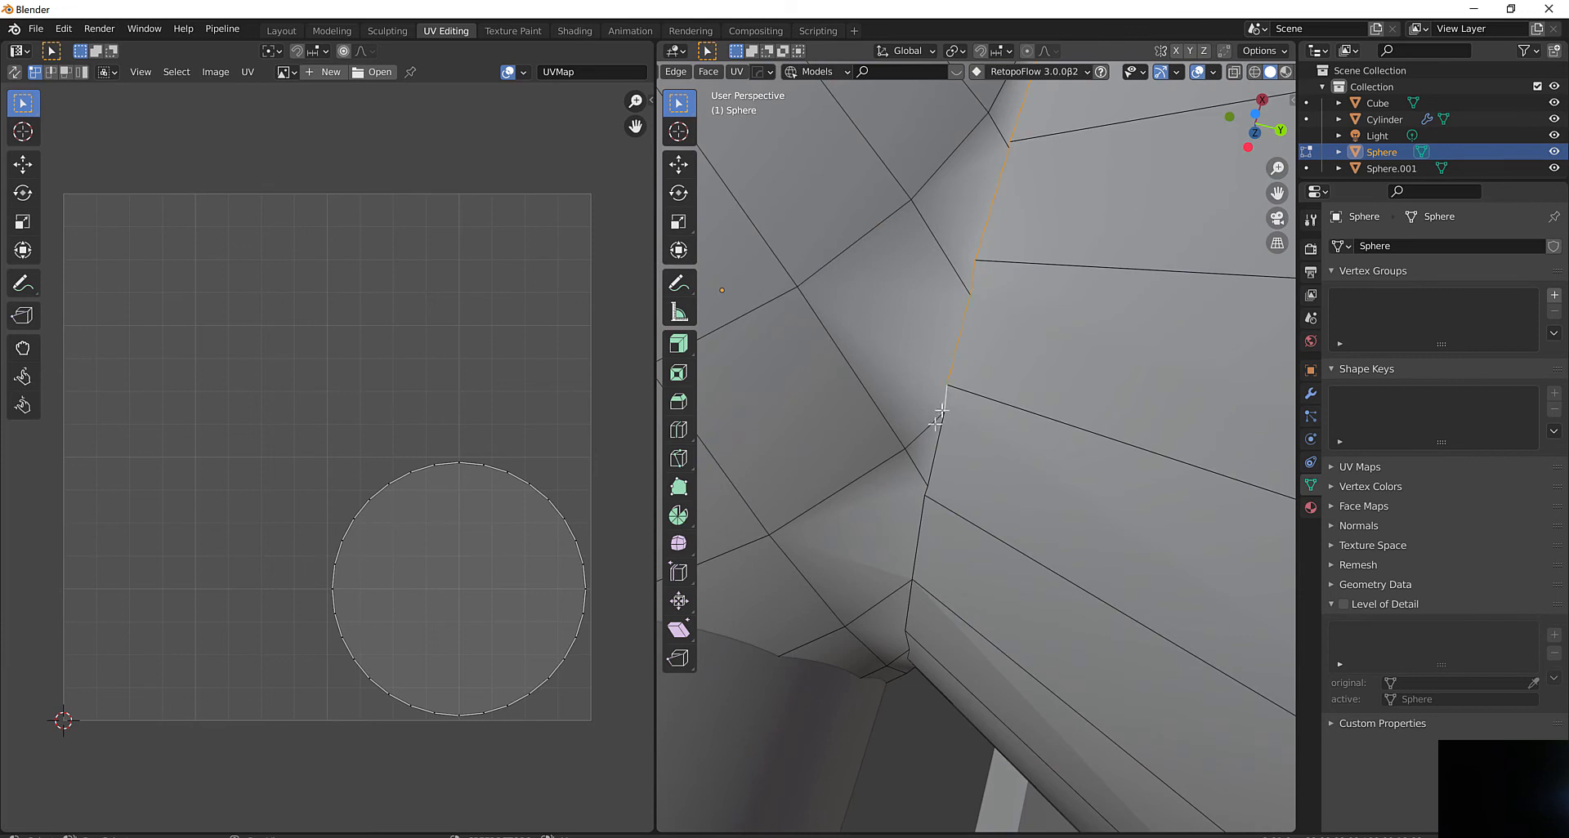
{"action": "left_click", "coordinate": [929, 485], "text": "shift"}
{"action": "left_click", "coordinate": [926, 493], "text": "shift"}
{"action": "left_click", "coordinate": [920, 529], "text": "shift"}
{"action": "middle_click_drag", "start_coordinate": [908, 563], "coordinate": [958, 454], "text": "shift"}
{"action": "left_click", "coordinate": [954, 494], "text": "shift"}
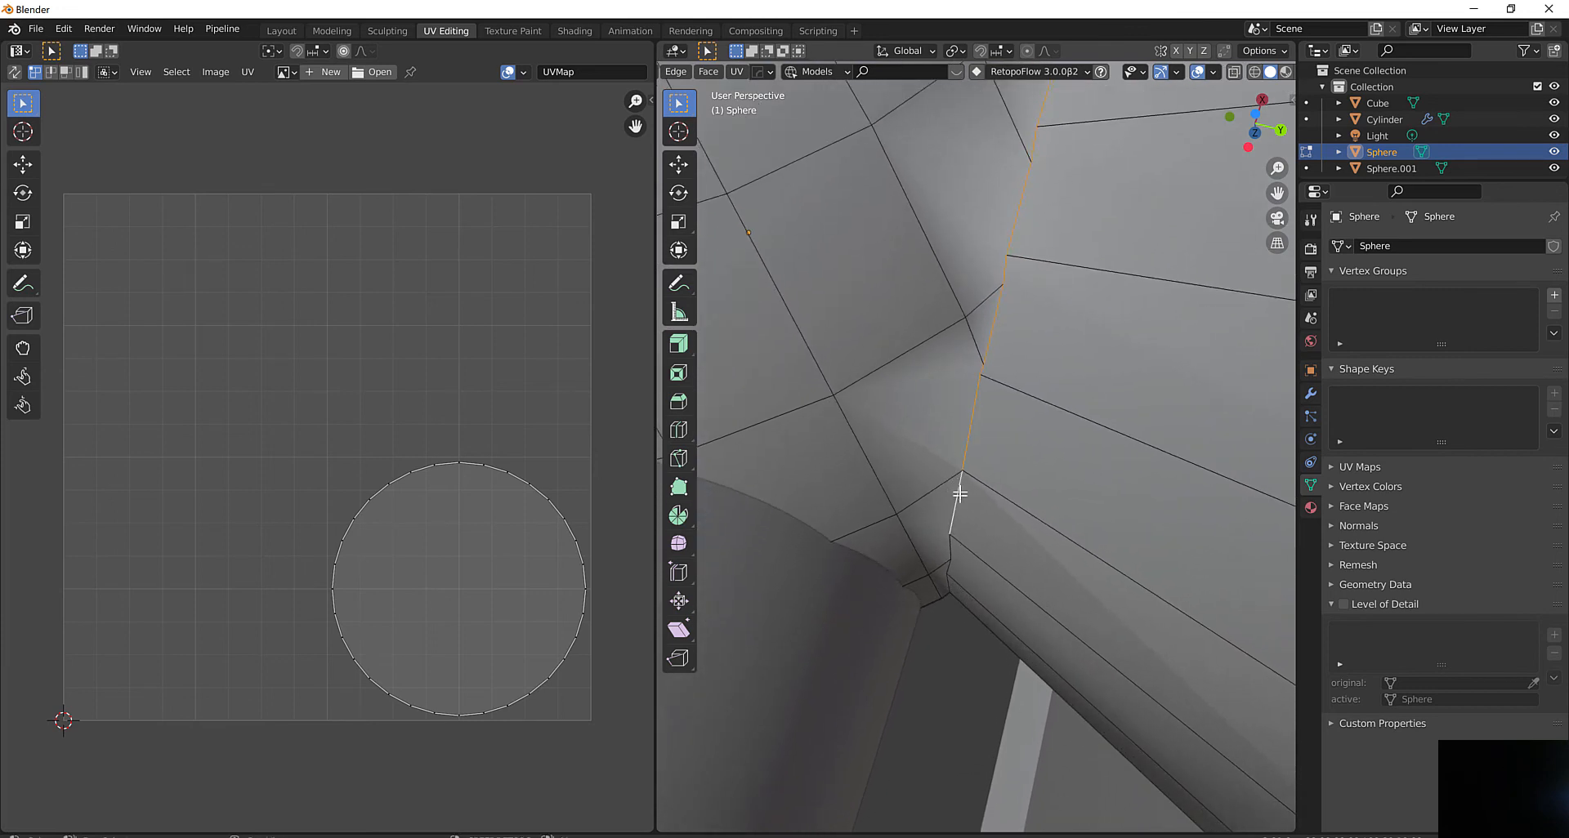
{"action": "middle_click_drag", "start_coordinate": [956, 579], "coordinate": [957, 441]}
{"action": "left_click", "coordinate": [950, 575], "text": "shift"}
{"action": "left_click", "coordinate": [944, 617], "text": "shift"}
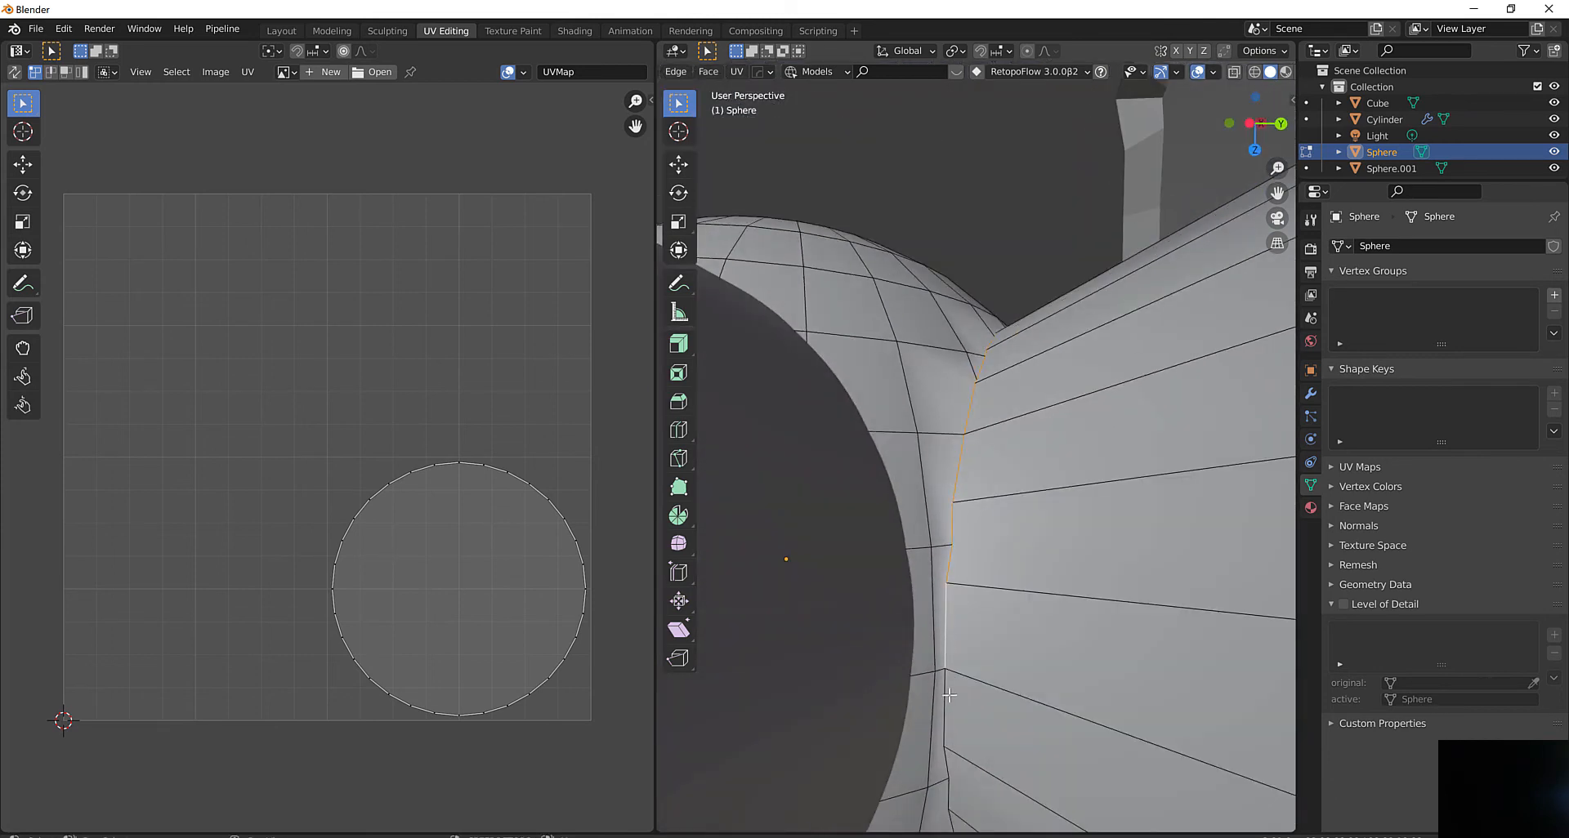
Continue the neck ring selection past the handle tube, adding each junction edge in turn
{"action": "middle_click_drag", "start_coordinate": [948, 696], "coordinate": [937, 483], "text": "shift"}
{"action": "left_click", "coordinate": [936, 488], "text": "shift"}
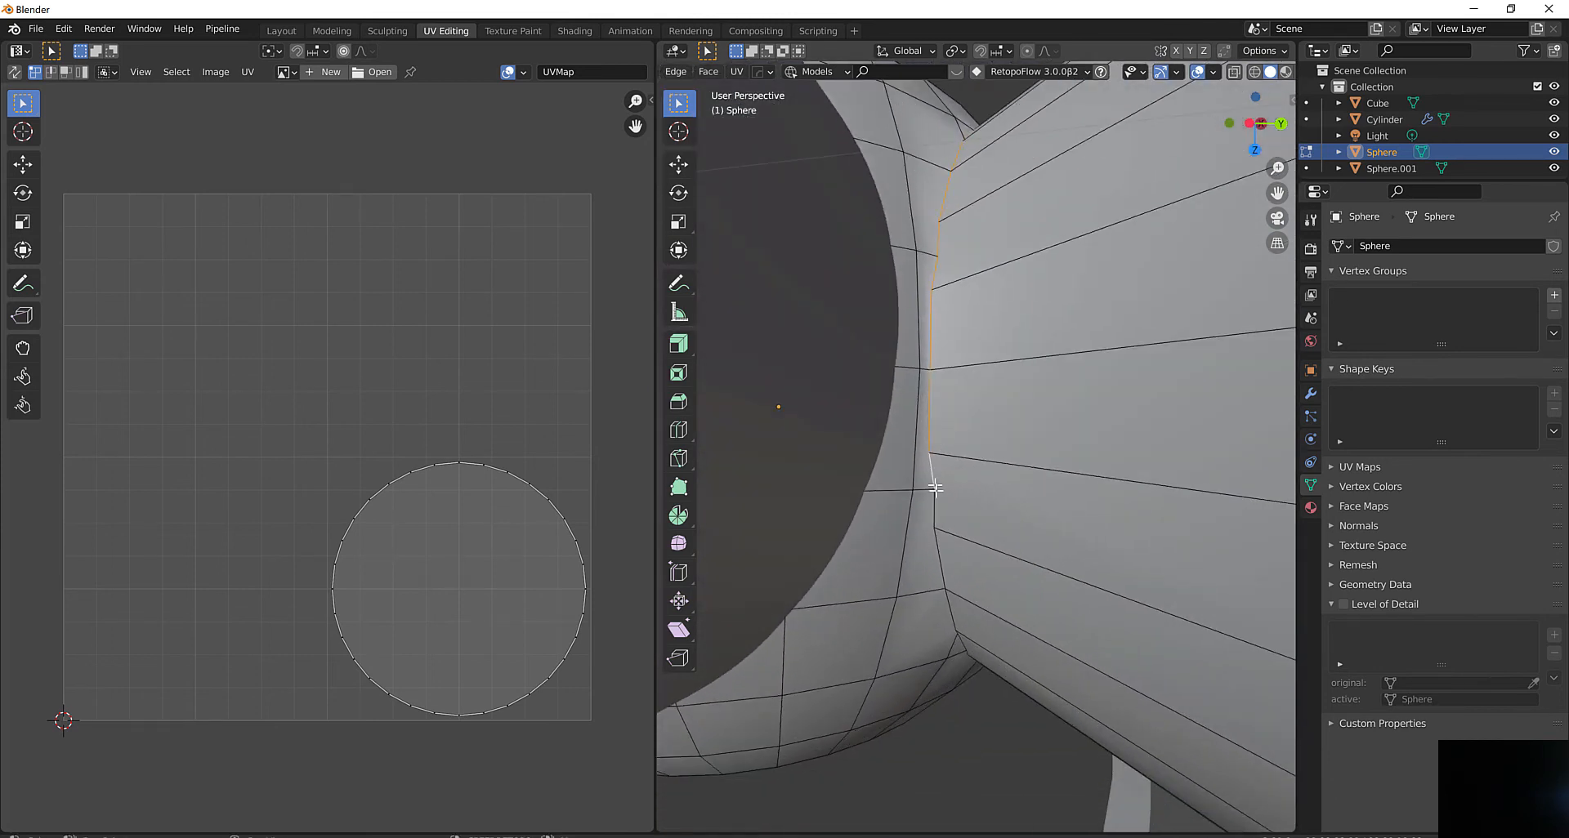
{"action": "left_click", "coordinate": [938, 560], "text": "shift"}
{"action": "left_click", "coordinate": [951, 603], "text": "shift"}
{"action": "middle_click_drag", "start_coordinate": [952, 603], "coordinate": [950, 398]}
{"action": "scroll", "coordinate": [950, 398], "scroll_direction": "up", "scroll_amount": 2}
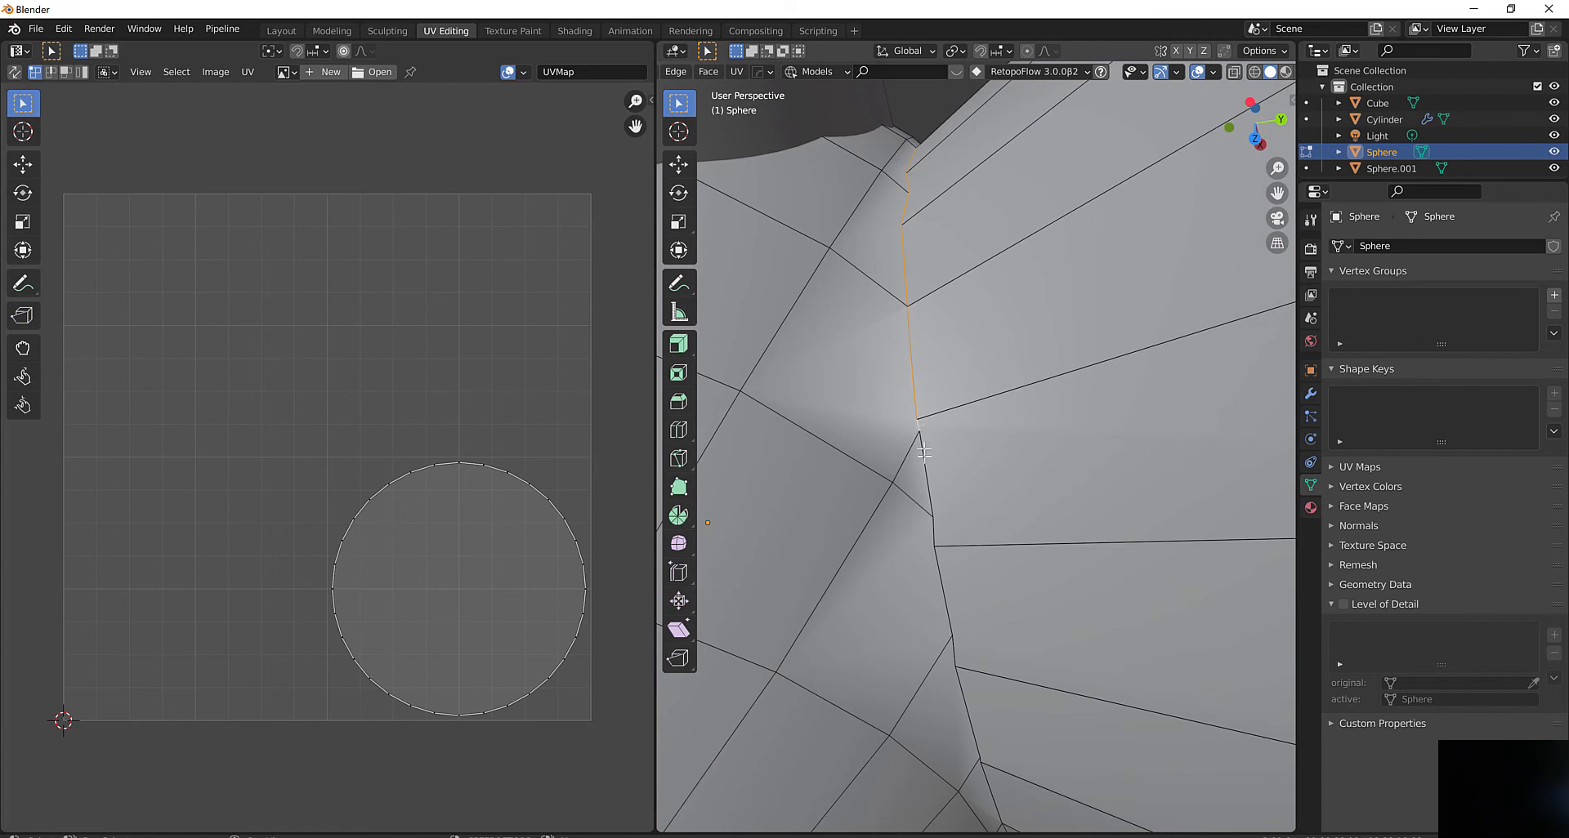
{"action": "left_click", "coordinate": [928, 490], "text": "shift"}
{"action": "left_click", "coordinate": [932, 531], "text": "shift"}
{"action": "left_click", "coordinate": [944, 599], "text": "shift"}
Add the remaining junction edges to close the neck ring selection around the flared base
{"action": "middle_click_drag", "start_coordinate": [977, 625], "coordinate": [911, 319]}
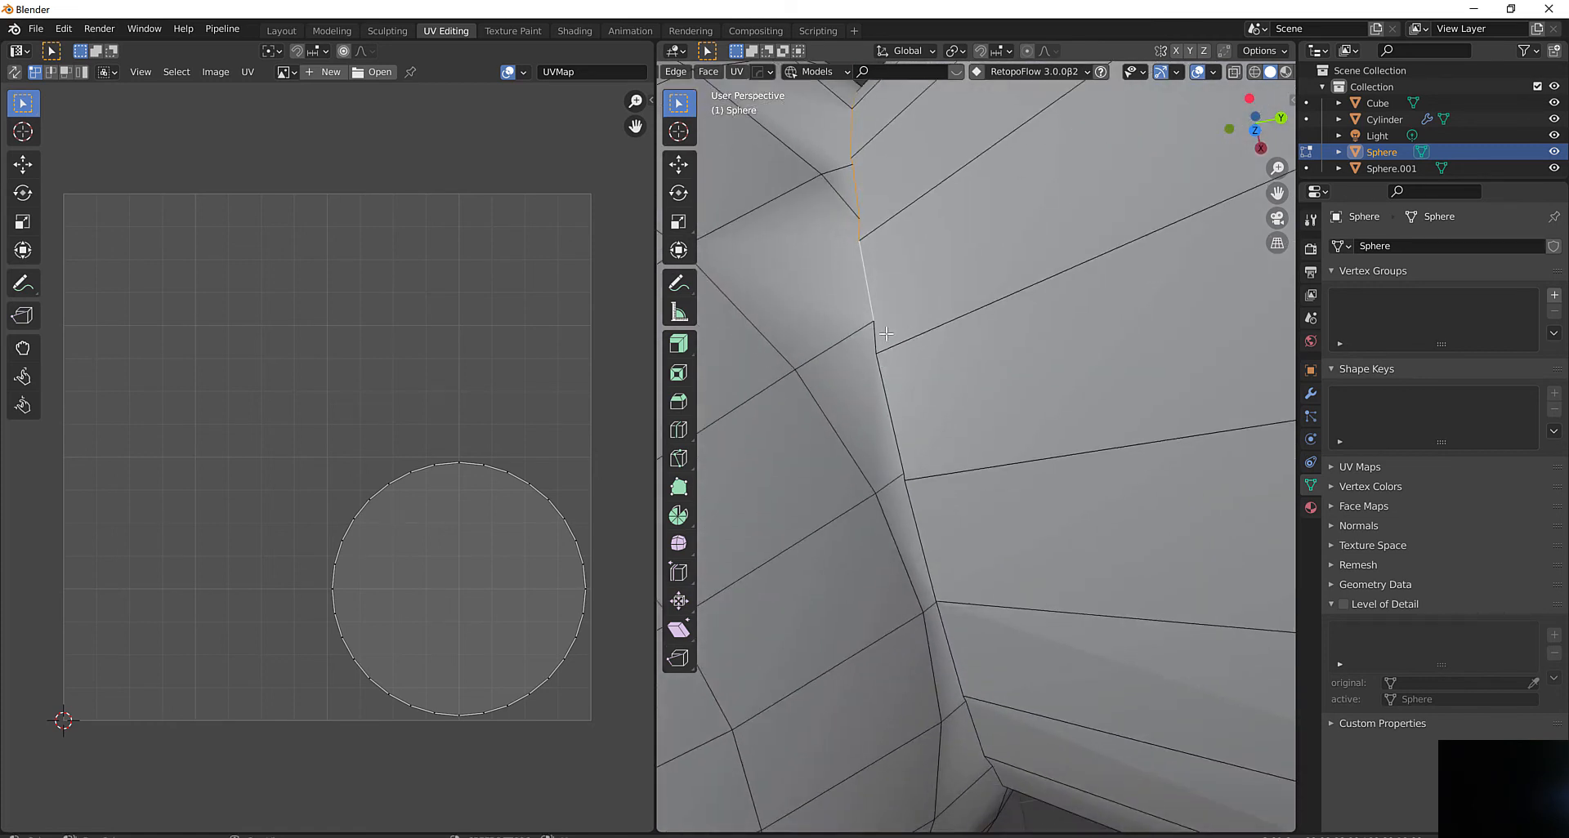
{"action": "left_click", "coordinate": [886, 334], "text": "shift"}
{"action": "left_click", "coordinate": [893, 420], "text": "shift"}
{"action": "left_click", "coordinate": [915, 523], "text": "shift"}
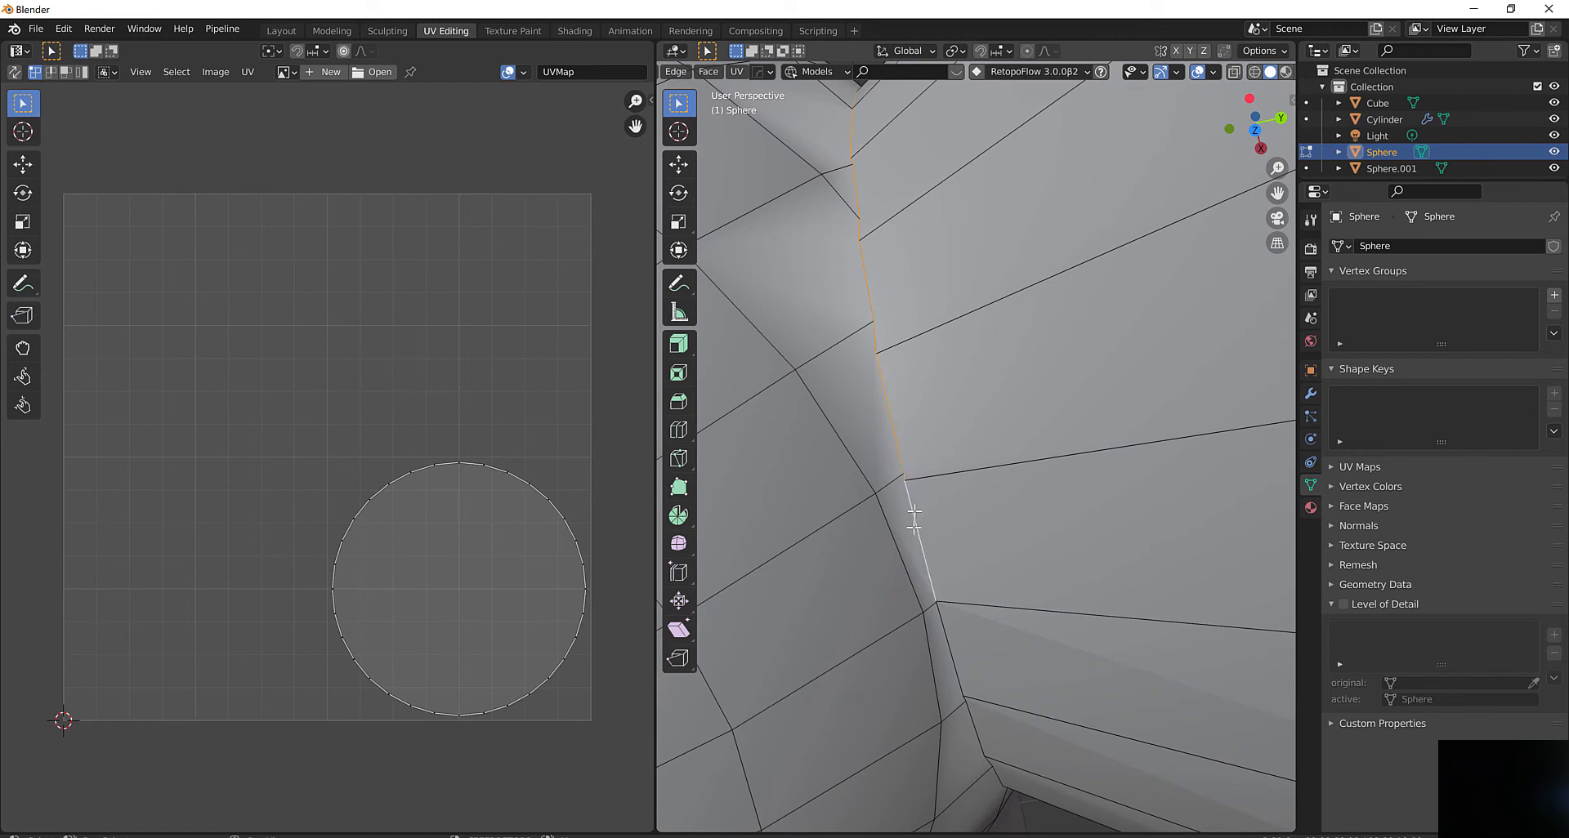
{"action": "left_click", "coordinate": [946, 645], "text": "shift"}
{"action": "middle_click_drag", "start_coordinate": [972, 715], "coordinate": [886, 375]}
{"action": "left_click", "coordinate": [852, 349], "text": "shift"}
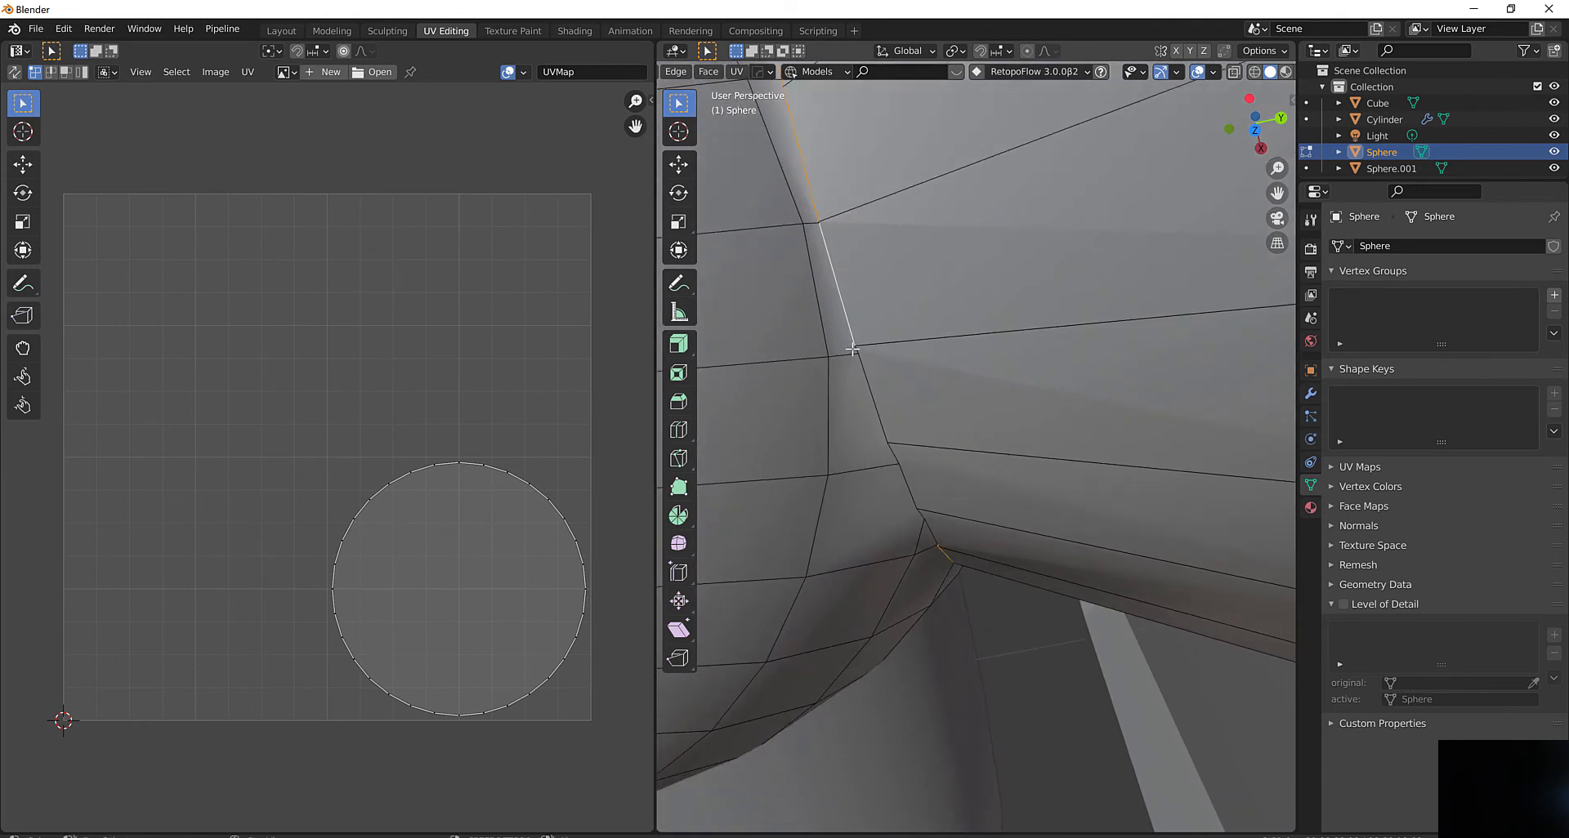
{"action": "left_click", "coordinate": [867, 387], "text": "shift"}
{"action": "left_click", "coordinate": [905, 476], "text": "shift"}
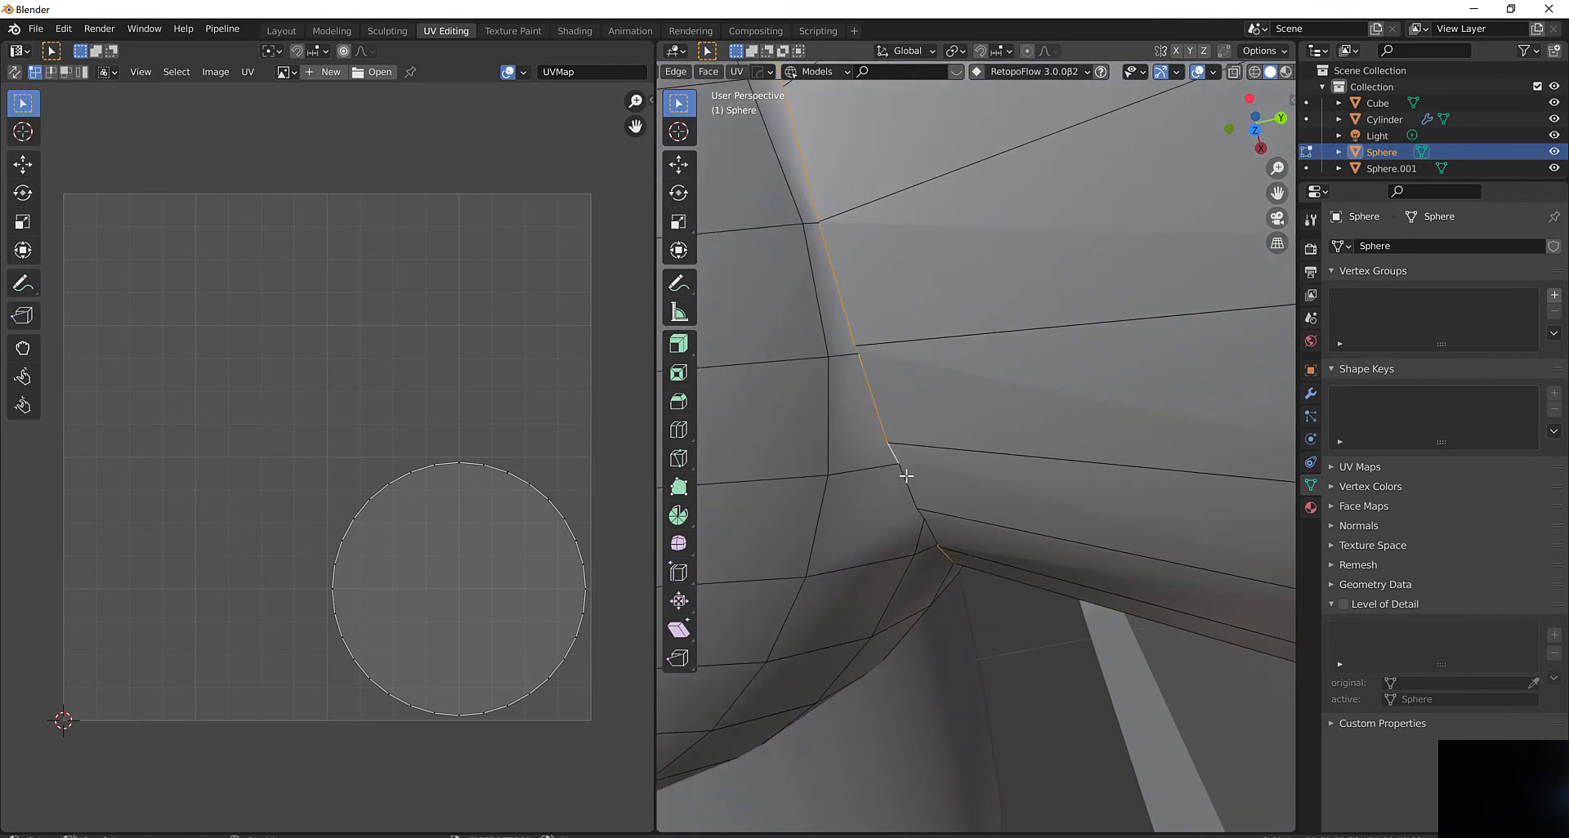
{"action": "left_click", "coordinate": [923, 516], "text": "shift"}
Mark the selected neck ring and the flared base's outer rim as seams
{"action": "scroll", "coordinate": [947, 540], "scroll_direction": "down", "scroll_amount": 2}
{"action": "middle_click_drag", "start_coordinate": [947, 540], "coordinate": [1118, 404]}
{"action": "scroll", "coordinate": [959, 434], "scroll_direction": "down", "scroll_amount": 4}
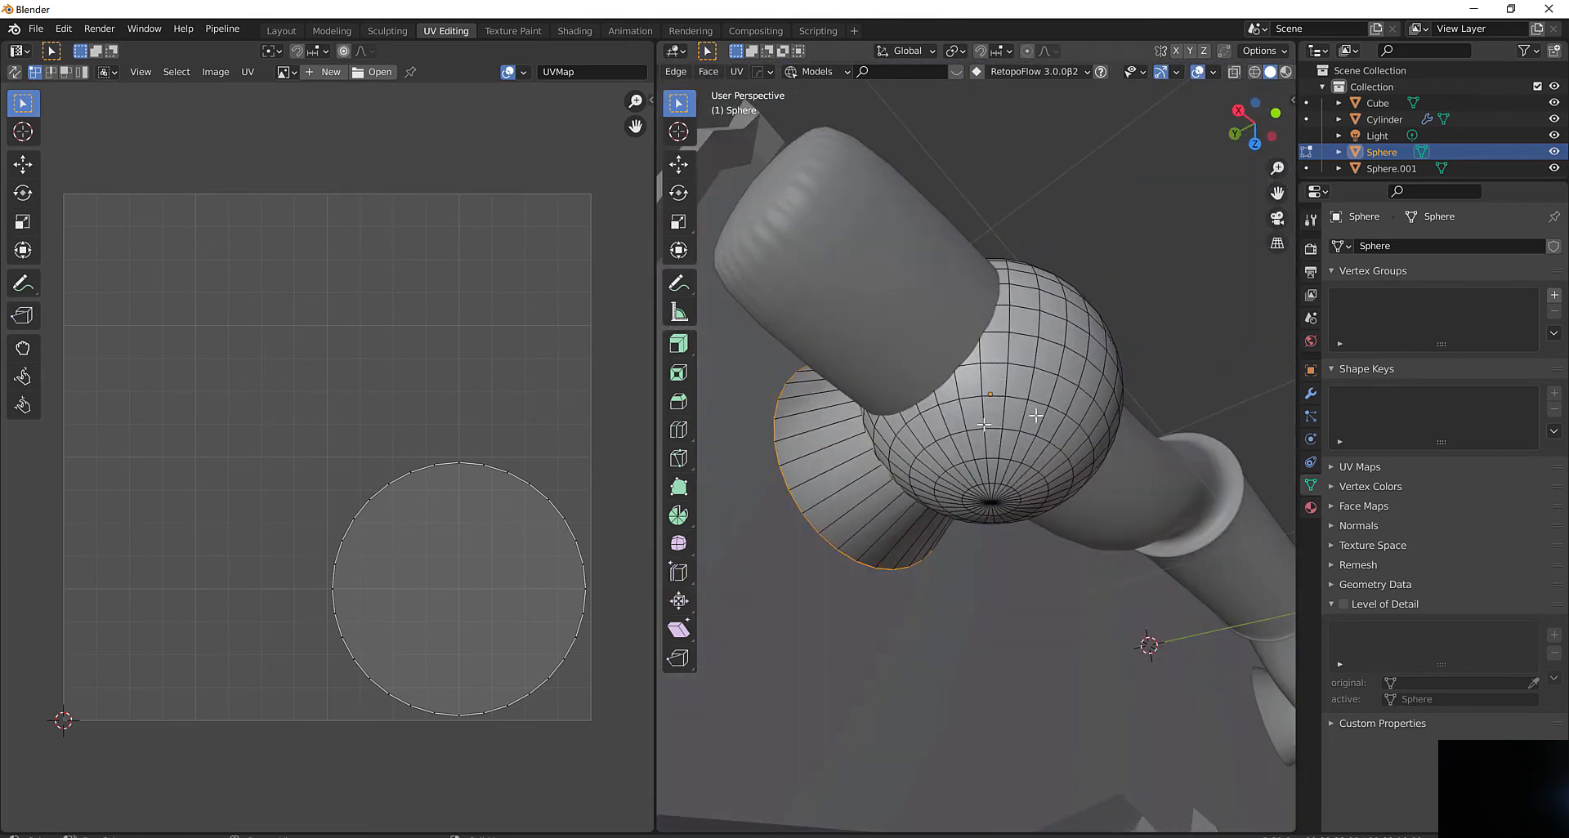
{"action": "right_click", "coordinate": [873, 438]}
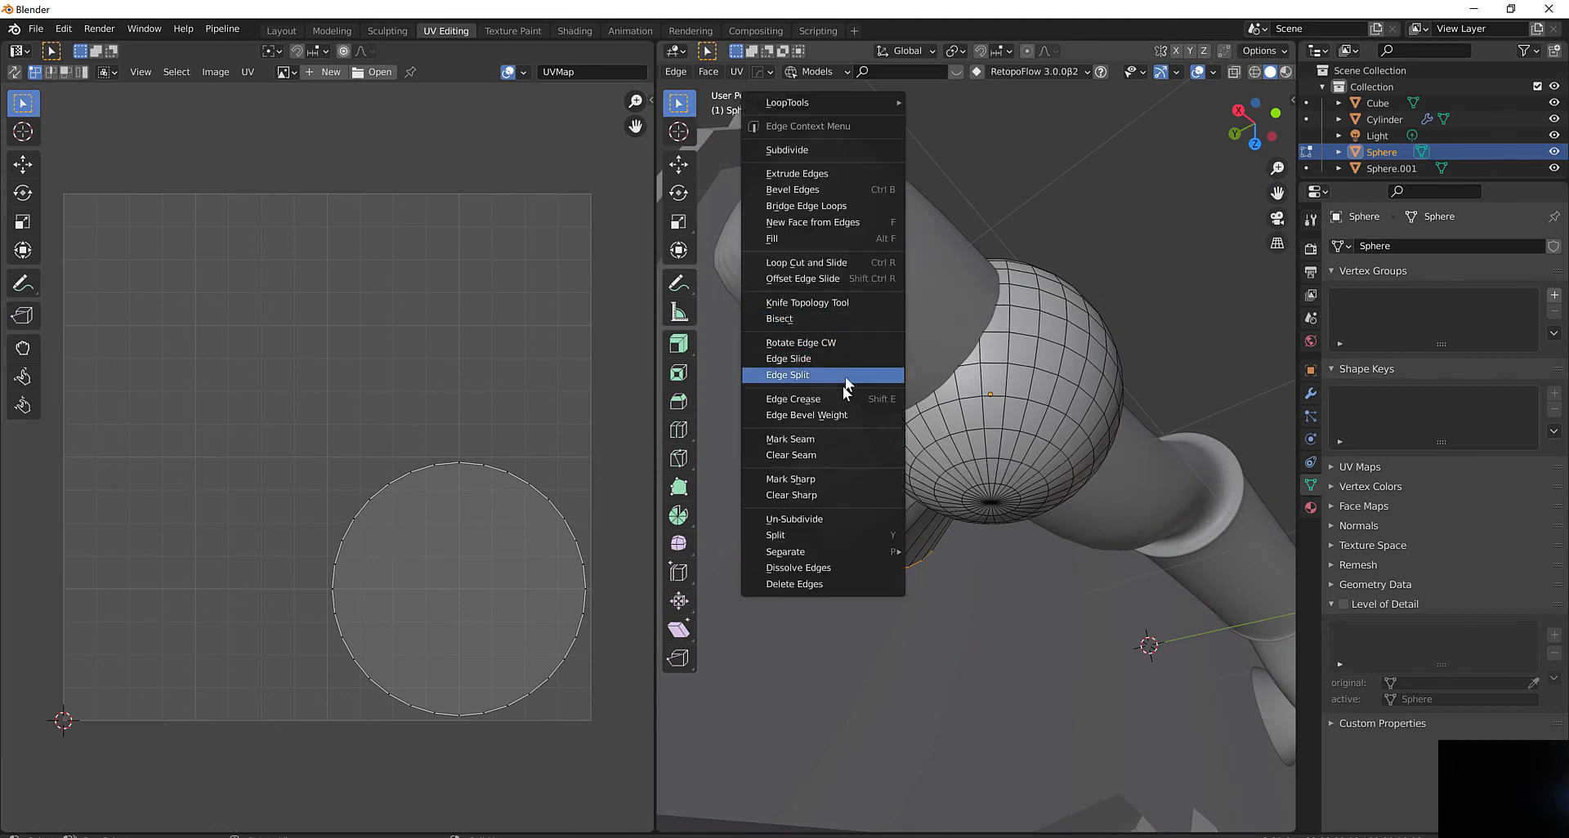
{"action": "left_click", "coordinate": [836, 442]}
Select one lengthwise edge of the flared base between neck and rim and mark it as a seam
{"action": "middle_click_drag", "start_coordinate": [836, 444], "coordinate": [893, 532]}
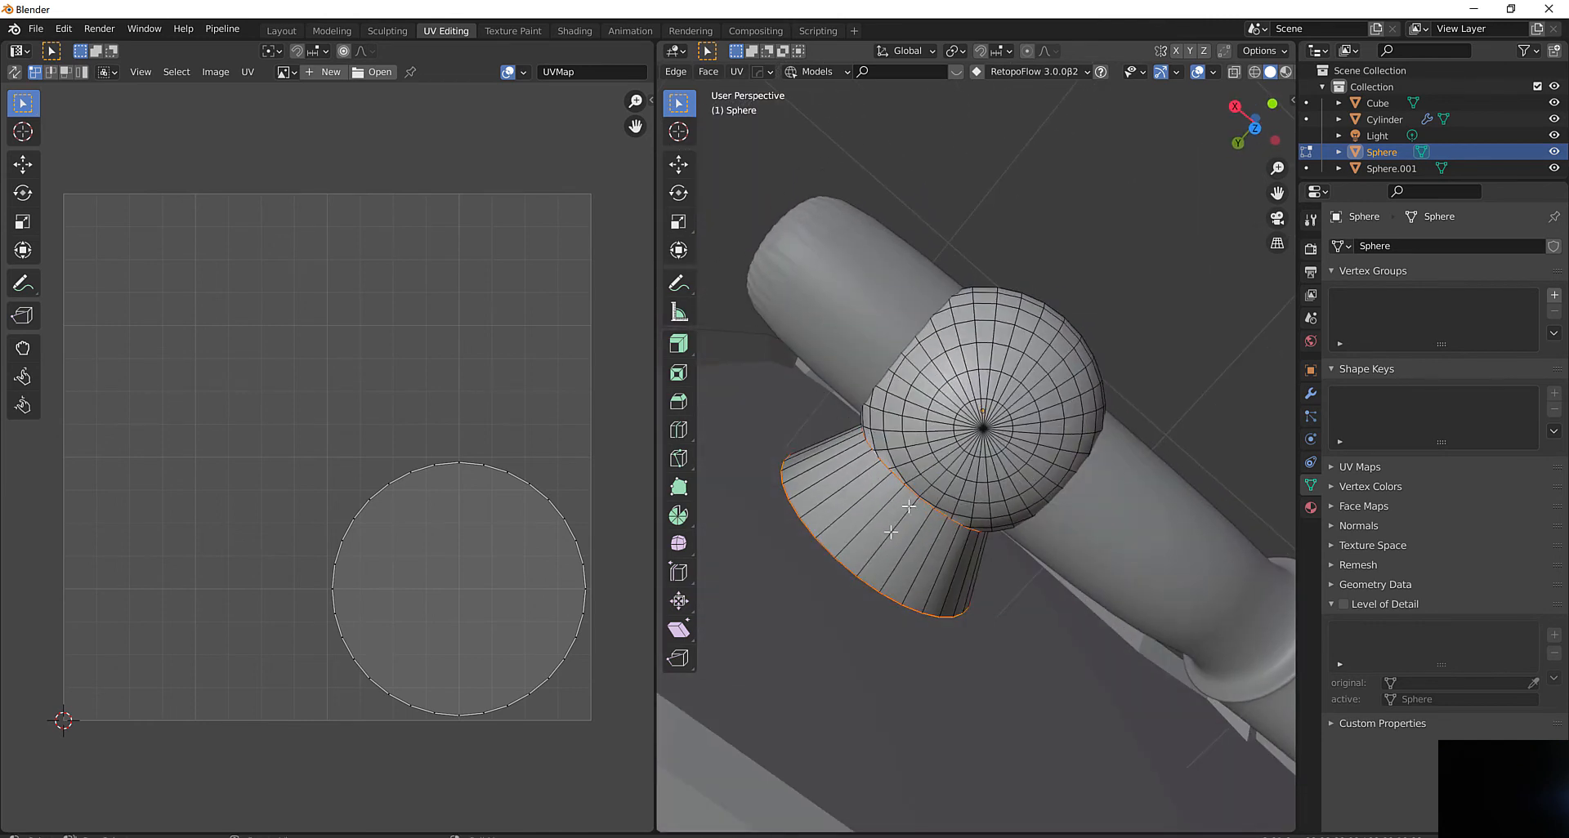
{"action": "left_click", "coordinate": [913, 508]}
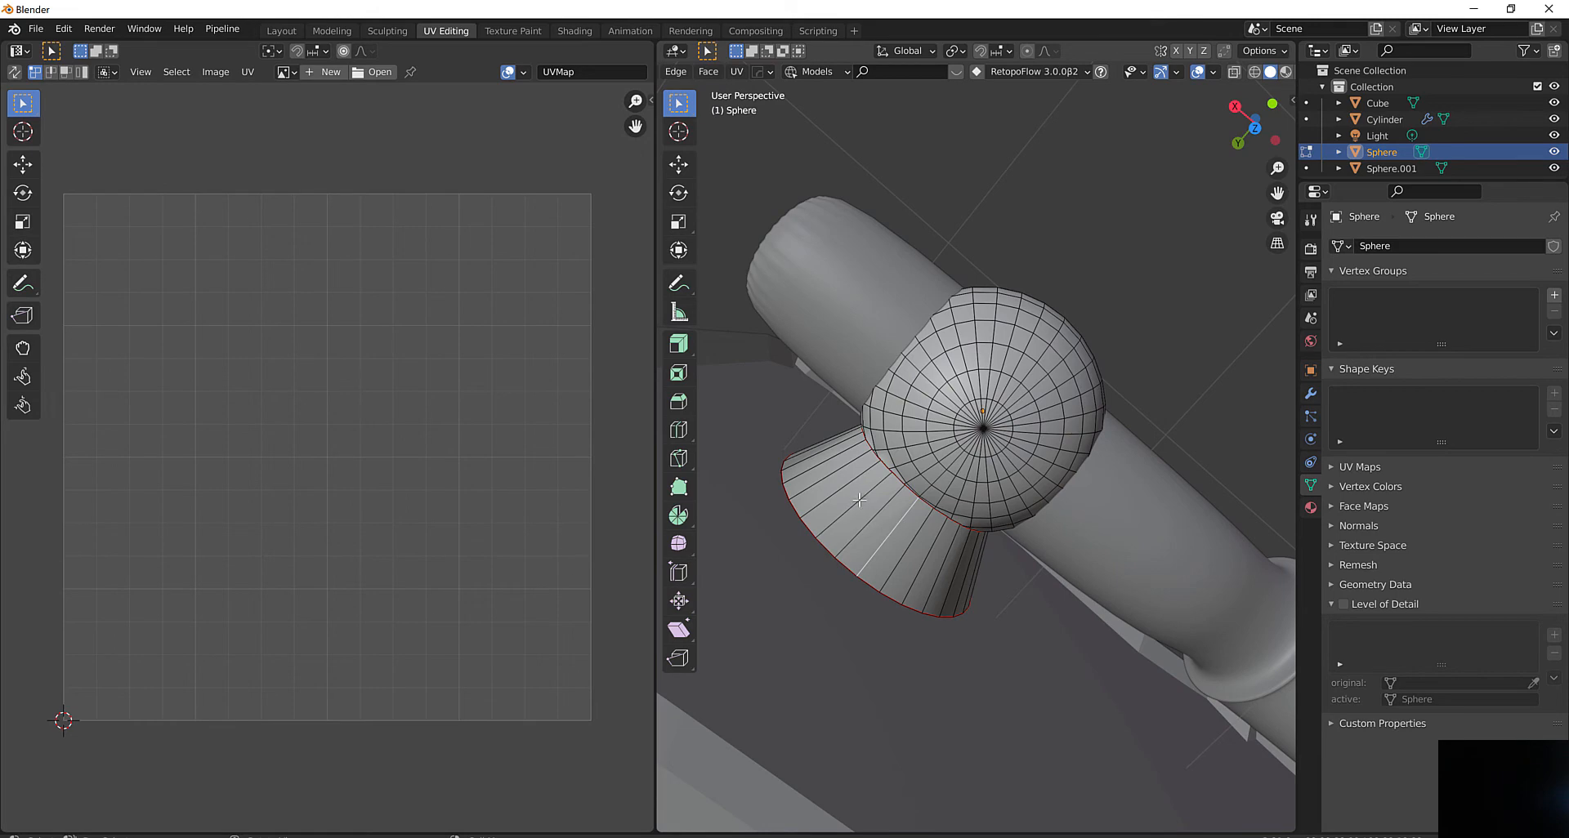
{"action": "right_click", "coordinate": [894, 526]}
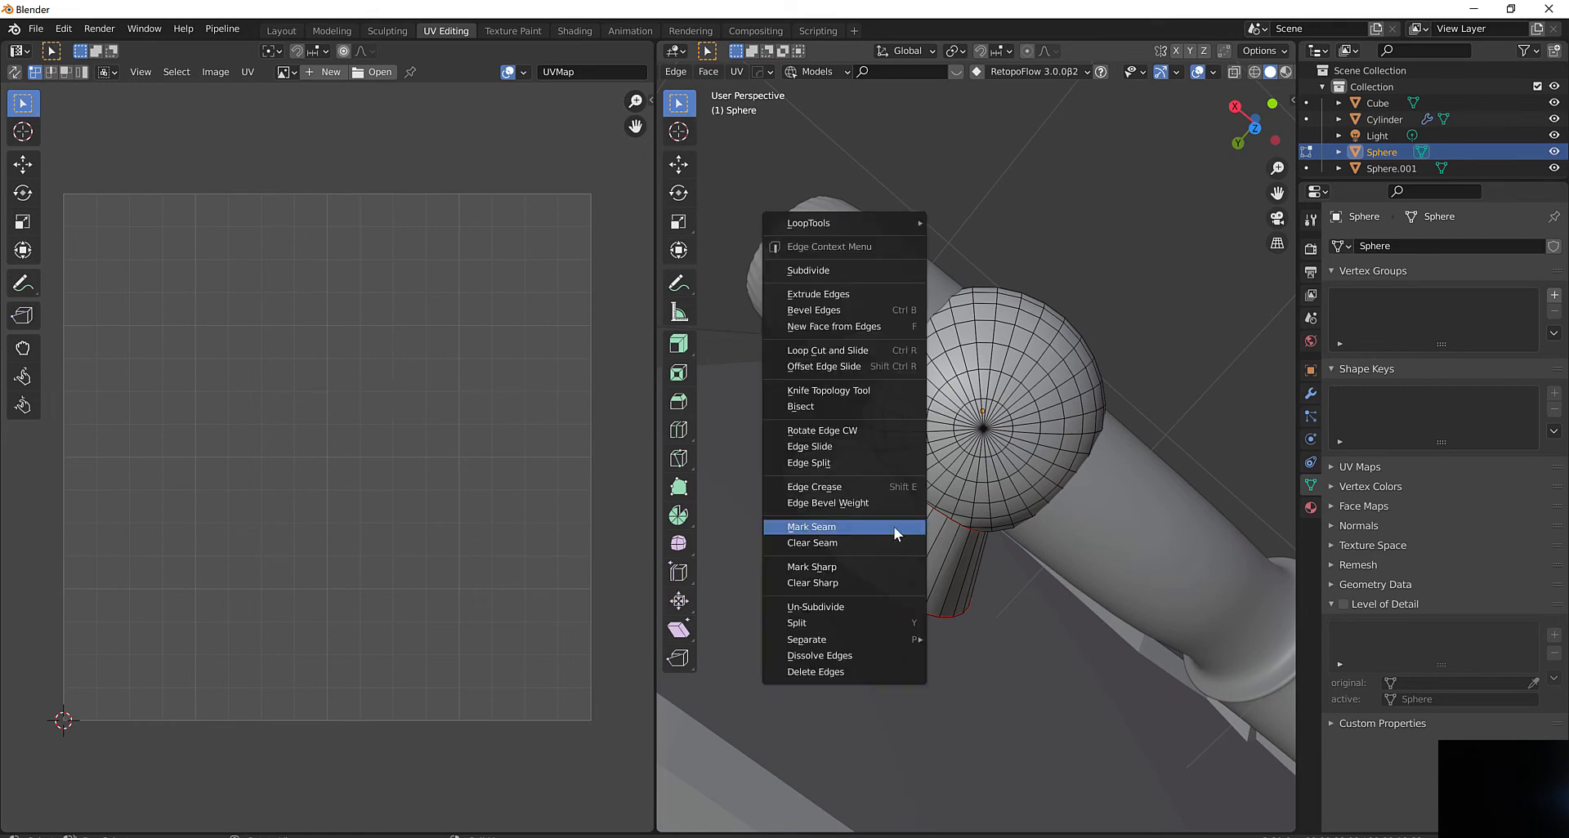
{"action": "left_click", "coordinate": [894, 526]}
Select the sphere's meridian edges running through its poles in line with the base's lengthwise seam and mark them as a seam
{"action": "middle_click_drag", "start_coordinate": [894, 529], "coordinate": [920, 457]}
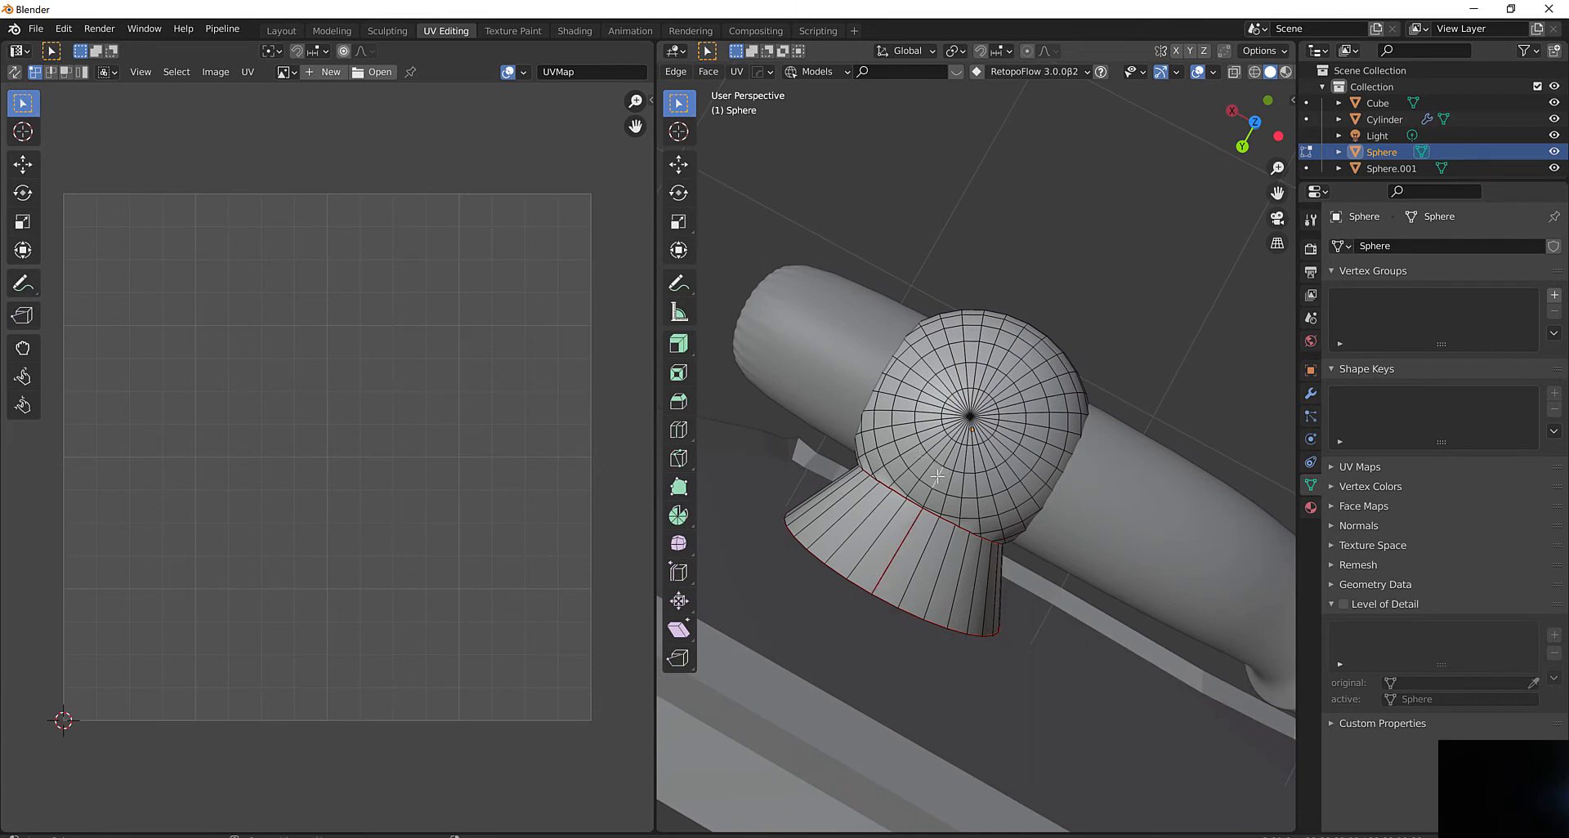
{"action": "middle_click_drag", "start_coordinate": [978, 416], "coordinate": [972, 415]}
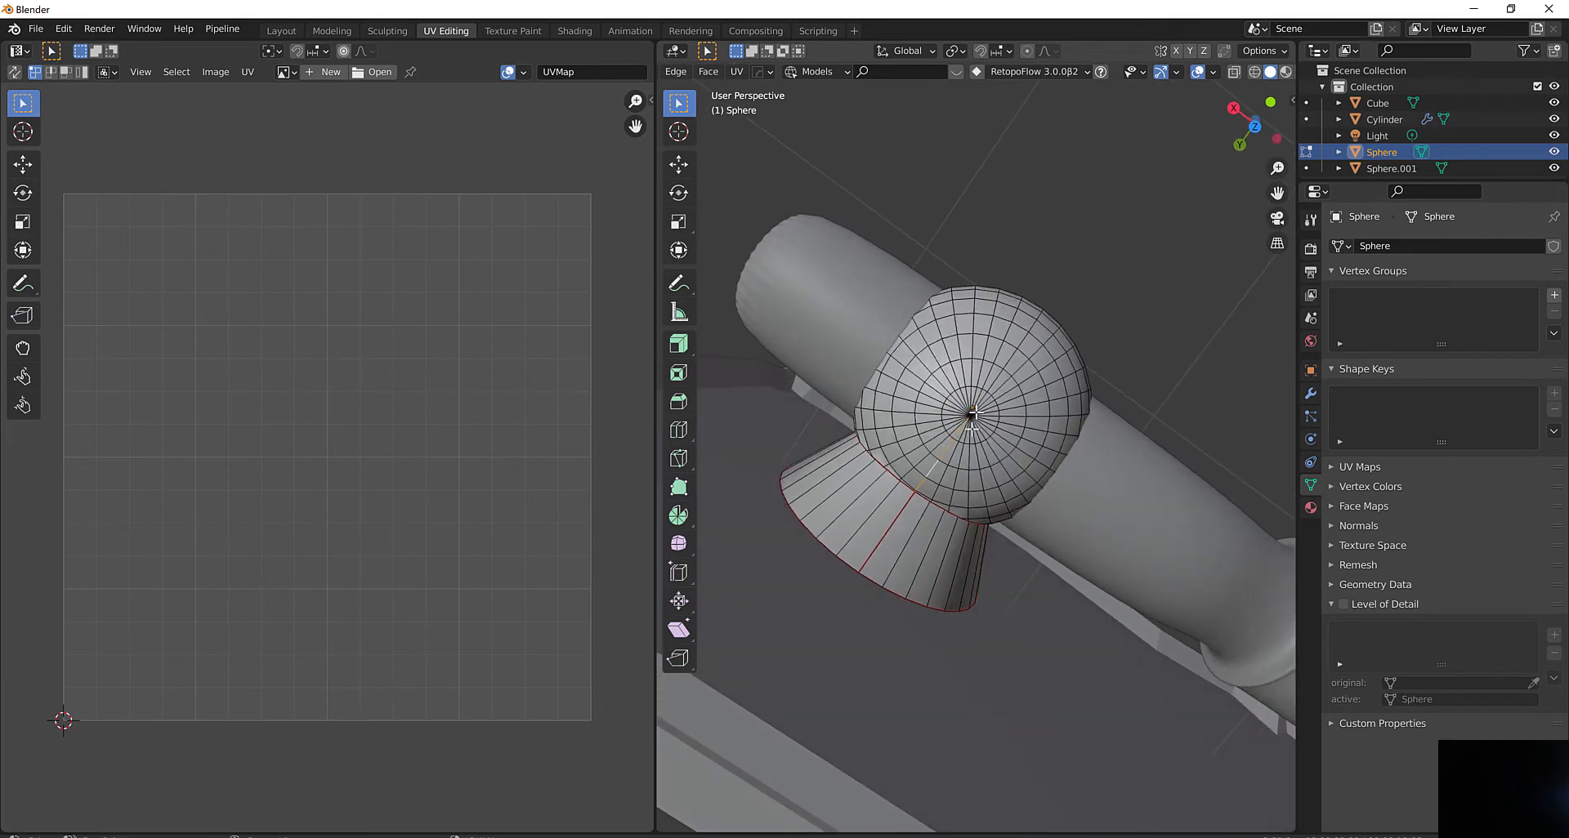
{"action": "left_click", "coordinate": [995, 381]}
{"action": "middle_click_drag", "start_coordinate": [1009, 362], "coordinate": [940, 512]}
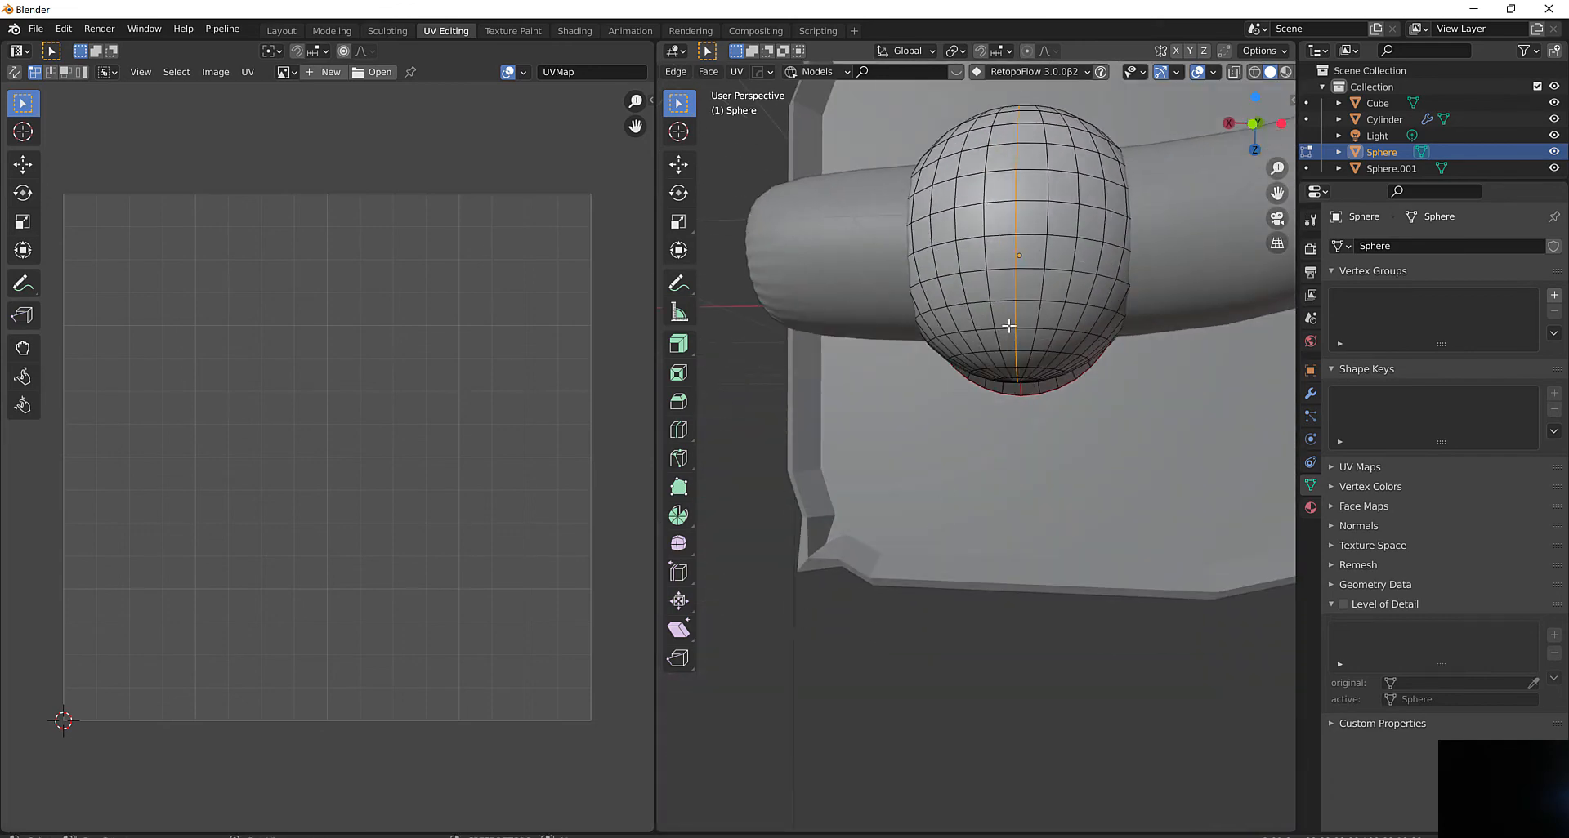
{"action": "middle_click_drag", "start_coordinate": [1009, 328], "coordinate": [946, 554], "text": "shift"}
{"action": "middle_click_drag", "start_coordinate": [948, 483], "coordinate": [1076, 511]}
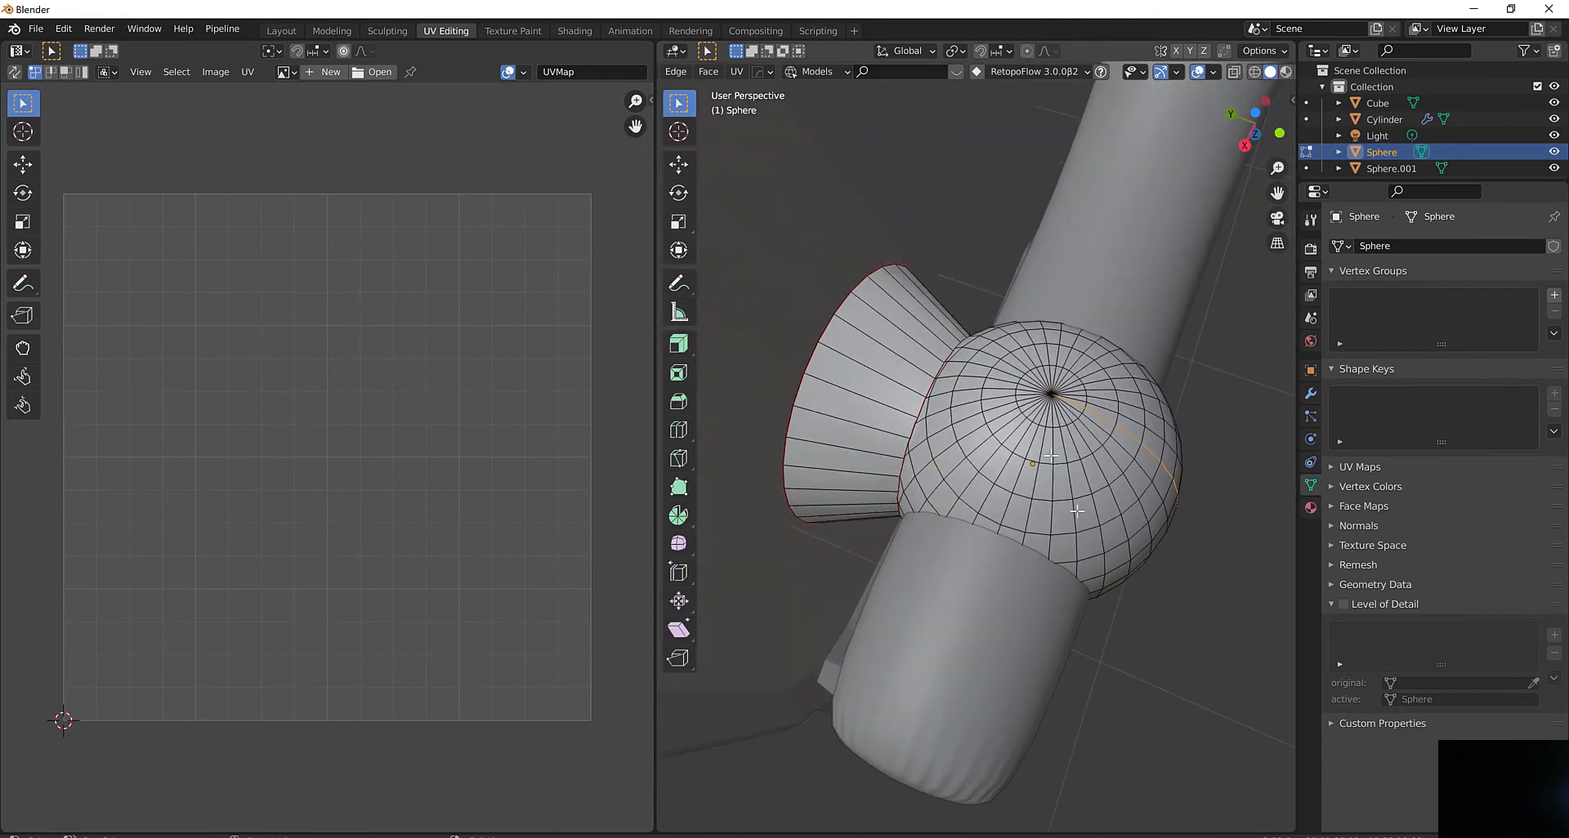
{"action": "left_click", "coordinate": [1005, 384], "text": "alt+shift"}
{"action": "key", "text": "ctrl+e"}
{"action": "left_click", "coordinate": [1011, 381]}
Turn on X-ray, switch to face select mode and select all faces of the sphere and its flared base
{"action": "mouse_move", "coordinate": [1011, 380]}
{"action": "middle_mouse_down"}
{"action": "mouse_move", "coordinate": [1058, 423]}
{"action": "mouse_move", "coordinate": [983, 380]}
{"action": "mouse_move", "coordinate": [1054, 395]}
{"action": "mouse_move", "coordinate": [969, 398]}
{"action": "mouse_move", "coordinate": [1013, 384]}
{"action": "mouse_move", "coordinate": [995, 377]}
{"action": "middle_mouse_up"}
{"action": "scroll", "coordinate": [995, 377], "scroll_direction": "down", "scroll_amount": 3}
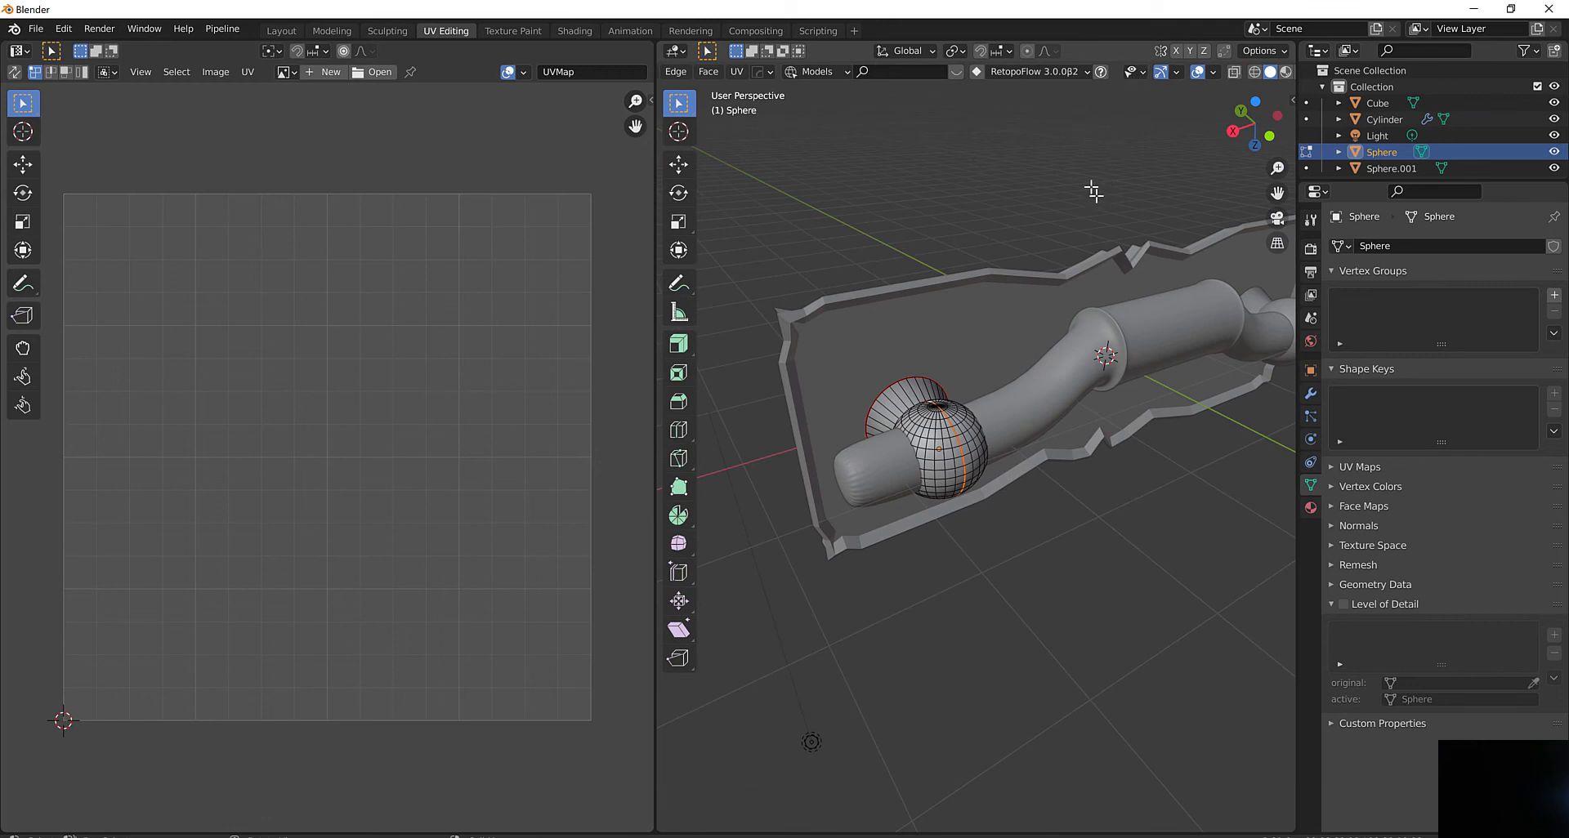
{"action": "left_click", "coordinate": [1235, 73]}
{"action": "scroll", "coordinate": [846, 65], "scroll_direction": "up", "scroll_amount": 5}
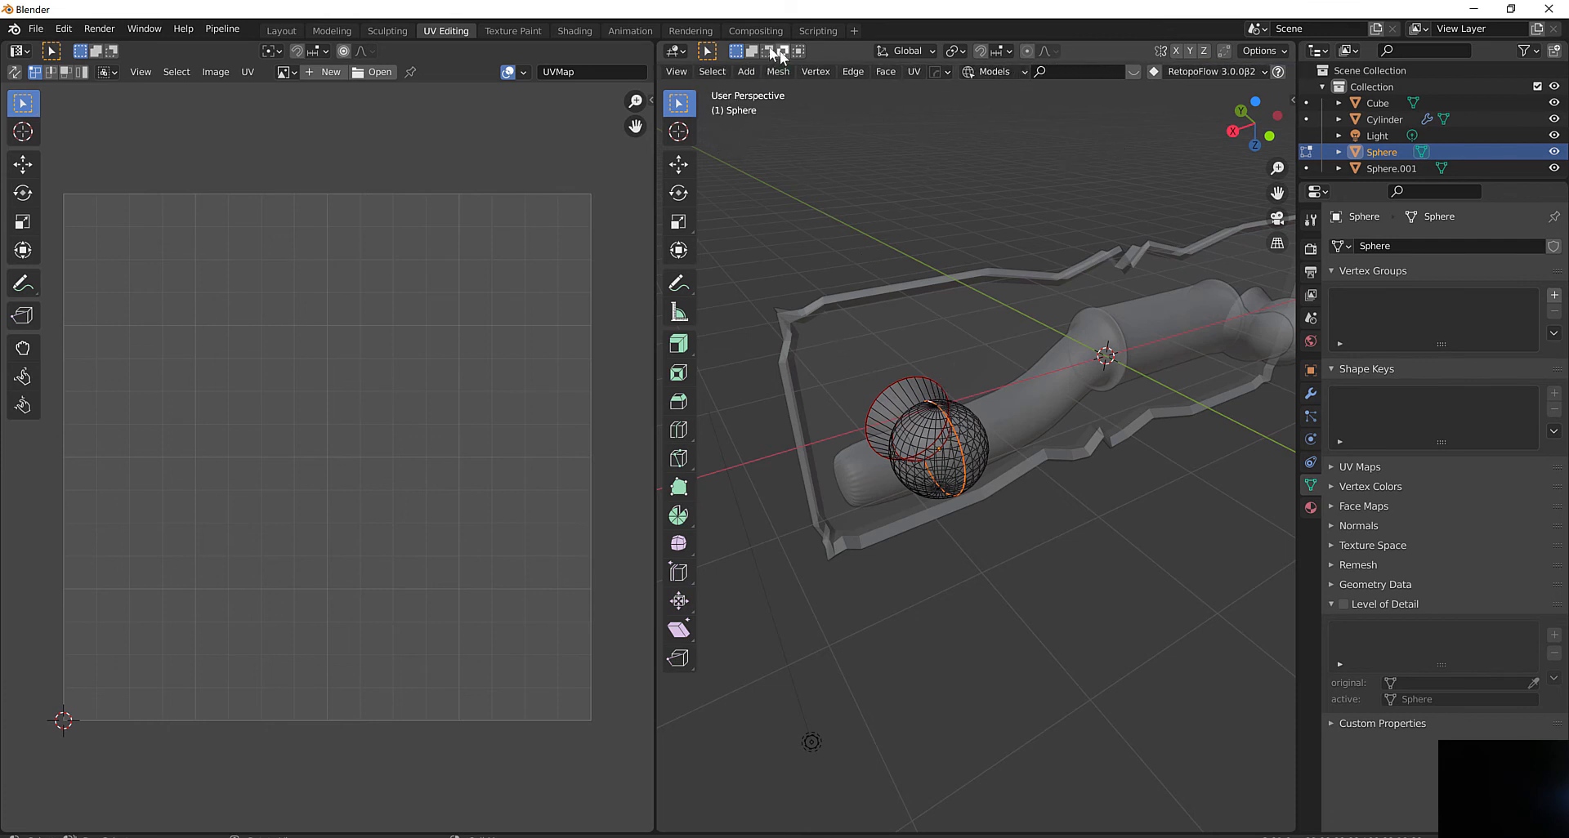
{"action": "scroll", "coordinate": [759, 71], "scroll_direction": "up", "scroll_amount": 3}
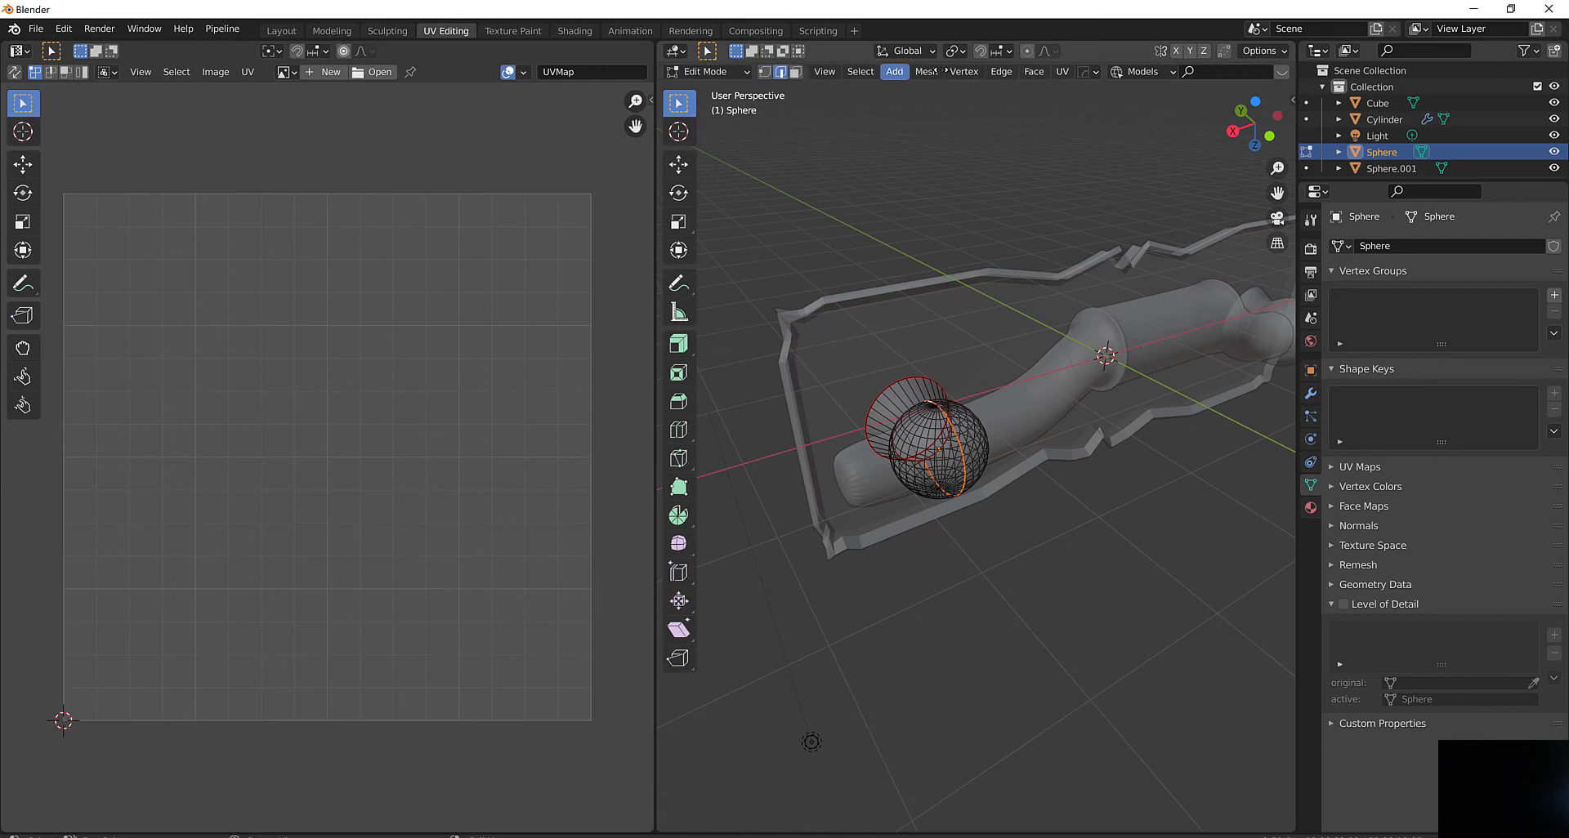
{"action": "left_click", "coordinate": [796, 72]}
{"action": "left_click_drag", "start_coordinate": [834, 336], "coordinate": [1046, 541]}
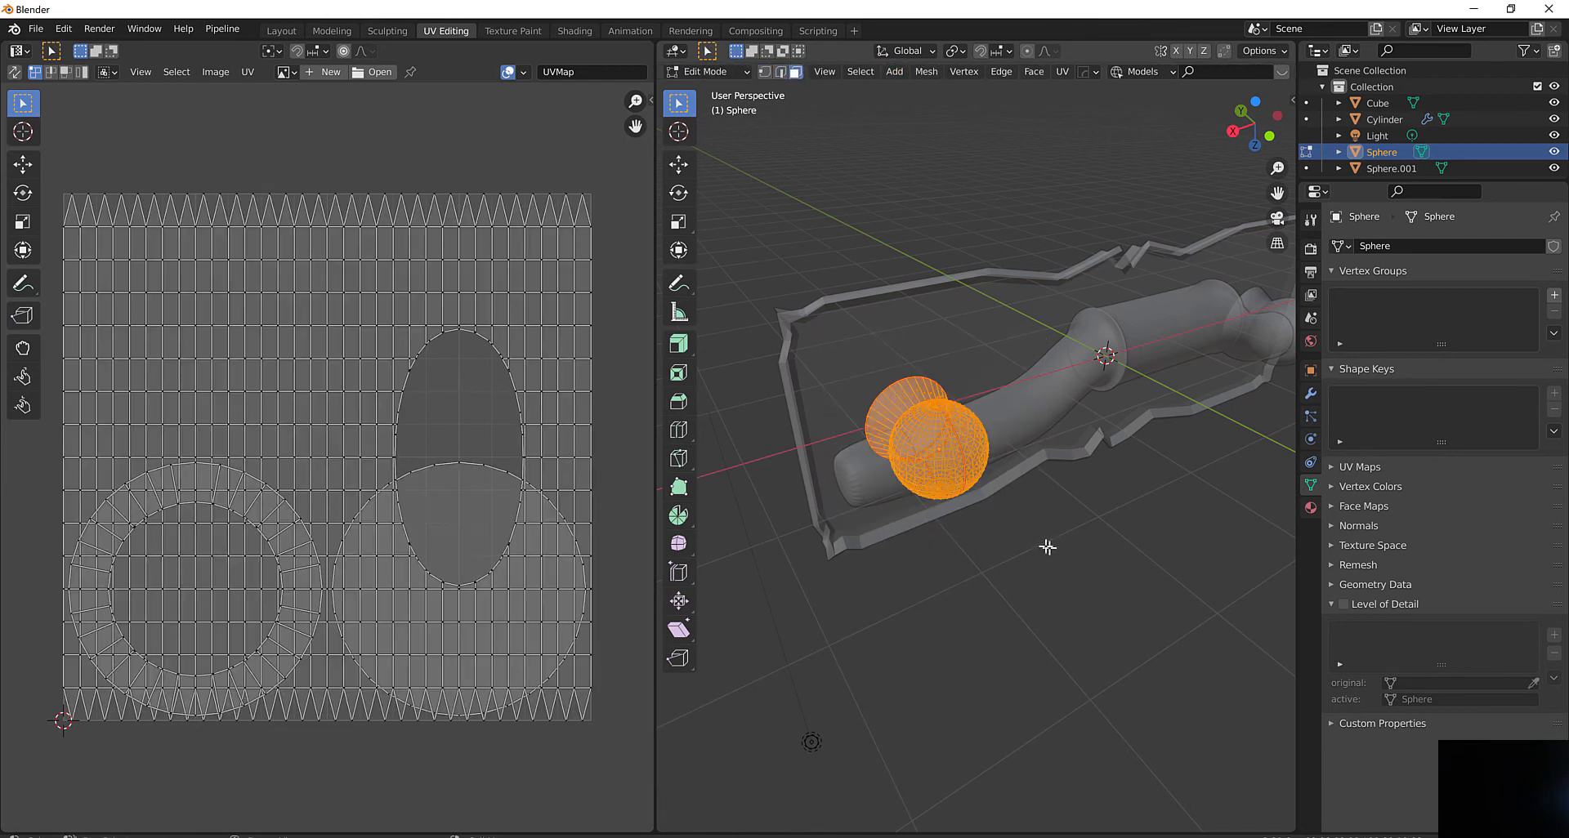
Unwrap the selected sphere and flared base faces along their marked seams
{"action": "left_click", "coordinate": [1062, 72]}
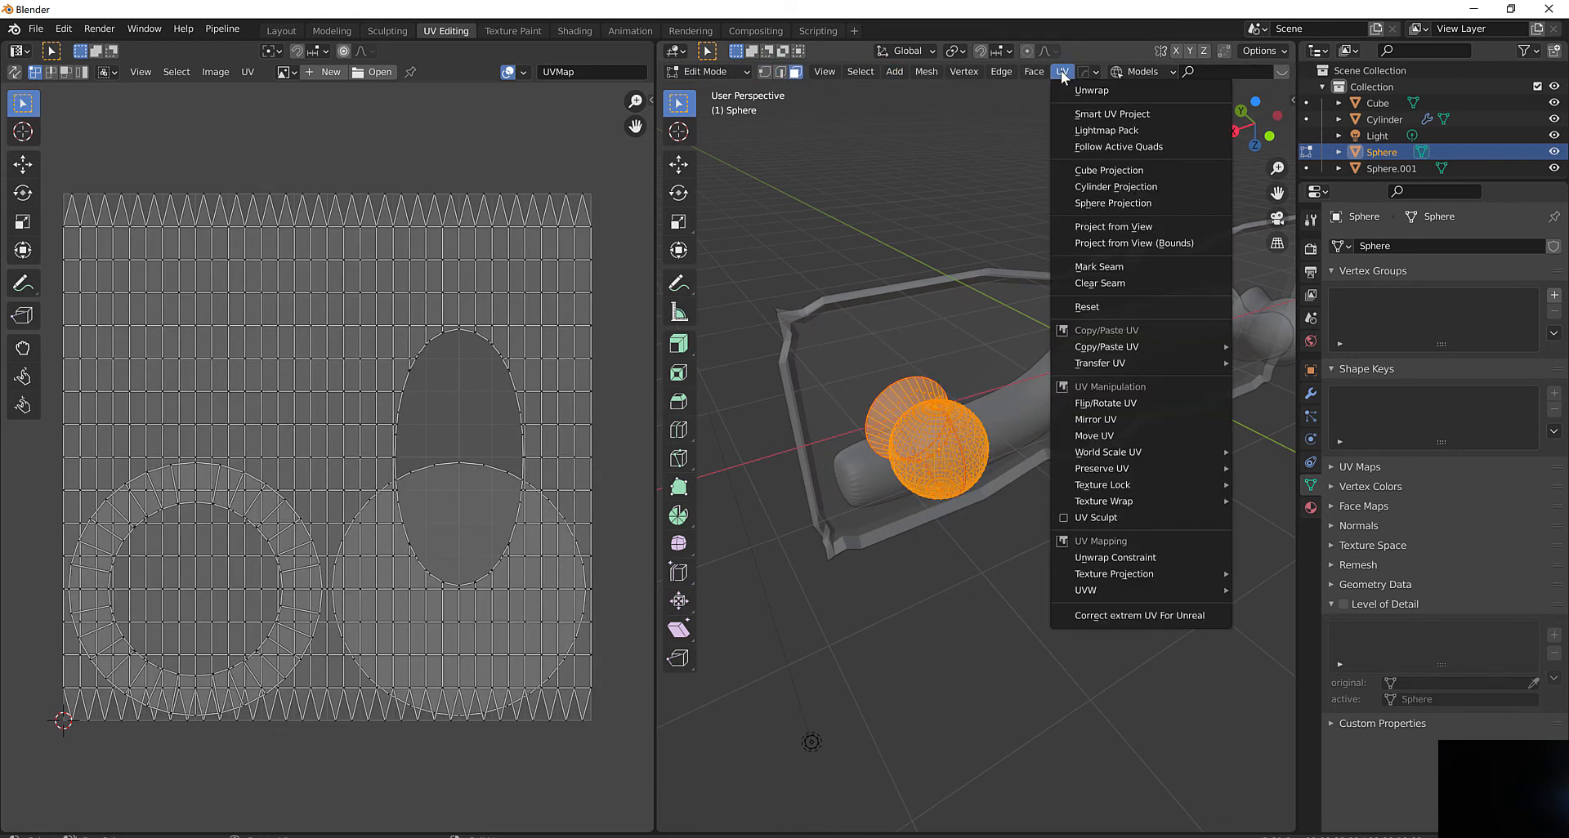
{"action": "left_click", "coordinate": [1071, 85]}
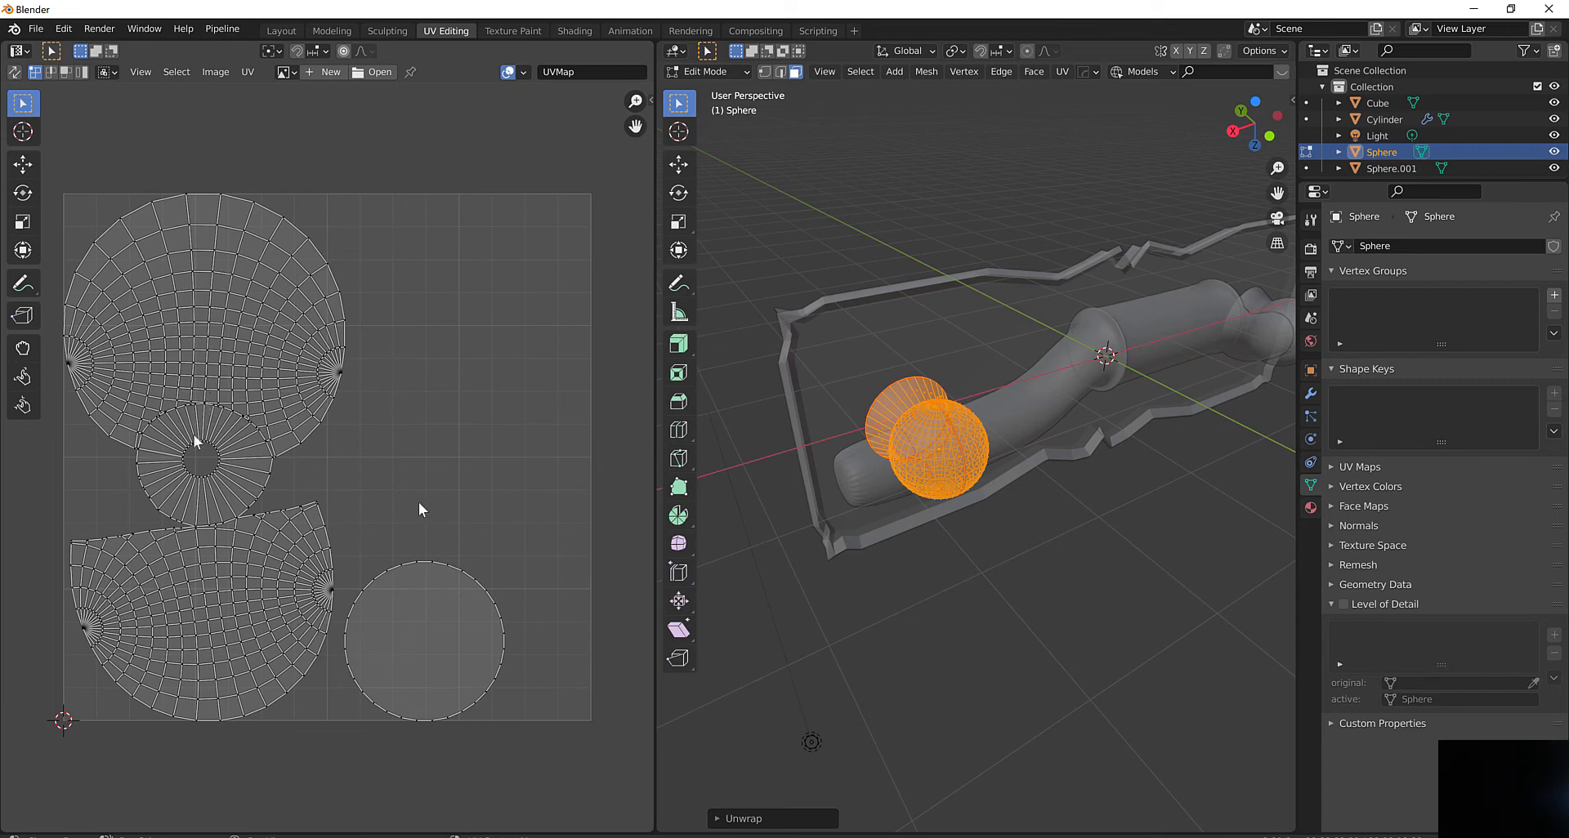
{"action": "scroll", "coordinate": [471, 499], "scroll_direction": "down", "scroll_amount": 1}
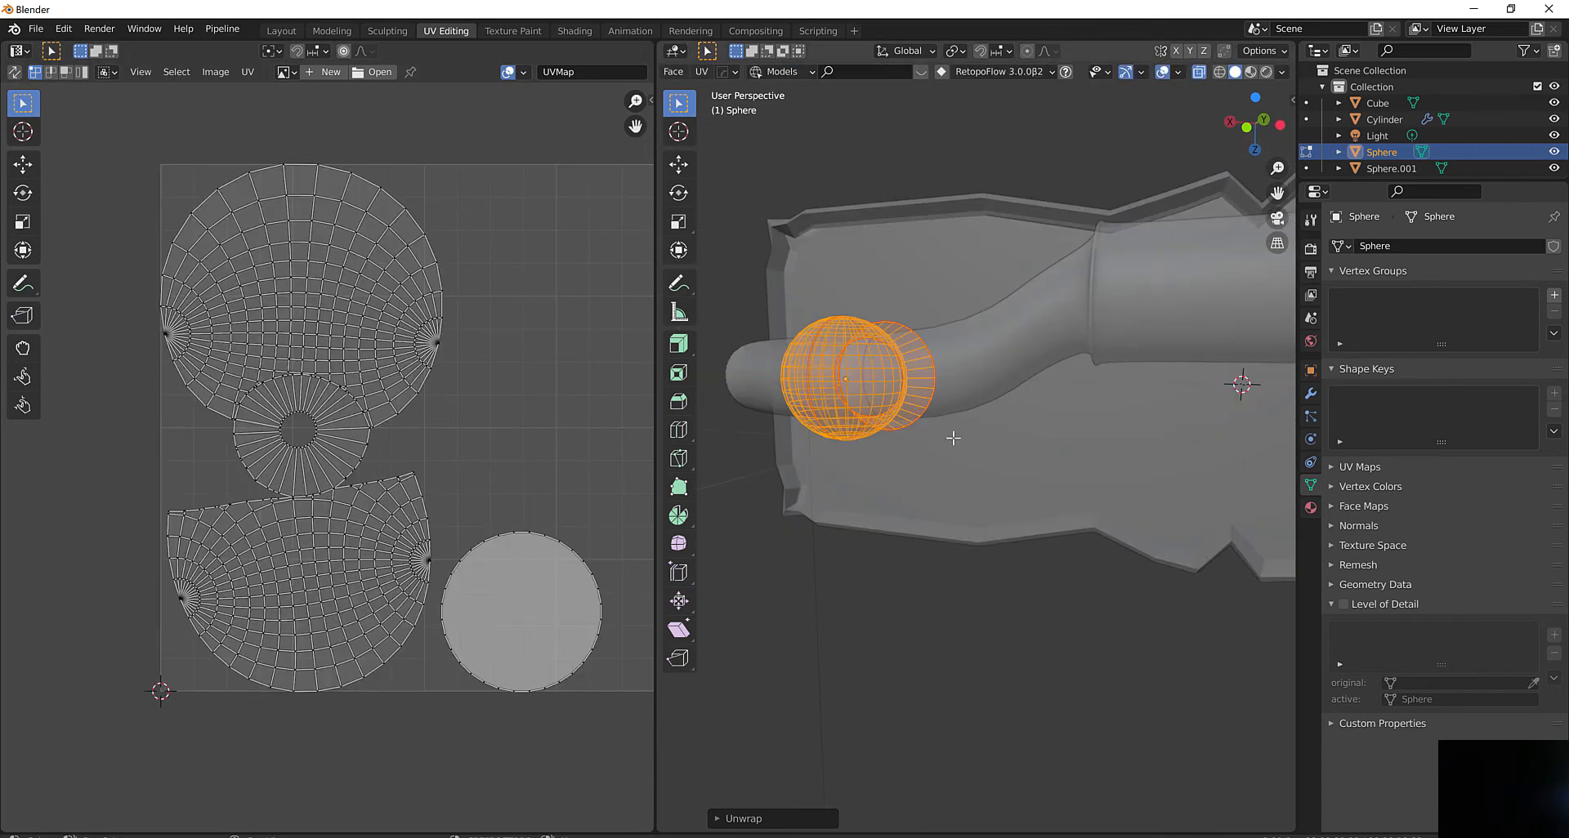
Leave edit mode and delete the old sphere at the opposite end of the handle
{"action": "mouse_move", "coordinate": [954, 439]}
{"action": "middle_mouse_down"}
{"action": "mouse_move", "coordinate": [980, 482]}
{"action": "mouse_move", "coordinate": [966, 464]}
{"action": "middle_mouse_up"}
{"action": "scroll", "coordinate": [788, 466], "scroll_direction": "down", "scroll_amount": 1}
{"action": "middle_click_drag", "start_coordinate": [1139, 465], "coordinate": [966, 480], "text": "shift"}
{"action": "scroll", "coordinate": [992, 469], "scroll_direction": "down", "scroll_amount": 2}
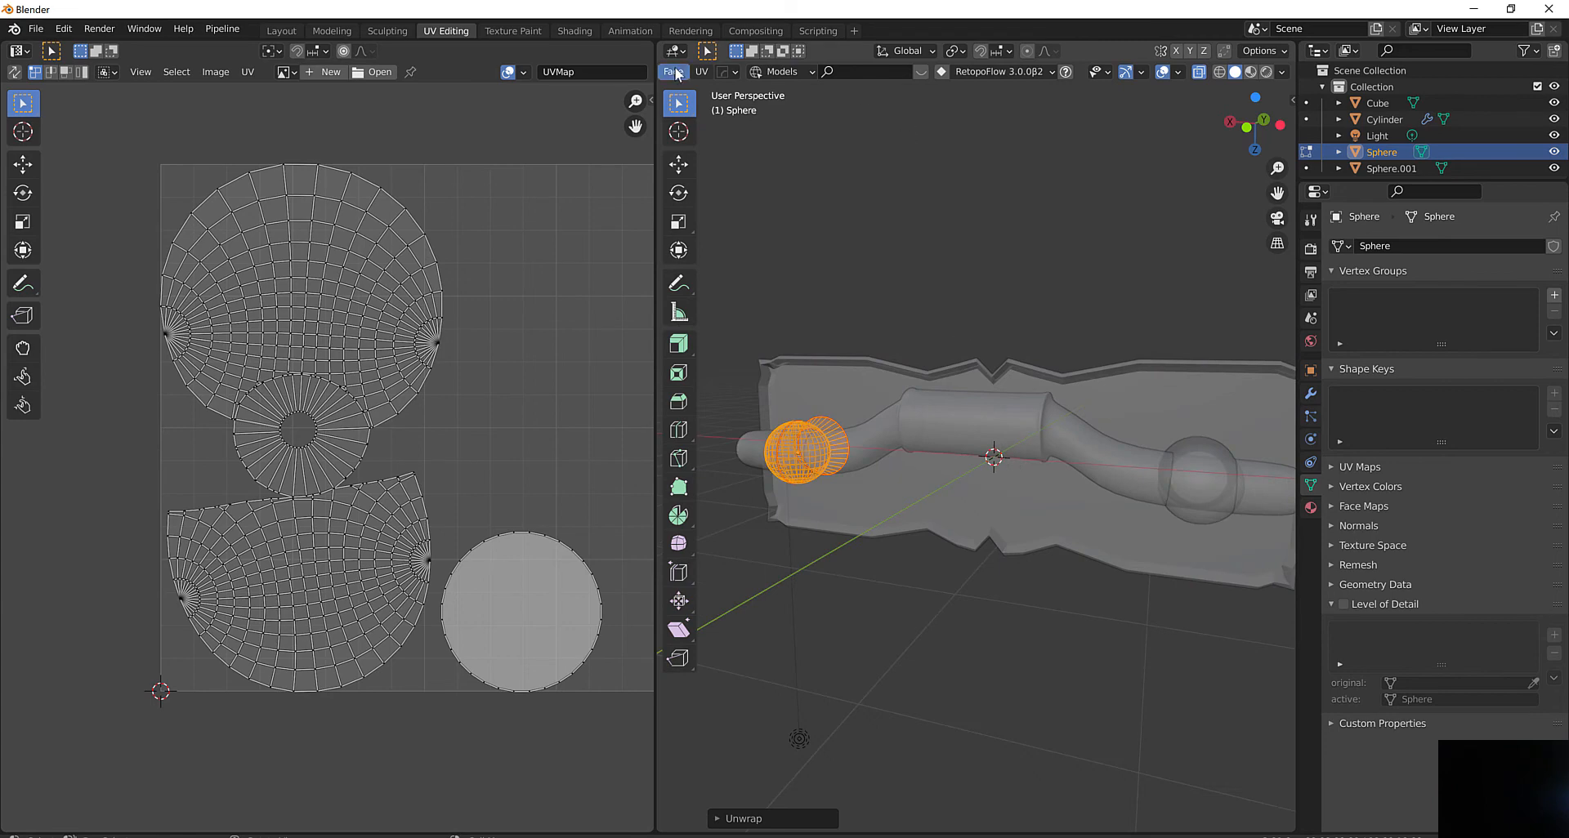
{"action": "left_click", "coordinate": [674, 72]}
{"action": "scroll", "coordinate": [1166, 72], "scroll_direction": "up", "scroll_amount": 5}
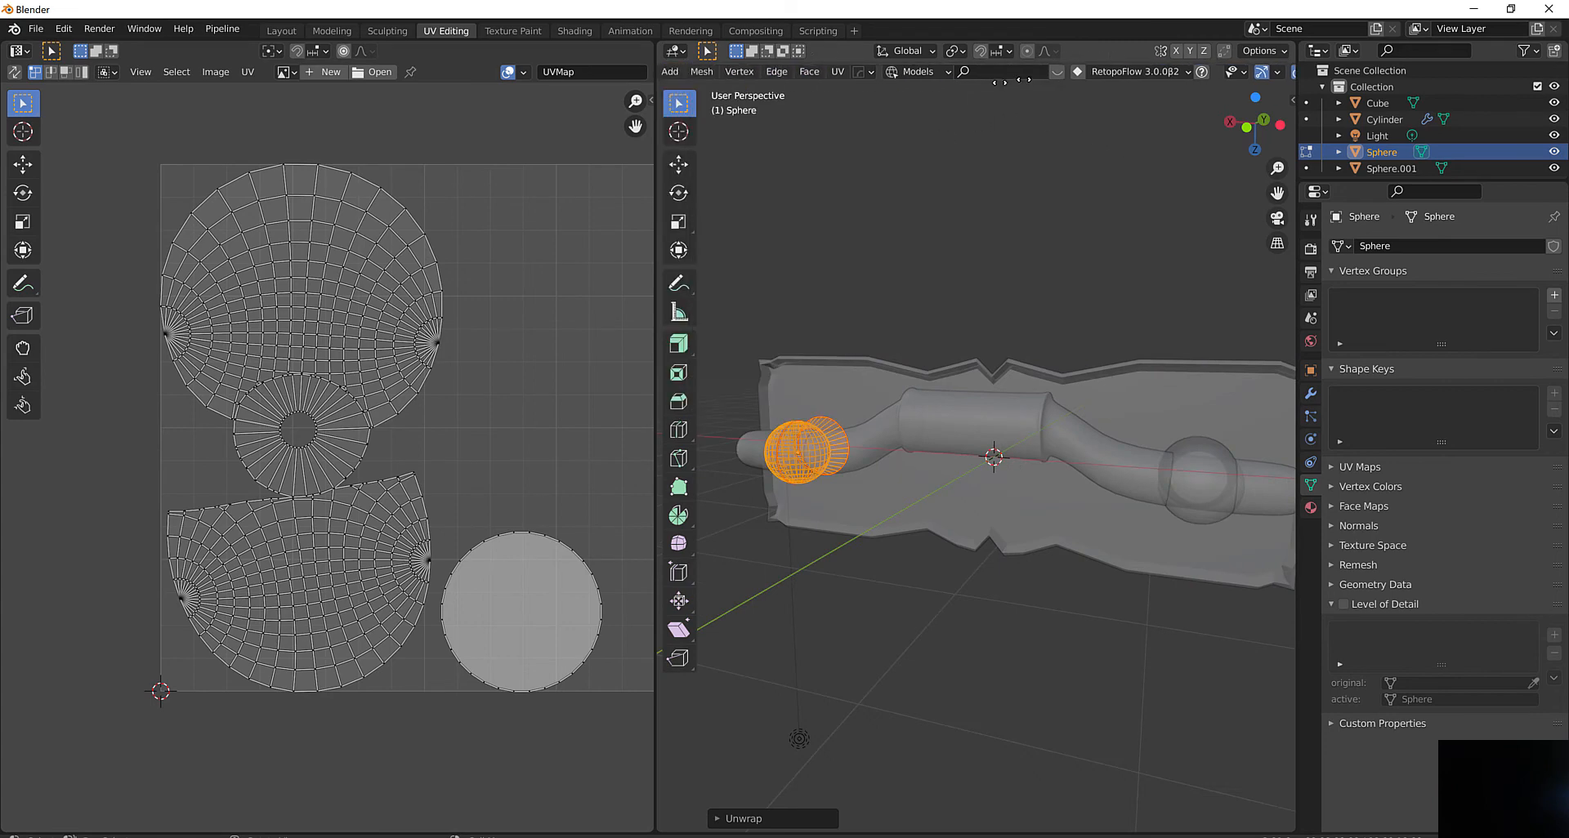
{"action": "scroll", "coordinate": [801, 72], "scroll_direction": "up", "scroll_amount": 2}
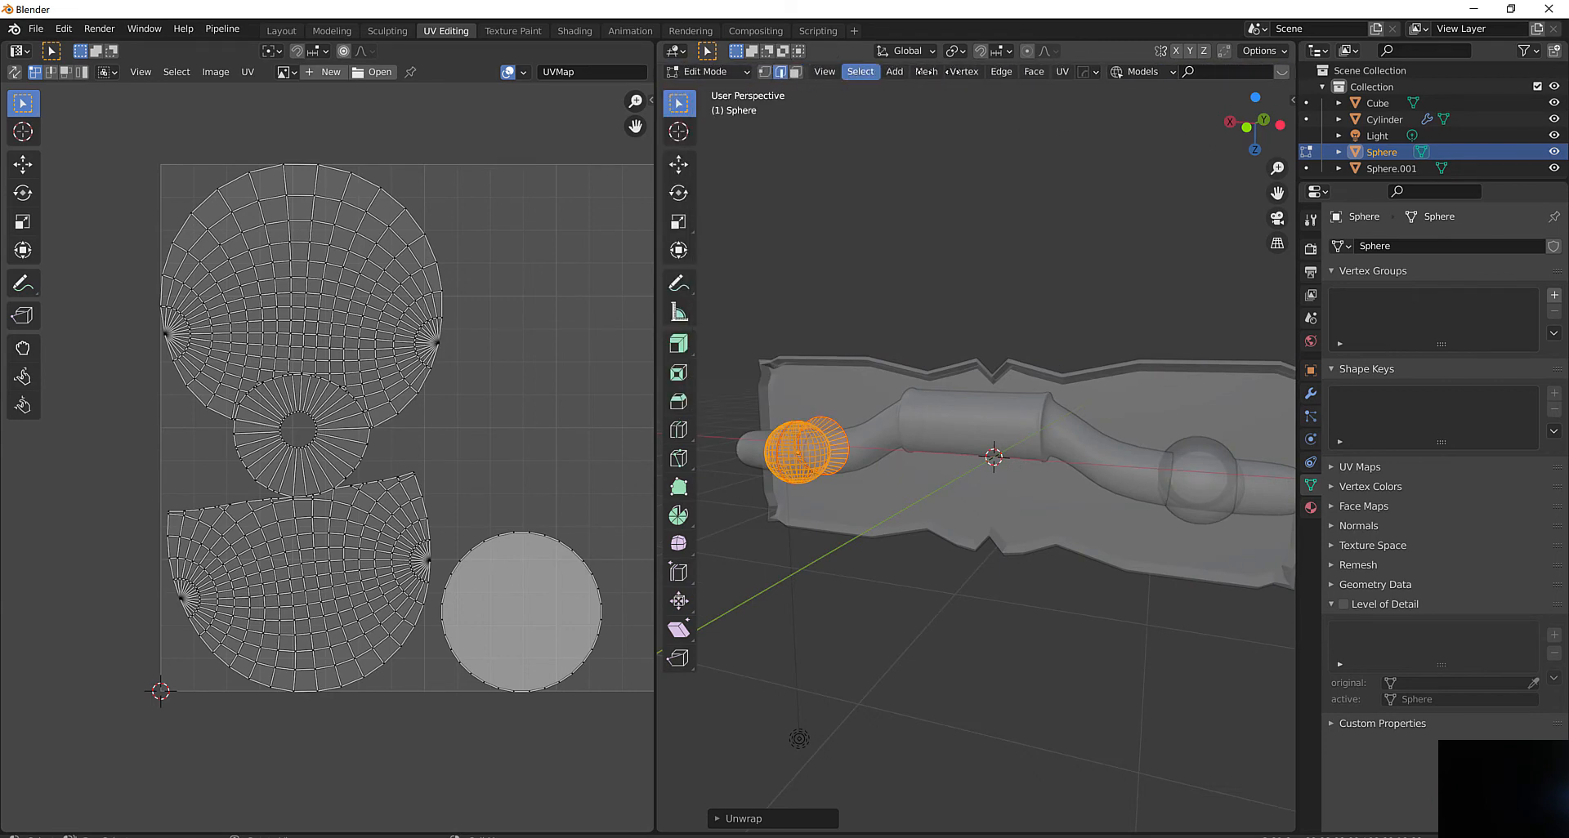
{"action": "left_click", "coordinate": [737, 72]}
{"action": "left_click", "coordinate": [713, 90]}
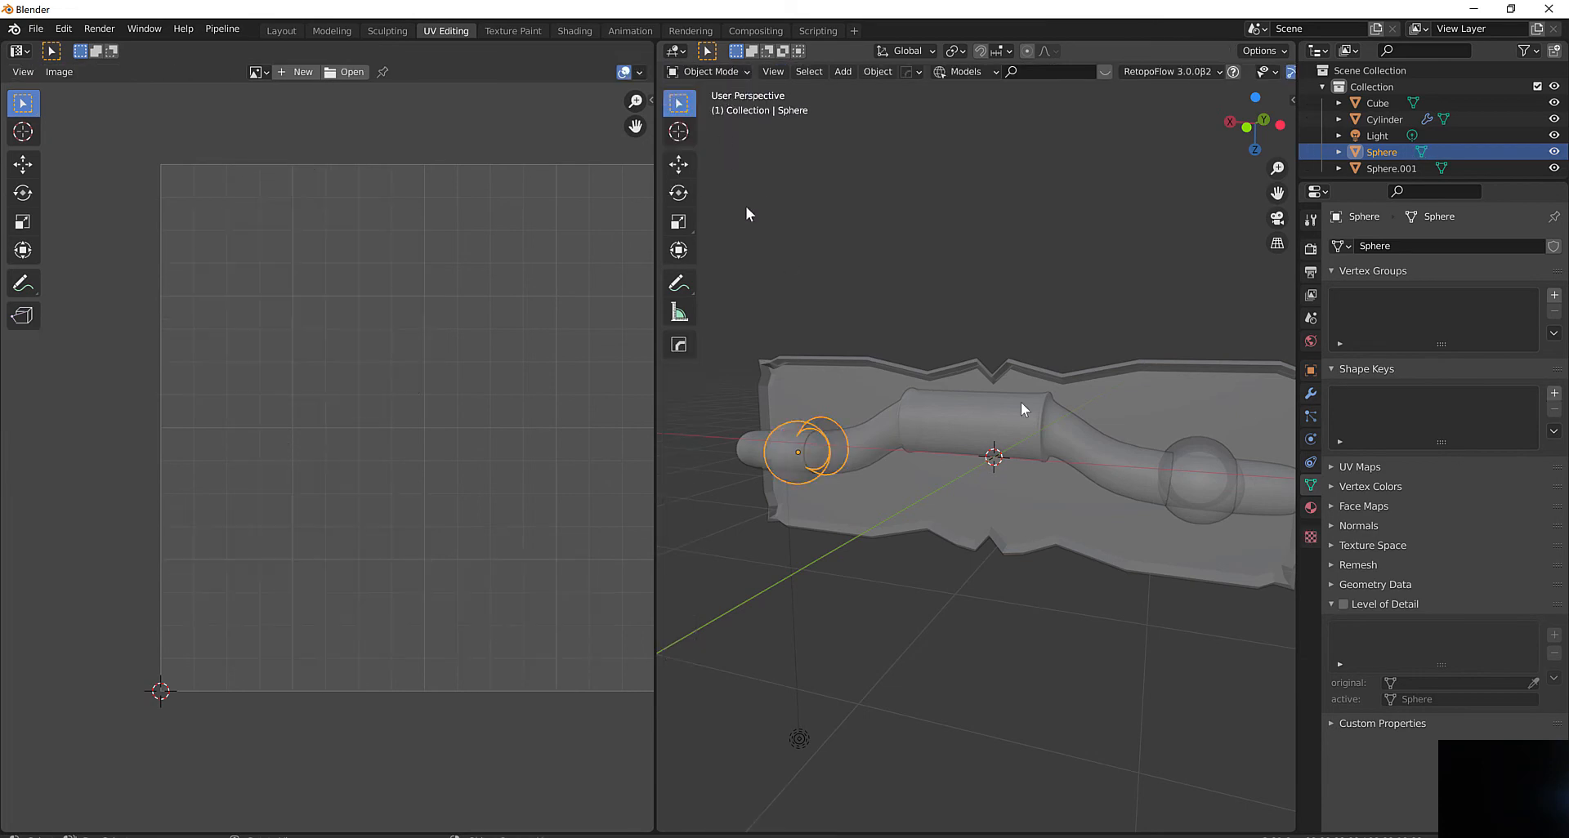
{"action": "left_click", "coordinate": [1219, 451]}
{"action": "key", "text": "Delete"}
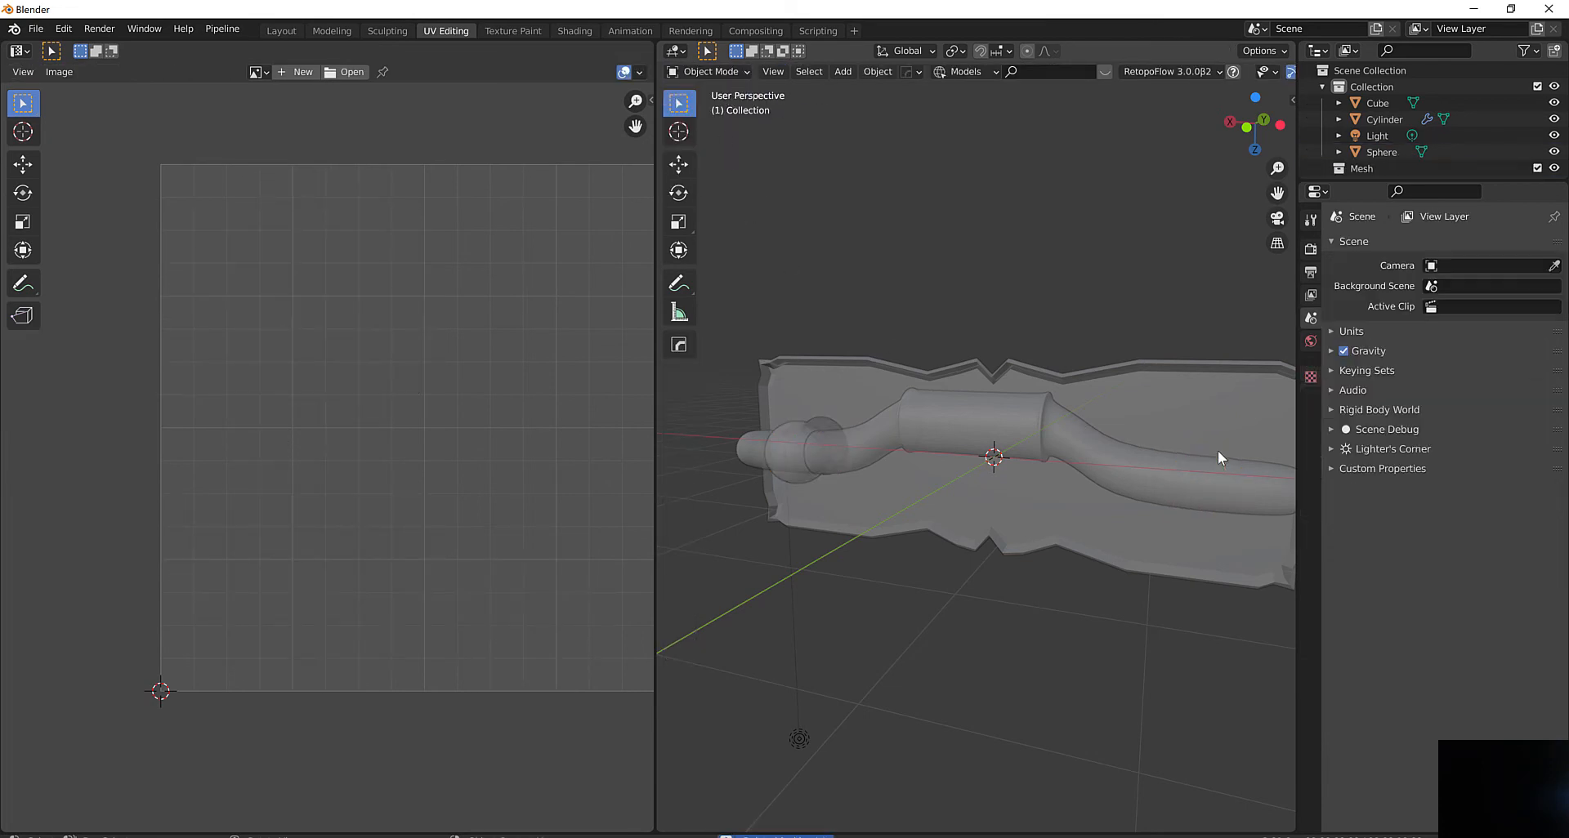
Duplicate the unwrapped sphere and move the copy along the X axis to the opposite end of the handle
{"action": "left_click", "coordinate": [795, 433]}
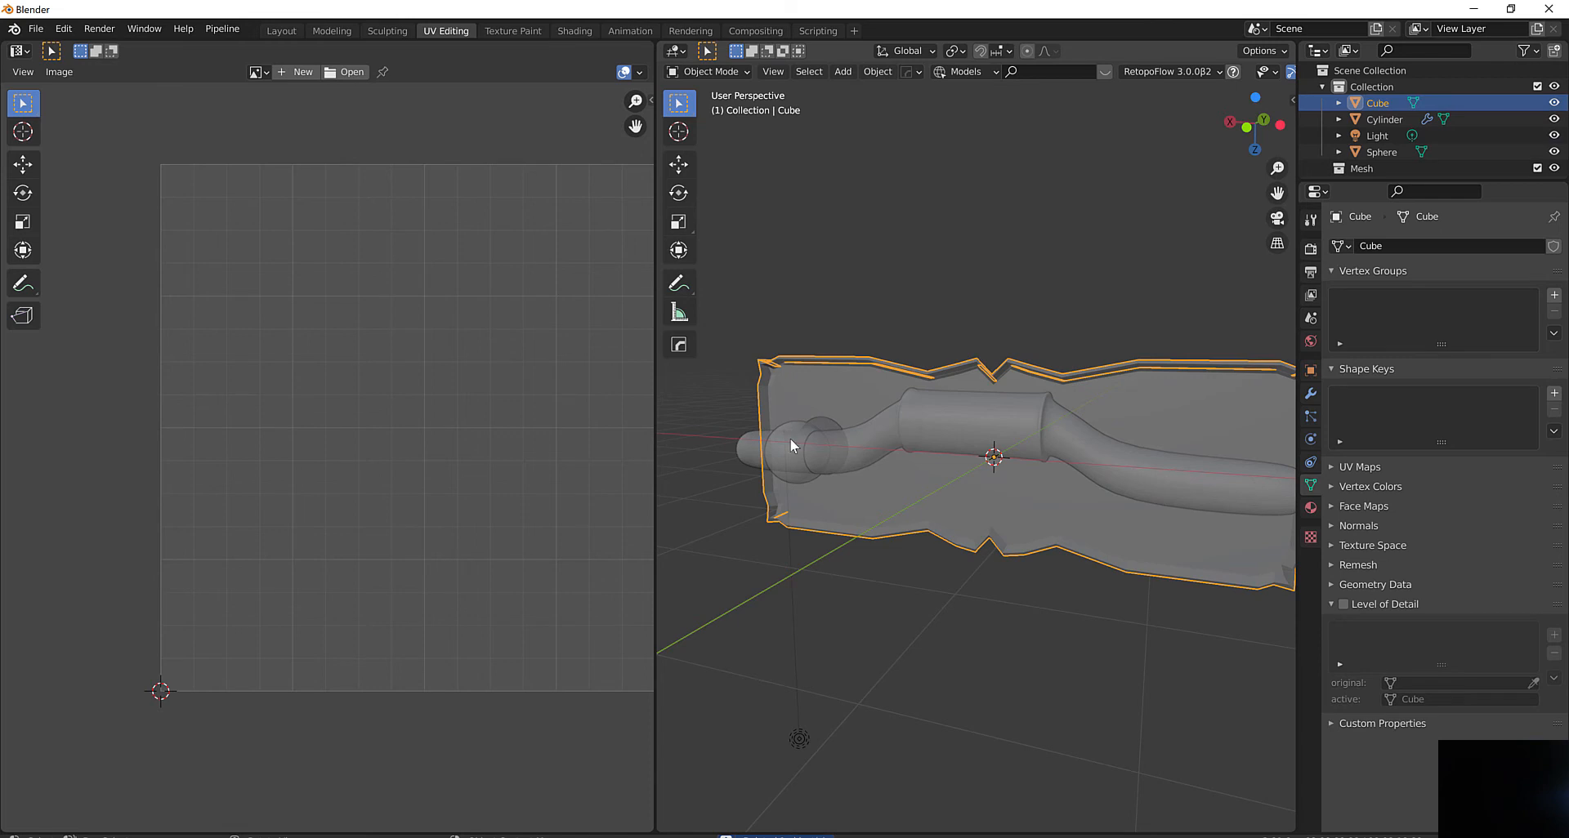
{"action": "left_click", "coordinate": [790, 445]}
{"action": "key", "text": "shift+d"}
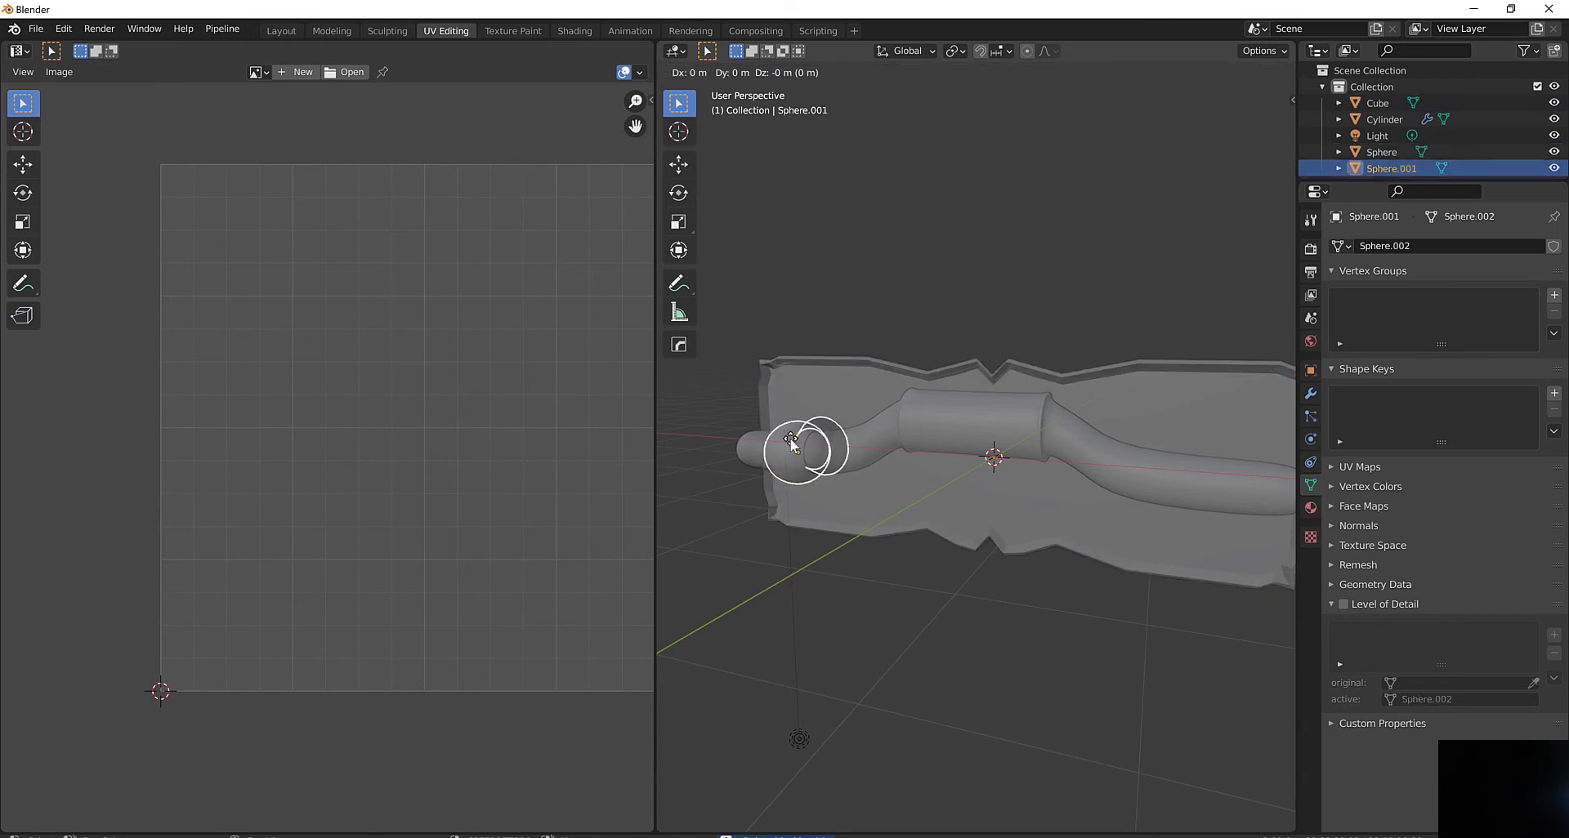
{"action": "right_click", "coordinate": [789, 438]}
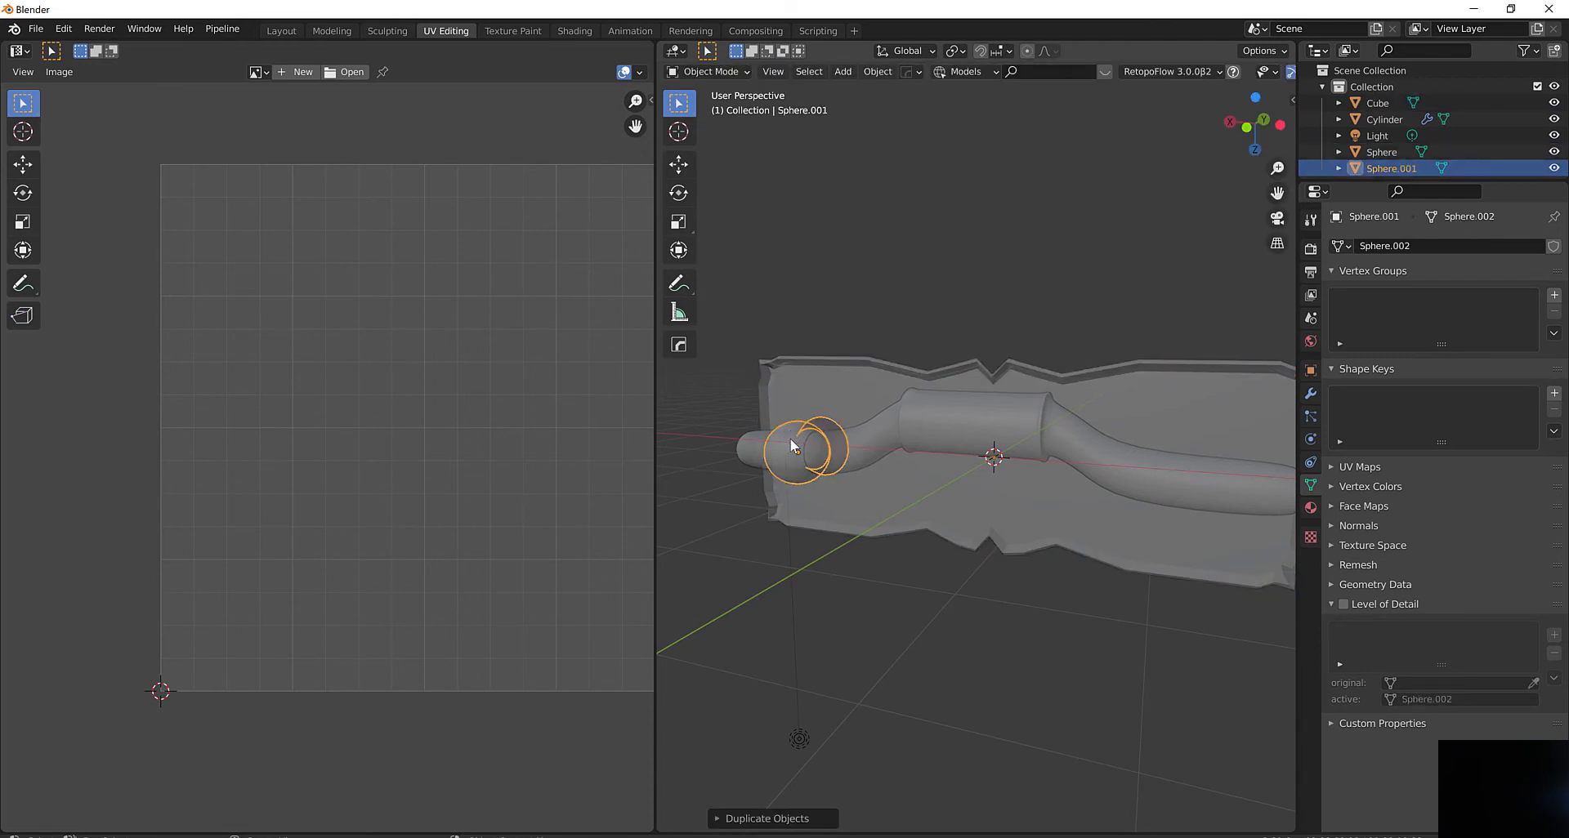
{"action": "key", "text": "g"}
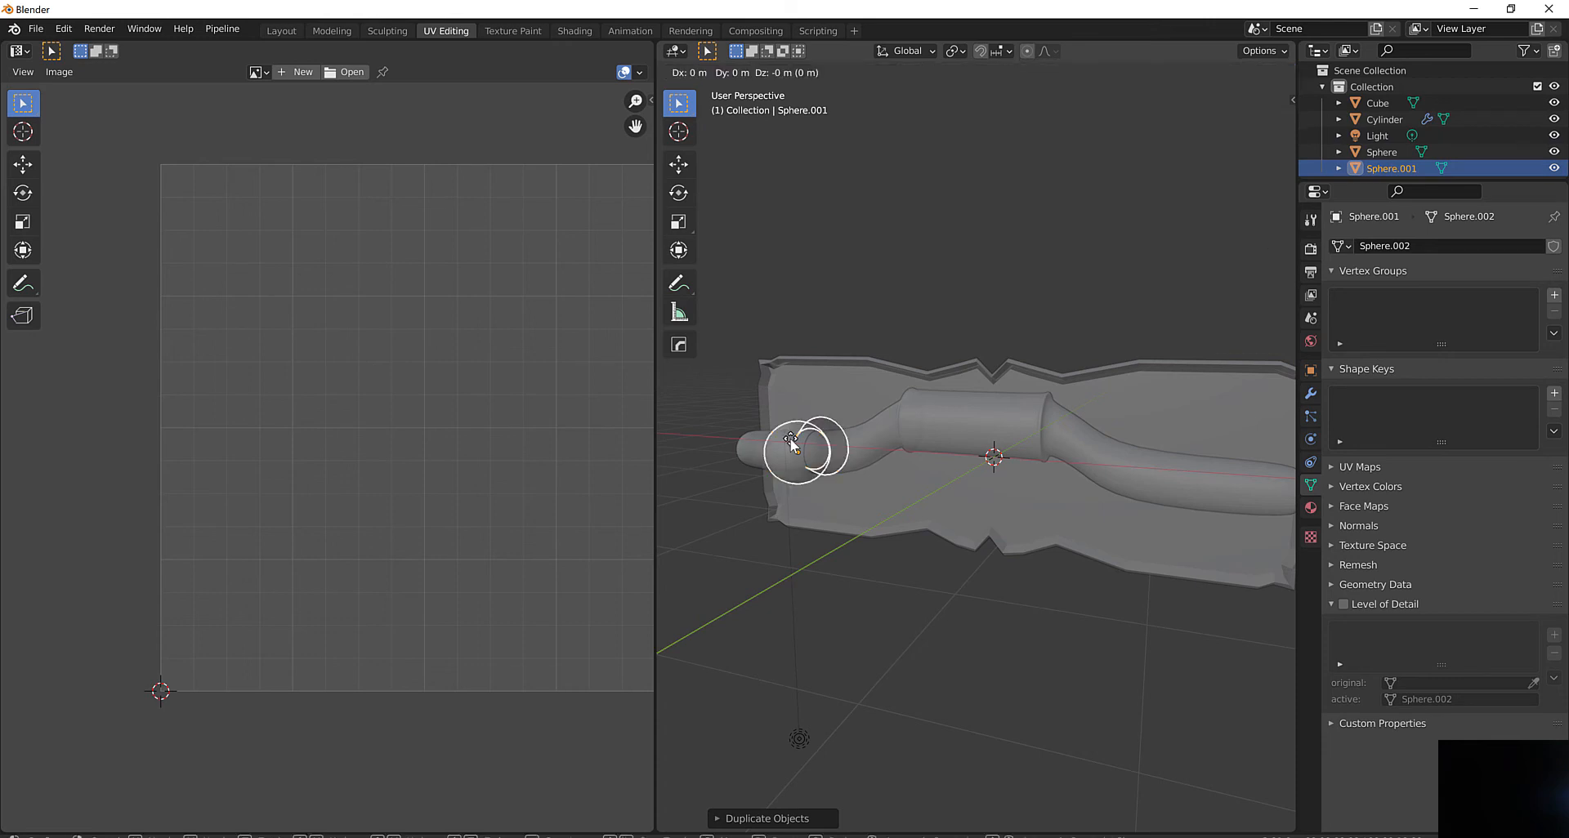
{"action": "key", "text": "x"}
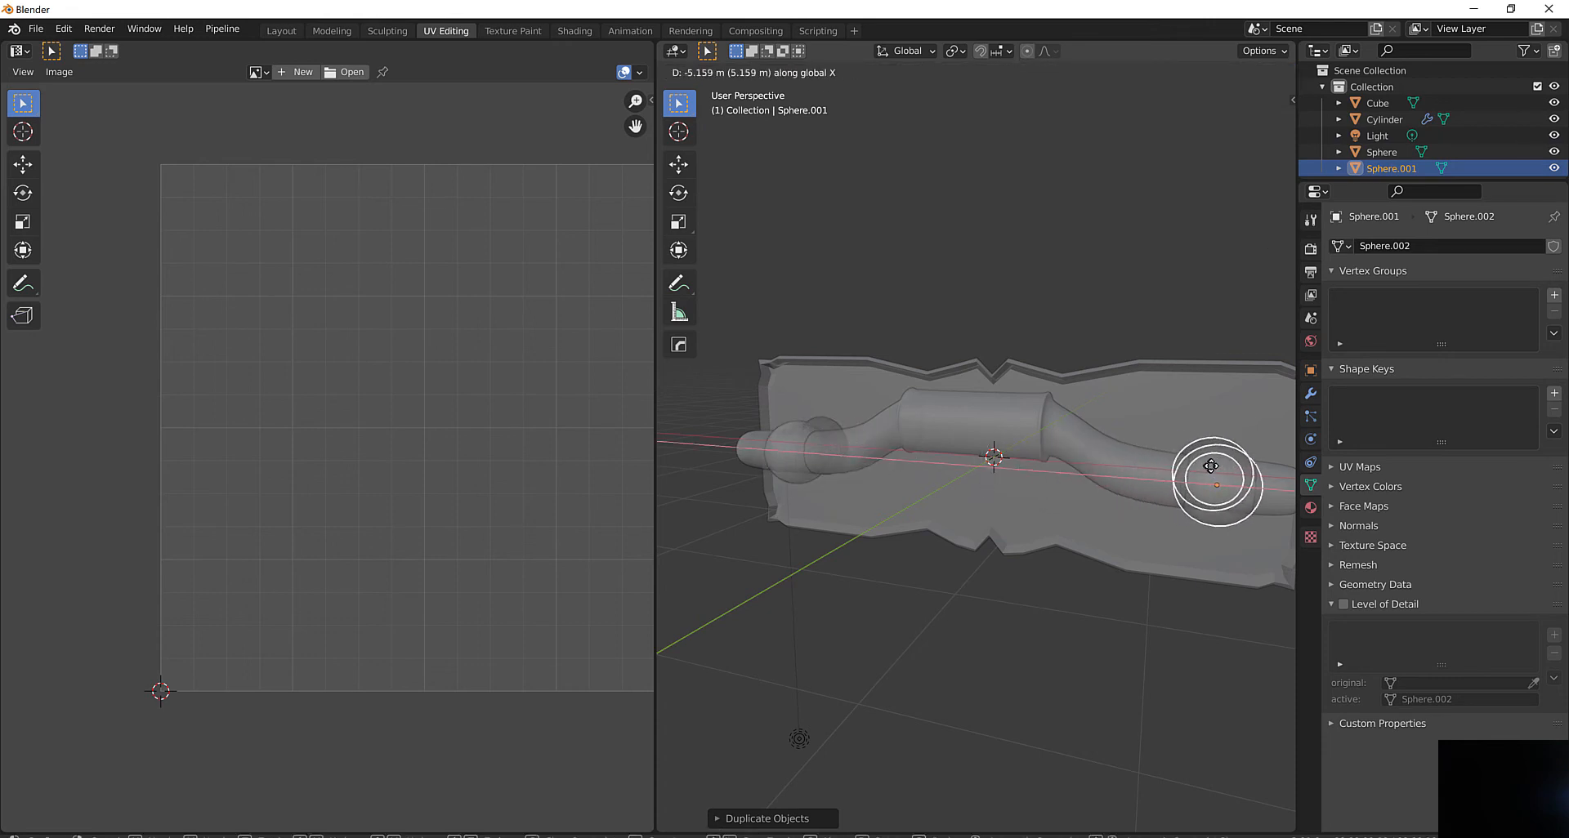
{"action": "left_click", "coordinate": [1207, 474]}
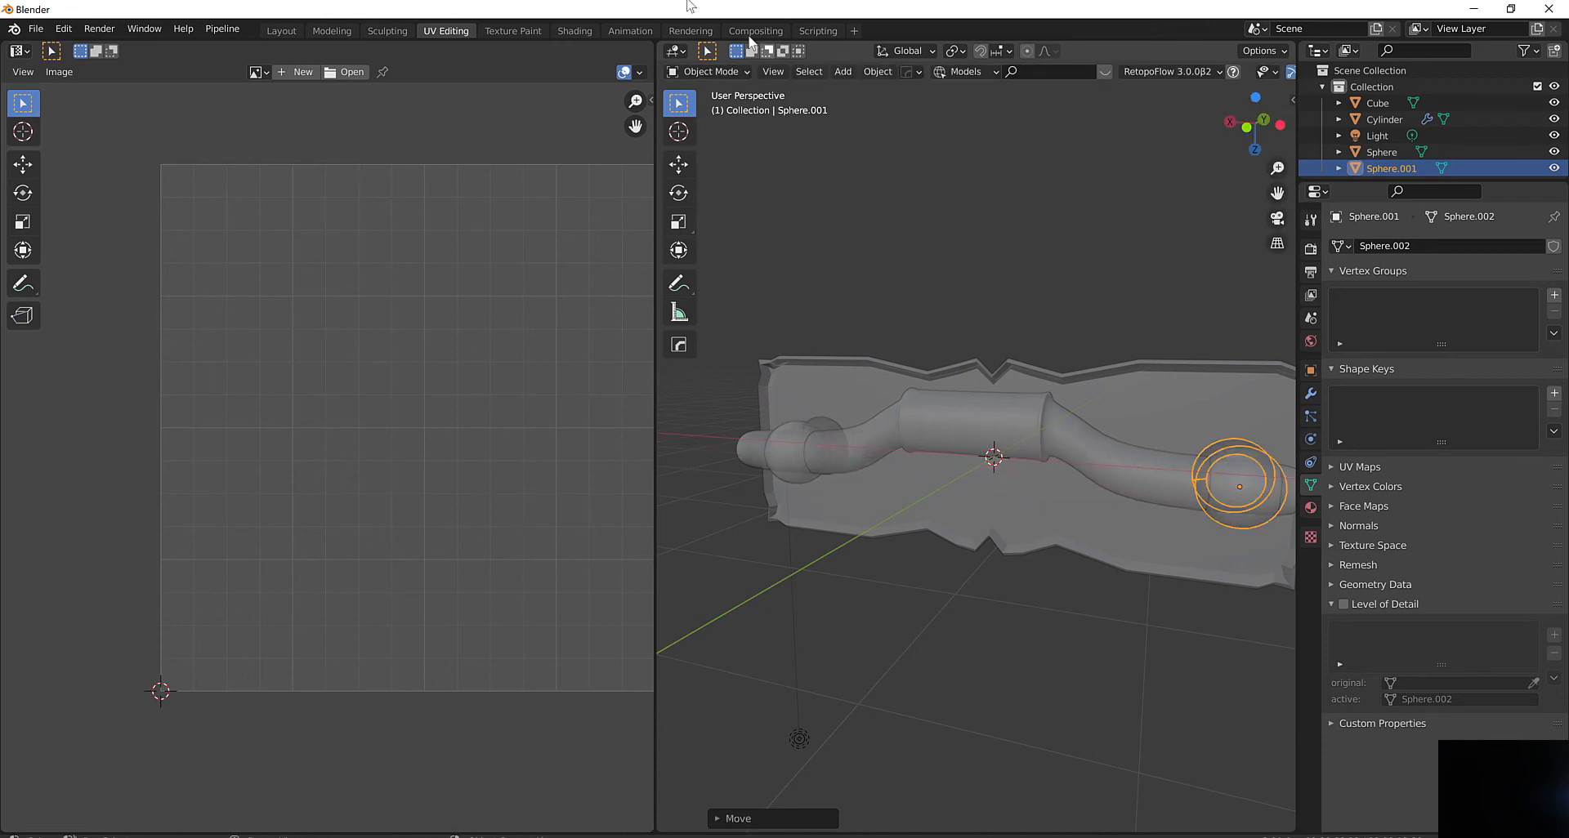
In the Layout workspace's front view, move the original sphere outward along X to mirror its copy's position on the handle
{"action": "left_click", "coordinate": [726, 71]}
{"action": "left_click", "coordinate": [279, 31]}
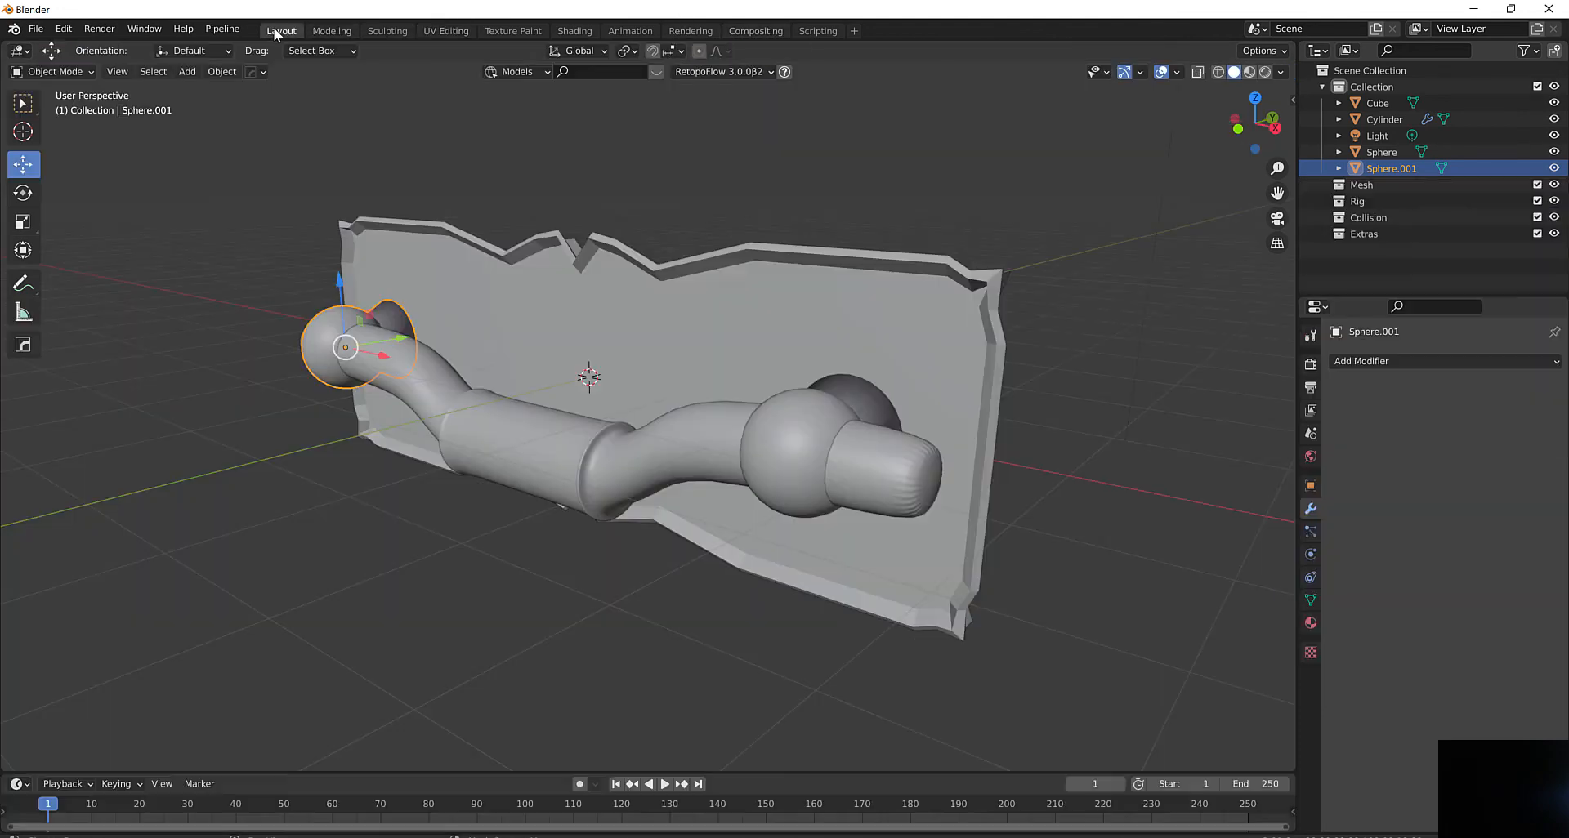
{"action": "left_click", "coordinate": [1240, 126]}
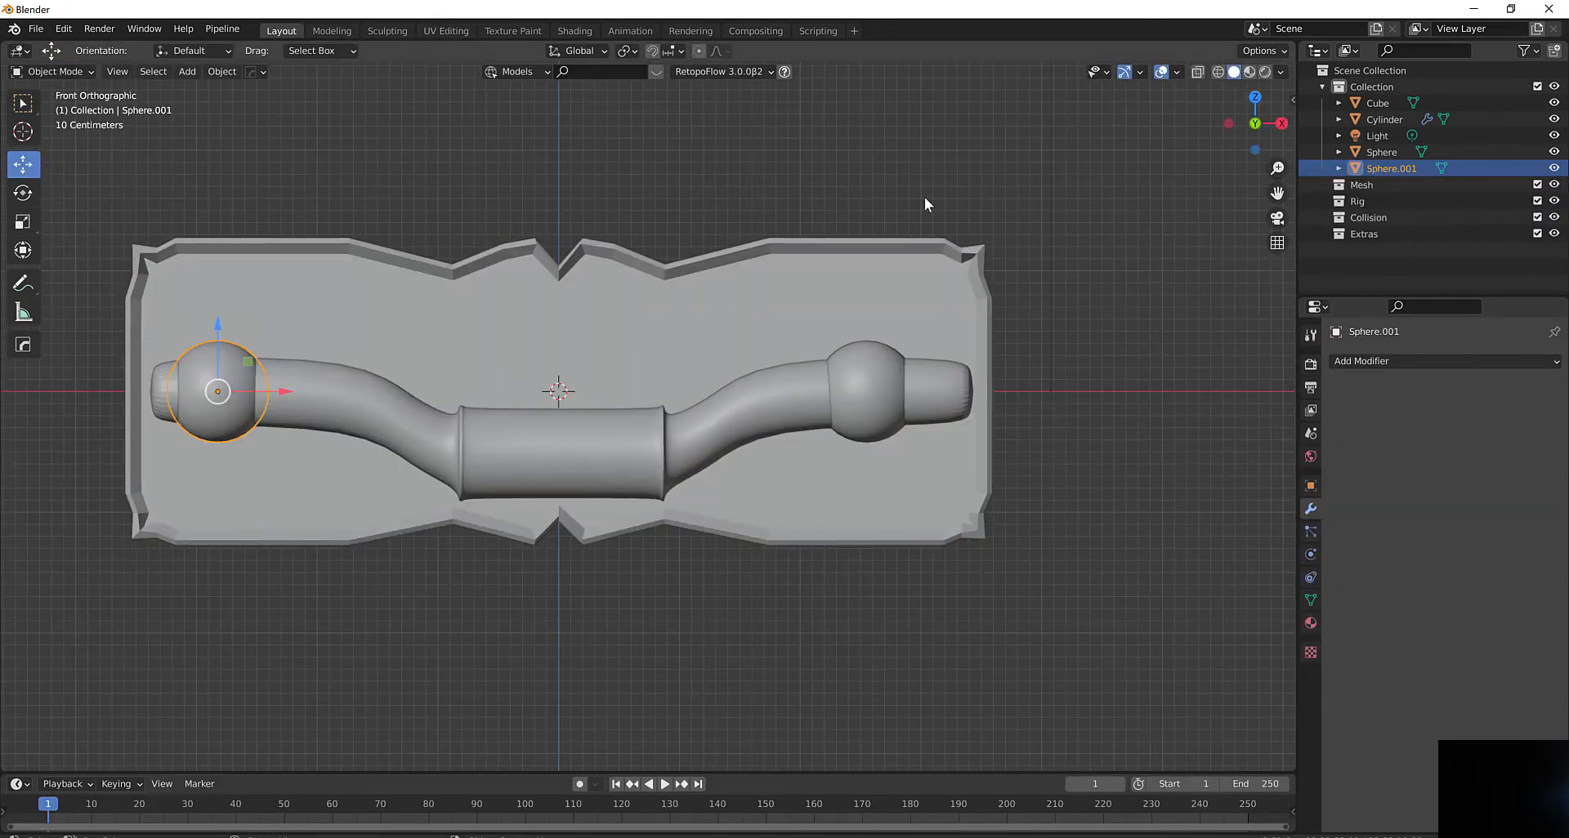
{"action": "left_click", "coordinate": [876, 374]}
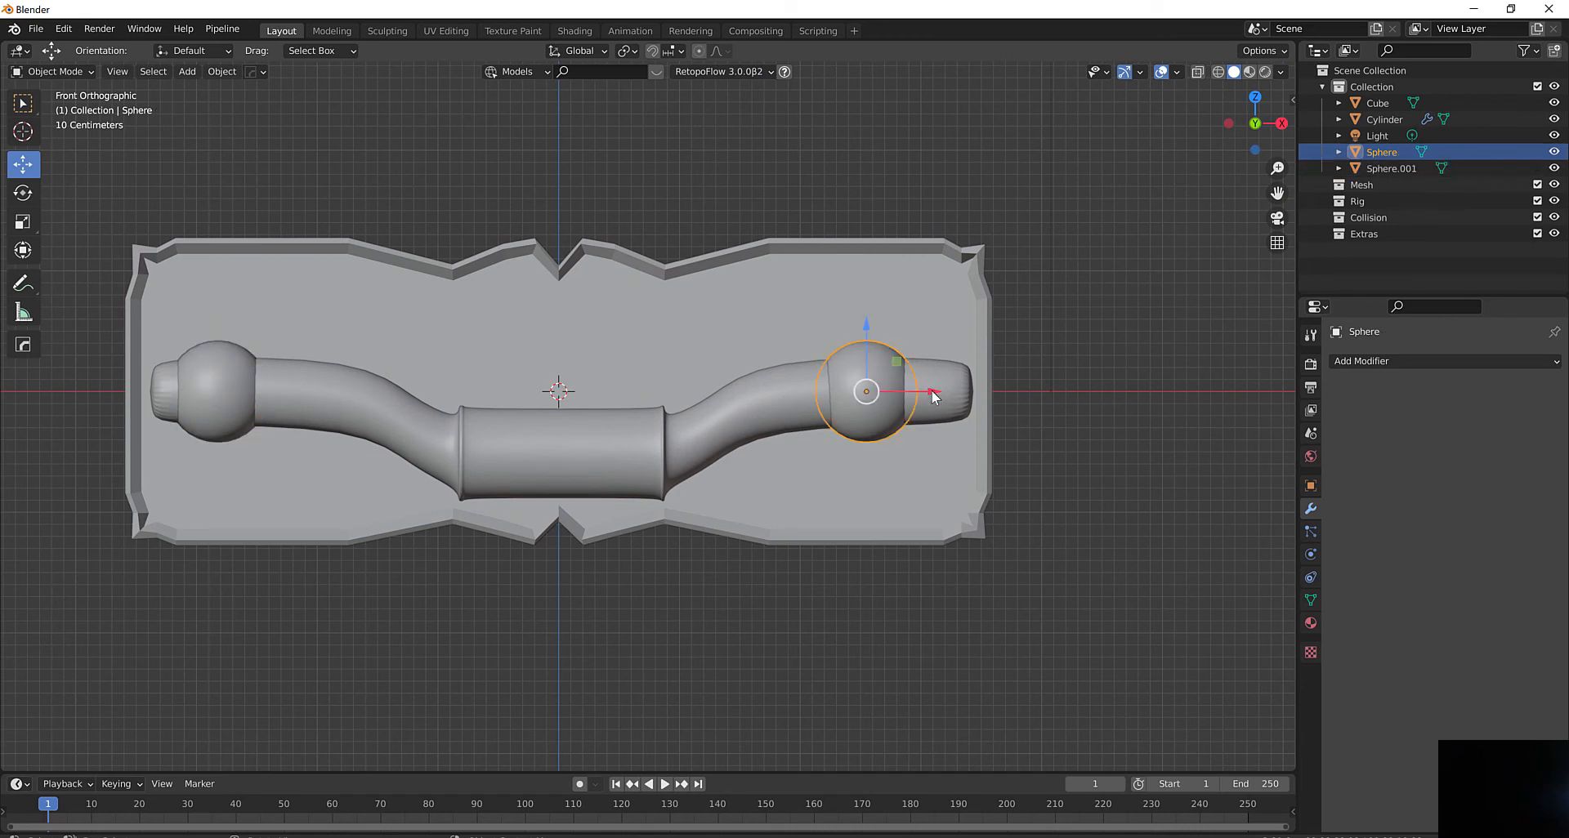
{"action": "left_click_drag", "start_coordinate": [936, 391], "coordinate": [977, 392]}
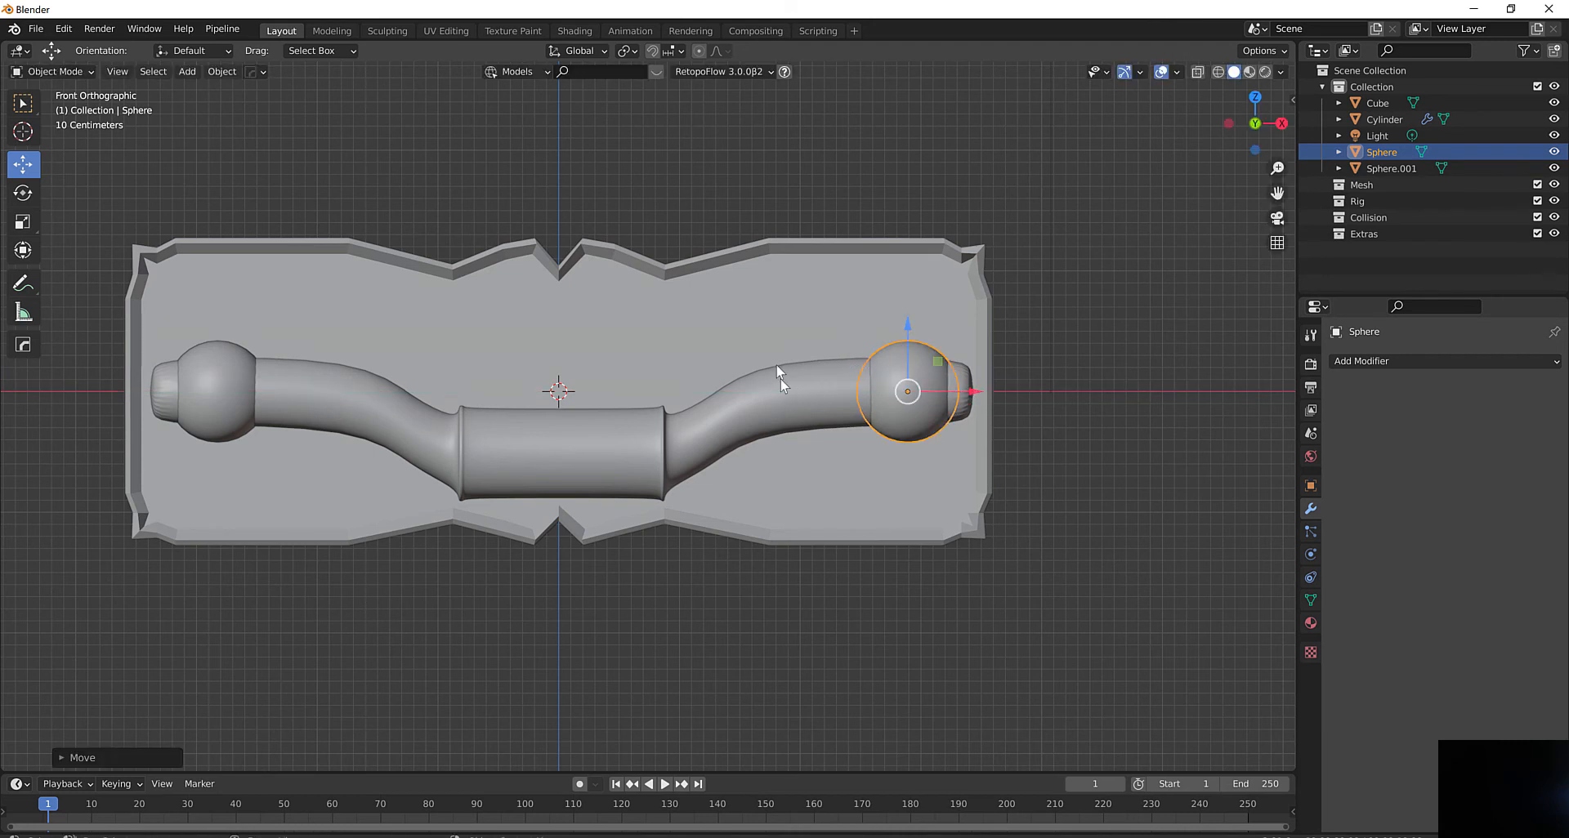
{"action": "middle_click_drag", "start_coordinate": [781, 379], "coordinate": [848, 393]}
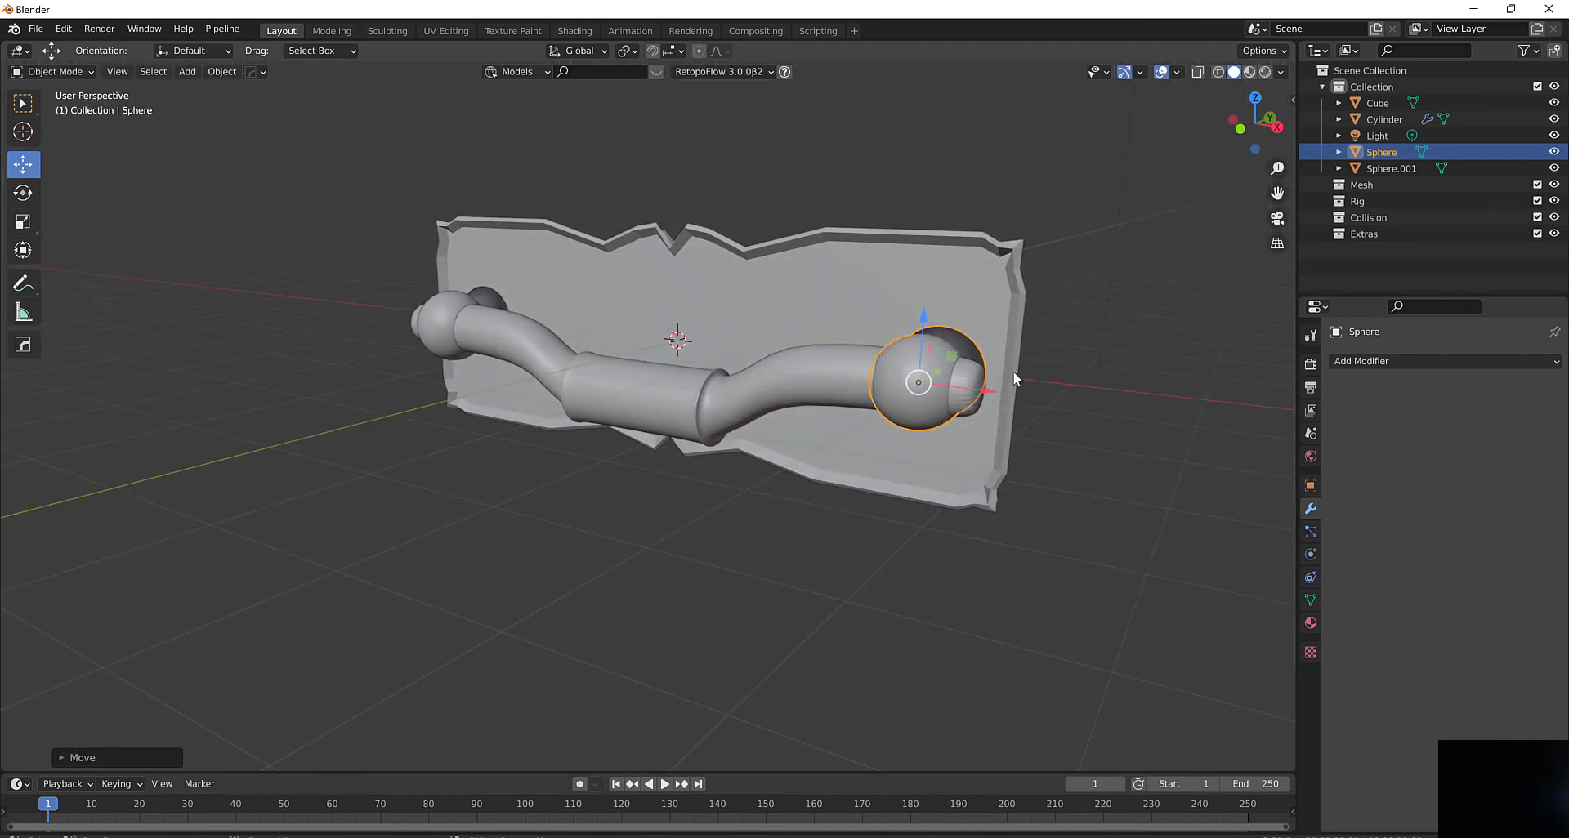
Select the handle cylinder, bring it up for mesh editing in the UV Editing workspace and clear its edge selection
{"action": "left_click", "coordinate": [828, 299]}
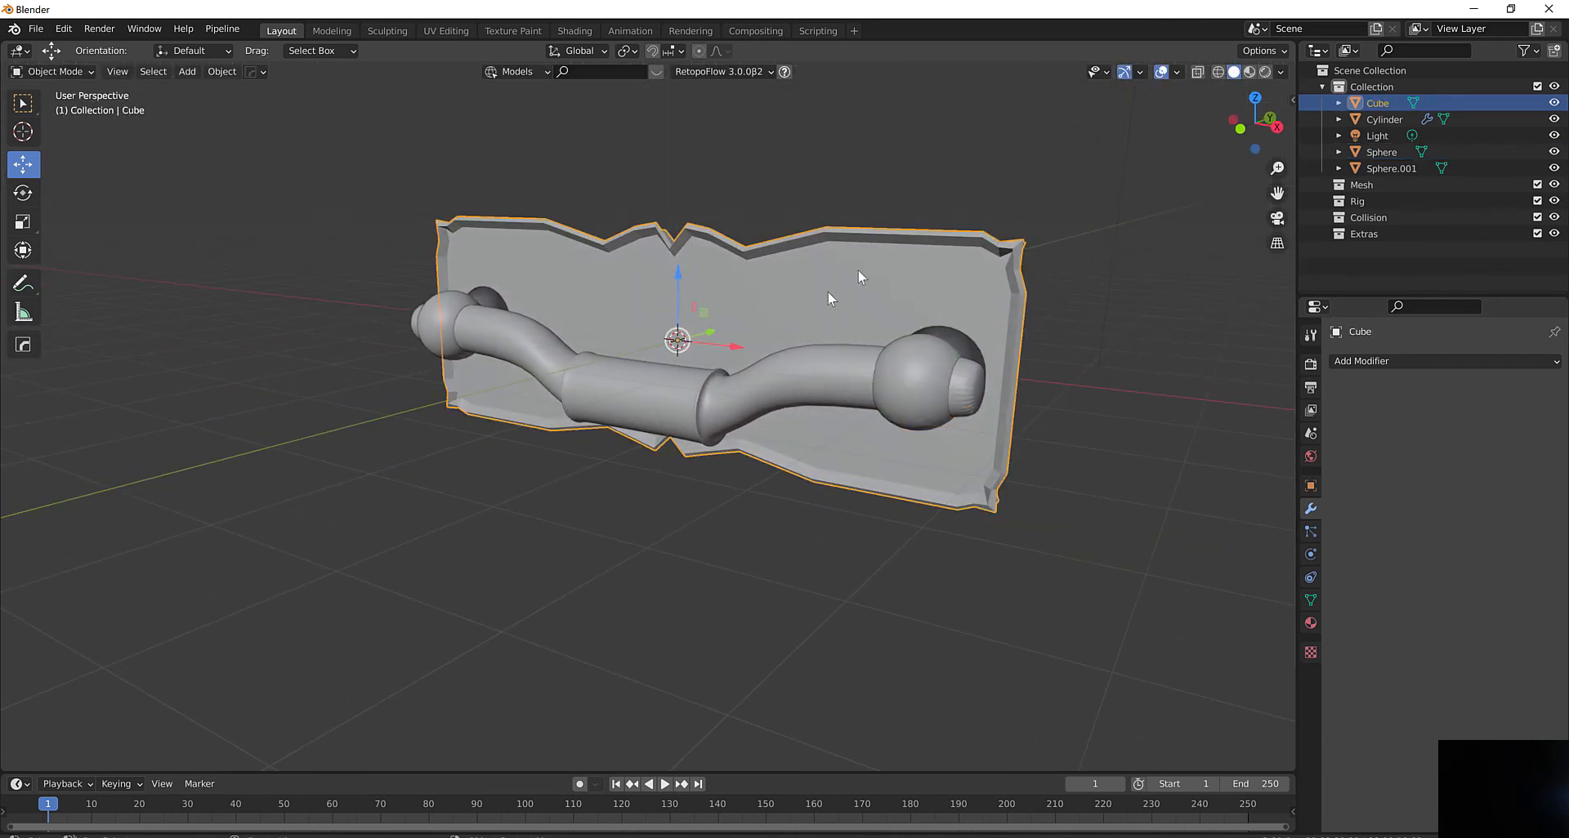
{"action": "left_click", "coordinate": [800, 373]}
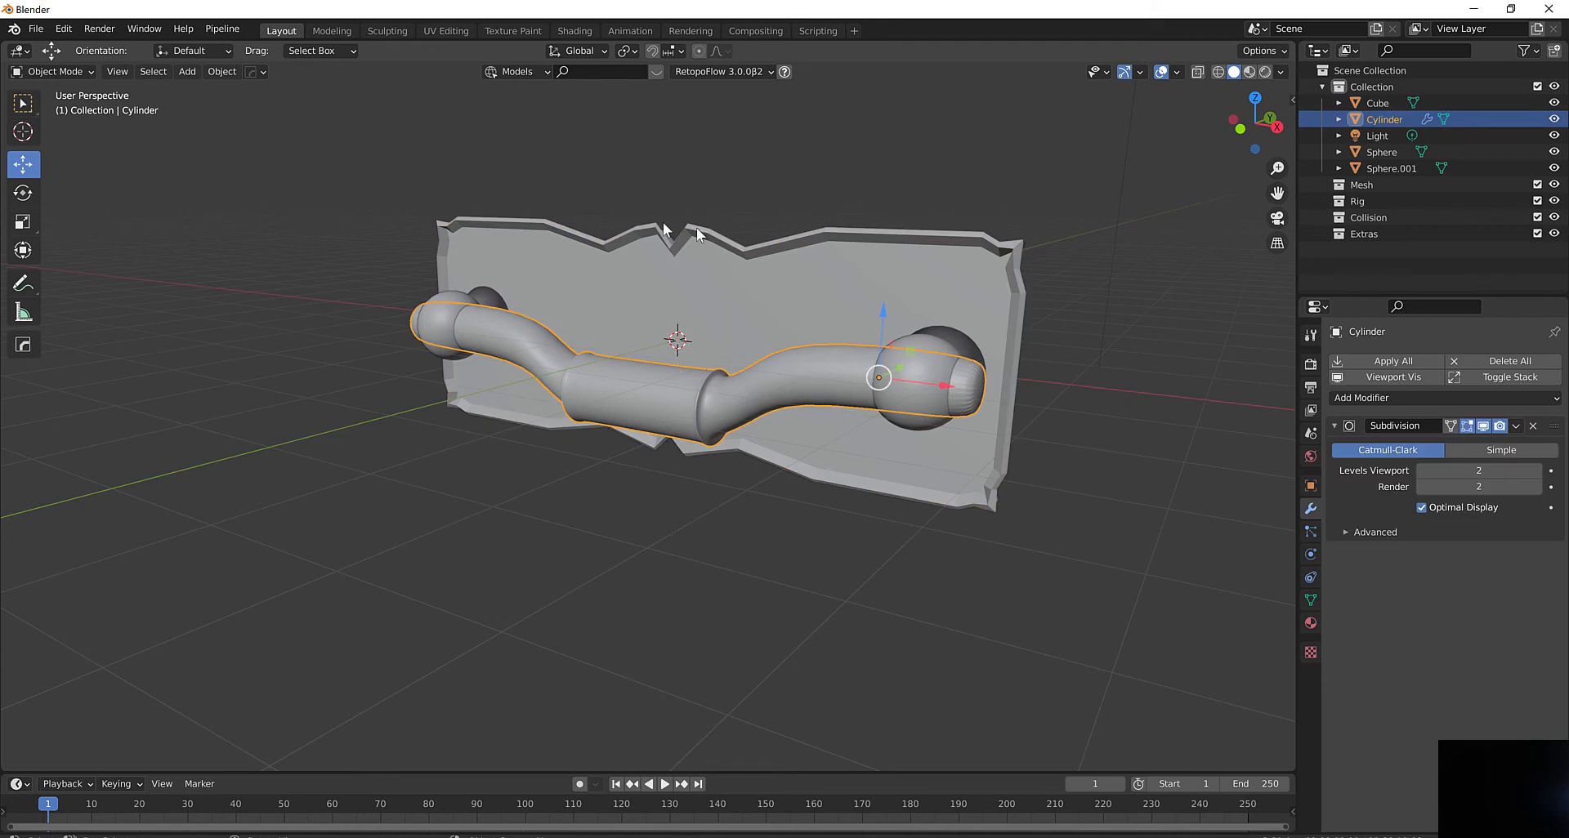
{"action": "left_click", "coordinate": [446, 31]}
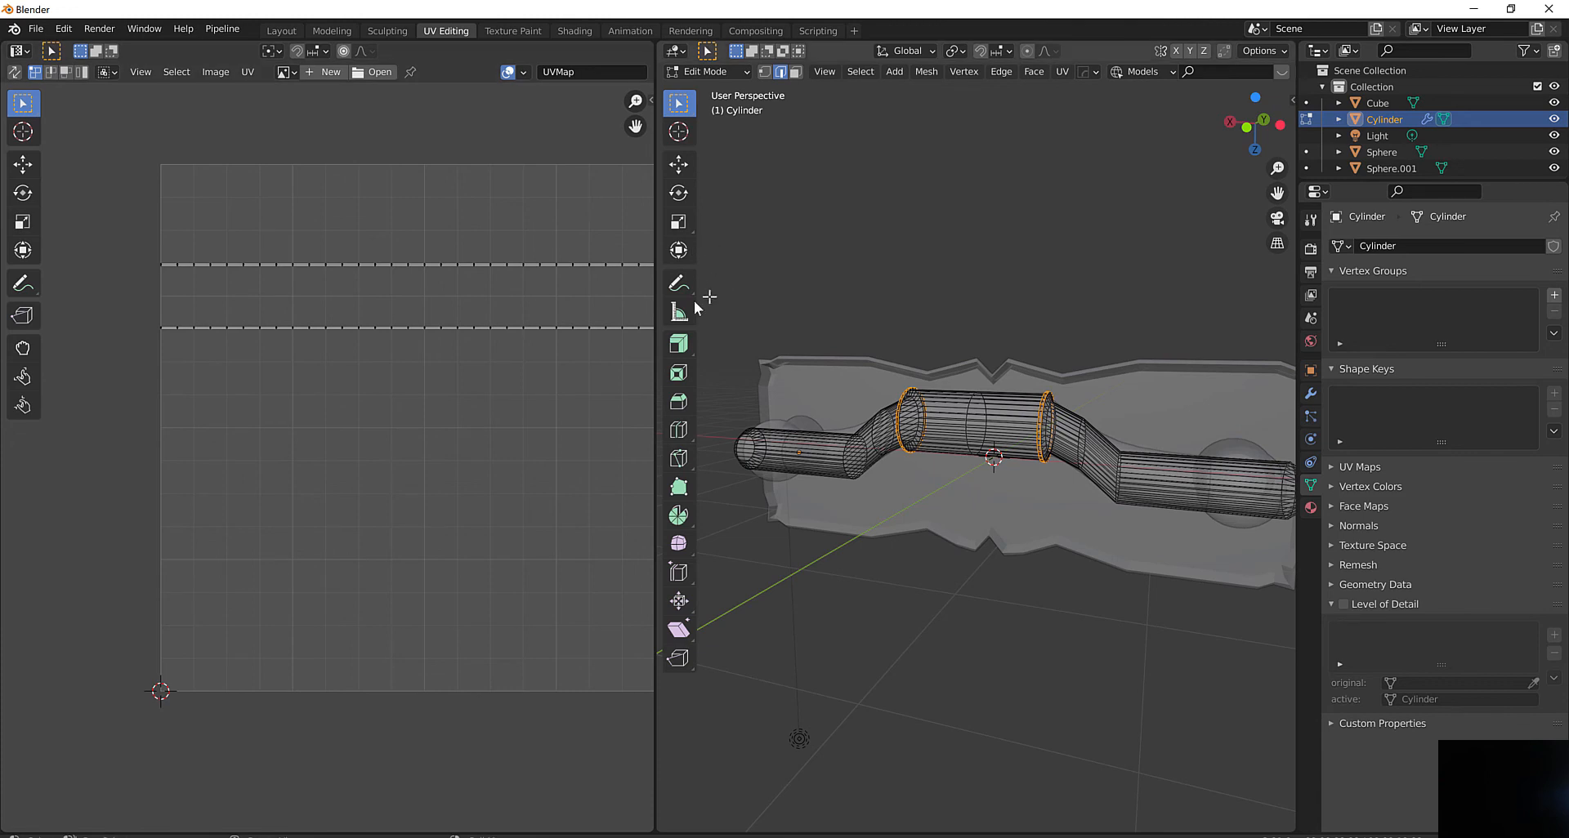
{"action": "scroll", "coordinate": [738, 241], "scroll_direction": "down", "scroll_amount": 4}
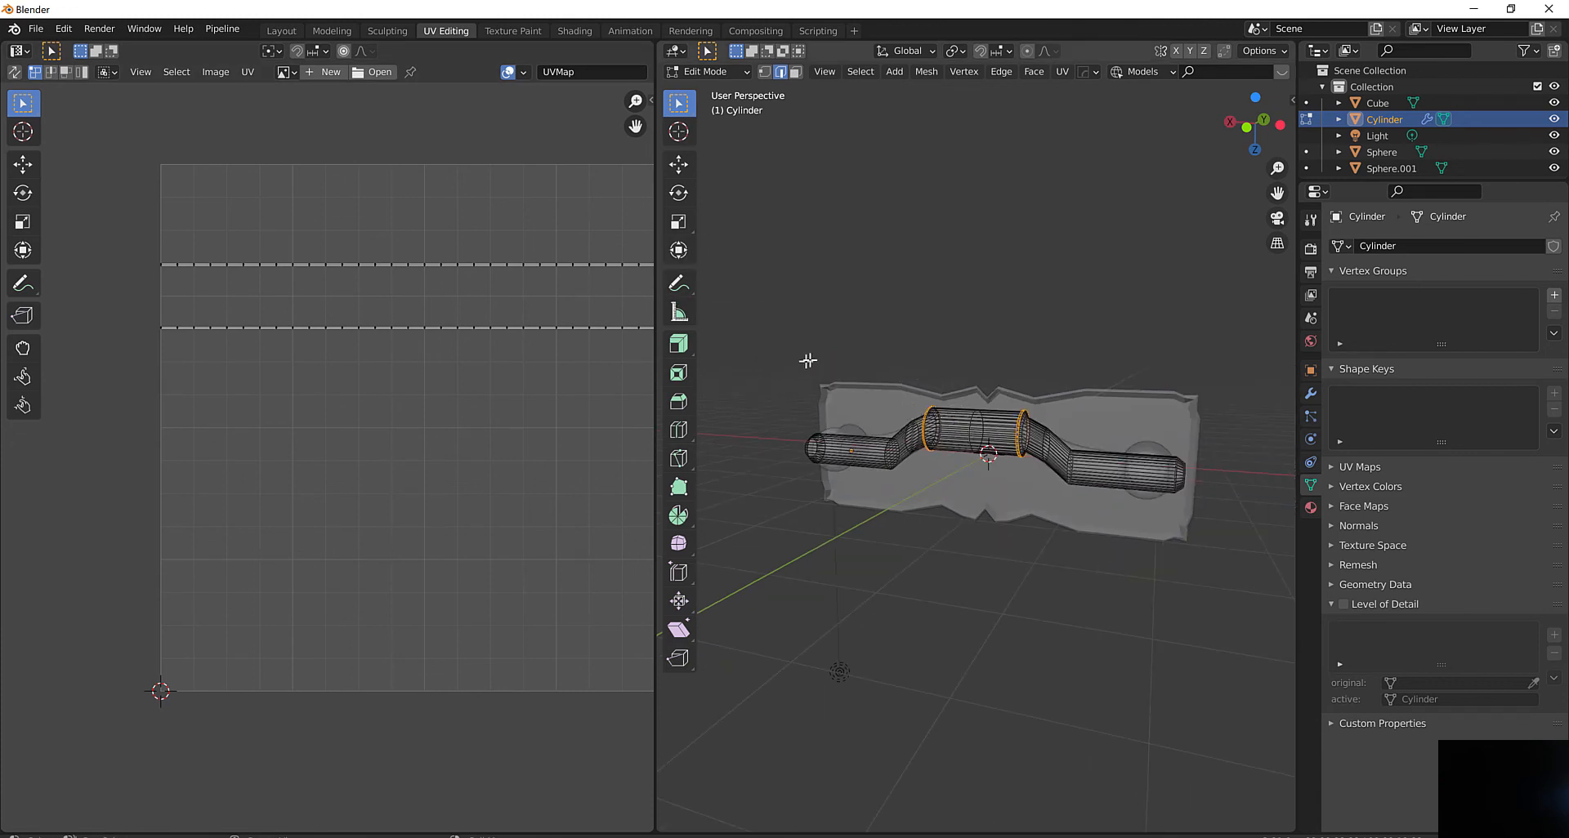
{"action": "middle_click_drag", "start_coordinate": [808, 357], "coordinate": [989, 445]}
{"action": "scroll", "coordinate": [896, 380], "scroll_direction": "up", "scroll_amount": 4}
{"action": "scroll", "coordinate": [989, 445], "scroll_direction": "up", "scroll_amount": 2}
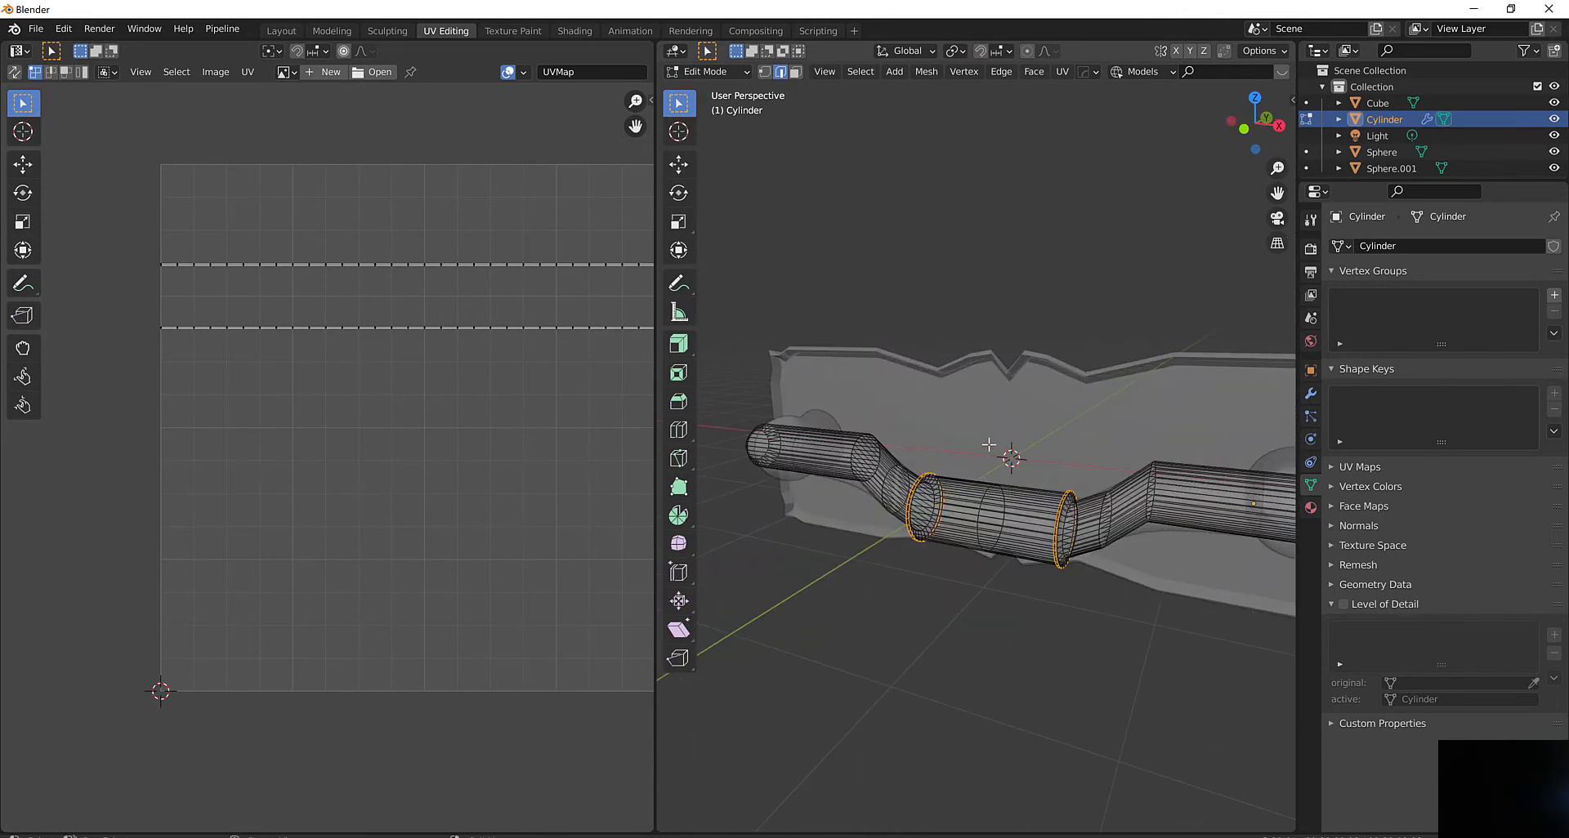
{"action": "scroll", "coordinate": [986, 444], "scroll_direction": "up", "scroll_amount": 5}
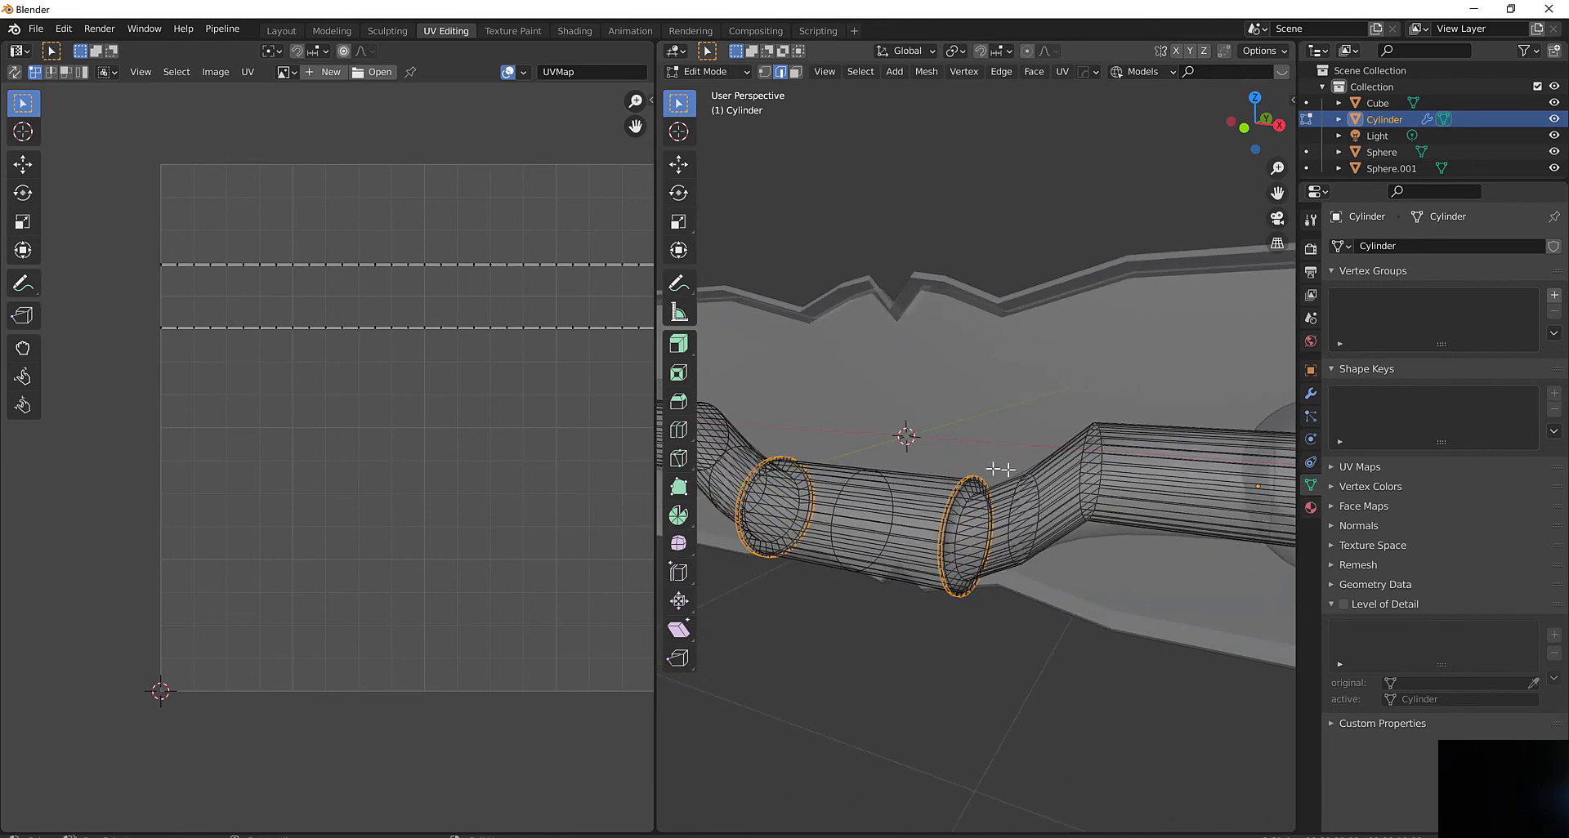
{"action": "scroll", "coordinate": [1018, 468], "scroll_direction": "down", "scroll_amount": 6}
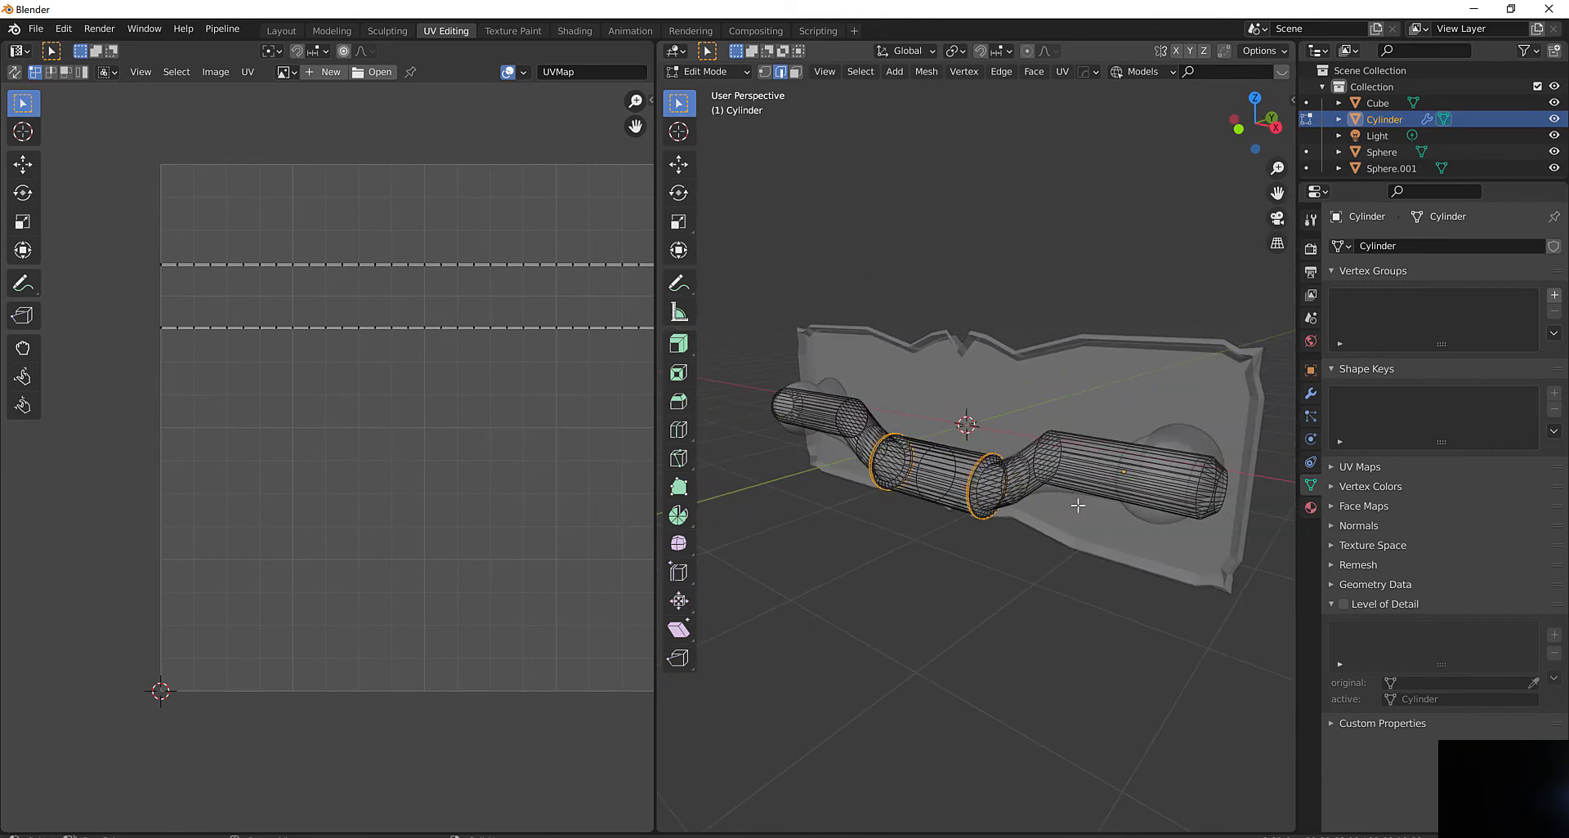
{"action": "middle_click_drag", "start_coordinate": [1032, 480], "coordinate": [970, 516]}
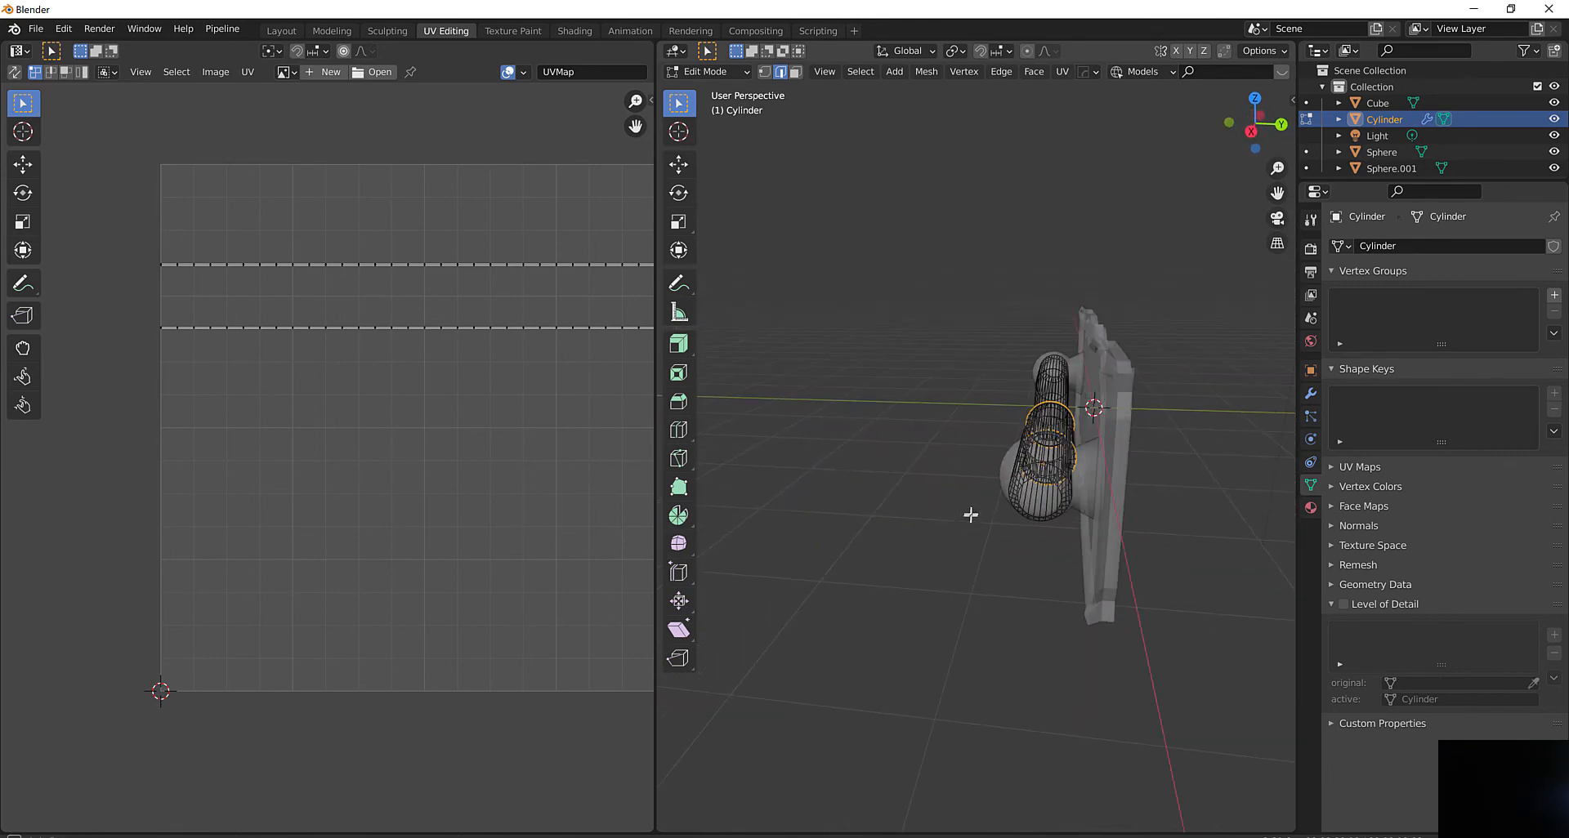
{"action": "left_click", "coordinate": [973, 225]}
Select the circular edge loop of one handle end cap and add a lengthwise edge line along the cylinder
{"action": "middle_click_drag", "start_coordinate": [973, 224], "coordinate": [925, 268]}
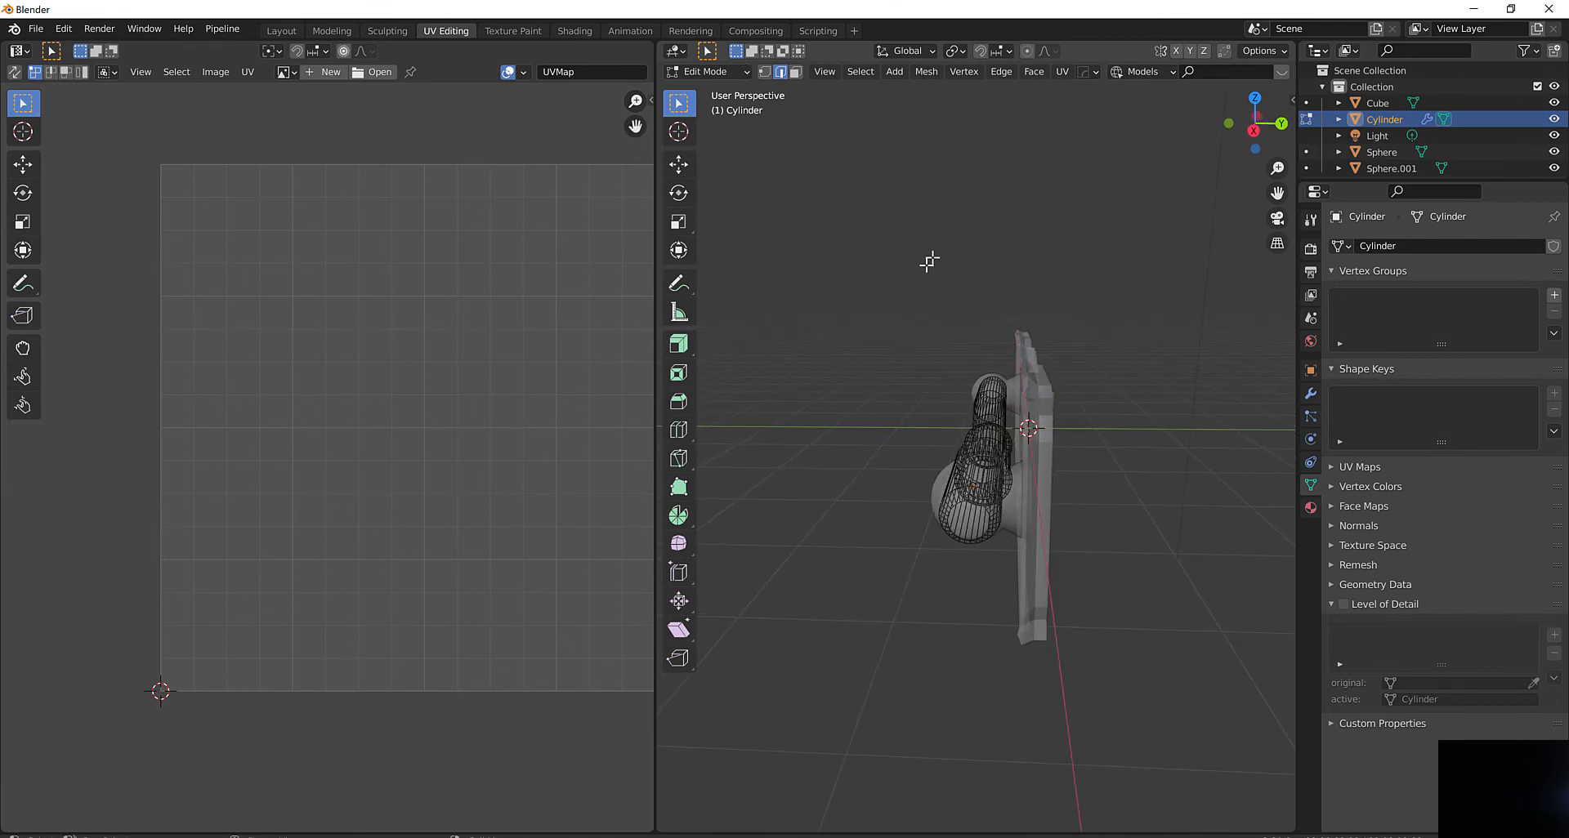
{"action": "scroll", "coordinate": [1042, 327], "scroll_direction": "up", "scroll_amount": 4}
{"action": "middle_click_drag", "start_coordinate": [1028, 578], "coordinate": [1003, 597]}
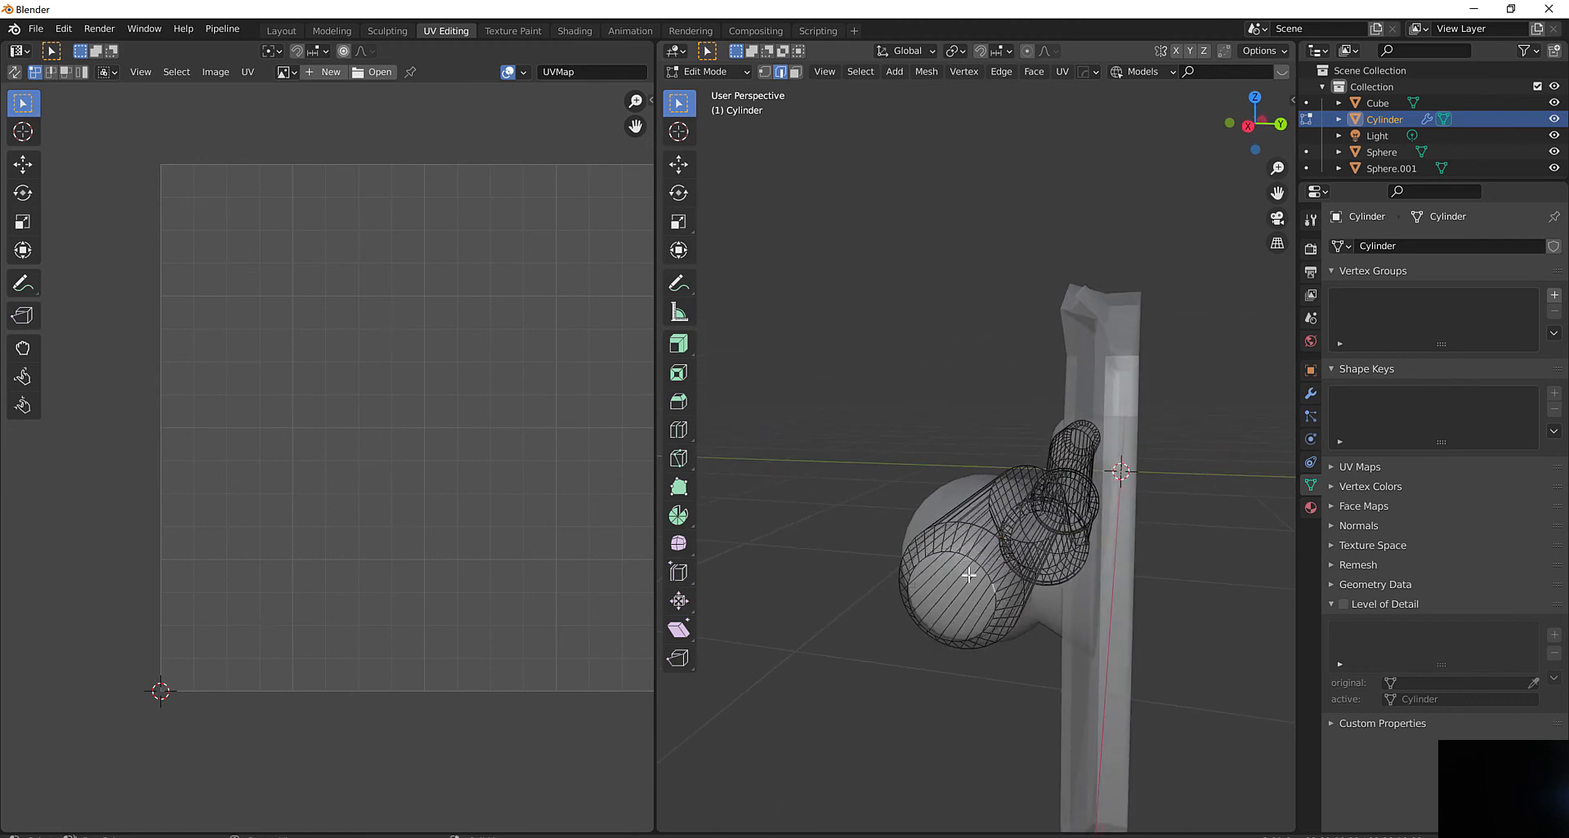
{"action": "left_click", "coordinate": [993, 588]}
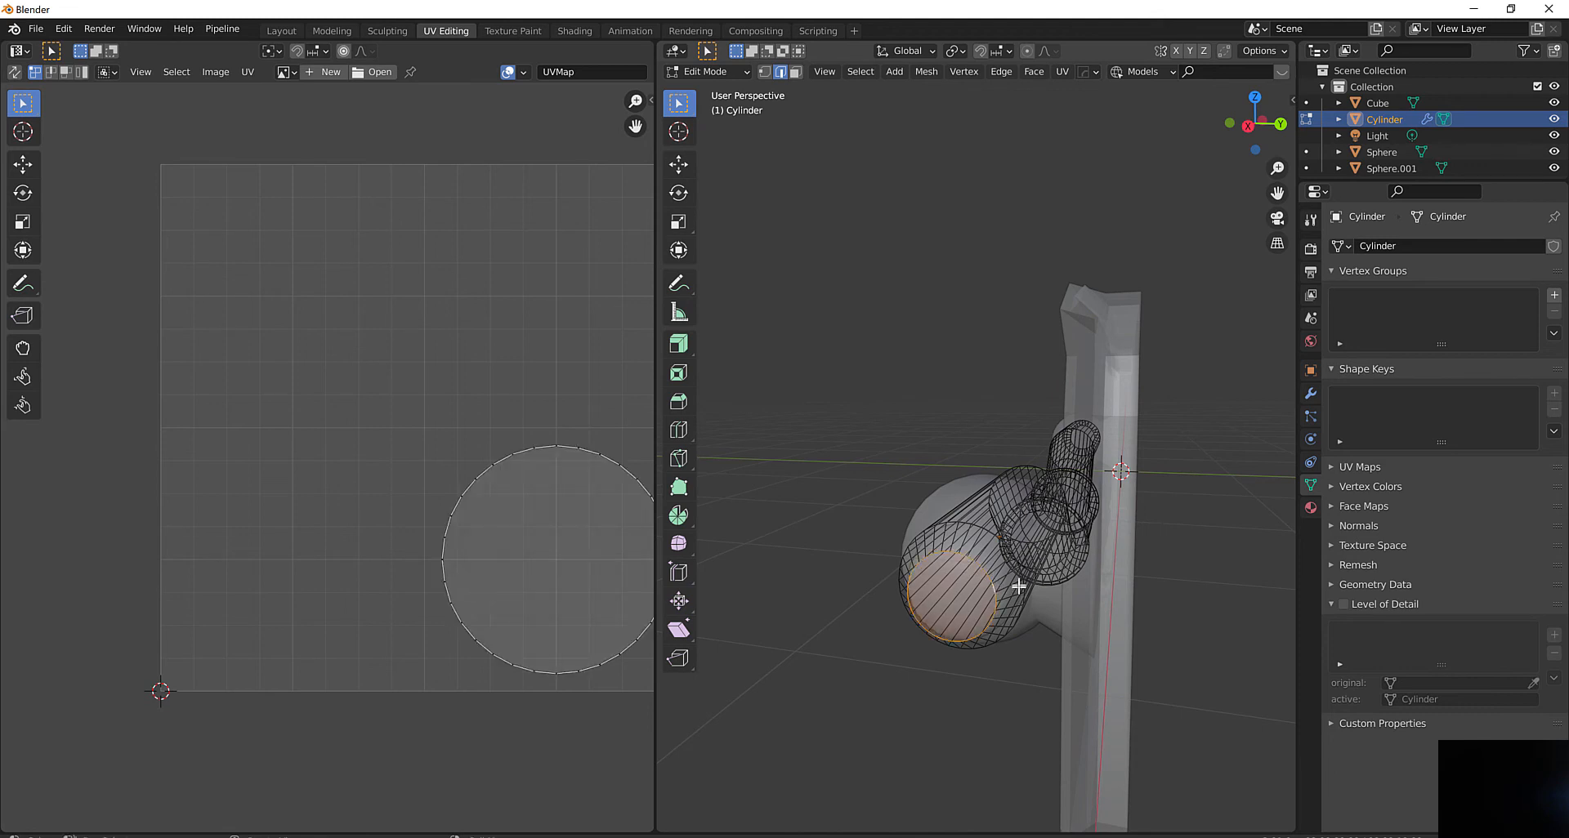
{"action": "middle_click_drag", "start_coordinate": [1019, 586], "coordinate": [1011, 594]}
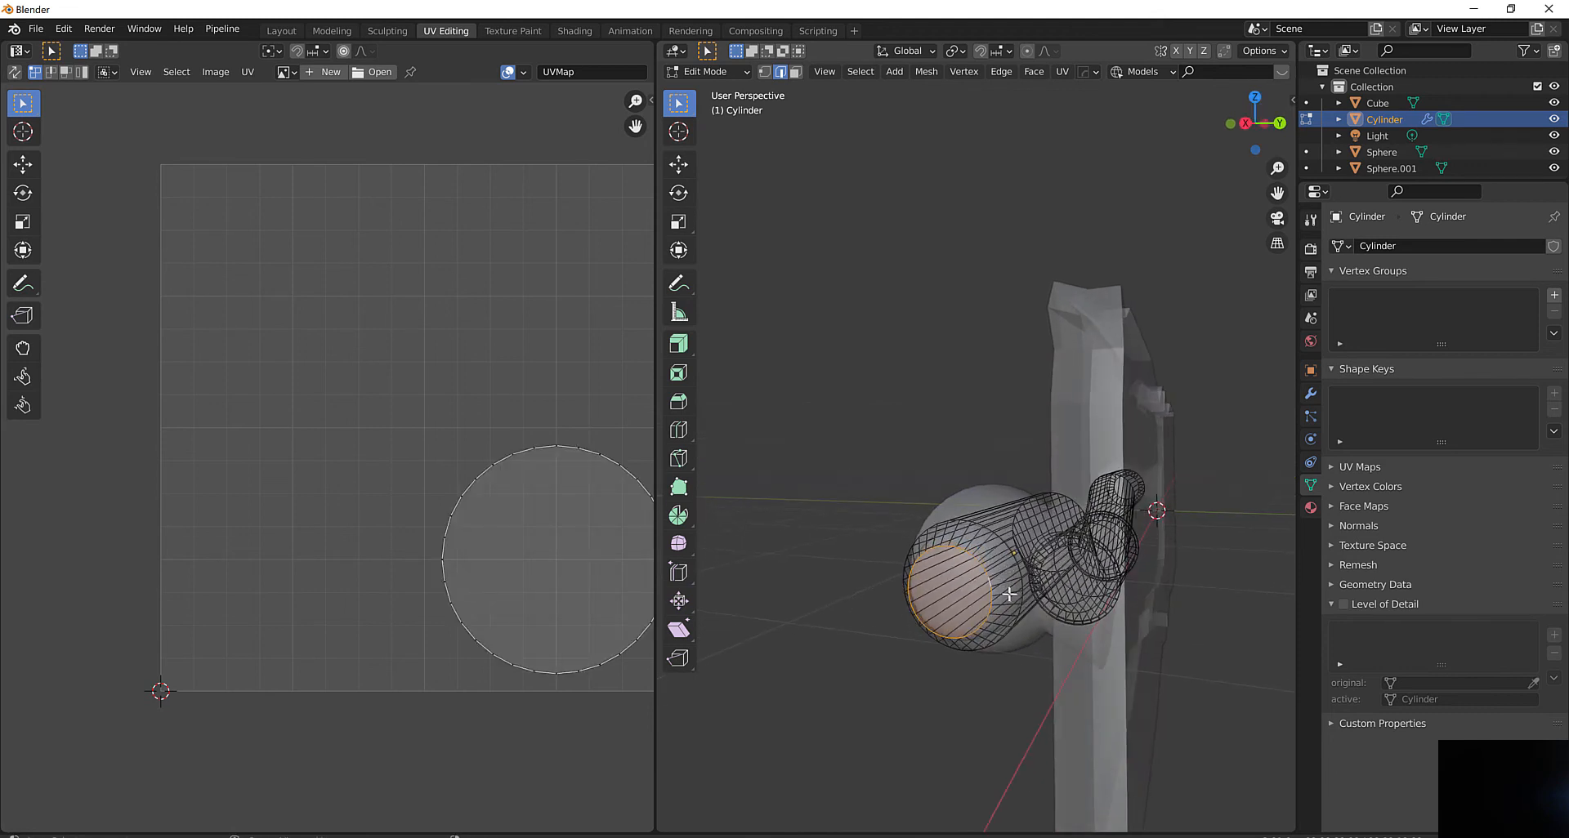
{"action": "left_click", "coordinate": [1009, 593], "text": "alt+shift"}
Add the circular edge loop of the opposite end cap to the handle's edge selection
{"action": "middle_click_drag", "start_coordinate": [972, 576], "coordinate": [533, 564]}
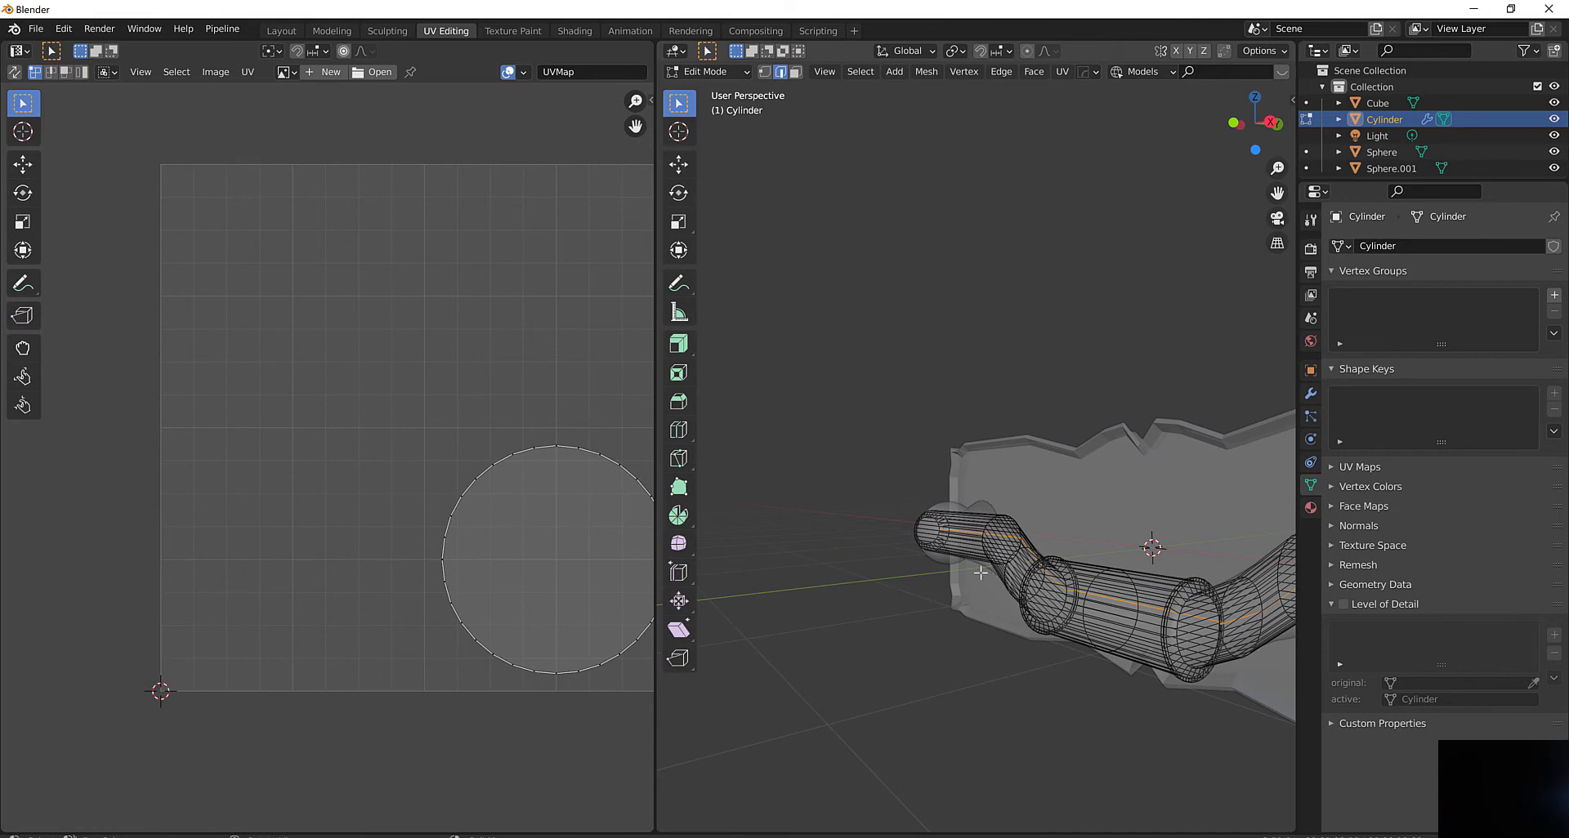
{"action": "middle_click_drag", "start_coordinate": [981, 573], "coordinate": [444, 579]}
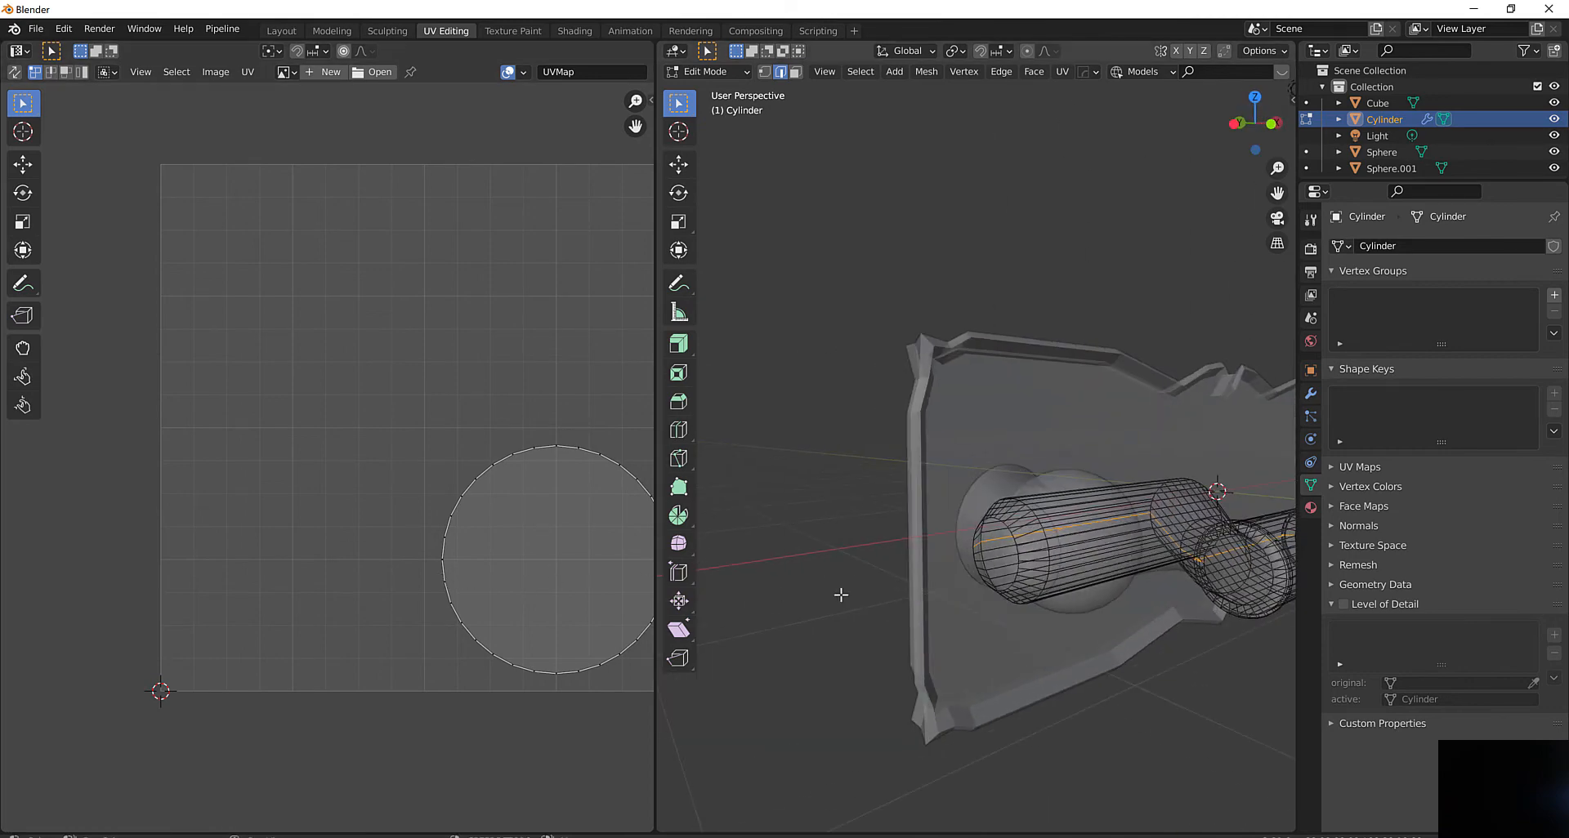
{"action": "middle_click_drag", "start_coordinate": [928, 585], "coordinate": [1011, 540]}
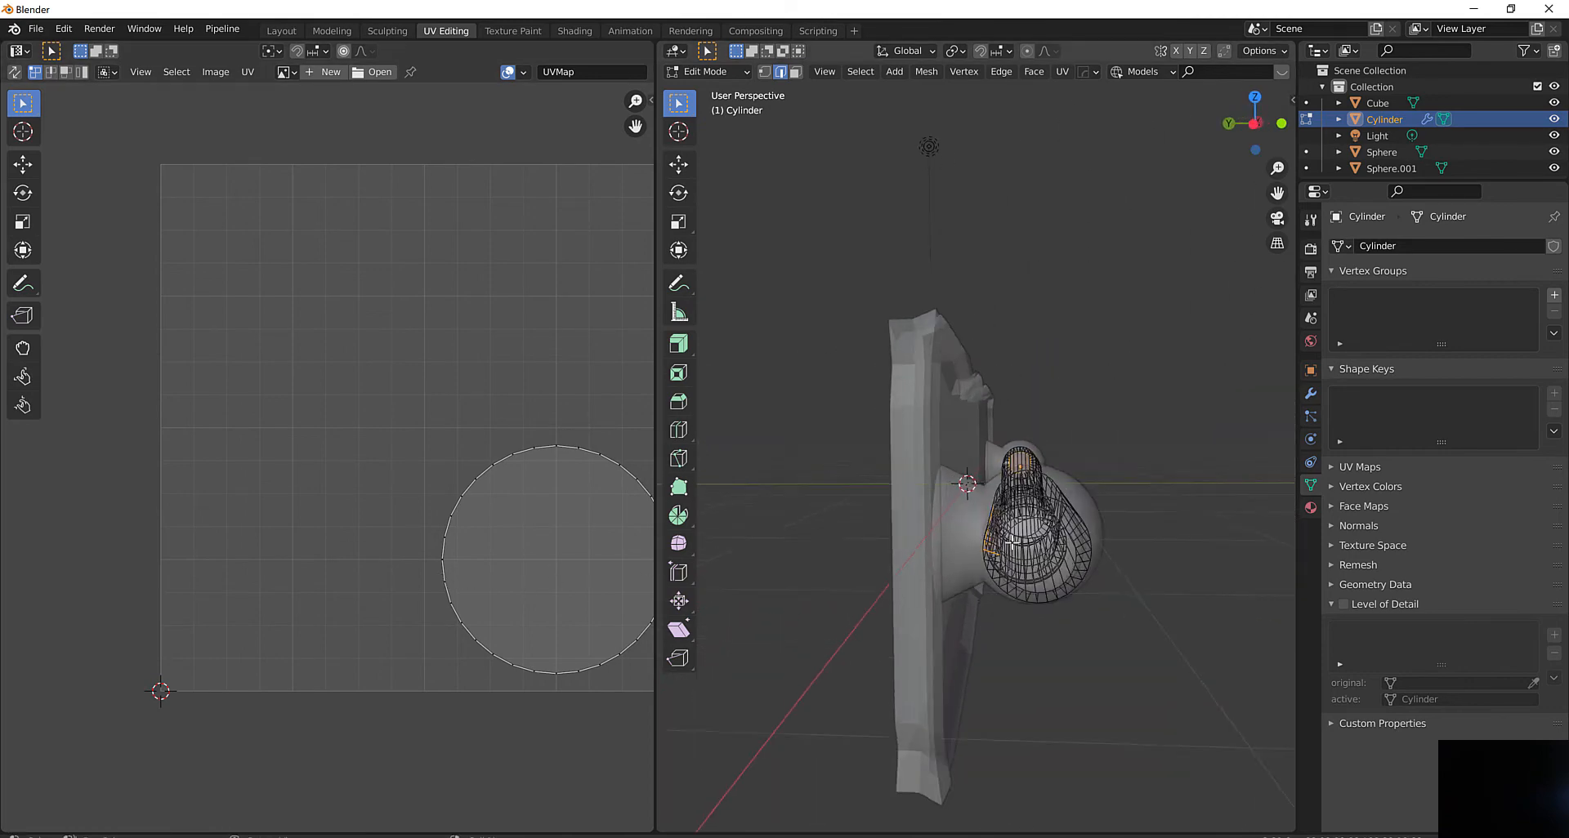
{"action": "scroll", "coordinate": [1011, 541], "scroll_direction": "up", "scroll_amount": 2}
{"action": "scroll", "coordinate": [1019, 608], "scroll_direction": "up", "scroll_amount": 1}
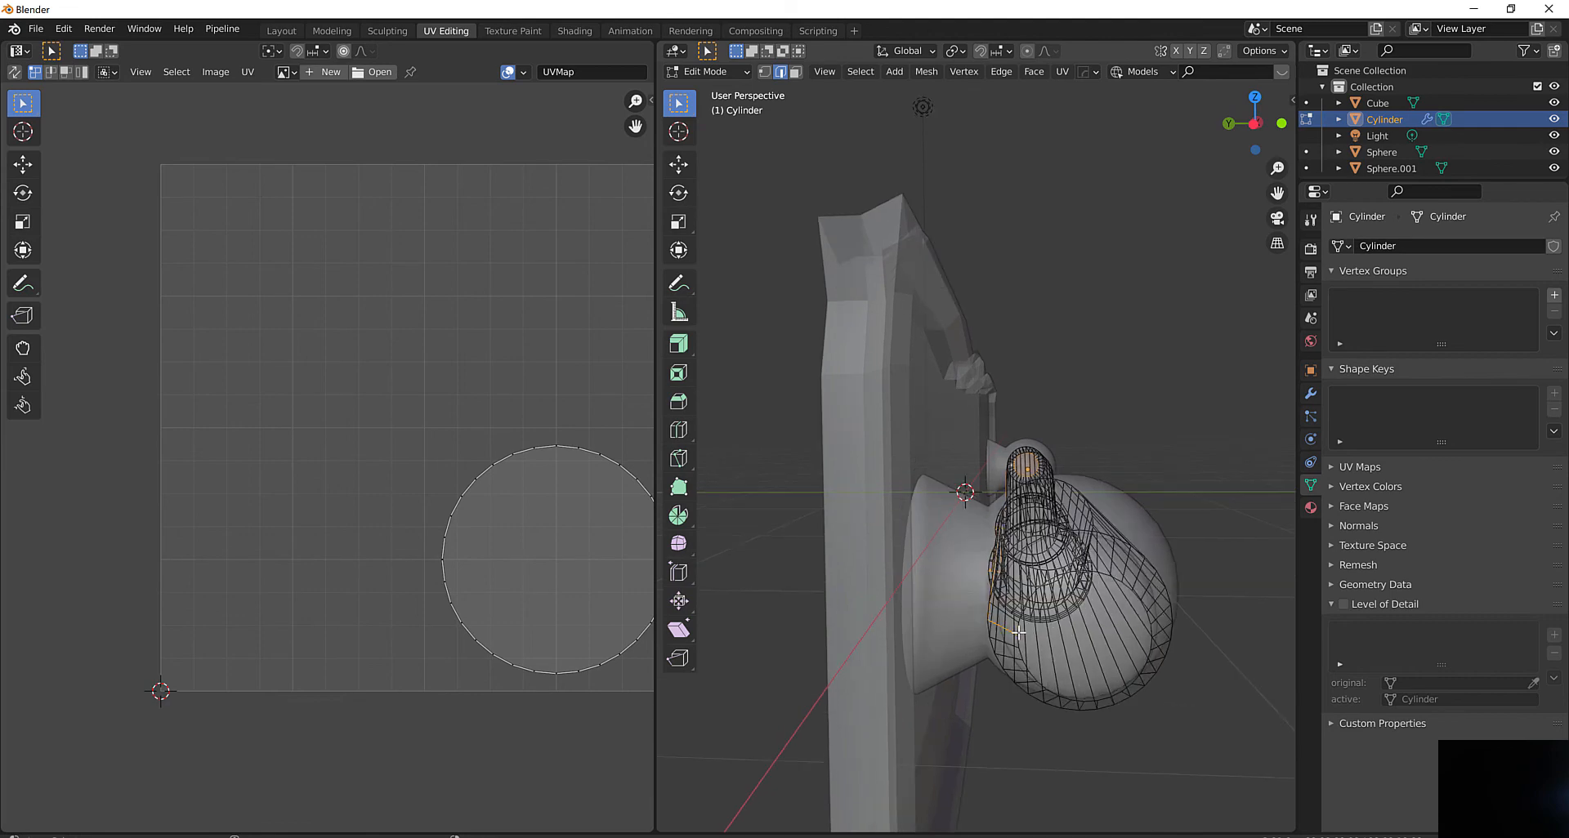
{"action": "left_click", "coordinate": [1018, 630], "text": "alt+shift"}
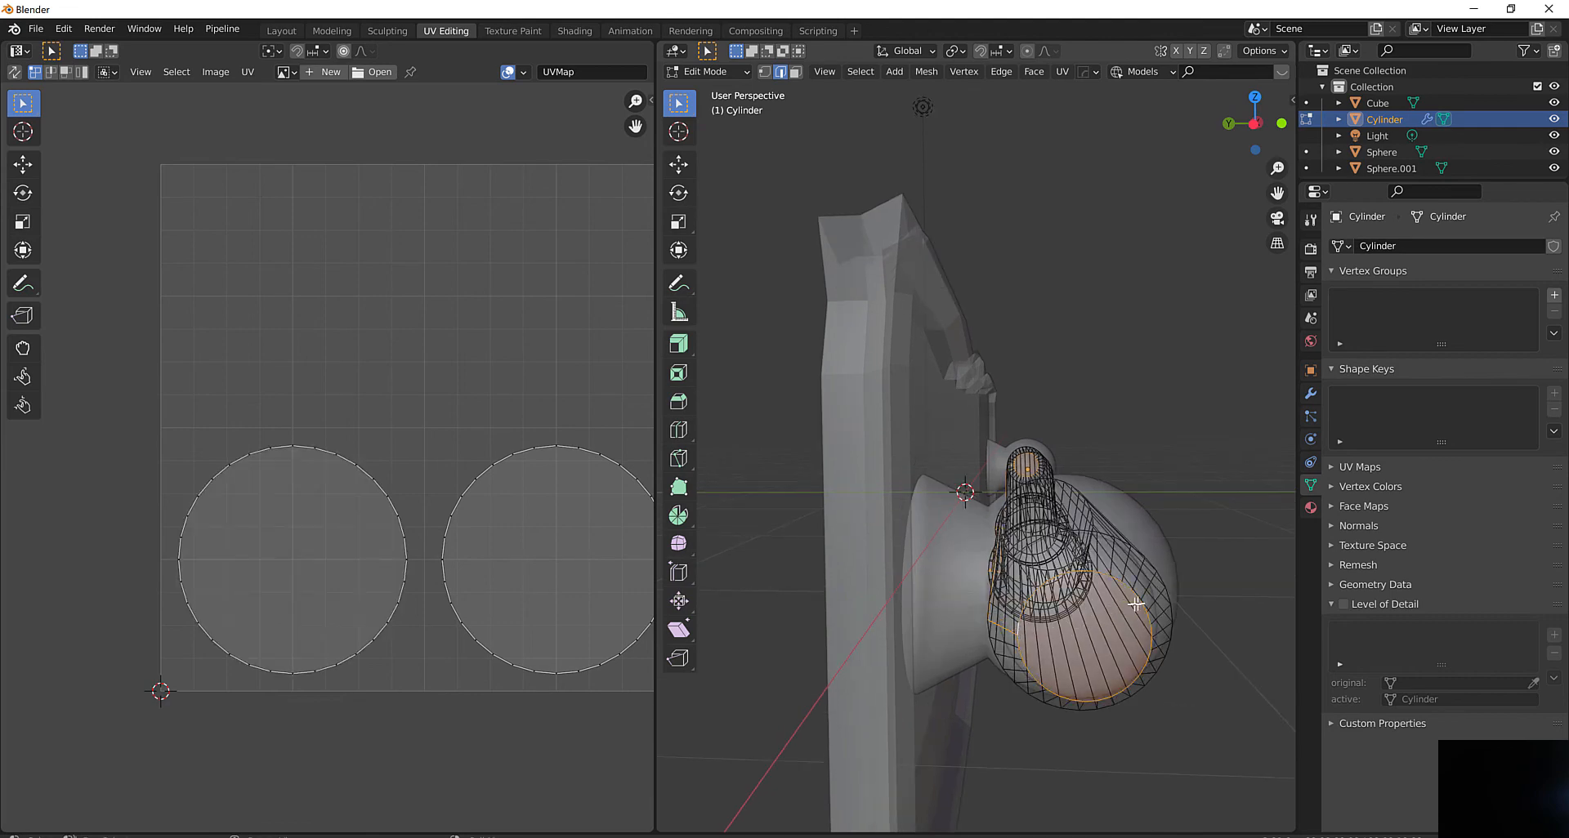
Add the ring edge loops on the collars at both ends of the thick middle grip to the selection
{"action": "middle_click_drag", "start_coordinate": [1135, 605], "coordinate": [1060, 572]}
{"action": "scroll", "coordinate": [1062, 574], "scroll_direction": "up", "scroll_amount": 3}
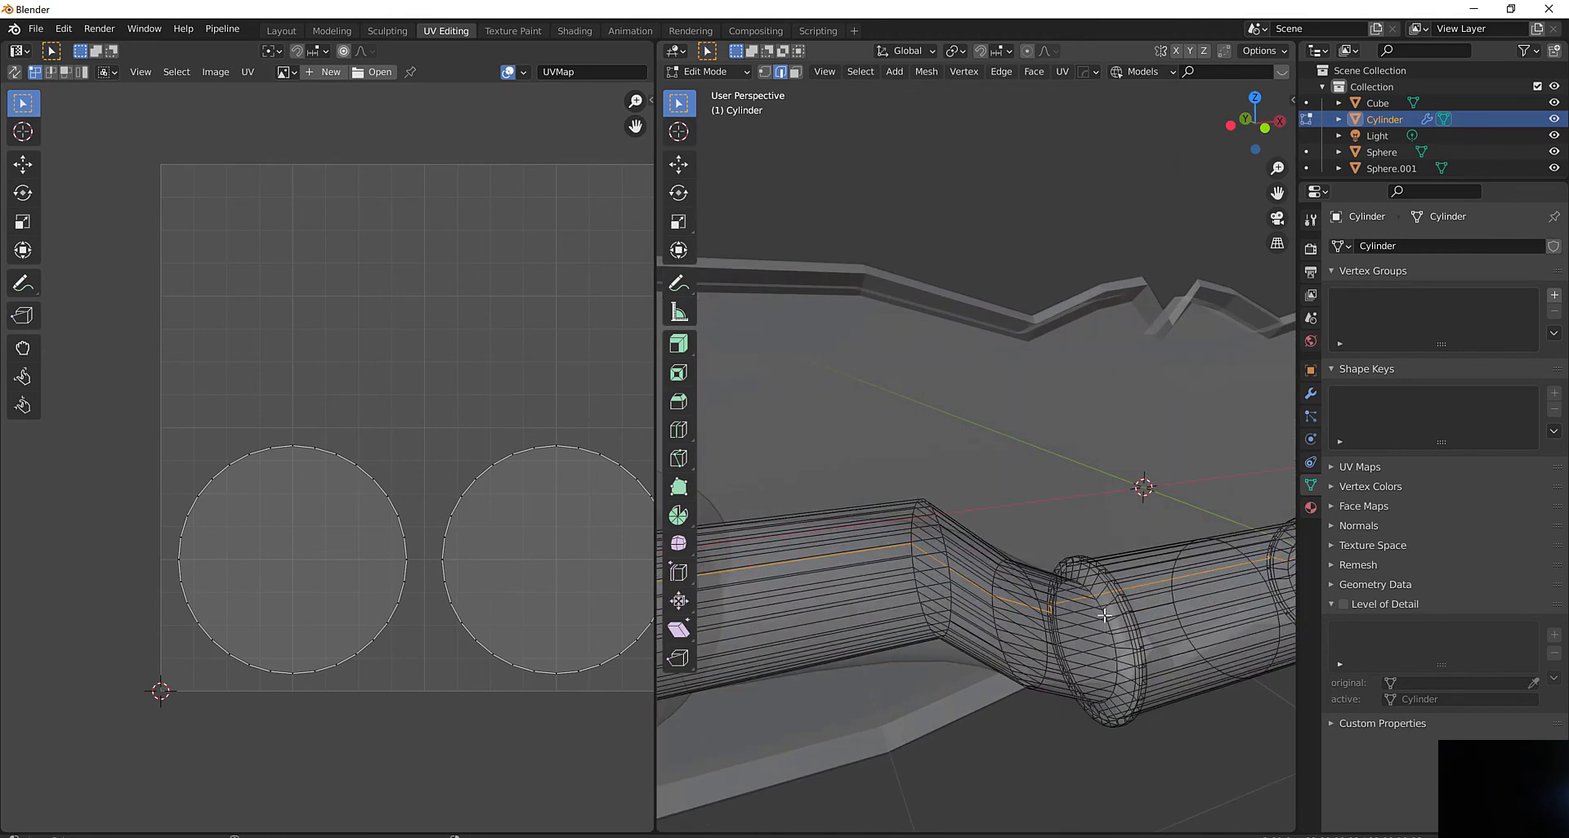
{"action": "mouse_move", "coordinate": [1175, 602]}
{"action": "middle_mouse_down"}
{"action": "mouse_move", "coordinate": [1047, 572]}
{"action": "mouse_move", "coordinate": [1151, 586]}
{"action": "middle_mouse_up"}
{"action": "scroll", "coordinate": [1054, 574], "scroll_direction": "up", "scroll_amount": 2}
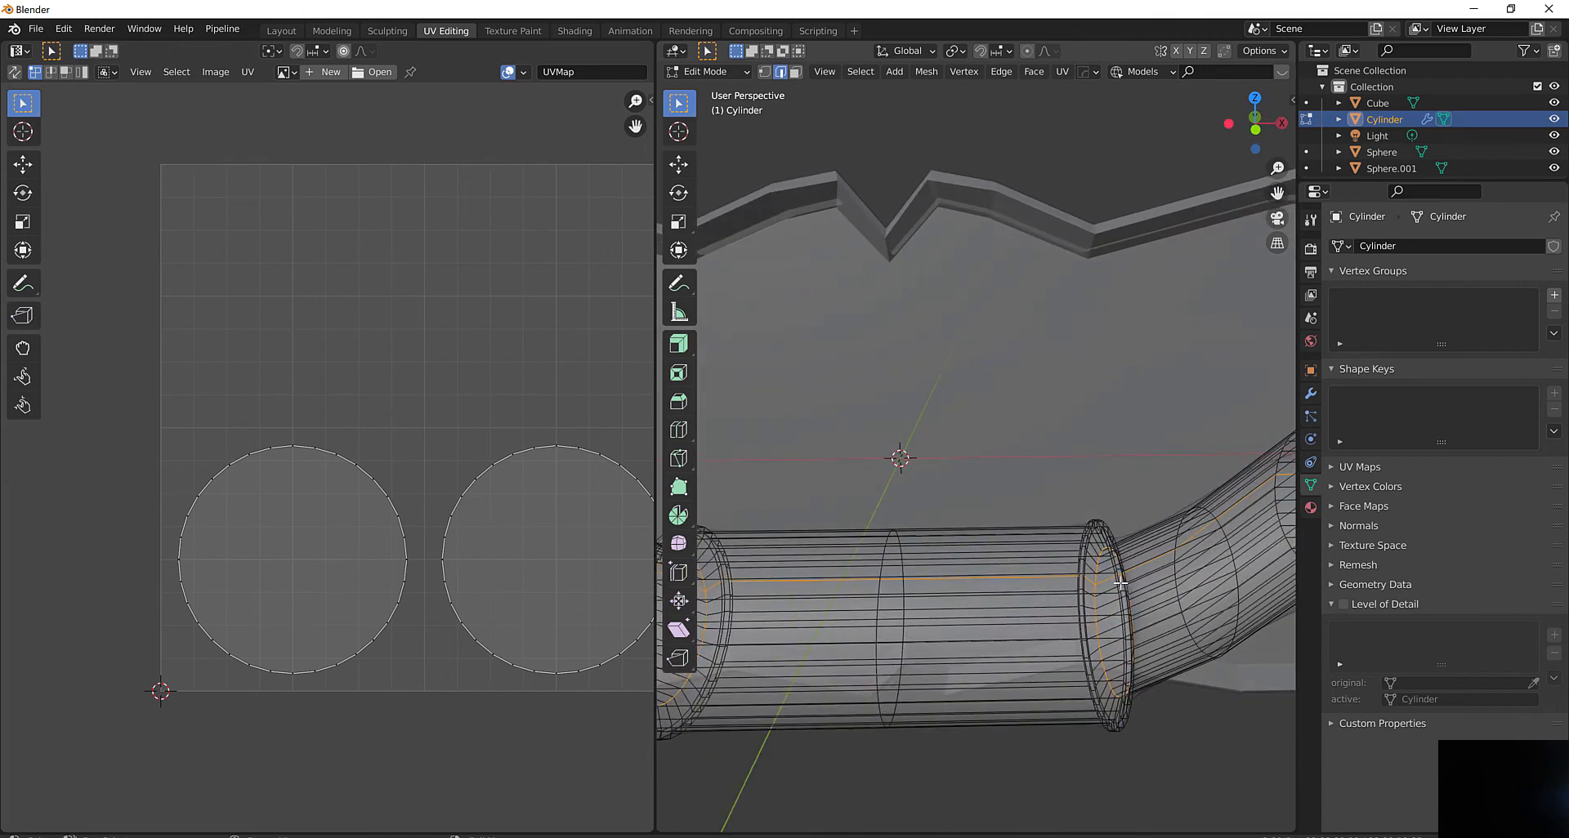
{"action": "left_click", "coordinate": [1116, 583], "text": "alt+shift"}
{"action": "middle_click_drag", "start_coordinate": [1022, 584], "coordinate": [1103, 572]}
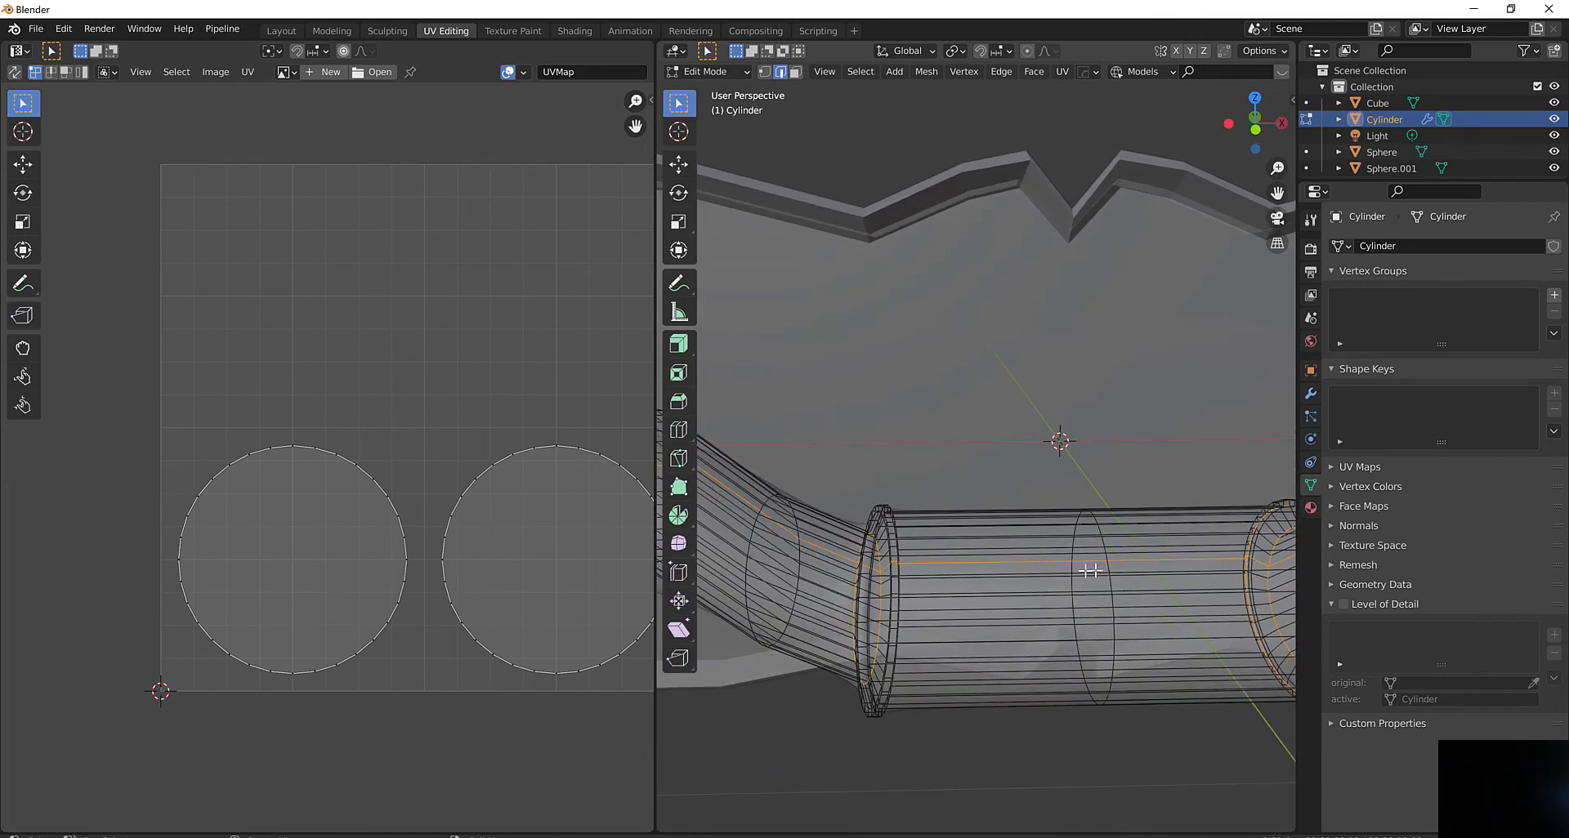
{"action": "middle_click_drag", "start_coordinate": [1003, 581], "coordinate": [893, 618]}
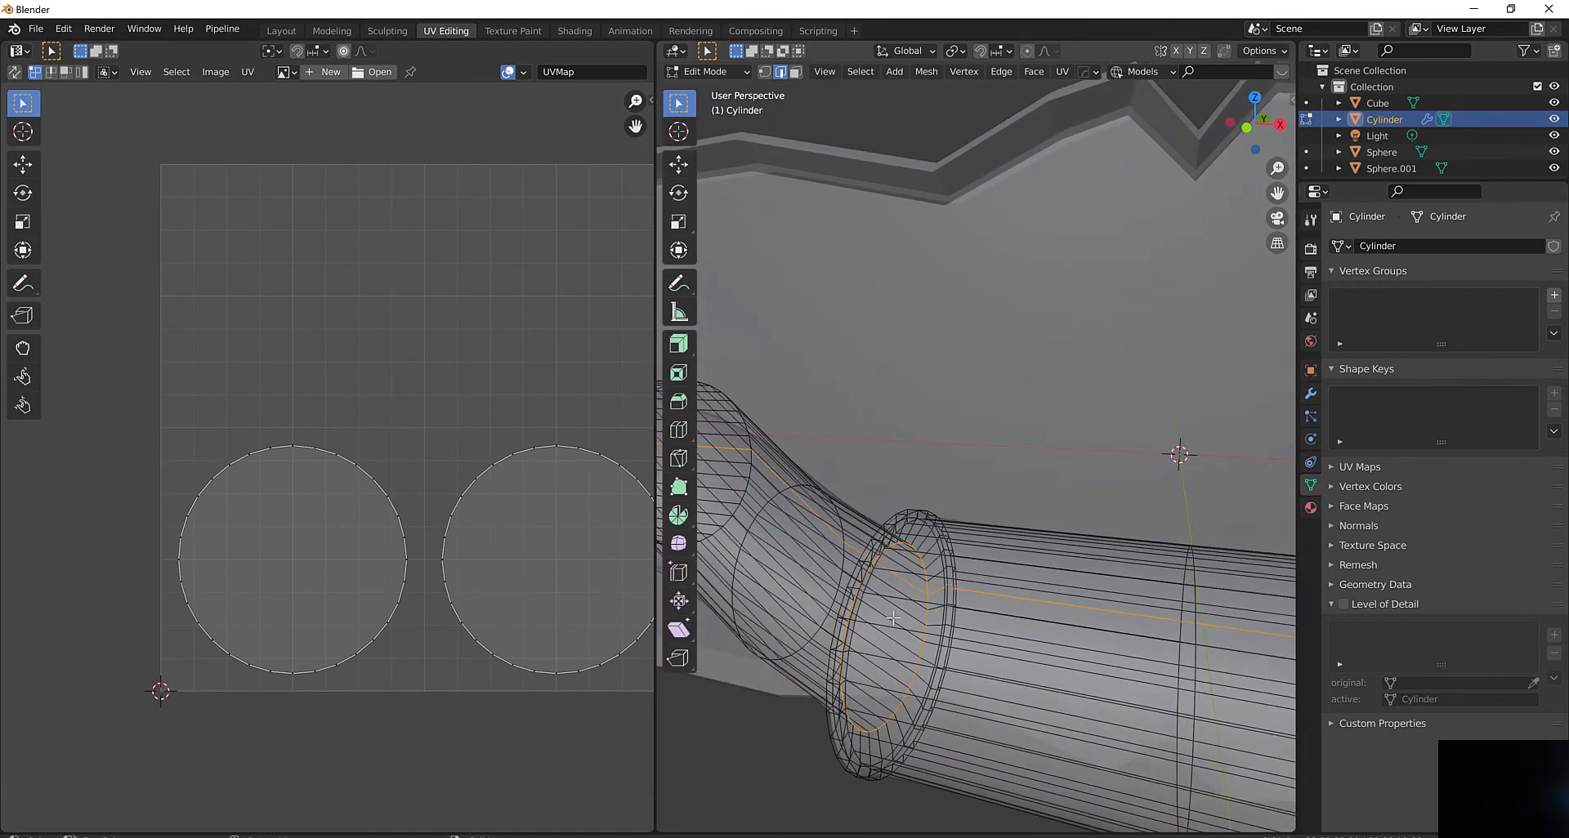
{"action": "left_click", "coordinate": [857, 610], "text": "alt+shift"}
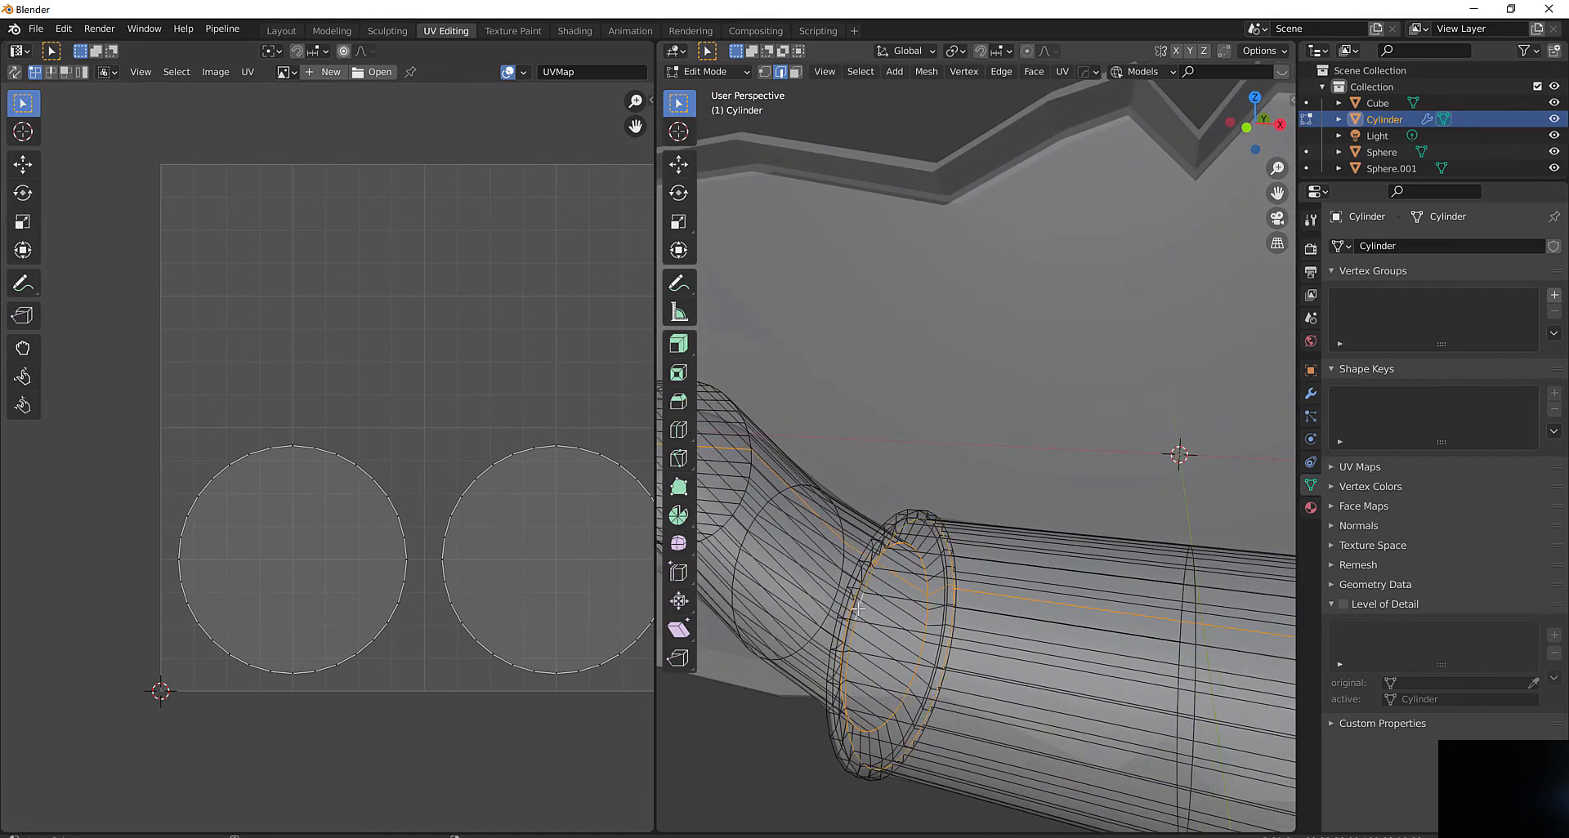
Mark the selected handle edges as seams and clear the selection
{"action": "scroll", "coordinate": [972, 610], "scroll_direction": "down", "scroll_amount": 3}
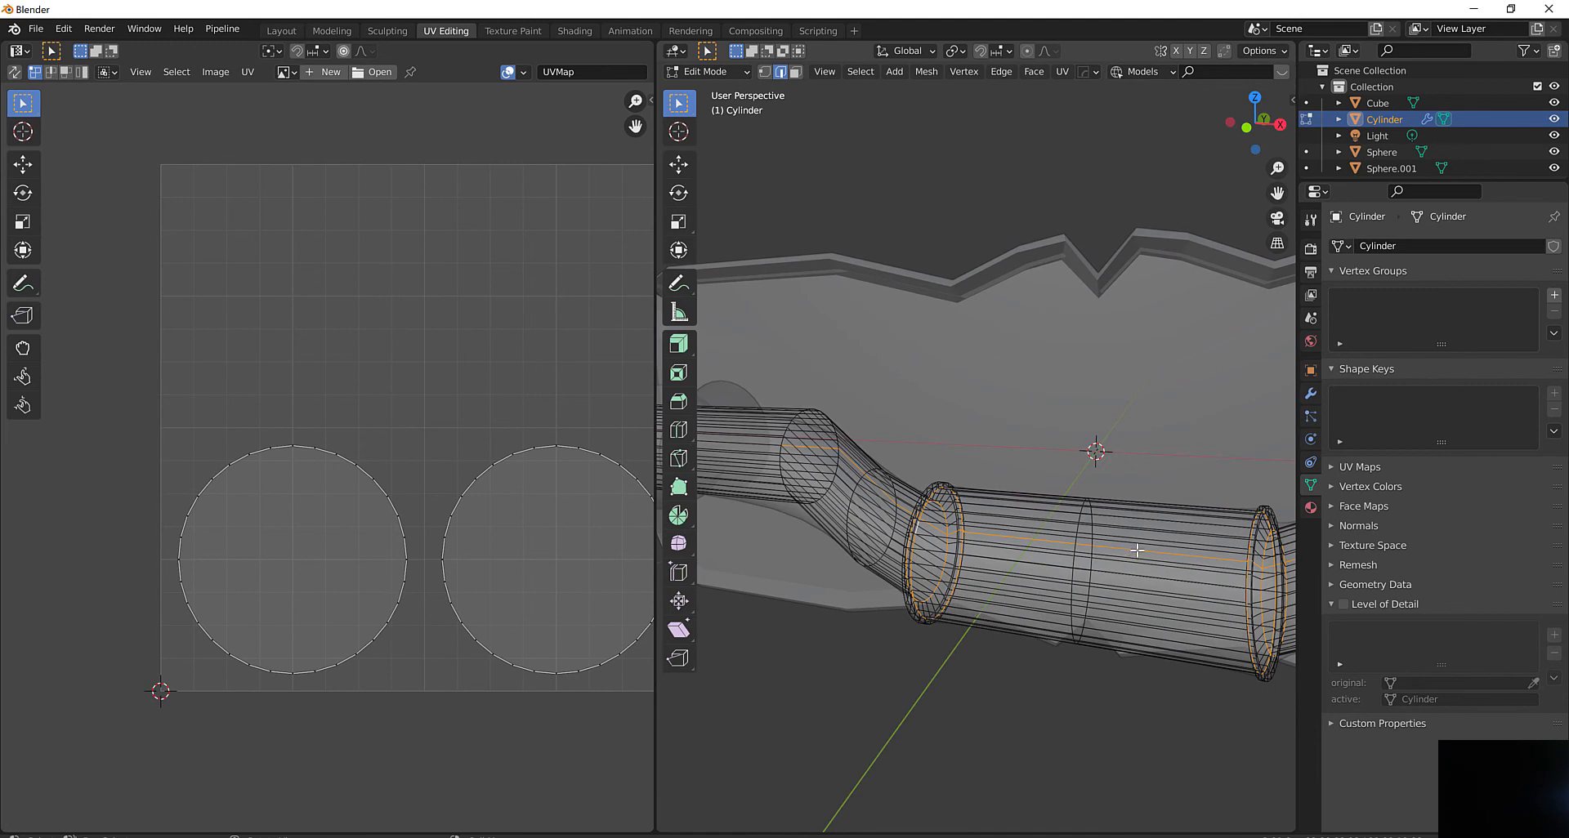
{"action": "right_click", "coordinate": [1135, 551]}
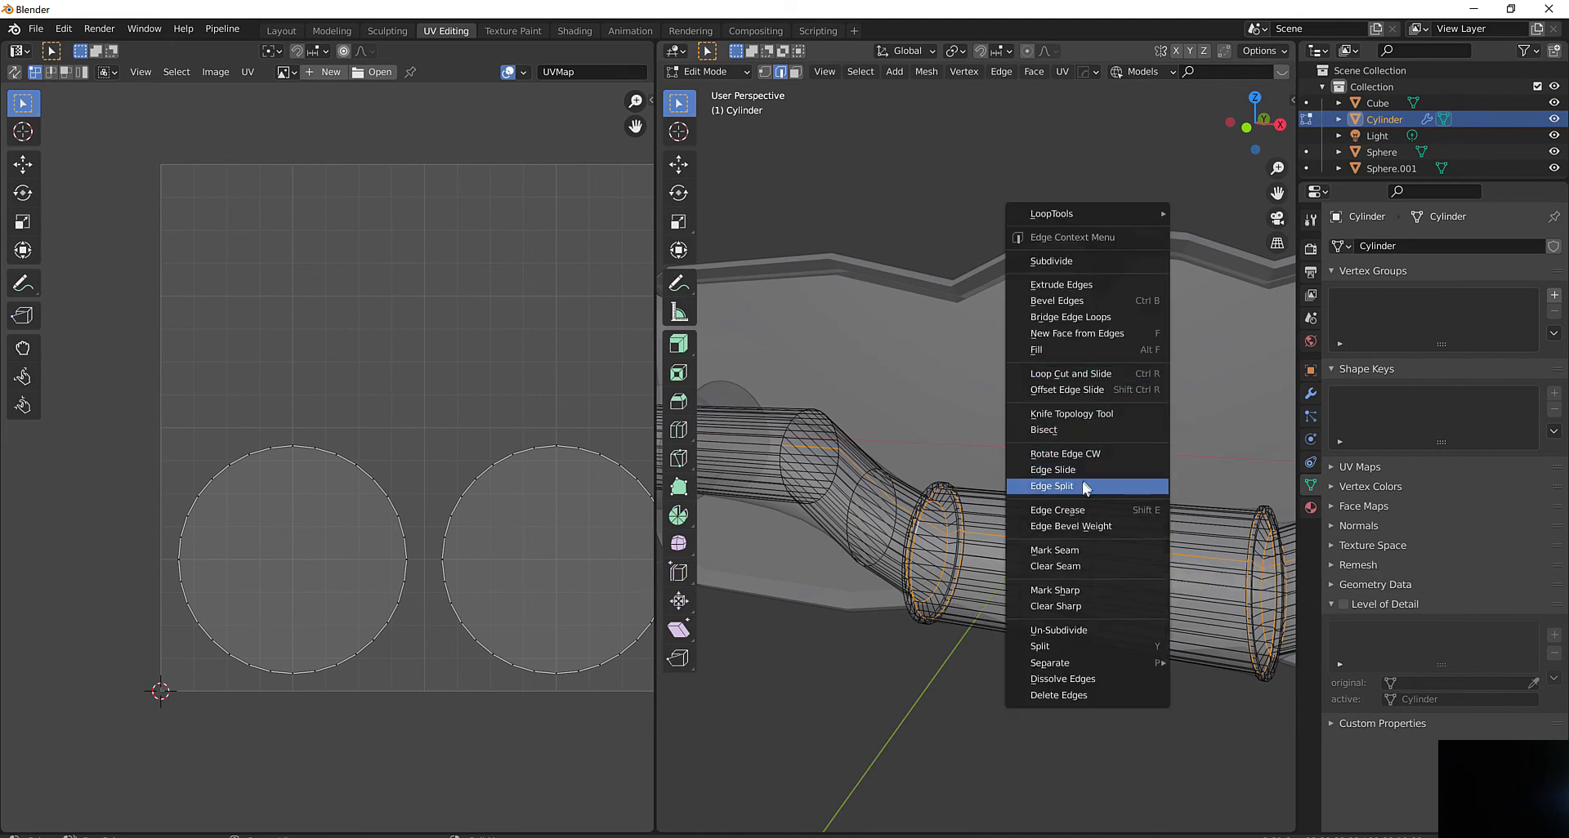
{"action": "left_click", "coordinate": [1072, 553]}
{"action": "key", "text": "alt+a"}
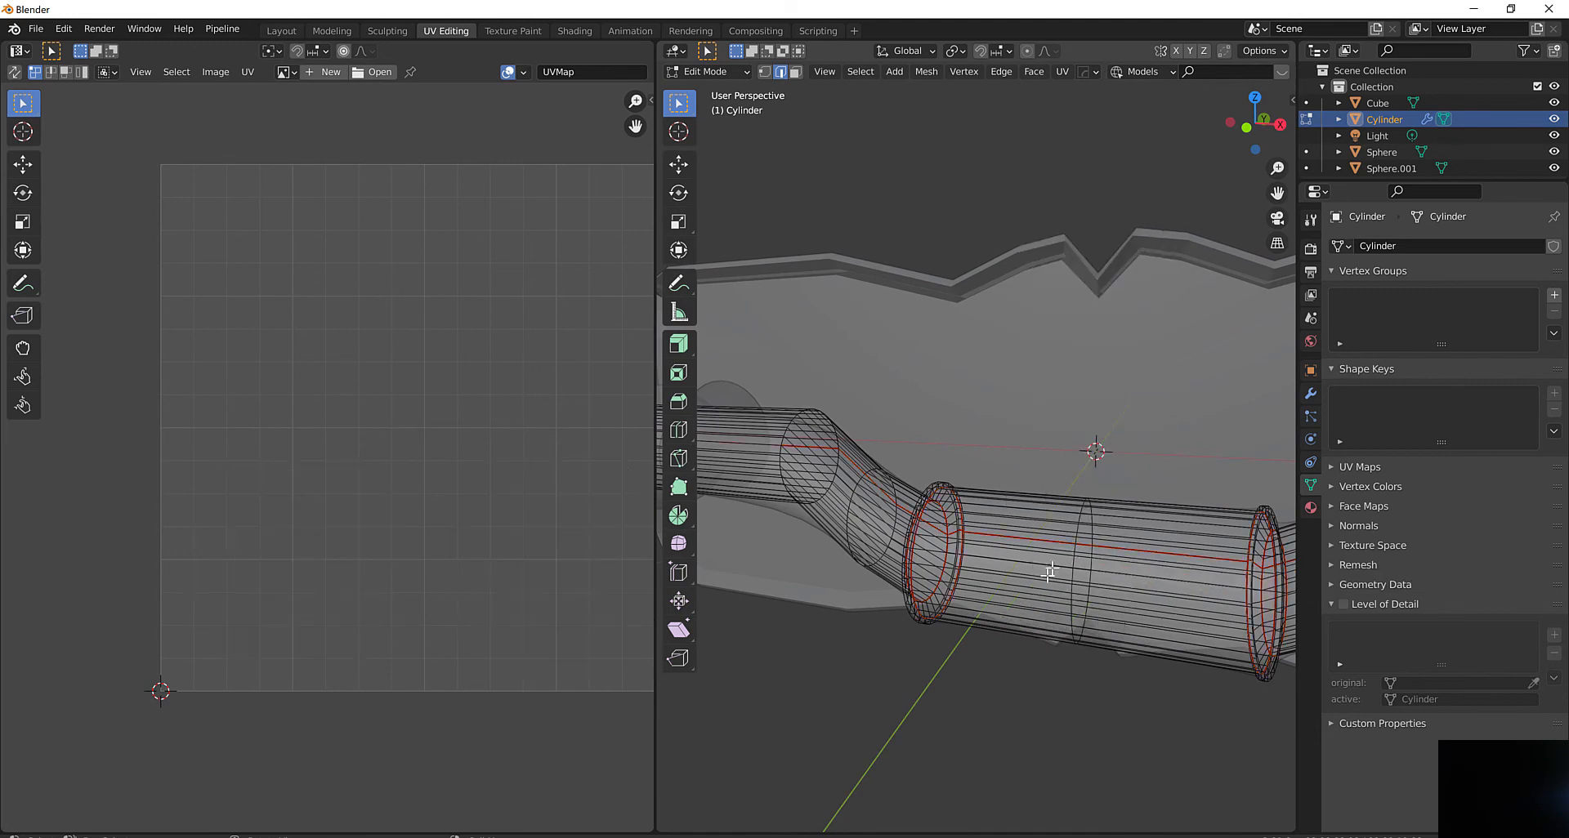
Select all faces of the handle cylinder in face mode and unwrap them along the marked seams
{"action": "scroll", "coordinate": [1050, 570], "scroll_direction": "down", "scroll_amount": 4}
{"action": "middle_click_drag", "start_coordinate": [1060, 550], "coordinate": [1061, 607]}
{"action": "scroll", "coordinate": [1061, 608], "scroll_direction": "down", "scroll_amount": 2}
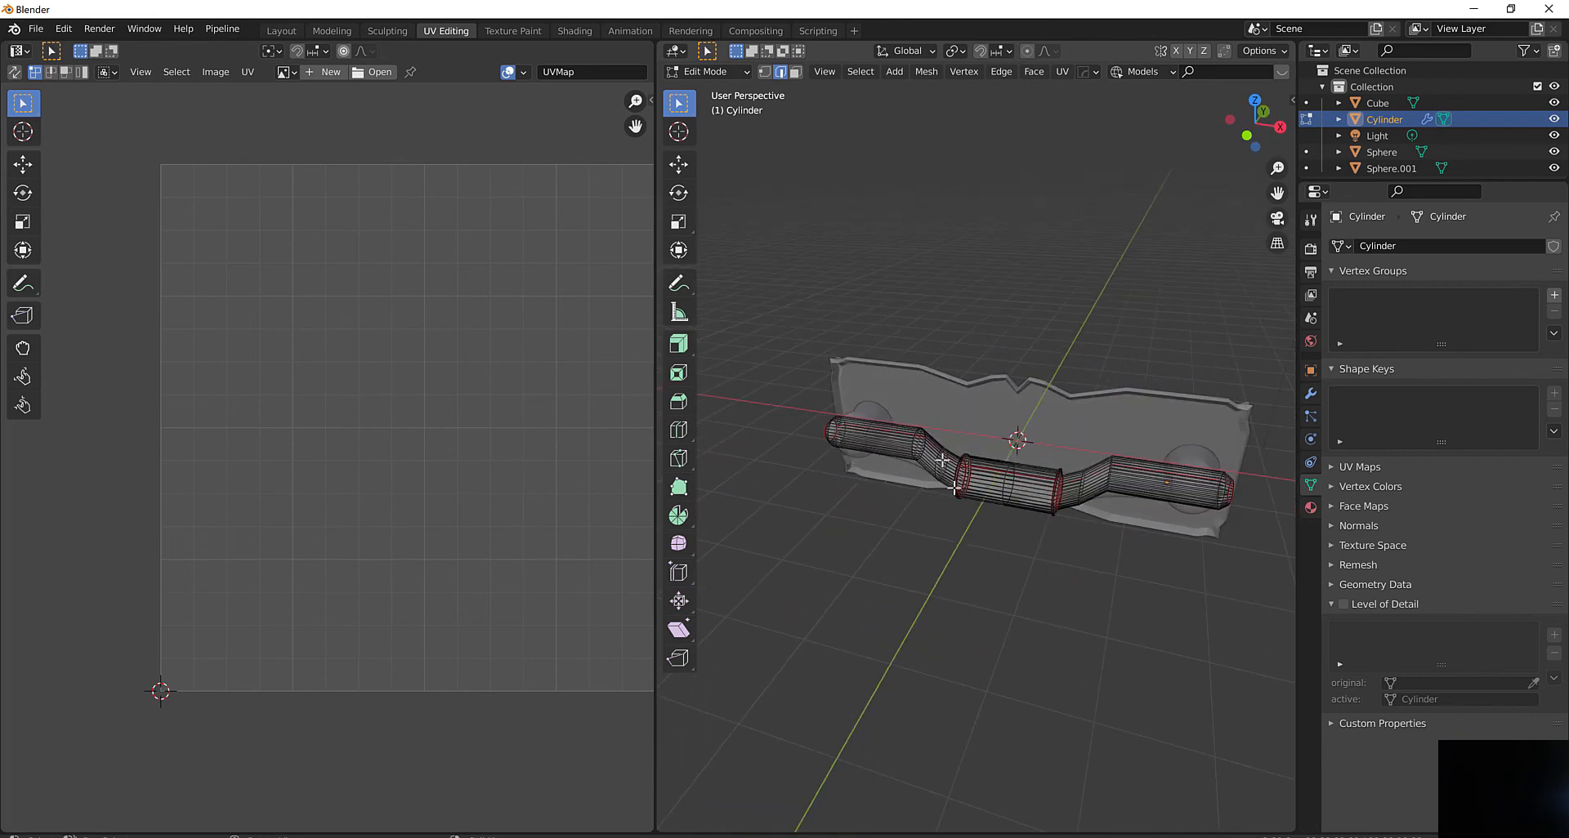
{"action": "left_click", "coordinate": [795, 72]}
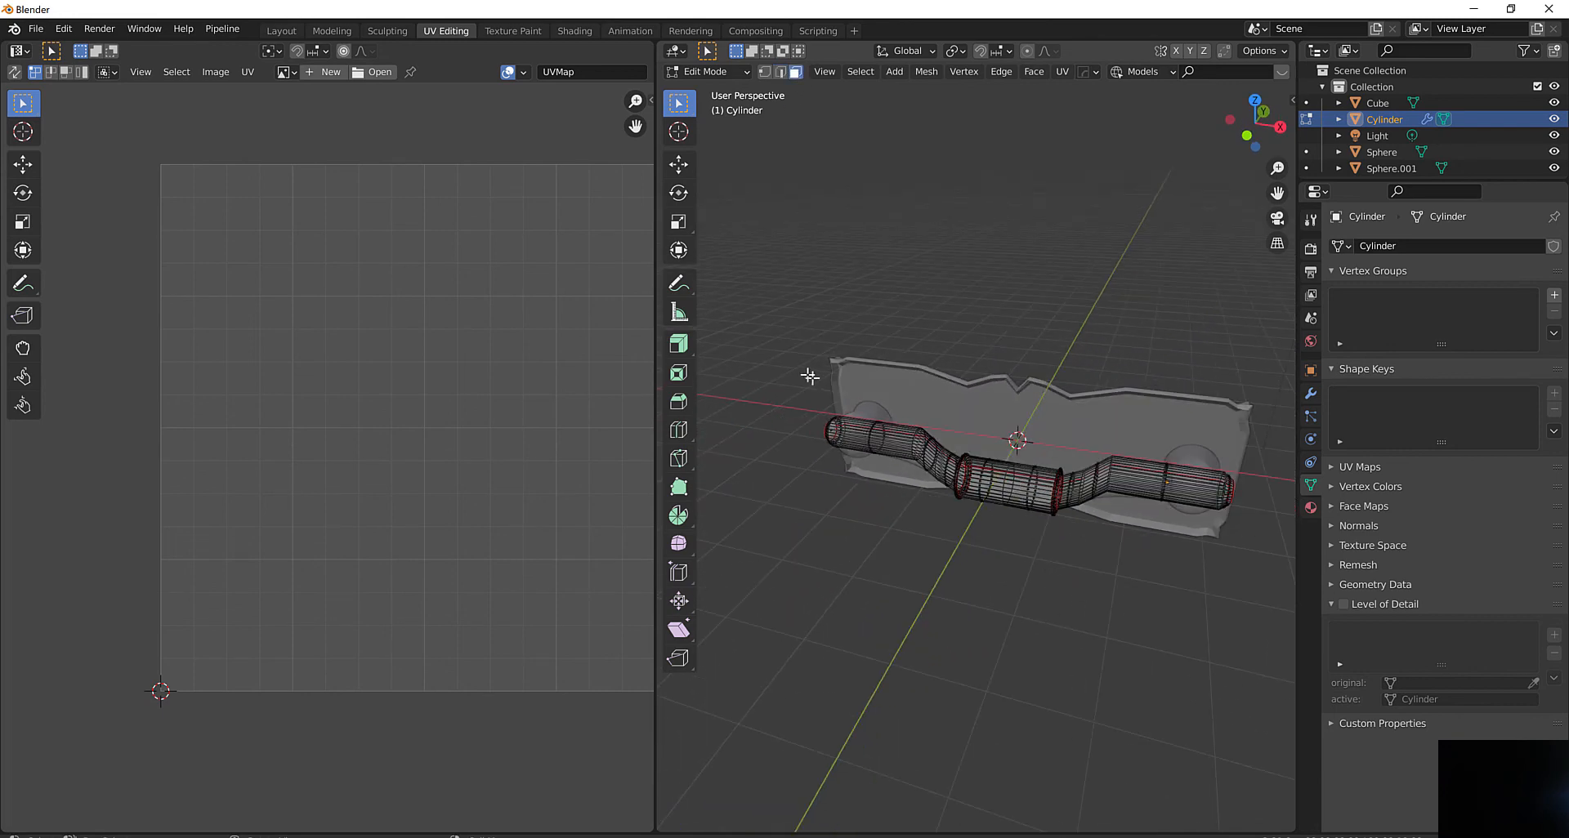
{"action": "left_click_drag", "start_coordinate": [810, 376], "coordinate": [1310, 585]}
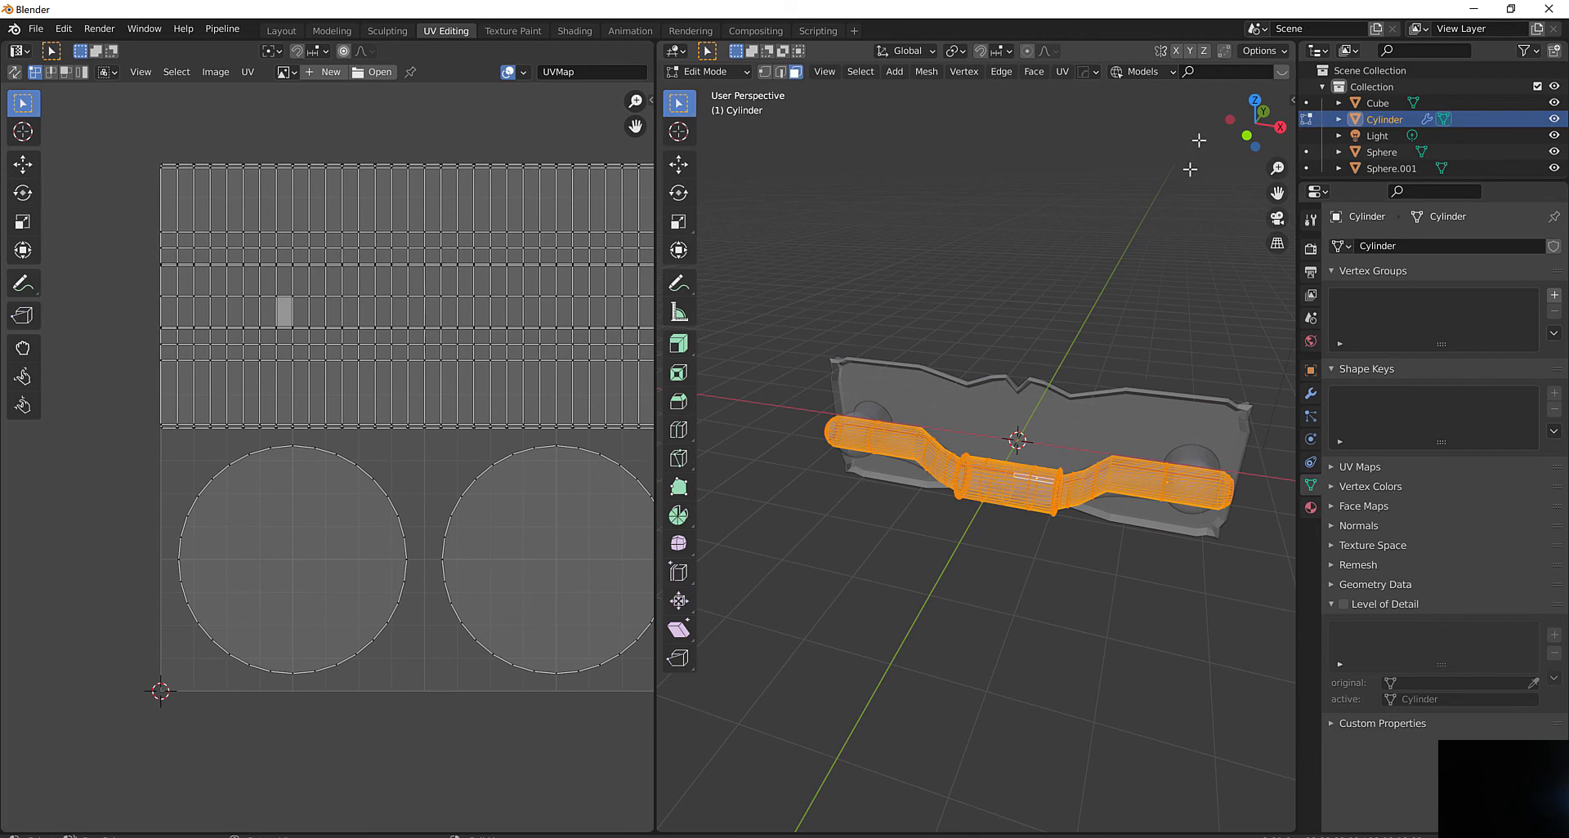
{"action": "middle_click_drag", "start_coordinate": [1206, 70], "coordinate": [1066, 68]}
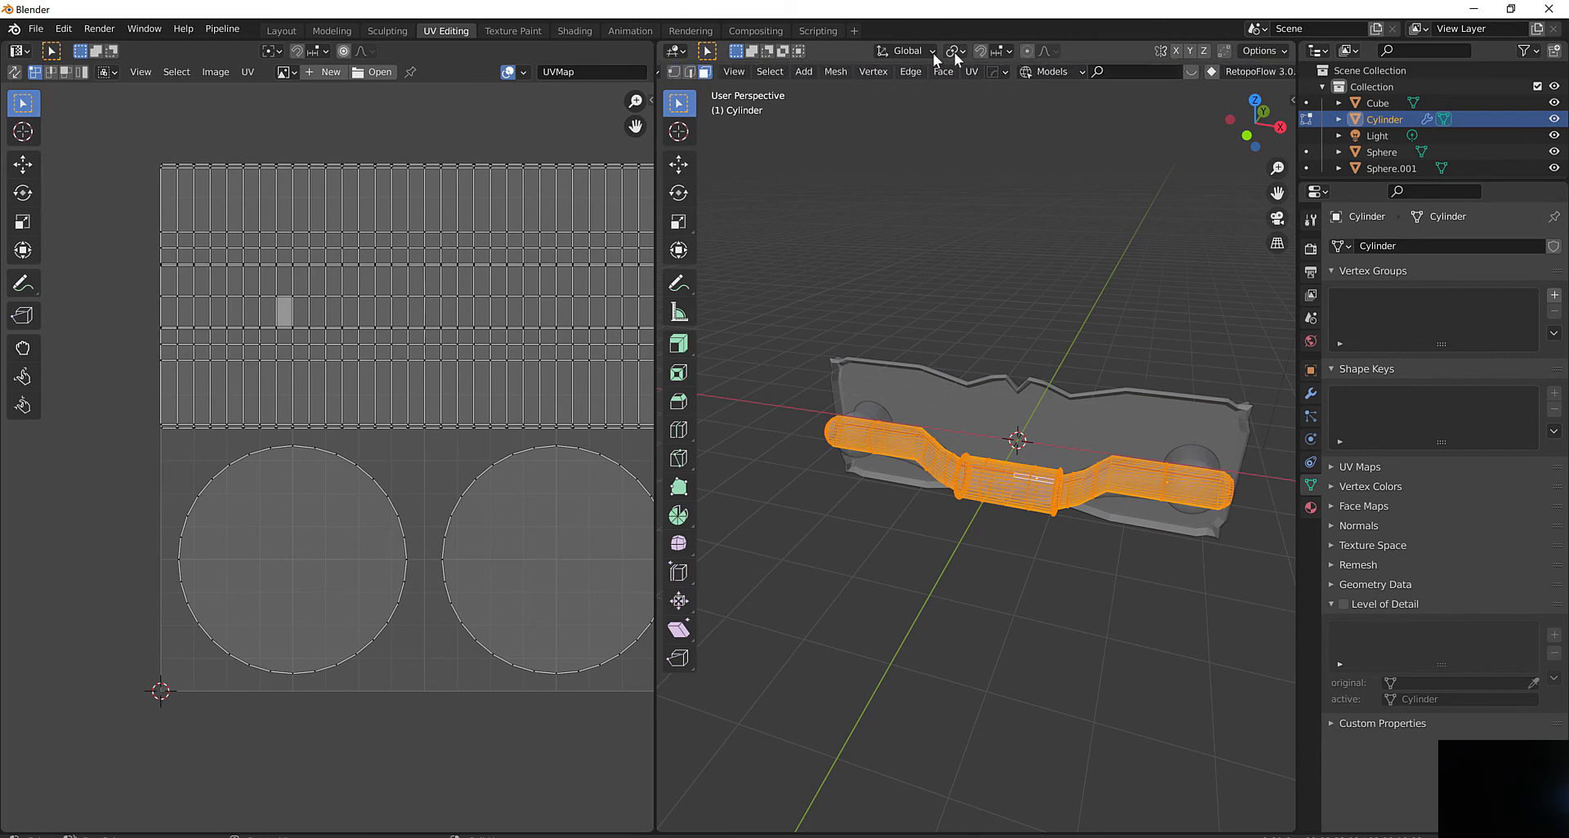
{"action": "left_click", "coordinate": [972, 71]}
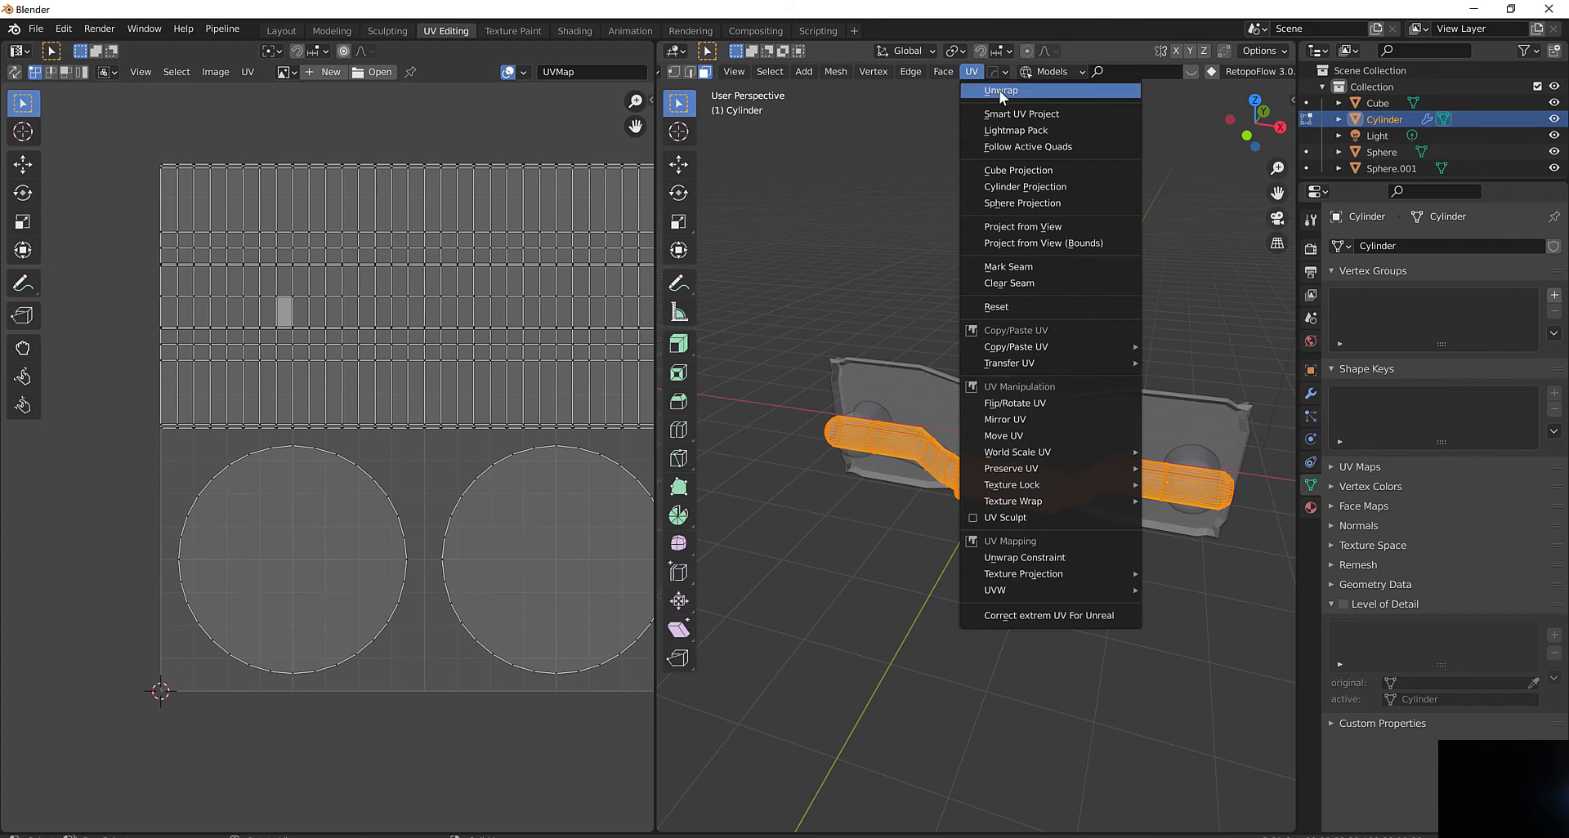
{"action": "left_click", "coordinate": [1001, 91]}
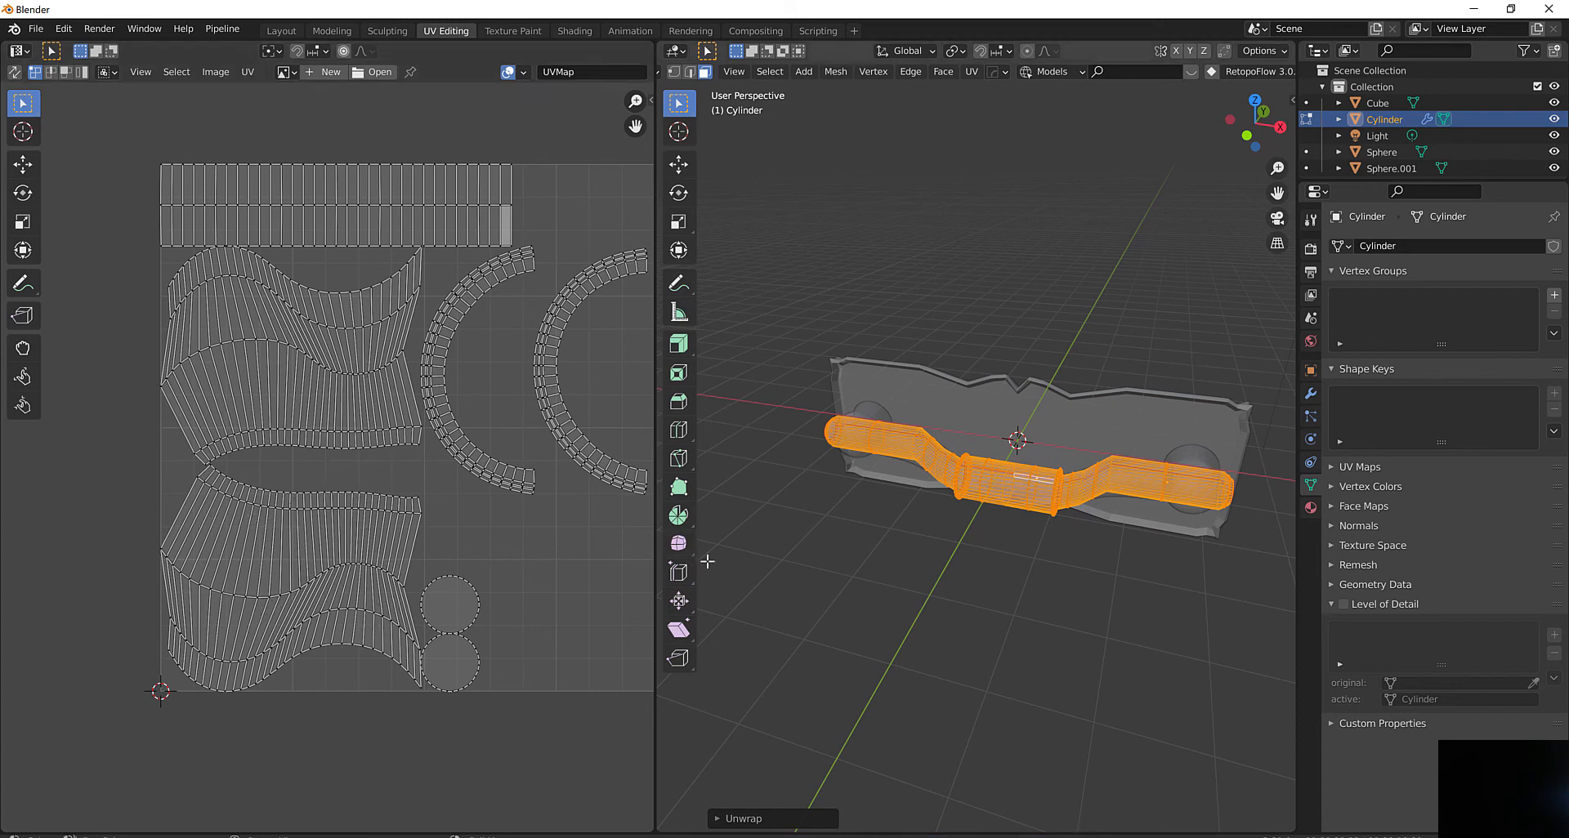
Return the handle cylinder to Object Mode and apply its scale
{"action": "scroll", "coordinate": [1013, 561], "scroll_direction": "up", "scroll_amount": 2}
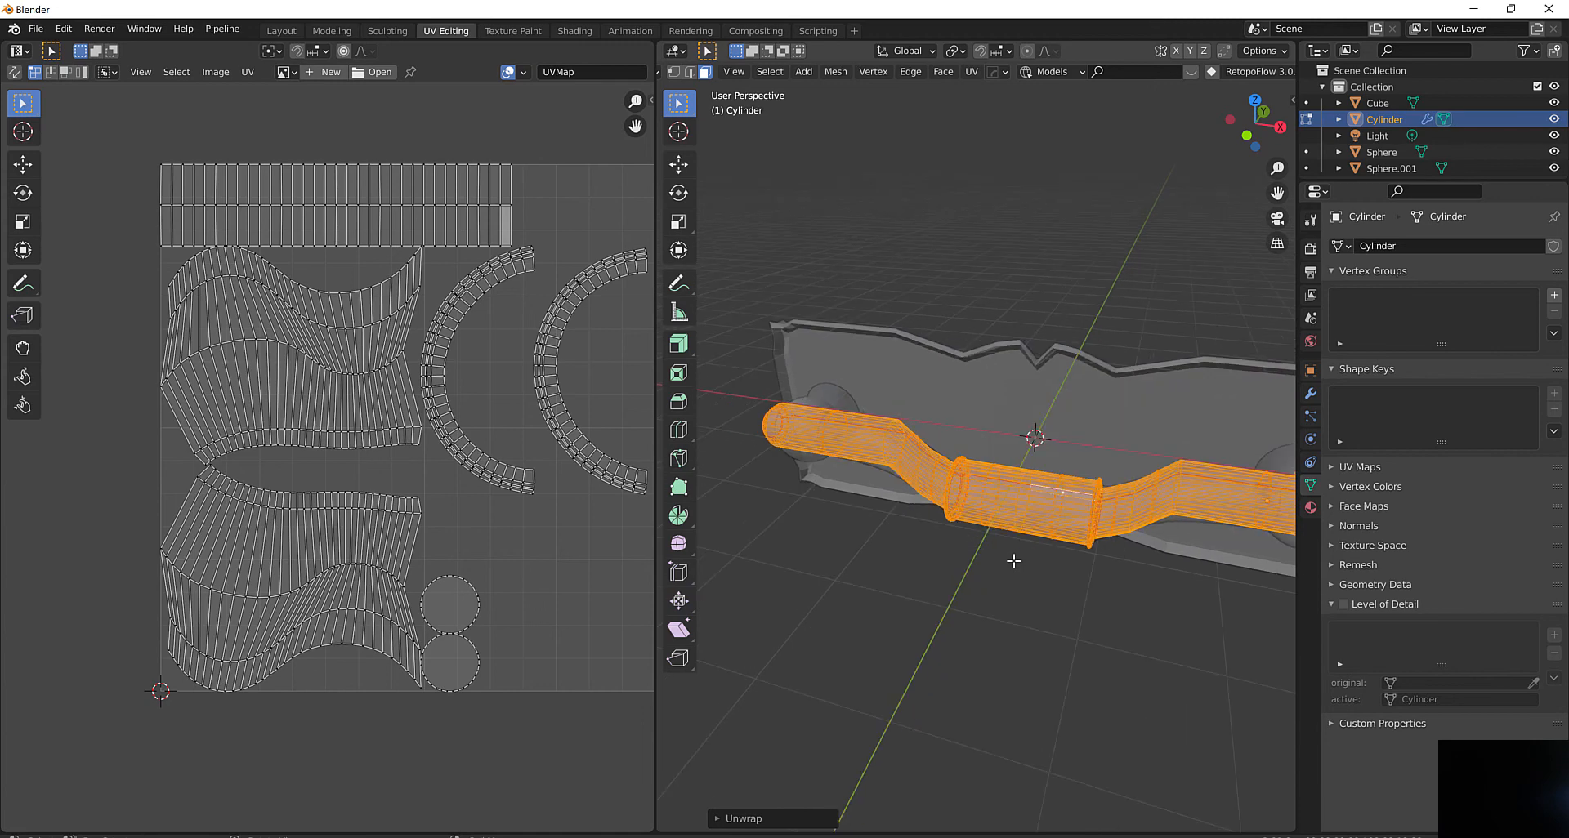
{"action": "scroll", "coordinate": [738, 71], "scroll_direction": "up", "scroll_amount": 2}
{"action": "left_click", "coordinate": [740, 71]}
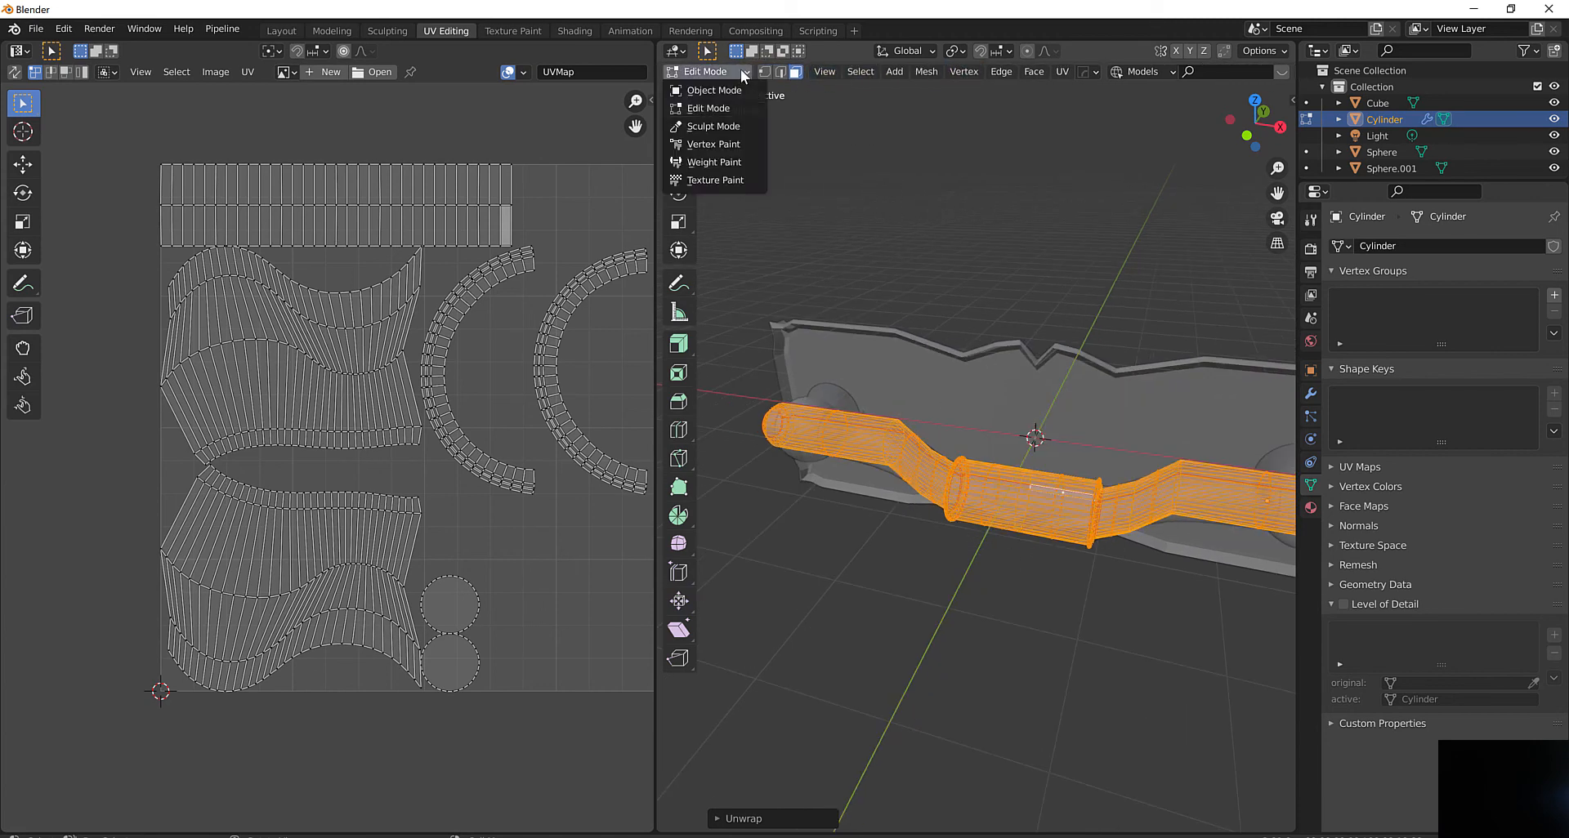
{"action": "left_click", "coordinate": [732, 90]}
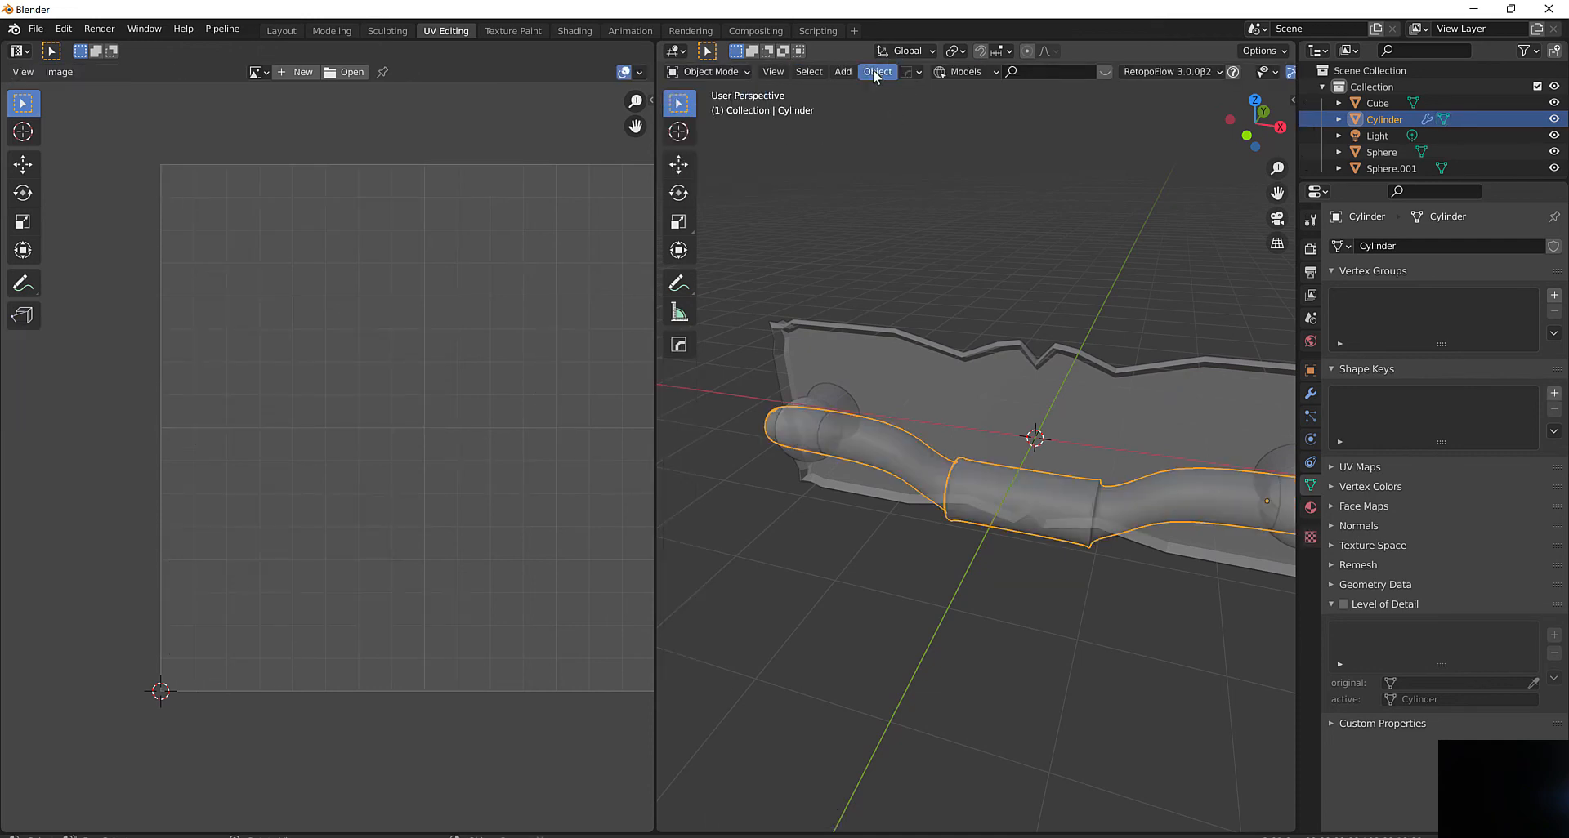
{"action": "left_click", "coordinate": [876, 72]}
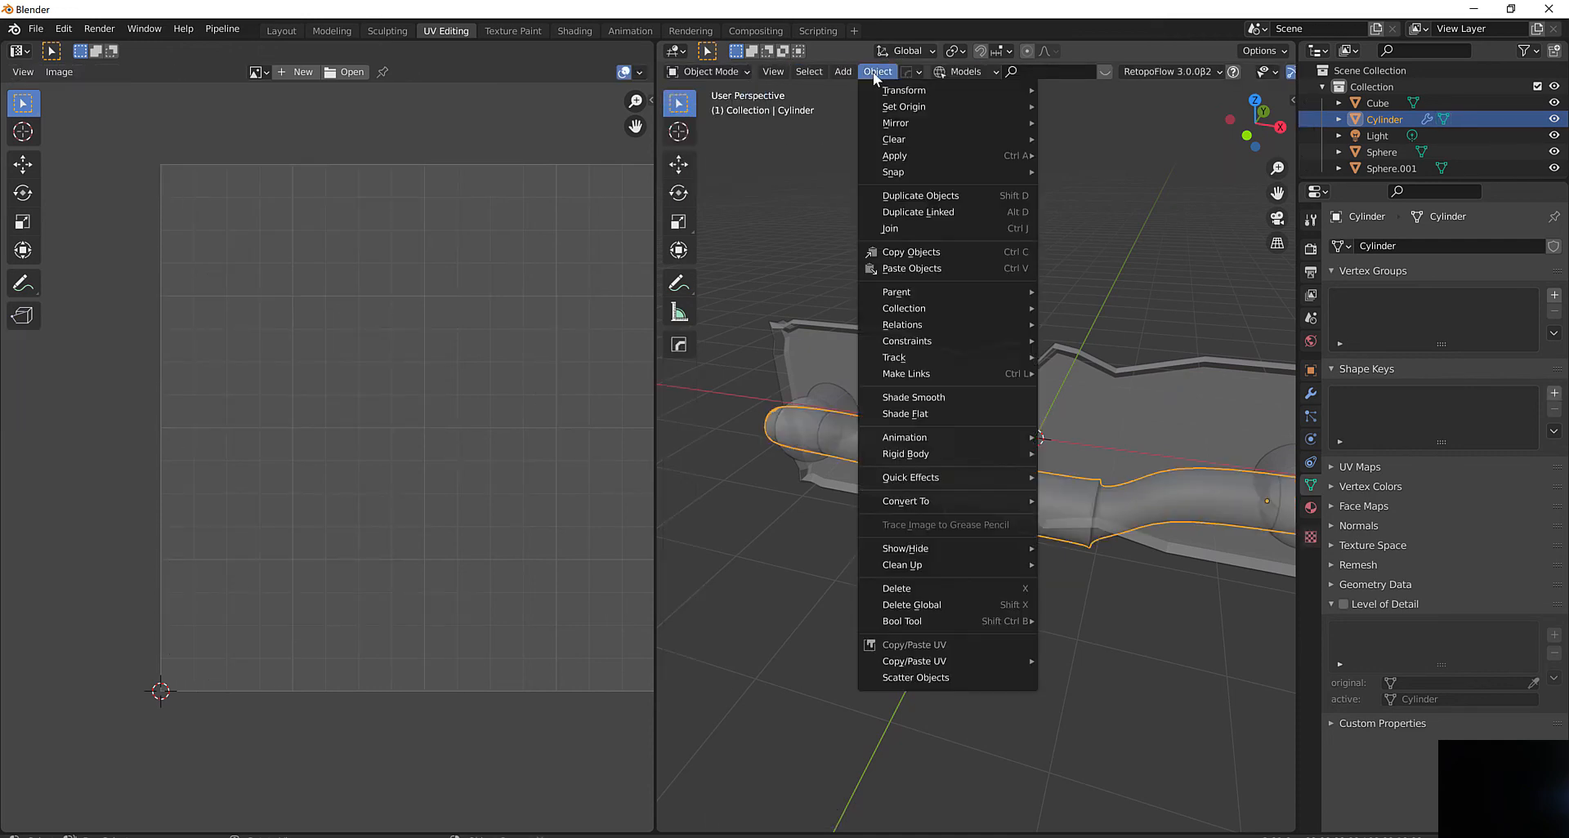
{"action": "mouse_move", "coordinate": [895, 157]}
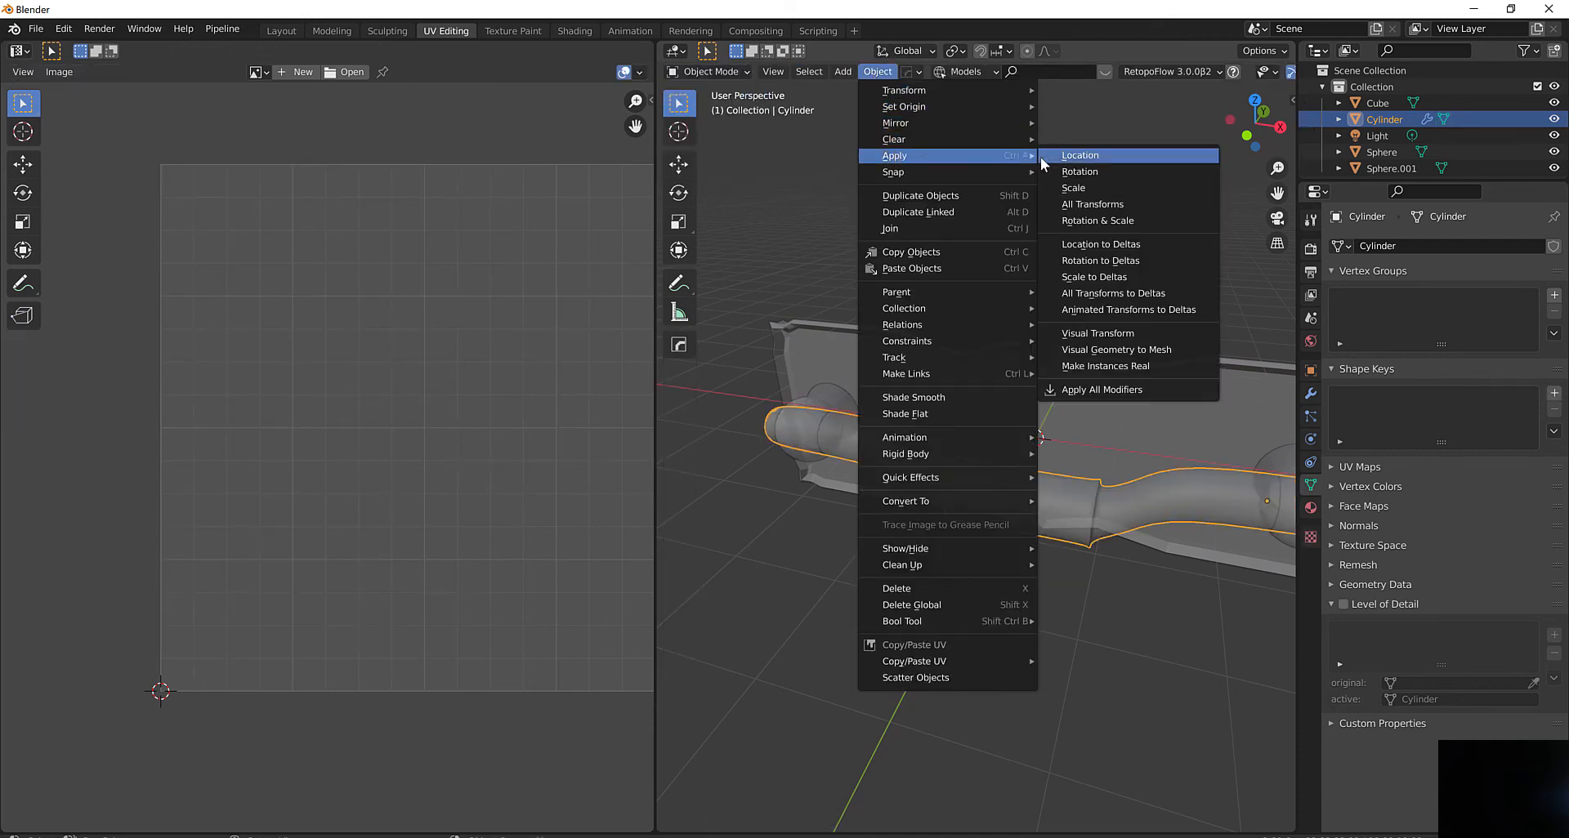
{"action": "left_click", "coordinate": [1077, 189]}
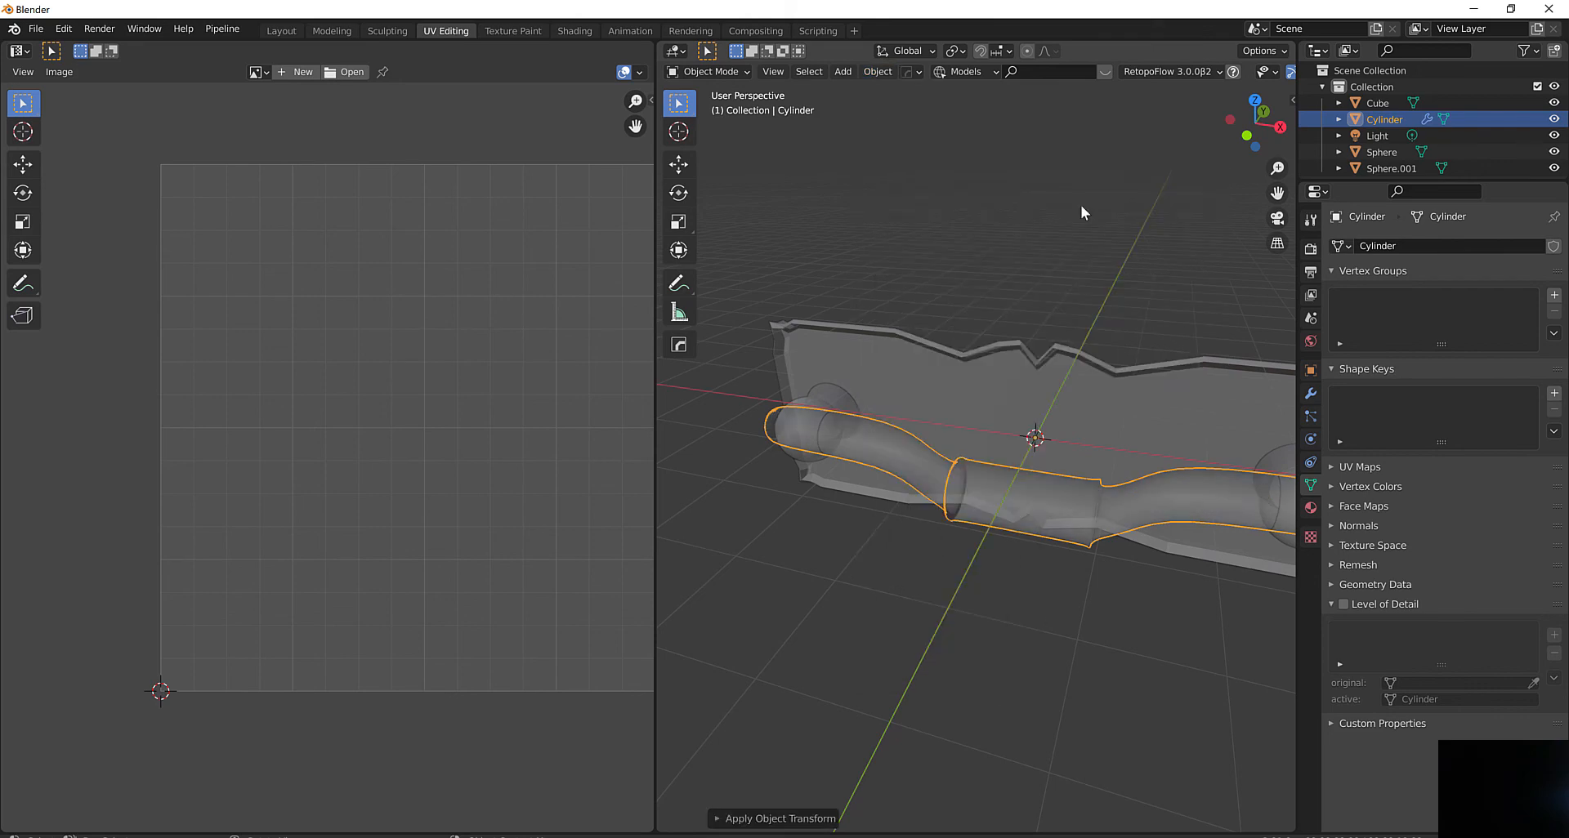
Reopen the handle cylinder in Edit Mode and unwrap it again with the applied scale
{"action": "left_click", "coordinate": [727, 71]}
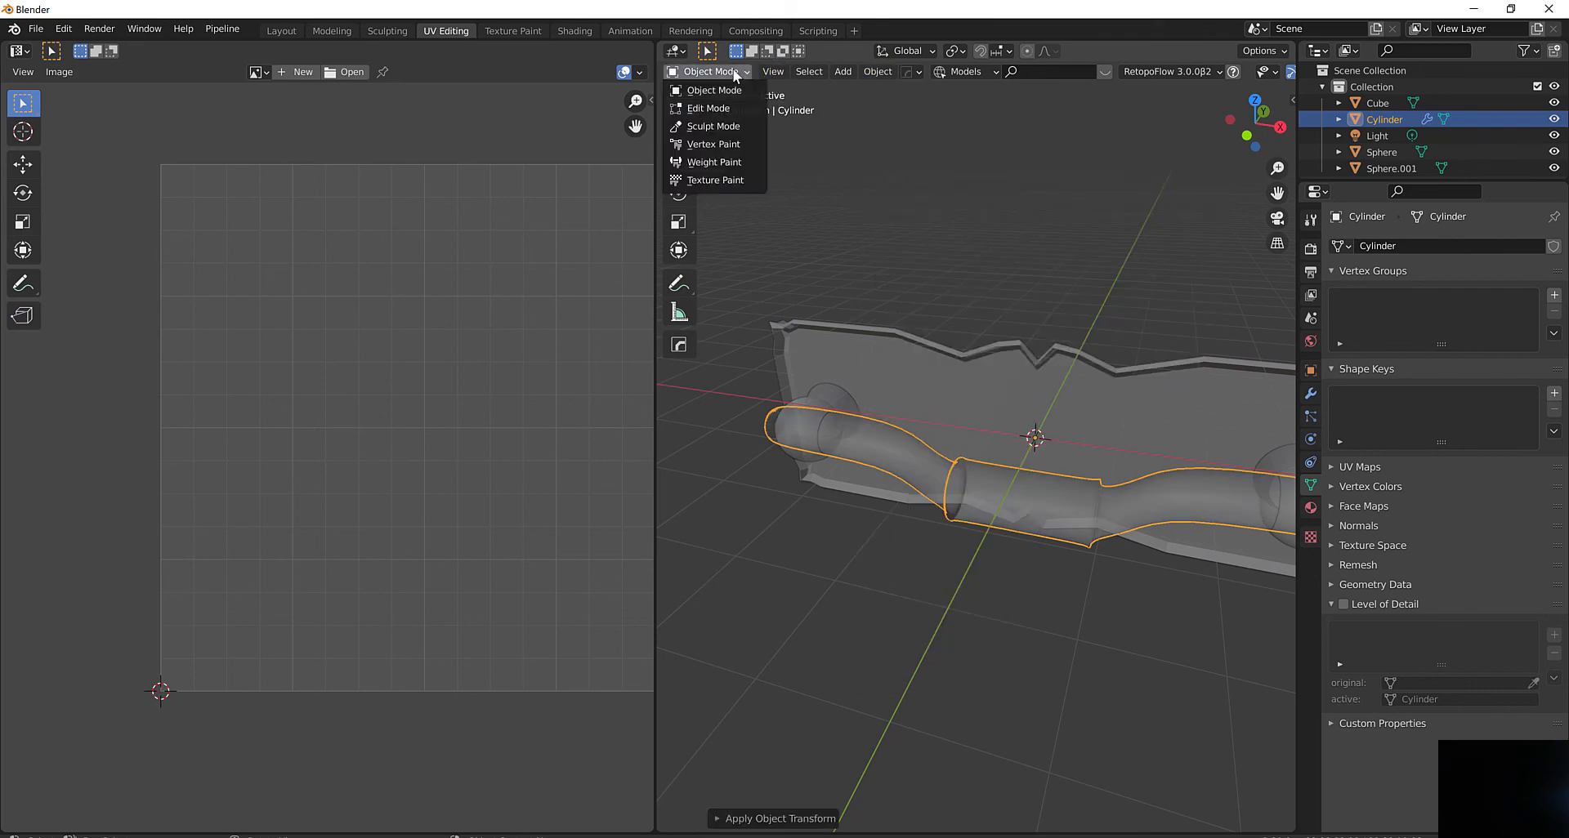
{"action": "left_click", "coordinate": [719, 110]}
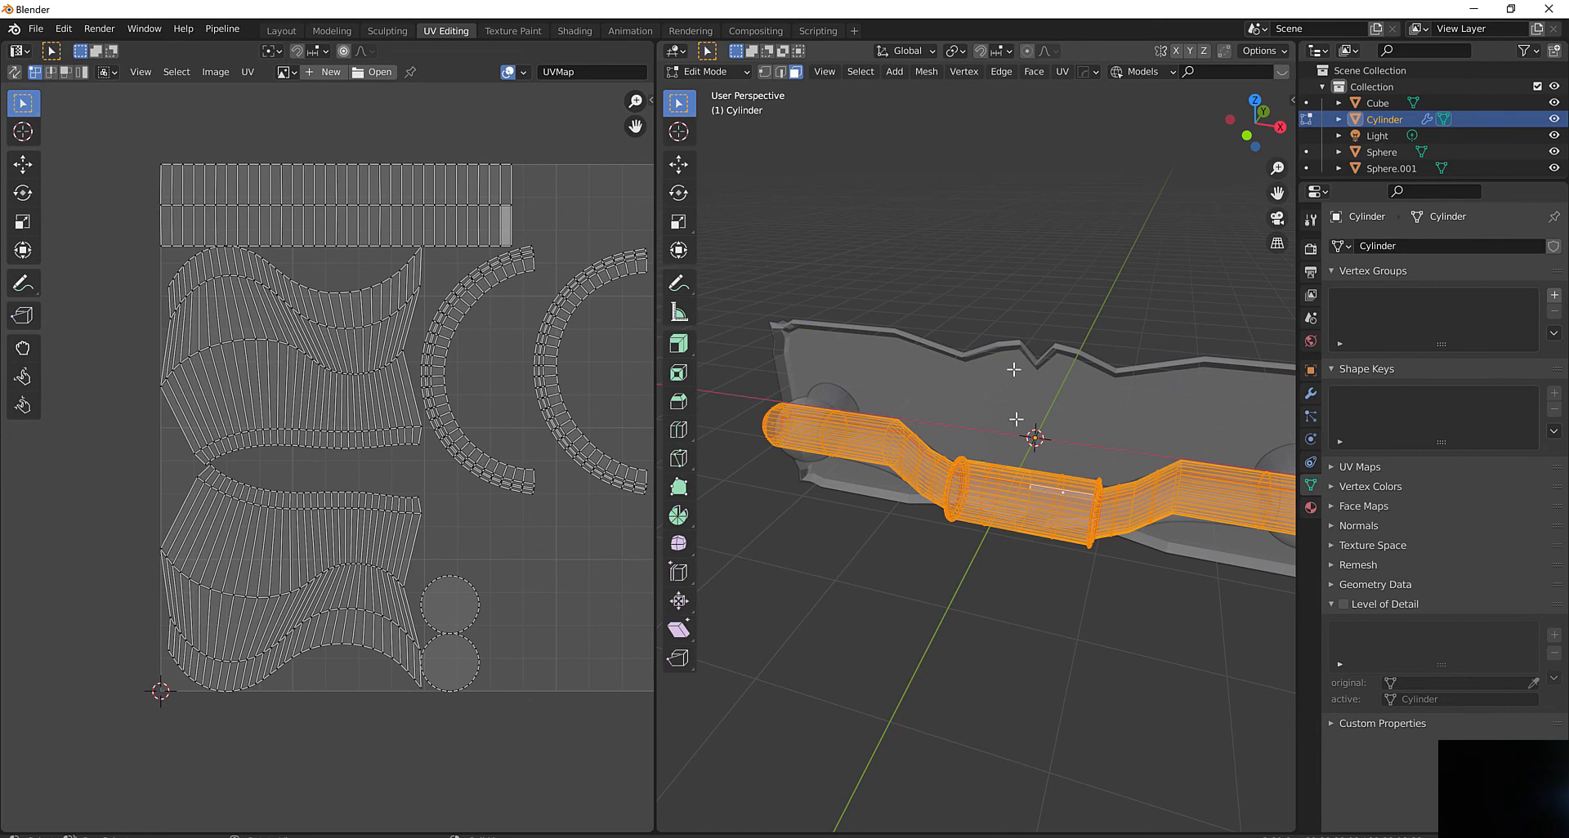
{"action": "left_click", "coordinate": [1062, 72]}
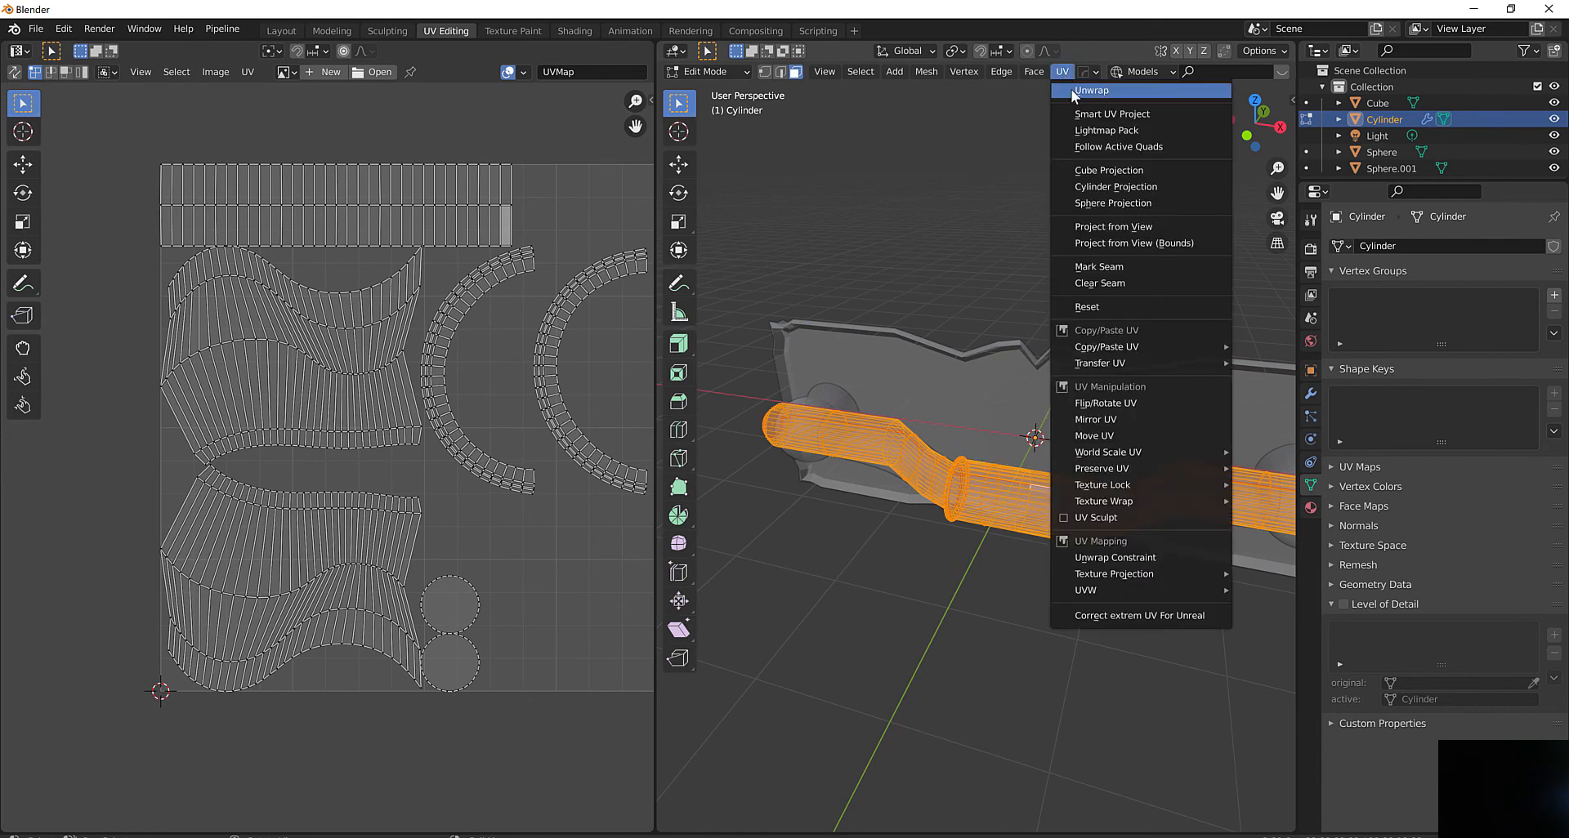
{"action": "left_click", "coordinate": [1070, 89]}
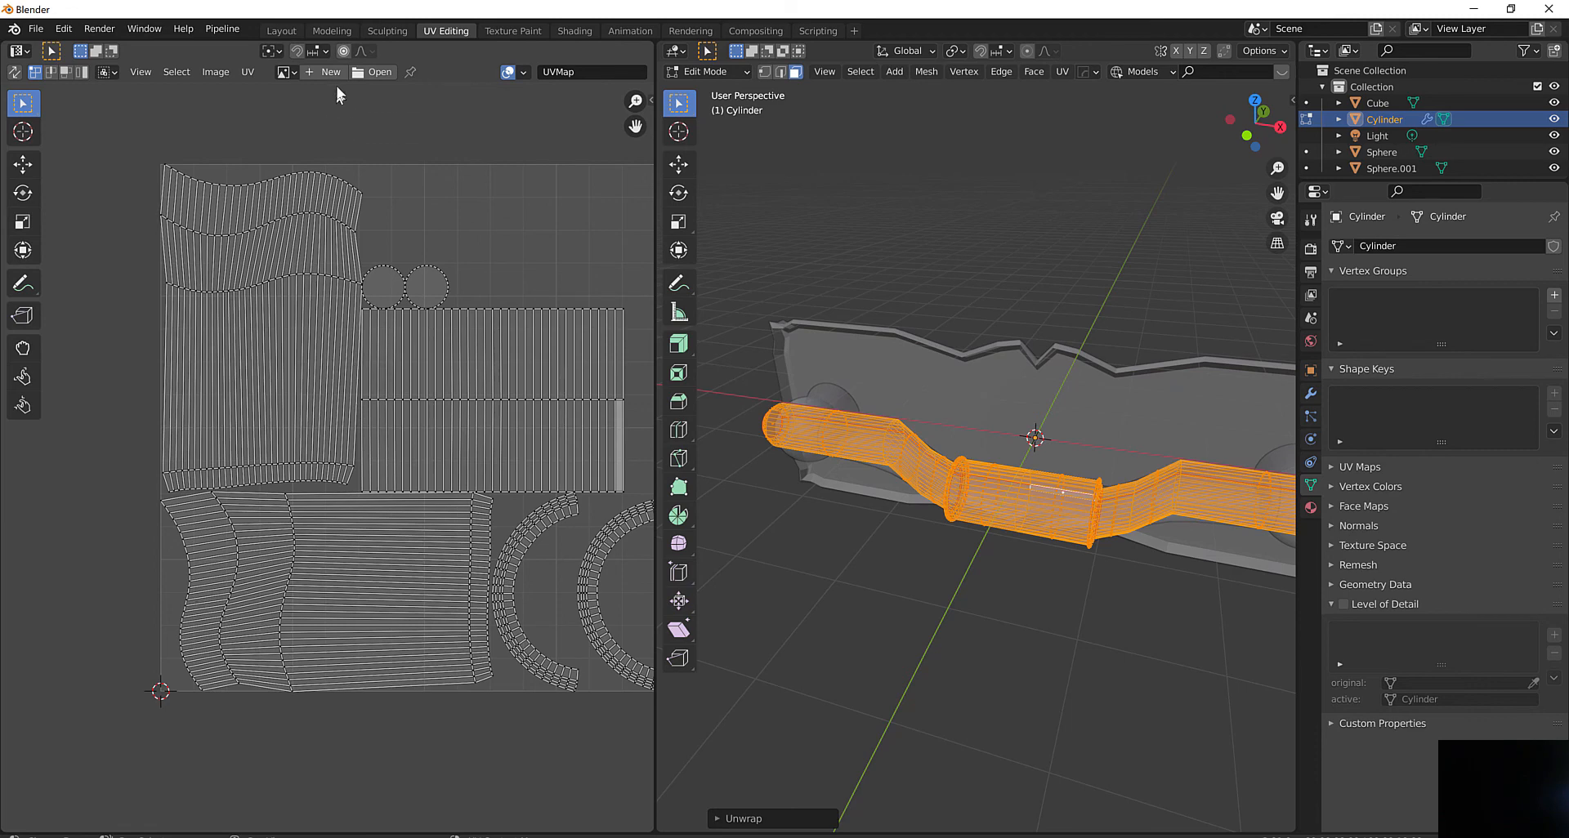
Enable proportional editing and, with a proportional size of 0.08, pull the middle of the lower-left island's outer edge outward
{"action": "left_click", "coordinate": [343, 51]}
{"action": "left_click", "coordinate": [188, 557]}
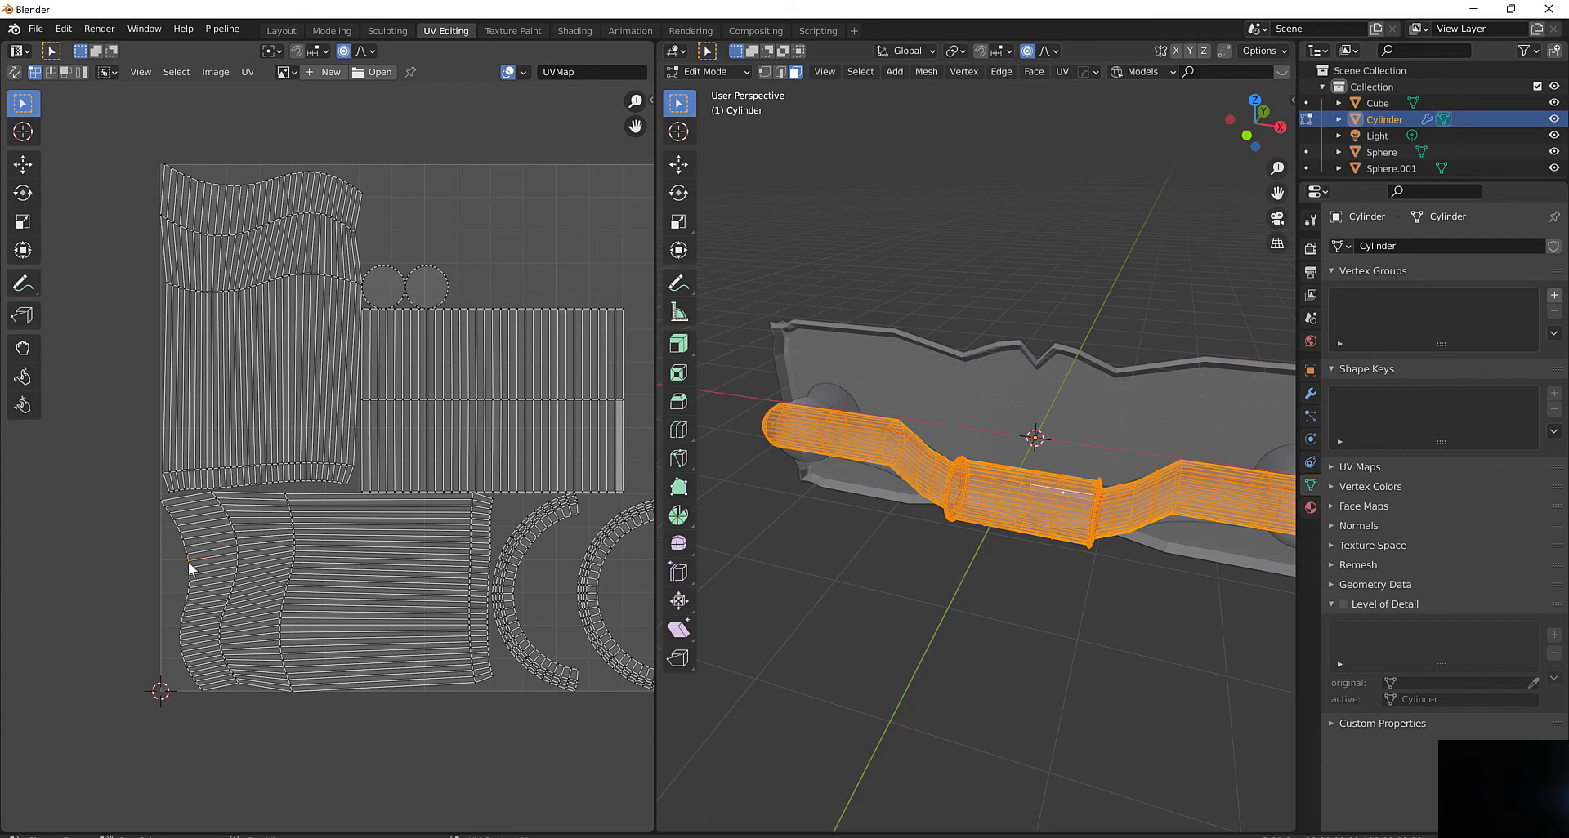
{"action": "key", "text": "g"}
{"action": "scroll", "coordinate": [188, 561], "scroll_direction": "up", "scroll_amount": 9}
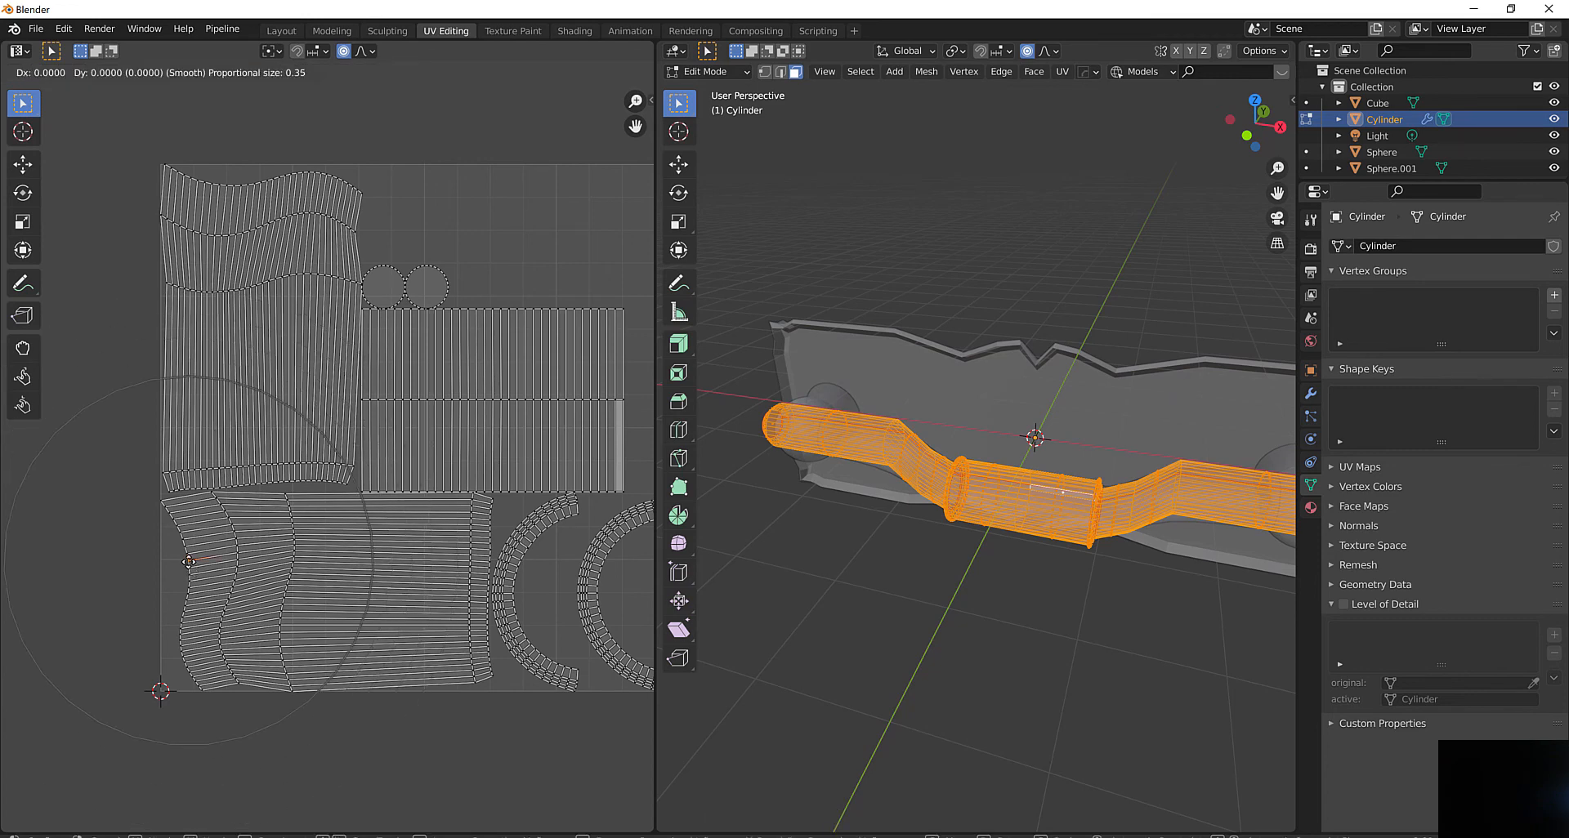
{"action": "scroll", "coordinate": [178, 561], "scroll_direction": "up", "scroll_amount": 7}
{"action": "left_click", "coordinate": [166, 561]}
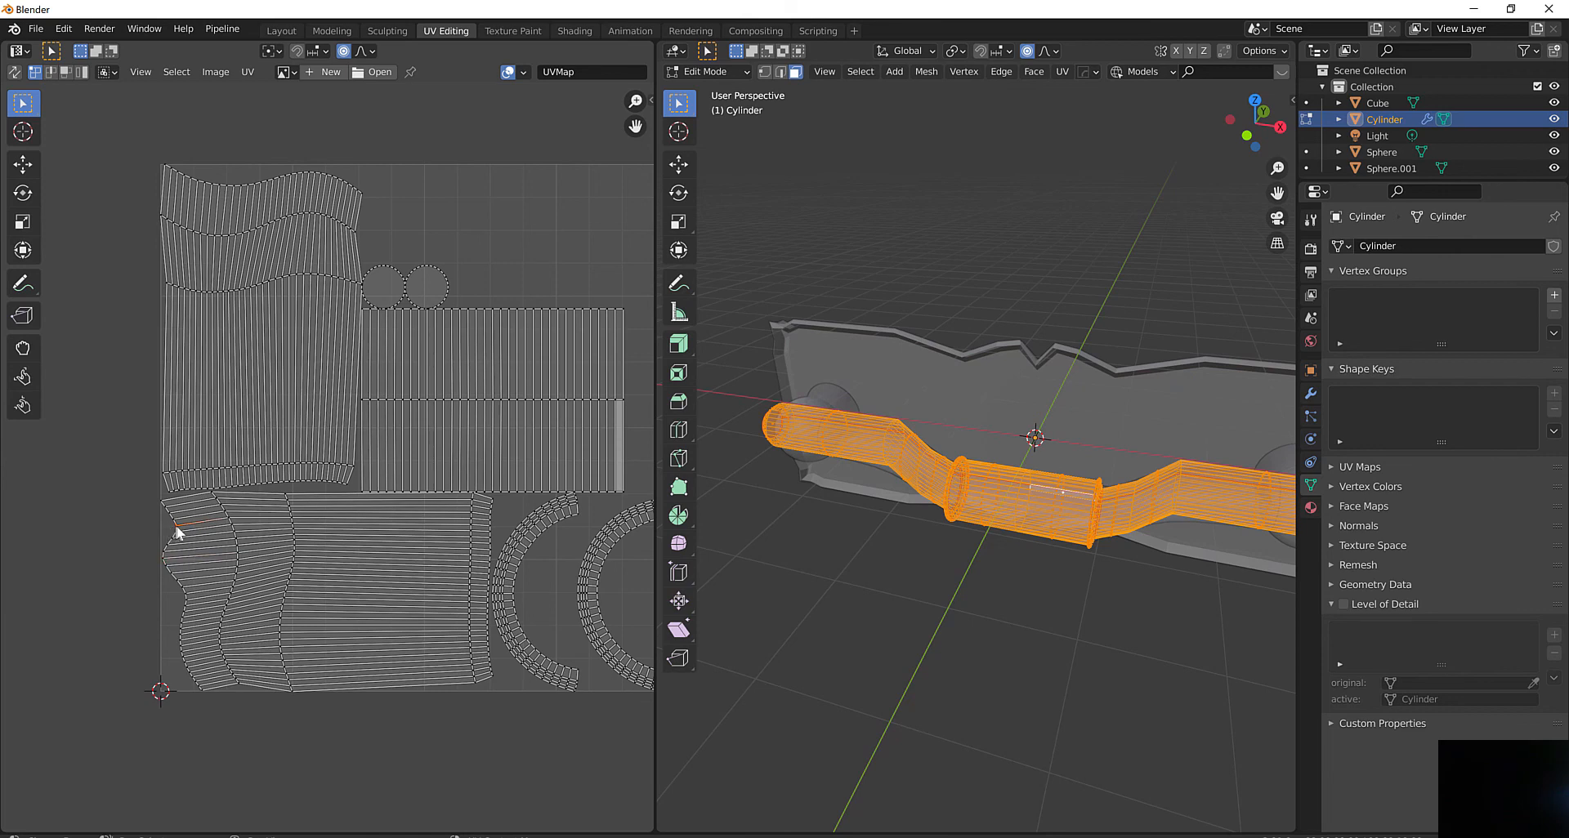
Straighten the upper part of the lower-left UV island's outer edge by moving its faces onto the UV boundary
{"action": "left_click", "coordinate": [179, 527]}
{"action": "key", "text": "g"}
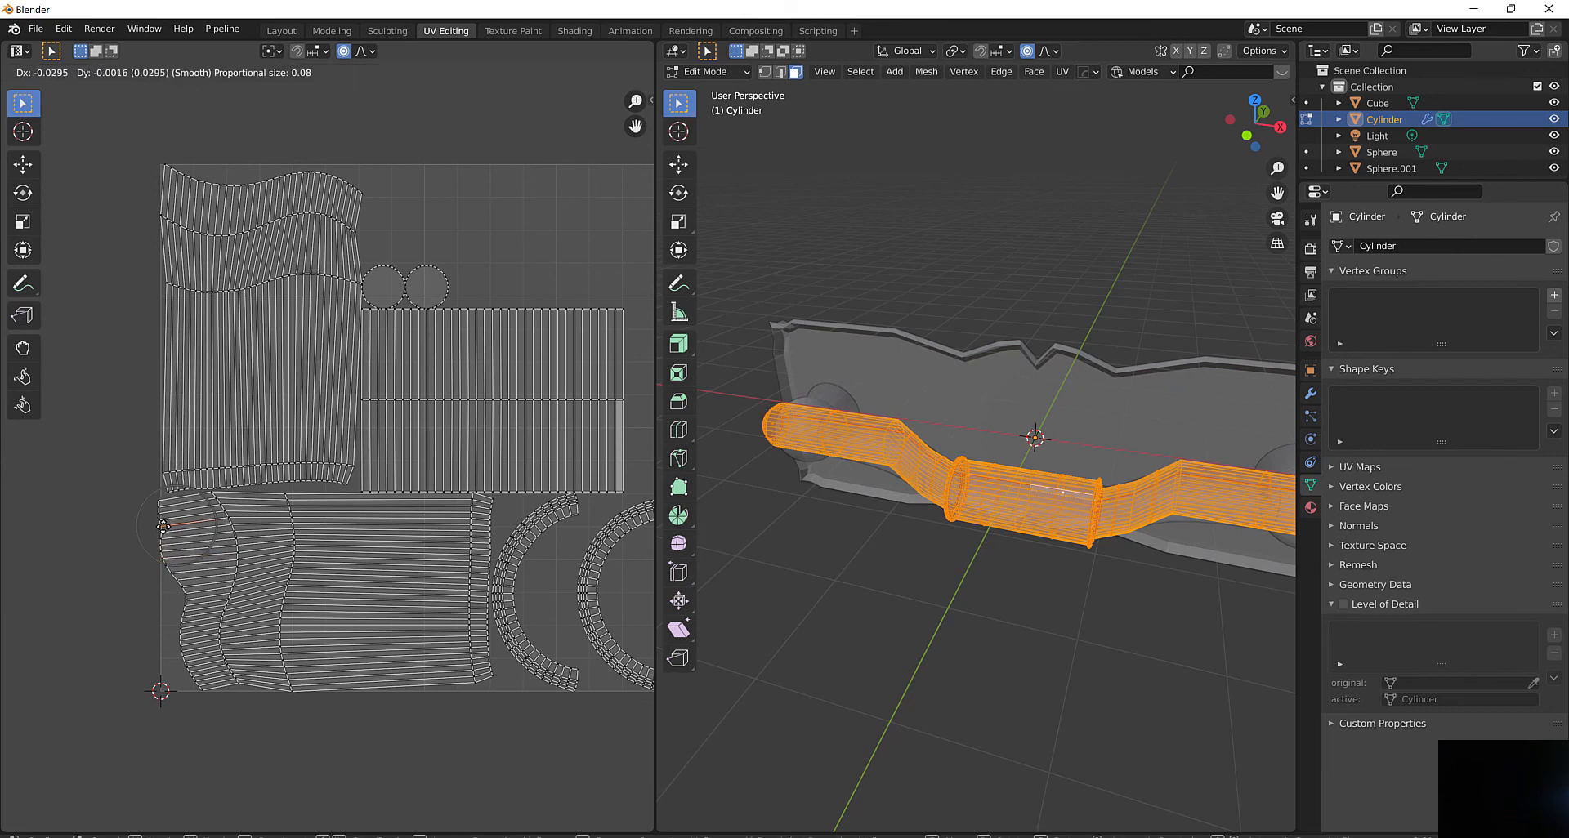
{"action": "left_click", "coordinate": [163, 516]}
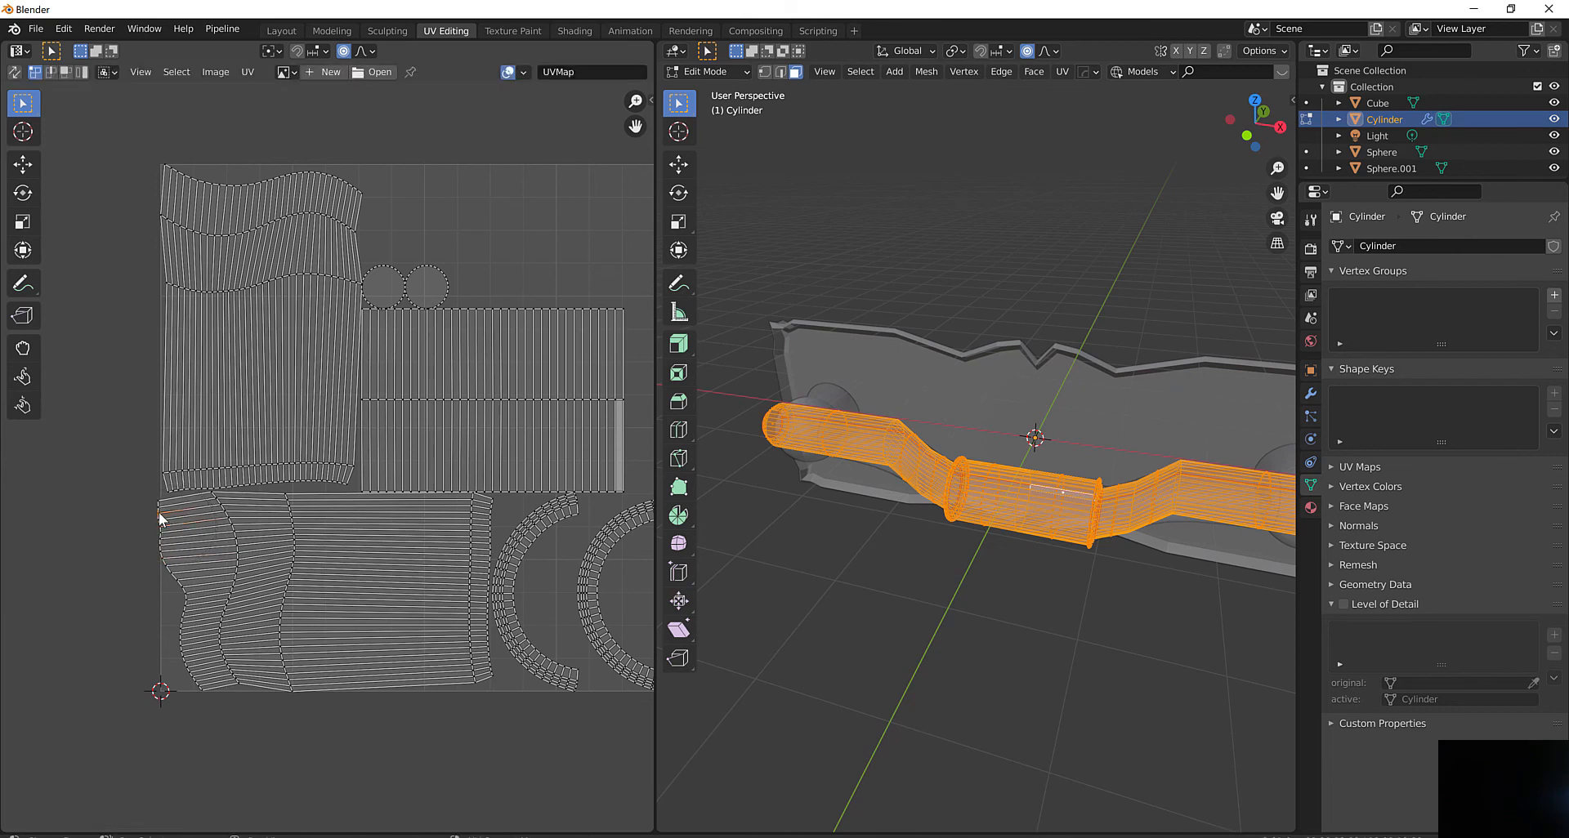
{"action": "key", "text": "g"}
{"action": "left_click", "coordinate": [164, 512]}
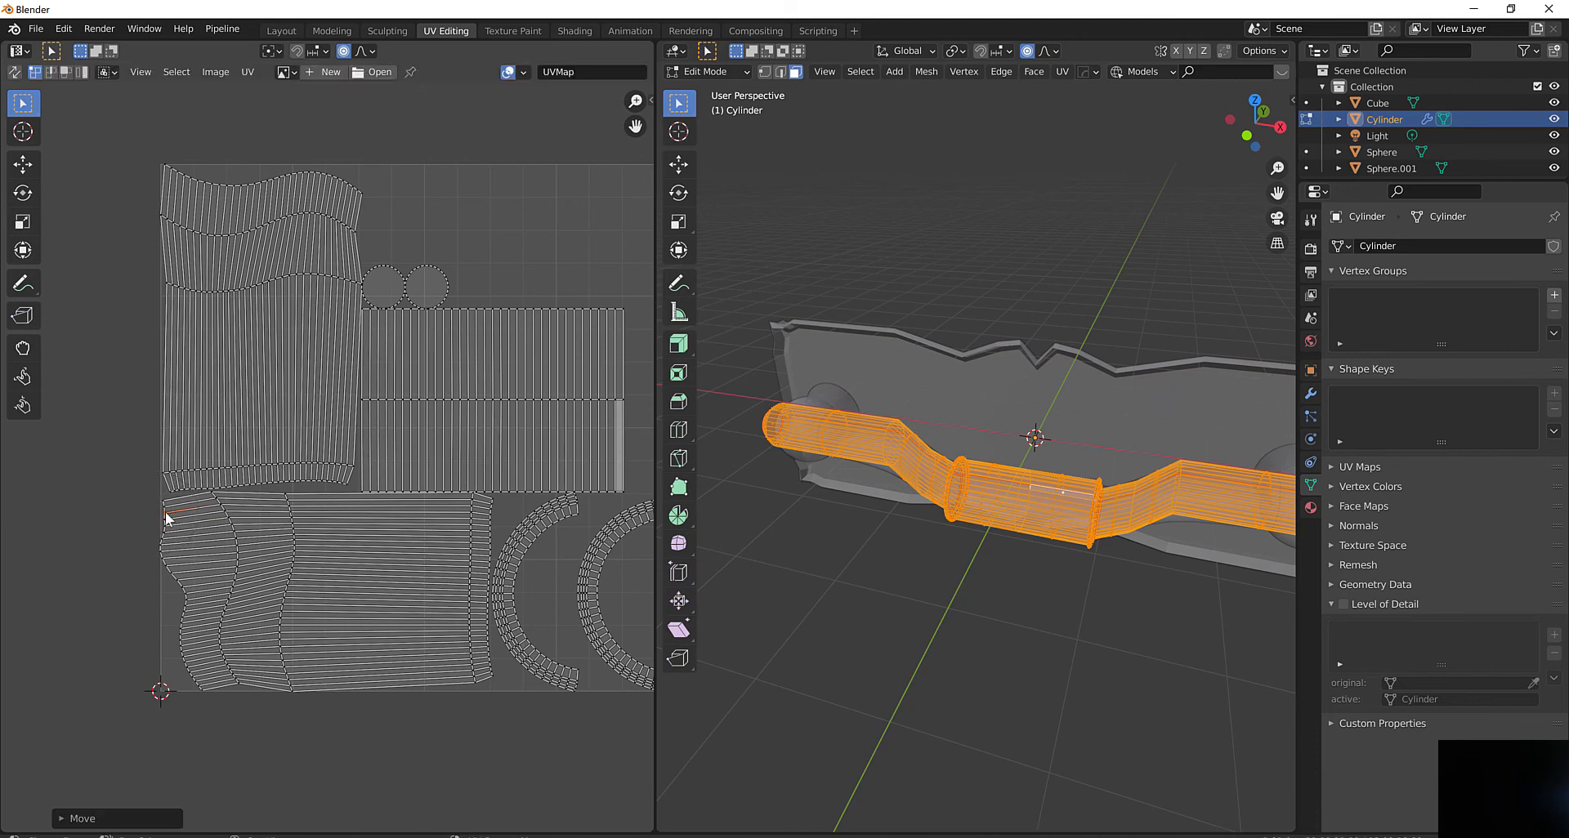
{"action": "left_click", "coordinate": [161, 552]}
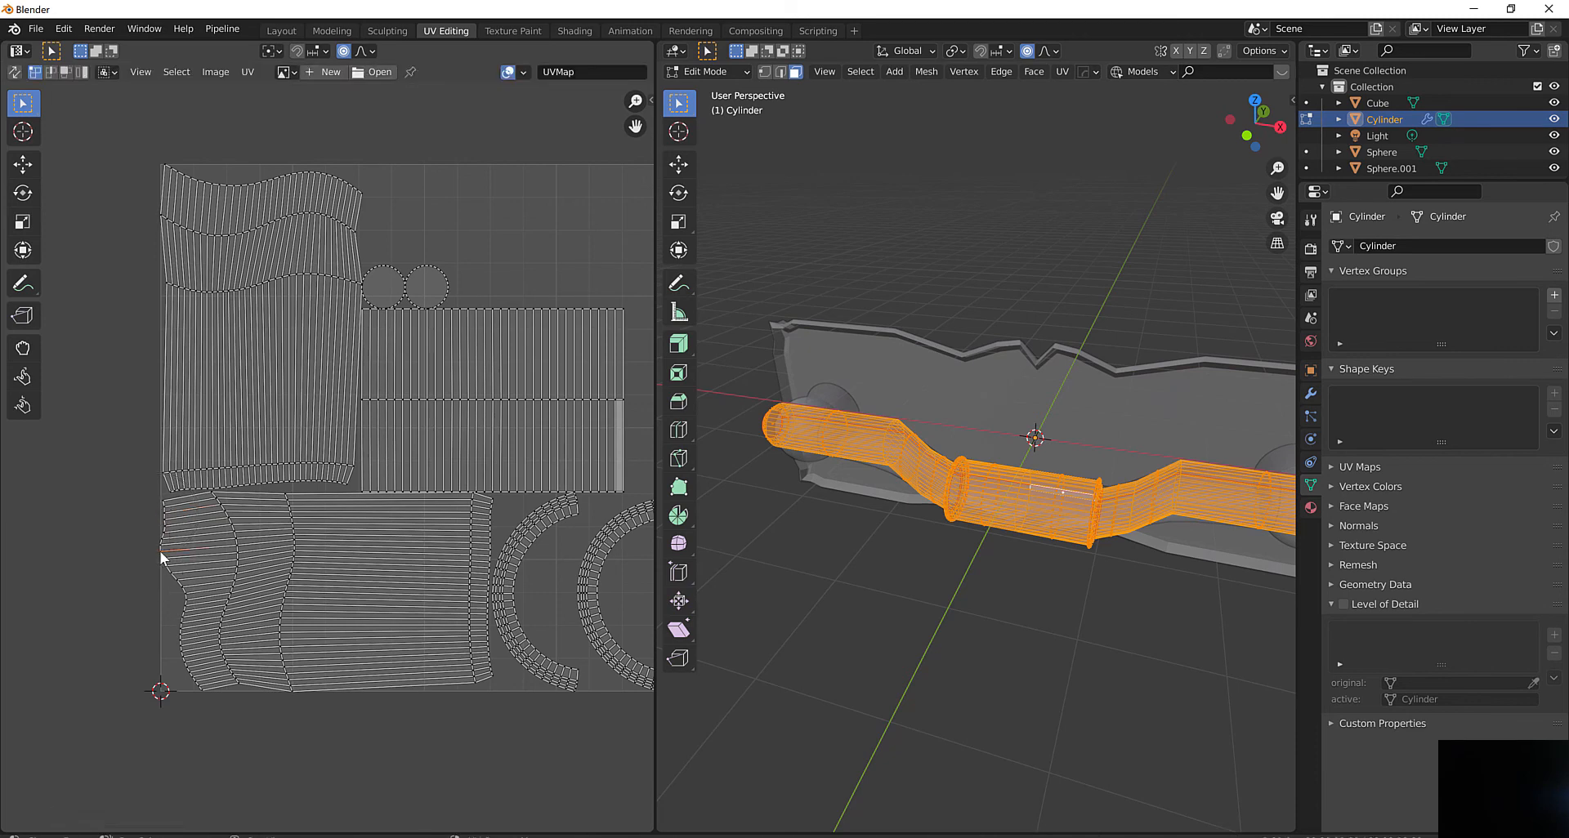
{"action": "key", "text": "g"}
{"action": "left_click", "coordinate": [163, 550]}
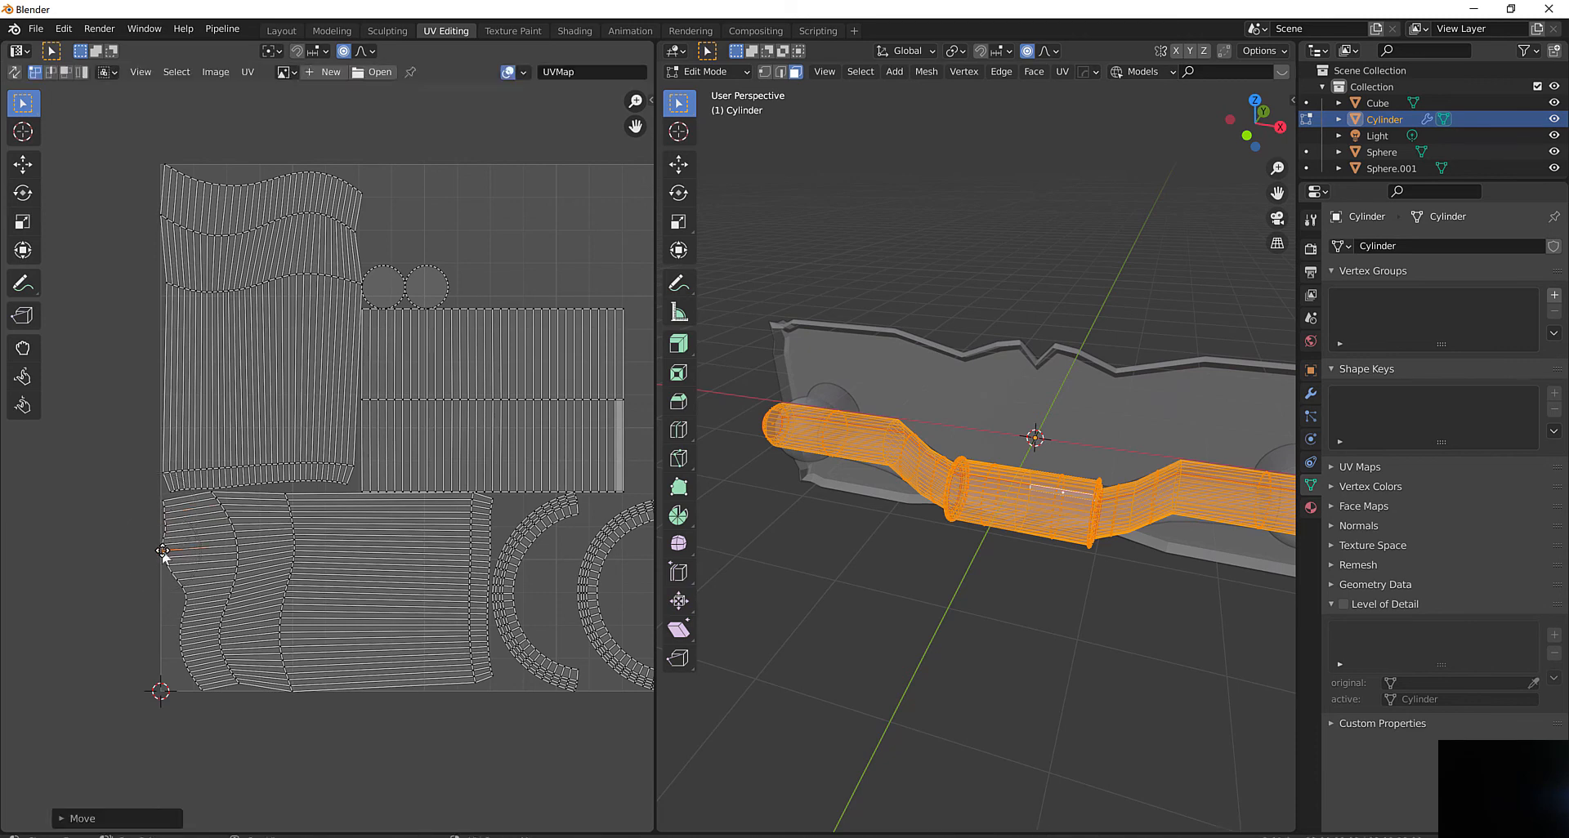
Pull the indented lower half of the lower-left UV island's outer edge out to the UV boundary
{"action": "left_click", "coordinate": [184, 591]}
{"action": "key", "text": "g"}
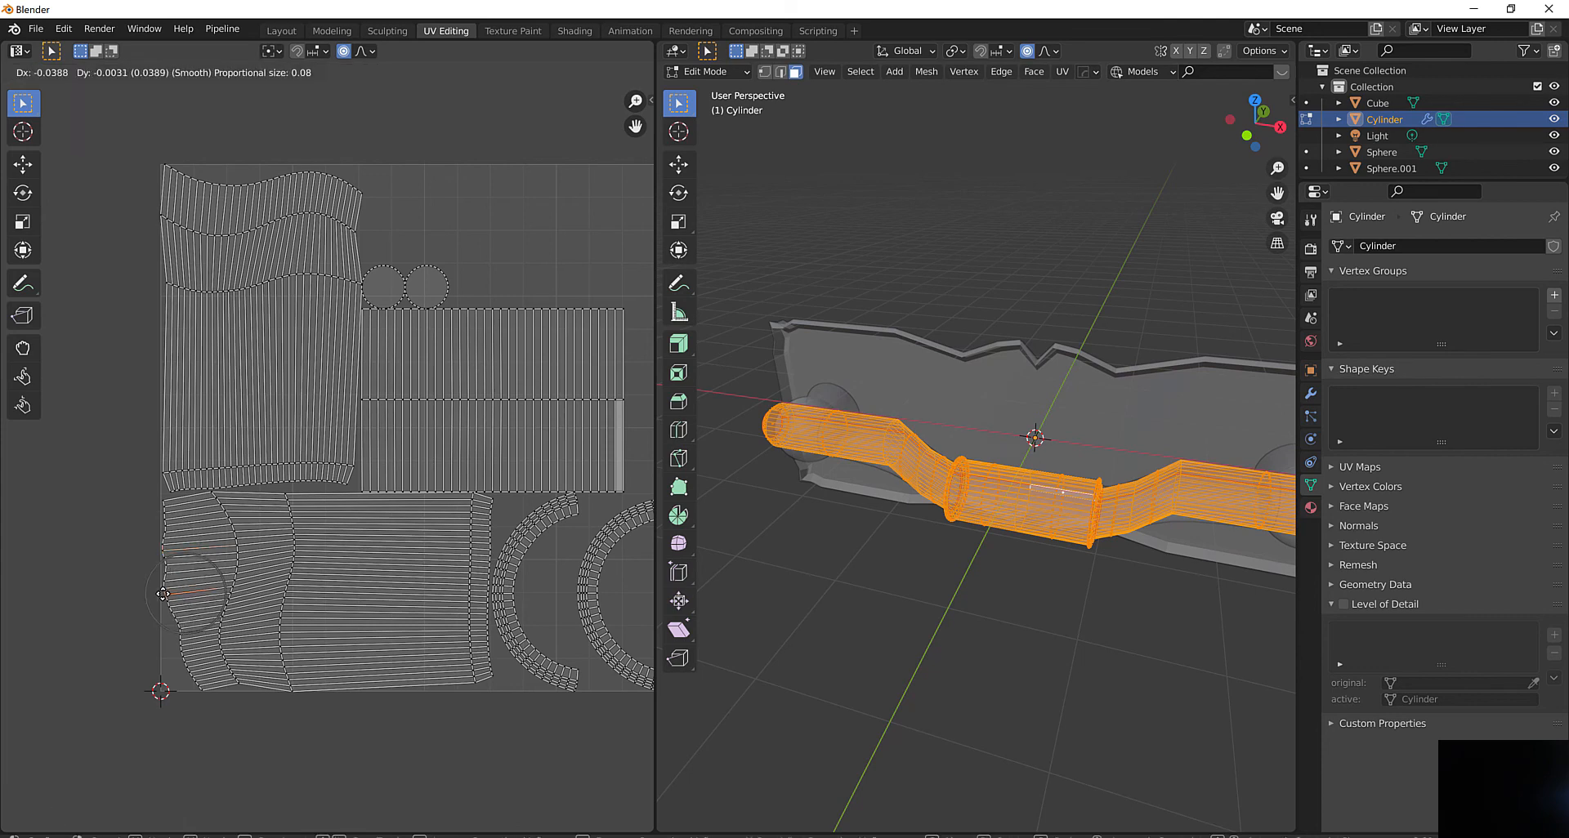
{"action": "left_click", "coordinate": [164, 599]}
{"action": "left_click", "coordinate": [179, 635]}
{"action": "key", "text": "g"}
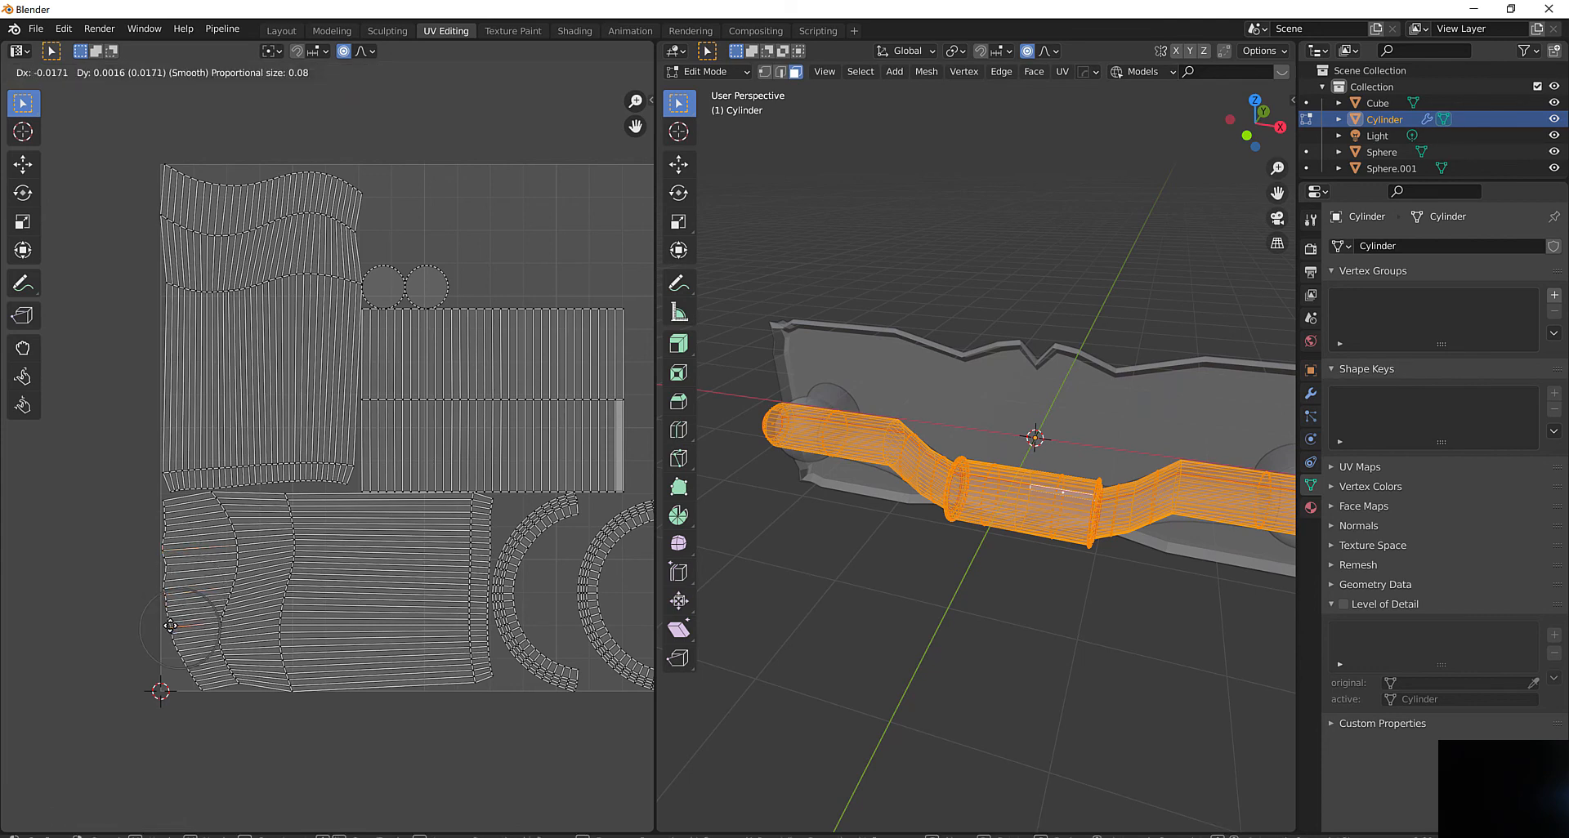
{"action": "left_click", "coordinate": [165, 627]}
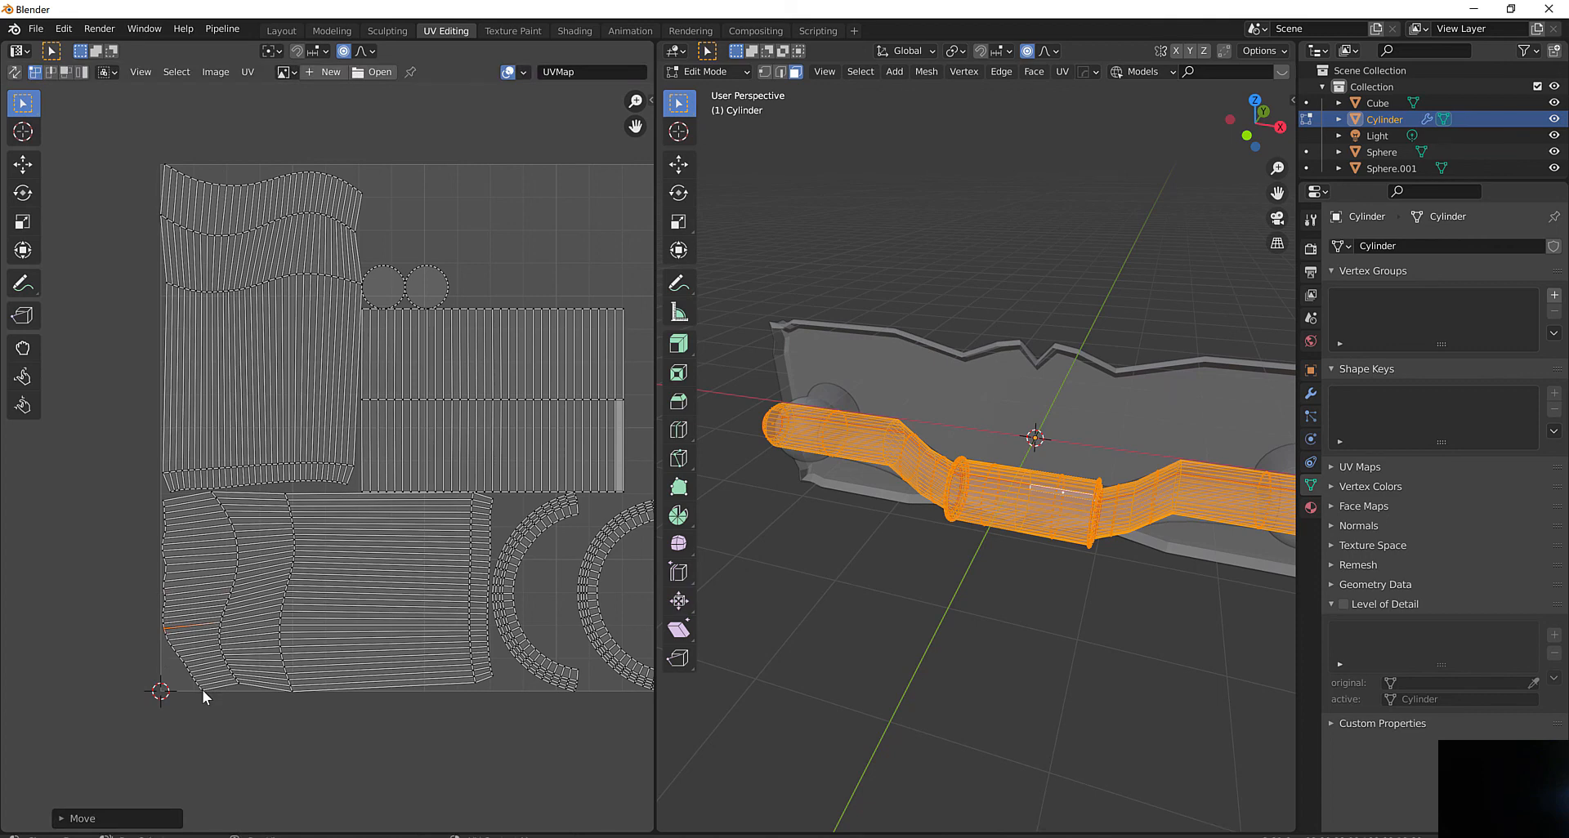
Square off the bottom-left corner of the lower UV island by moving its faces toward the boundary corner
{"action": "left_click", "coordinate": [202, 689]}
{"action": "key", "text": "g"}
{"action": "left_click", "coordinate": [167, 680]}
{"action": "left_click", "coordinate": [182, 666]}
{"action": "key", "text": "g"}
{"action": "left_click", "coordinate": [166, 659]}
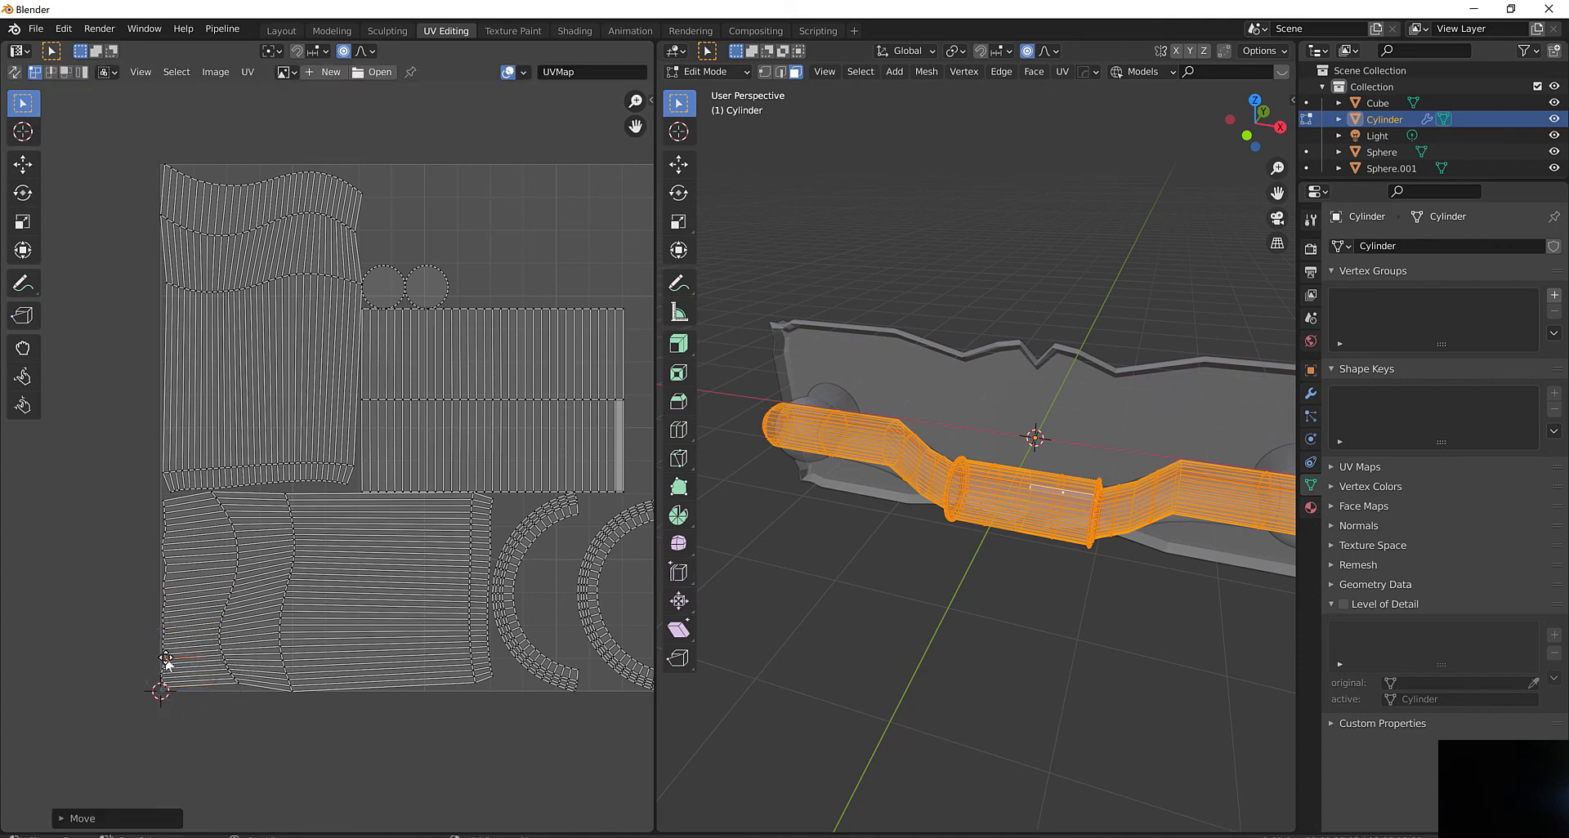
{"action": "left_click", "coordinate": [163, 680]}
{"action": "key", "text": "g"}
{"action": "left_click", "coordinate": [166, 681]}
Adjust the faces along the lower-left island's bottom and top edges to level them
{"action": "left_click", "coordinate": [237, 686]}
{"action": "key", "text": "g"}
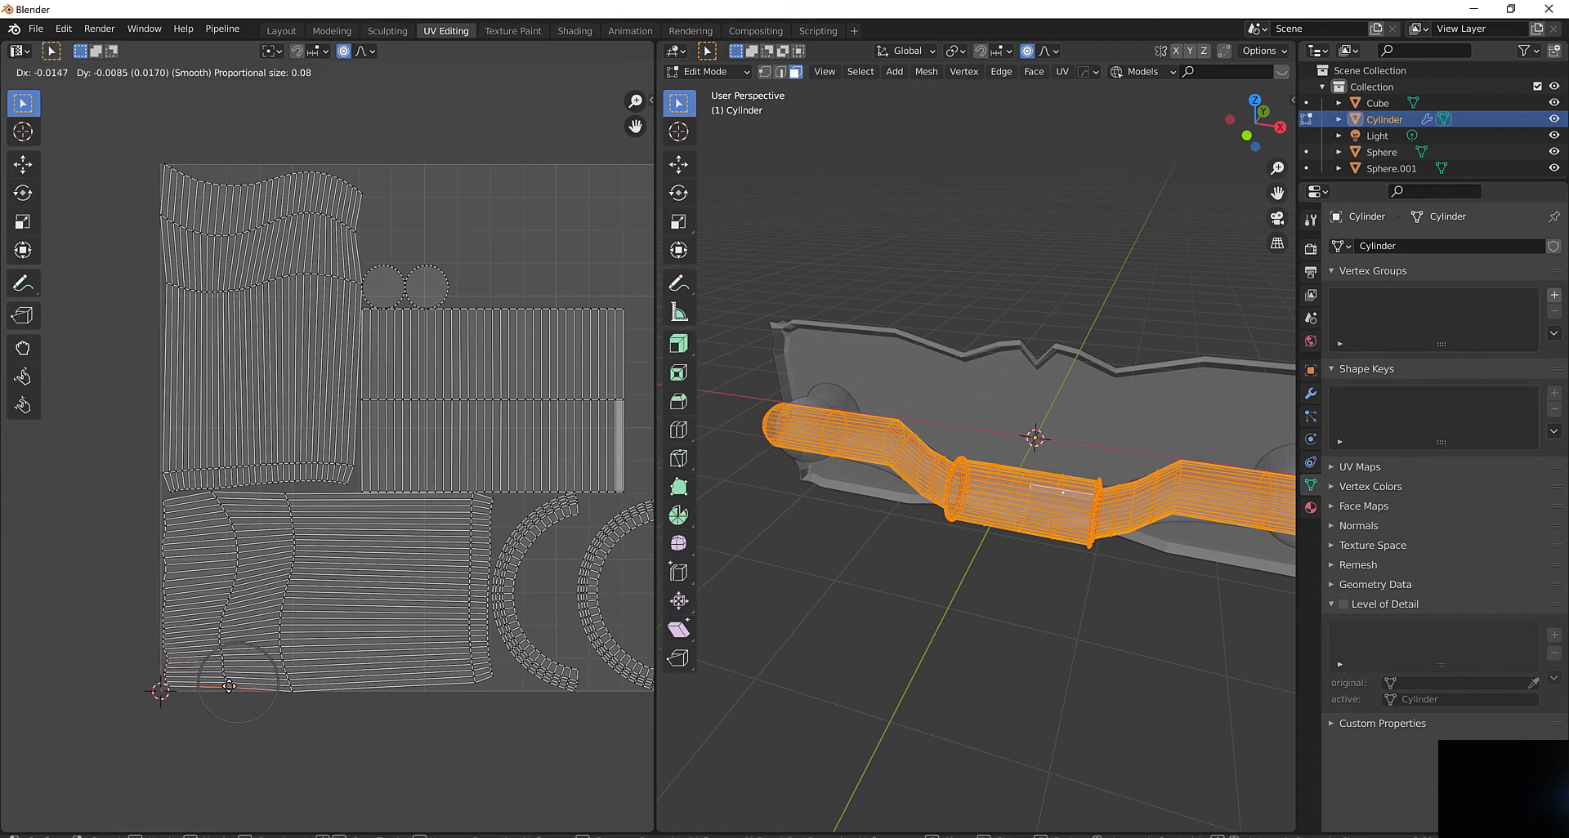
{"action": "left_click", "coordinate": [246, 683]}
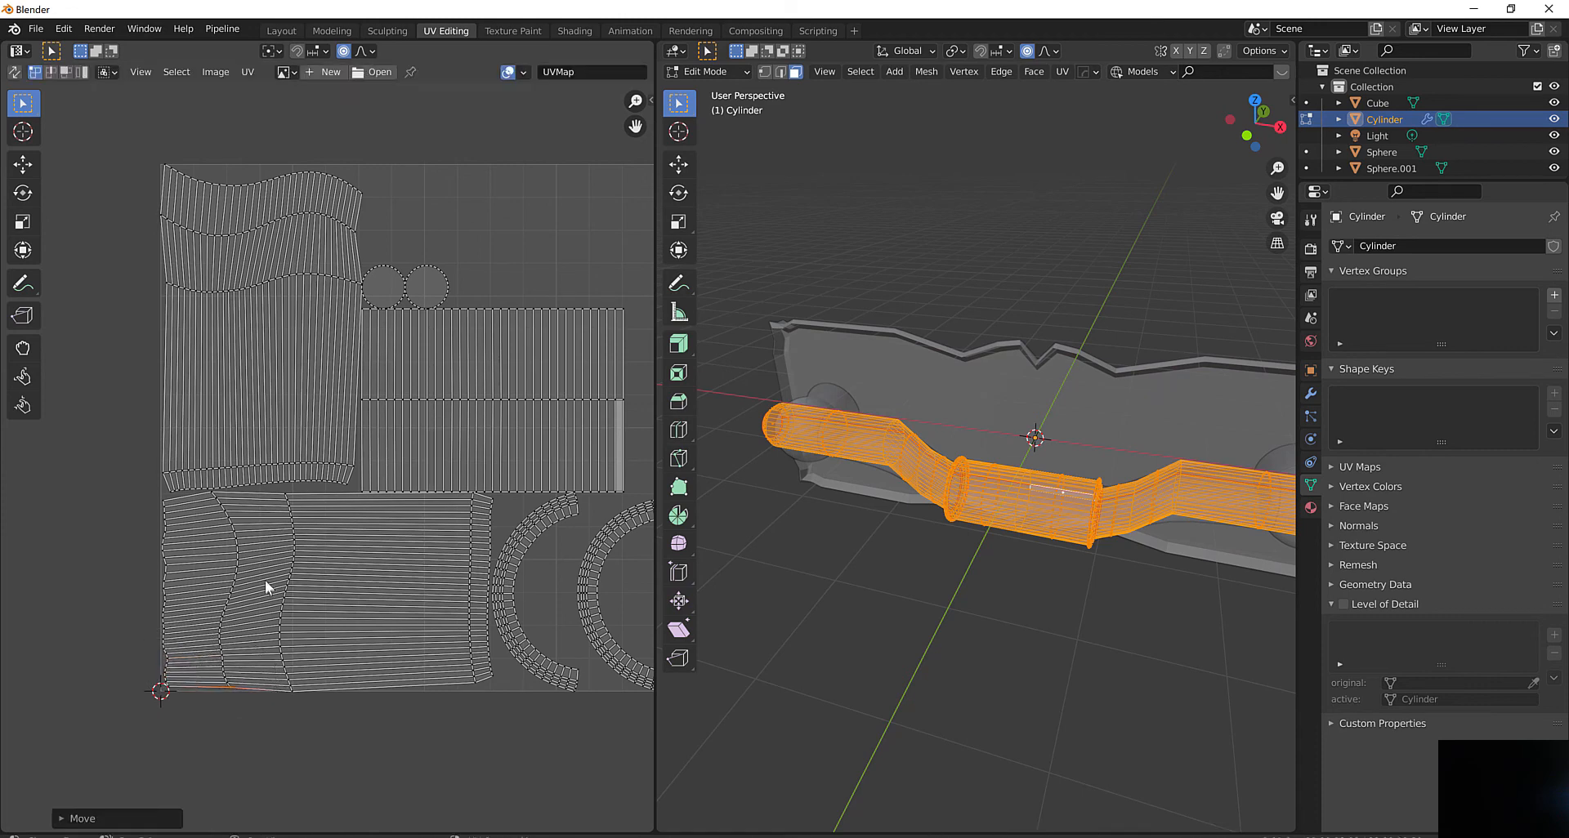
{"action": "left_click", "coordinate": [214, 494]}
{"action": "key", "text": "g"}
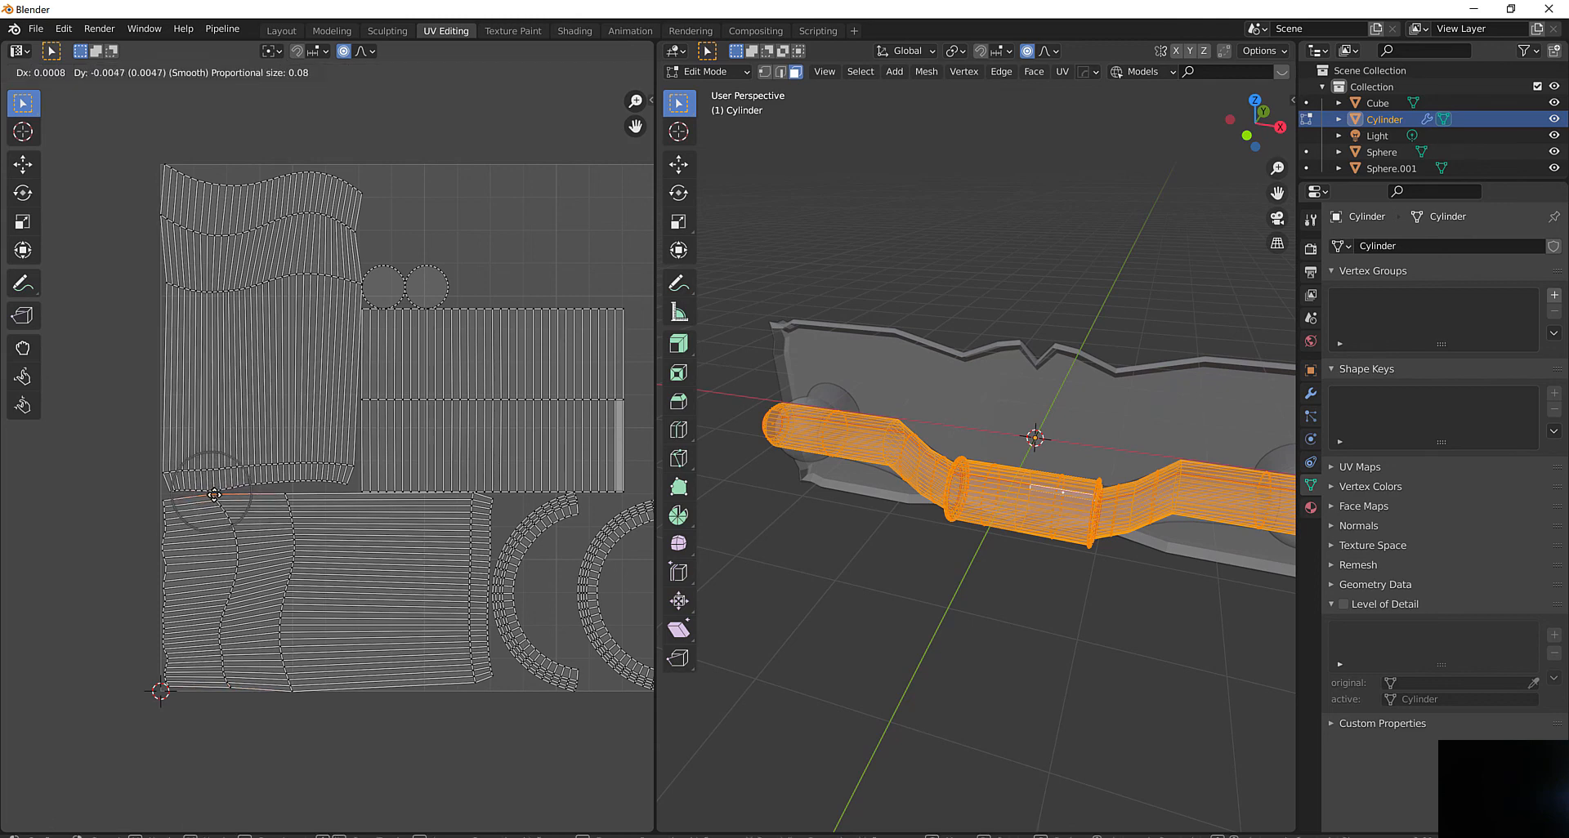
{"action": "left_click", "coordinate": [218, 498]}
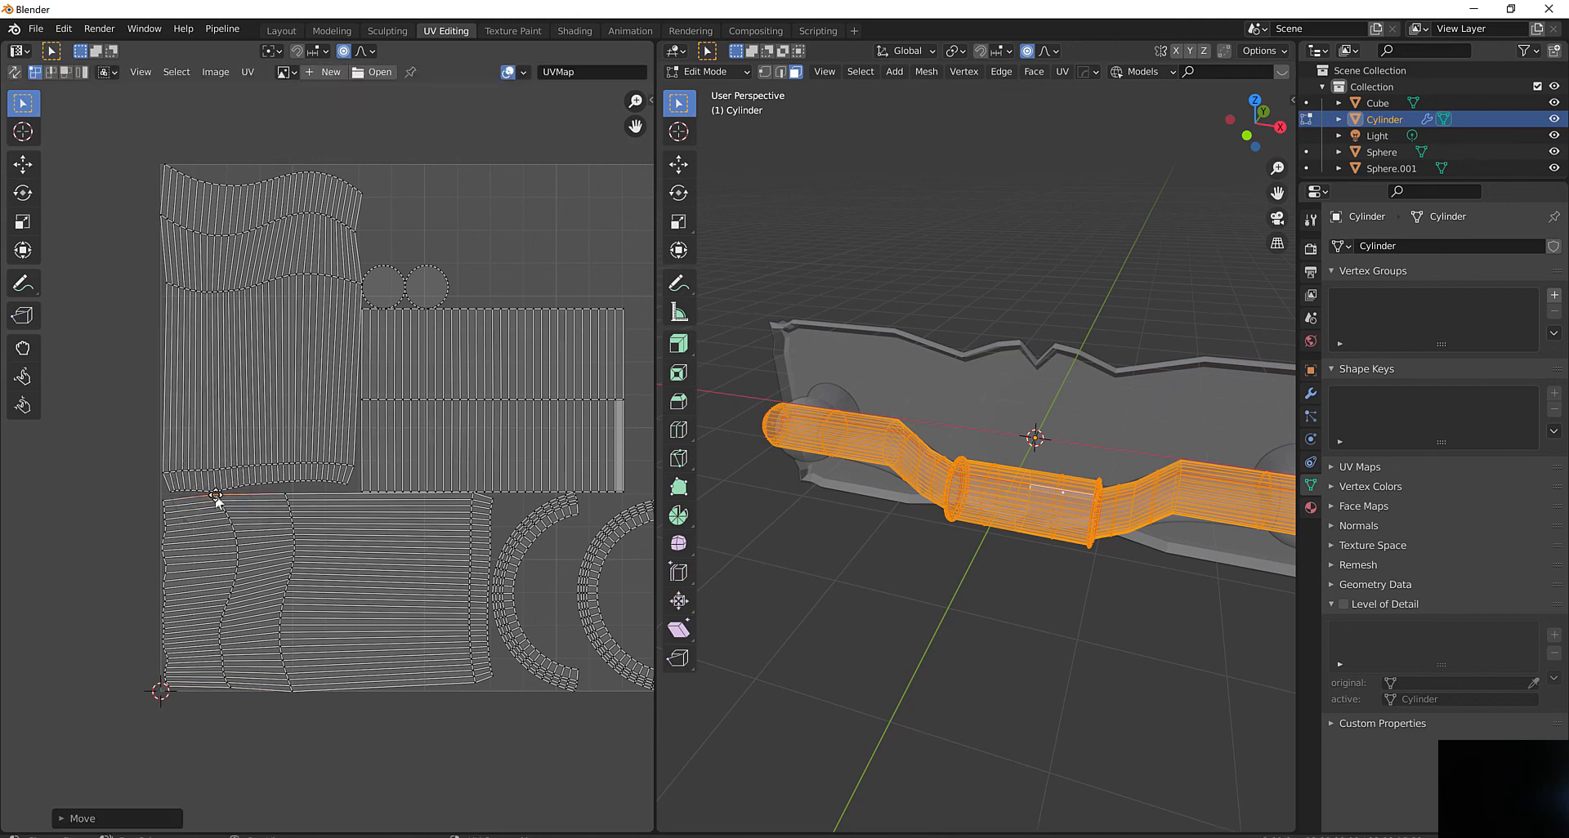
Raise the dip in the upper-left island's top edge and align its top-left corner and left side with the boundary
{"action": "left_click", "coordinate": [229, 183]}
{"action": "key", "text": "g"}
{"action": "left_click", "coordinate": [230, 173]}
{"action": "left_click", "coordinate": [167, 171]}
{"action": "key", "text": "g"}
{"action": "left_click", "coordinate": [166, 170]}
{"action": "left_click", "coordinate": [158, 212]}
{"action": "key", "text": "g"}
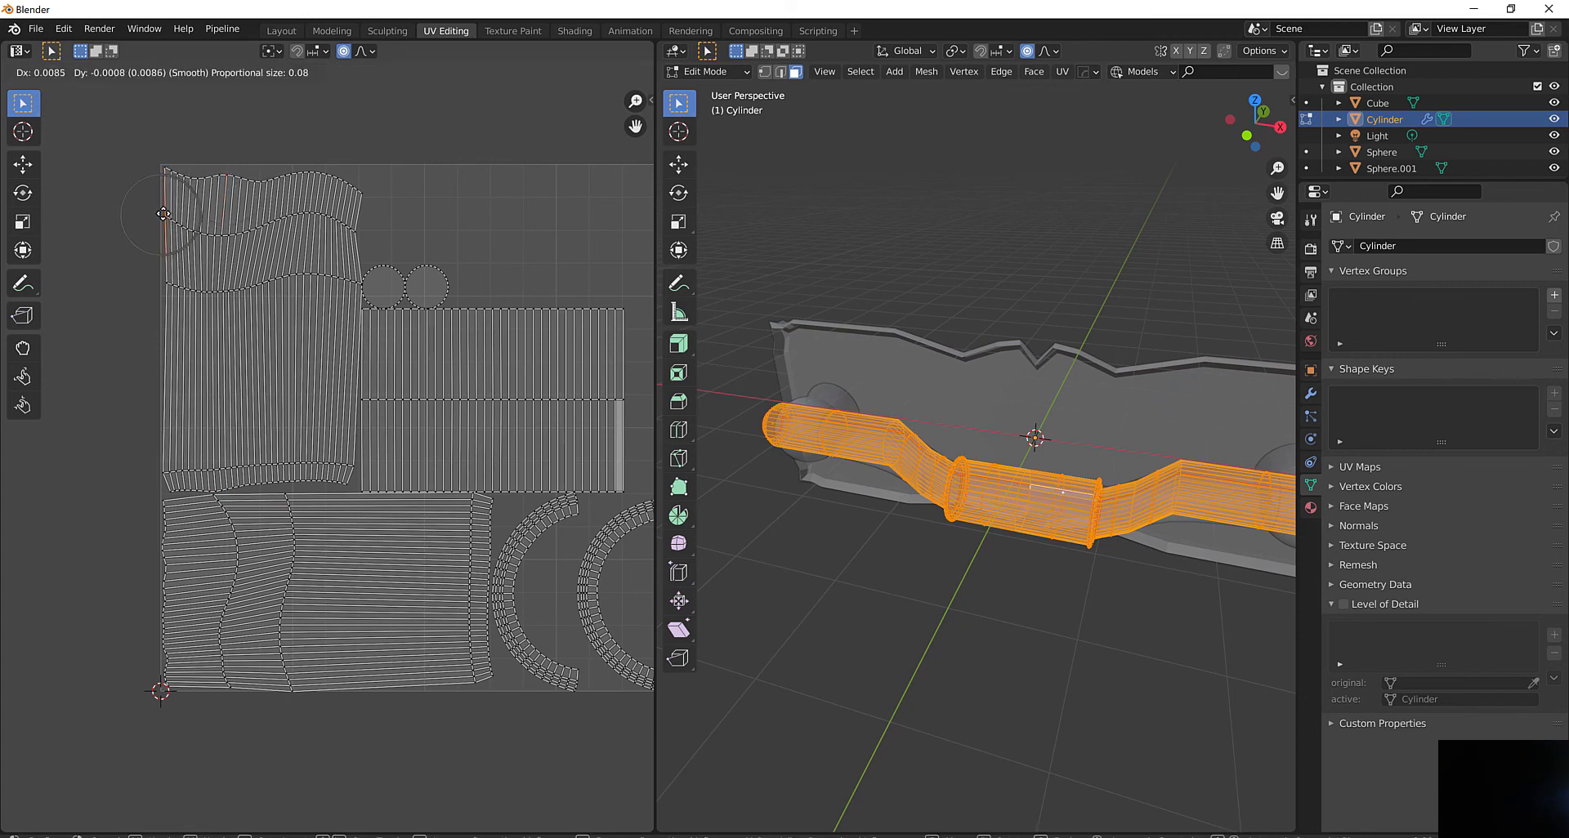
{"action": "left_click", "coordinate": [163, 213]}
Move the upper-left island's top-right corner upward and lower the right half of its wavy second row
{"action": "left_click", "coordinate": [361, 193]}
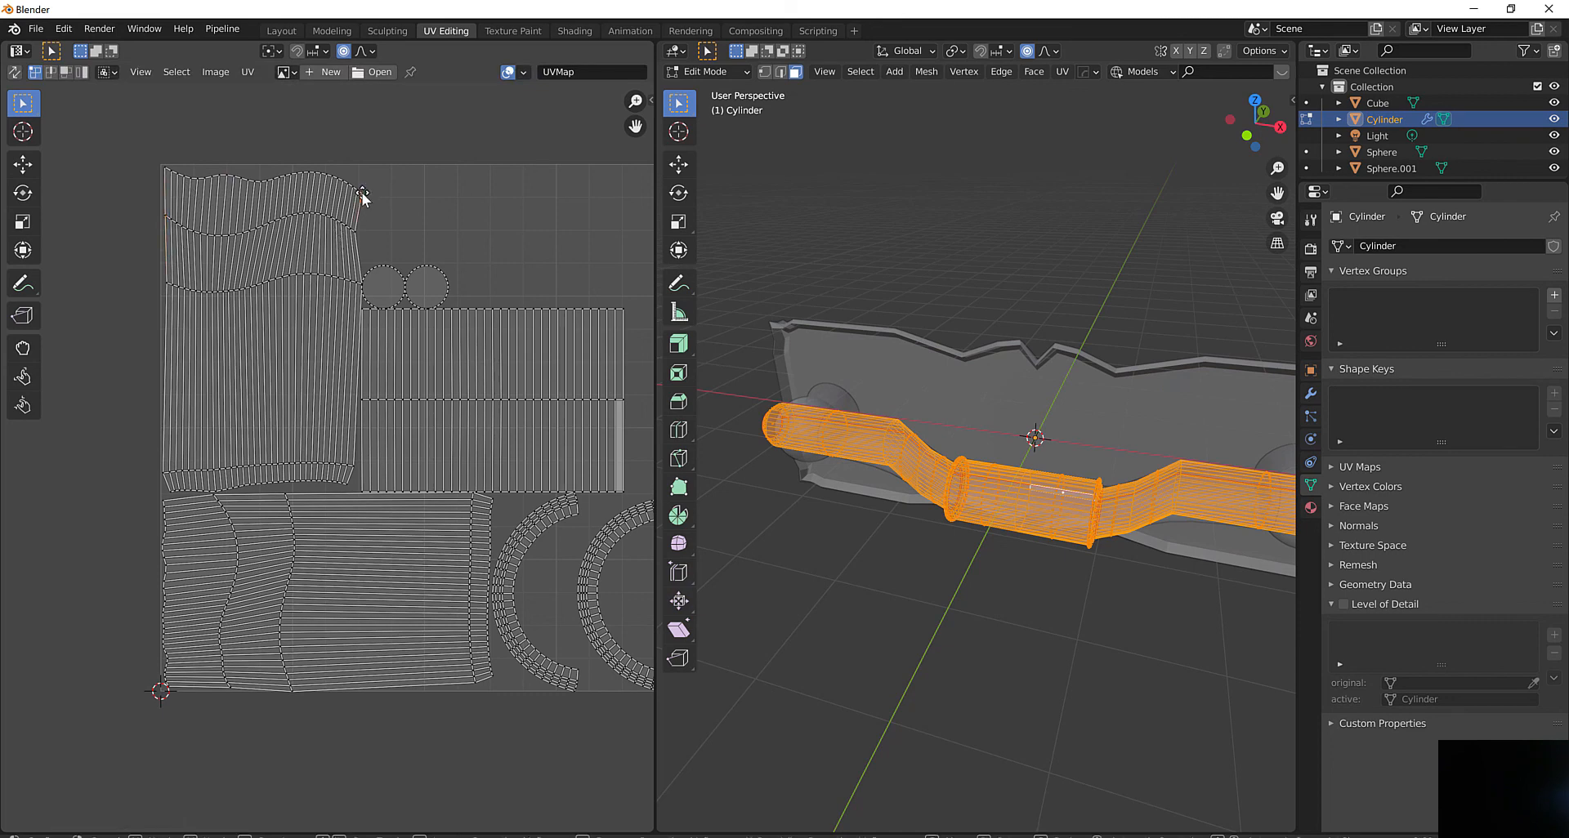
{"action": "key", "text": "g"}
{"action": "left_click", "coordinate": [355, 188]}
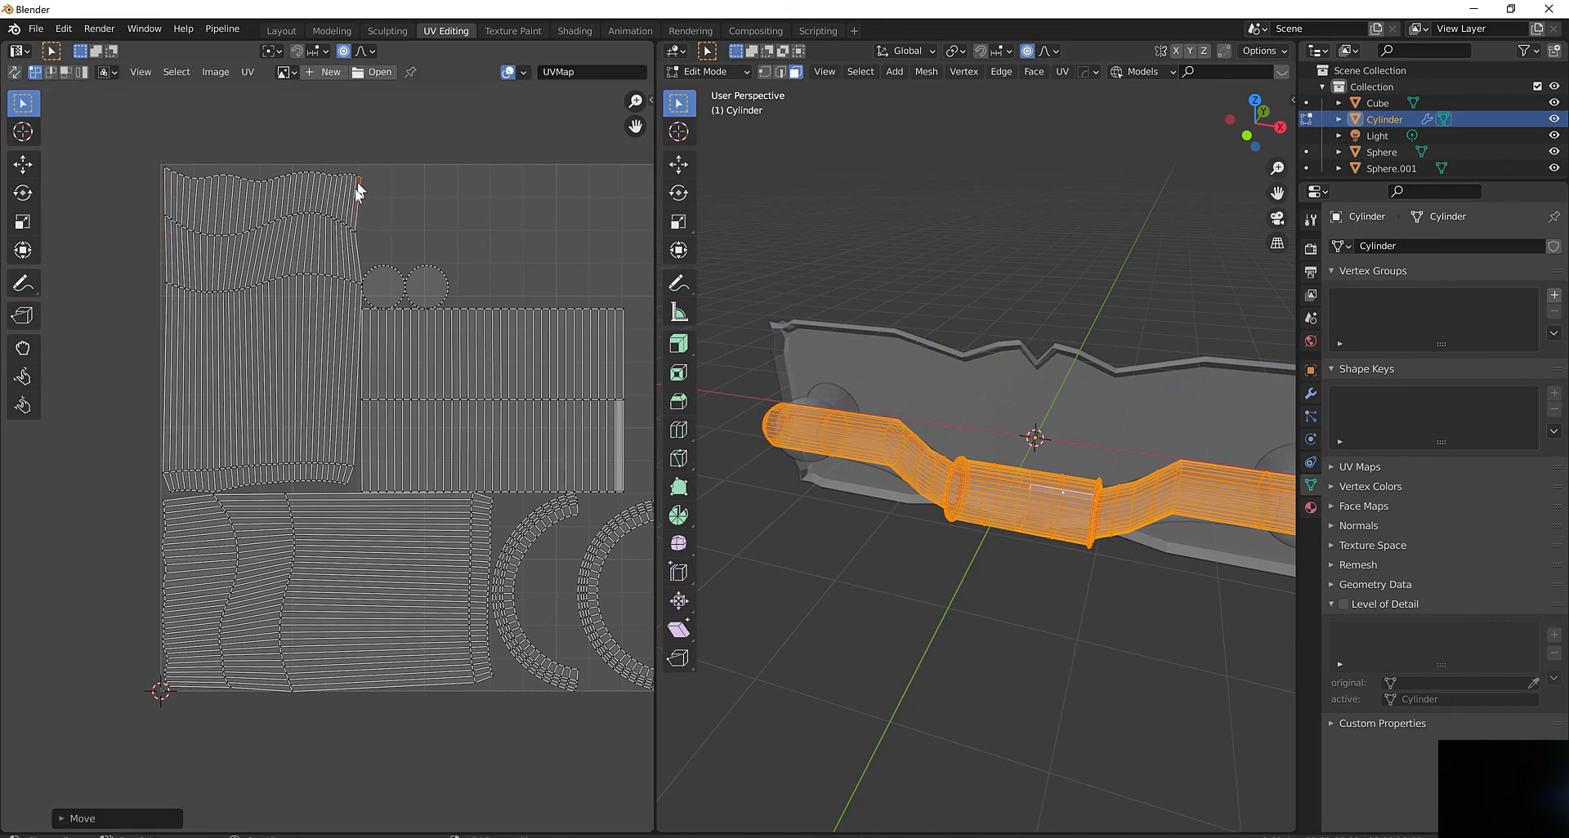
{"action": "left_click", "coordinate": [316, 214]}
{"action": "key", "text": "g"}
{"action": "left_click", "coordinate": [311, 219]}
{"action": "left_click", "coordinate": [280, 225]}
{"action": "key", "text": "g"}
{"action": "left_click", "coordinate": [281, 224]}
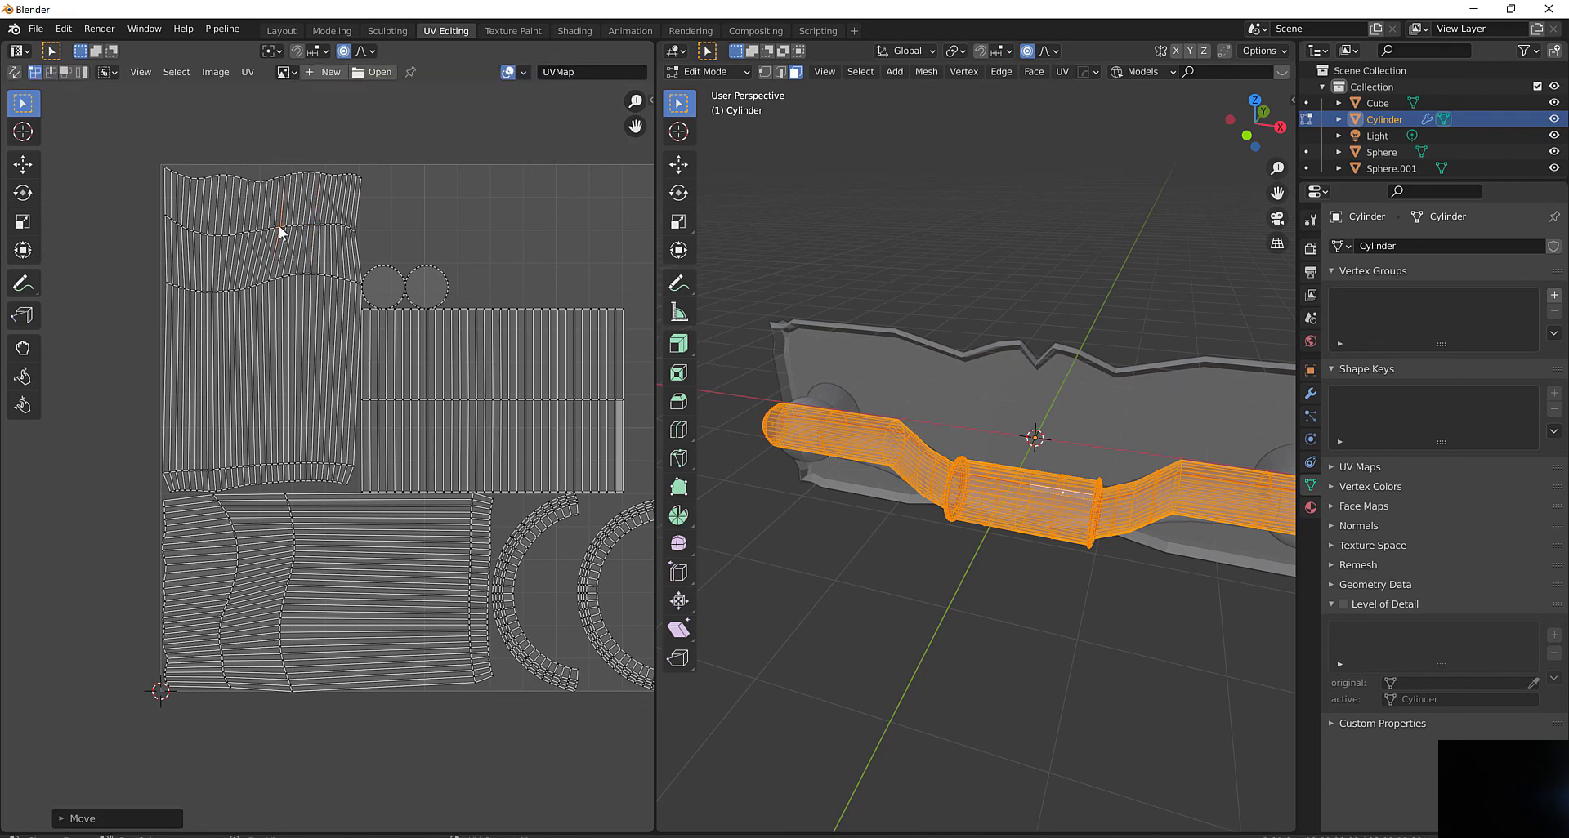
Level the left half of the second row in the upper-left UV island
{"action": "left_click", "coordinate": [219, 233]}
{"action": "key", "text": "g"}
{"action": "left_click", "coordinate": [220, 230]}
{"action": "left_click", "coordinate": [165, 214]}
{"action": "key", "text": "g"}
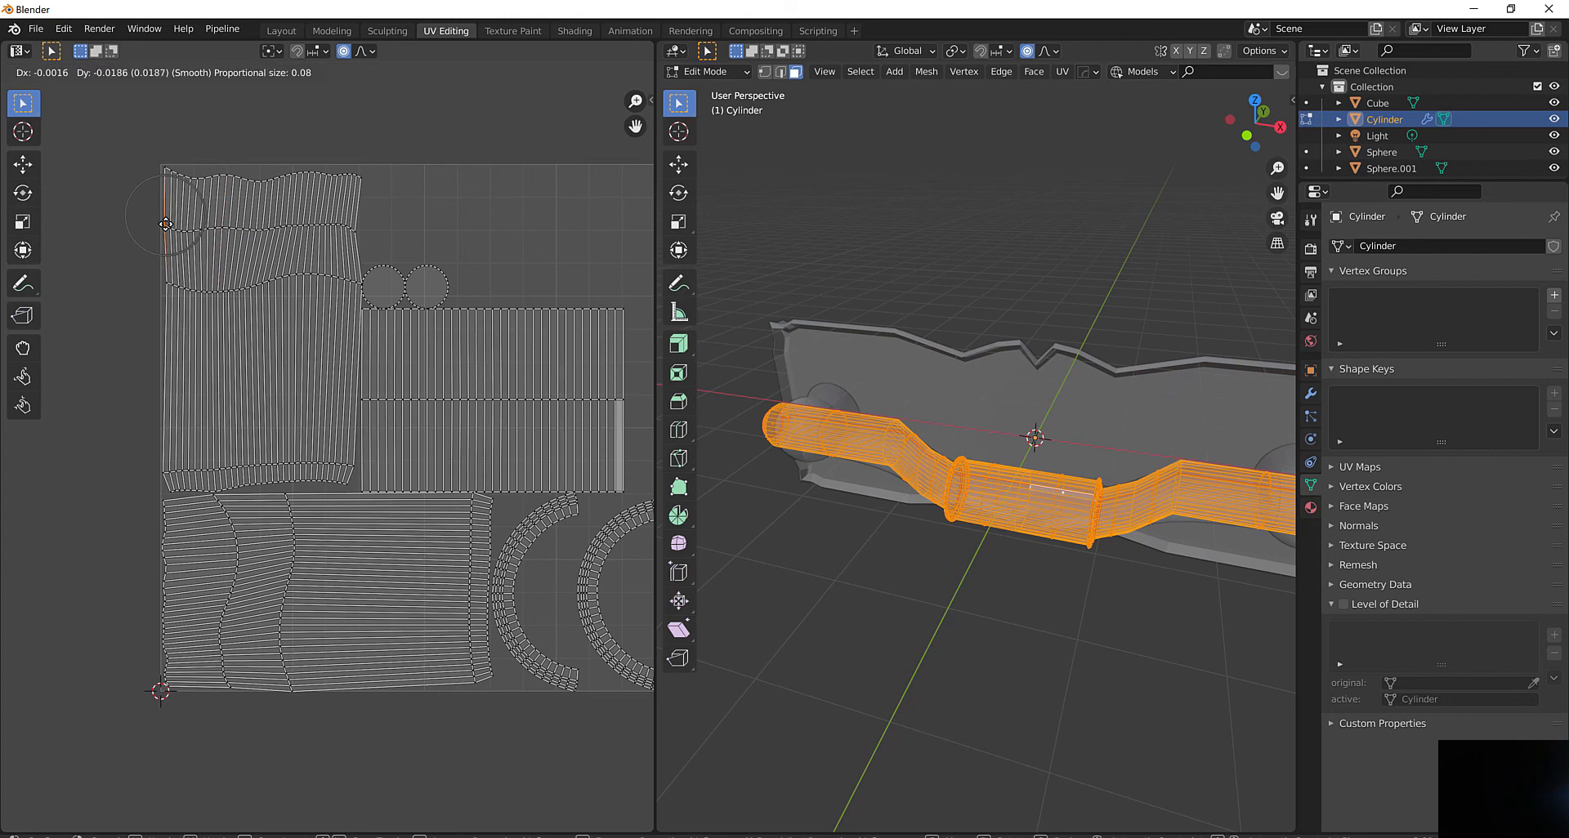
{"action": "left_click", "coordinate": [165, 226]}
Flatten the remaining dips along the top edge of the upper-left UV island
{"action": "left_click", "coordinate": [199, 174]}
{"action": "key", "text": "g"}
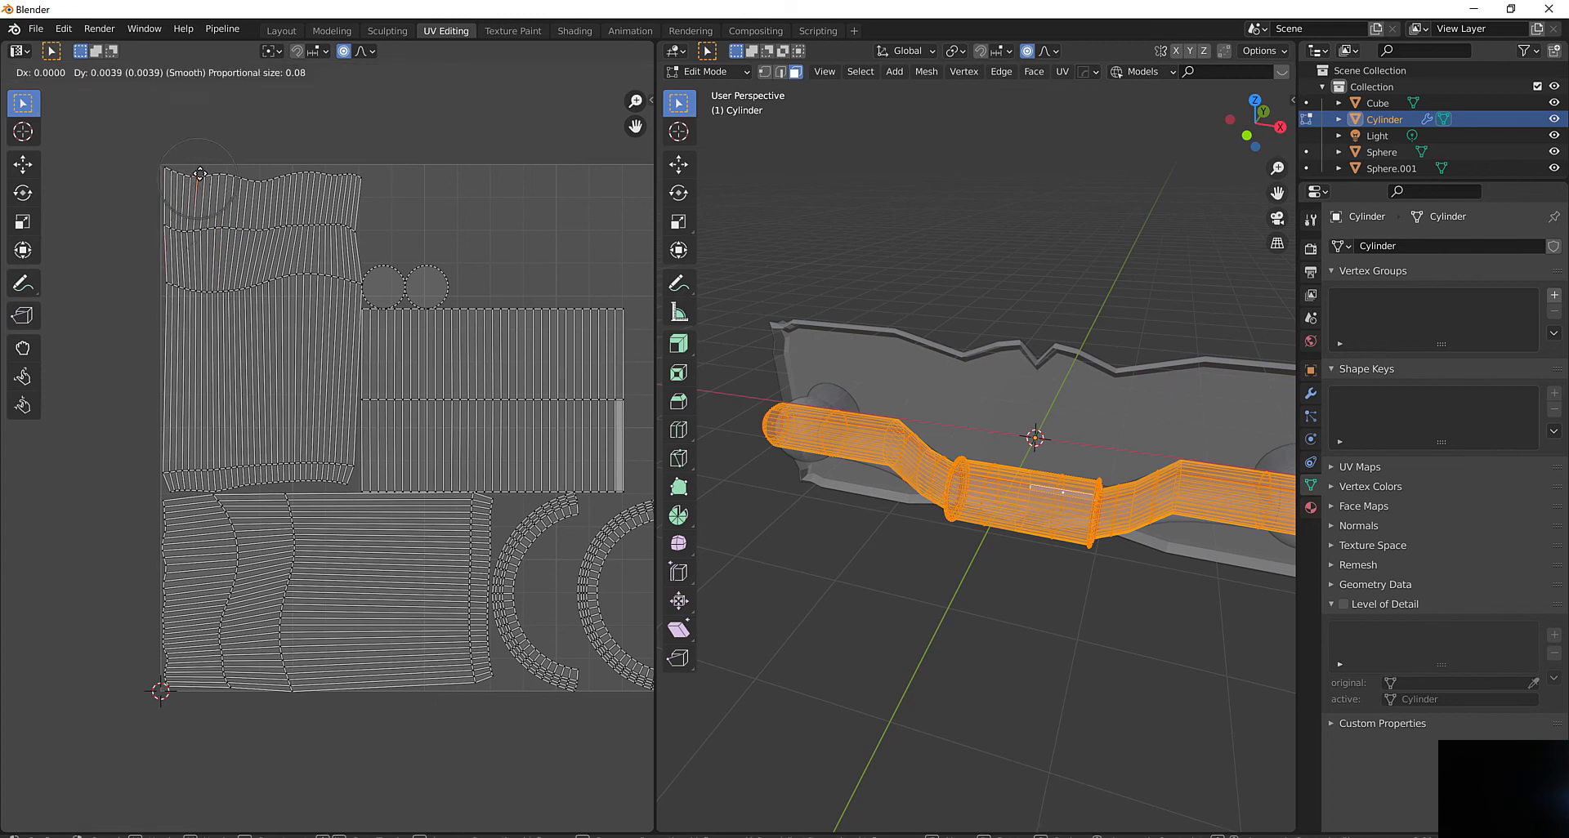
{"action": "left_click", "coordinate": [206, 167]}
{"action": "left_click", "coordinate": [258, 180]}
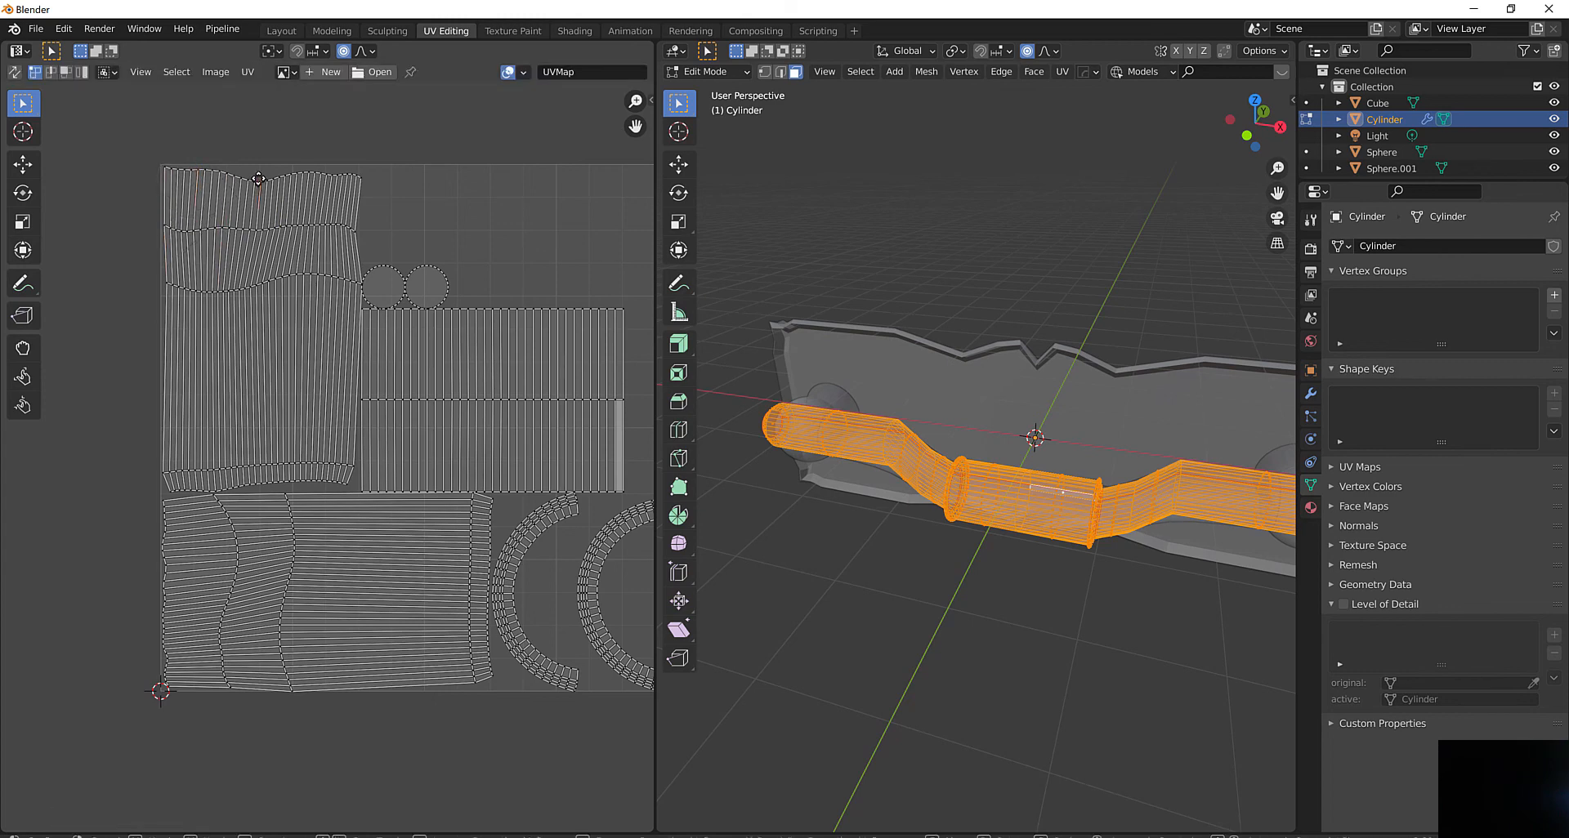
{"action": "key", "text": "g"}
{"action": "left_click", "coordinate": [258, 170]}
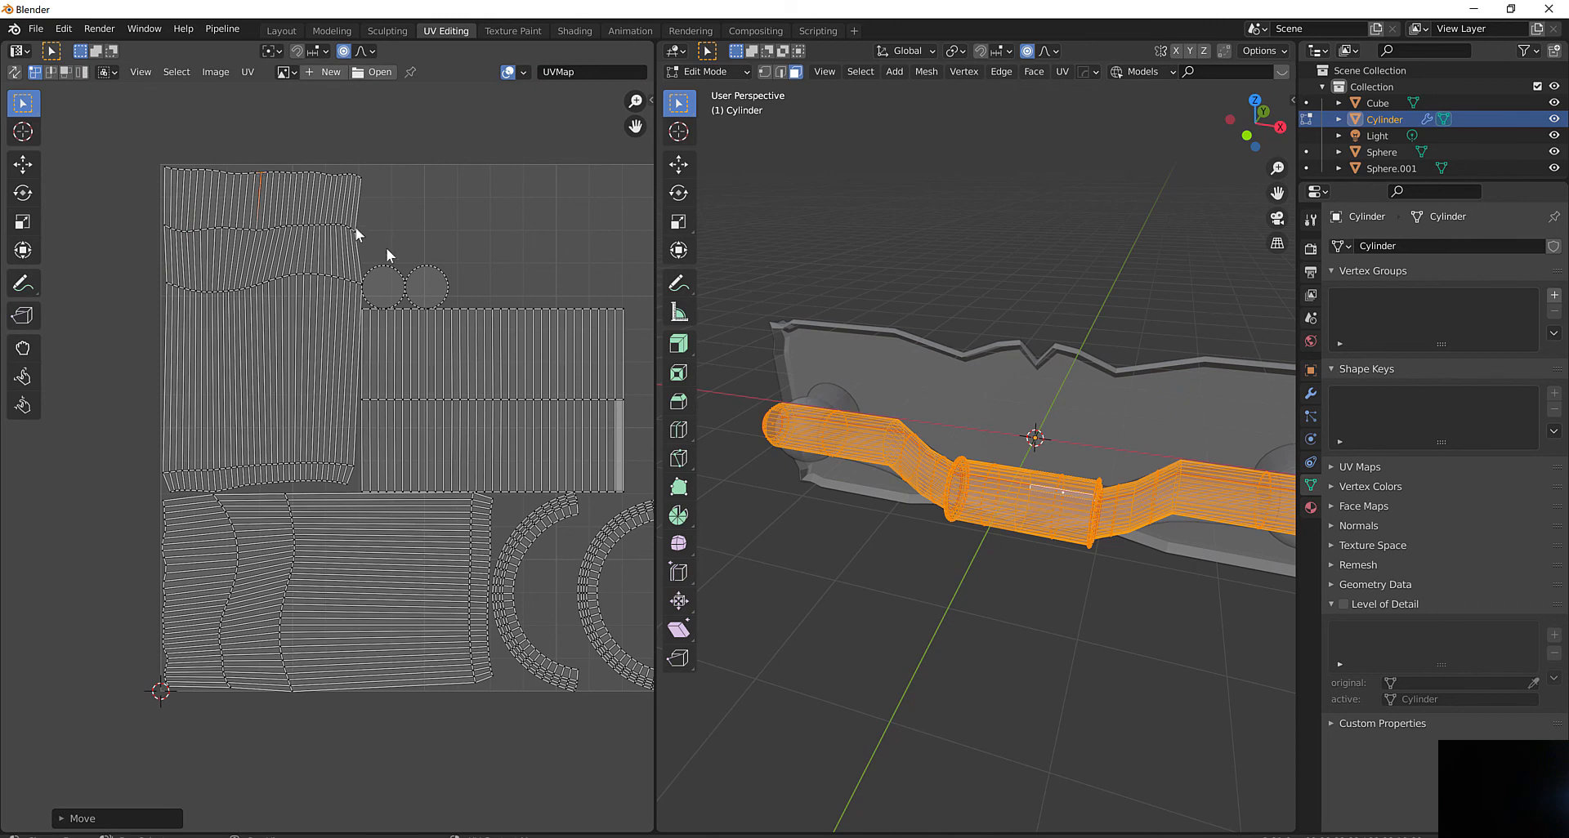
{"action": "middle_click_drag", "start_coordinate": [448, 228], "coordinate": [389, 247]}
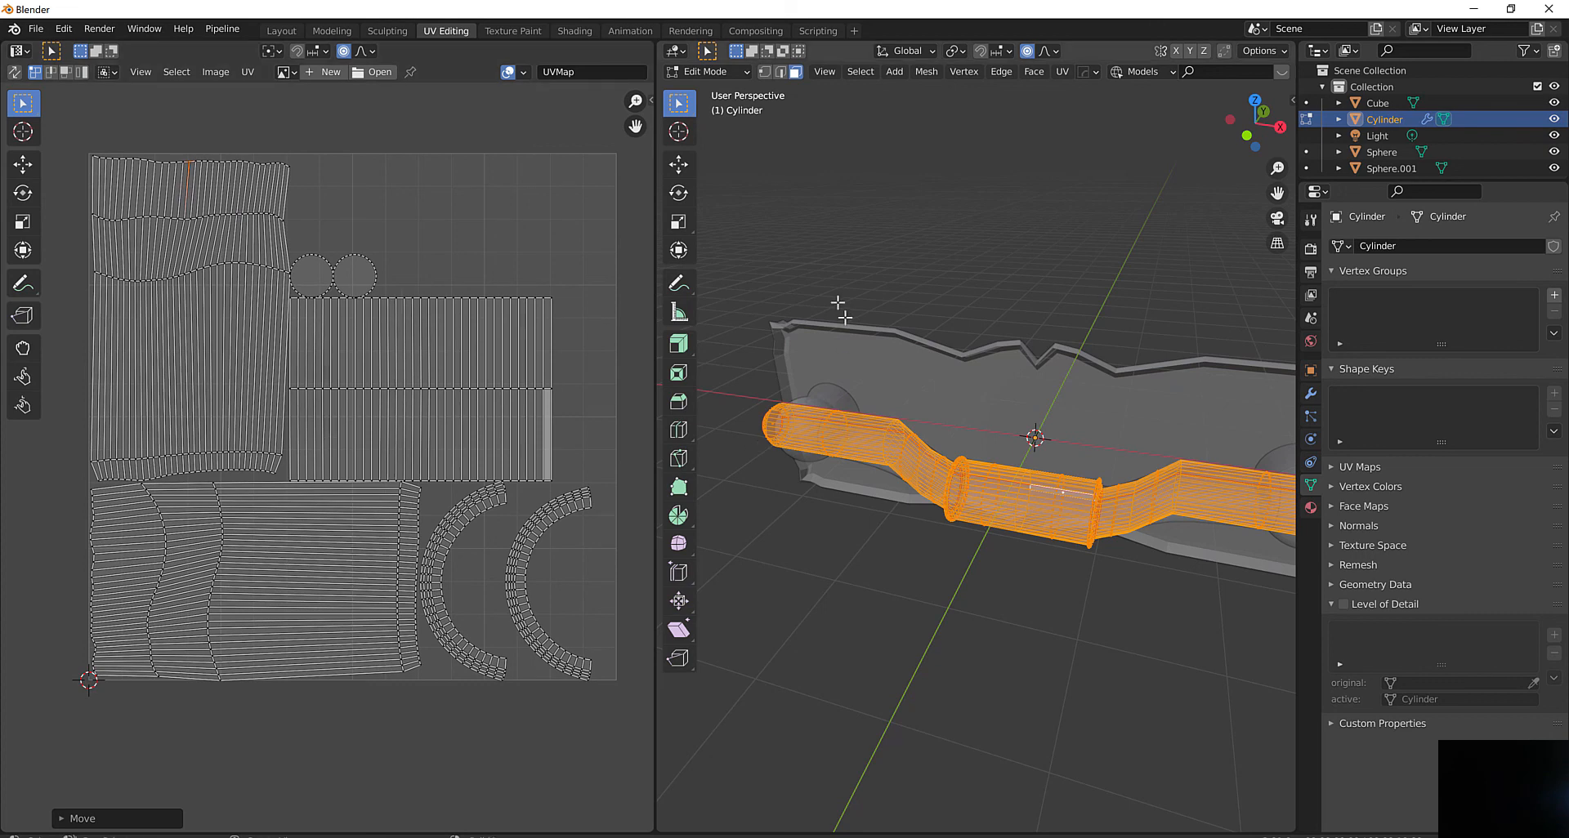
Switch to the Layout workspace and inspect the handle and backing plate from several angles
{"action": "left_click", "coordinate": [280, 30]}
{"action": "middle_click_drag", "start_coordinate": [847, 198], "coordinate": [895, 267]}
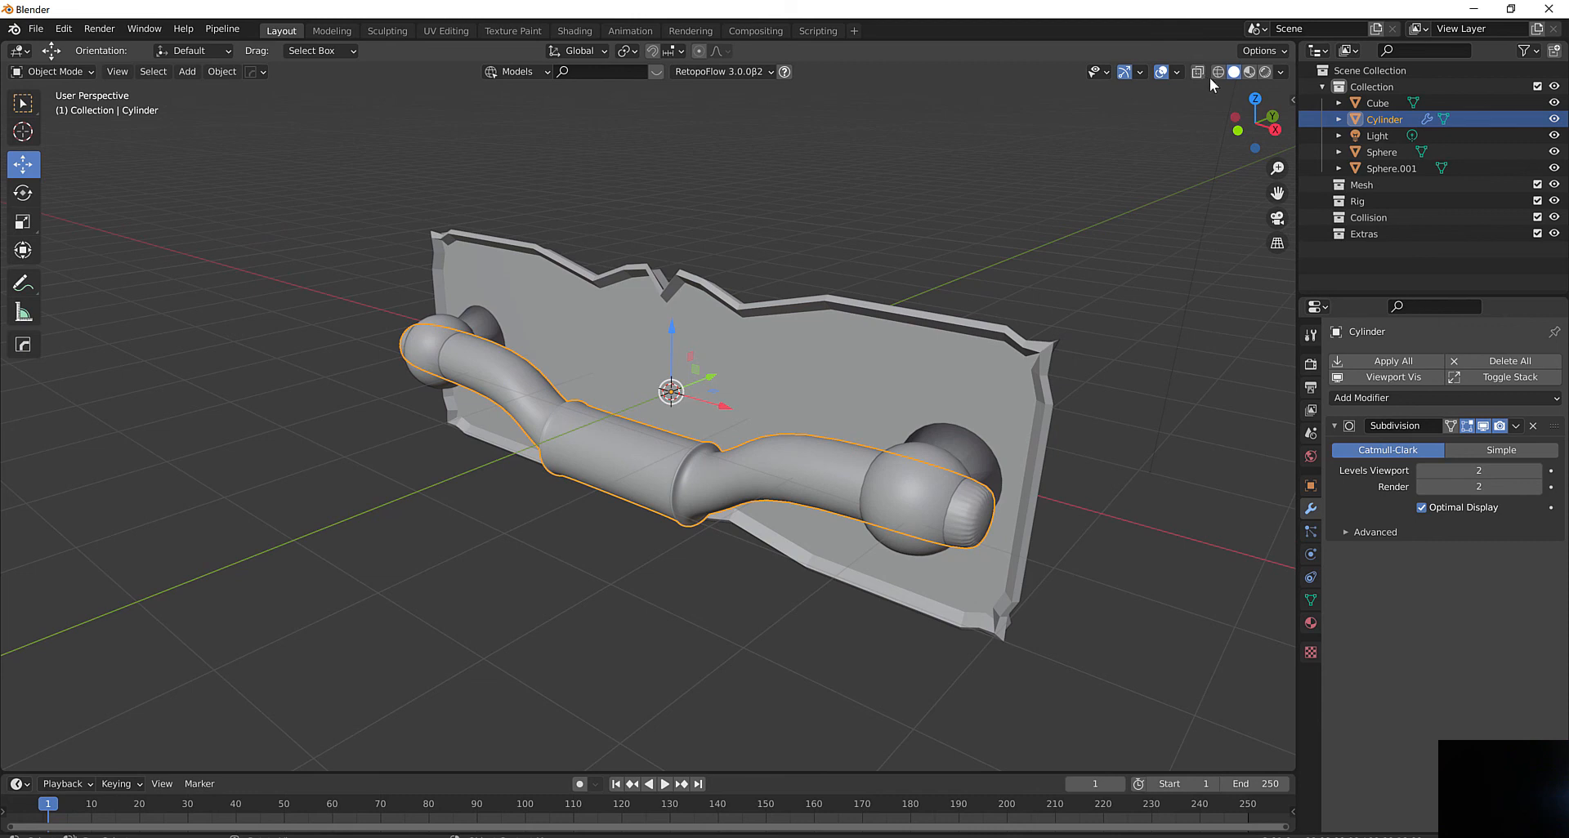
{"action": "left_click", "coordinate": [1080, 316]}
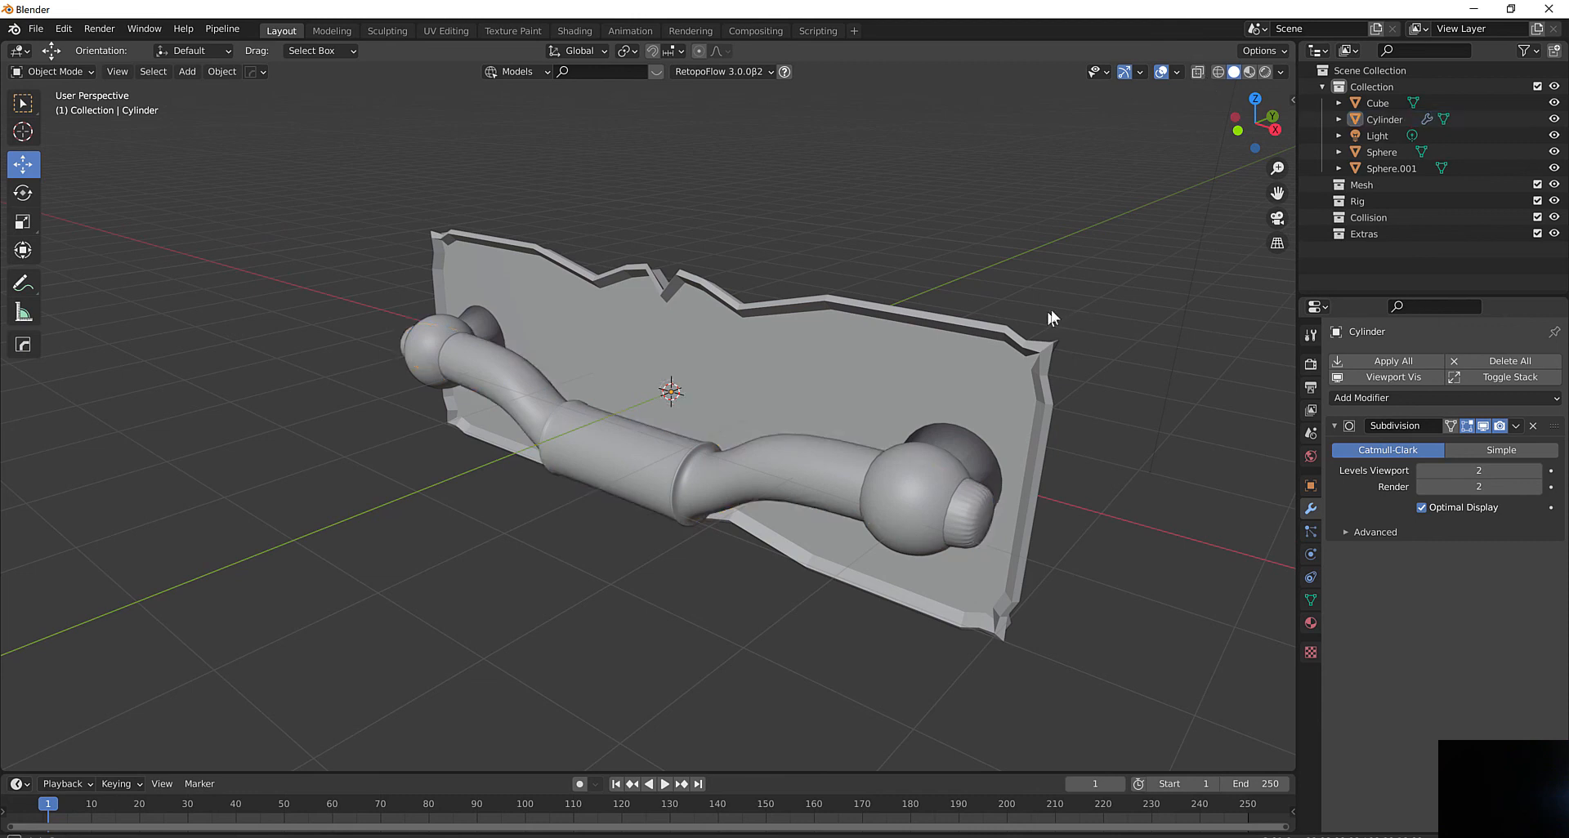
{"action": "middle_click_drag", "start_coordinate": [1051, 311], "coordinate": [1085, 317]}
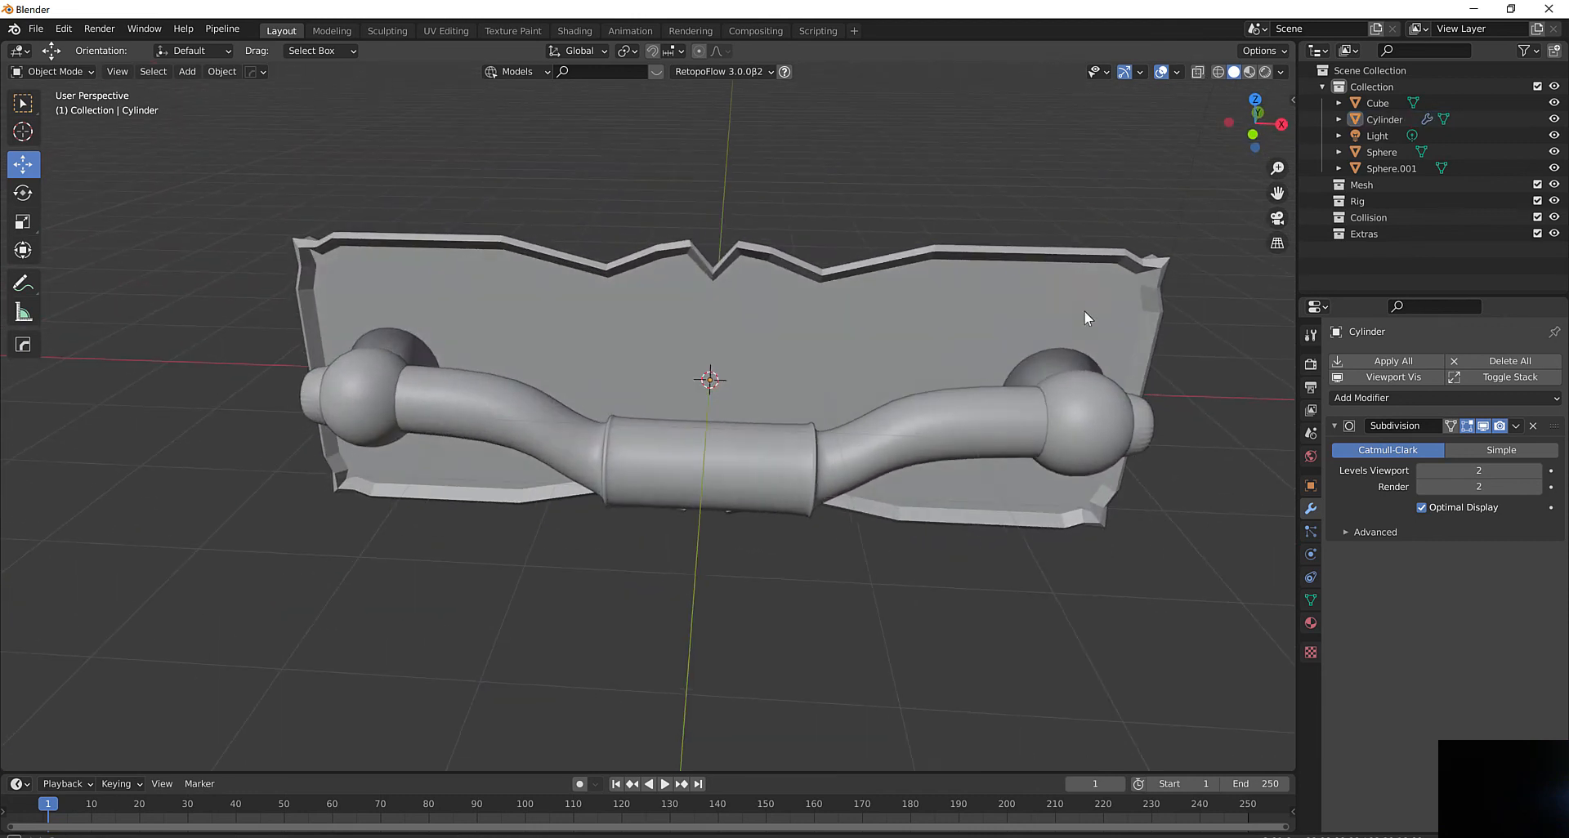
{"action": "scroll", "coordinate": [690, 490], "scroll_direction": "up", "scroll_amount": 3}
{"action": "middle_click_drag", "start_coordinate": [718, 459], "coordinate": [637, 532]}
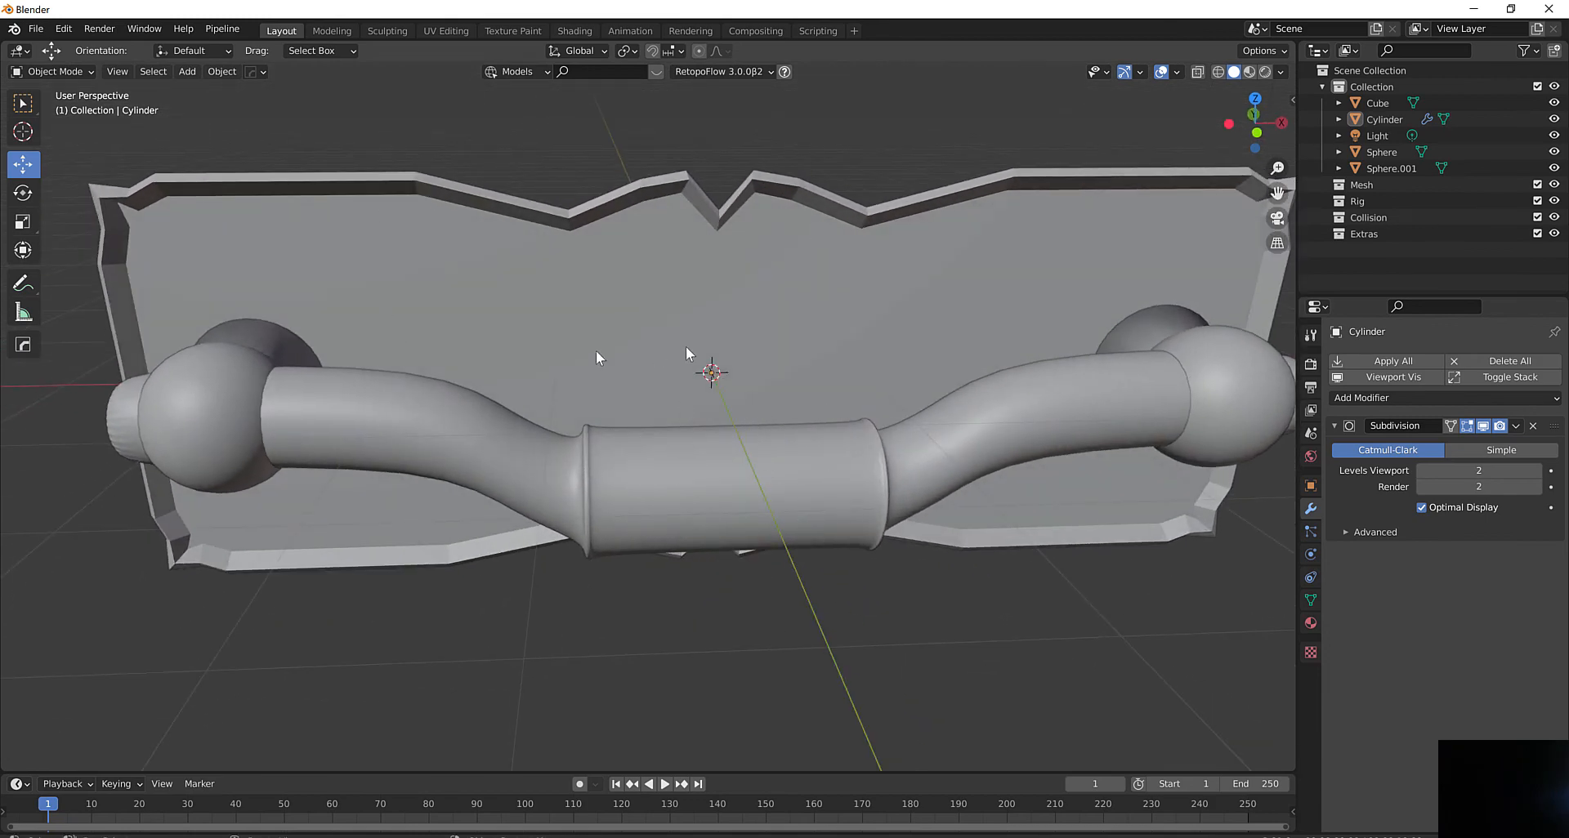
{"action": "middle_click_drag", "start_coordinate": [600, 282], "coordinate": [515, 262]}
{"action": "scroll", "coordinate": [532, 272], "scroll_direction": "down", "scroll_amount": 4}
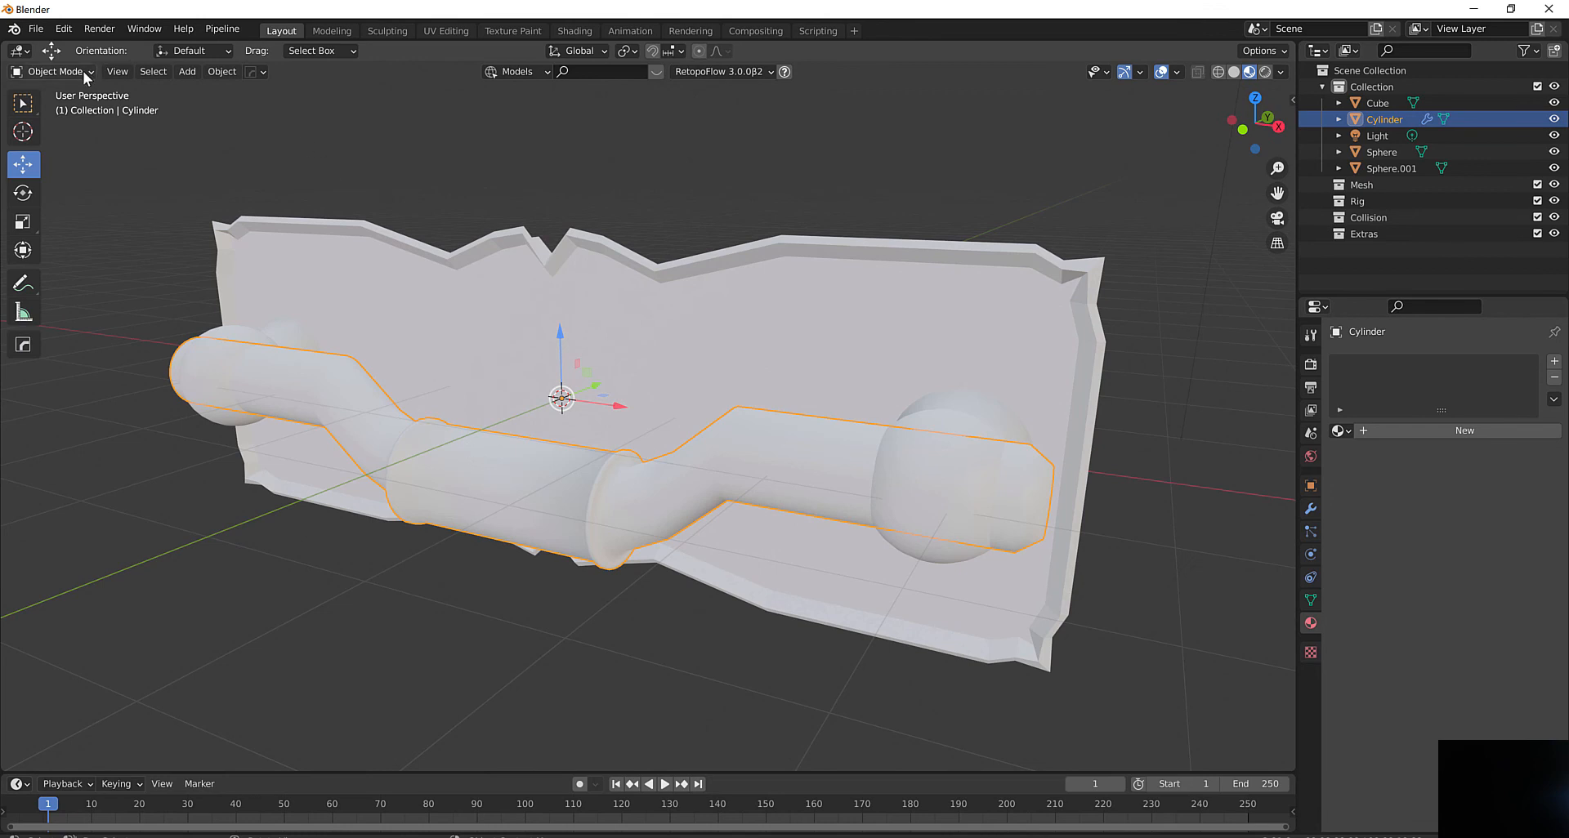
{"action": "left_click", "coordinate": [1482, 430]}
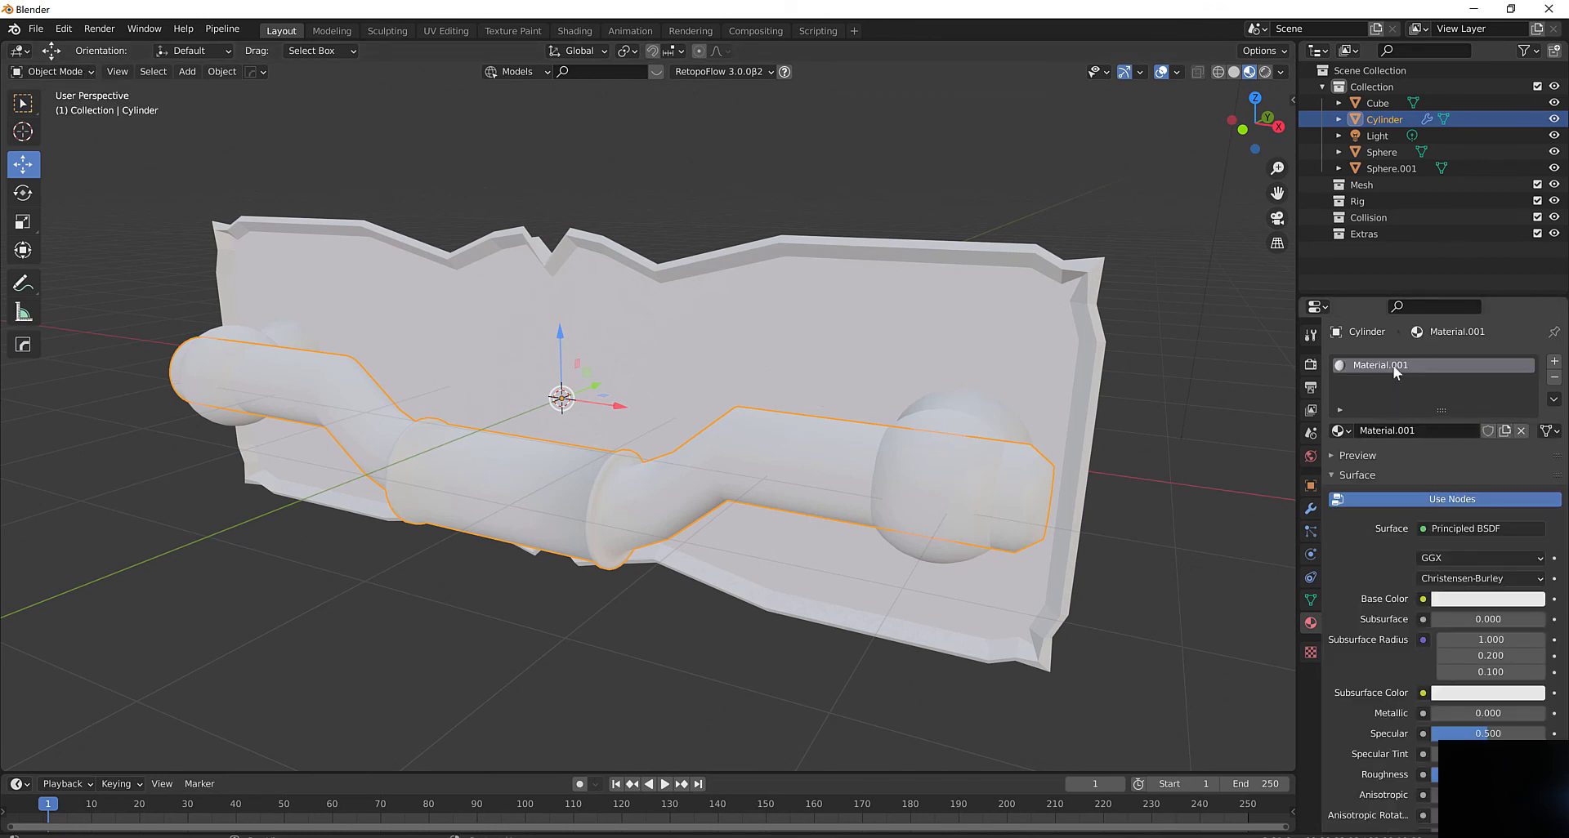
{"action": "double_click", "coordinate": [1394, 372]}
{"action": "type", "text": "metal pull"}
{"action": "key", "text": "Return"}
{"action": "left_click", "coordinate": [1554, 378]}
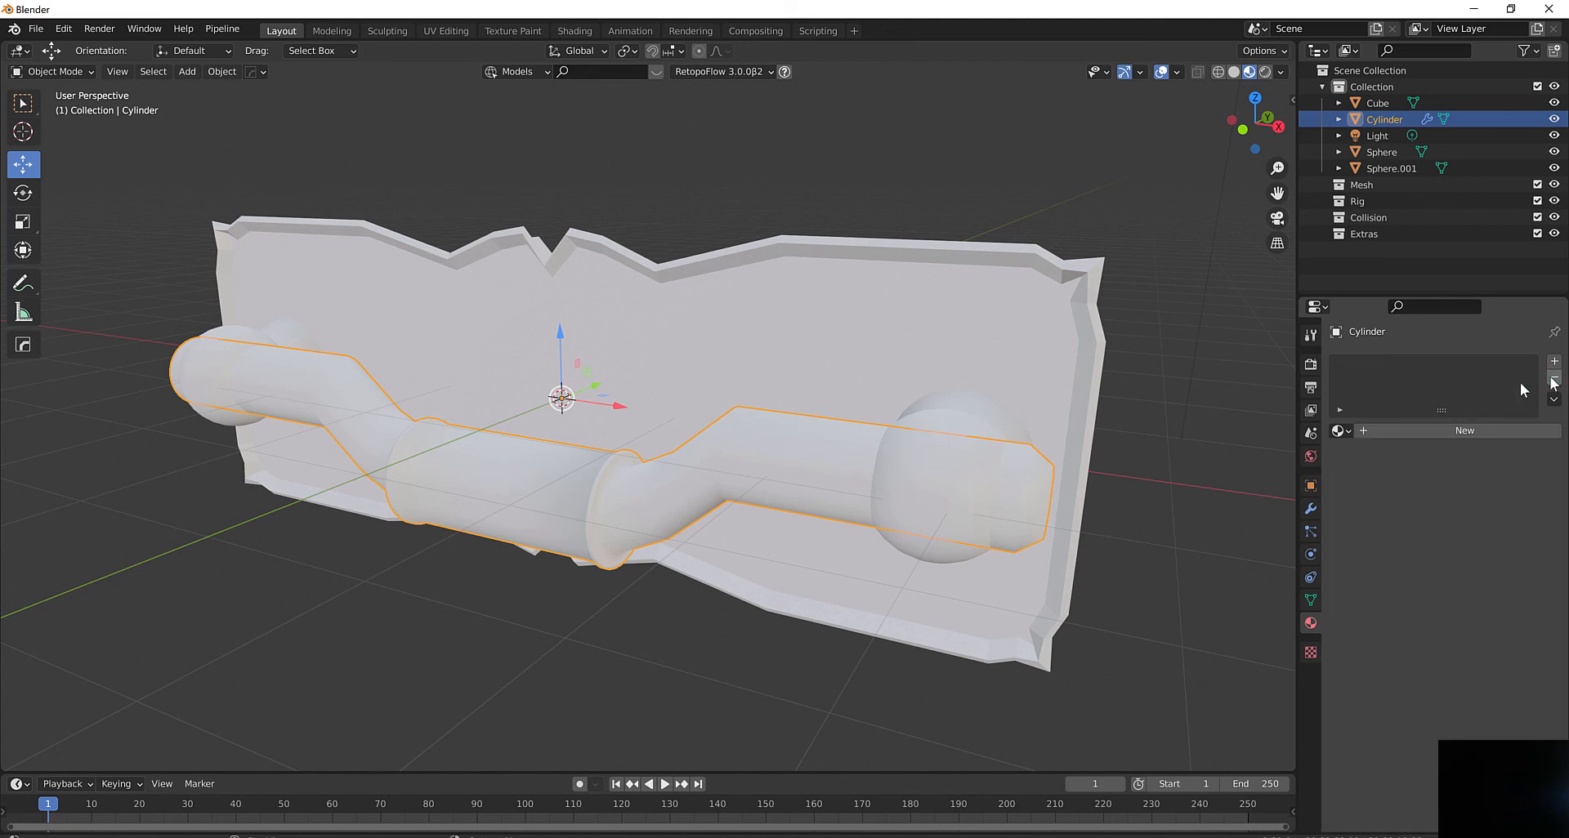
Create a new material on the handle cylinder and name it "metal pull"
{"action": "left_click", "coordinate": [1459, 433]}
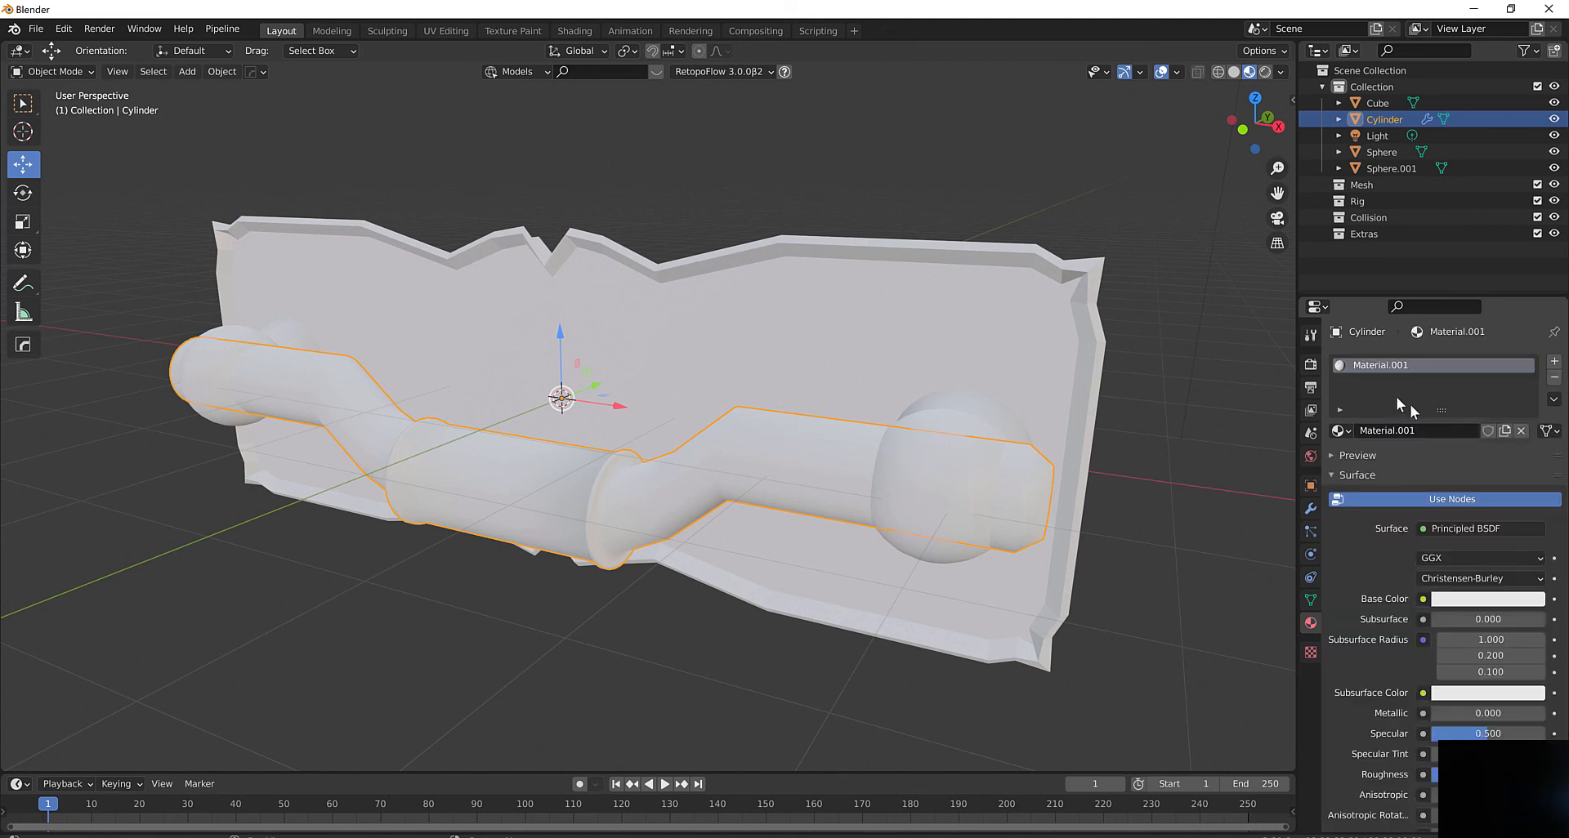
{"action": "left_click", "coordinate": [1415, 431]}
{"action": "type", "text": "metal pull"}
{"action": "key", "text": "Return"}
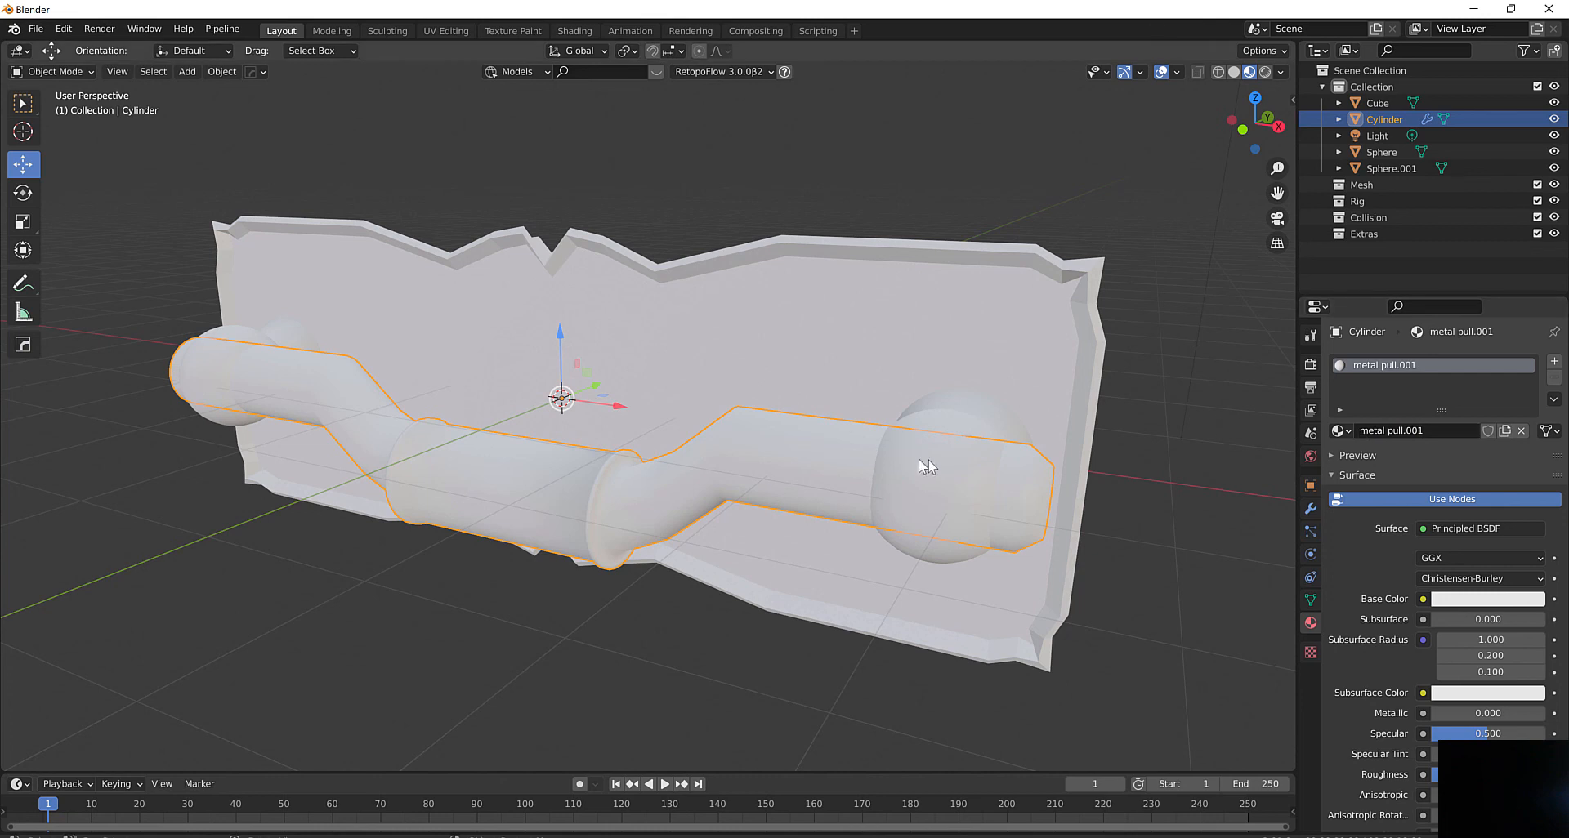
Assign the existing "metal pull" material to the backing plate and to the handle cylinder
{"action": "left_click", "coordinate": [899, 302]}
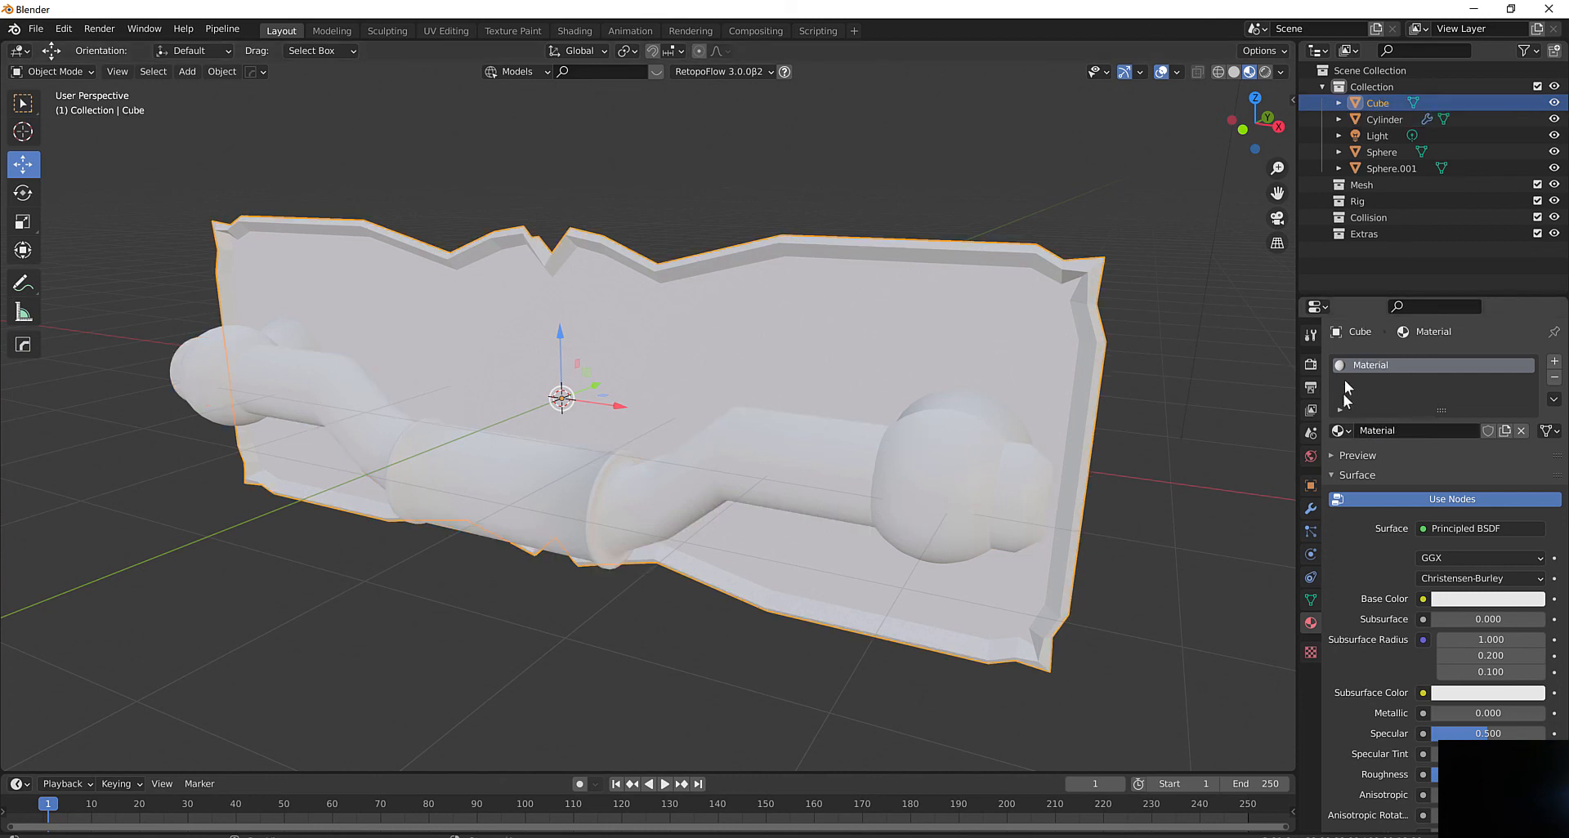
{"action": "left_click", "coordinate": [1346, 431]}
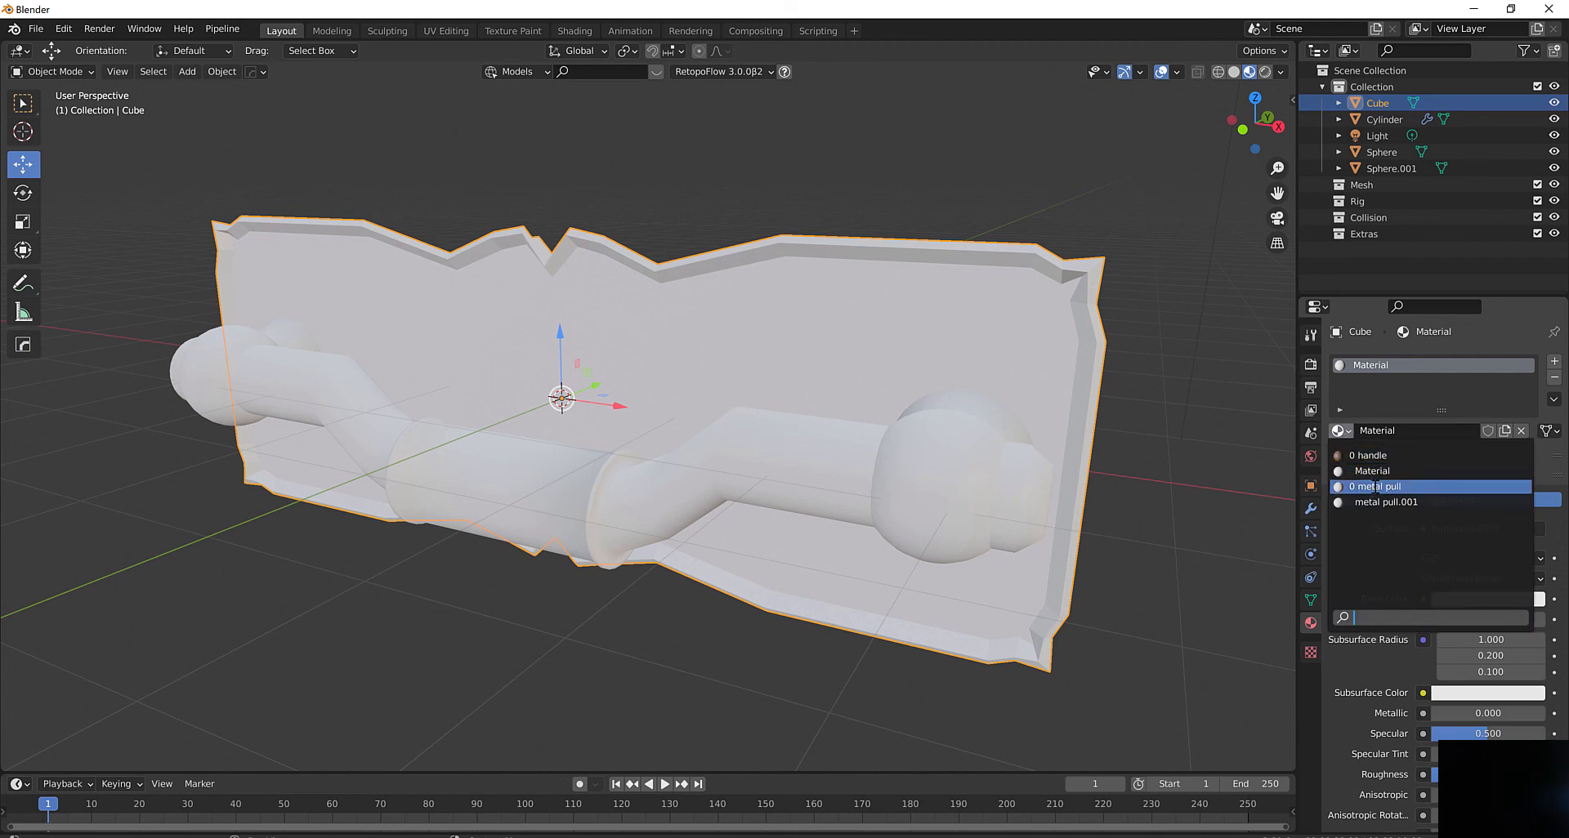
{"action": "left_click", "coordinate": [1375, 487]}
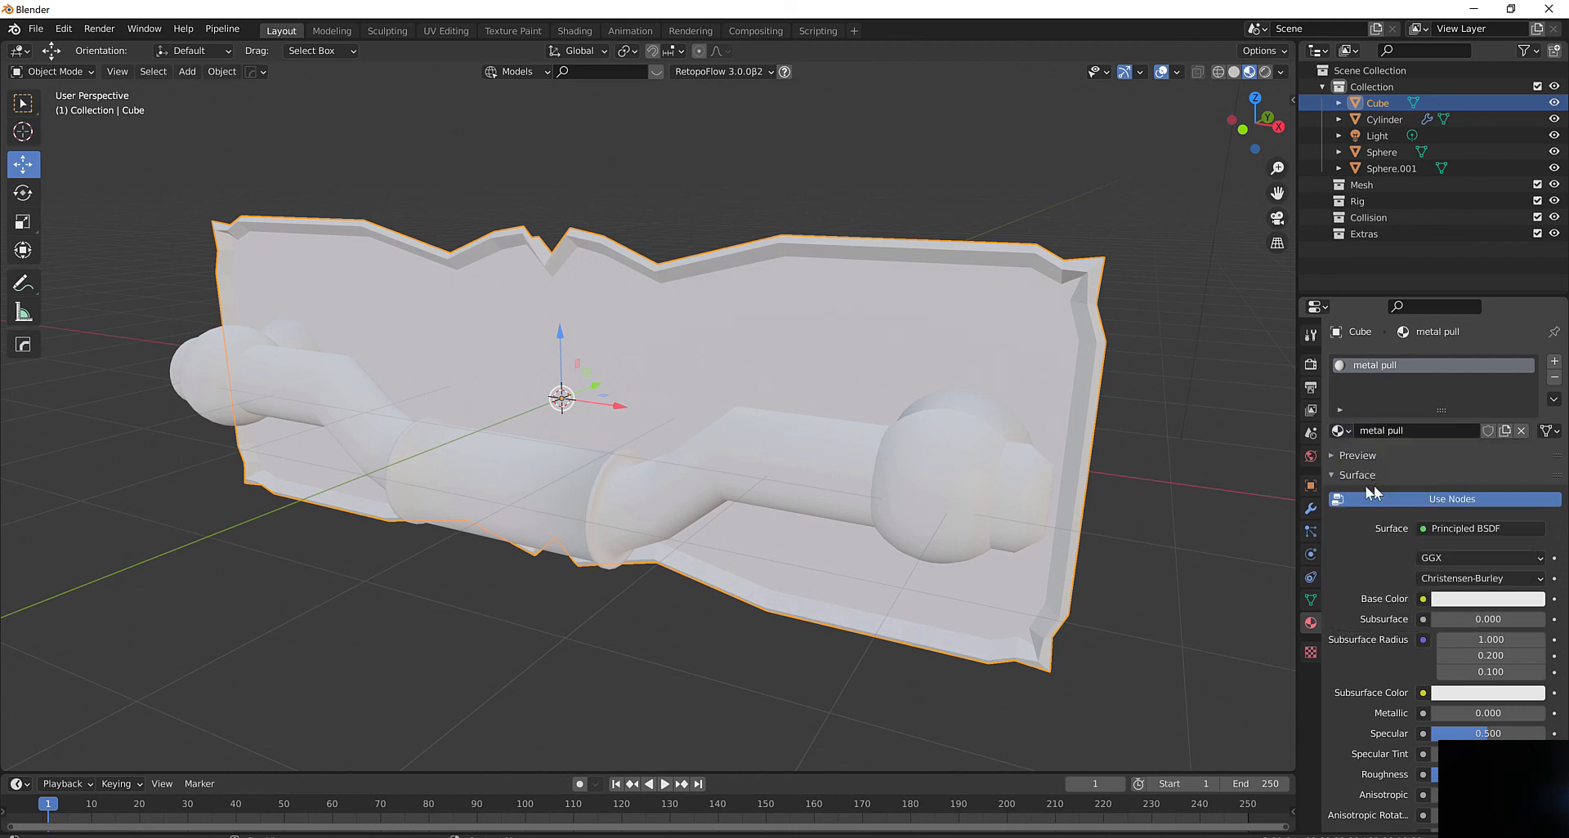
{"action": "left_click", "coordinate": [923, 442]}
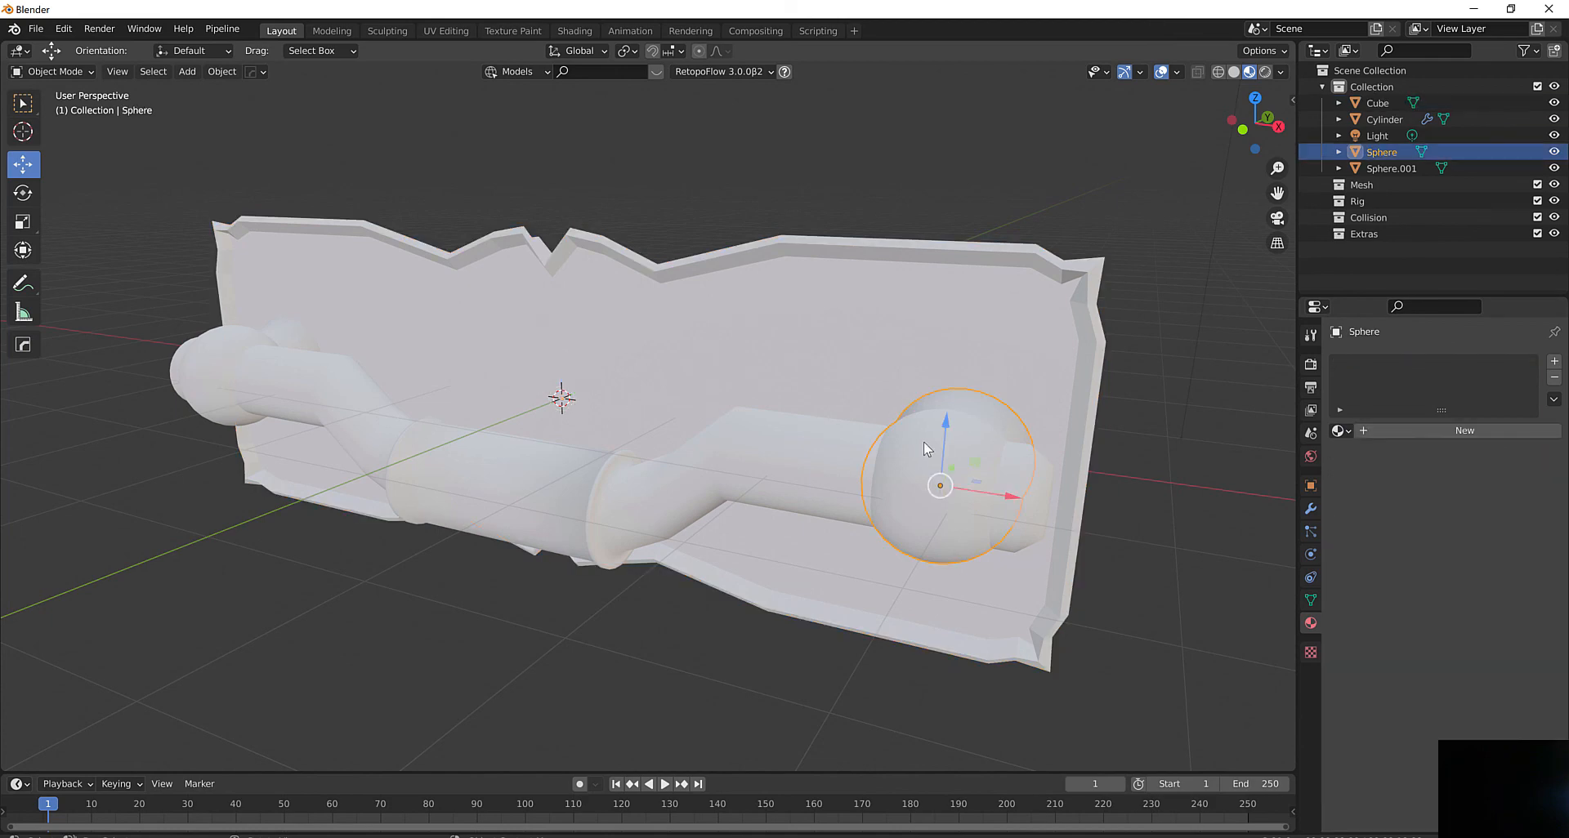
{"action": "left_click", "coordinate": [811, 470]}
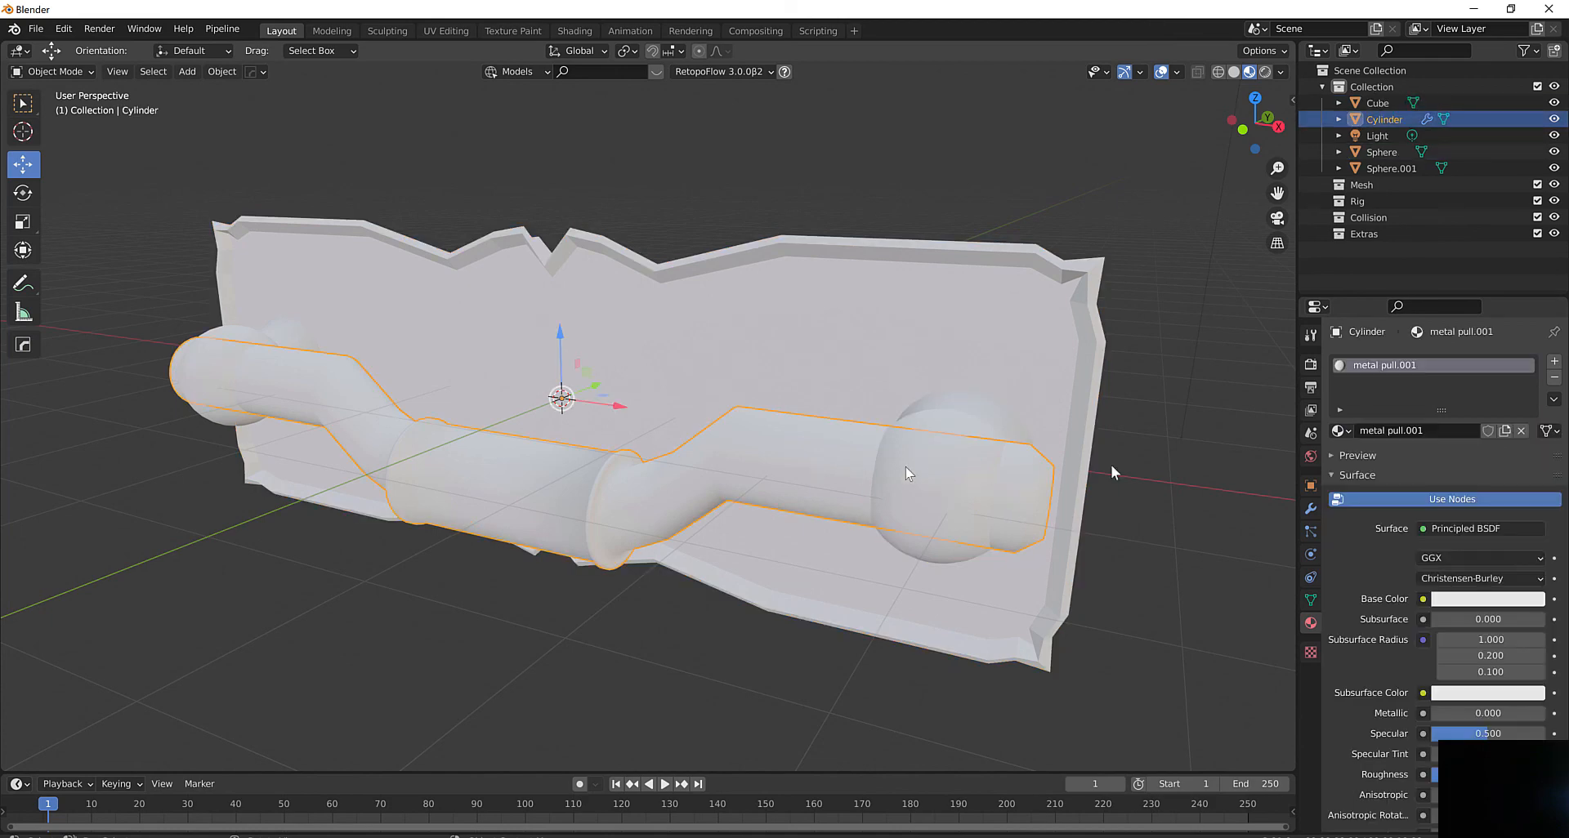
{"action": "left_click", "coordinate": [1344, 431]}
{"action": "left_click", "coordinate": [1360, 483]}
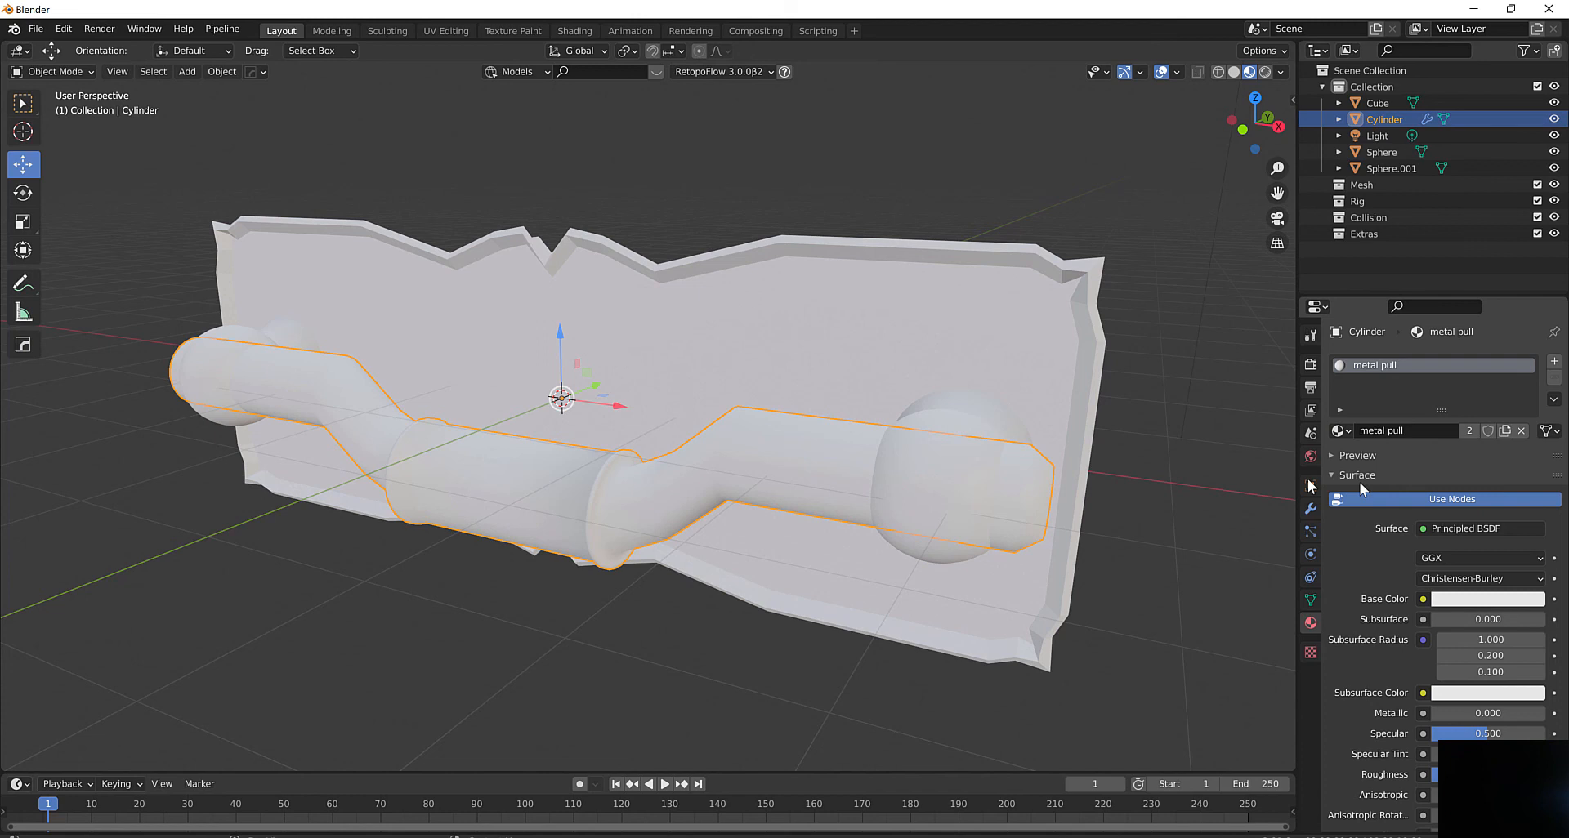
Assign the existing "metal pull" material to both spheres at the ends of the handle
{"action": "left_click", "coordinate": [943, 414]}
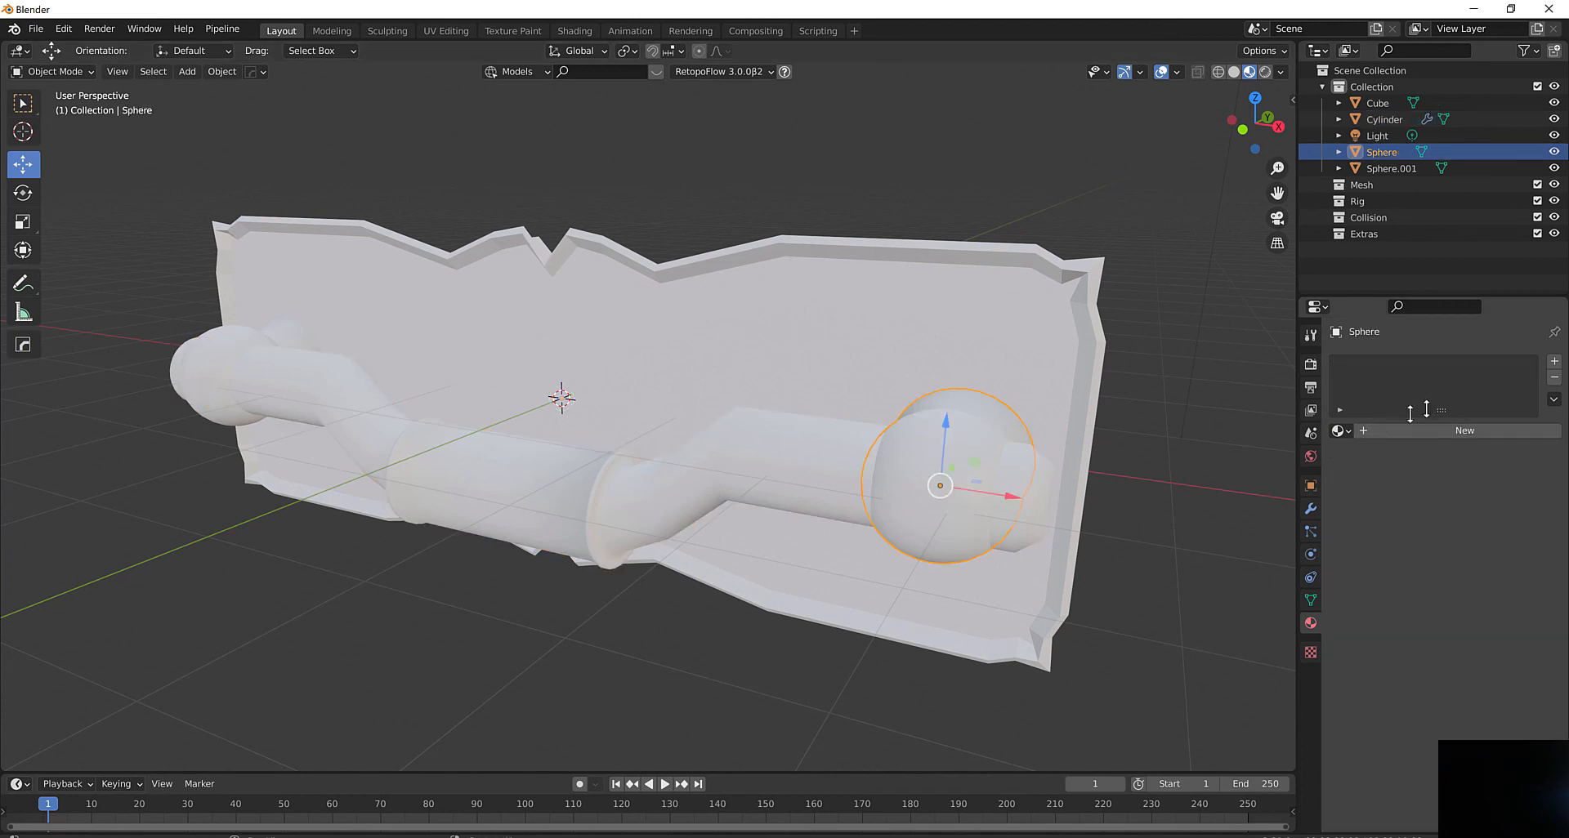
{"action": "left_click", "coordinate": [1344, 431]}
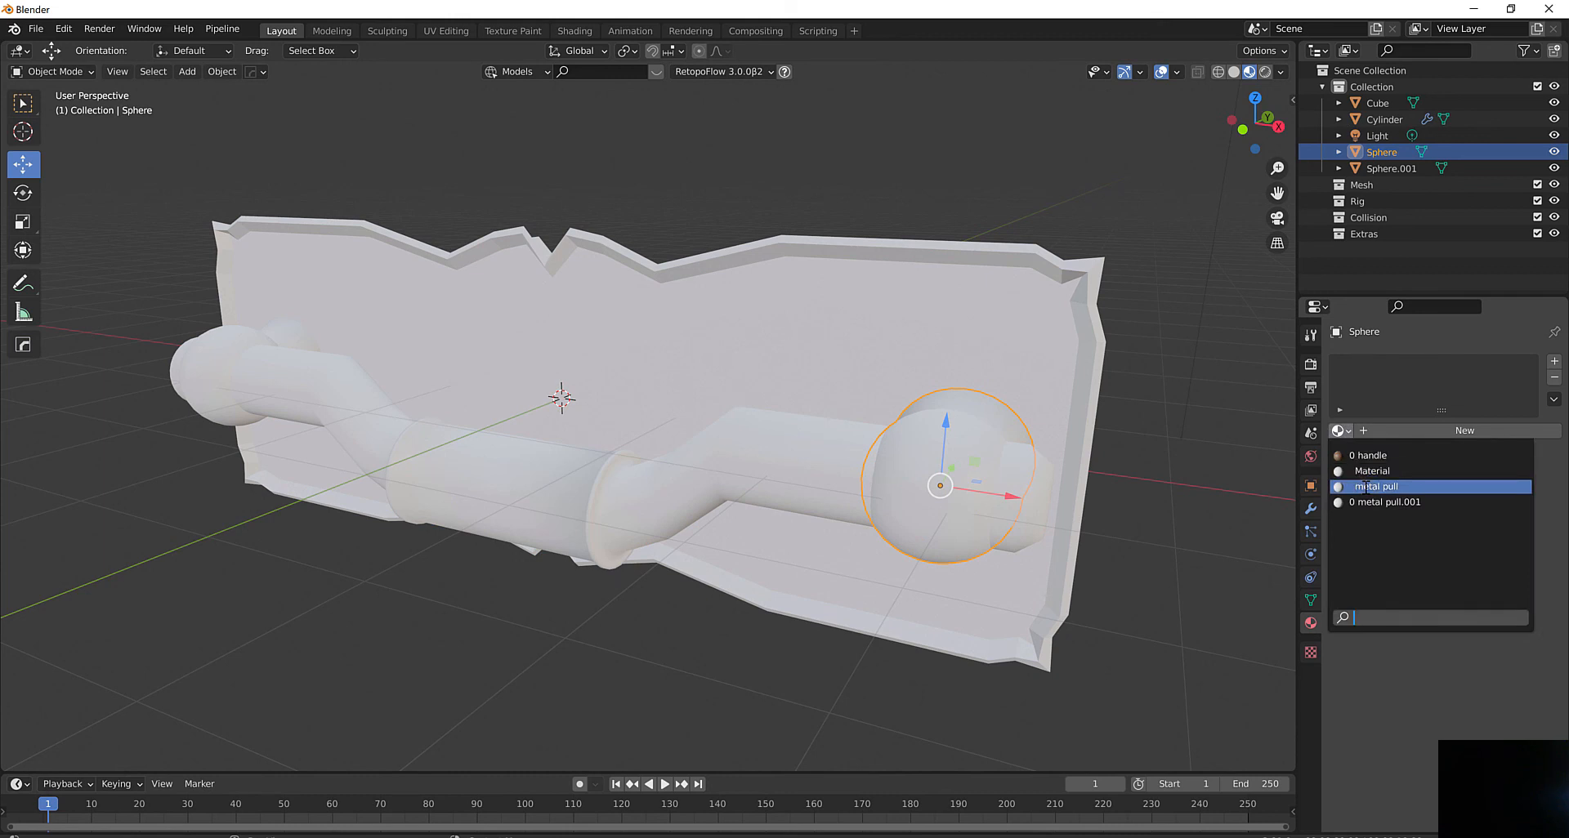
{"action": "left_click", "coordinate": [1366, 487]}
{"action": "left_click", "coordinate": [229, 375]}
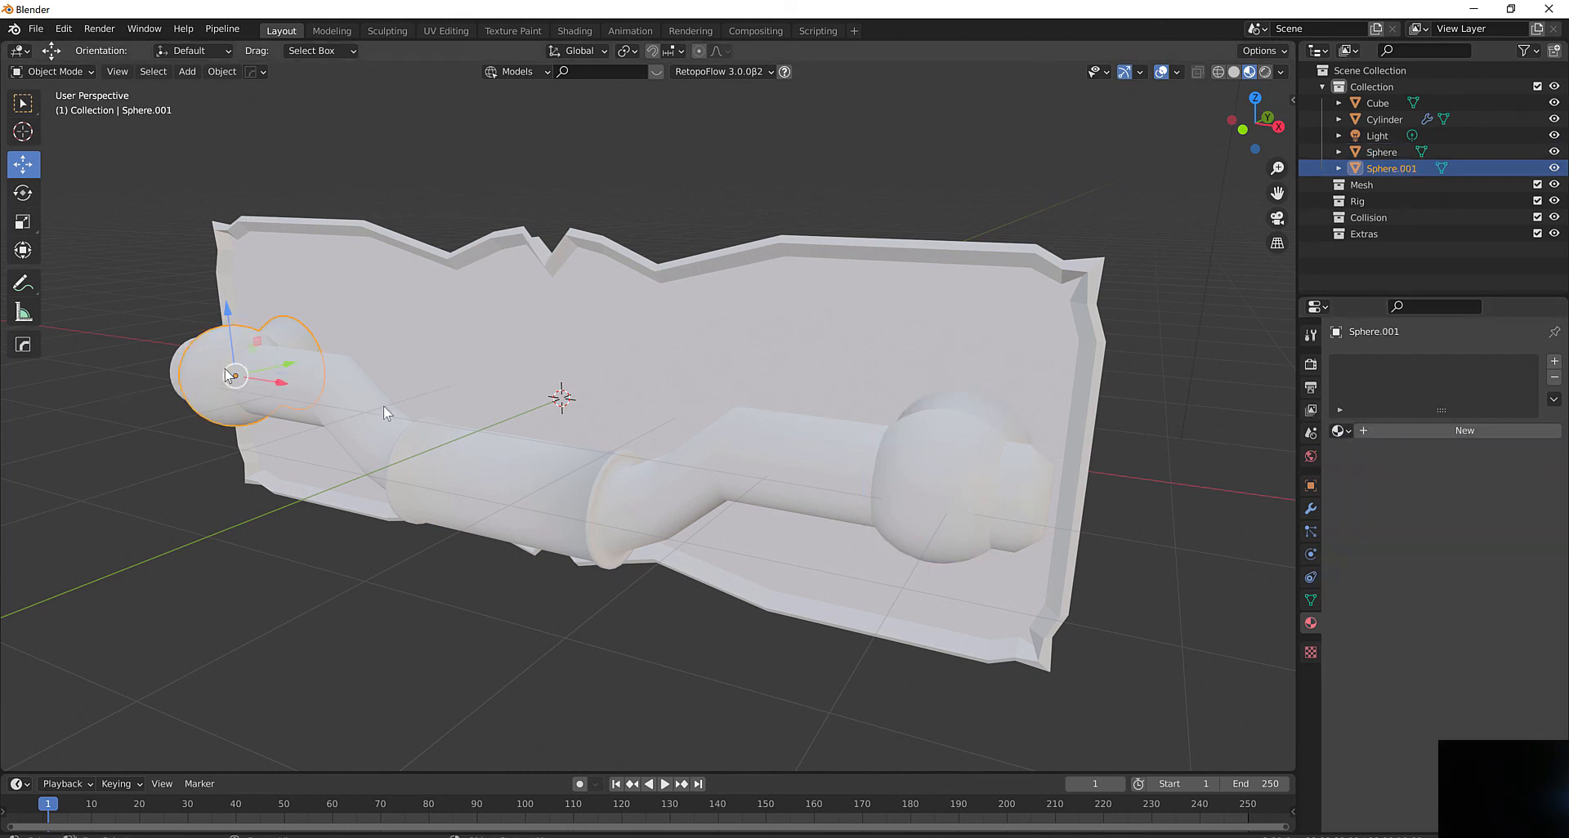
{"action": "left_click", "coordinate": [1344, 431]}
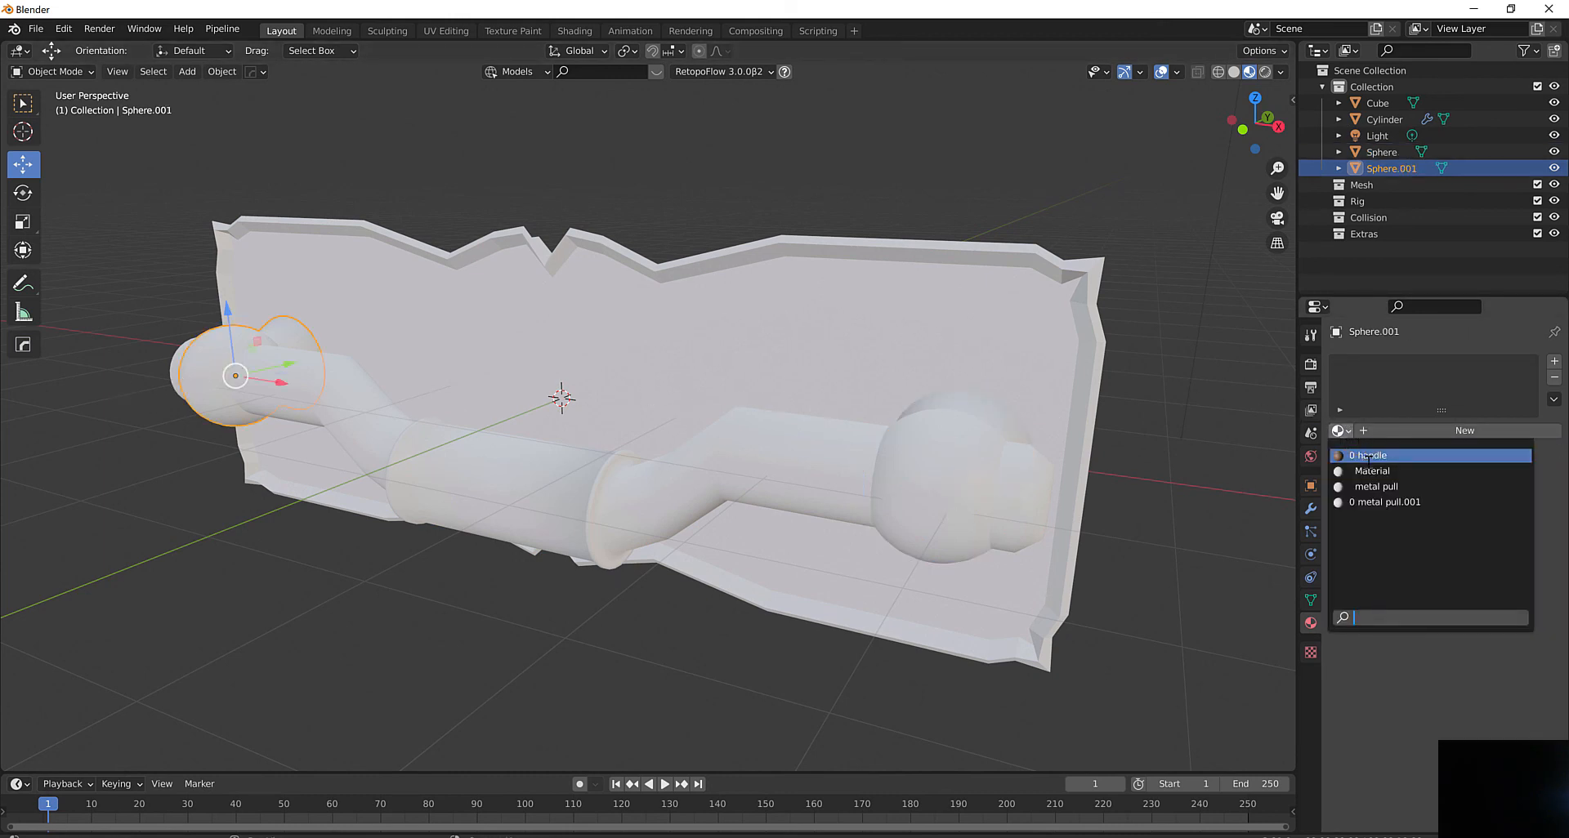
{"action": "left_click", "coordinate": [1376, 486]}
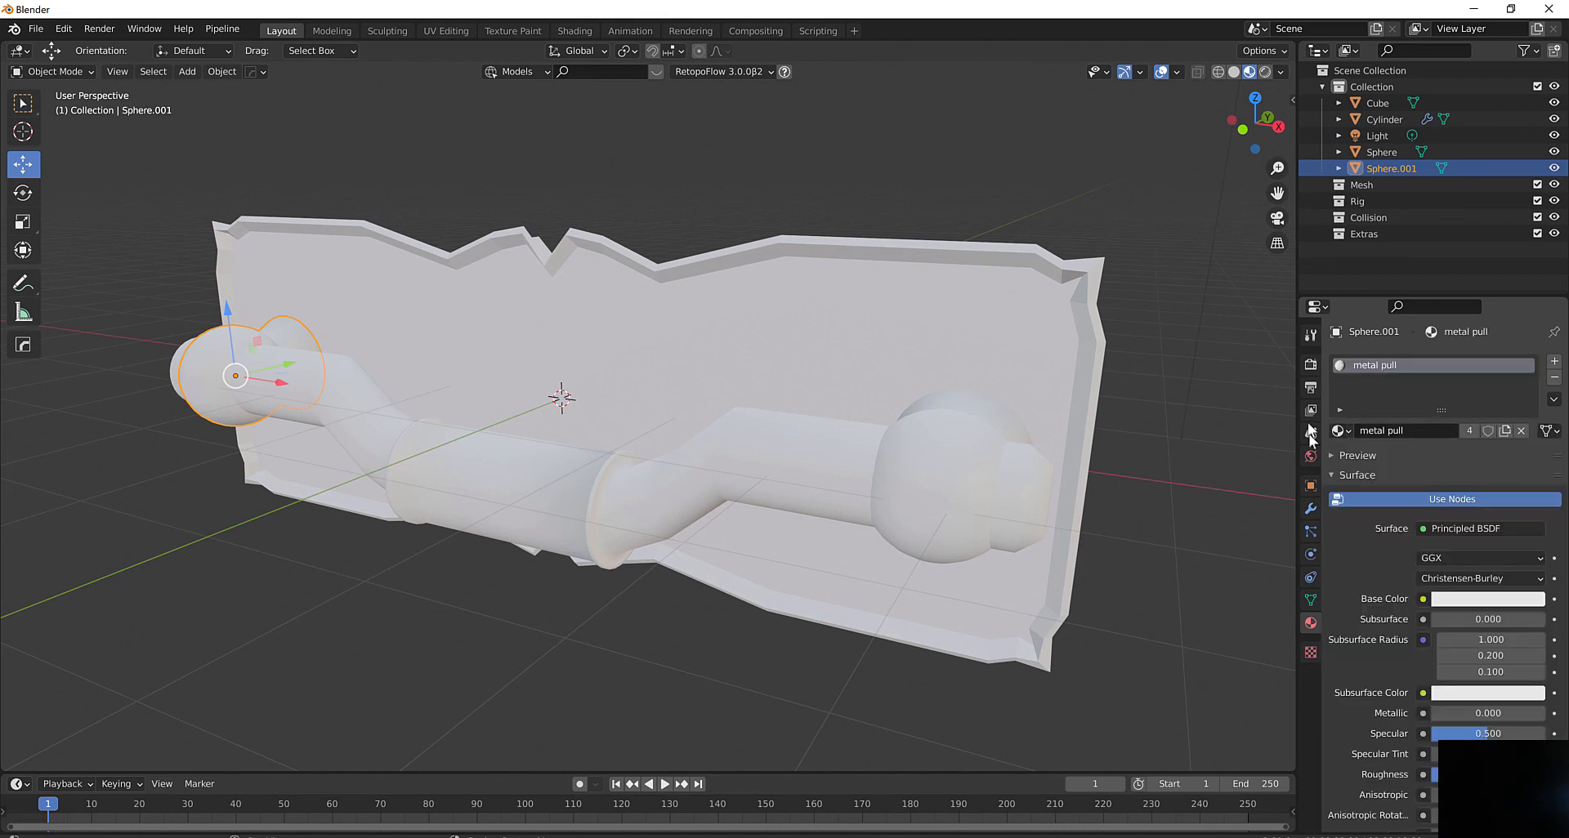
In Edit Mode with X-ray enabled, select all faces of the handle cylinder's thick middle grip section
{"action": "left_click", "coordinate": [500, 480]}
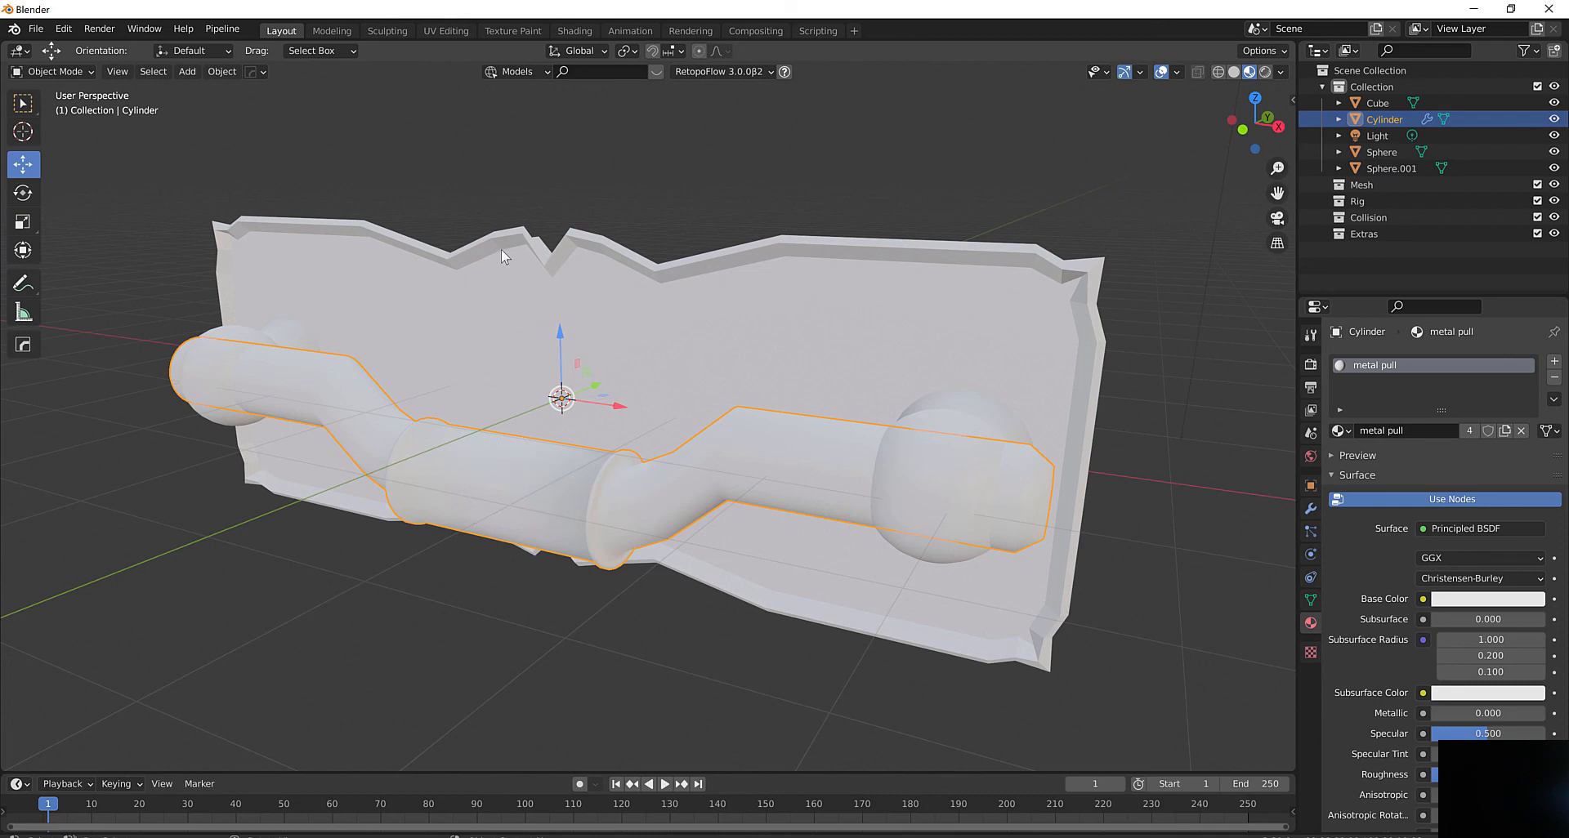
{"action": "left_click", "coordinate": [83, 70]}
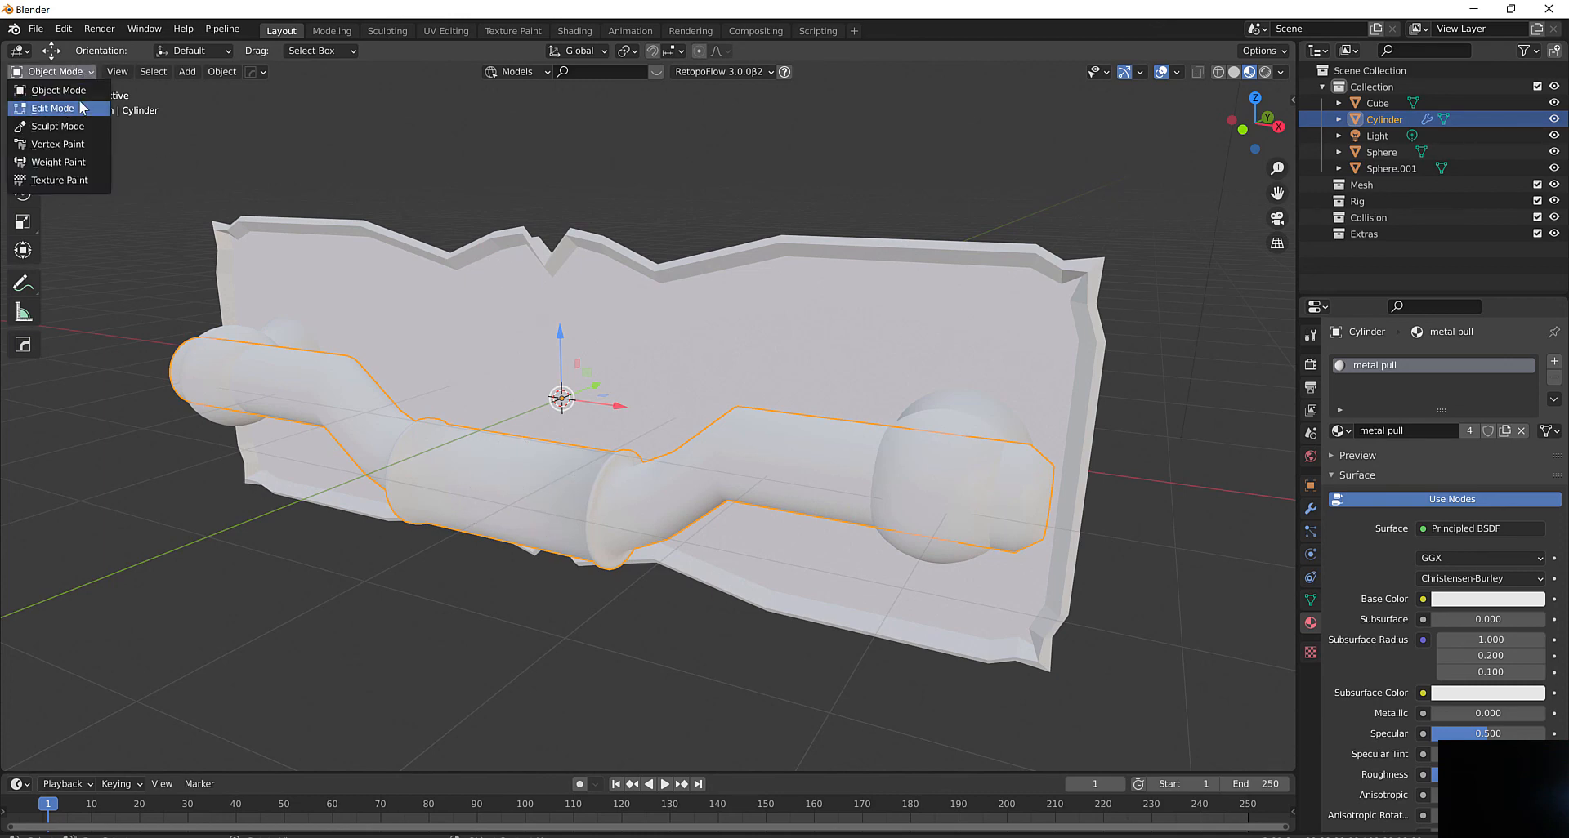
{"action": "left_click", "coordinate": [83, 107]}
{"action": "middle_click_drag", "start_coordinate": [475, 509], "coordinate": [571, 392]}
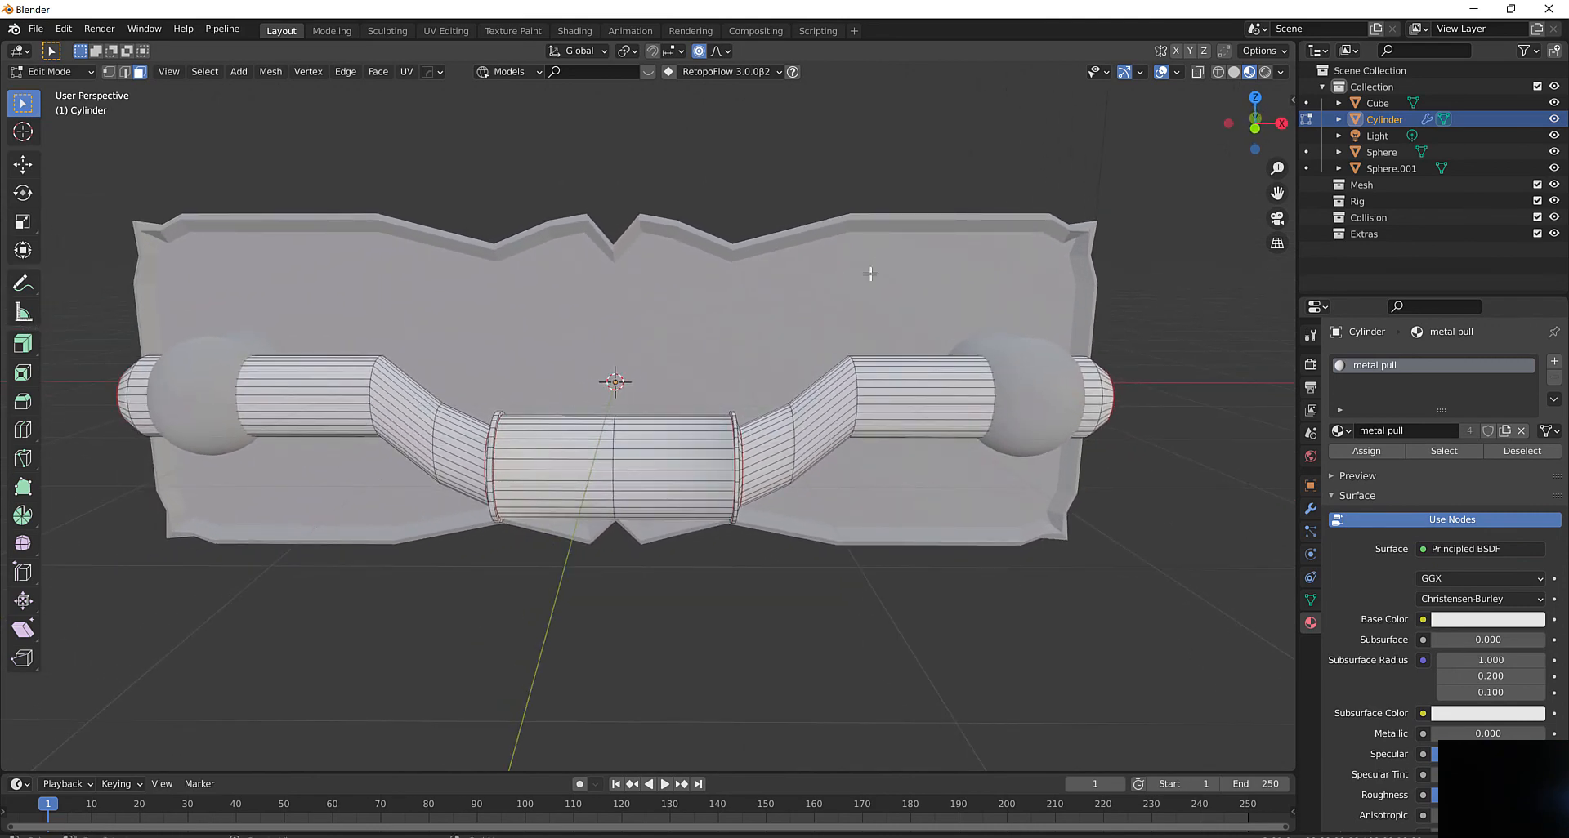
{"action": "left_click", "coordinate": [1198, 72]}
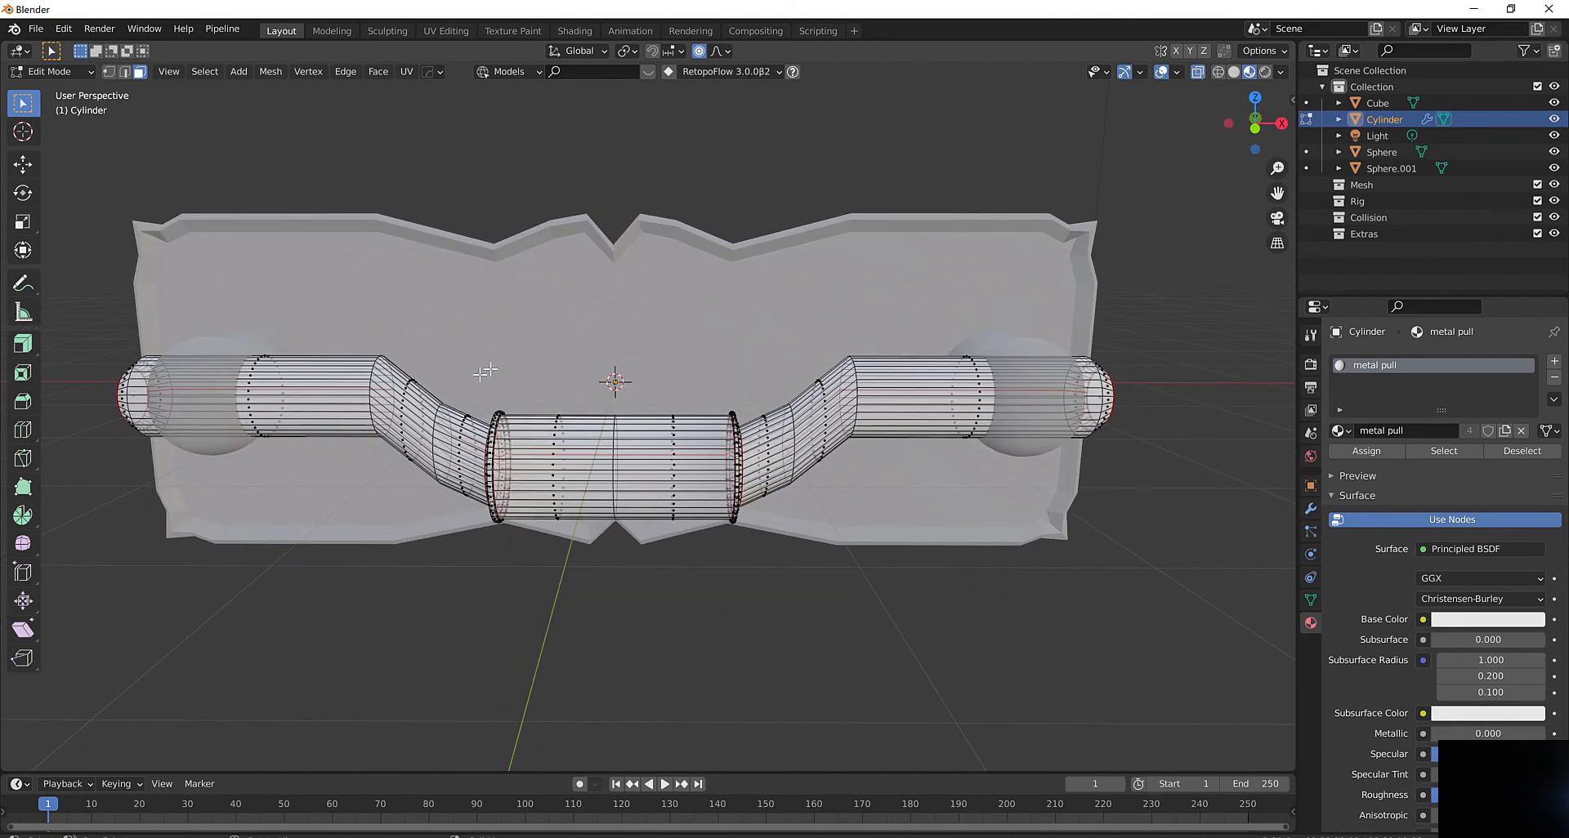
{"action": "left_click_drag", "start_coordinate": [534, 400], "coordinate": [706, 572]}
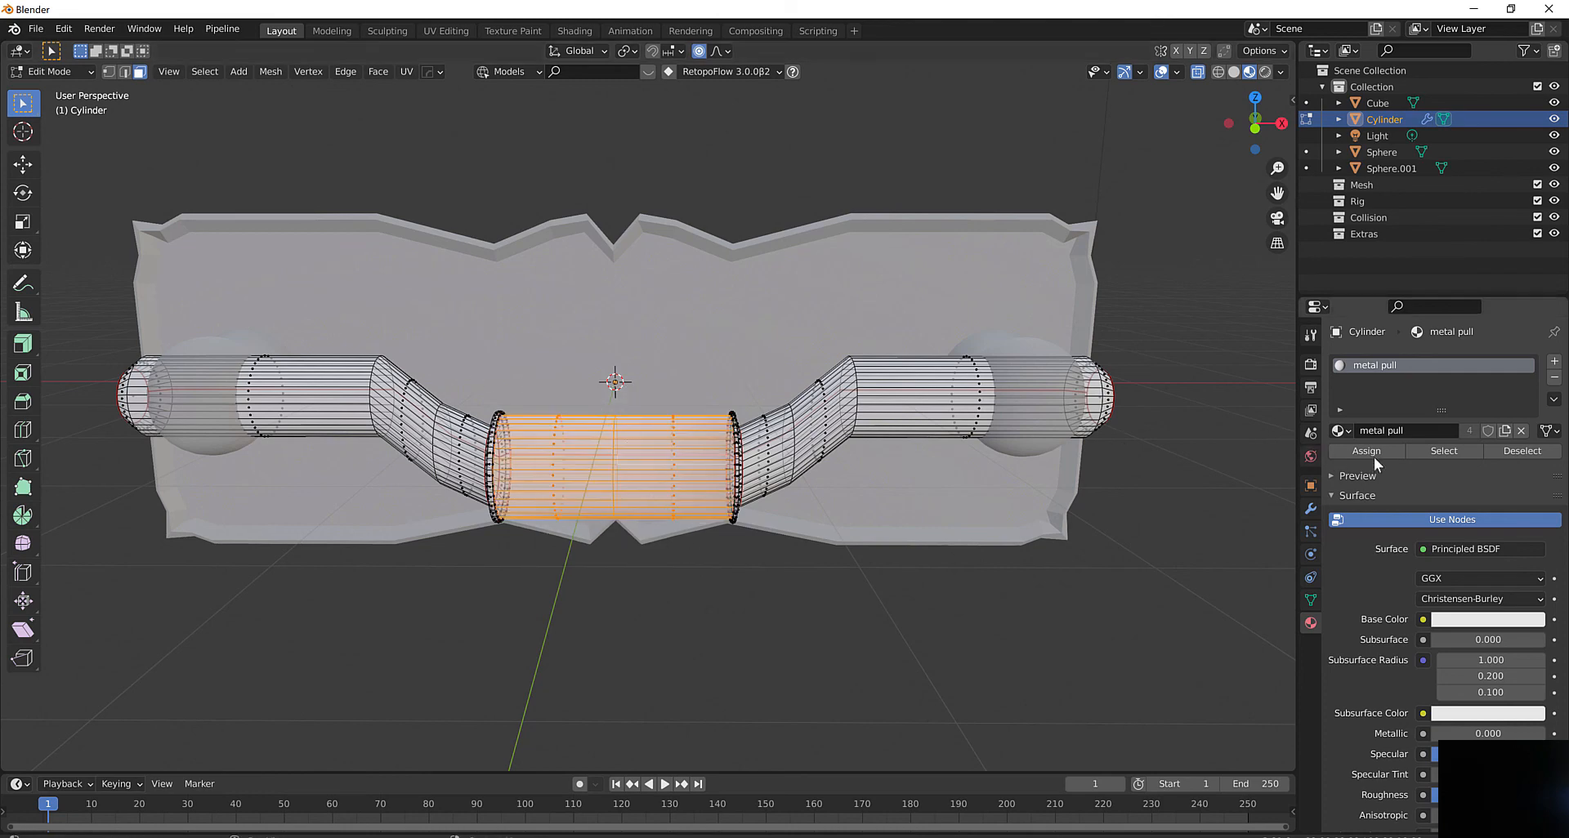
Add a second material slot with a new material named "handle leather" and assign it to the selected grip faces
{"action": "left_click", "coordinate": [1555, 363]}
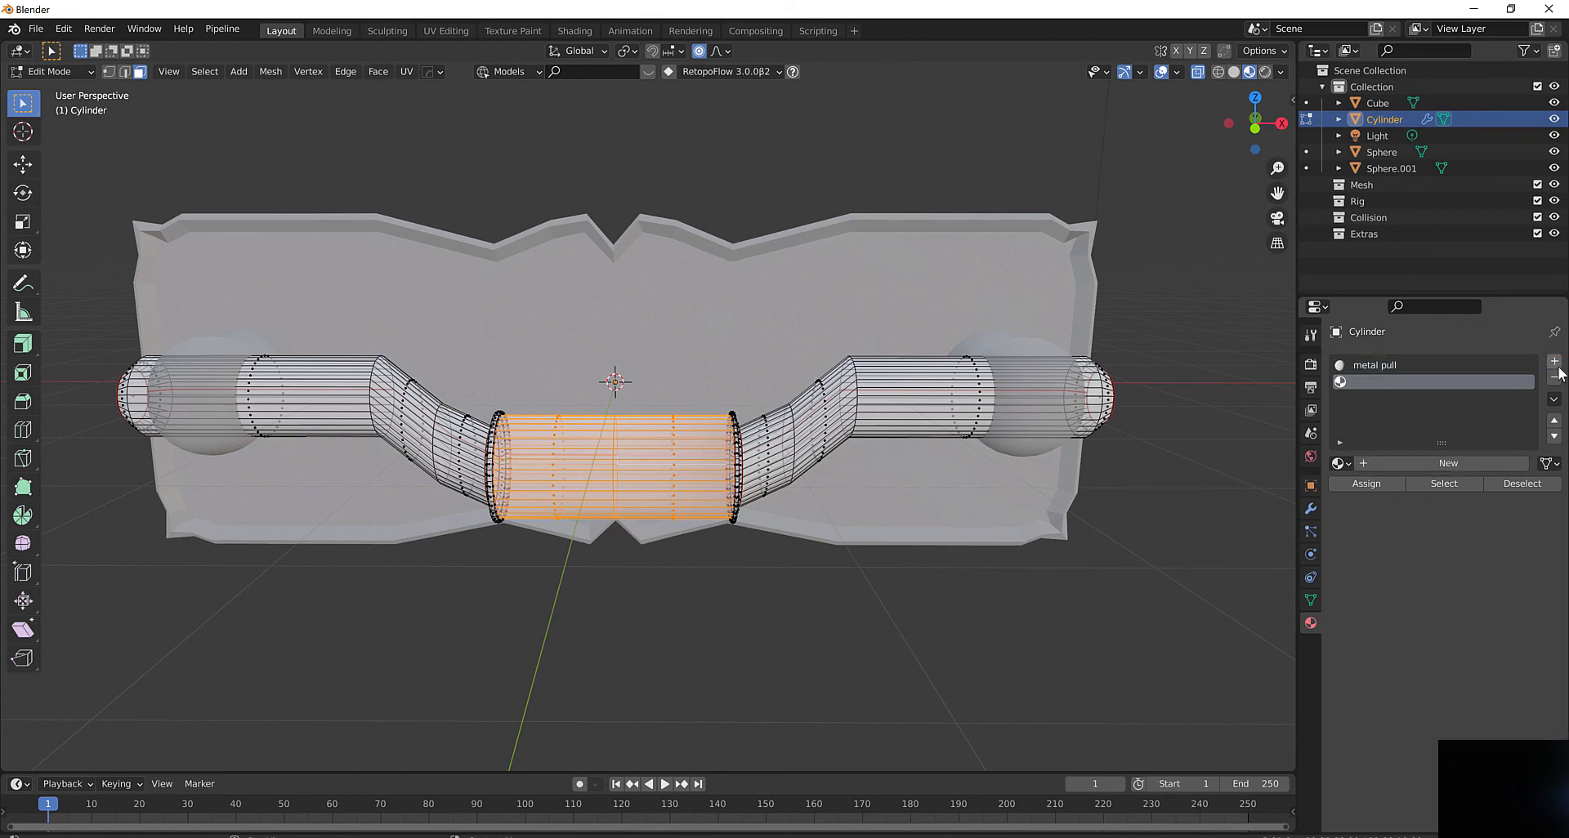
{"action": "left_click", "coordinate": [1444, 464]}
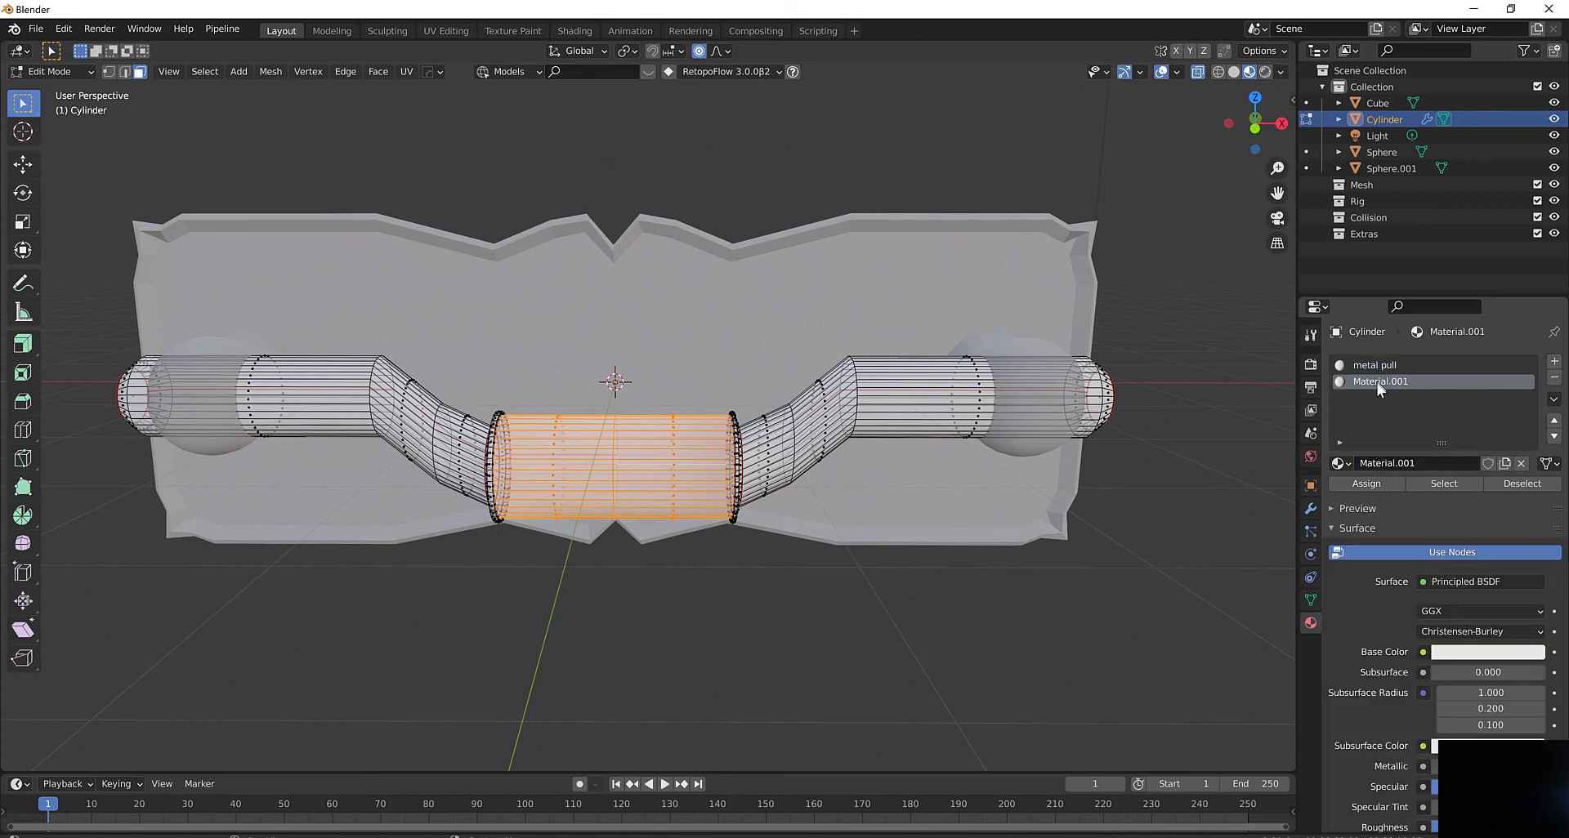
{"action": "left_click", "coordinate": [1431, 462]}
{"action": "type", "text": "handle "}
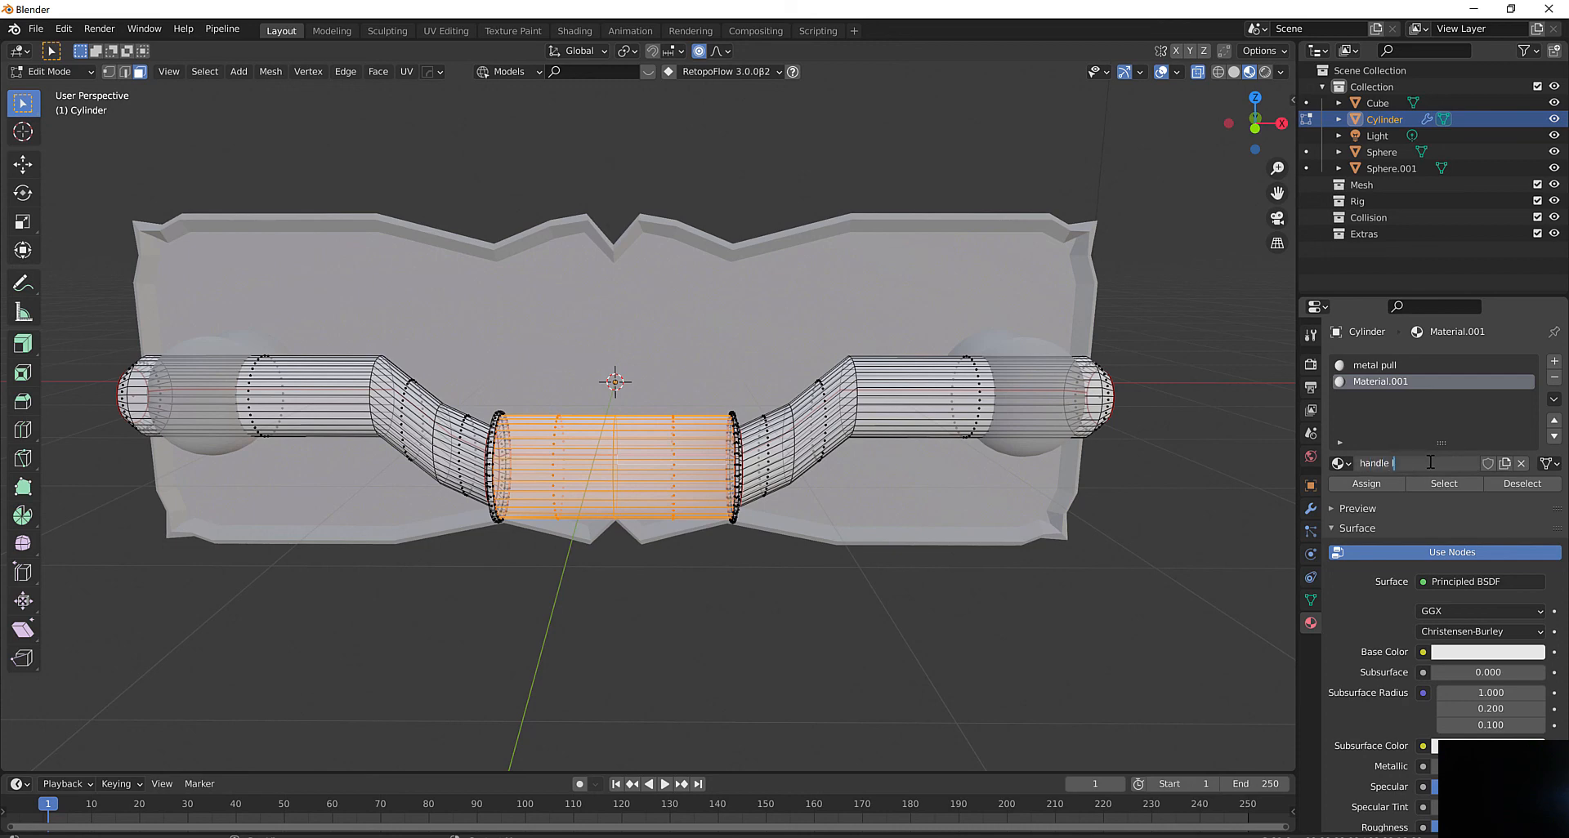
{"action": "type", "text": "leather"}
{"action": "key", "text": "Return"}
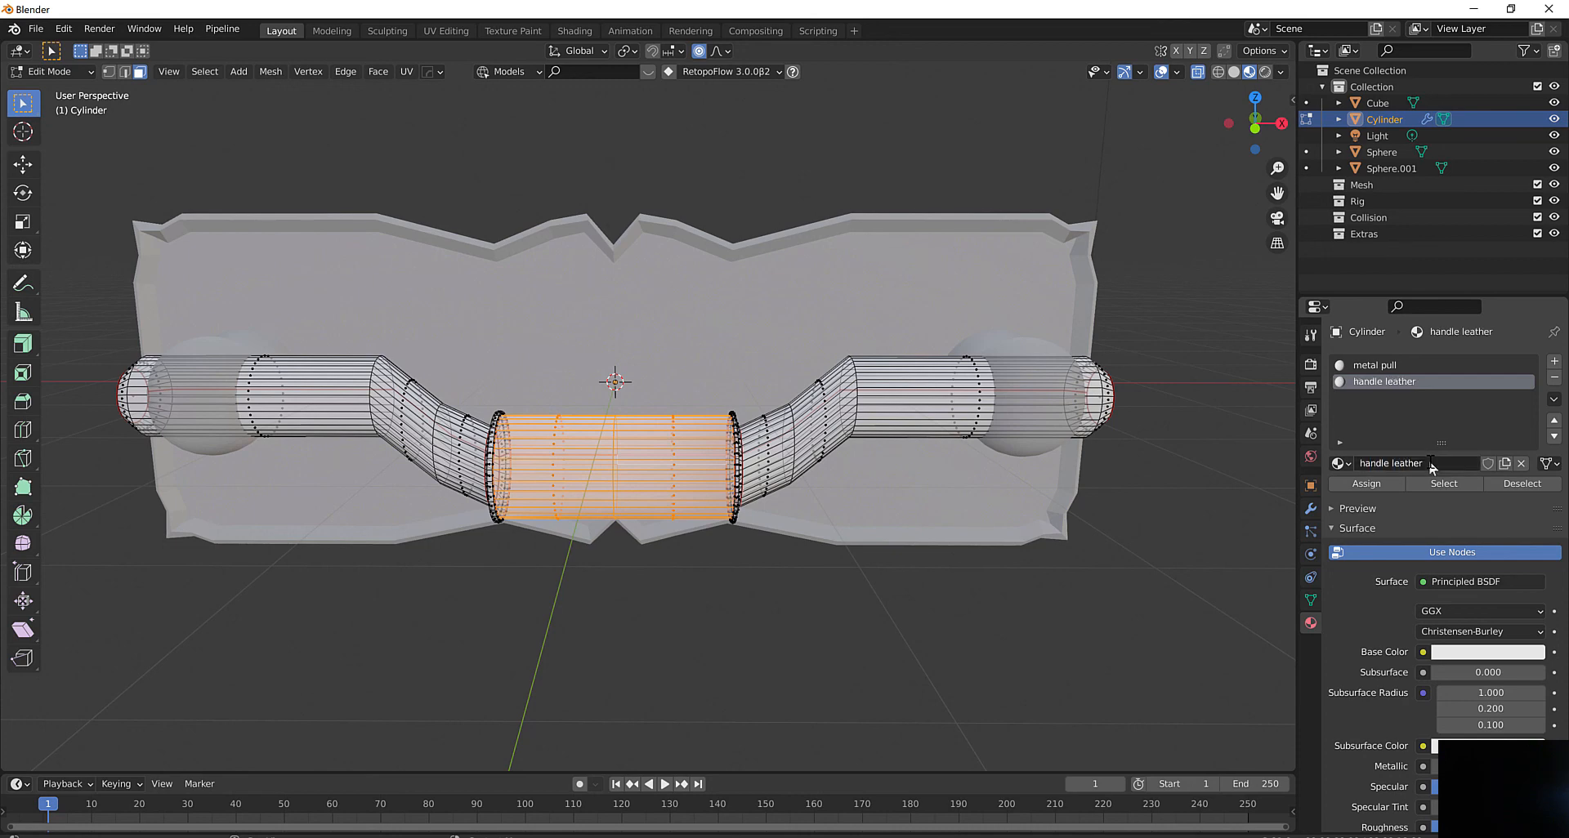
{"action": "left_click", "coordinate": [1369, 484]}
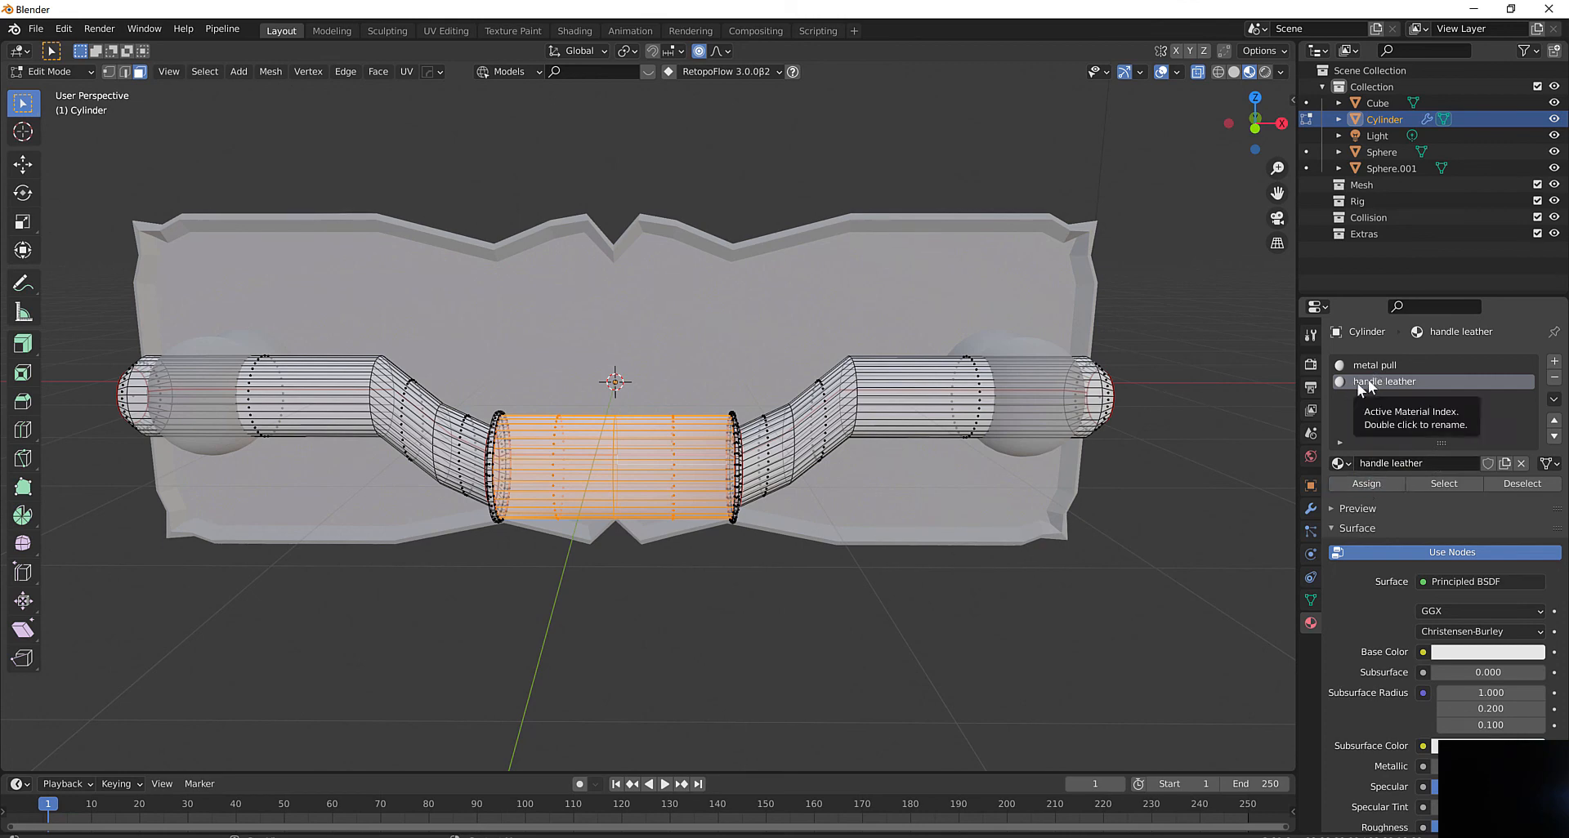
Set the handle leather base color to dark brown (H 0.068, S 0.680, V 0.367) and return to Object Mode
{"action": "left_click", "coordinate": [1459, 653]}
{"action": "mouse_move", "coordinate": [1470, 500]}
{"action": "left_mouse_down"}
{"action": "mouse_move", "coordinate": [1457, 527]}
{"action": "mouse_move", "coordinate": [1444, 521]}
{"action": "left_mouse_up"}
{"action": "scroll", "coordinate": [1487, 507], "scroll_direction": "down", "scroll_amount": 10, "text": "ctrl"}
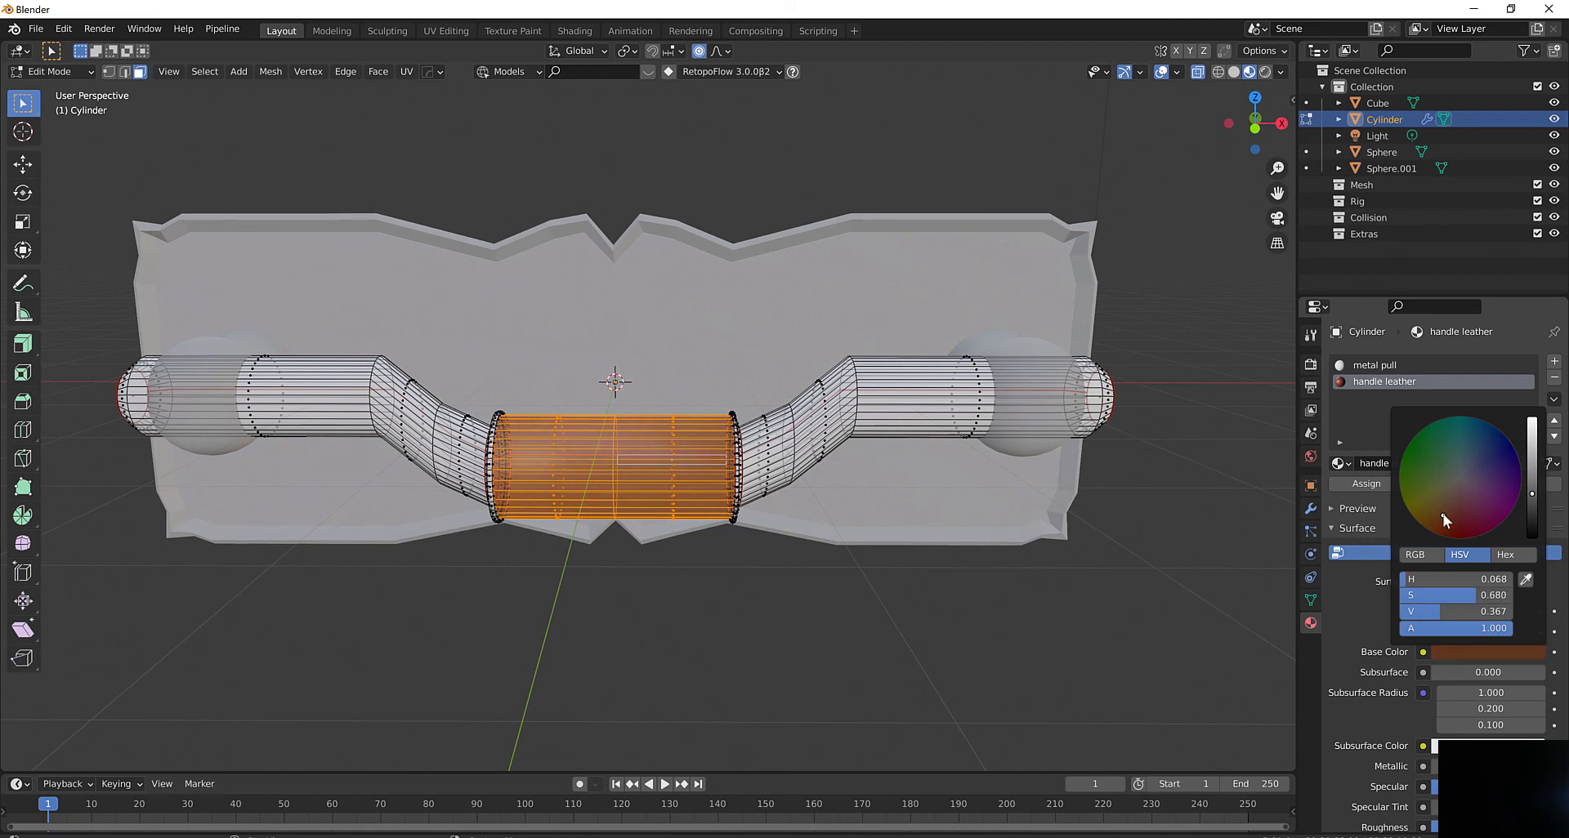
{"action": "left_click", "coordinate": [1105, 600]}
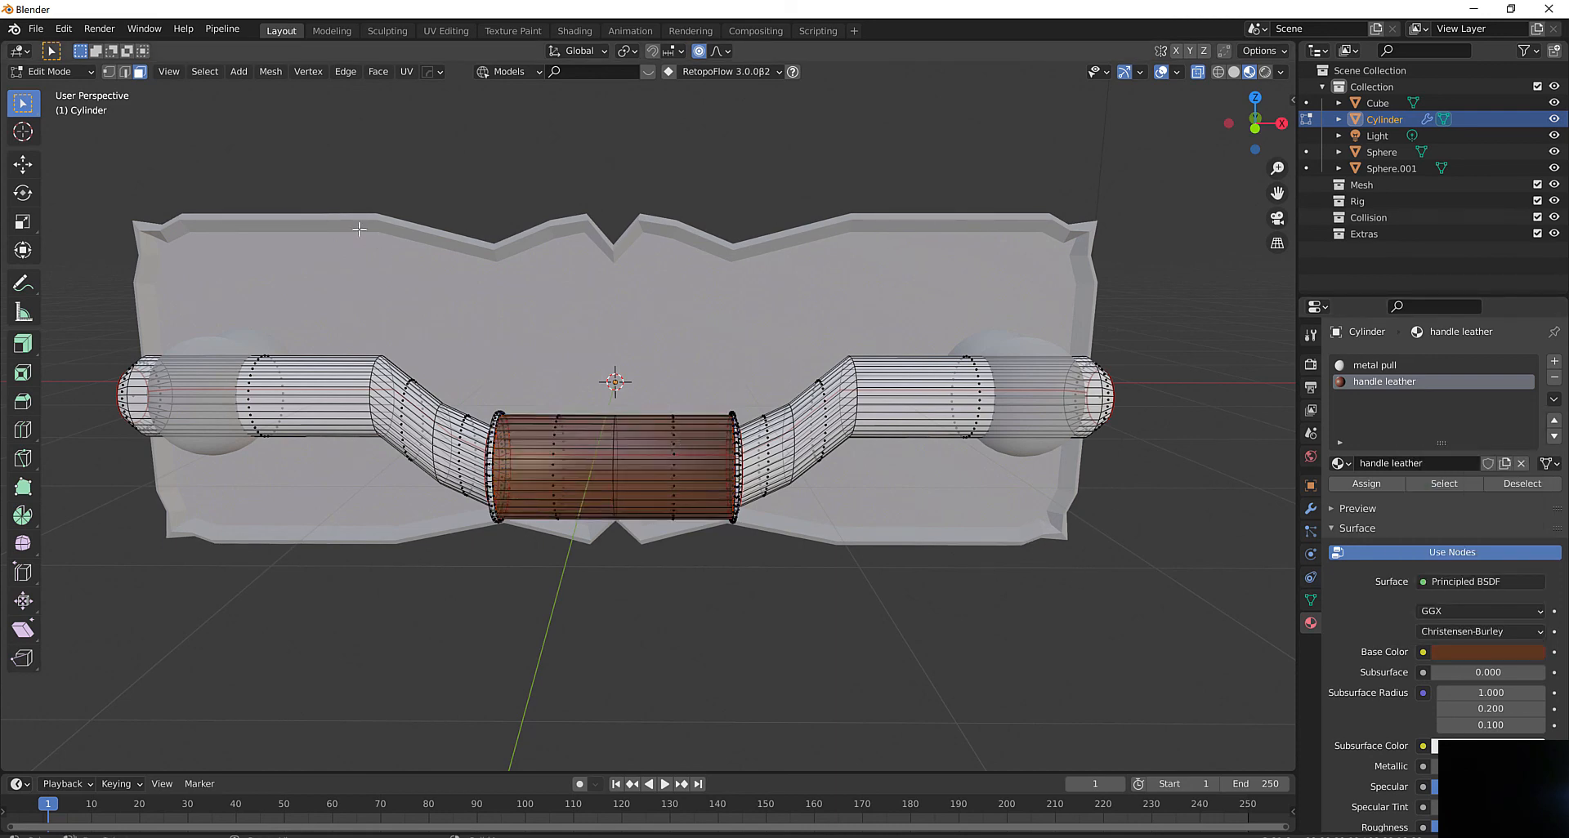
{"action": "left_click", "coordinate": [66, 72]}
{"action": "left_click", "coordinate": [67, 93]}
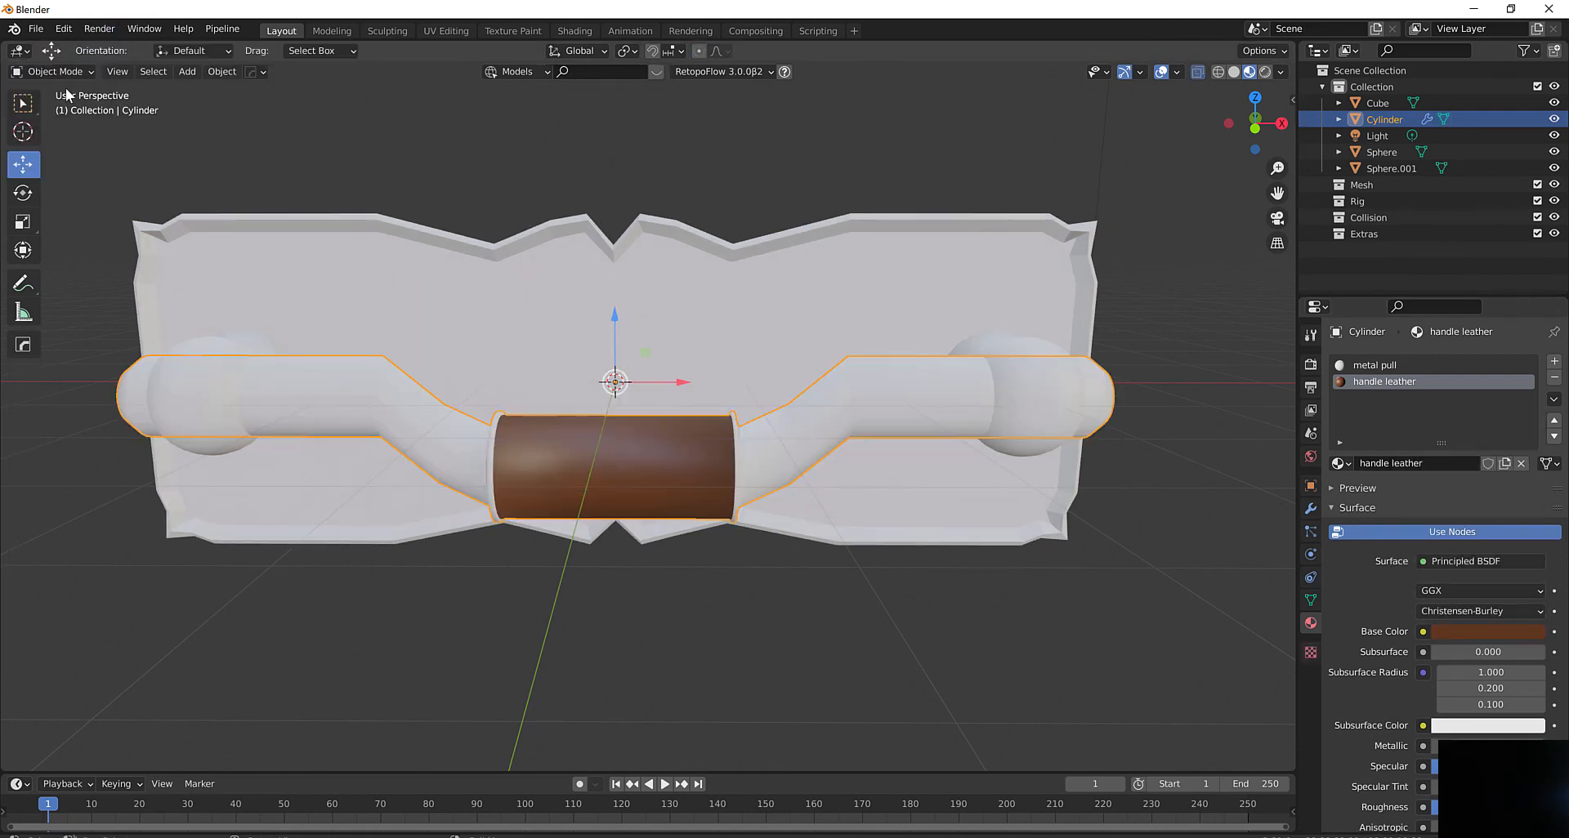
Select the backing plate, both spheres and the handle, and join them into one object with the cylinder active
{"action": "middle_click_drag", "start_coordinate": [567, 286], "coordinate": [754, 359]}
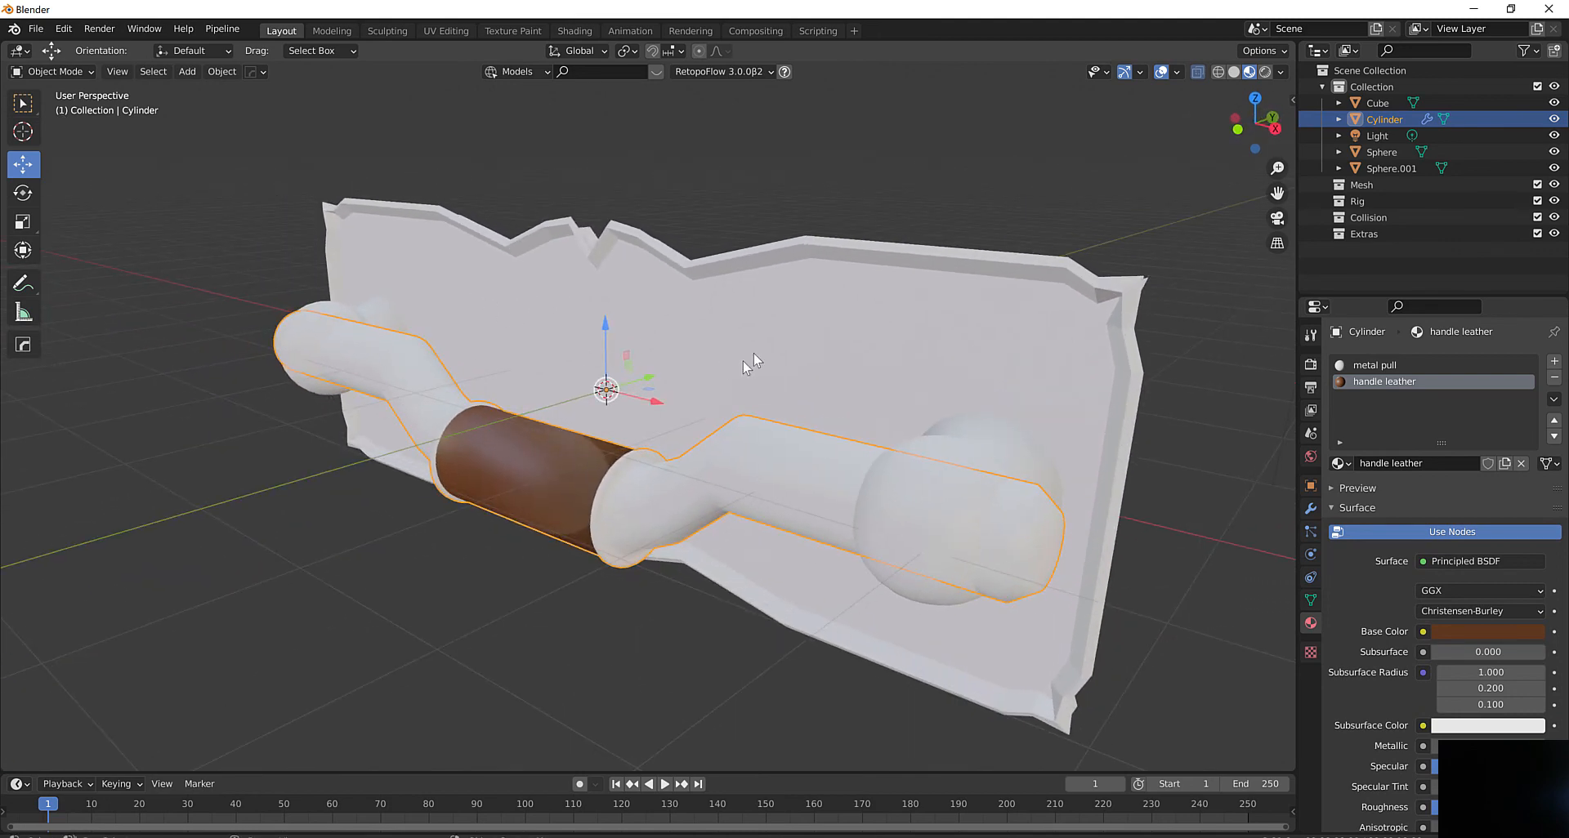
{"action": "left_click", "coordinate": [700, 335]}
{"action": "left_click", "coordinate": [510, 446]}
{"action": "middle_click_drag", "start_coordinate": [515, 441], "coordinate": [772, 437]}
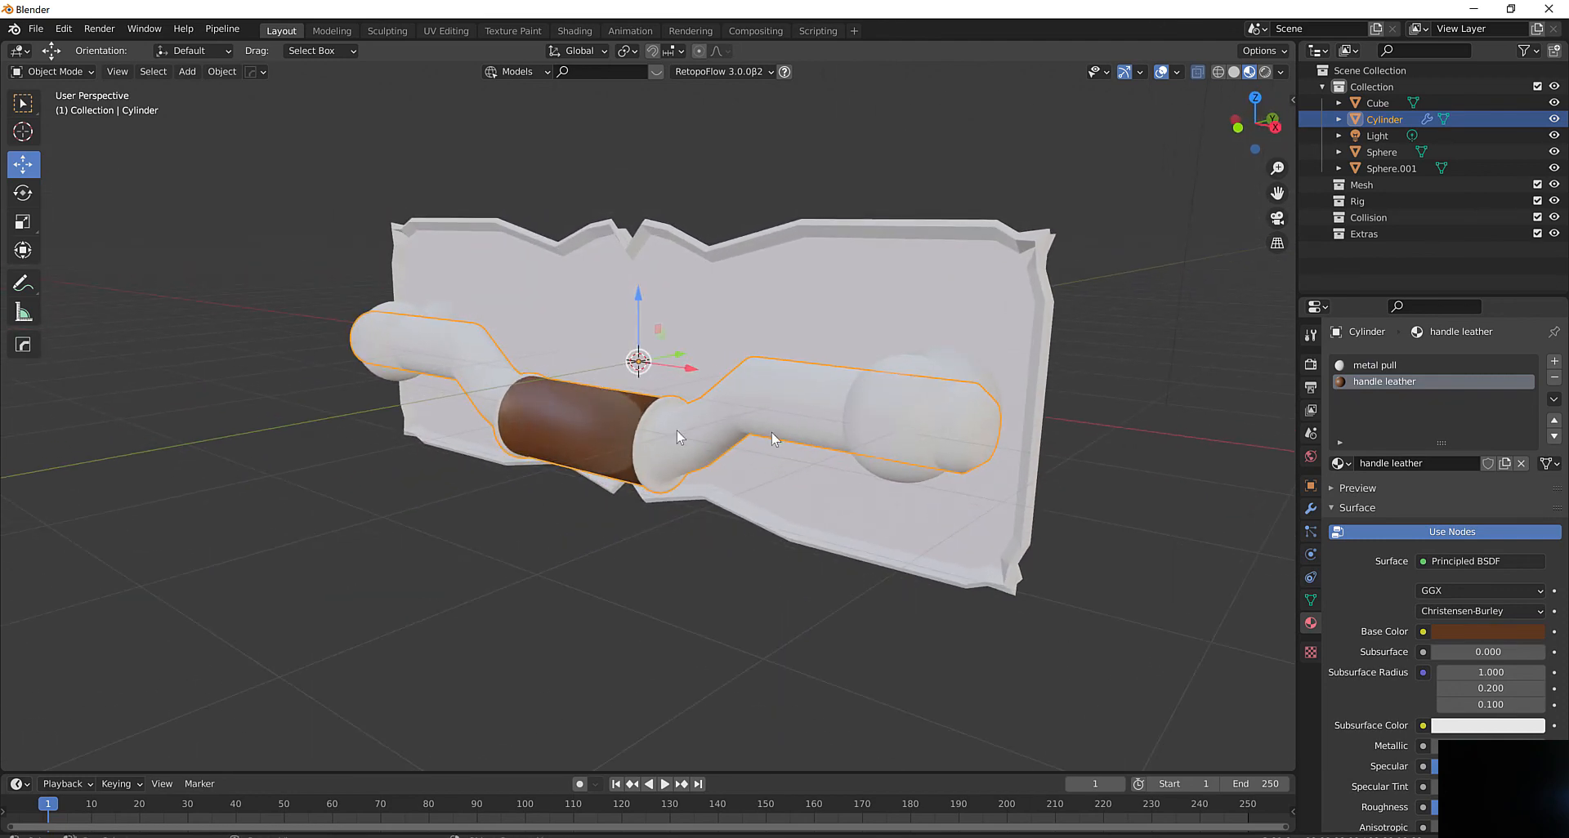
{"action": "mouse_move", "coordinate": [834, 378]}
{"action": "middle_mouse_down"}
{"action": "mouse_move", "coordinate": [849, 385]}
{"action": "mouse_move", "coordinate": [817, 401]}
{"action": "mouse_move", "coordinate": [822, 385]}
{"action": "middle_mouse_up"}
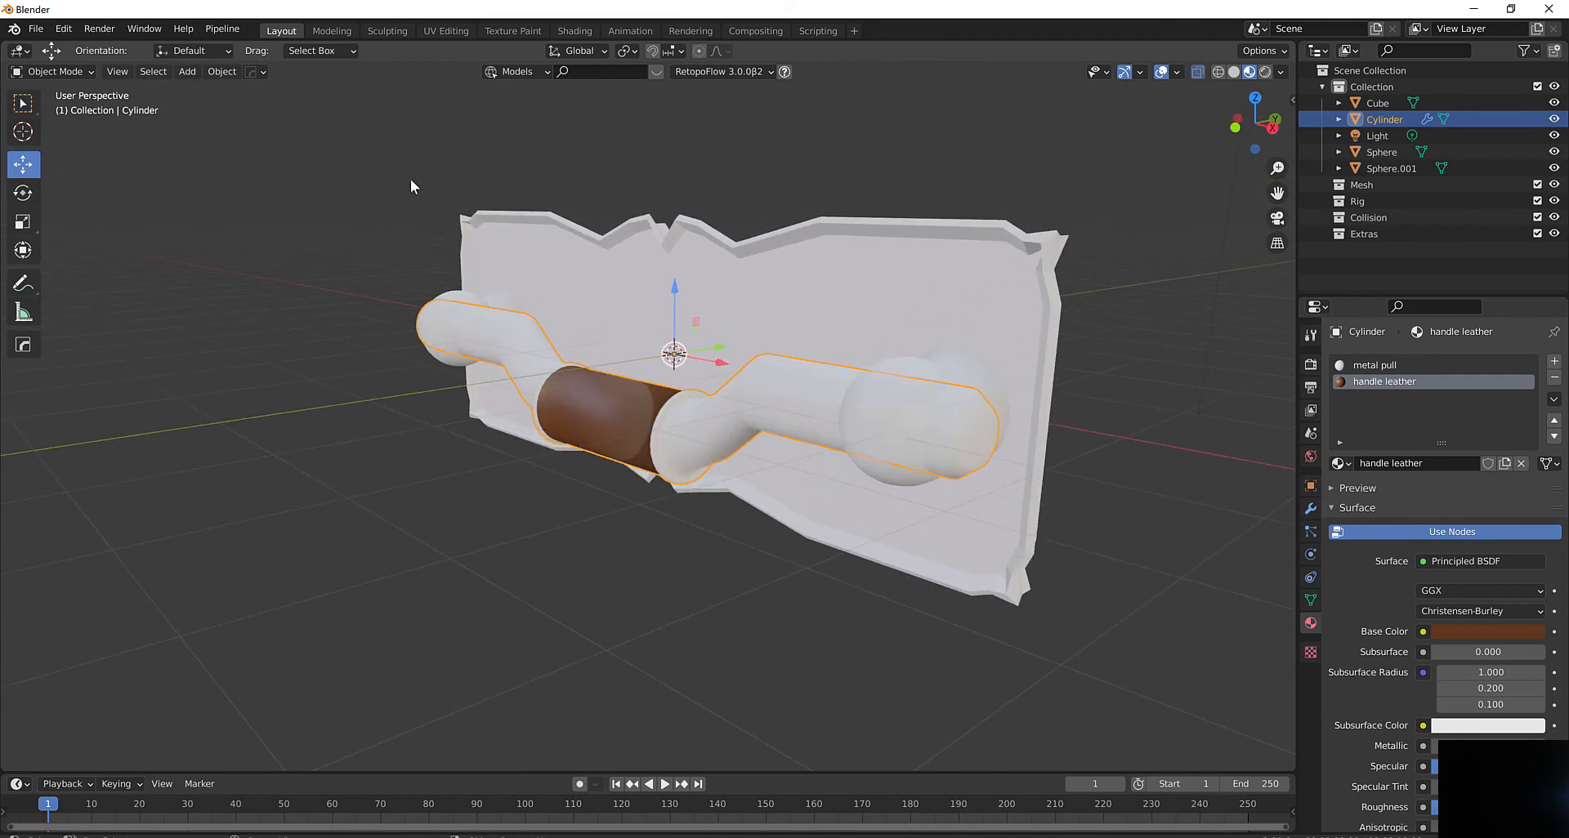
{"action": "left_click", "coordinate": [418, 209]}
{"action": "left_click_drag", "start_coordinate": [385, 169], "coordinate": [1120, 593]}
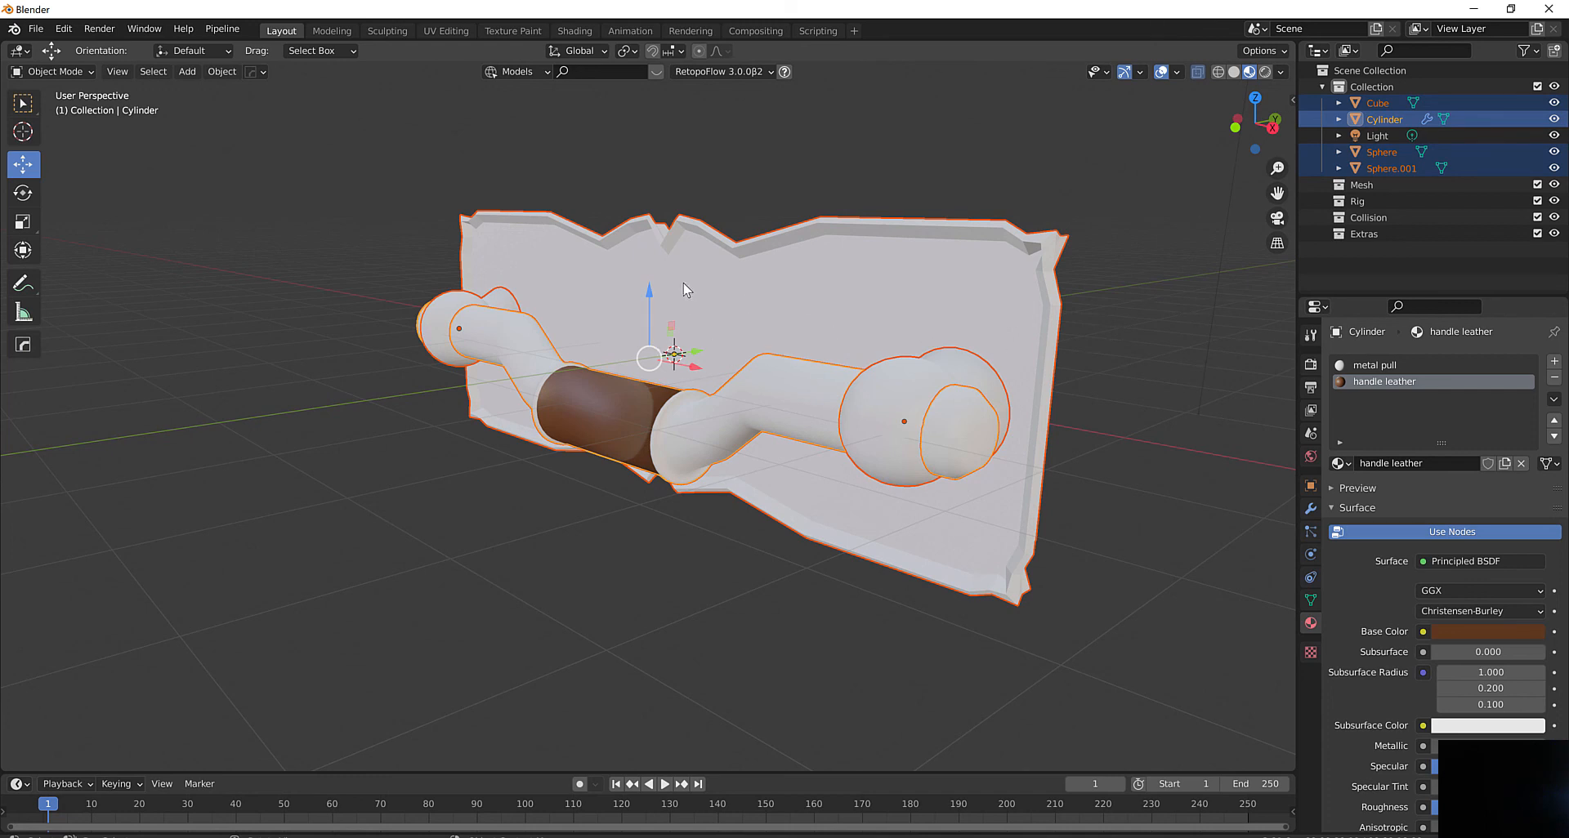
{"action": "right_click", "coordinate": [747, 291]}
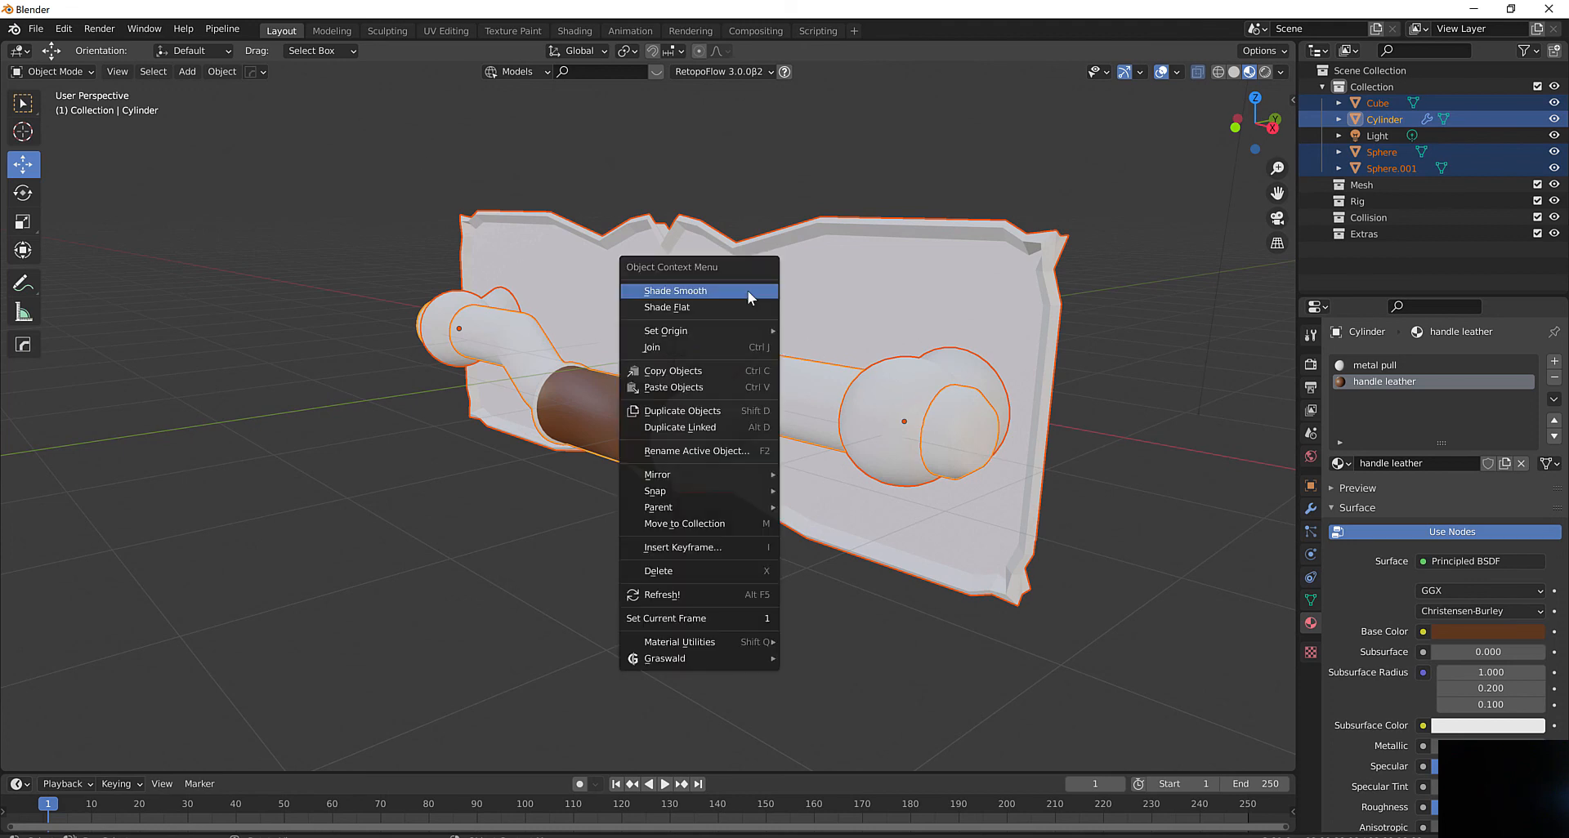
{"action": "left_click", "coordinate": [693, 350]}
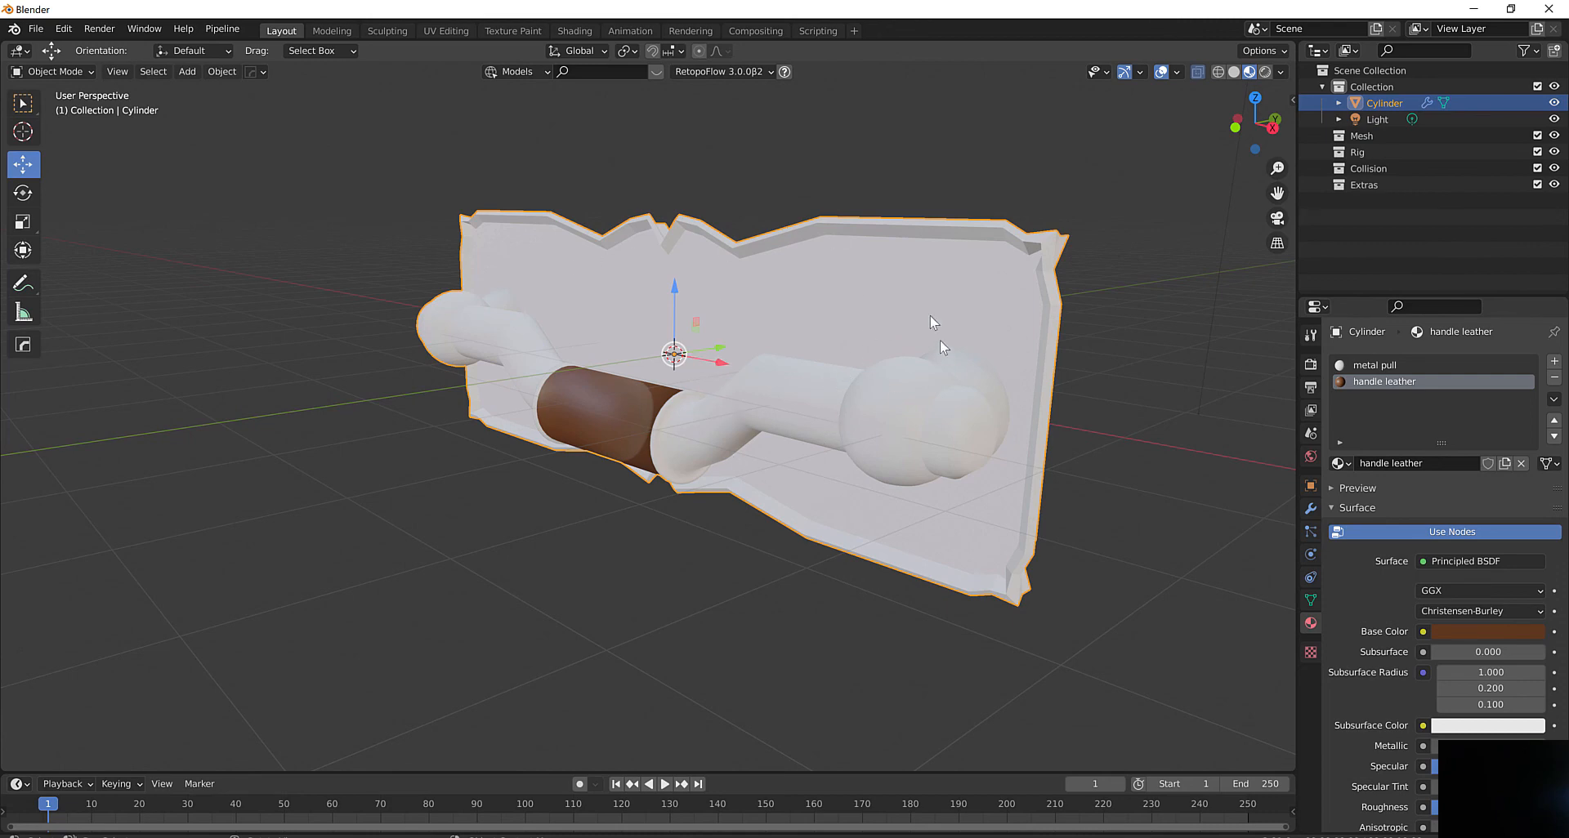
Examine the joined model and its "metal pull" and "handle leather" material slots
{"action": "middle_click_drag", "start_coordinate": [816, 326], "coordinate": [740, 307]}
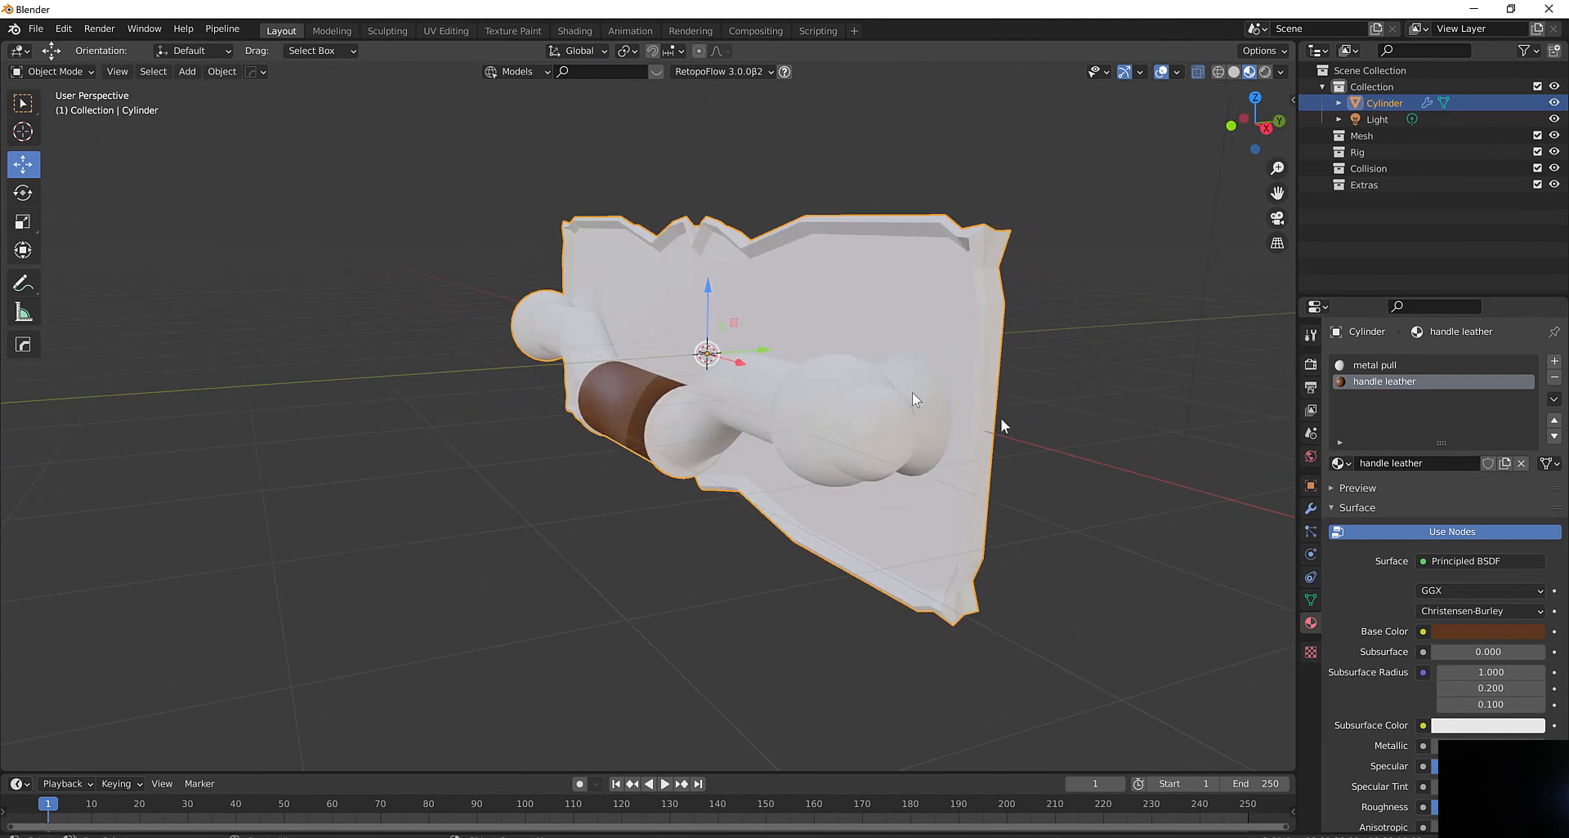
{"action": "left_click", "coordinate": [1376, 366]}
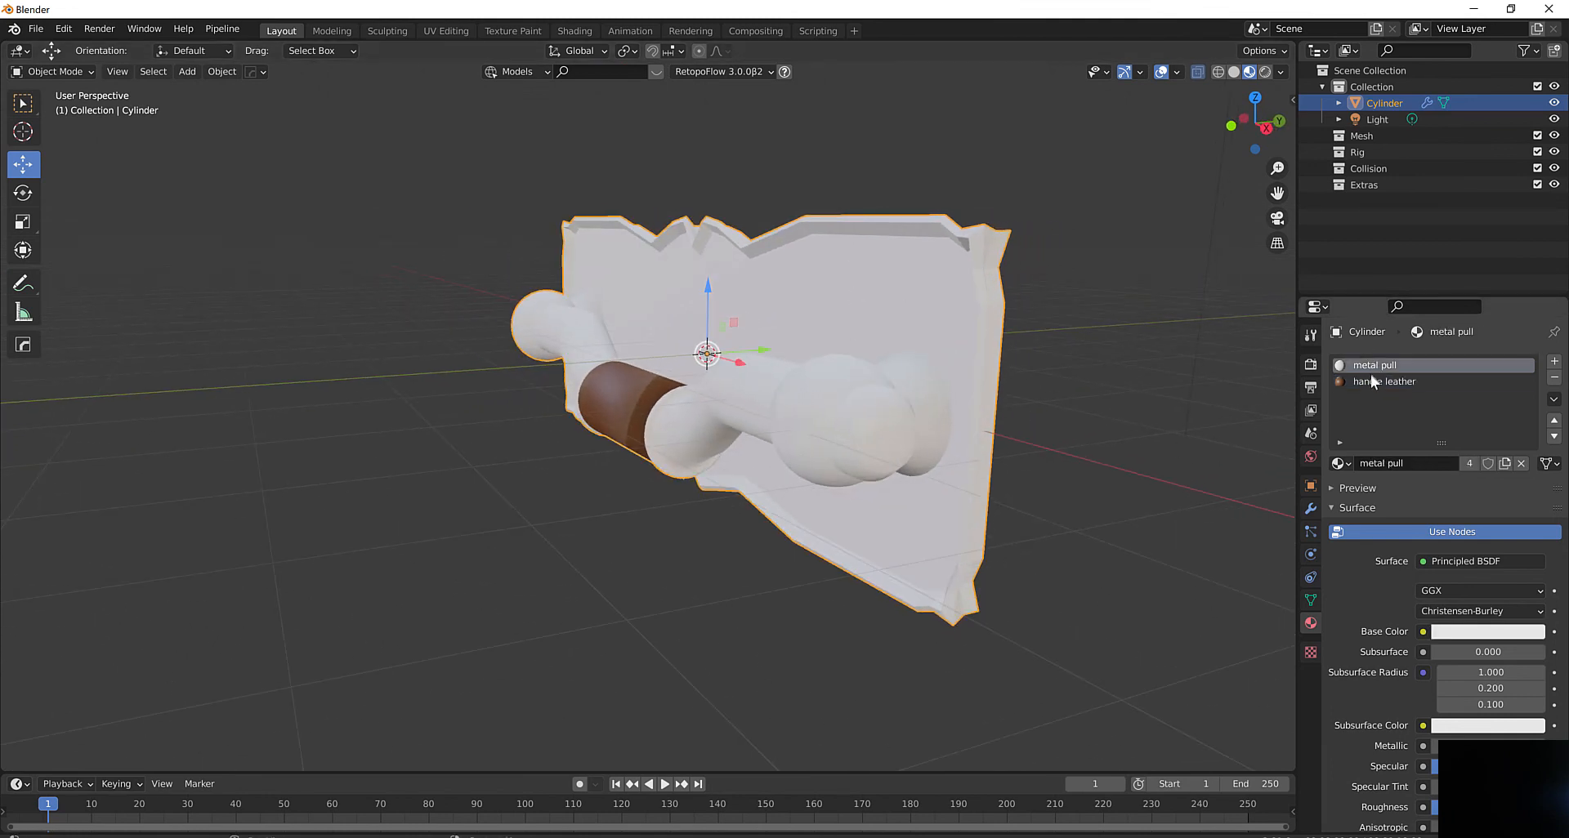
{"action": "left_click", "coordinate": [1370, 380]}
{"action": "left_click", "coordinate": [1368, 367]}
{"action": "left_click", "coordinate": [1371, 382]}
{"action": "left_click", "coordinate": [1372, 367]}
{"action": "left_click", "coordinate": [1372, 381]}
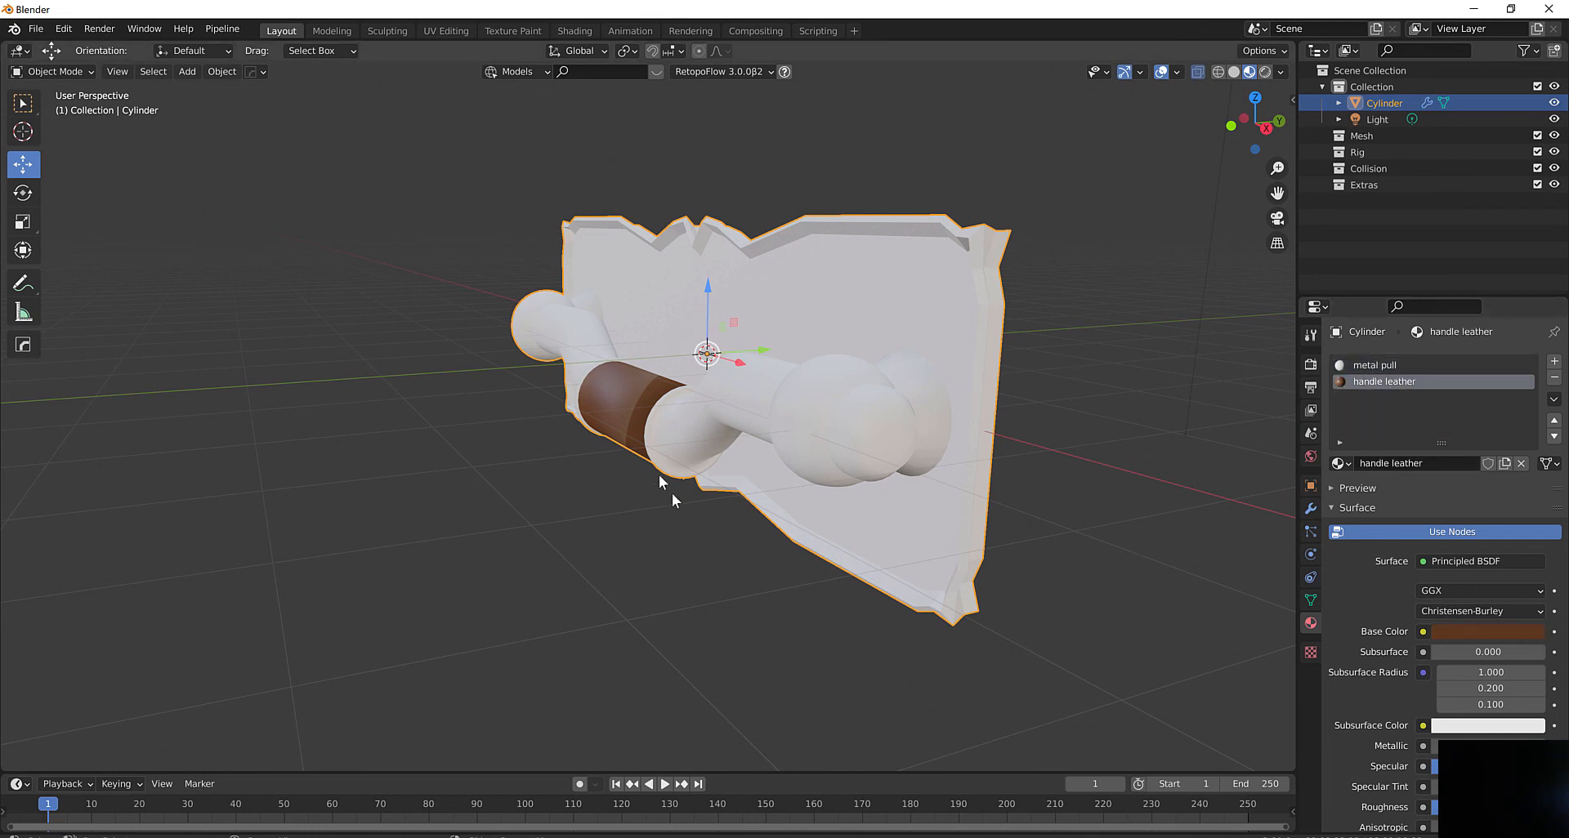
{"action": "middle_click_drag", "start_coordinate": [672, 494], "coordinate": [706, 468]}
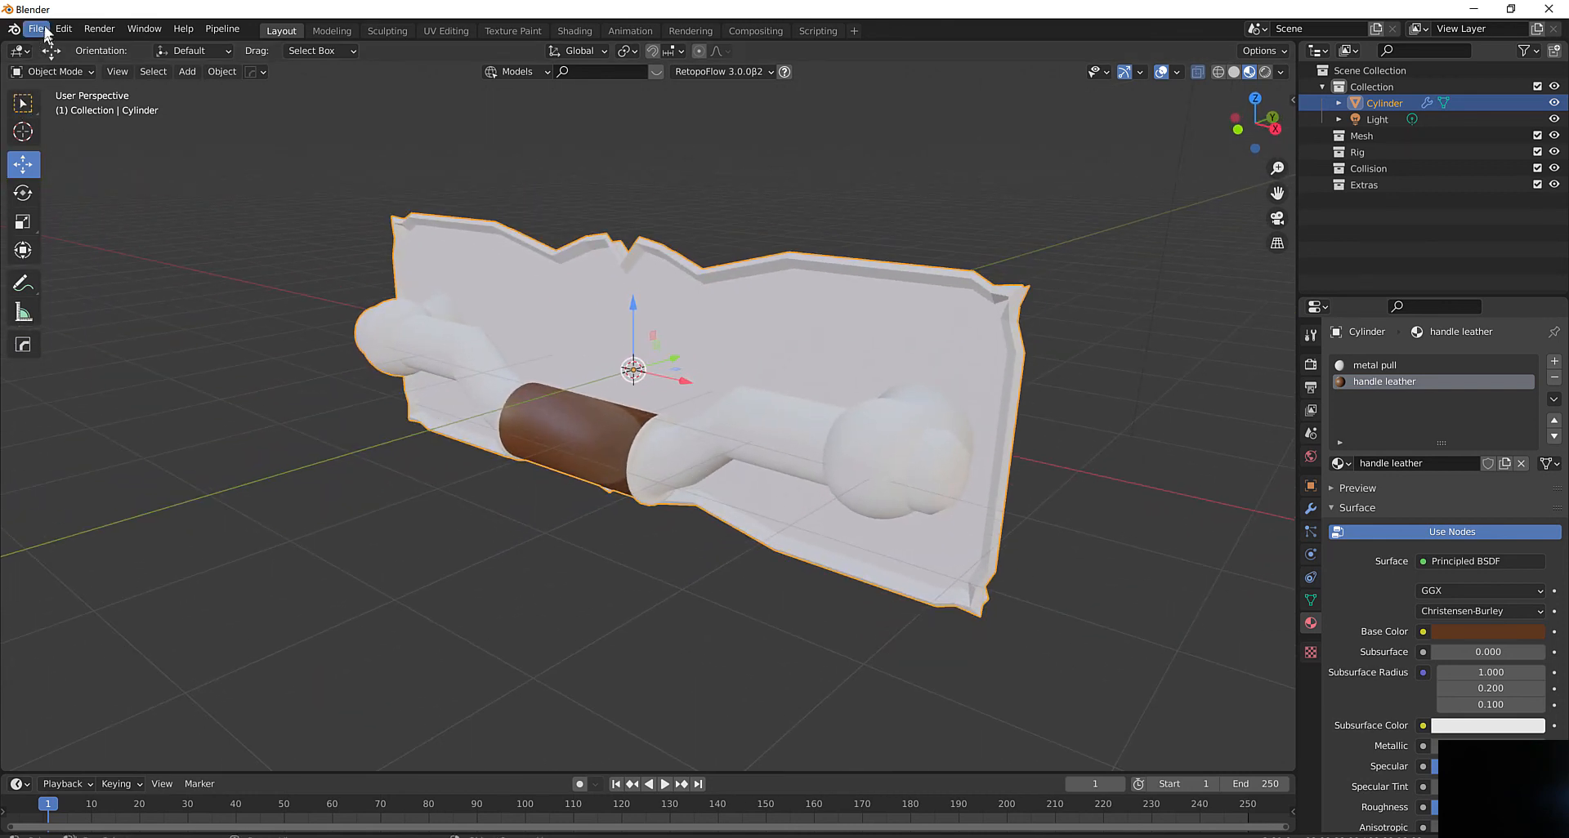
Save the file as "dresser handle.blend" in H:\dresser tutorial and export only the selected object there as "dresser handle.fbx"
{"action": "left_click", "coordinate": [45, 27]}
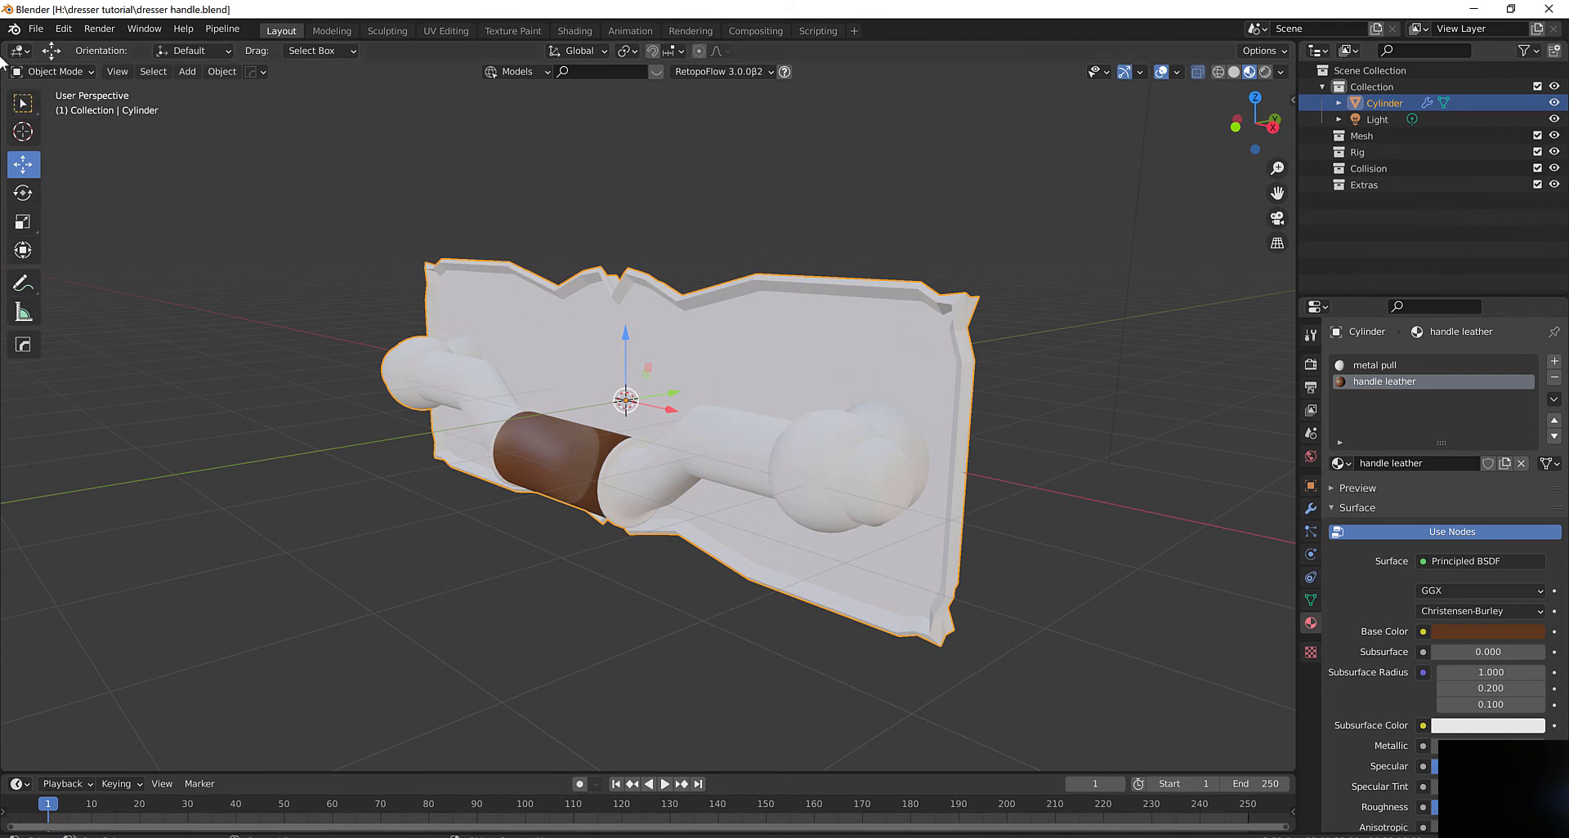
{"action": "left_click", "coordinate": [36, 29]}
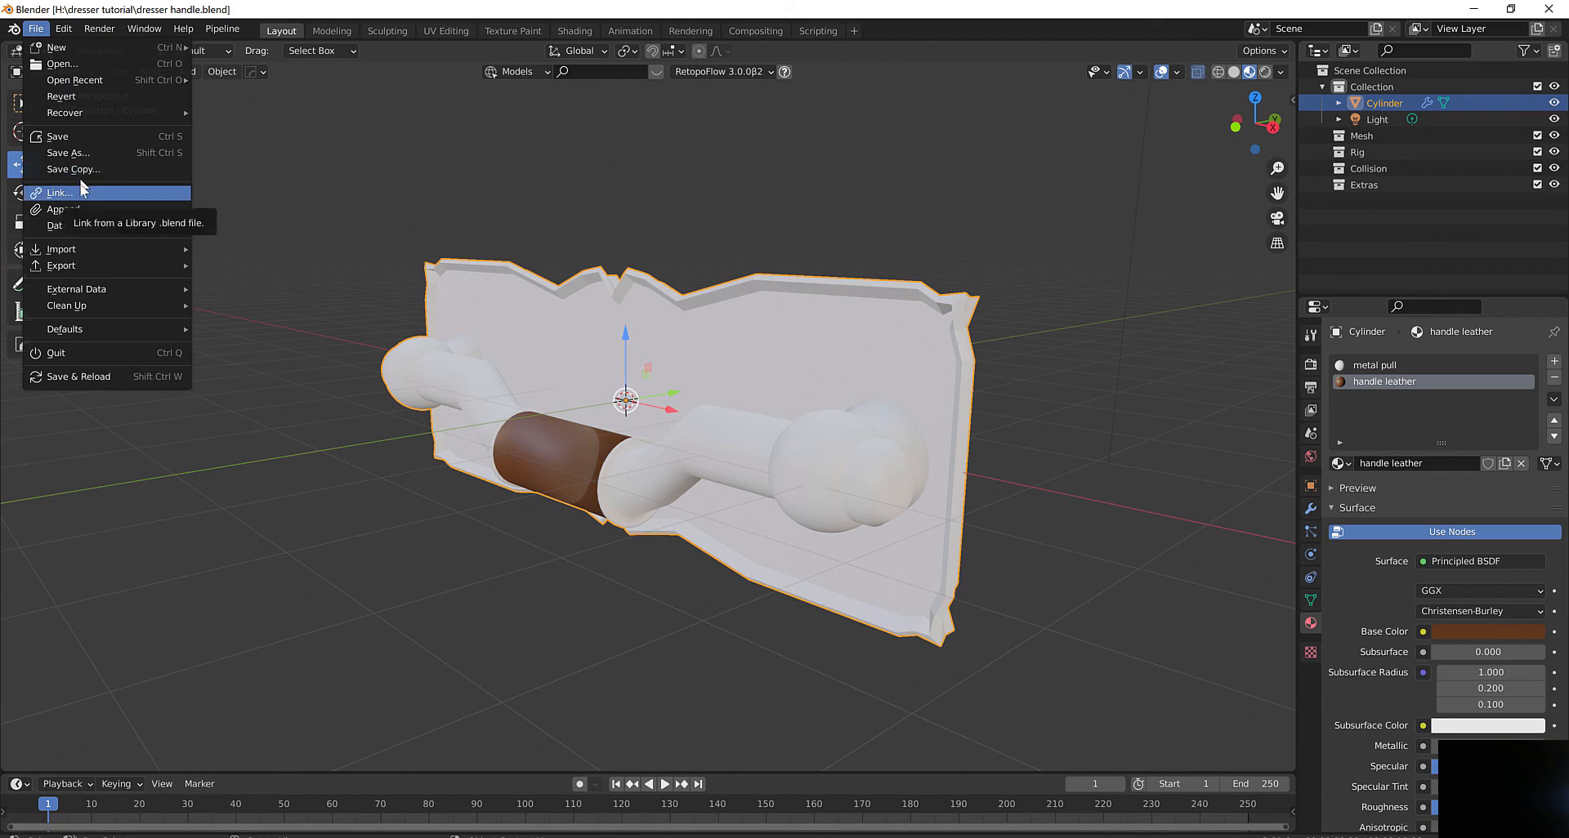
{"action": "mouse_move", "coordinate": [85, 266]}
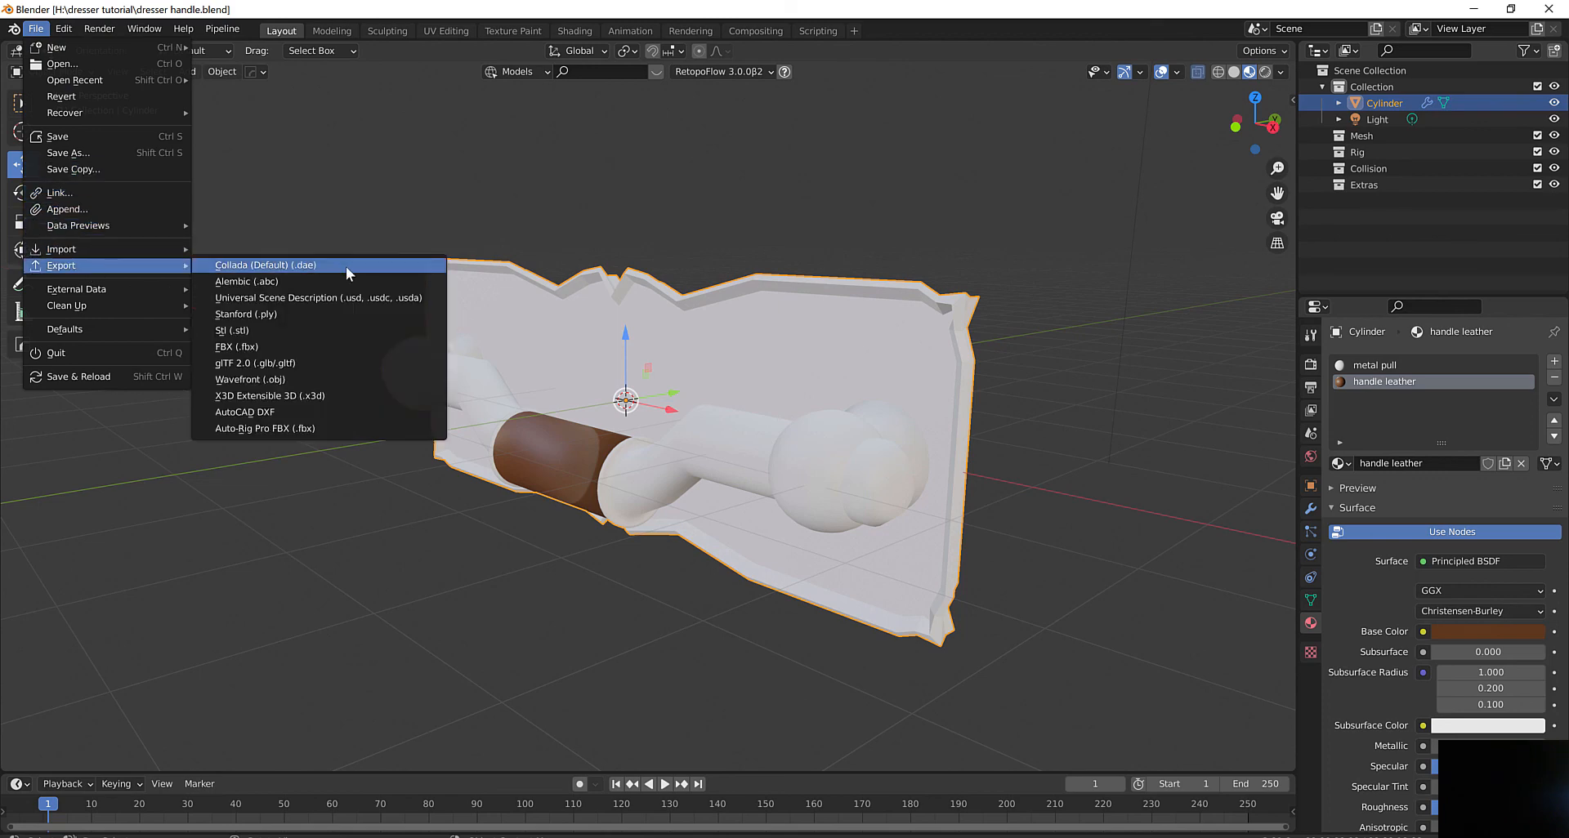
{"action": "left_click", "coordinate": [291, 351]}
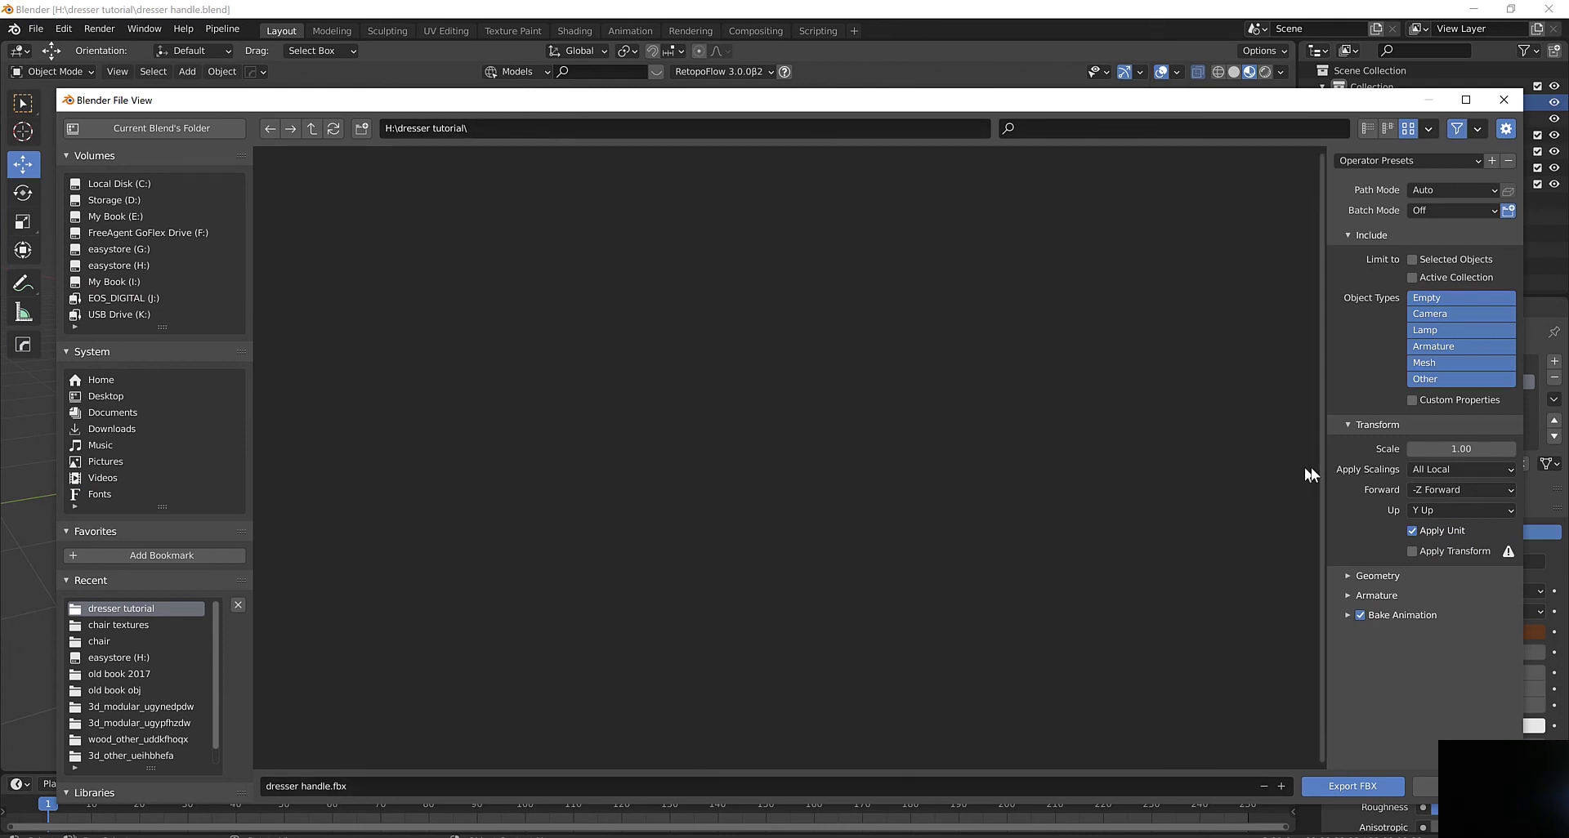
{"action": "left_click", "coordinate": [1411, 260]}
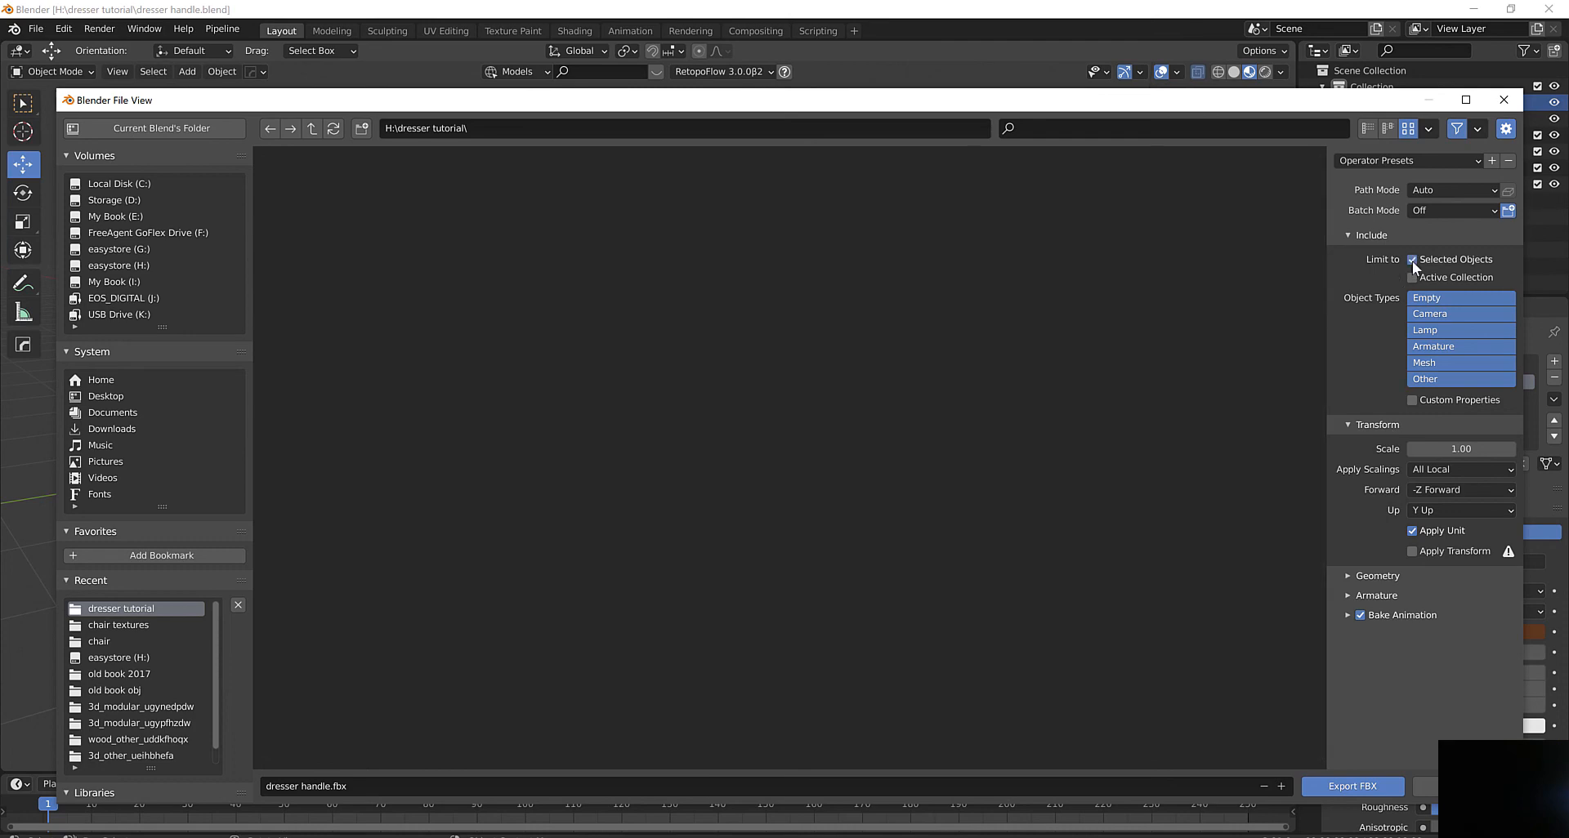
{"action": "left_click", "coordinate": [1337, 780]}
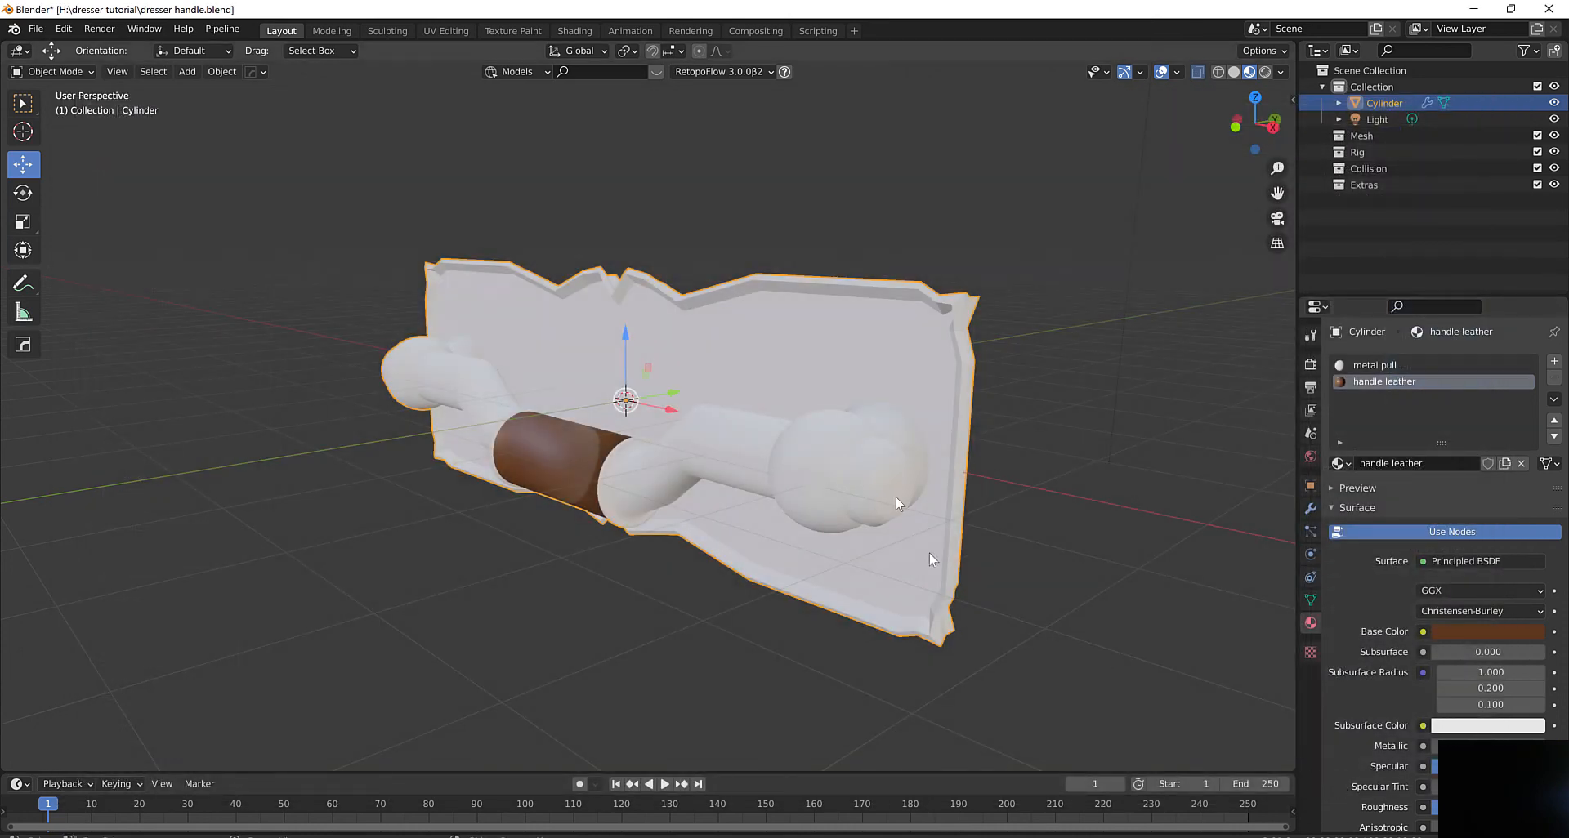